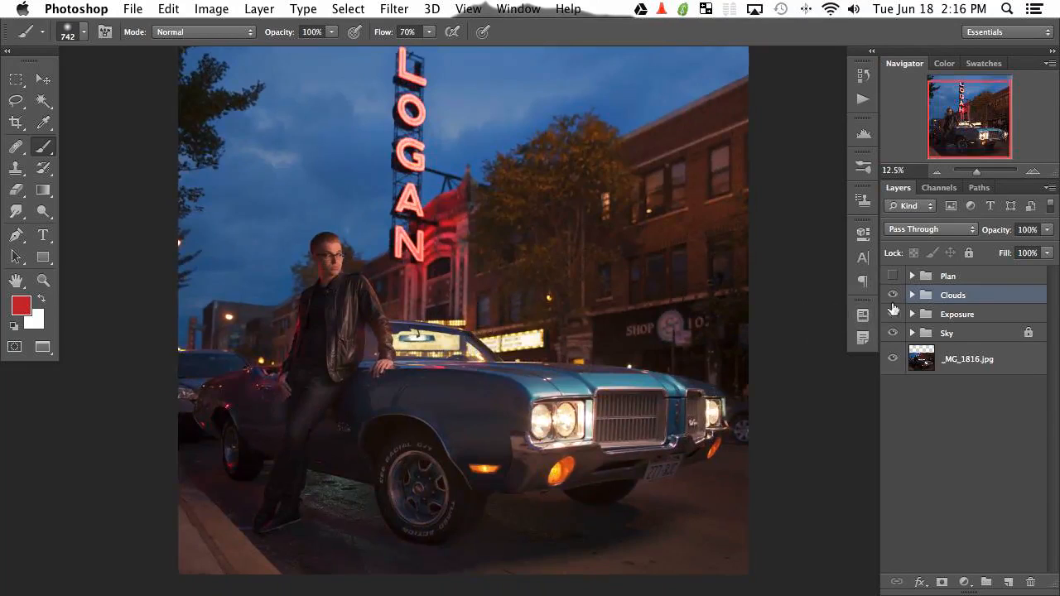
Reveal the Plan group's green markup on Layer 1, and view Layer 2's notes briefly before hiding that layer again.
click(912, 277)
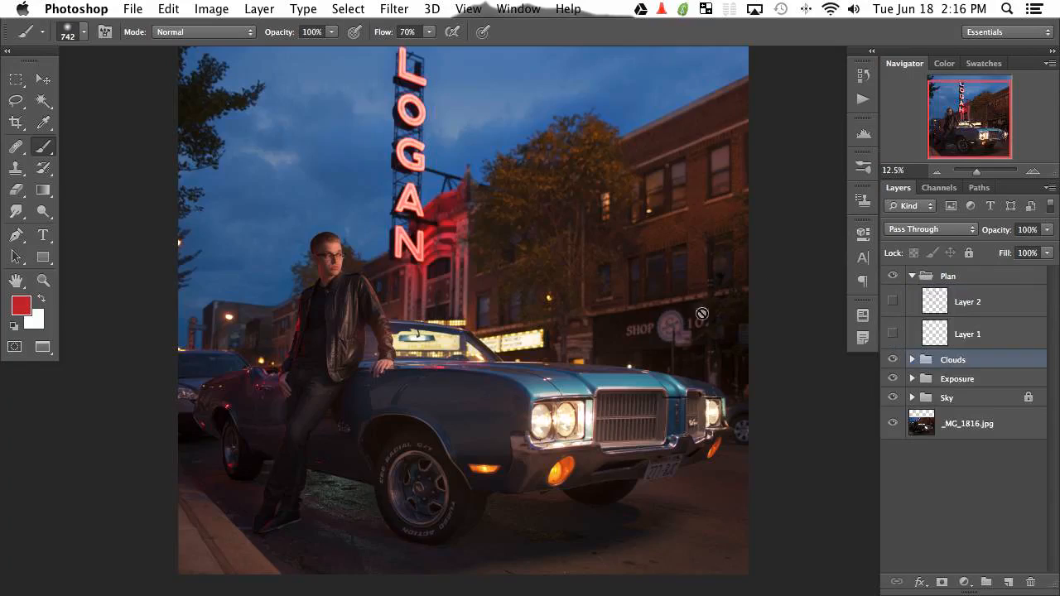
click(893, 334)
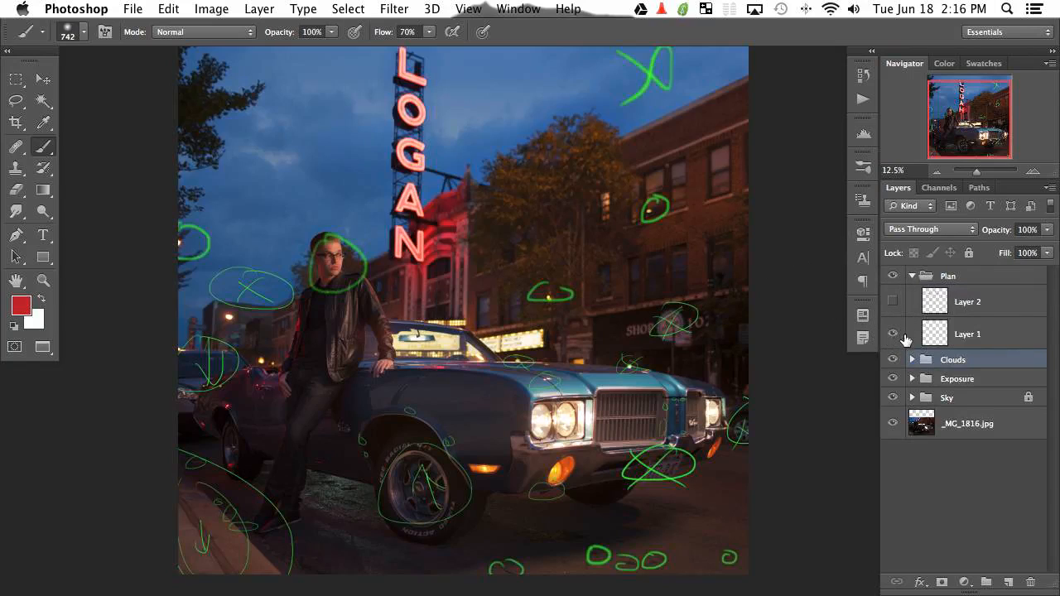
click(893, 302)
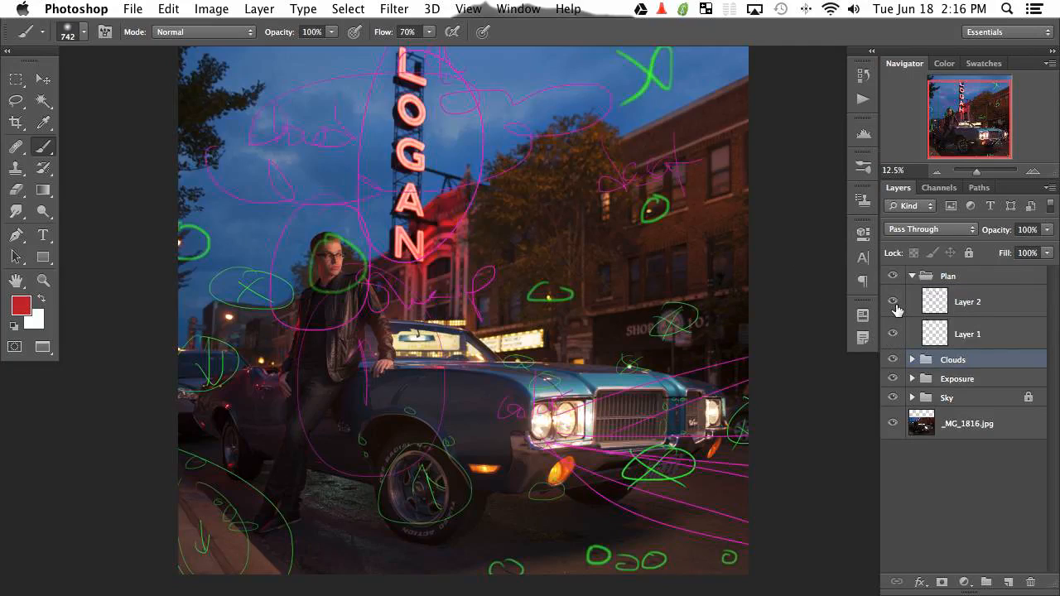
click(893, 301)
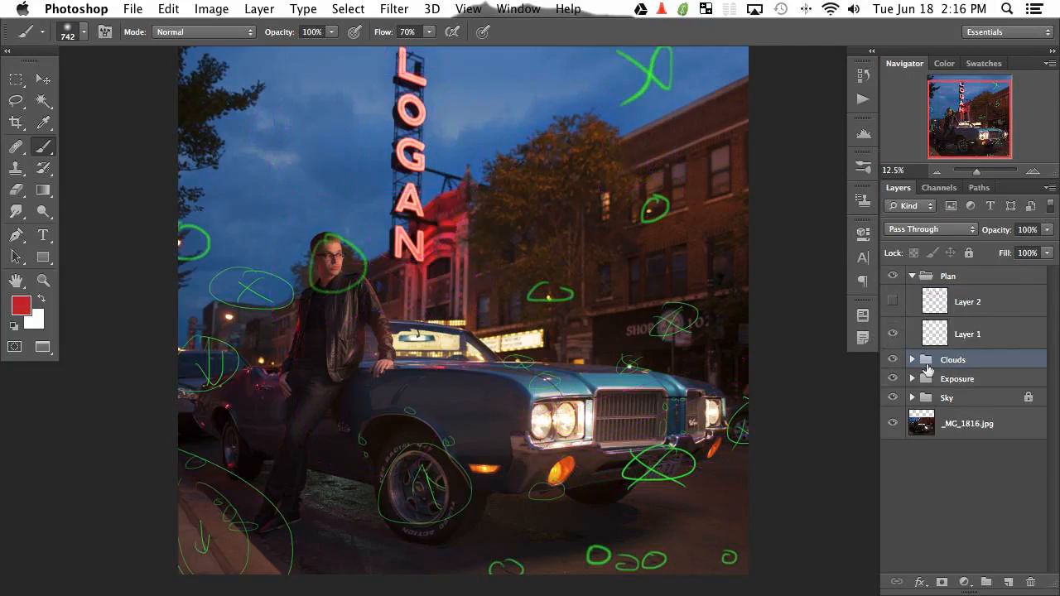
Add an empty layer above the Clouds group, put it in a group named "clean", and select the new layer.
key(super+alt+shift+n)
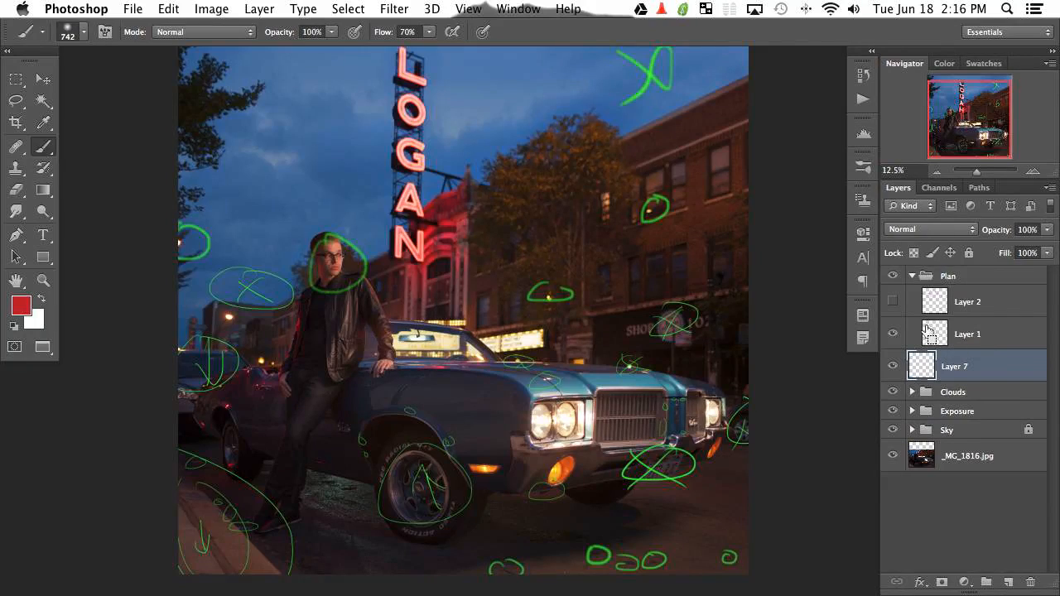
key(super+g)
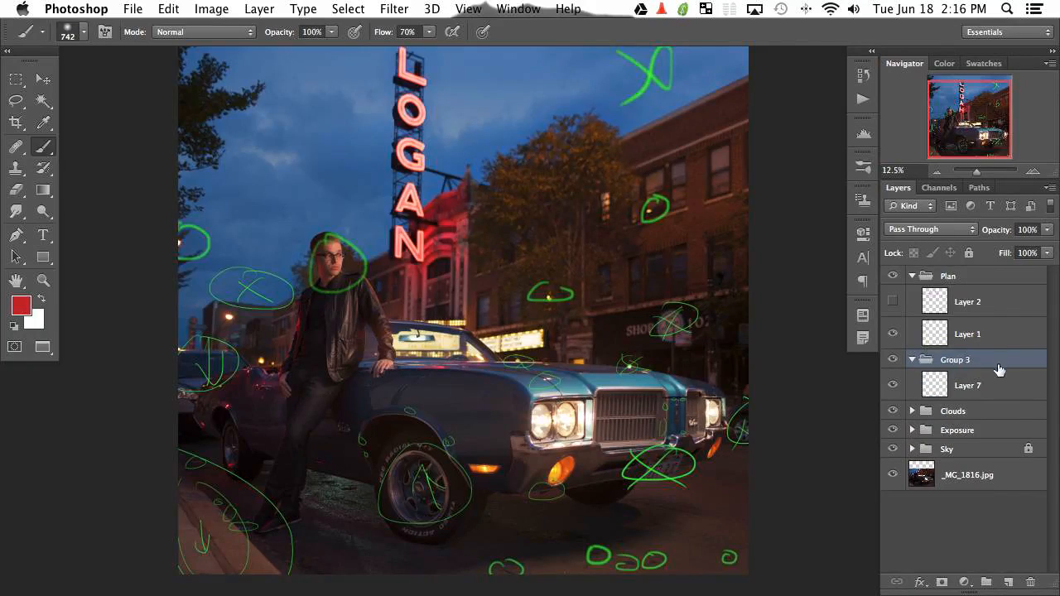
double_click(954, 362)
text(clean)
key(Return)
click(965, 379)
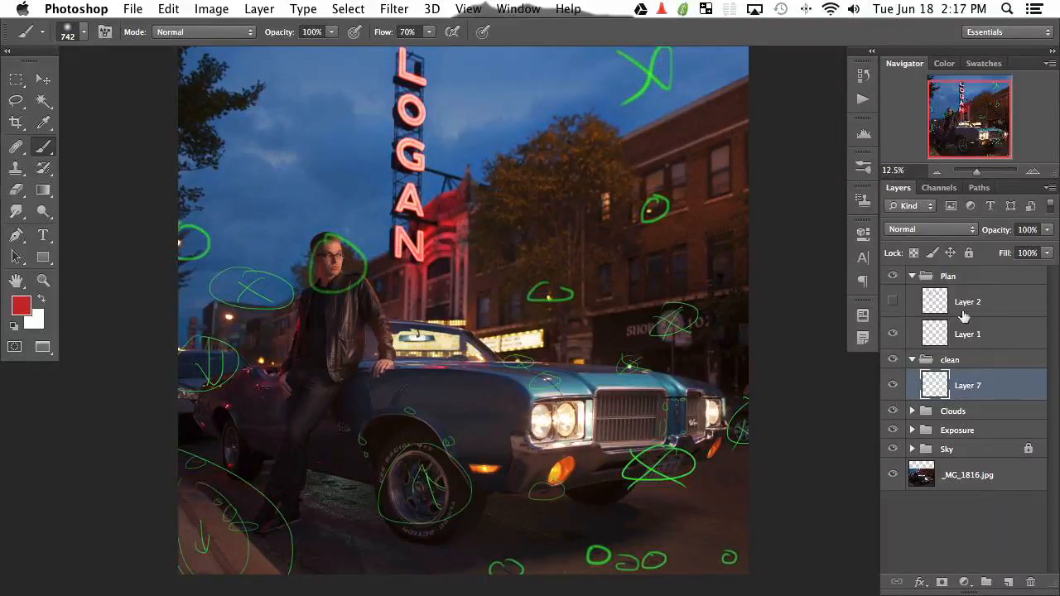
Compare the photo with and without the Plan group's markup, leaving Layer 1 and Layer 2 hidden.
click(894, 304)
click(894, 303)
drag(634, 469, 680, 442)
click(912, 276)
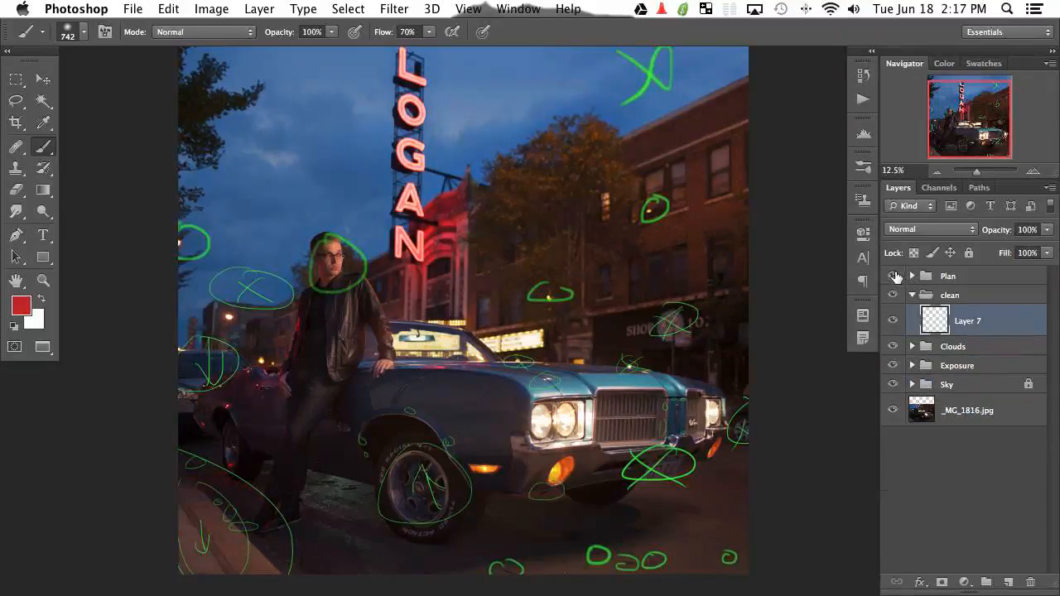
click(892, 276)
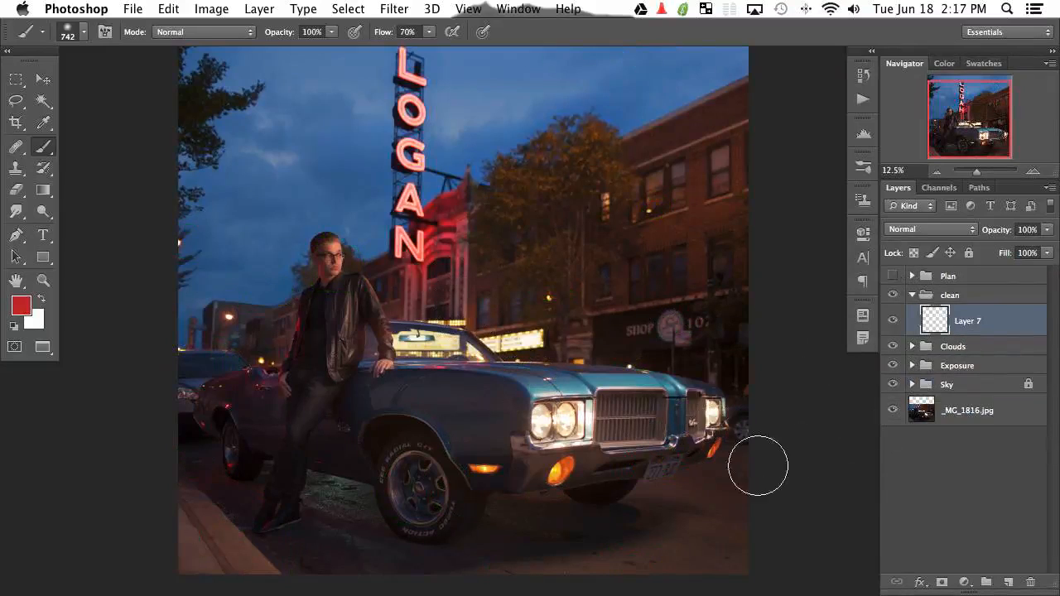
click(911, 276)
click(893, 335)
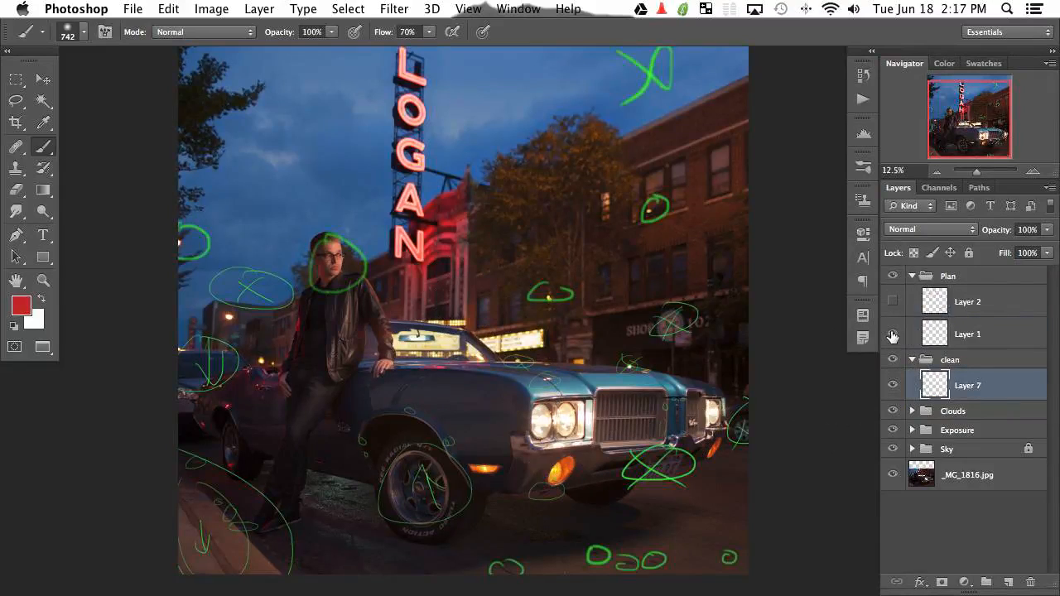
click(893, 334)
click(892, 334)
click(893, 334)
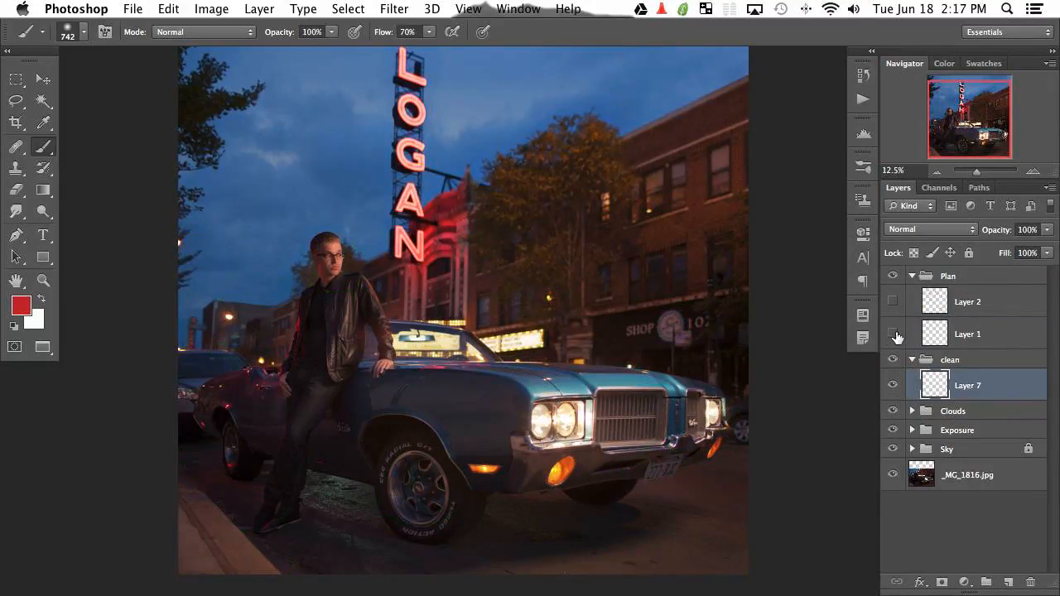
click(894, 334)
click(893, 335)
click(893, 335)
click(893, 335)
Paint over the signpost and the lower edge of the round shop logo using a 118 px soft brush and sampled dark storefront colors.
key(super+plus)
key(super+plus)
key(super+plus)
key(super+plus)
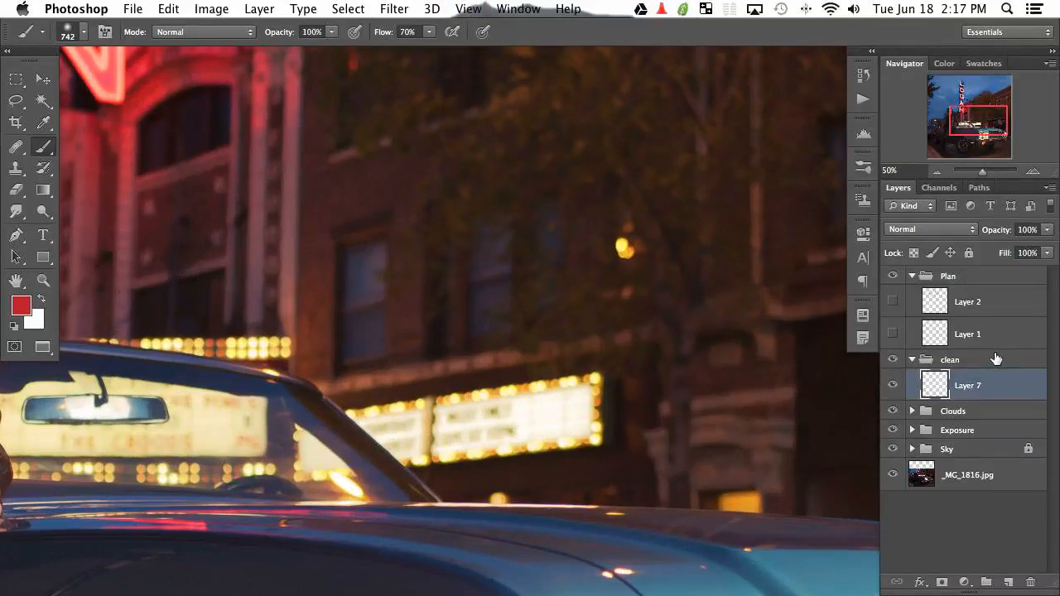
mouse_move(757, 430)
mouse_down()
mouse_move(287, 376)
mouse_move(130, 374)
mouse_up()
mouse_move(546, 331)
ctrl+alt+mouse_down()
mouse_move(449, 347)
mouse_move(447, 316)
mouse_move(381, 293)
ctrl+alt+mouse_up()
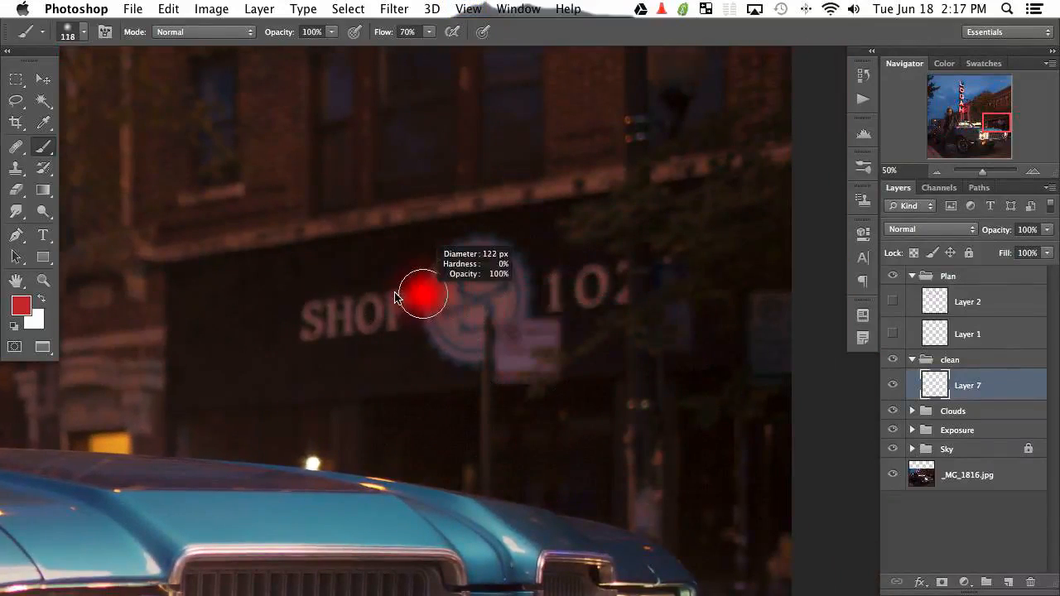
alt+click(402, 370)
mouse_move(451, 362)
mouse_down()
mouse_move(509, 367)
mouse_move(473, 379)
mouse_move(483, 390)
mouse_up()
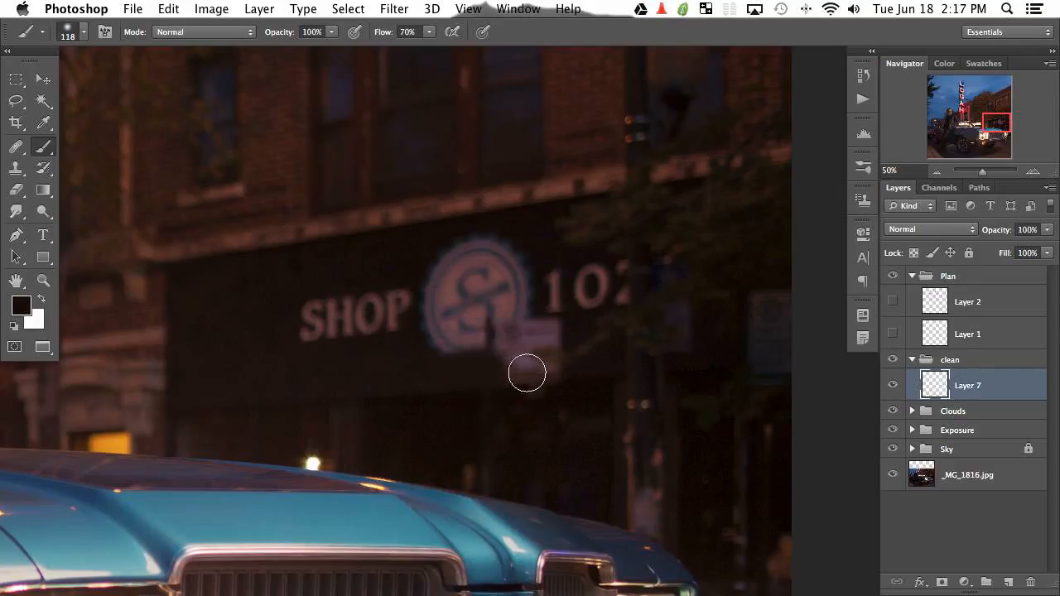
alt+click(578, 370)
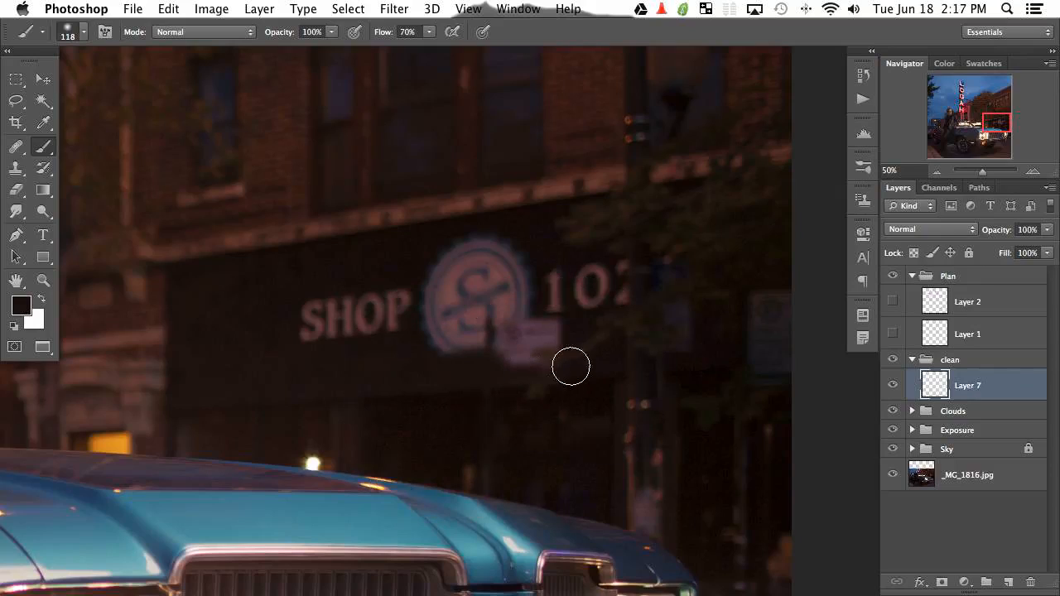
mouse_move(436, 349)
mouse_down()
mouse_move(464, 339)
mouse_move(453, 354)
mouse_move(497, 346)
mouse_up()
drag(426, 320, 418, 348)
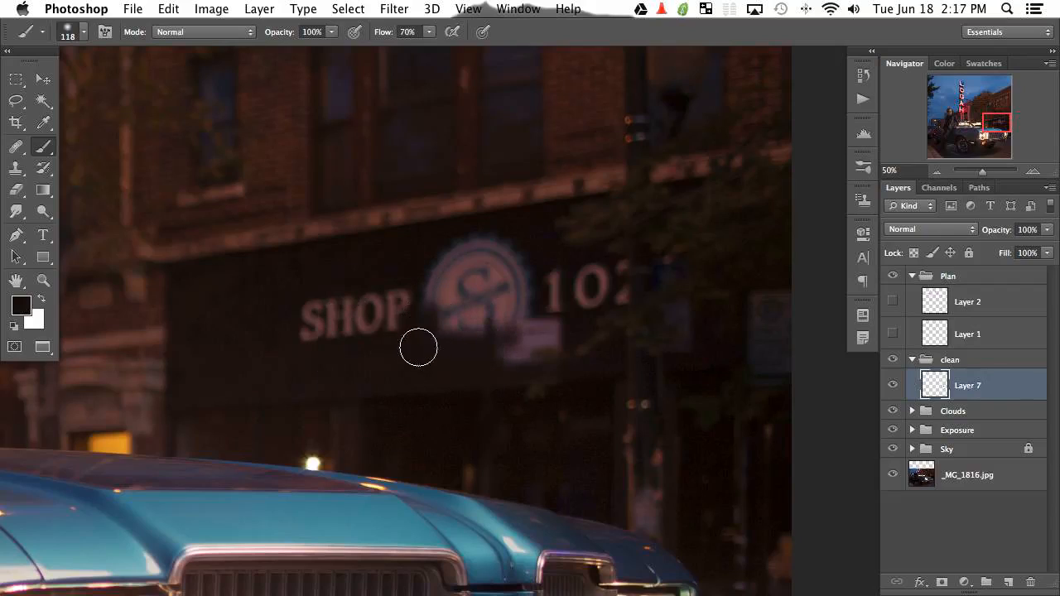
Cover the rest of the round logo between SHOP and 102 with dark tones sampled from the surrounding awning.
drag(386, 257, 493, 239)
alt+click(396, 258)
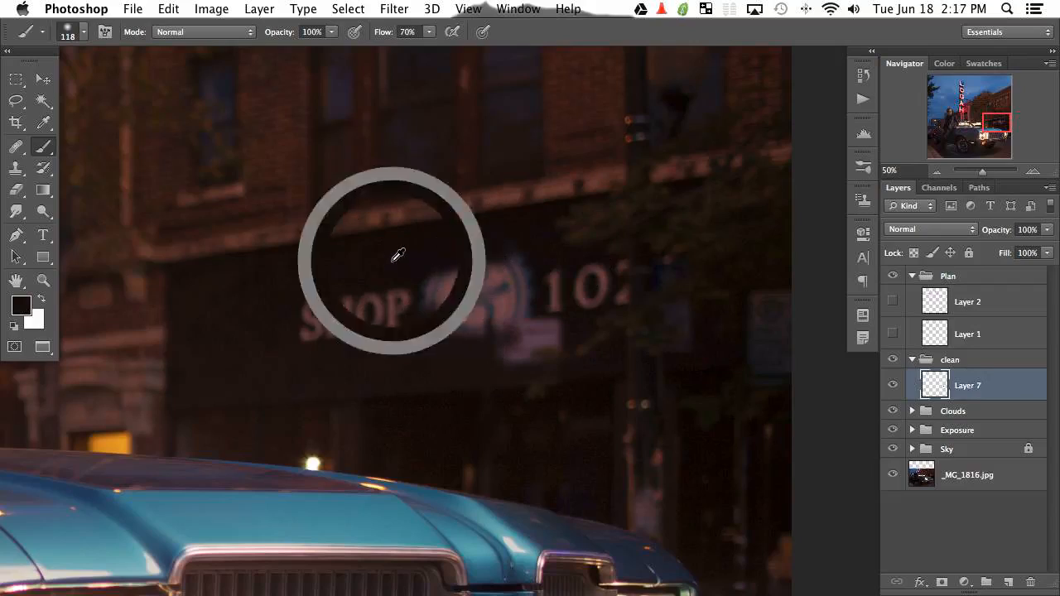
mouse_move(446, 280)
mouse_down()
mouse_move(430, 306)
mouse_move(450, 275)
mouse_move(453, 288)
mouse_move(478, 269)
mouse_move(506, 282)
mouse_move(522, 267)
mouse_move(511, 301)
mouse_up()
alt+click(405, 253)
alt+click(450, 248)
alt+click(396, 258)
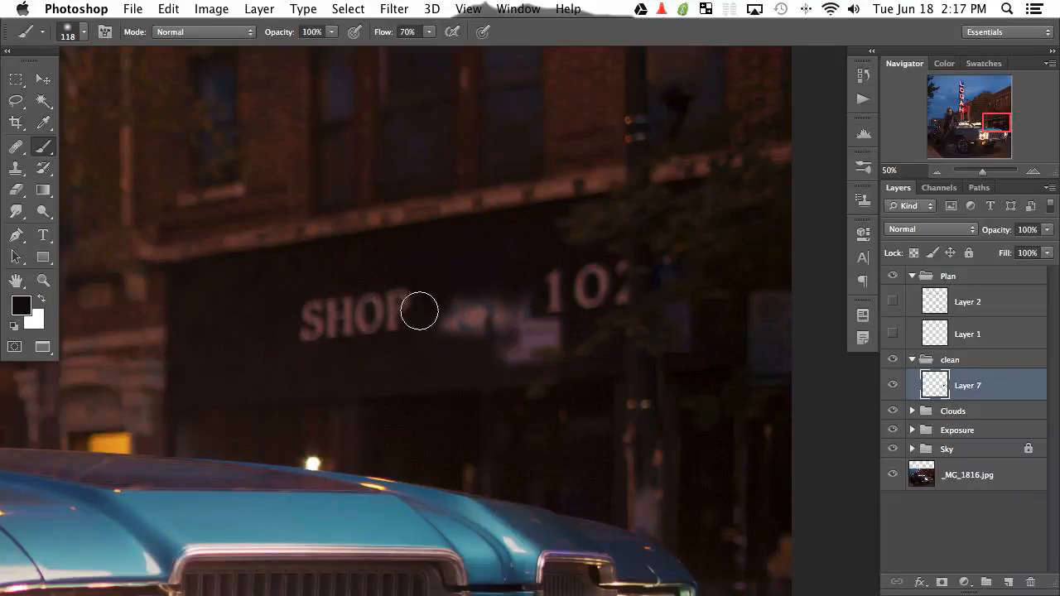
mouse_move(436, 328)
mouse_down()
mouse_move(465, 297)
mouse_move(468, 313)
mouse_move(502, 283)
mouse_up()
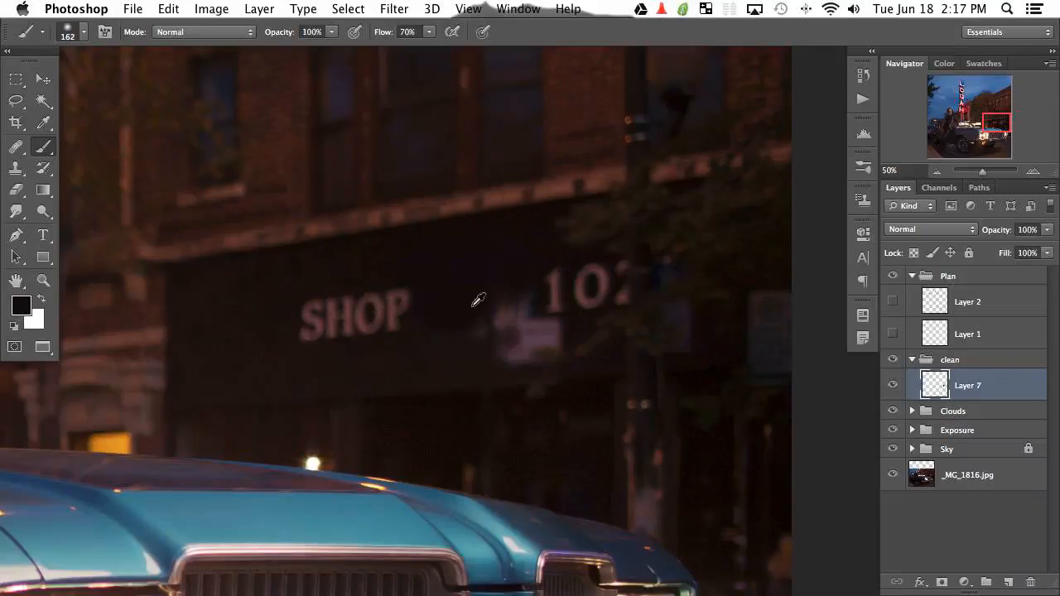
Paint out the remaining pale patch below the 102 lettering with a 162 px brush and nearby sampled awning colors.
alt+click(425, 357)
alt+click(456, 356)
drag(495, 337, 507, 307)
alt+click(453, 362)
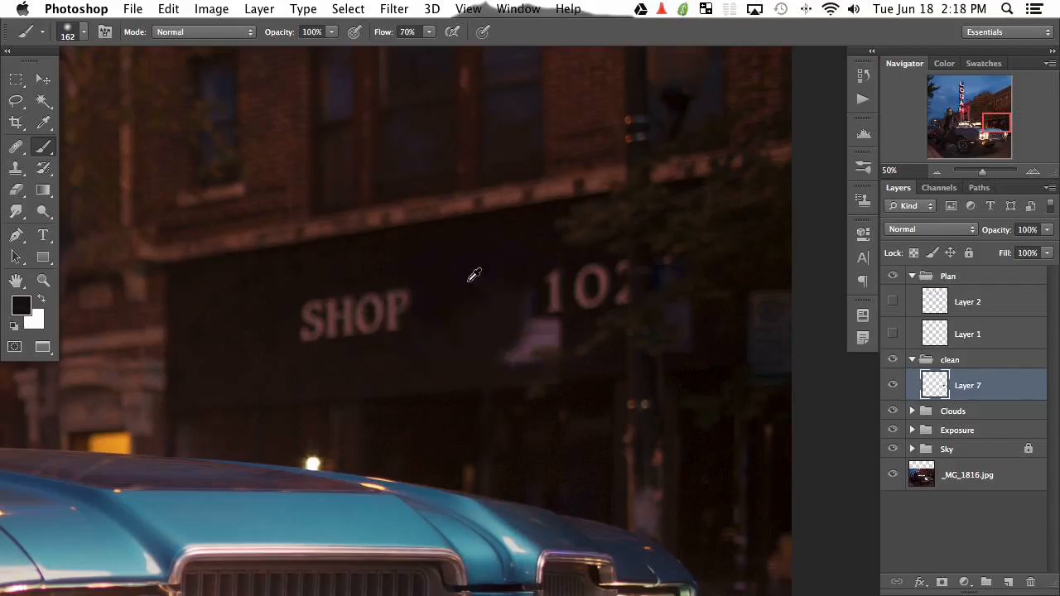
alt+click(451, 241)
alt+click(462, 346)
click(514, 350)
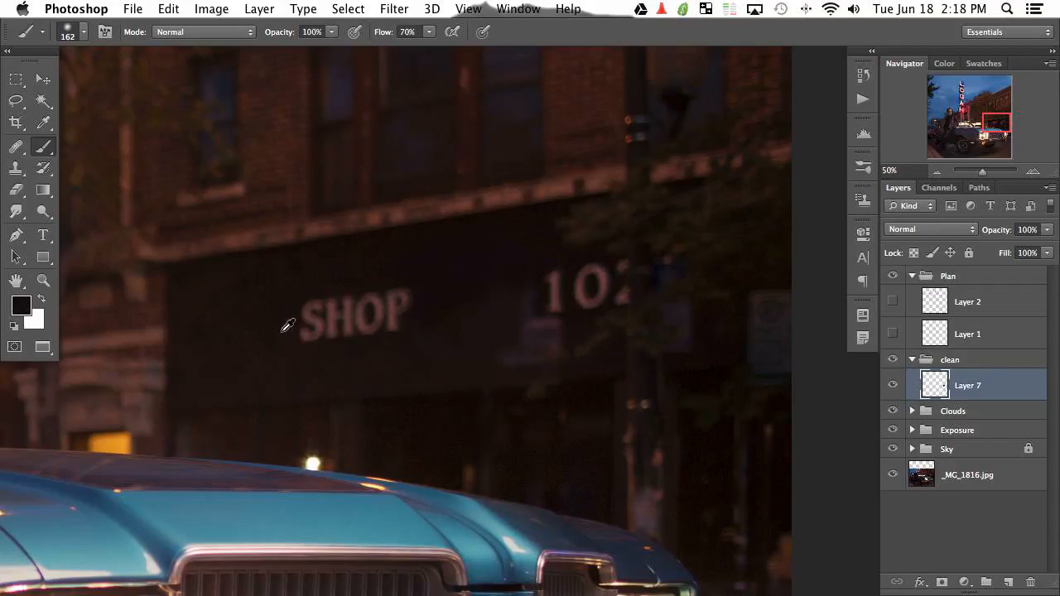
alt+click(228, 325)
drag(522, 226, 518, 383)
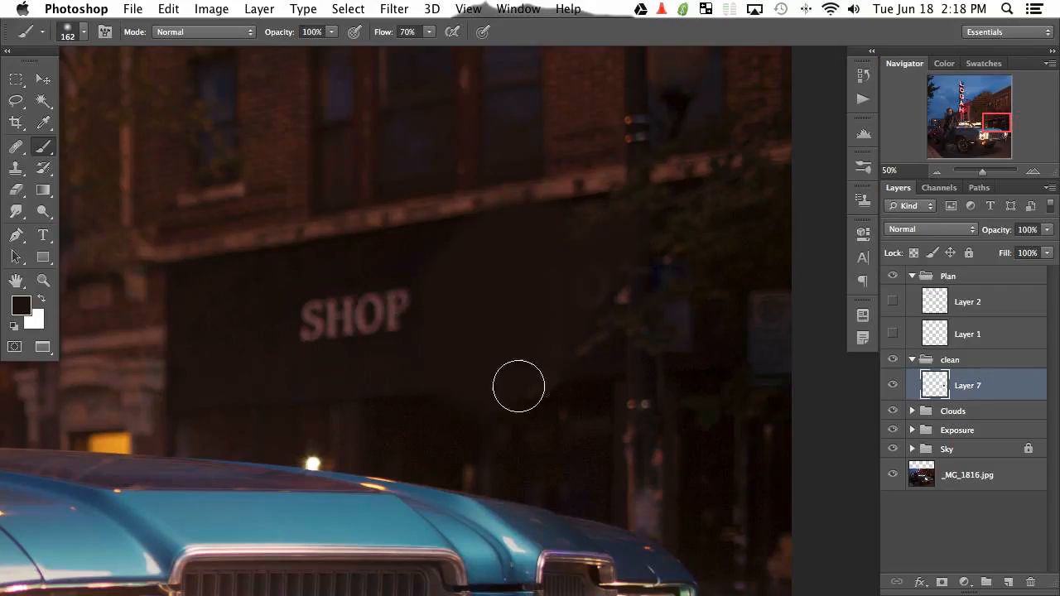
key(super+z)
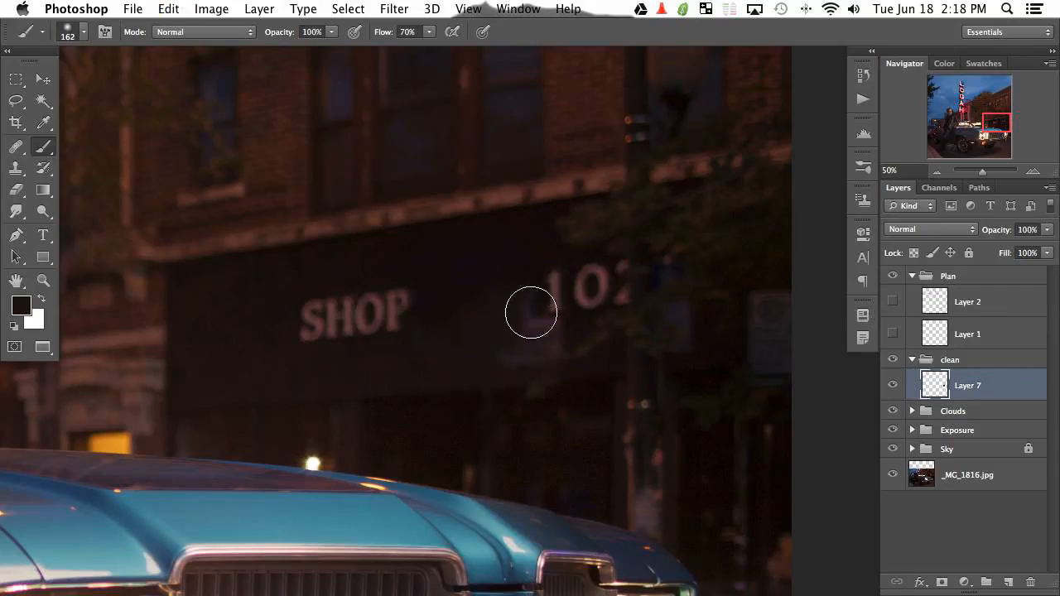
Blend the painted area between SHOP and 102 with a larger soft brush, and undo the last dab.
drag(466, 296, 483, 324)
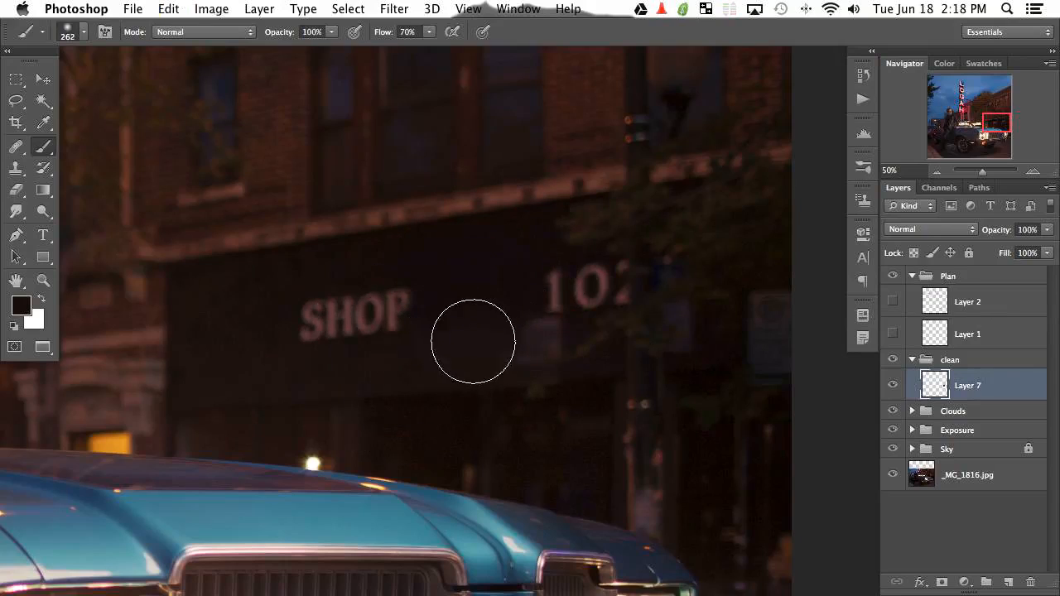
drag(480, 284, 476, 299)
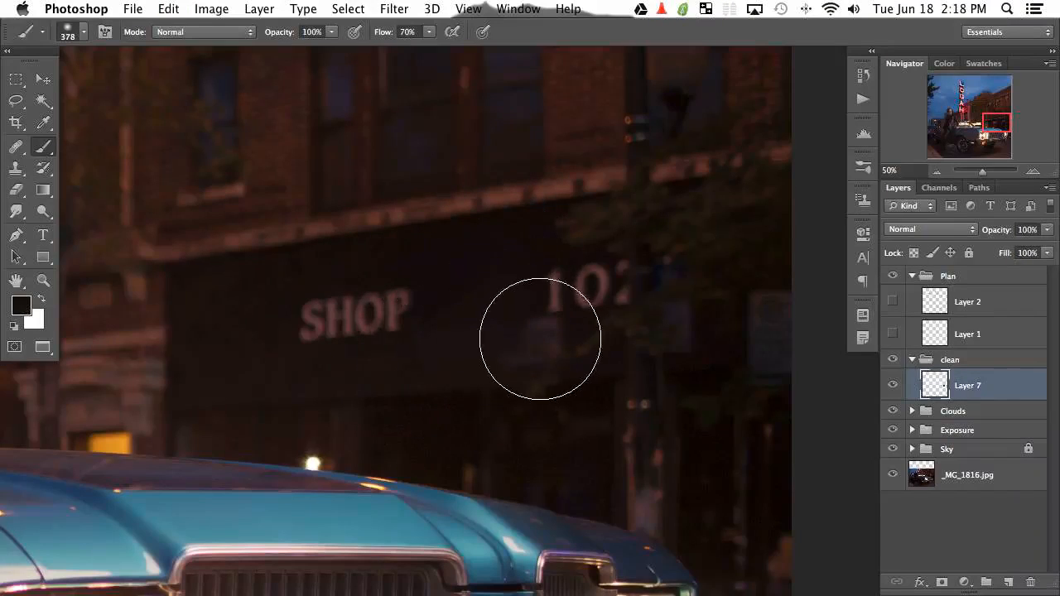
alt+click(468, 293)
click(459, 295)
key(ctrl+z)
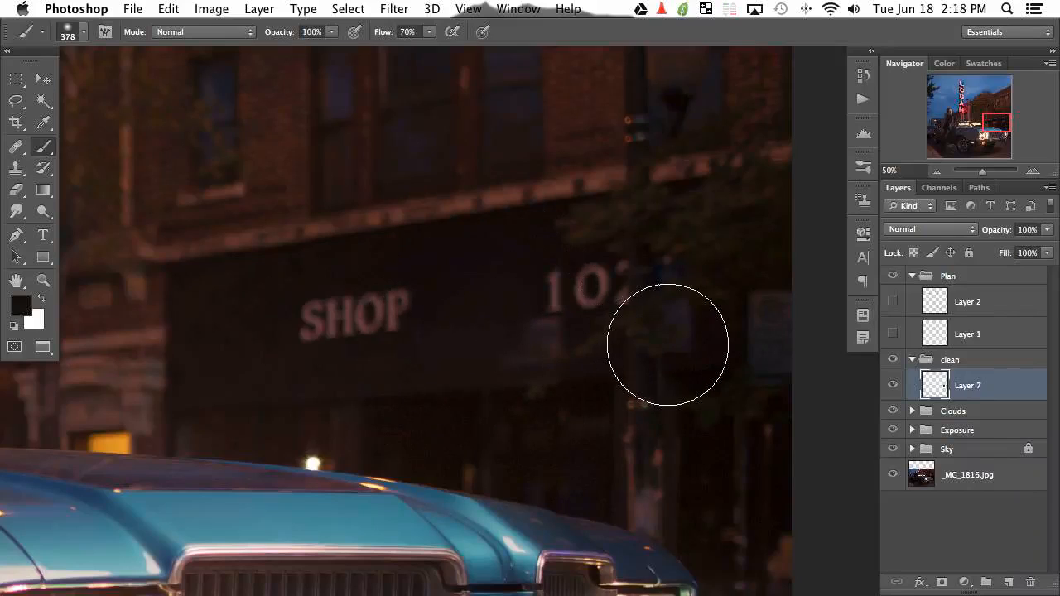
Soften the leftover patch on the awning beside and below the 102 lettering, using brush flows of 20% and 30%.
key(shift+2)
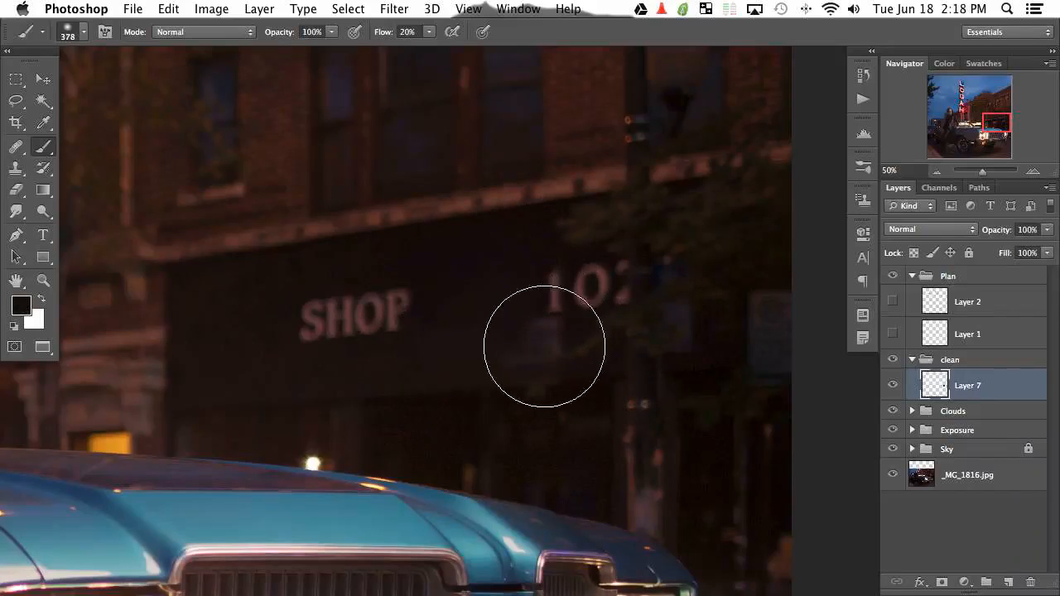
drag(543, 348, 489, 356)
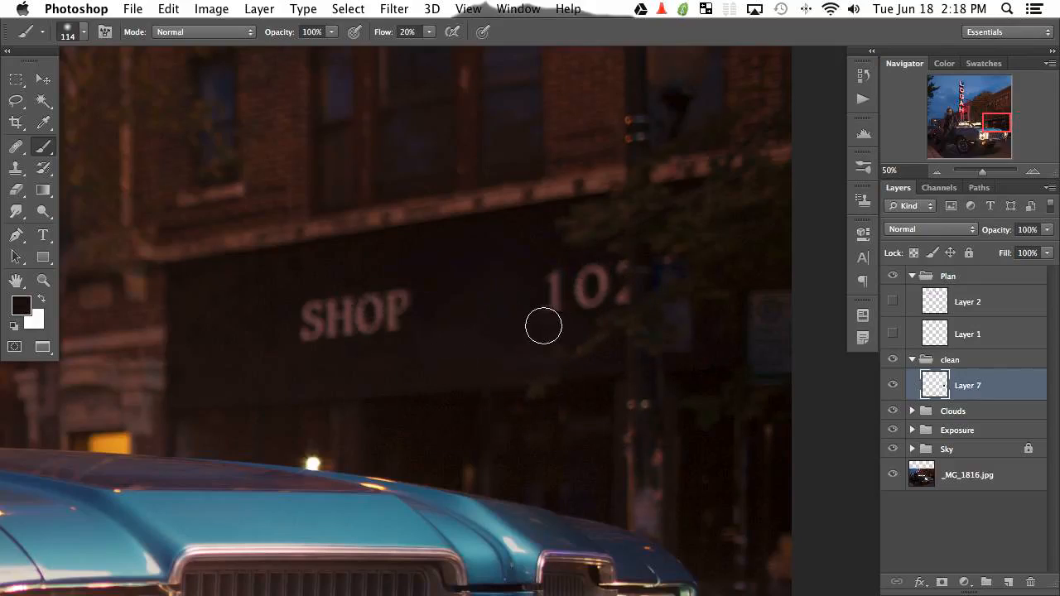
key(shift+3)
drag(462, 361, 485, 315)
Compare the storefront before and after the cleanup by switching Layer 7 off and on.
click(894, 387)
click(894, 387)
click(894, 387)
click(894, 386)
click(894, 387)
click(893, 387)
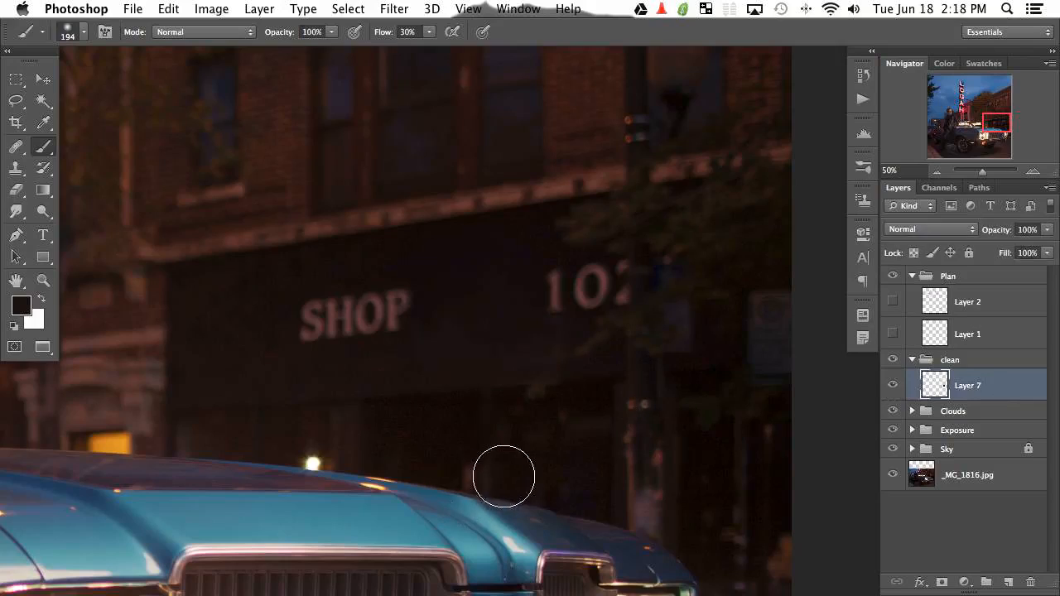
Darken the stray light patches in the storefront window below the awning with the soft brush.
drag(500, 471, 484, 478)
click(506, 469)
mouse_move(404, 384)
mouse_down()
mouse_move(464, 362)
mouse_move(546, 260)
mouse_move(542, 317)
mouse_move(646, 342)
mouse_up()
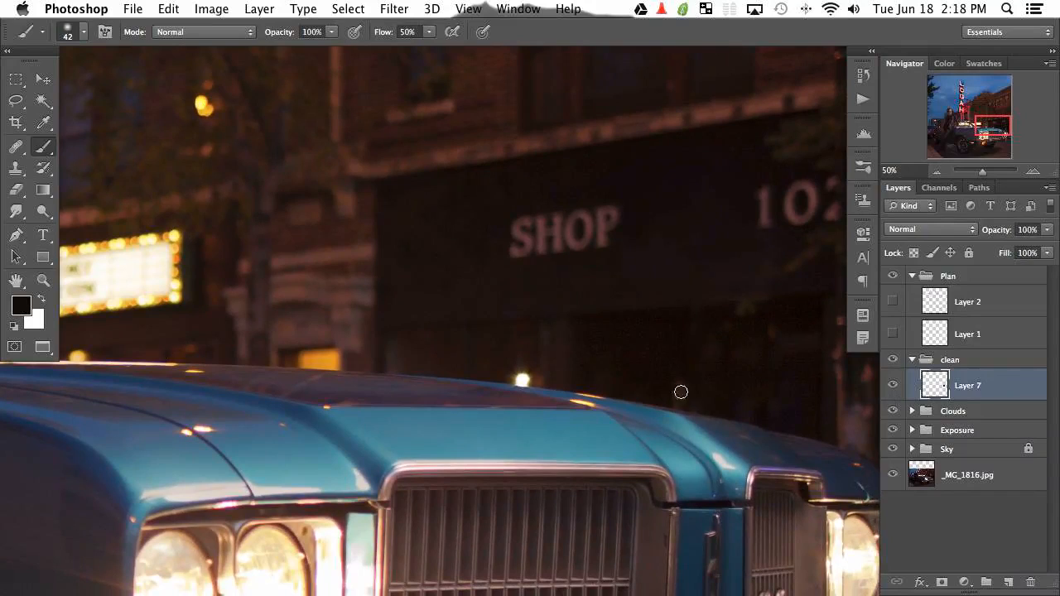
Check the green markup, and paint over the bright light above the car hood with a sampled dark background color.
click(895, 334)
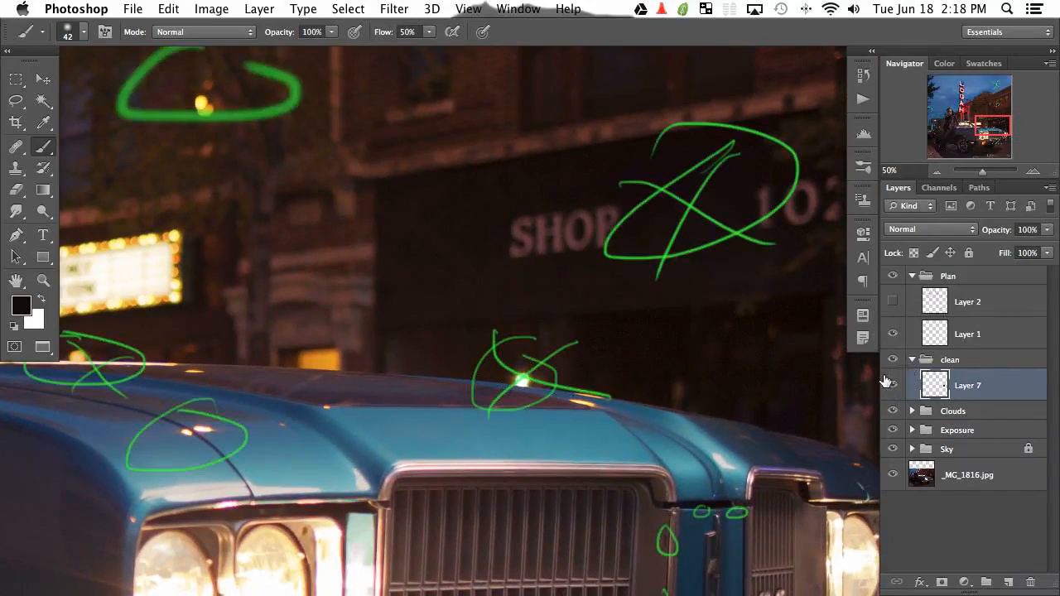
click(895, 334)
key(super+equal)
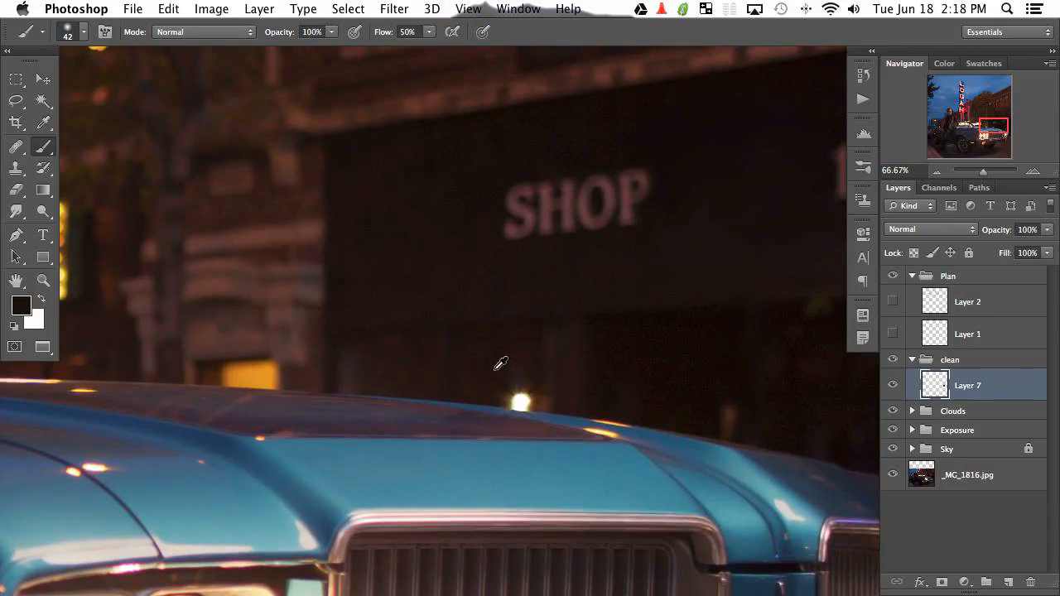
alt+click(502, 340)
drag(510, 370, 523, 399)
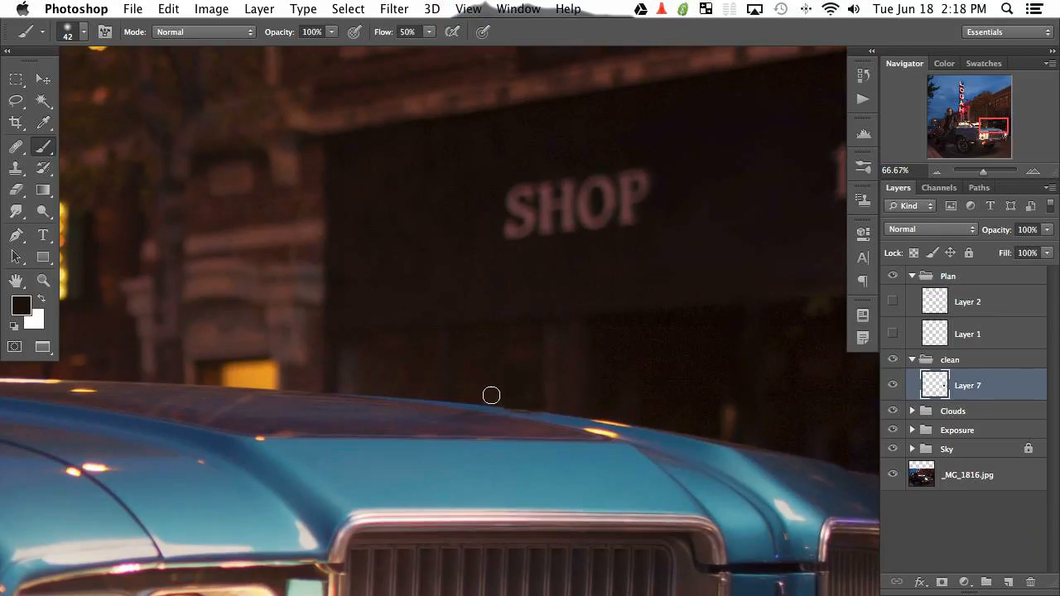
drag(467, 383, 527, 390)
key(super+z)
mouse_move(549, 388)
mouse_down()
mouse_move(509, 387)
mouse_move(552, 367)
mouse_up()
Erase the paint covering the bright light at the hood's edge with a soft 159 px eraser at 10% flow.
key(super+plus)
key(super+plus)
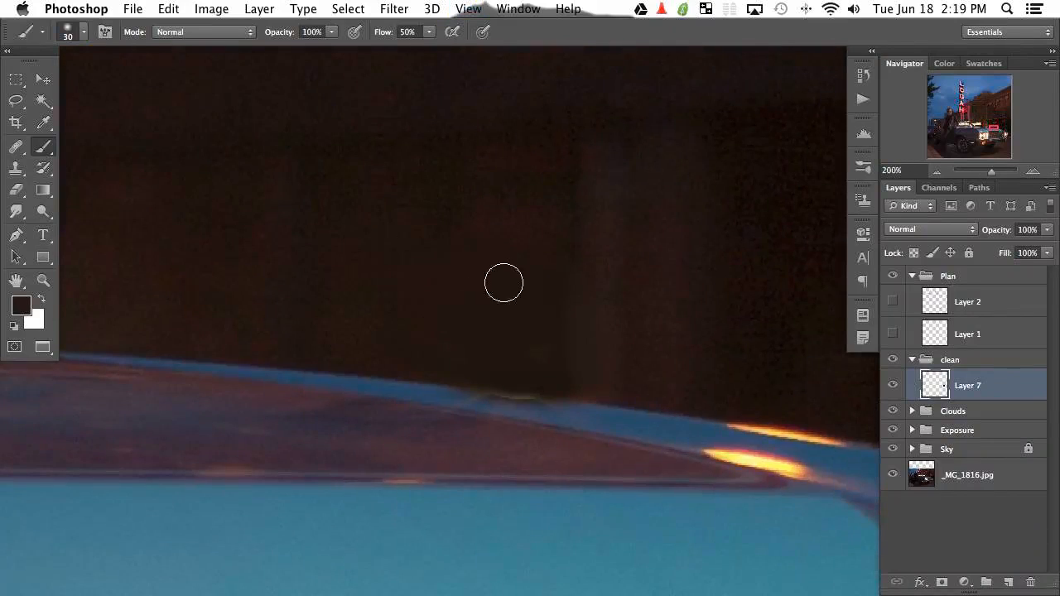
key(shift+8)
alt+click(326, 239)
key(e)
mouse_move(556, 314)
mouse_down()
mouse_move(455, 315)
mouse_move(512, 330)
mouse_move(579, 325)
mouse_move(568, 295)
mouse_move(457, 315)
mouse_move(436, 358)
mouse_move(493, 399)
mouse_move(575, 370)
mouse_move(518, 379)
mouse_up()
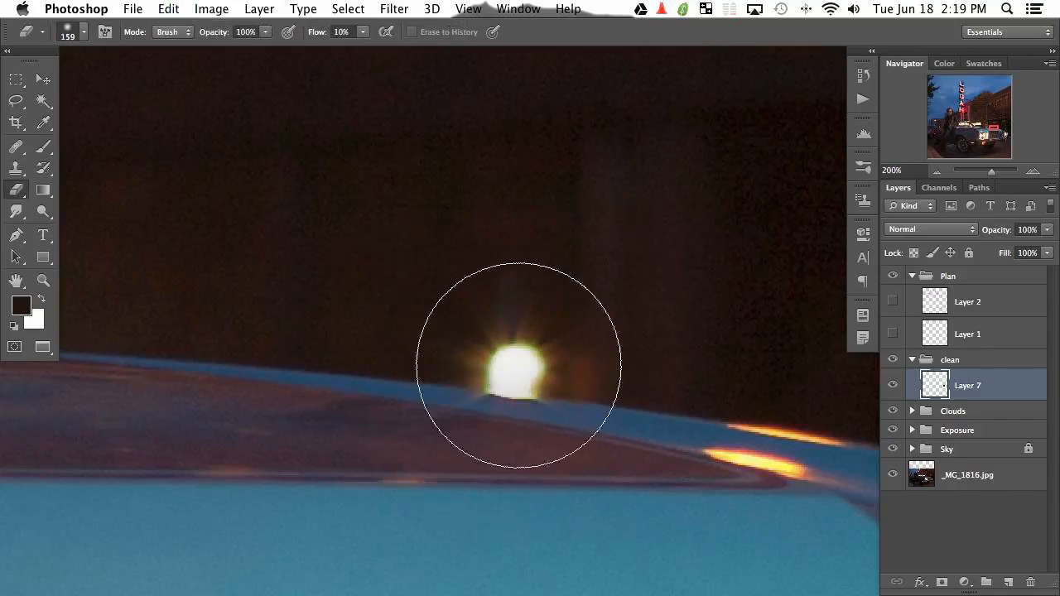
Clone dark background over the bright light at the hood's edge with a soft 44 px Clone Stamp at 50% flow.
key(s)
drag(430, 282, 357, 275)
mouse_move(474, 338)
mouse_down()
mouse_move(461, 371)
mouse_move(483, 378)
mouse_move(491, 398)
mouse_move(506, 367)
mouse_move(535, 355)
mouse_move(542, 324)
mouse_move(563, 395)
mouse_move(588, 306)
mouse_move(566, 323)
mouse_up()
mouse_move(554, 362)
mouse_down()
mouse_move(511, 320)
mouse_move(520, 387)
mouse_move(488, 378)
mouse_up()
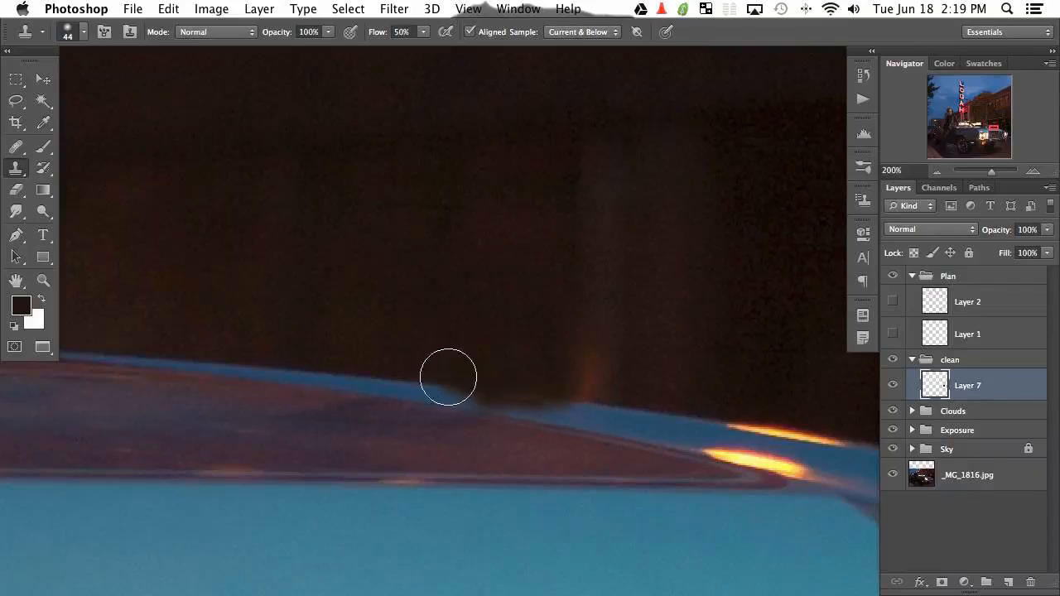
Draw a wide elliptical selection over the hood so its upper curve runs along the hood's edge.
drag(617, 439, 617, 389)
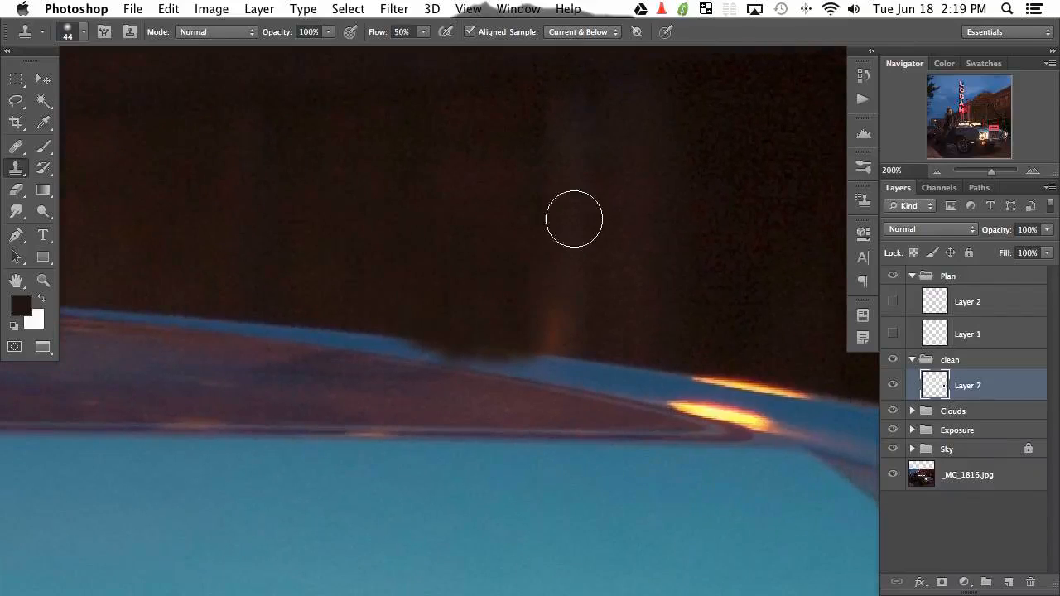
key(m)
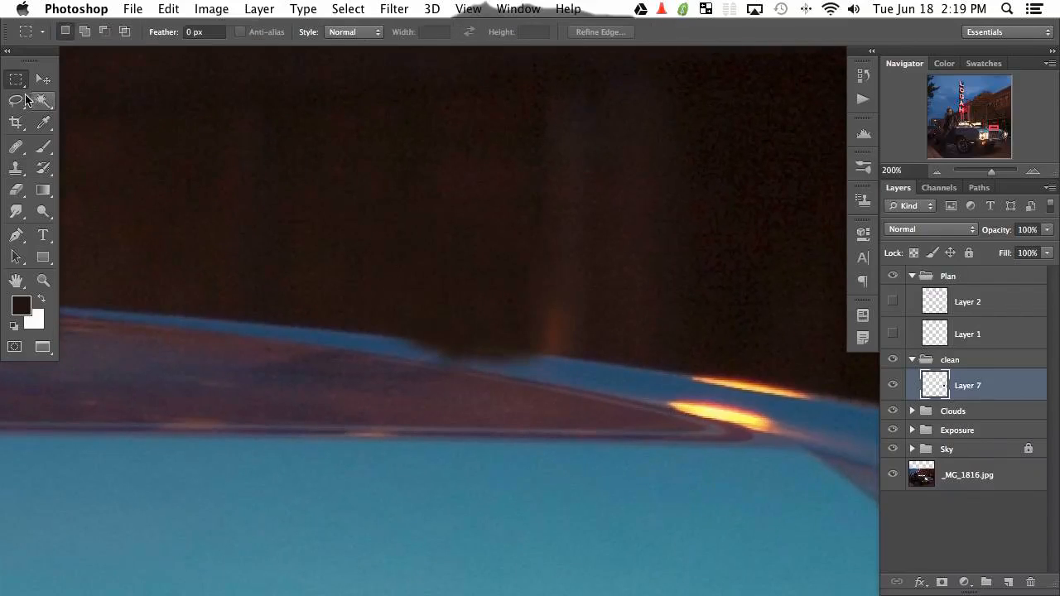
key(shift+m)
drag(249, 338, 753, 502)
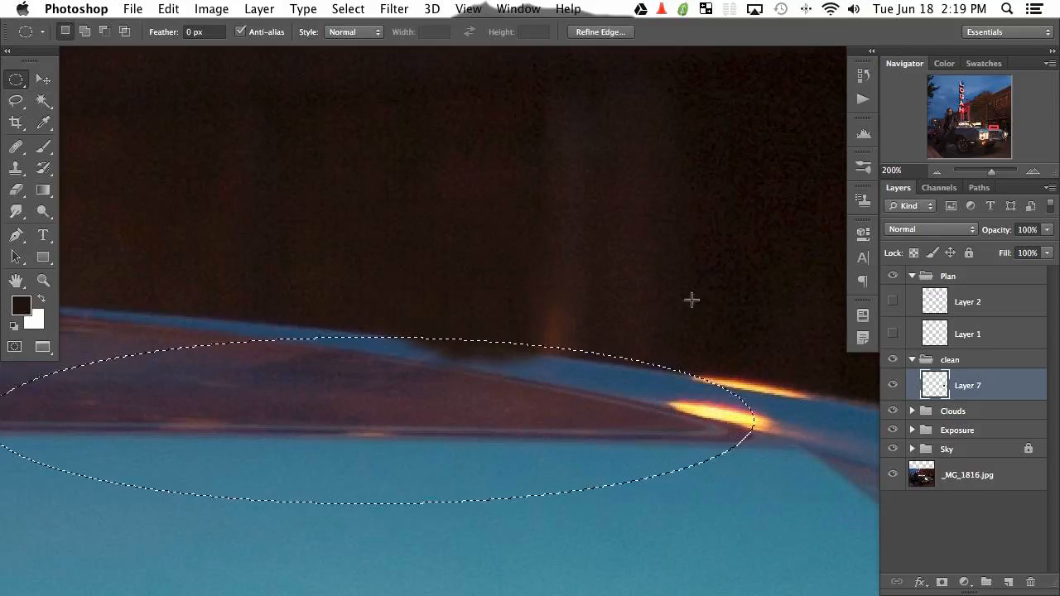
Transform the elliptical selection by rotating, widening and moving it to follow the curve of the hood's edge.
right_click(466, 426)
click(585, 462)
drag(789, 430, 787, 454)
drag(477, 427, 506, 428)
drag(788, 443, 853, 447)
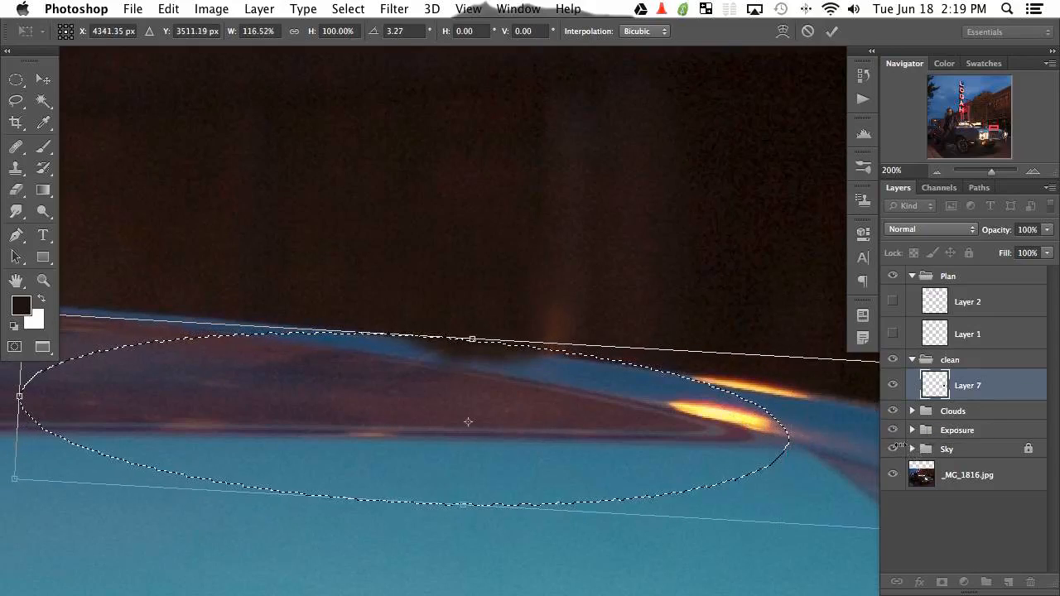
drag(659, 455, 635, 462)
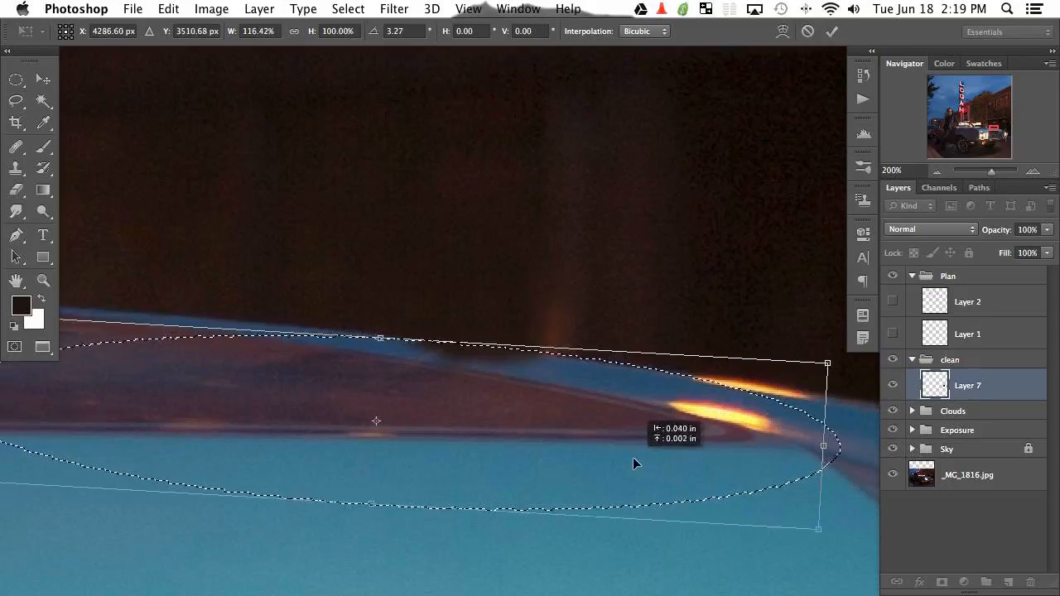
drag(849, 464, 852, 474)
drag(583, 466, 588, 456)
key(Return)
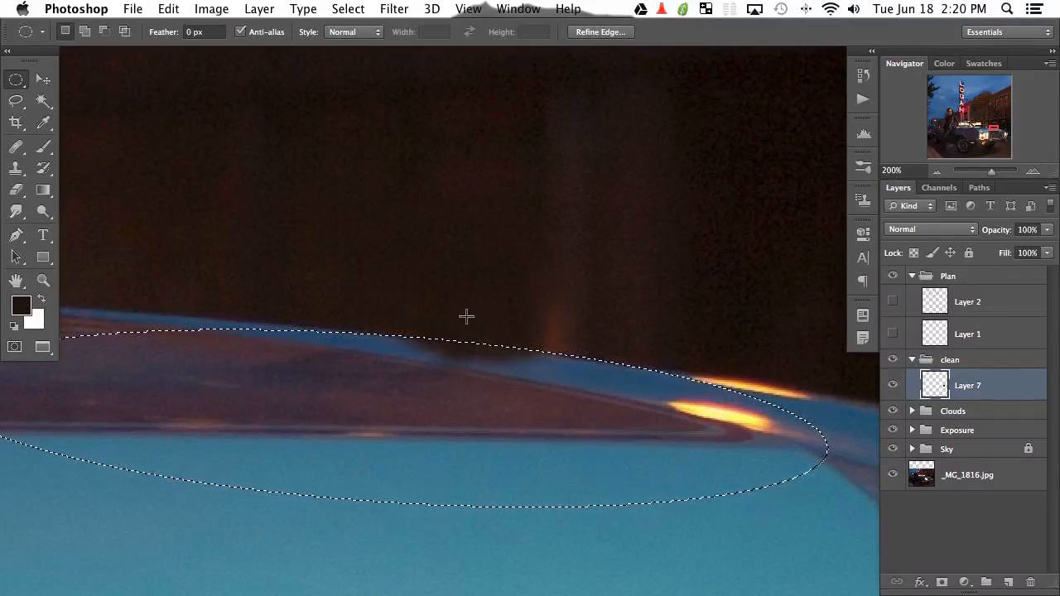
Rebuild the missing blue hood edge inside the selection with the Clone Stamp, deselect, and blend the repaired edge.
key(s)
drag(563, 372, 502, 352)
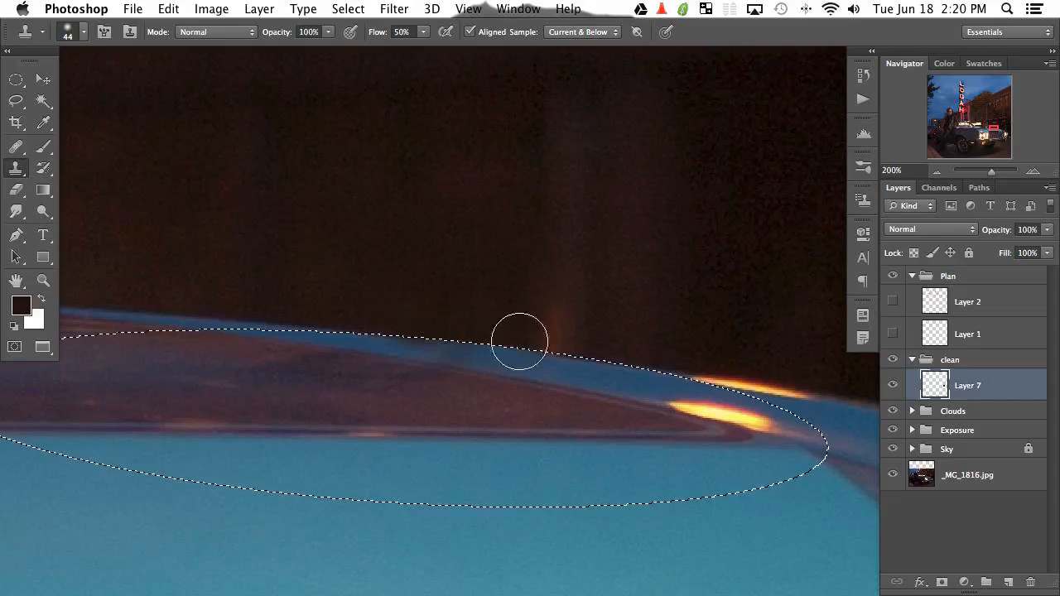
key(ctrl+d)
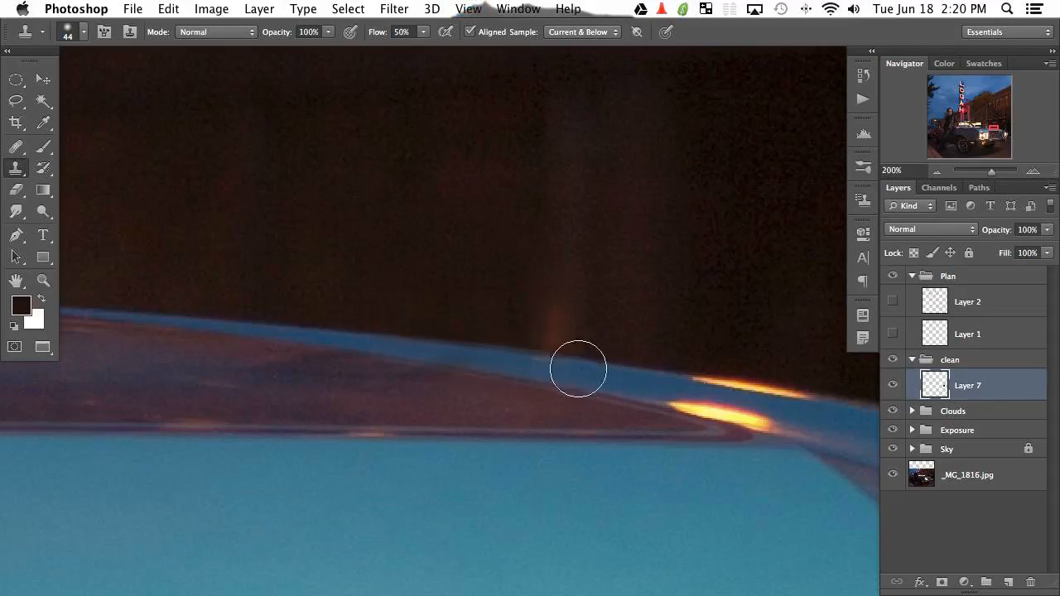
mouse_move(578, 369)
mouse_down()
mouse_move(629, 374)
mouse_move(453, 356)
mouse_up()
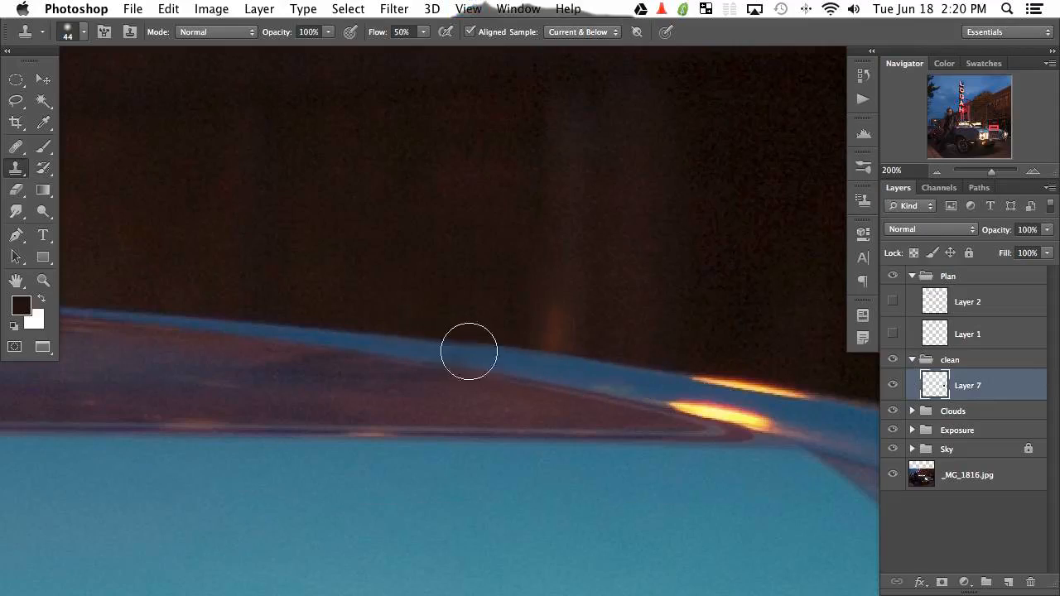
alt+click(628, 381)
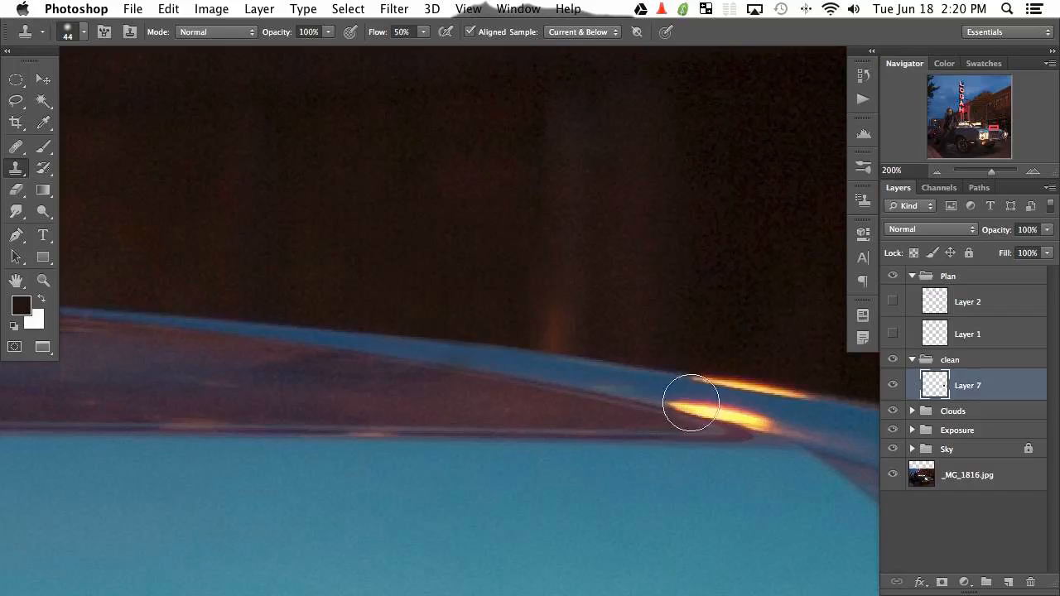
key(ctrl+shift+d)
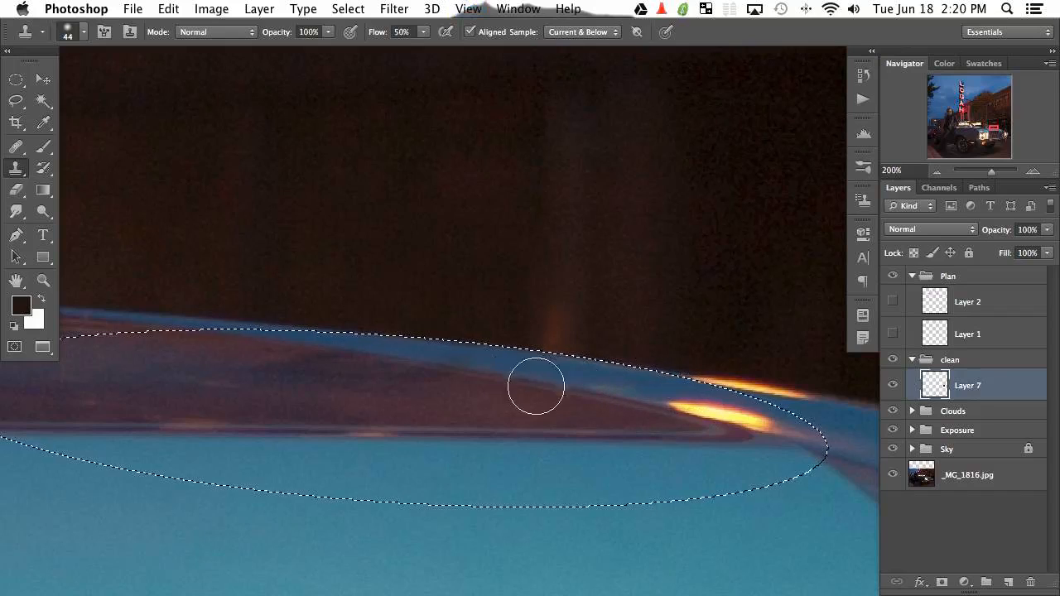
key(ctrl+d)
Check the repaired hood edge within the wider photo, and bring the yellow light in the tree into view.
key(ctrl+minus)
key(ctrl+minus)
key(ctrl+minus)
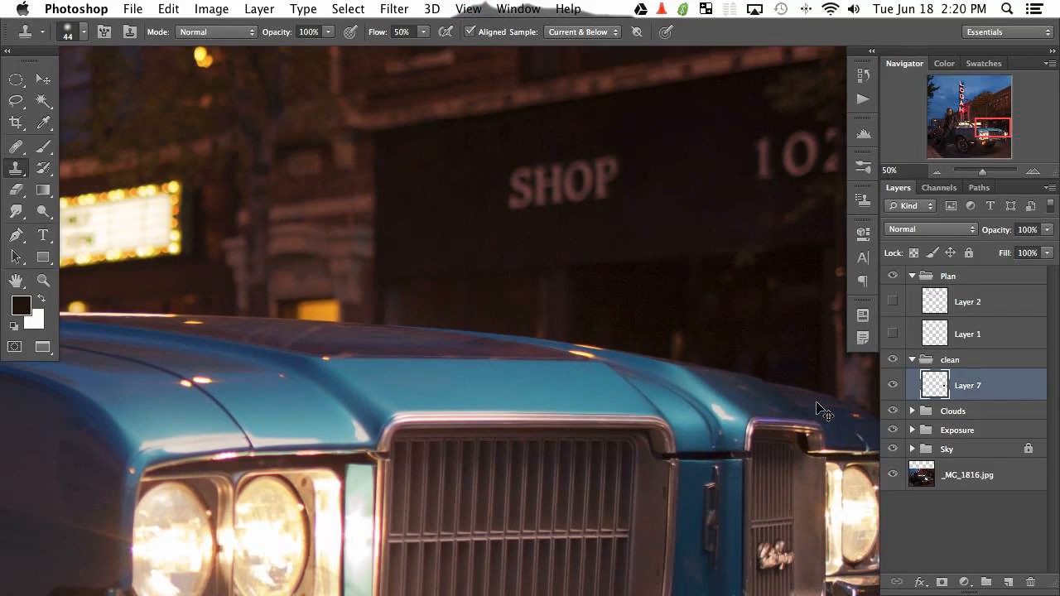
key(ctrl+minus)
key(ctrl+minus)
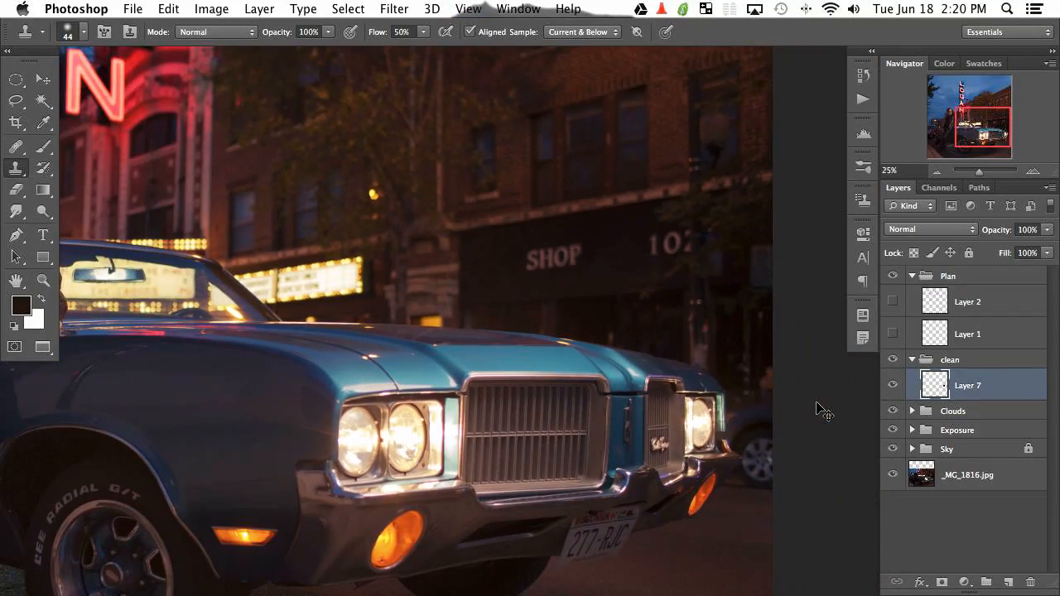
key(ctrl+plus)
key(ctrl+plus)
key(ctrl+plus)
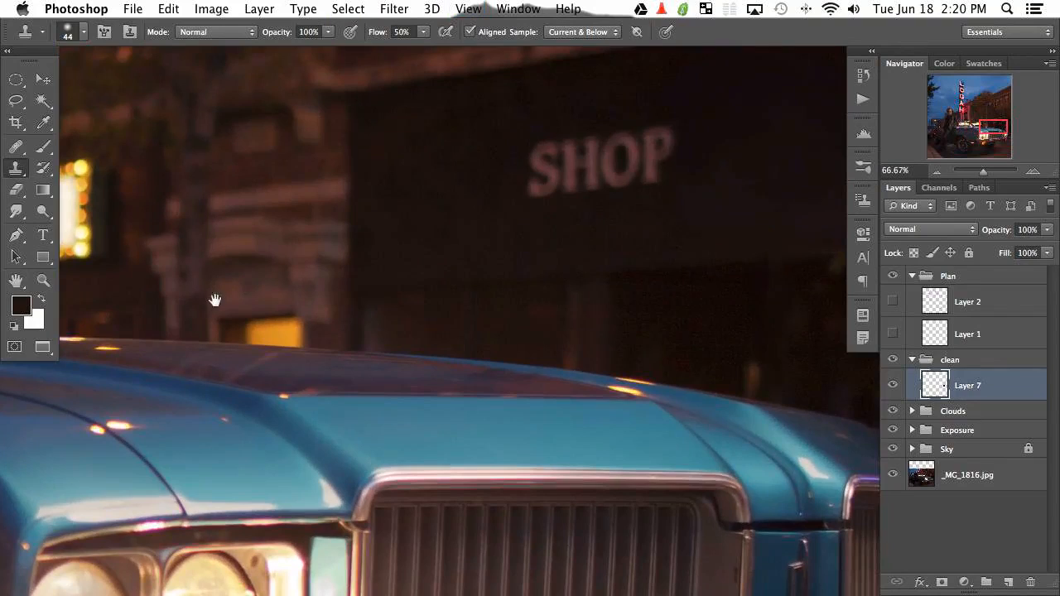
drag(139, 68, 459, 418)
mouse_move(421, 379)
mouse_down()
mouse_move(433, 378)
mouse_move(446, 349)
mouse_up()
alt+click(420, 381)
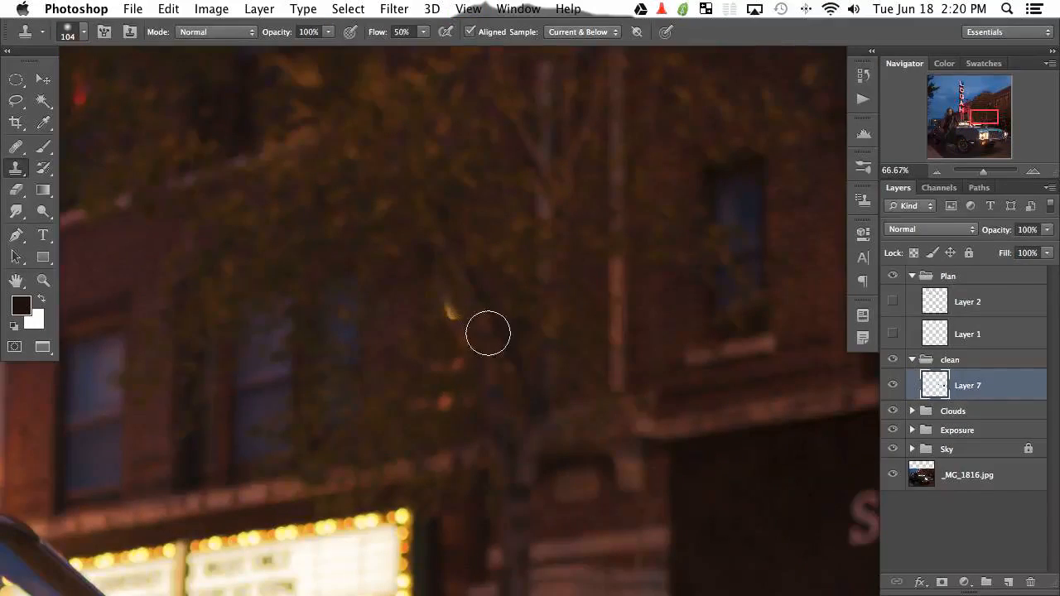
key(ctrl+z)
Clone out the yellow light in the tree with a 62 px Clone Stamp sampled from the nearby foliage.
drag(460, 402, 425, 402)
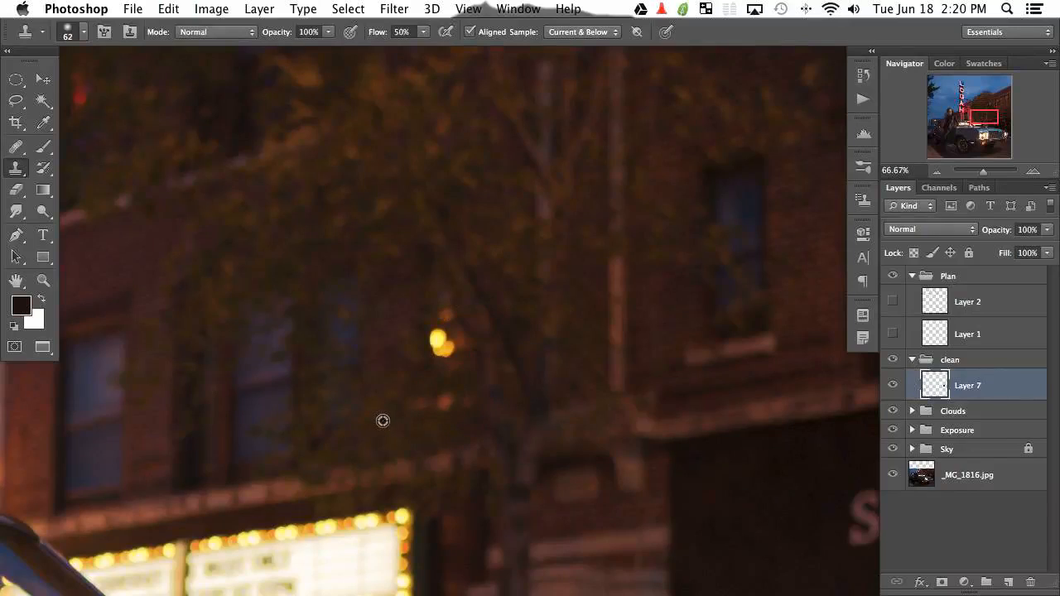
alt+click(382, 420)
mouse_move(439, 346)
mouse_down()
mouse_move(452, 349)
mouse_move(454, 338)
mouse_move(428, 345)
mouse_move(450, 318)
mouse_move(423, 338)
mouse_move(461, 344)
mouse_up()
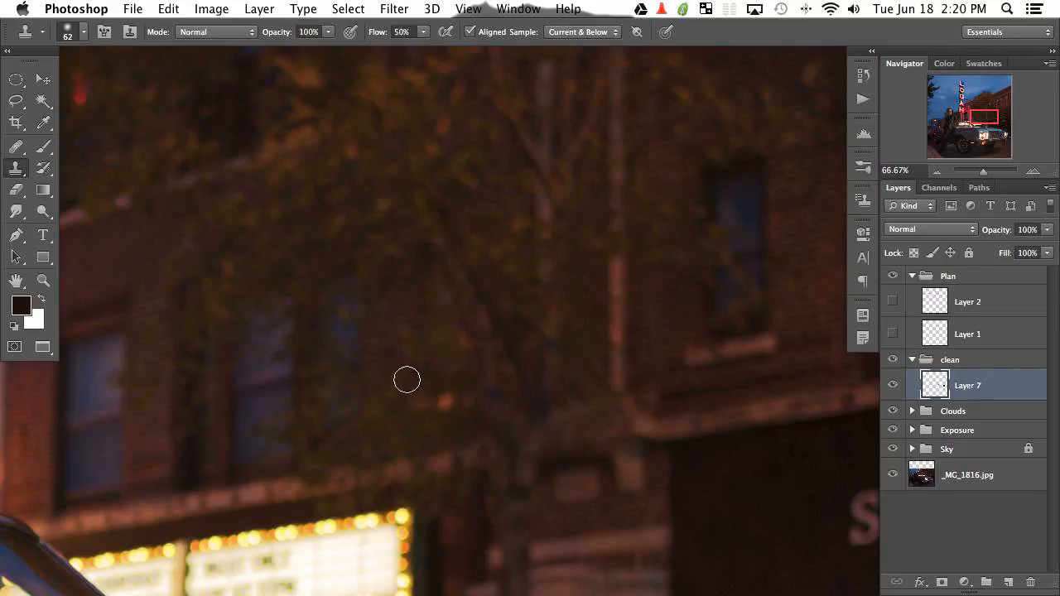
Try to clone dark background over the corner of the lit marquee sign behind the car.
drag(343, 348, 458, 246)
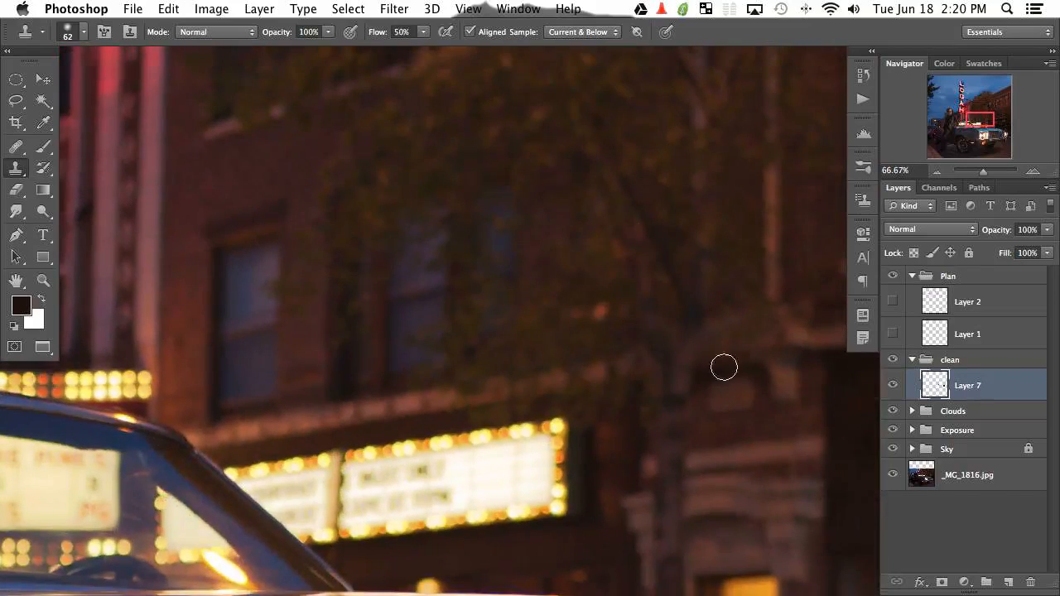
drag(581, 321, 549, 343)
alt+click(491, 366)
mouse_move(488, 461)
mouse_down()
mouse_move(497, 437)
mouse_move(539, 473)
mouse_move(508, 461)
mouse_move(496, 475)
mouse_up()
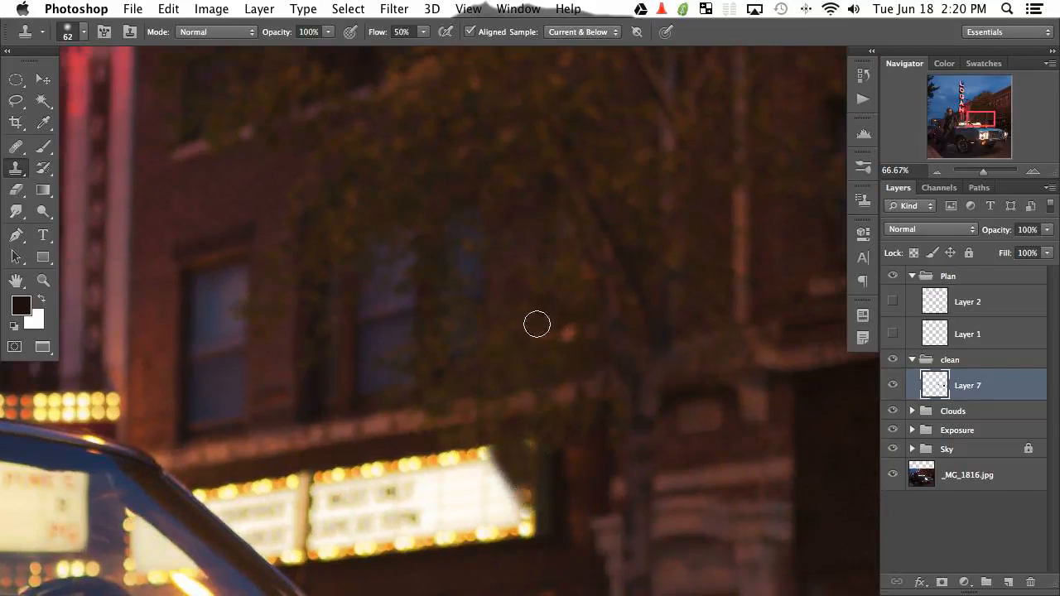
key(super+z)
key(super+y)
Clone out the two bright highlights beside the hood seam above the headlights with a 28 px Clone Stamp.
key(super+minus)
key(super+minus)
key(super+minus)
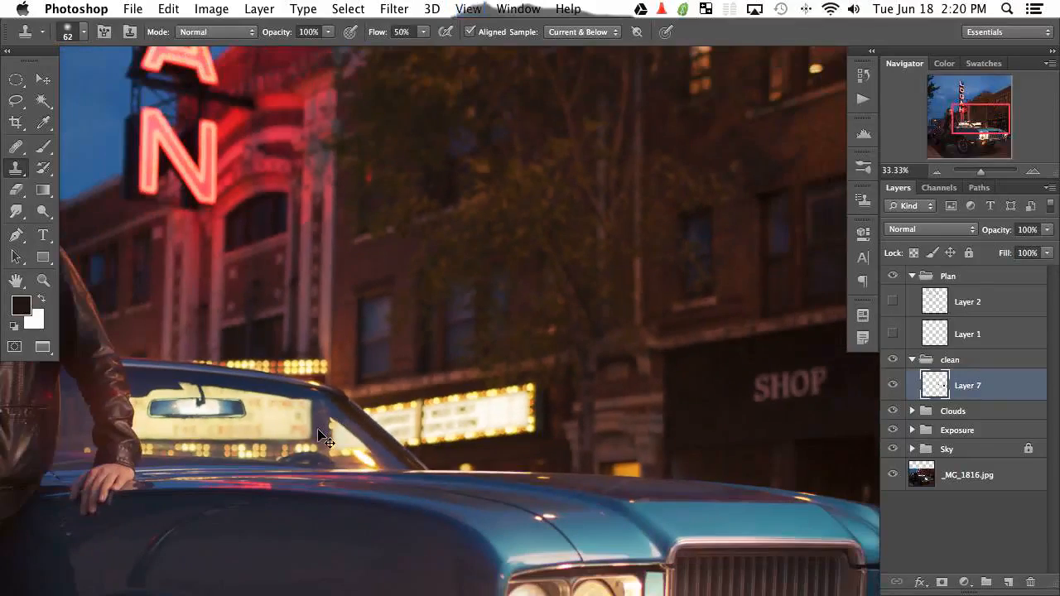
key(super+plus)
key(super+plus)
key(super+plus)
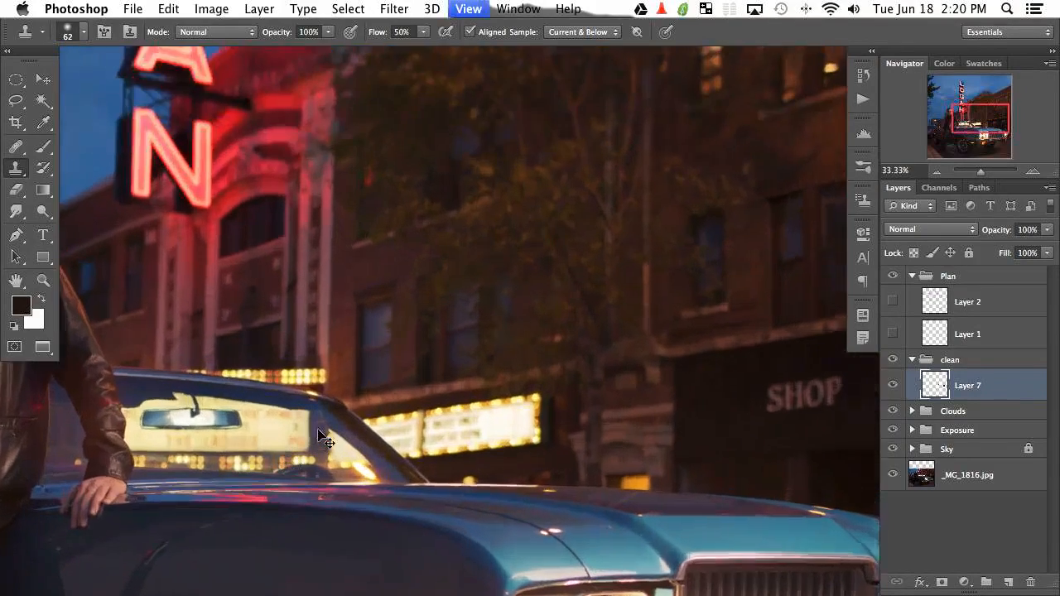
drag(602, 515, 485, 316)
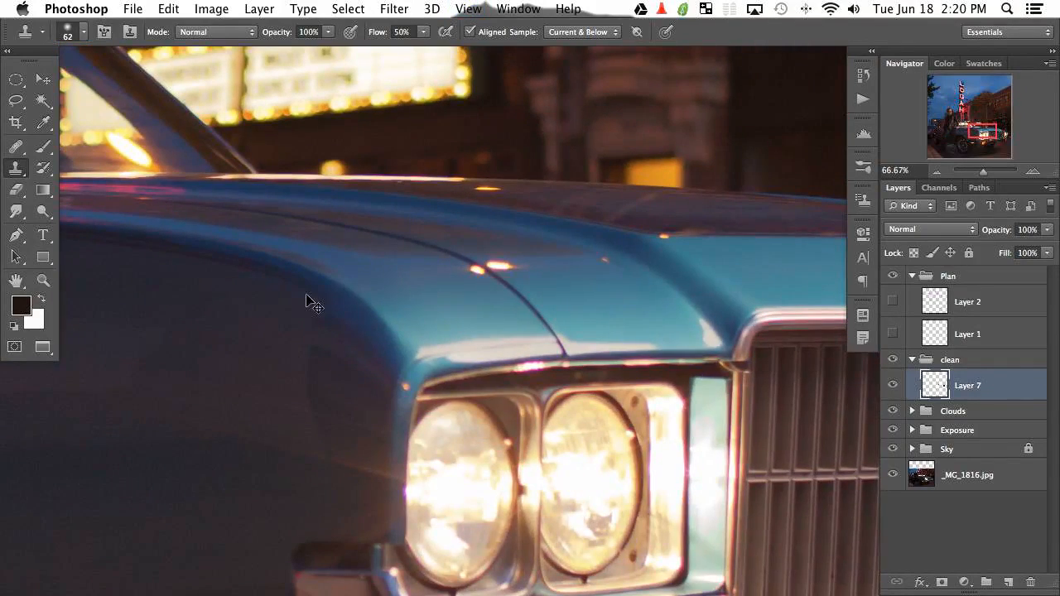
key(super+plus)
scroll(514, 281, up, 1)
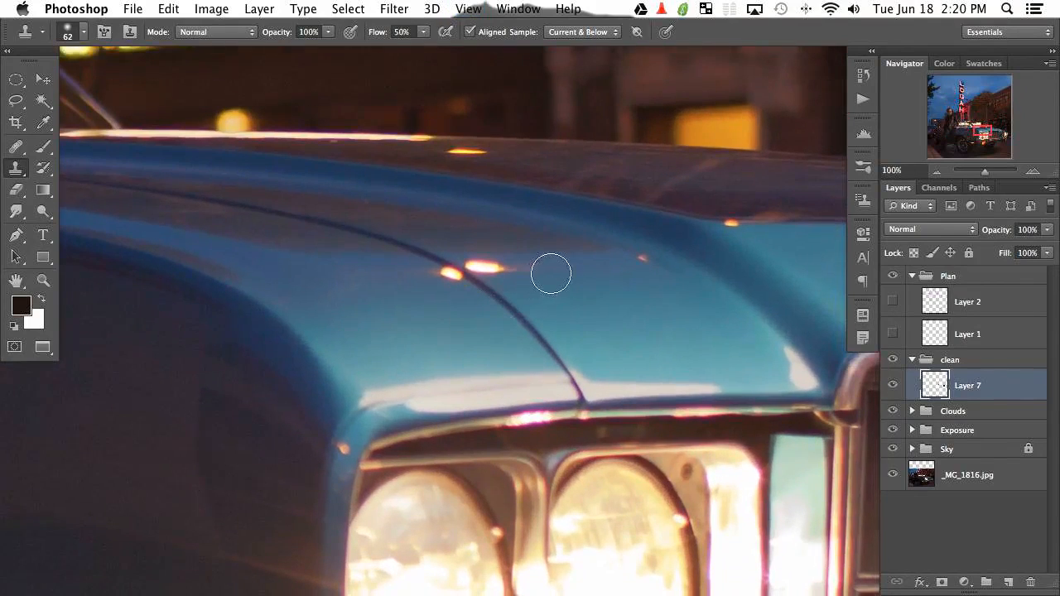
mouse_move(551, 273)
mouse_down()
mouse_move(494, 263)
mouse_move(503, 280)
mouse_move(517, 263)
mouse_move(485, 271)
mouse_up()
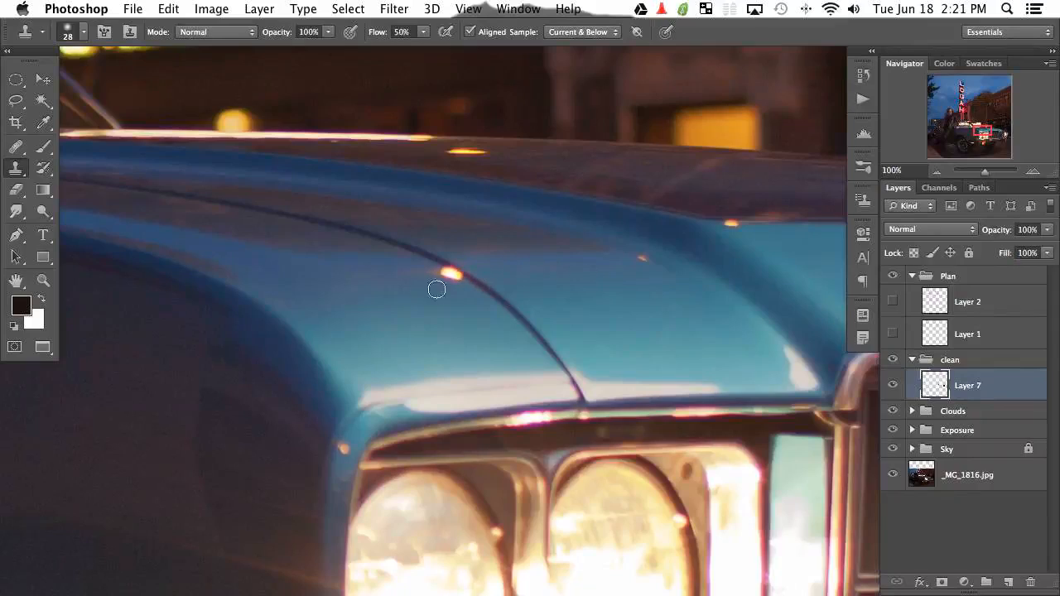
drag(437, 275, 461, 286)
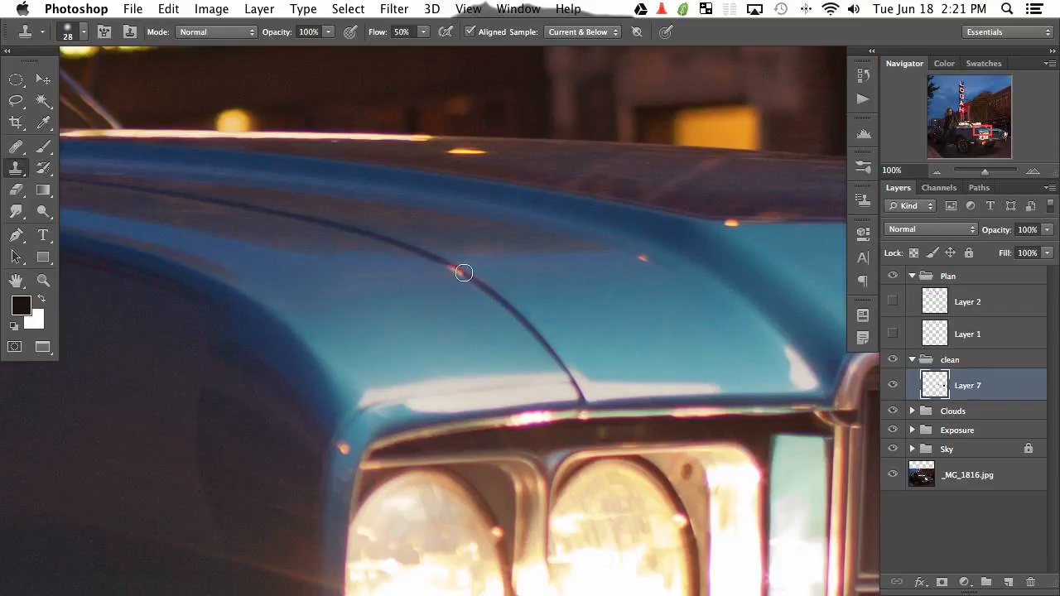
Paint over the remaining orange glint on the hood seam with sampled seam colors, using a small soft brush at 40% flow.
key(super+equal)
key(super+equal)
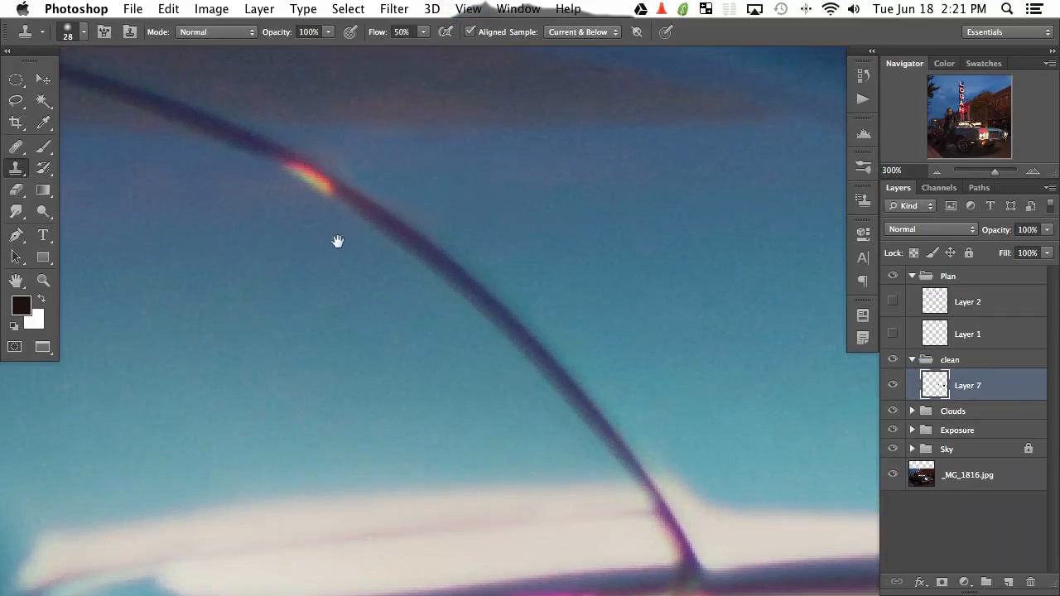
key(b)
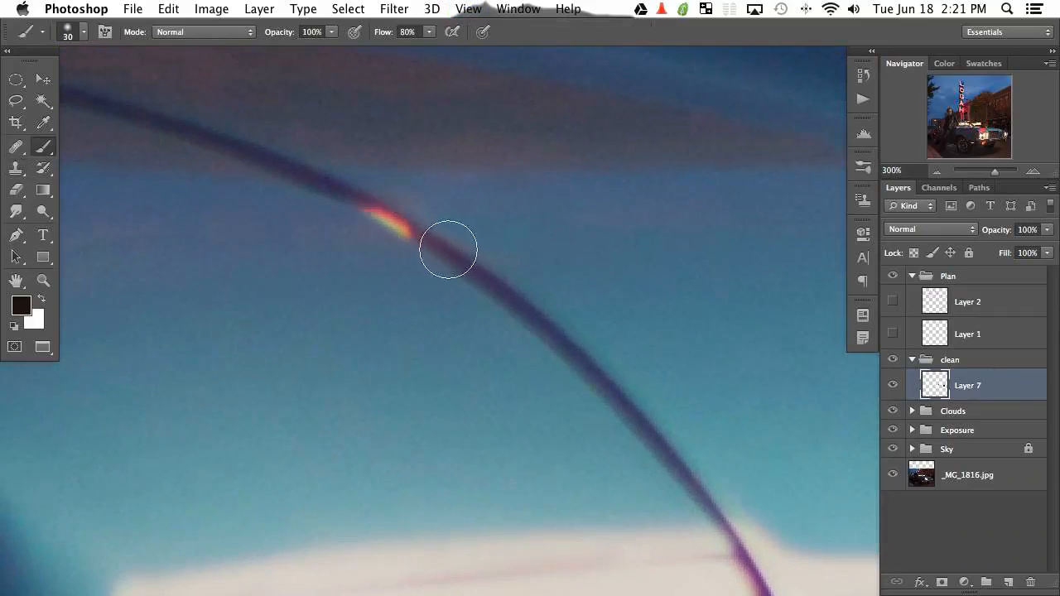
key(shift+4)
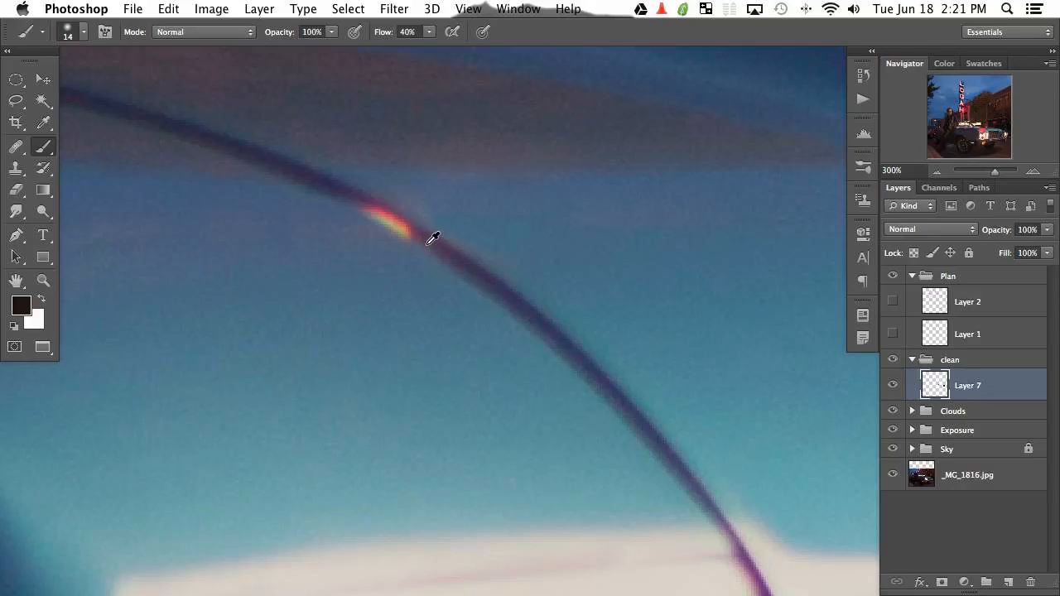
alt+click(432, 237)
drag(398, 227, 381, 218)
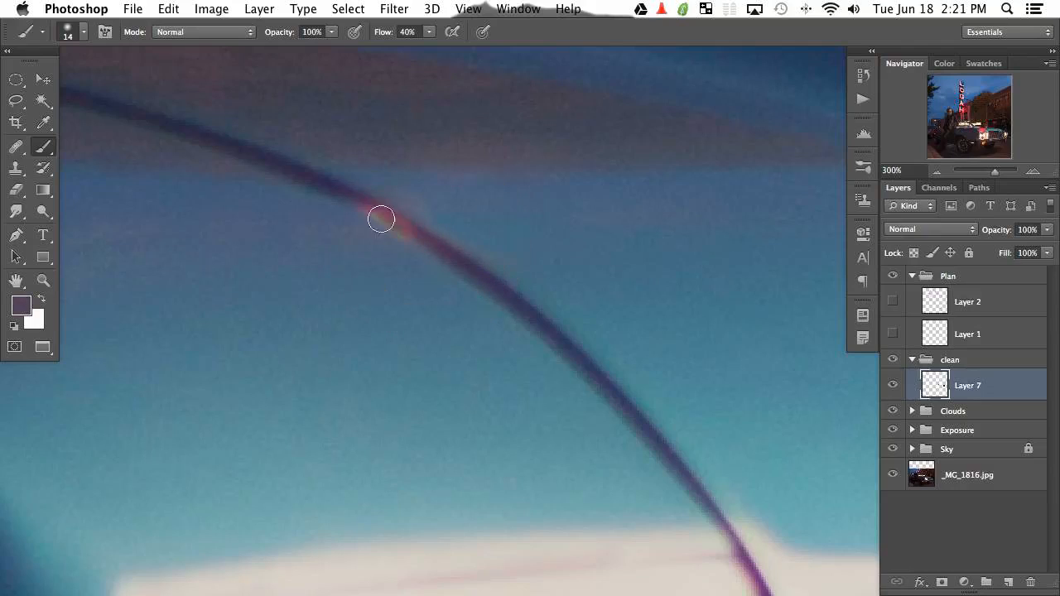
key(bracketleft)
alt+click(330, 180)
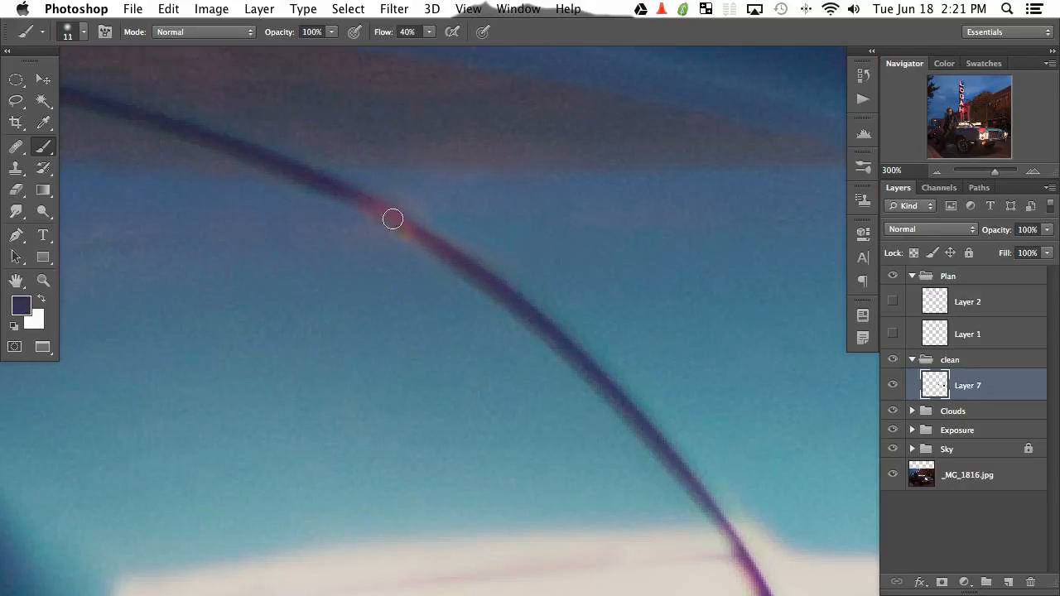
alt+click(375, 198)
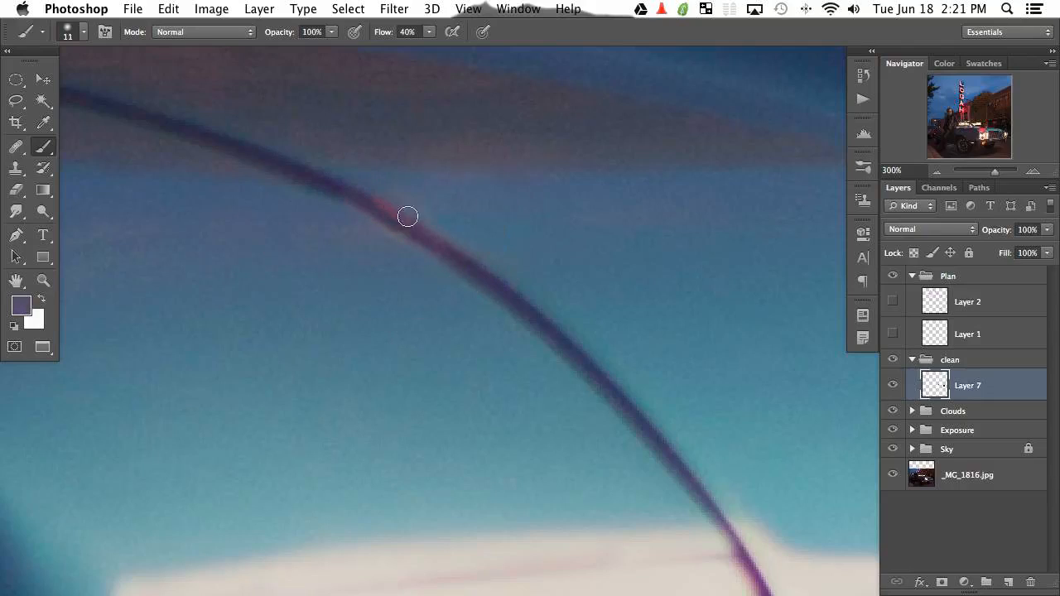
Refine the repaired seam line and its edges with a 13 px brush, resampling the dark seam and surrounding blue paint colors.
alt+click(493, 277)
alt+click(289, 173)
drag(362, 212, 355, 182)
alt+click(355, 182)
alt+click(407, 239)
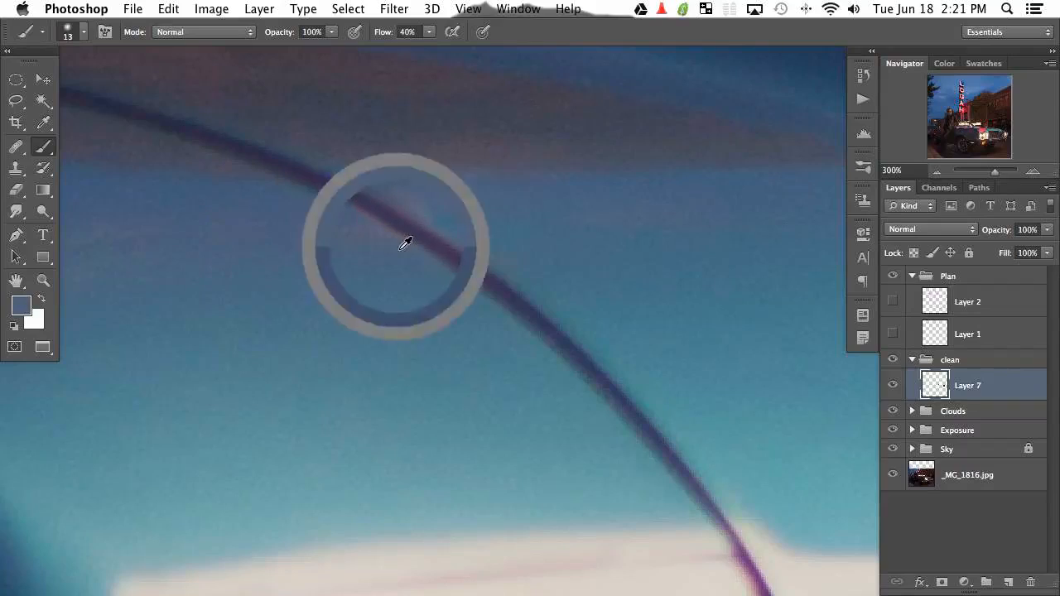
alt+click(500, 297)
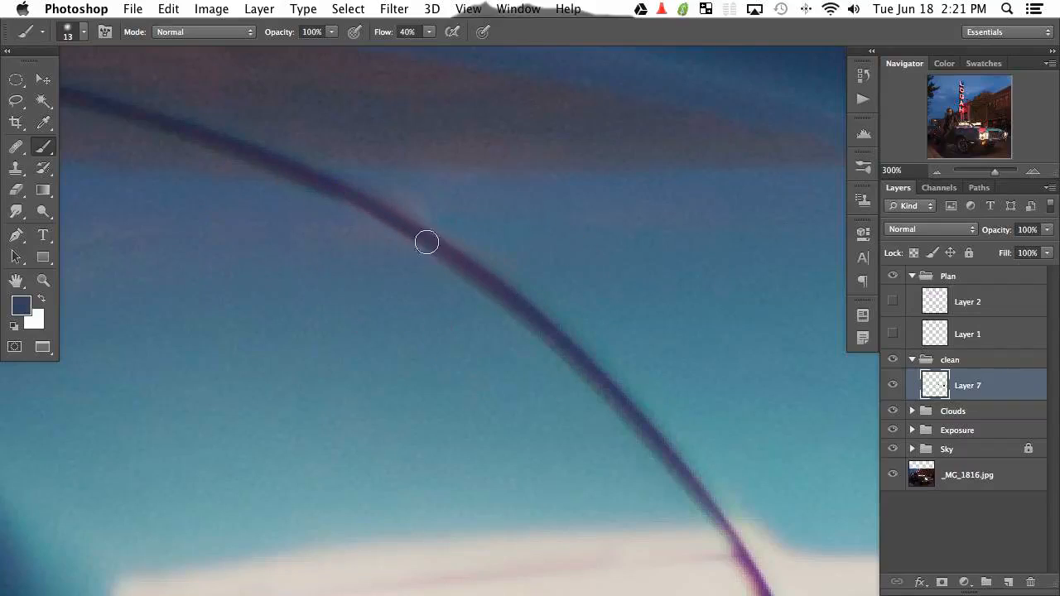
alt+click(346, 215)
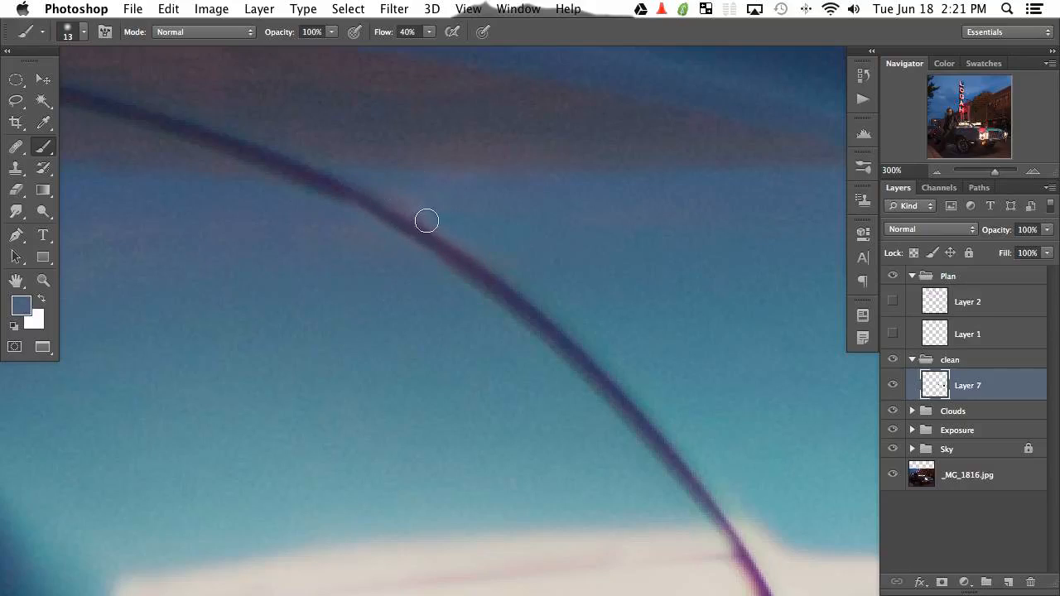
Smooth the repaired hood seam and the paint beside it with seam and blue paint colors sampled nearby, using a 17 px brush.
alt+click(319, 179)
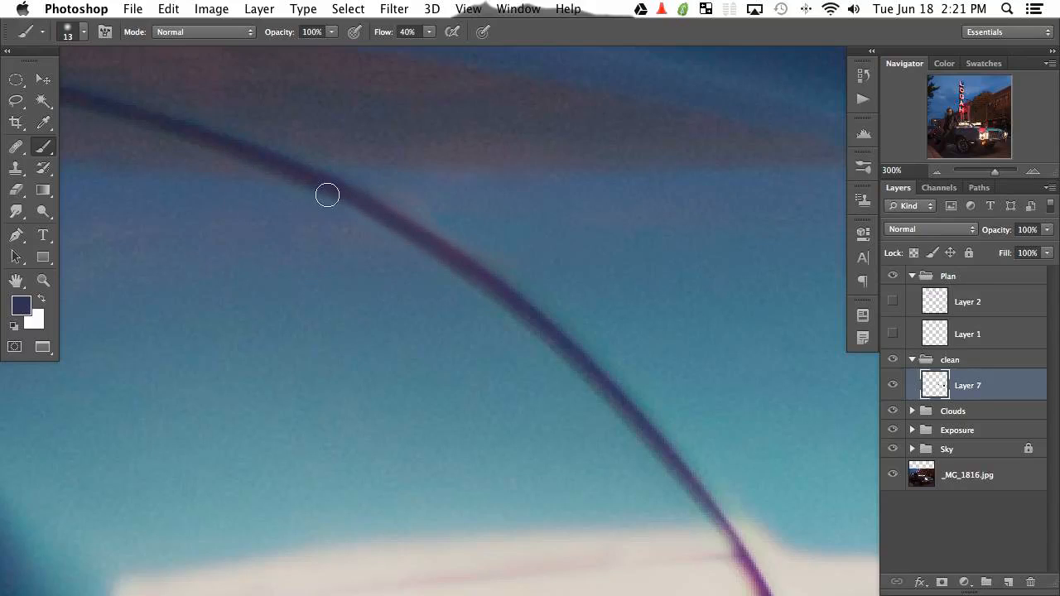
scroll(327, 196, down, 5)
scroll(327, 196, up, 5)
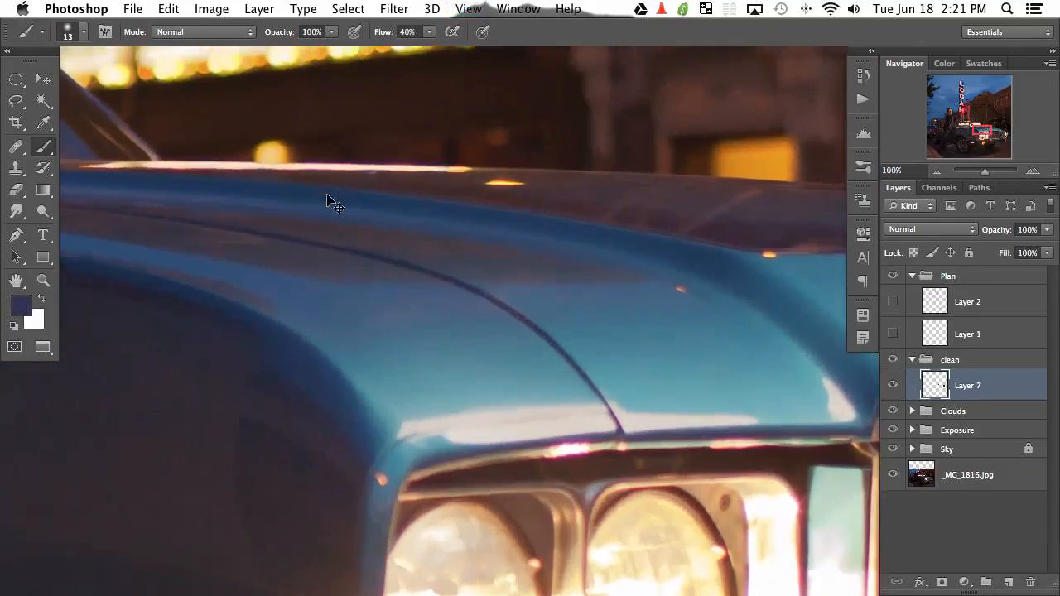
alt+click(409, 248)
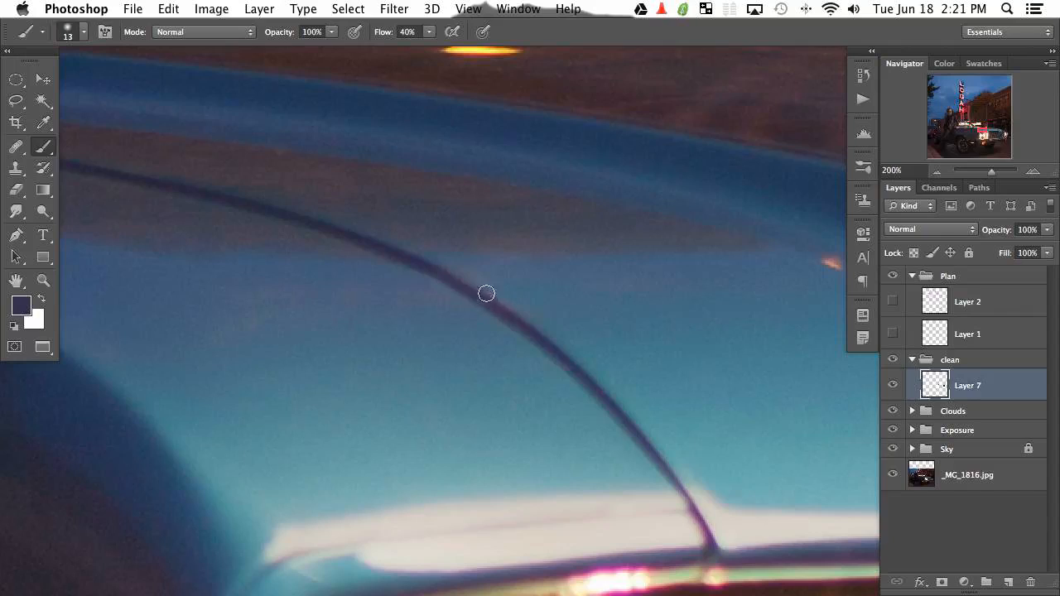
ctrl+alt+drag(425, 273, 437, 273)
alt+click(510, 284)
drag(484, 275, 439, 270)
alt+click(457, 283)
alt+click(466, 323)
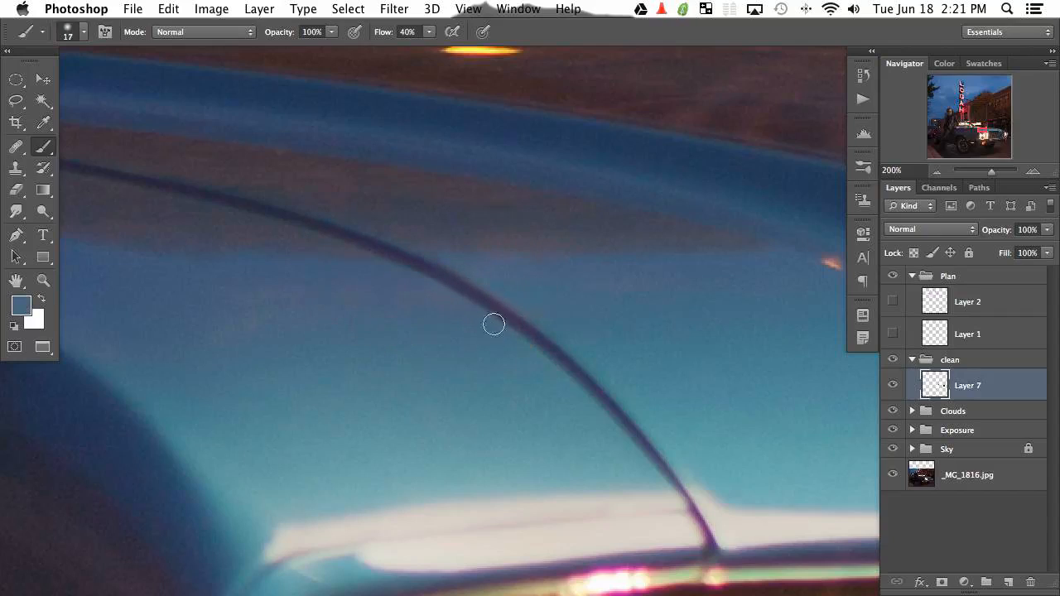
Touch up the thin seam line and its edges with a 6 px brush, resampling the dark seam and adjacent paint colors.
ctrl+alt+drag(508, 348, 481, 333)
alt+click(538, 323)
alt+click(422, 280)
alt+click(402, 255)
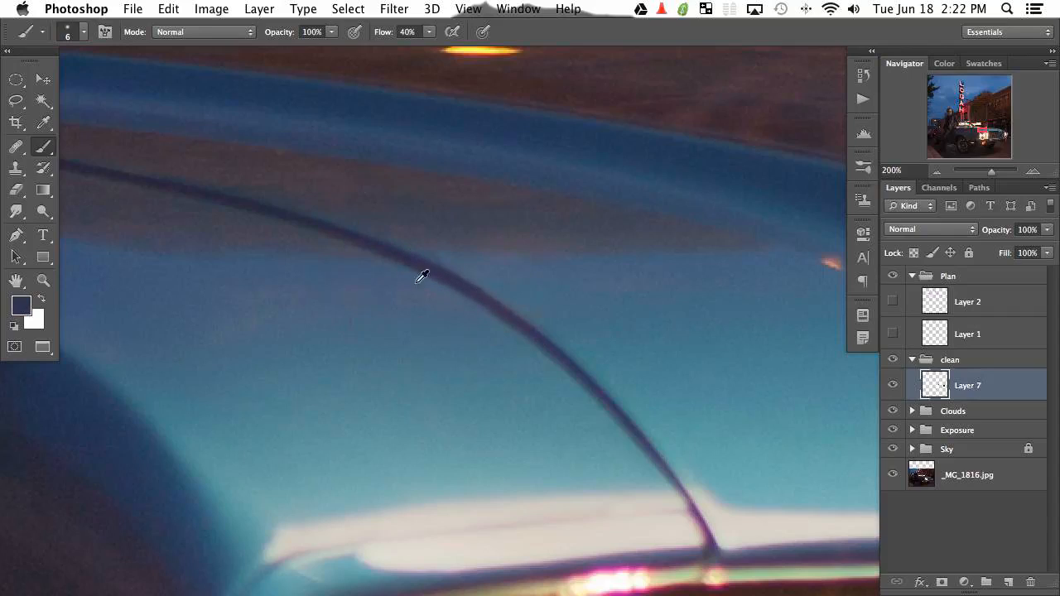
alt+click(422, 280)
alt+click(453, 245)
alt+click(445, 279)
Examine the hood repair at reduced magnification and look over the rest of the photo for remaining distractions.
key(super+minus)
key(super+minus)
key(super+minus)
key(super+minus)
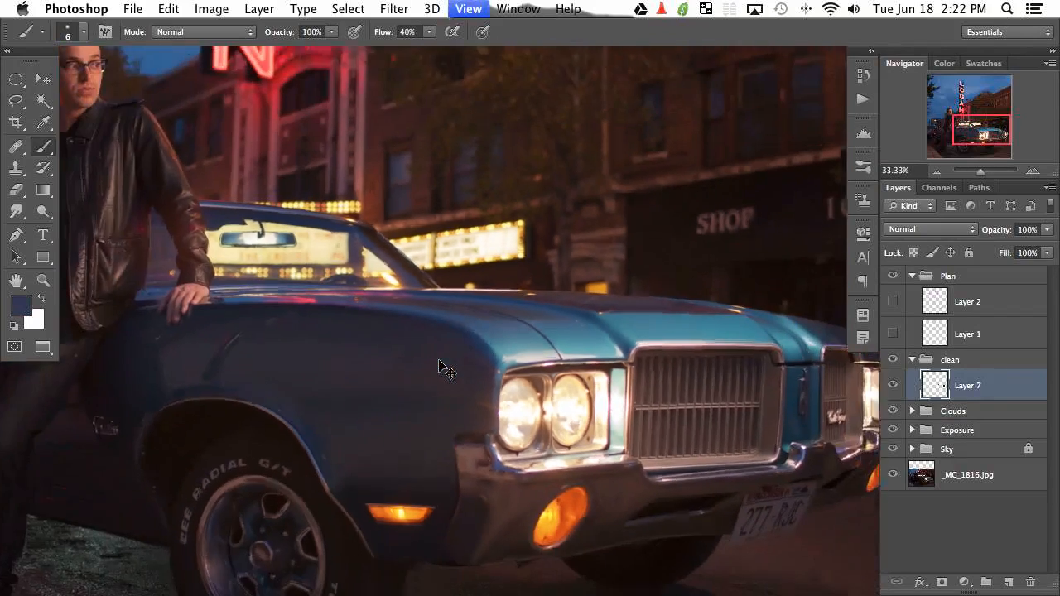
key(super+minus)
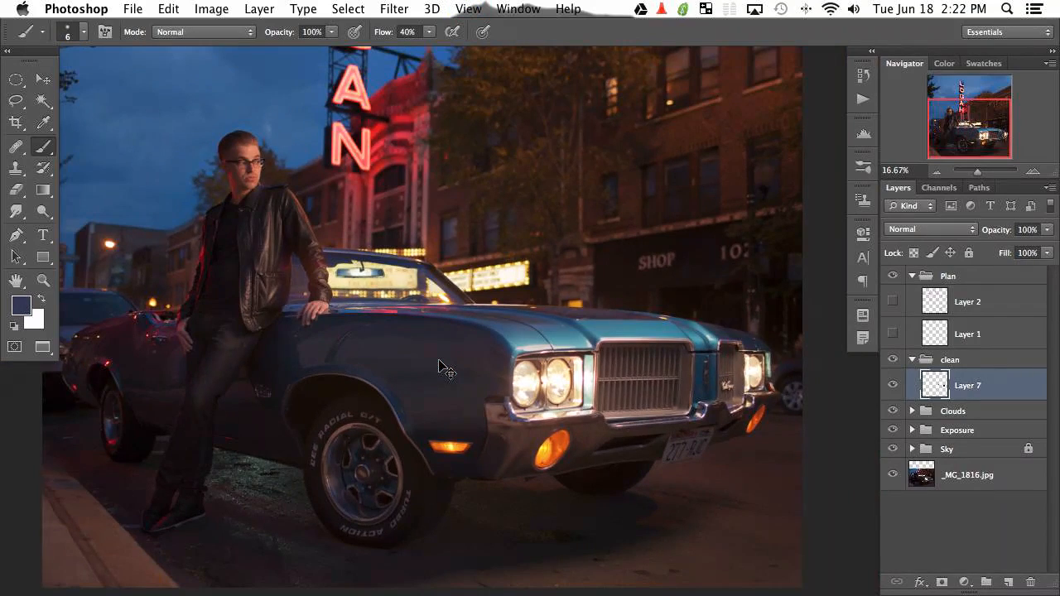
key(super+plus)
key(super+minus)
key(super+minus)
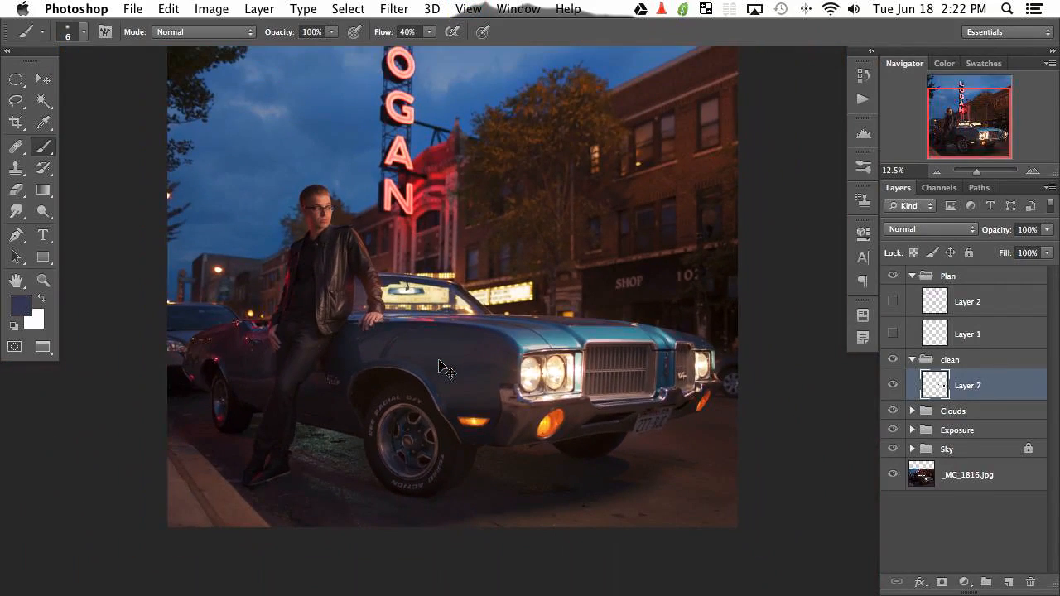
key(super+plus)
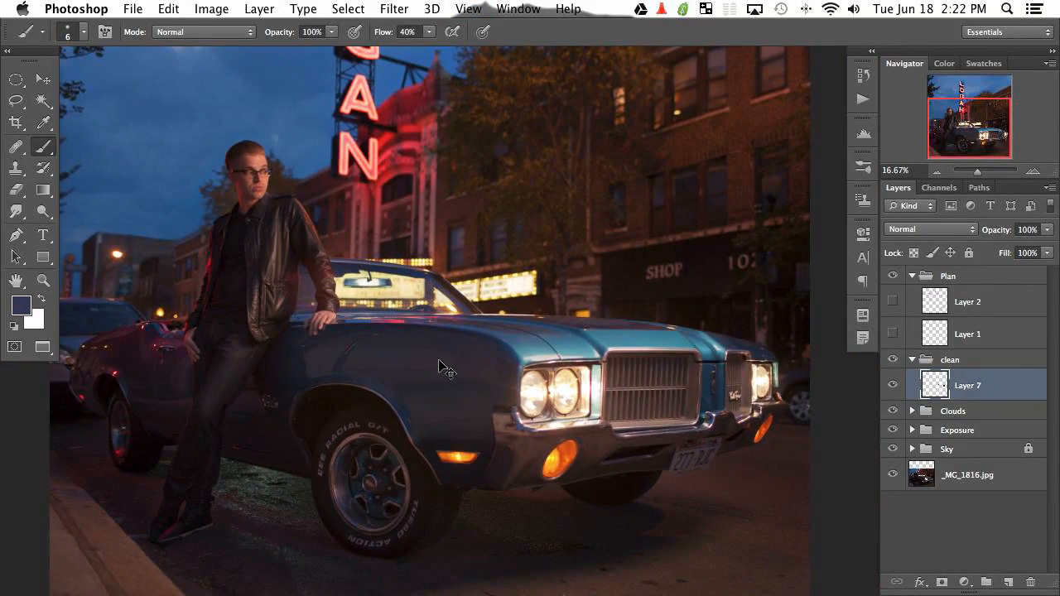
key(super+plus)
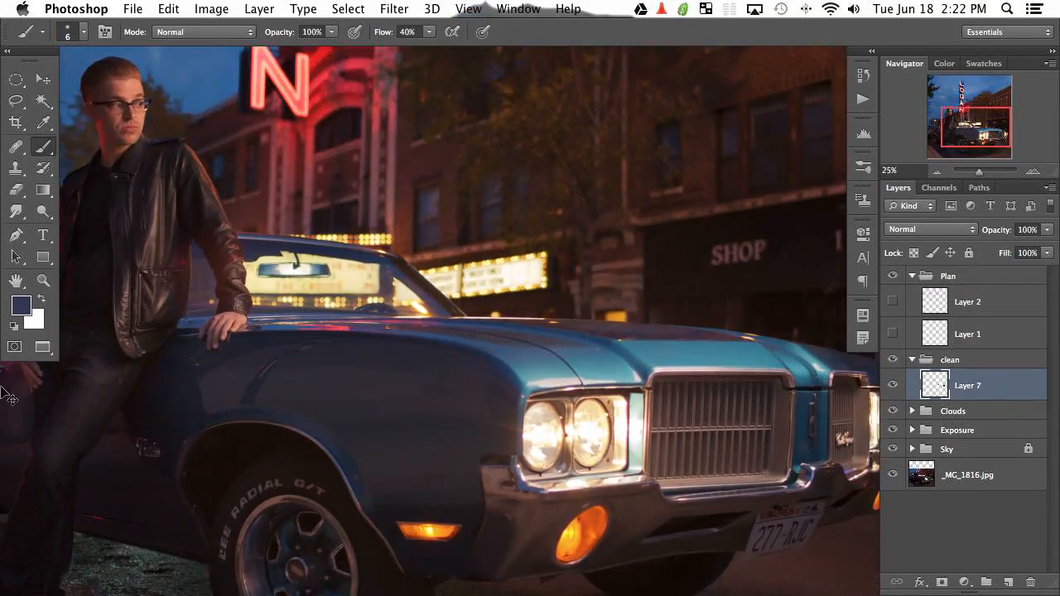
key(super+plus)
drag(730, 544, 621, 297)
drag(337, 323, 574, 508)
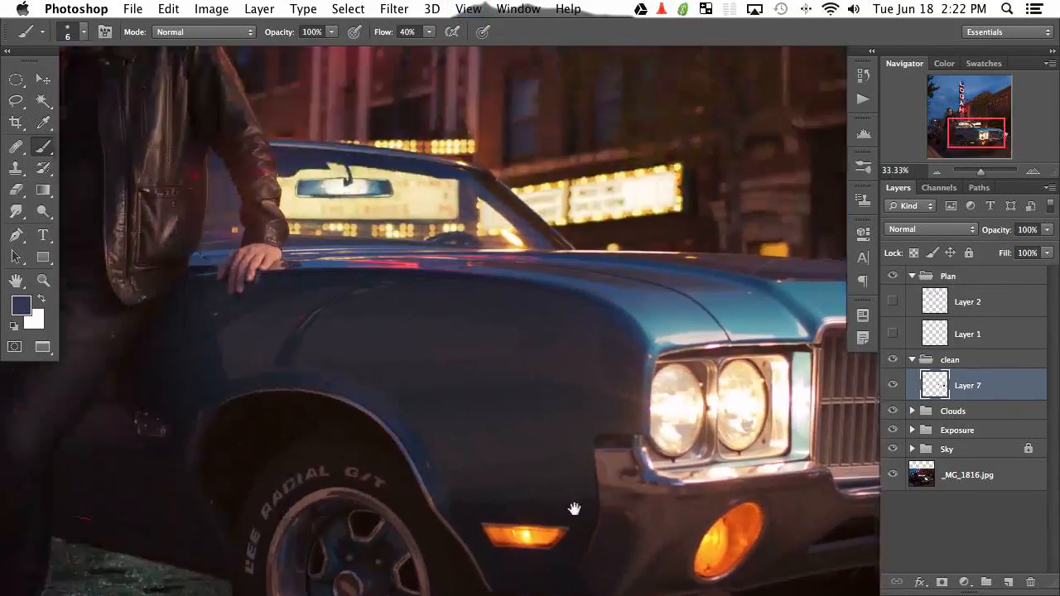
mouse_move(184, 126)
mouse_down()
mouse_move(478, 409)
mouse_move(469, 467)
mouse_up()
Clone out the two orange lights behind the rear of the car beside the man, using a 72 px Clone Stamp at 50% flow.
key(j)
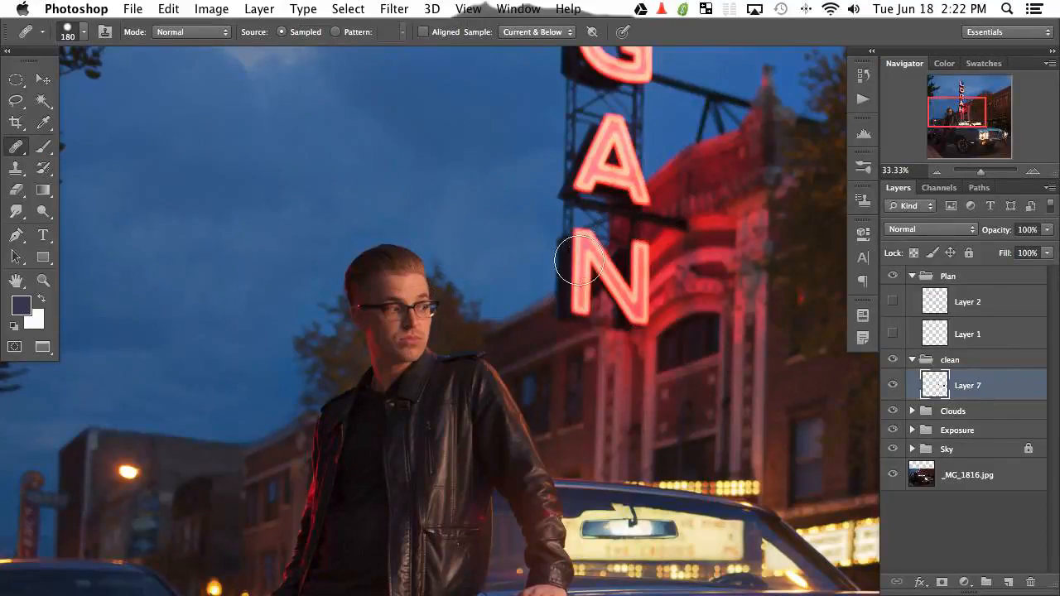
key(super+minus)
key(super+minus)
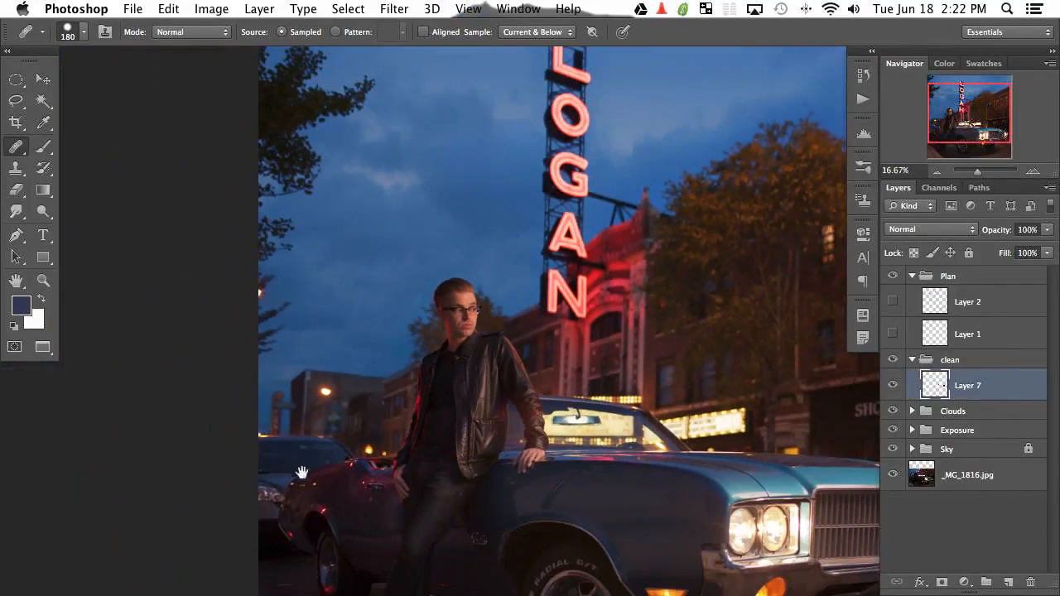
drag(301, 473, 284, 368)
key(super+plus)
key(super+plus)
key(super+plus)
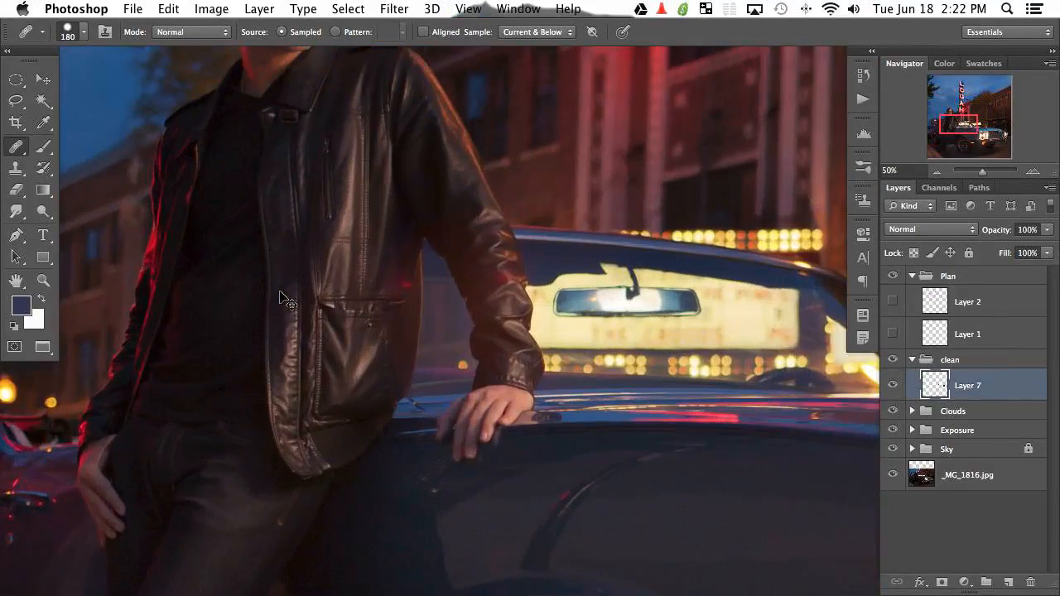
drag(146, 438, 534, 374)
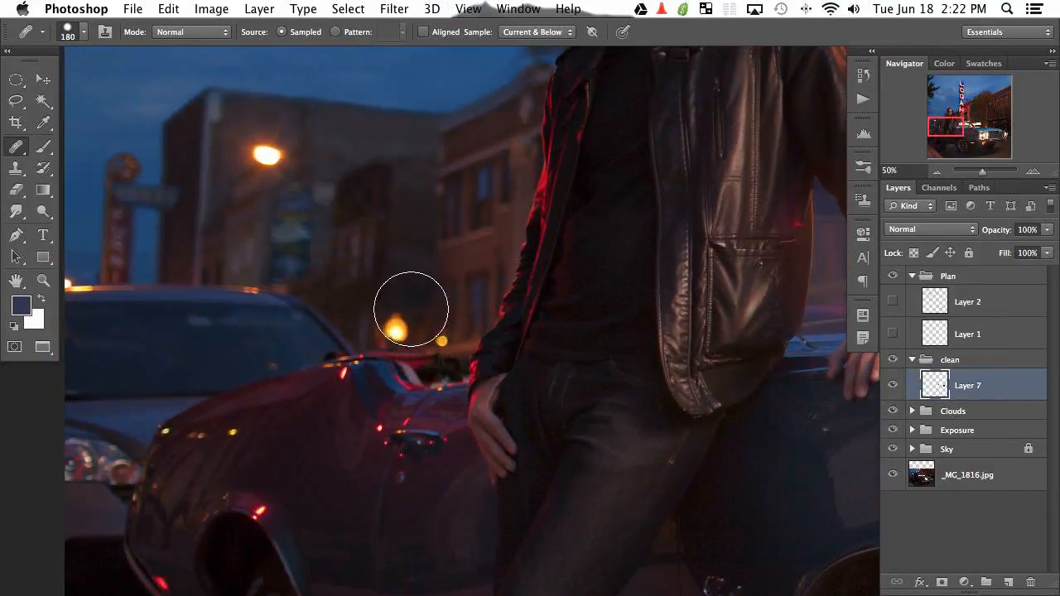
key(s)
mouse_move(388, 297)
mouse_down()
mouse_move(397, 290)
mouse_move(392, 334)
mouse_move(409, 333)
mouse_up()
alt+click(387, 285)
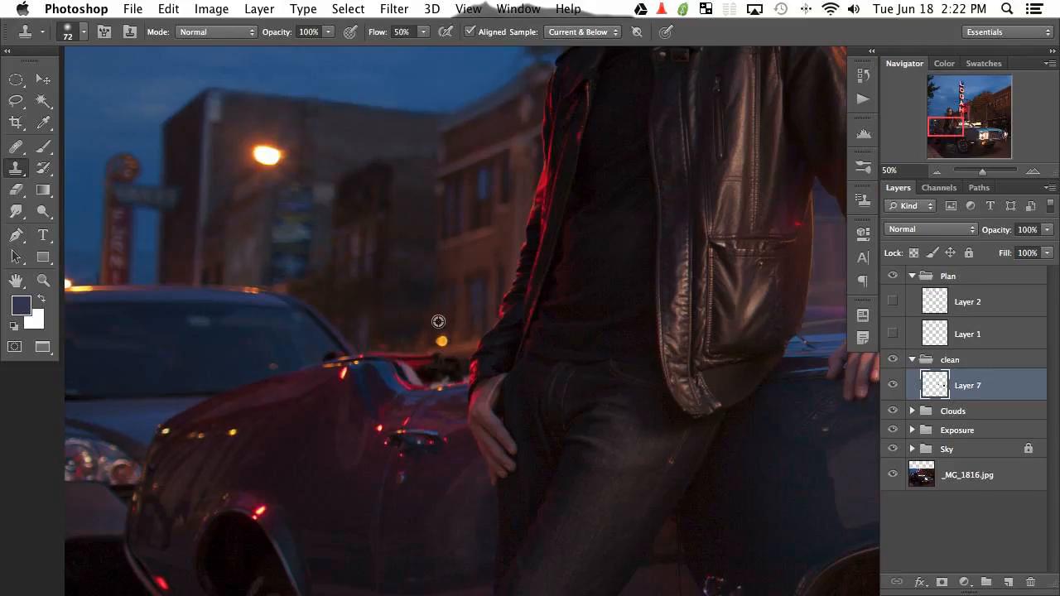
alt+click(441, 309)
mouse_move(440, 339)
mouse_down()
mouse_move(452, 343)
mouse_move(442, 330)
mouse_up()
Clone out the orange light at the photo's edge above the parked car's roof with the 72 px Clone Stamp.
drag(253, 227, 415, 285)
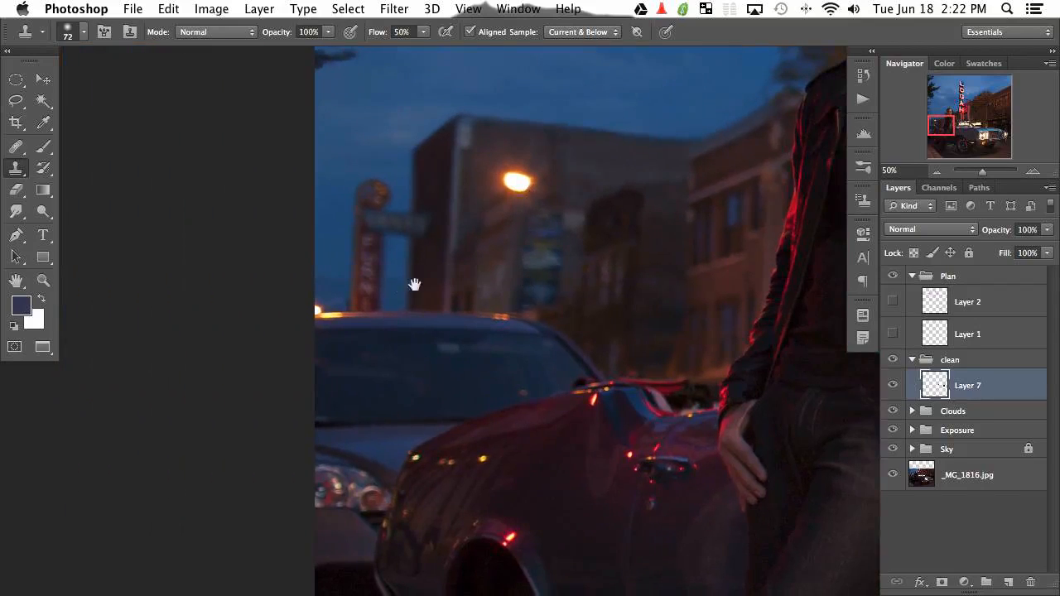
drag(333, 312, 322, 308)
alt+click(339, 278)
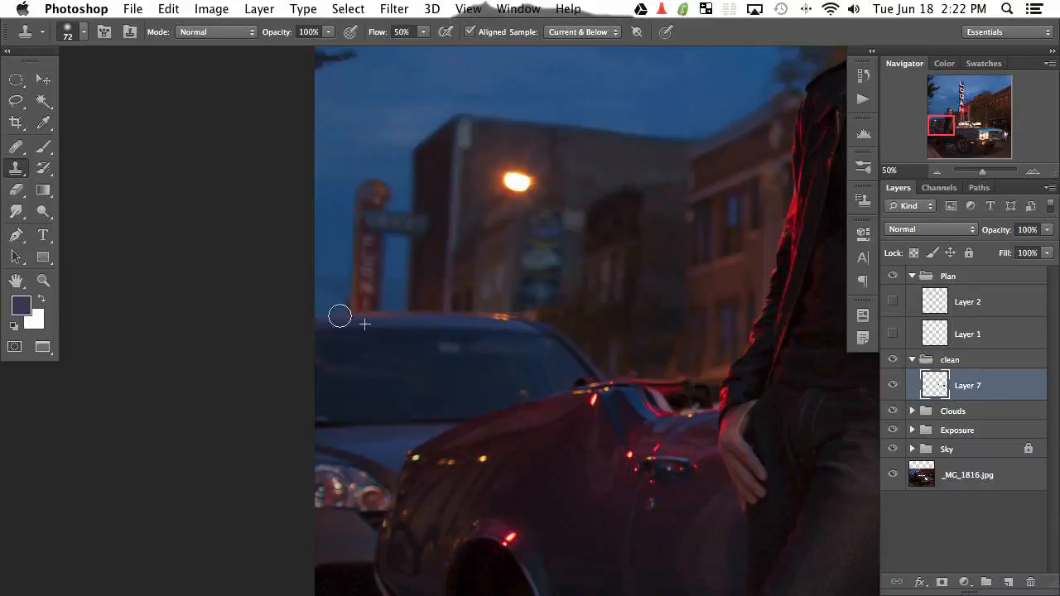
Clone sky over the bright light and nearby foliage at the photo's edge between the tree branches, enlarging the Clone Stamp to 144 px.
mouse_move(271, 330)
mouse_down()
mouse_move(393, 326)
mouse_move(403, 461)
mouse_move(317, 289)
mouse_move(622, 497)
mouse_move(483, 411)
mouse_up()
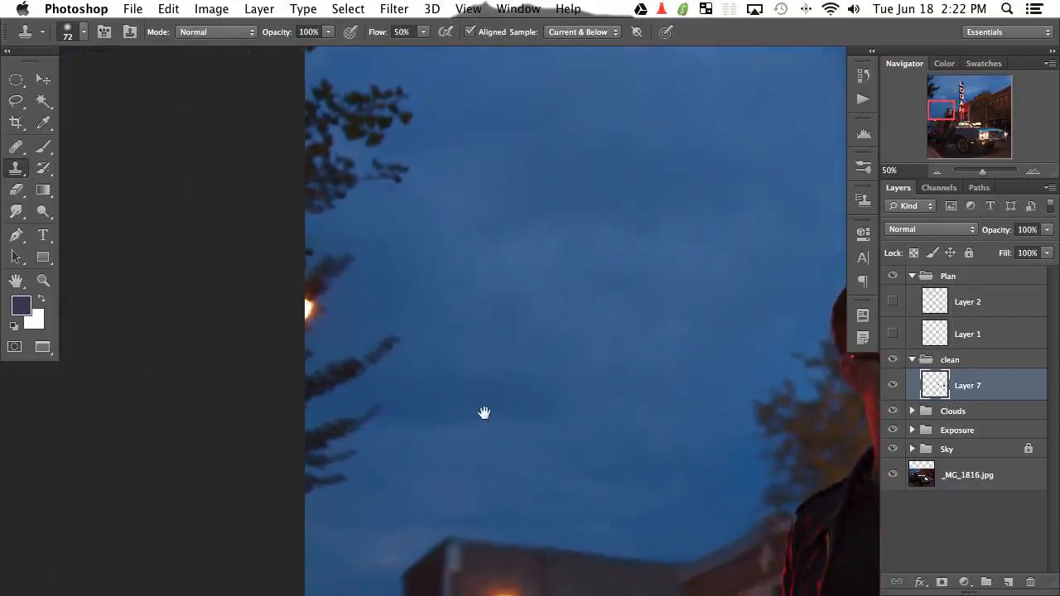
alt+click(365, 305)
mouse_move(312, 304)
mouse_down()
mouse_move(337, 248)
mouse_move(332, 258)
mouse_move(364, 235)
mouse_up()
drag(309, 295, 311, 302)
key(bracketright)
key(bracketright)
key(bracketright)
alt+click(391, 256)
drag(353, 242, 356, 309)
key(super+minus)
key(super+minus)
key(super+minus)
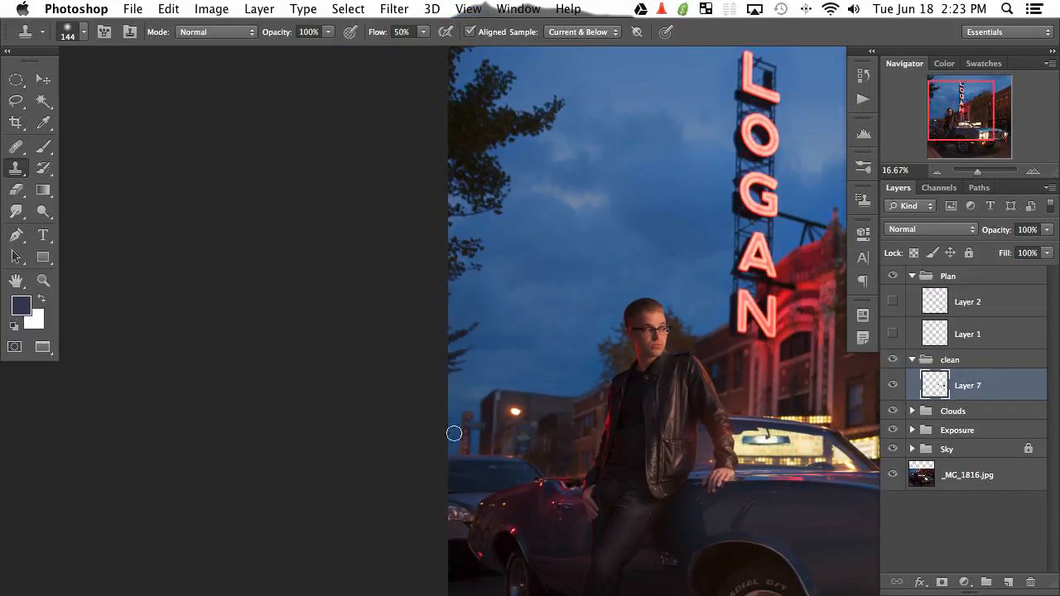
Check the Layer 1 markup and clone out the bright yellow spot in the upper building window with a 66 px Clone Stamp at 80% flow.
drag(852, 483, 311, 280)
drag(553, 296, 534, 328)
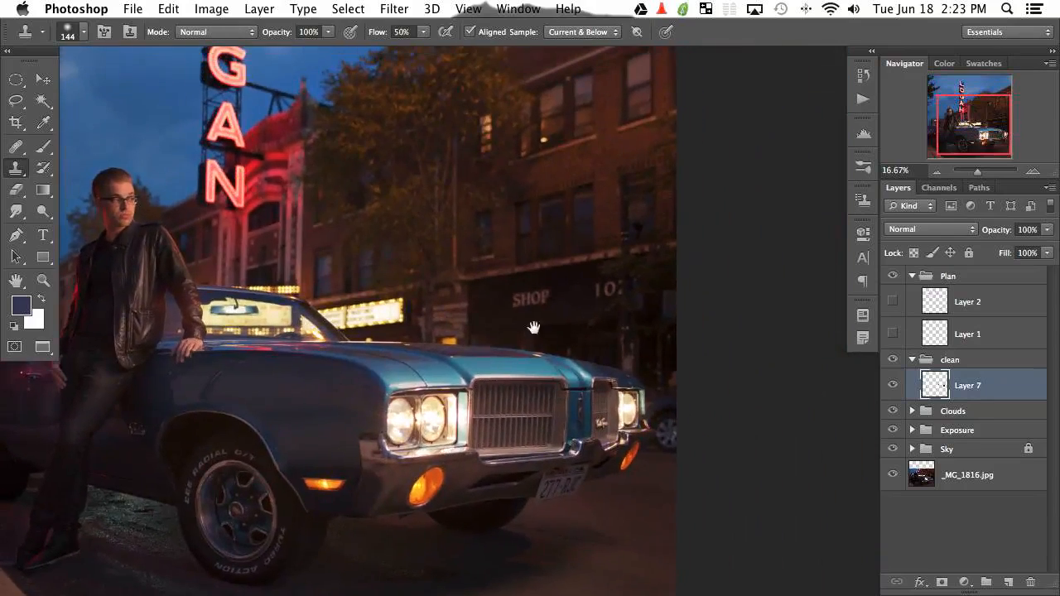
click(891, 334)
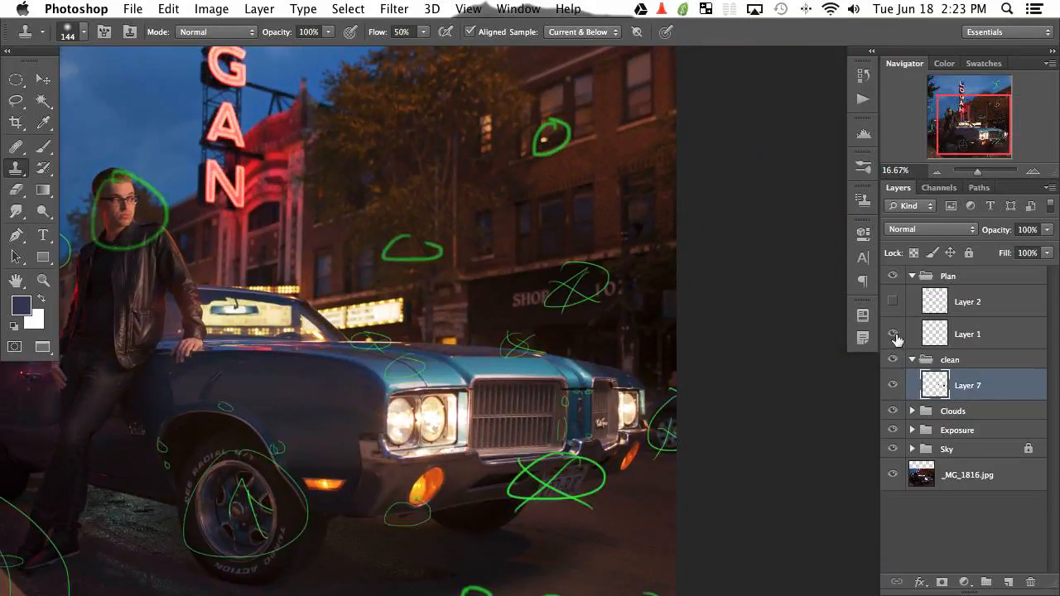
click(892, 334)
key(super+plus)
key(super+plus)
drag(669, 273, 586, 468)
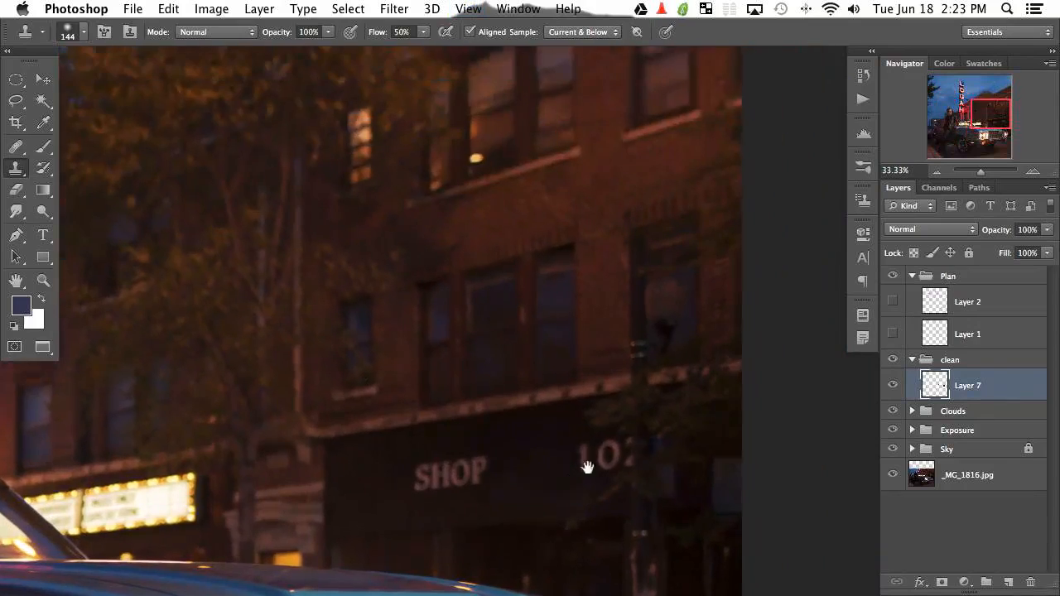
key(super+plus)
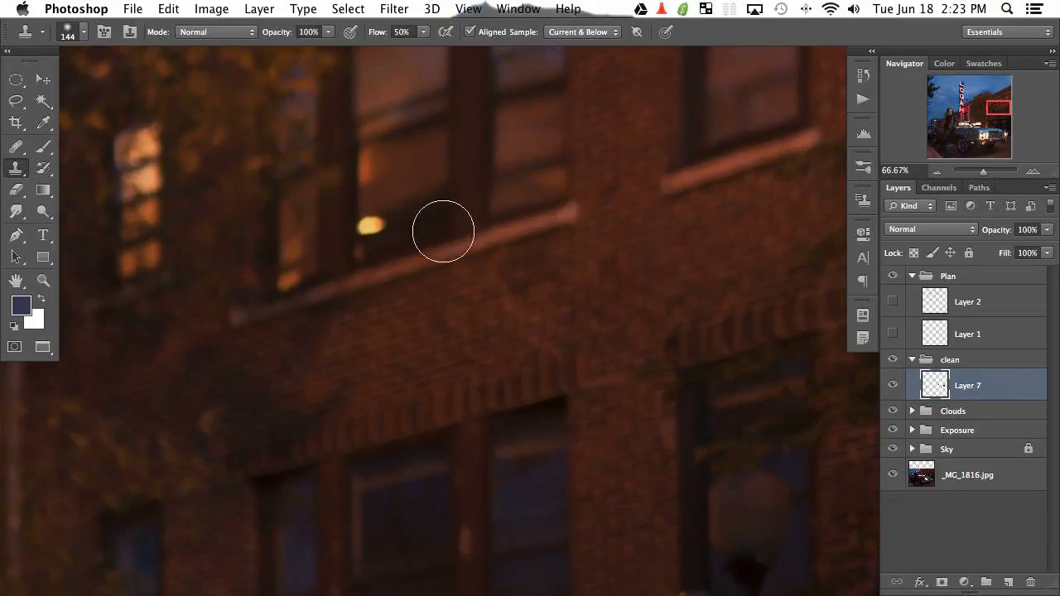
key(shift+8)
drag(420, 220, 395, 223)
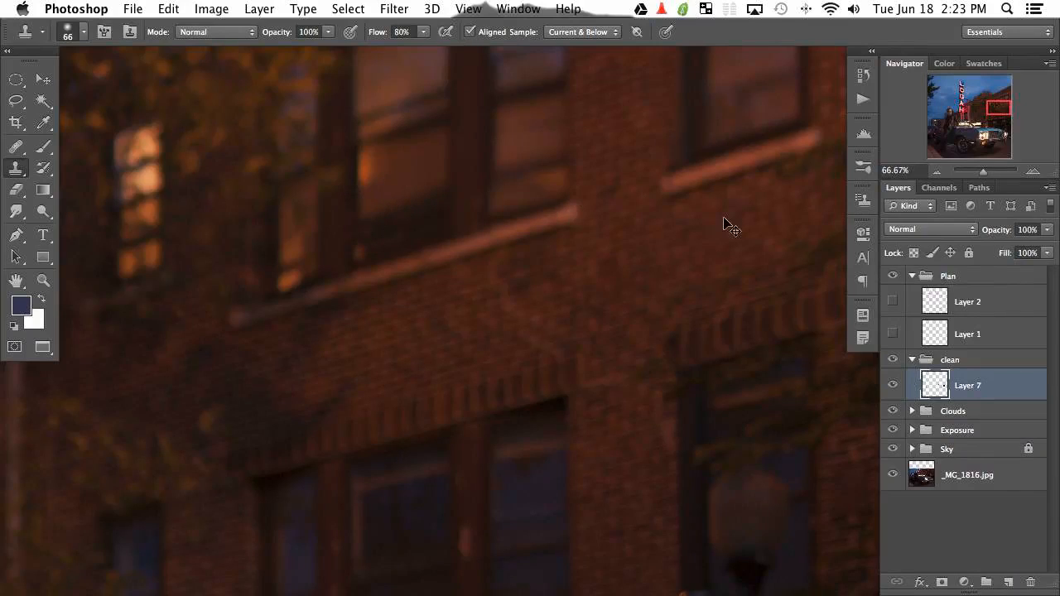
Review the Layer 1 markup over the whole photo to find the remaining spots needing cleanup.
key(super+minus)
key(super+minus)
key(super+minus)
key(super+minus)
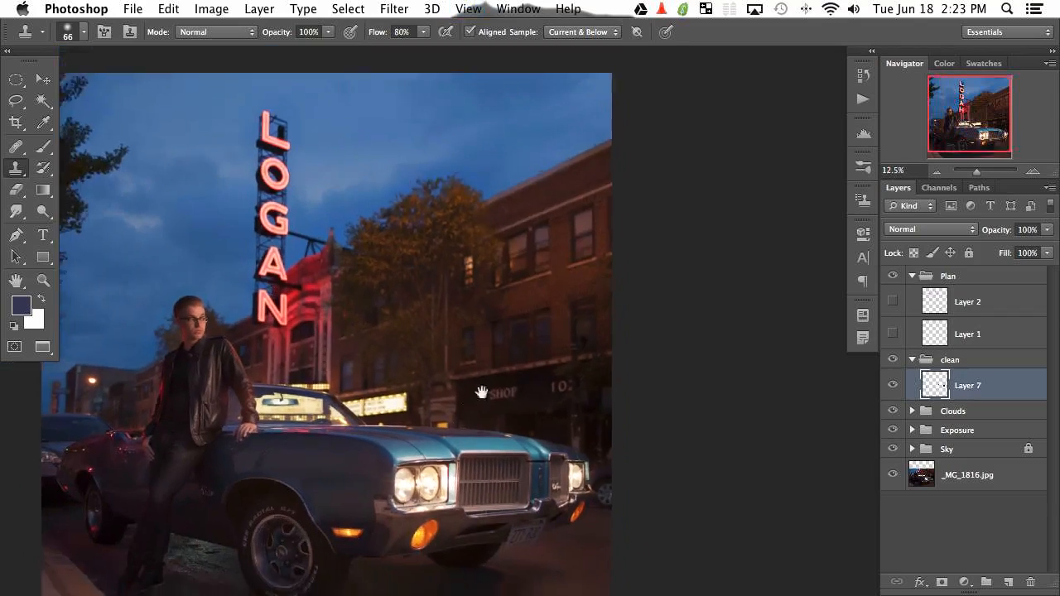
key(super+minus)
click(893, 335)
drag(651, 420, 627, 250)
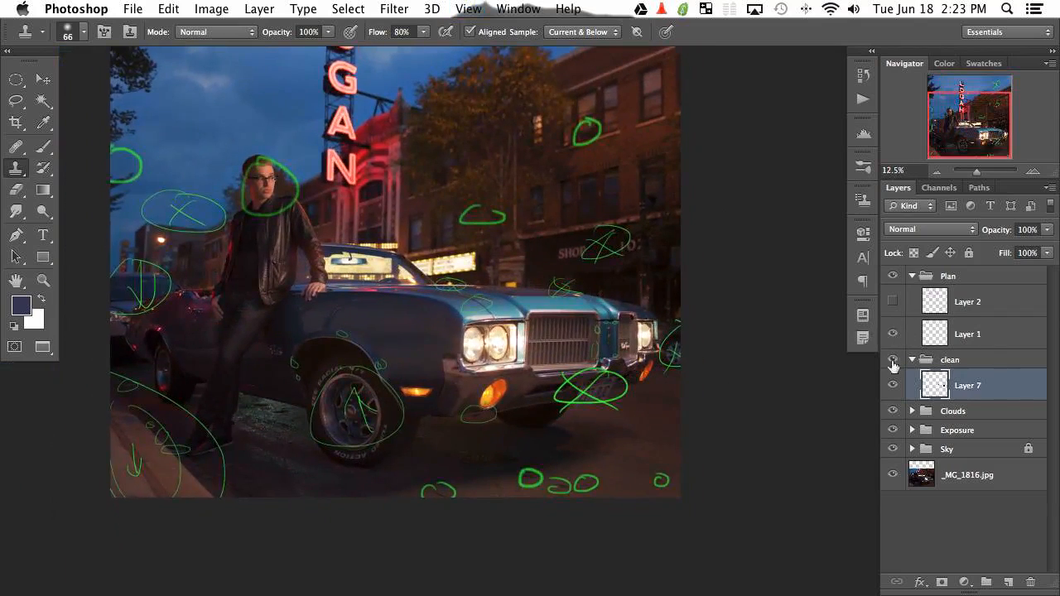
click(892, 334)
Clone dark background over the yellow light and small glow between the marquee sign and the hood, using a 30 px Clone Stamp.
key(super+plus)
key(super+plus)
key(super+plus)
key(super+plus)
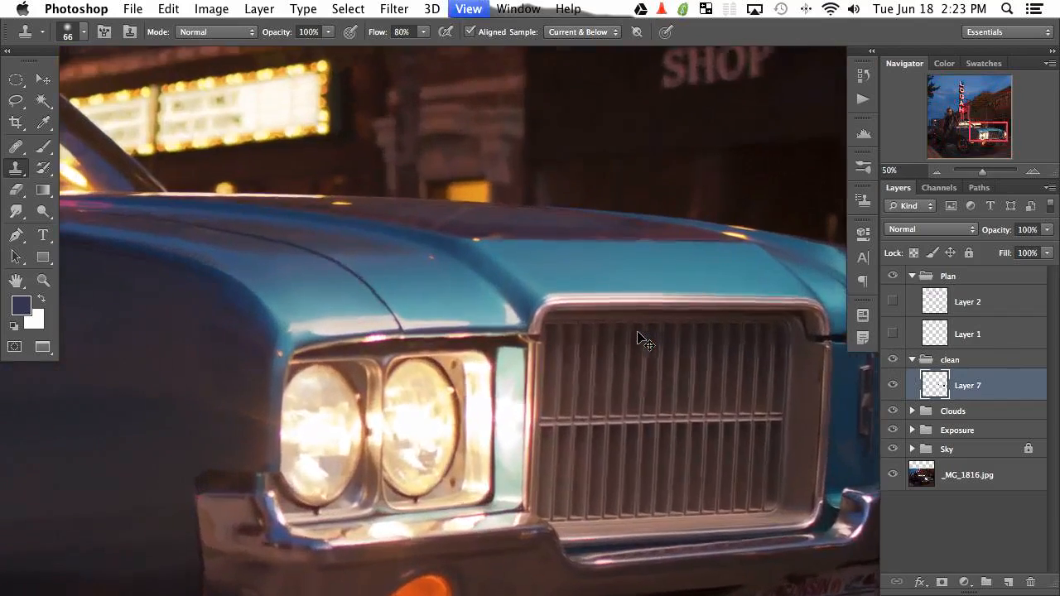
key(super+plus)
drag(180, 221, 339, 339)
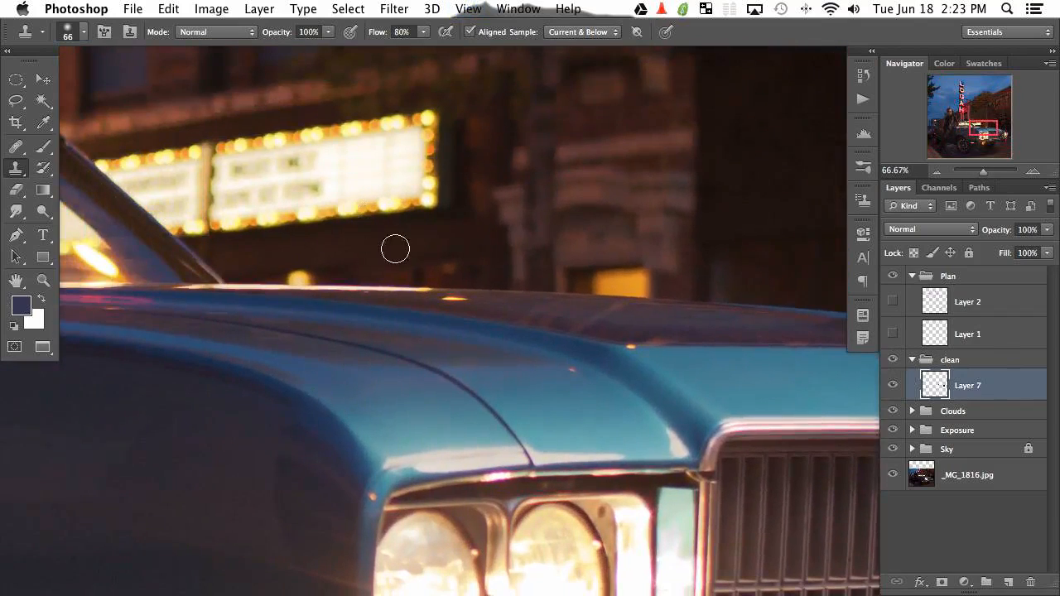
alt+click(339, 273)
mouse_move(287, 282)
mouse_down()
mouse_move(307, 274)
mouse_move(298, 276)
mouse_up()
drag(345, 276, 367, 275)
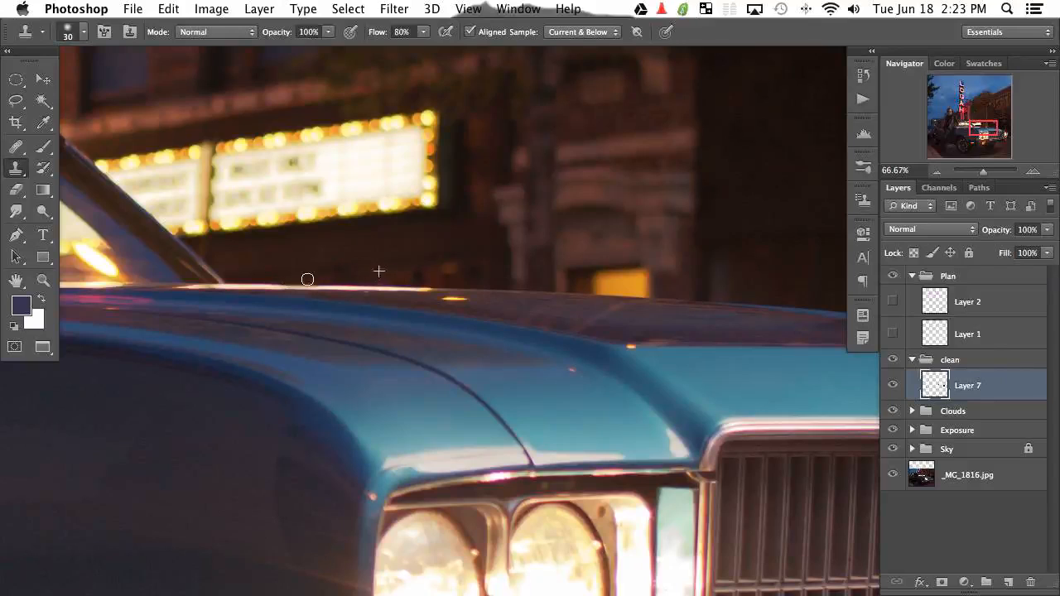
Examine the Layer 1 markup around the front grille and the blue panel between the grilles, and leave the markup hidden.
key(super+minus)
key(super+minus)
key(super+minus)
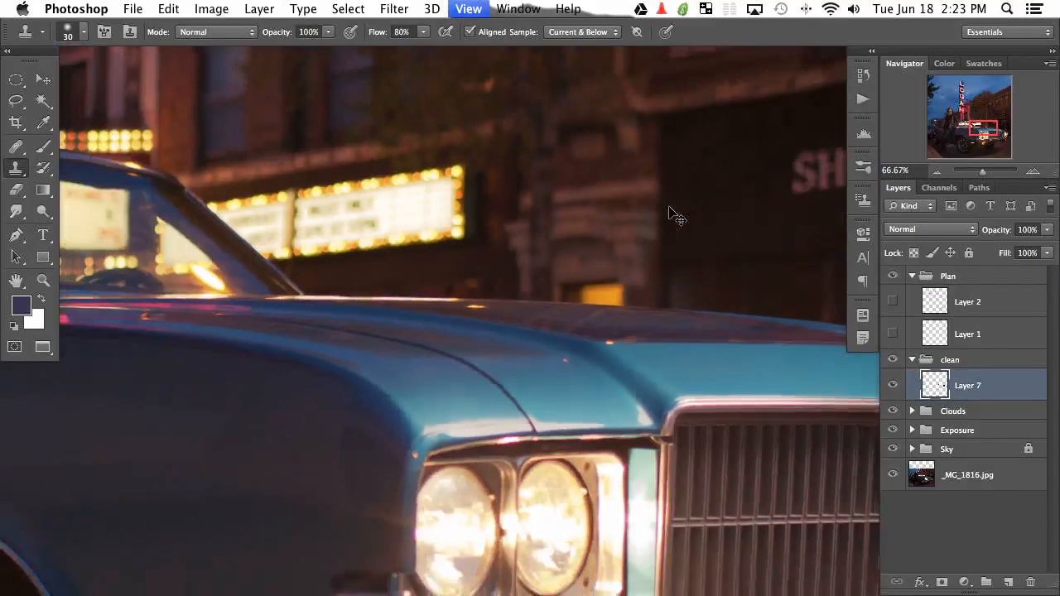
click(891, 334)
drag(754, 506, 494, 386)
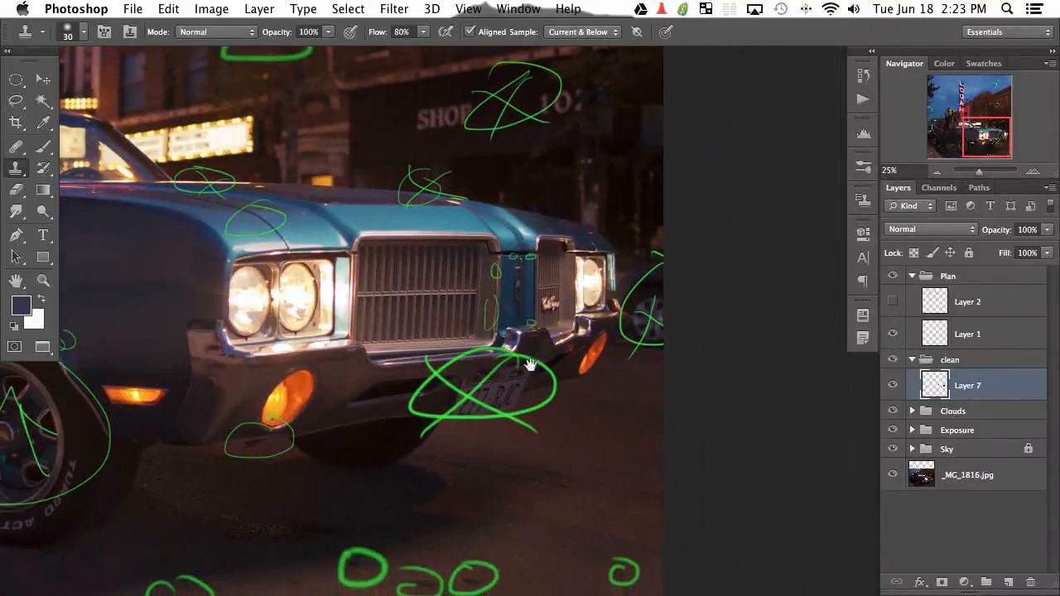
drag(646, 365, 588, 363)
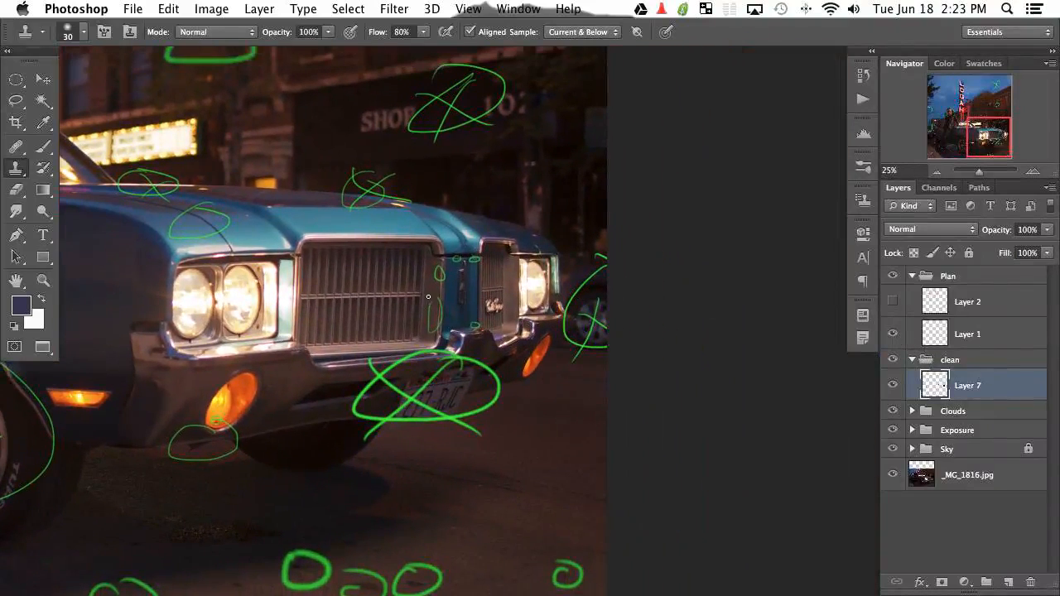
key(super+plus)
key(super+plus)
key(super+plus)
key(super+plus)
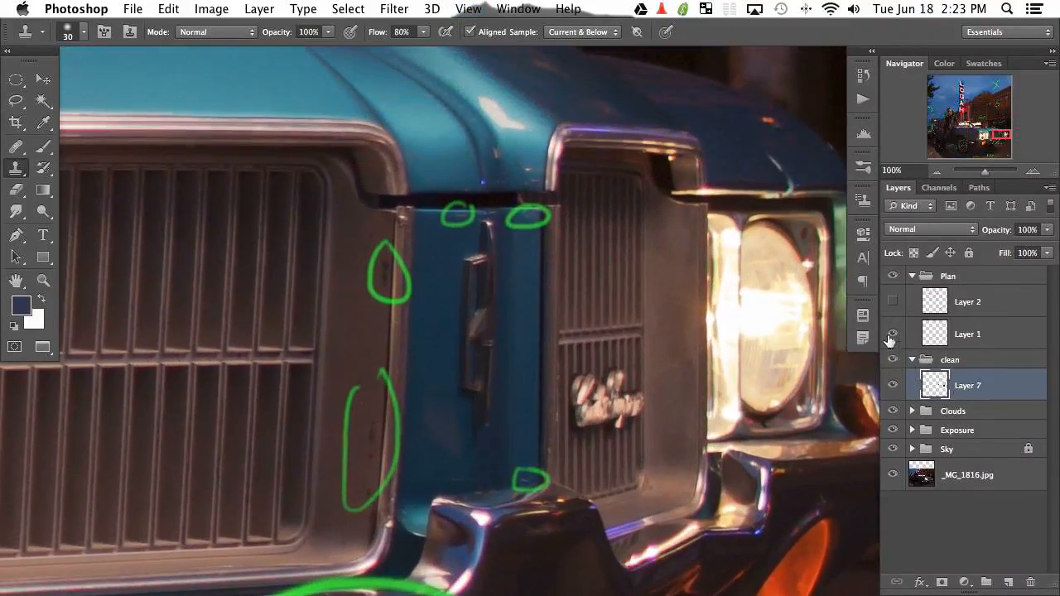
click(891, 333)
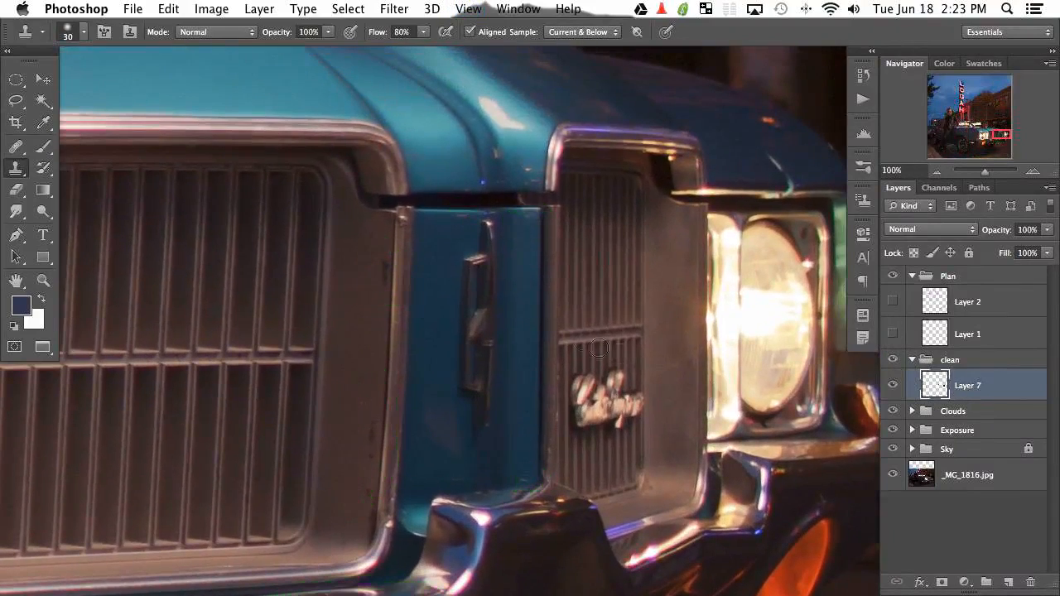
Heal the dark marks on the lower part of the brown surround beside the main grille with an 11 px Healing Brush.
key(super+plus)
drag(284, 402, 399, 206)
key(j)
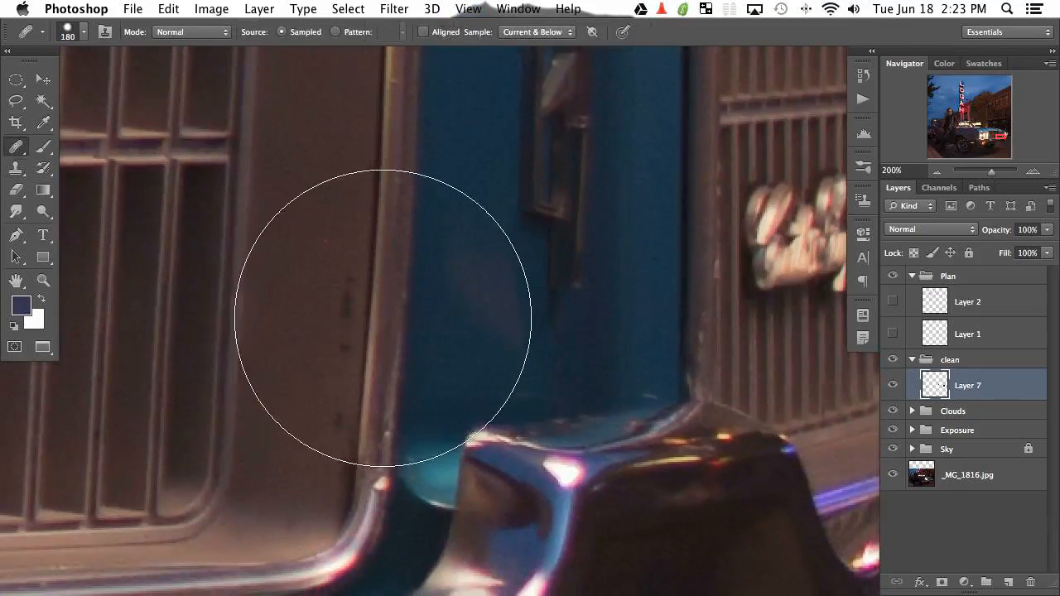
drag(375, 319, 219, 327)
drag(318, 321, 350, 286)
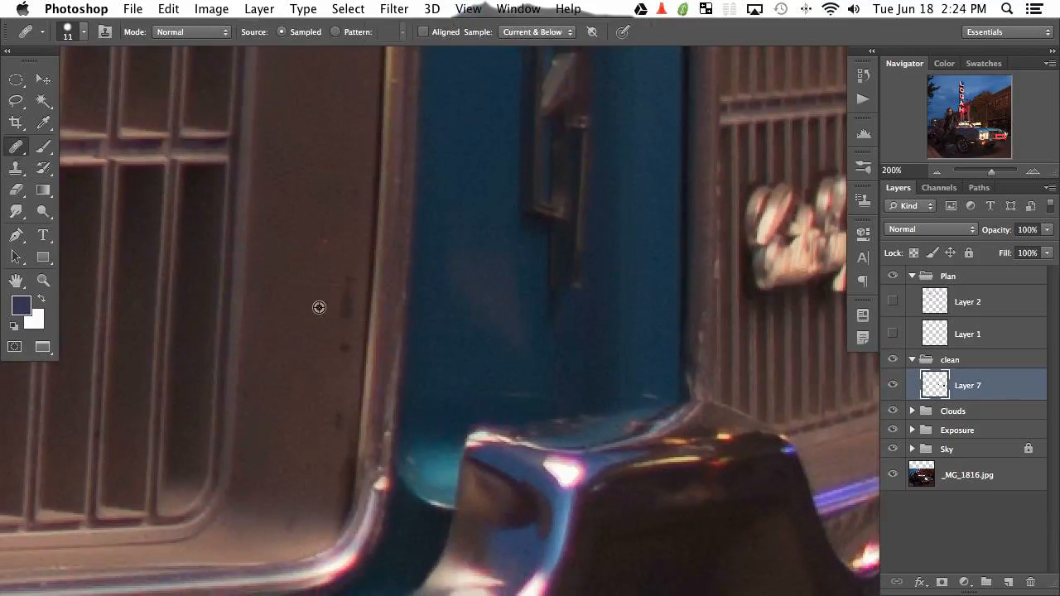
mouse_move(345, 289)
mouse_down()
mouse_move(353, 272)
mouse_move(351, 302)
mouse_up()
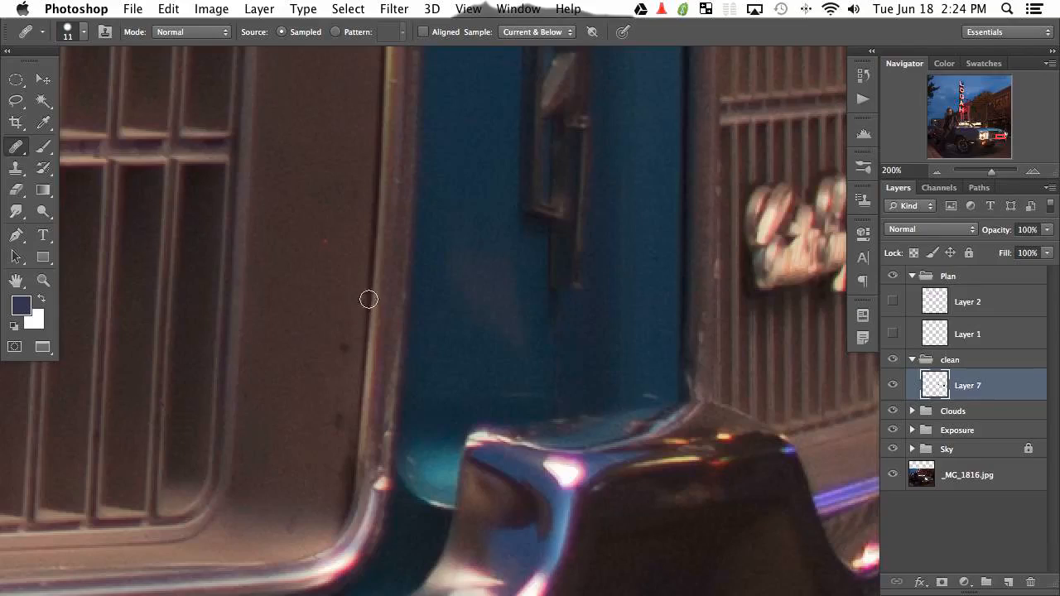
click(345, 348)
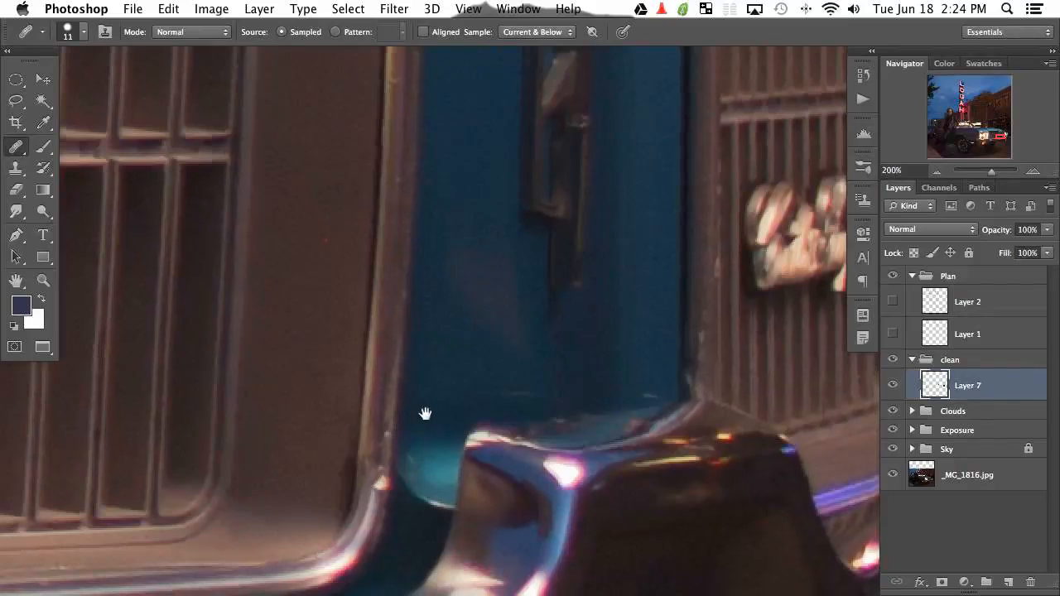
scroll(423, 414, left, 2)
scroll(369, 245, up, 5)
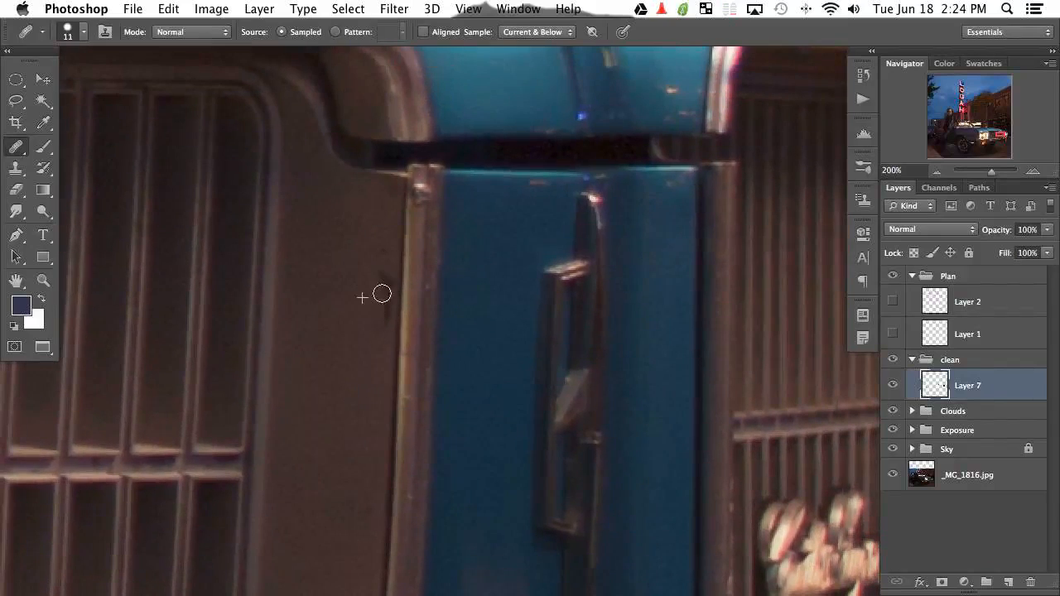
mouse_move(381, 294)
mouse_down()
mouse_move(383, 254)
mouse_move(387, 273)
mouse_up()
key(super+z)
alt+click(356, 332)
mouse_move(388, 347)
mouse_down()
mouse_move(400, 320)
mouse_move(379, 298)
mouse_up()
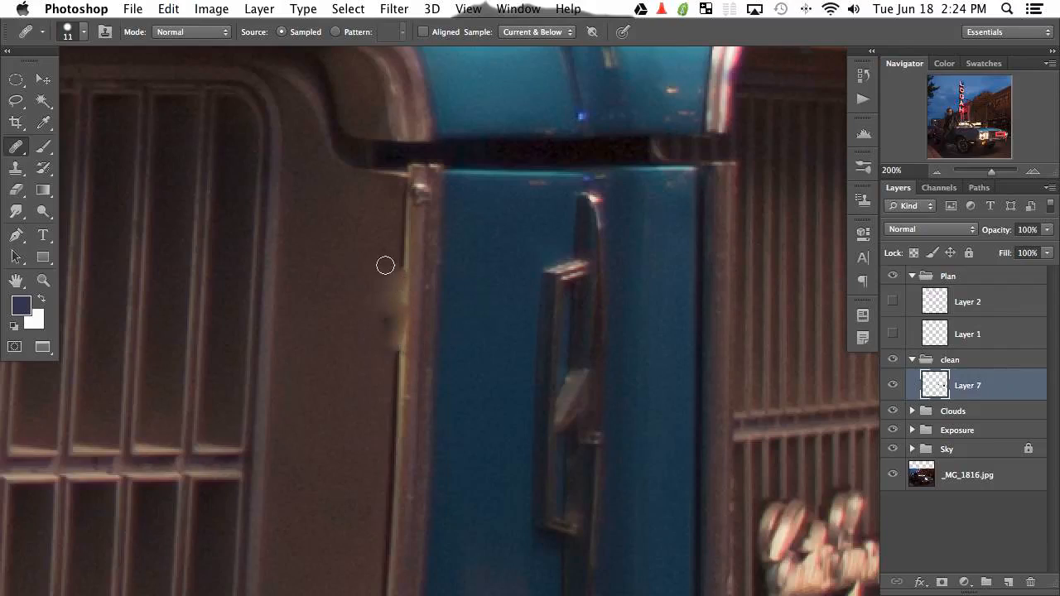
key(super+z)
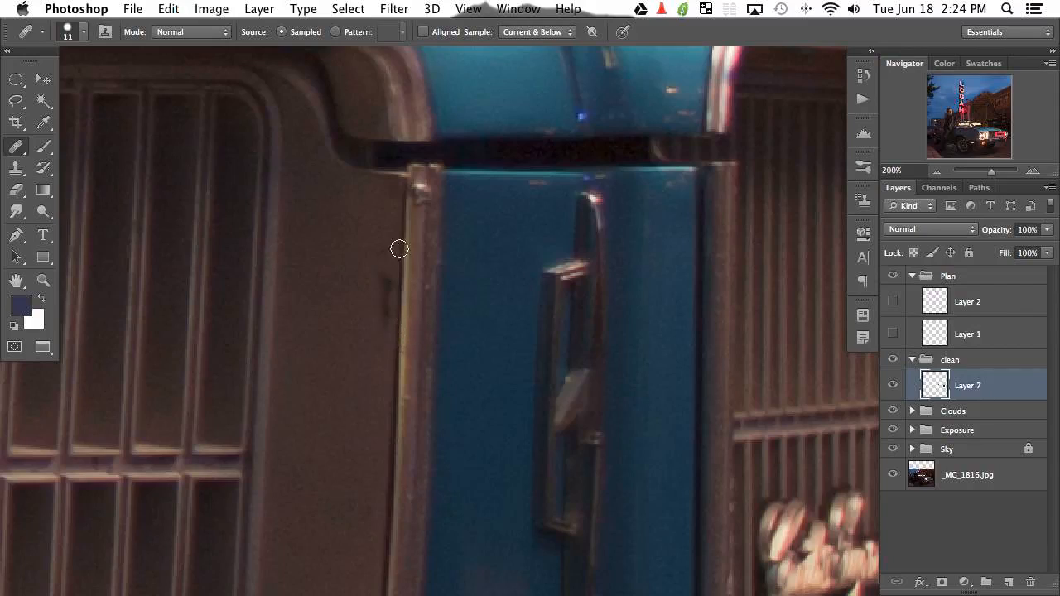
Heal the dark mark high on the grille surround beside the trim strip, sampling the plain surface next to it.
alt+click(364, 291)
mouse_move(392, 277)
mouse_down()
mouse_move(381, 270)
mouse_move(383, 328)
mouse_up()
Heal the blue, yellow and orange light spots on the hood's front edge above the blue panel between the grilles.
scroll(374, 259, up, 5)
scroll(357, 353, right, 2)
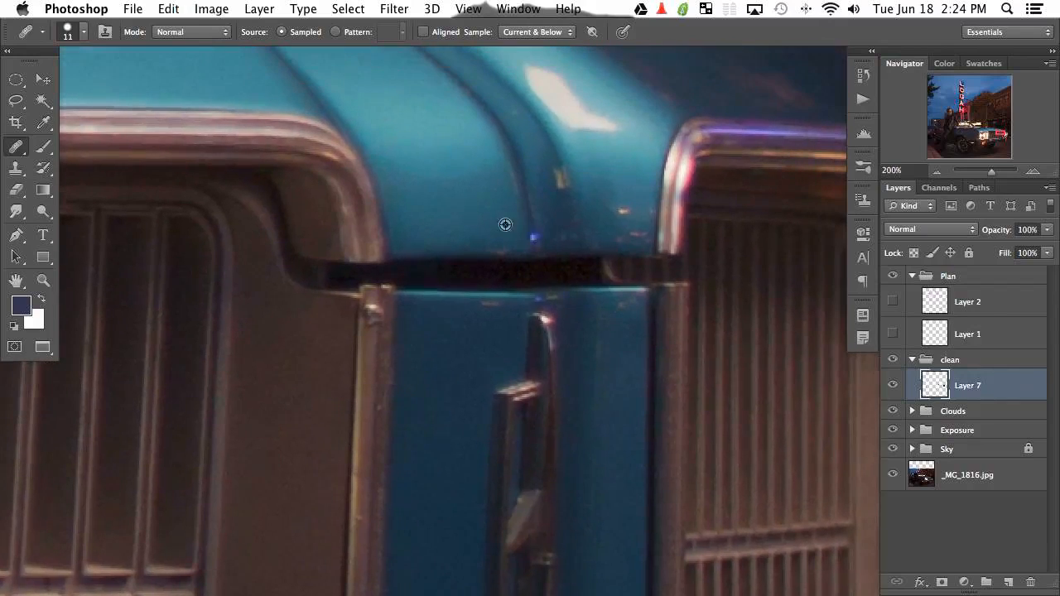
drag(526, 244, 542, 245)
alt+click(541, 217)
alt+click(550, 201)
drag(554, 177, 563, 174)
key(super+z)
alt+click(558, 199)
drag(624, 212, 629, 211)
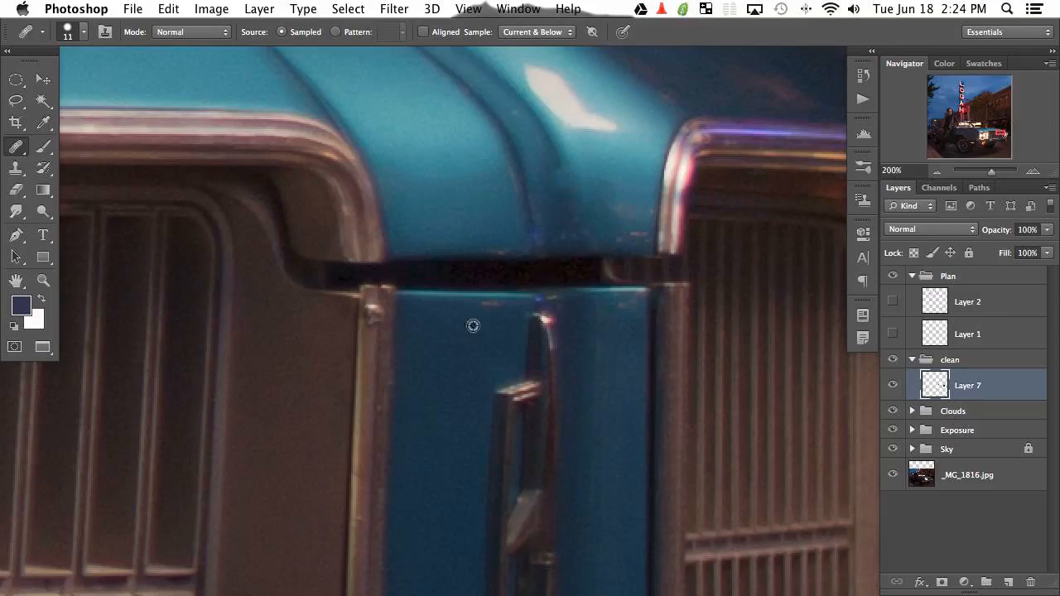
Heal the orange spot on the blue panel's upper edge and the light streak at its base above the bumper.
alt+click(487, 337)
drag(492, 308, 486, 308)
drag(563, 216, 414, 168)
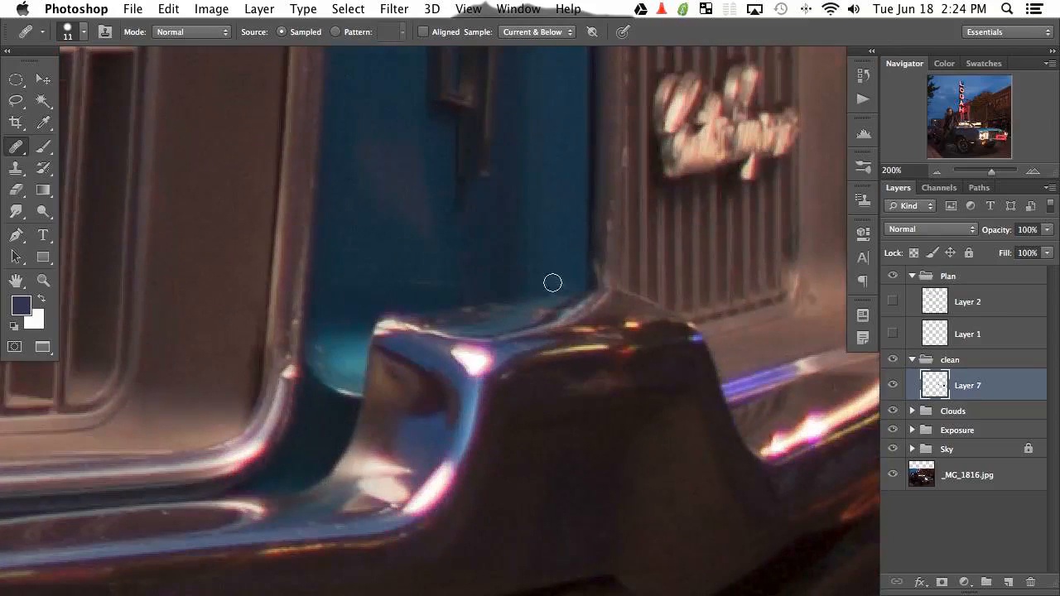
drag(552, 284, 576, 295)
Compare the front of the car with the healing on Layer 7 shown and hidden.
drag(282, 344, 212, 471)
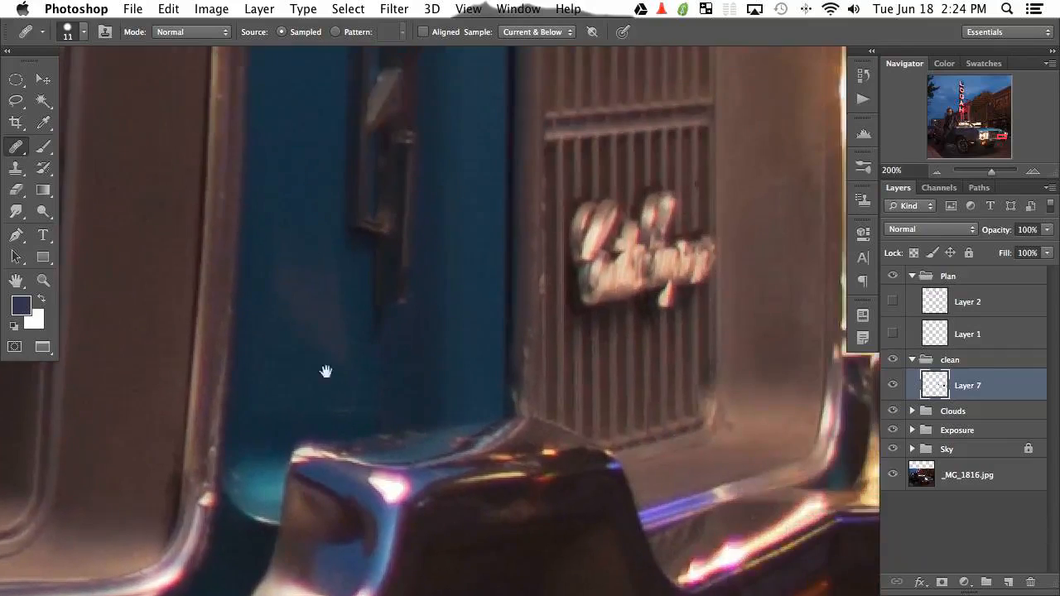
drag(336, 123, 372, 438)
mouse_move(310, 170)
mouse_down()
mouse_move(561, 535)
mouse_move(613, 500)
mouse_up()
key(super+minus)
key(super+minus)
key(super+minus)
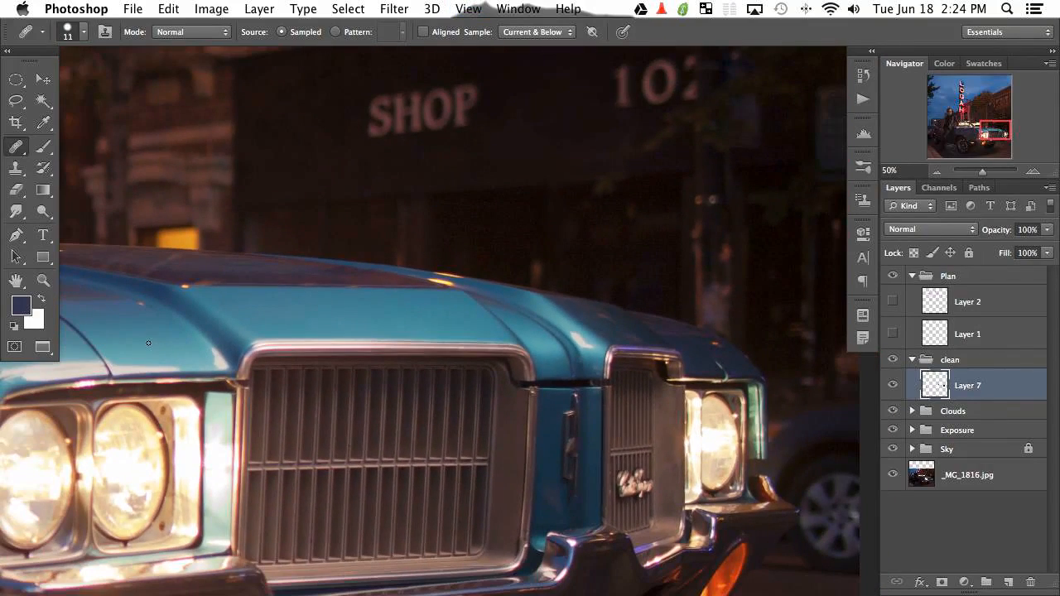
key(super+comma)
key(super+comma)
key(super+comma)
key(super+comma)
key(super+comma)
key(super+comma)
key(super+comma)
key(super+comma)
key(super+comma)
key(super+comma)
Heal the dark spot on the lower corner of the inner headlight's surround with a 25 px Healing Brush.
key(space)
drag(595, 503, 568, 291)
drag(512, 432, 554, 464)
key(super+plus)
key(super+plus)
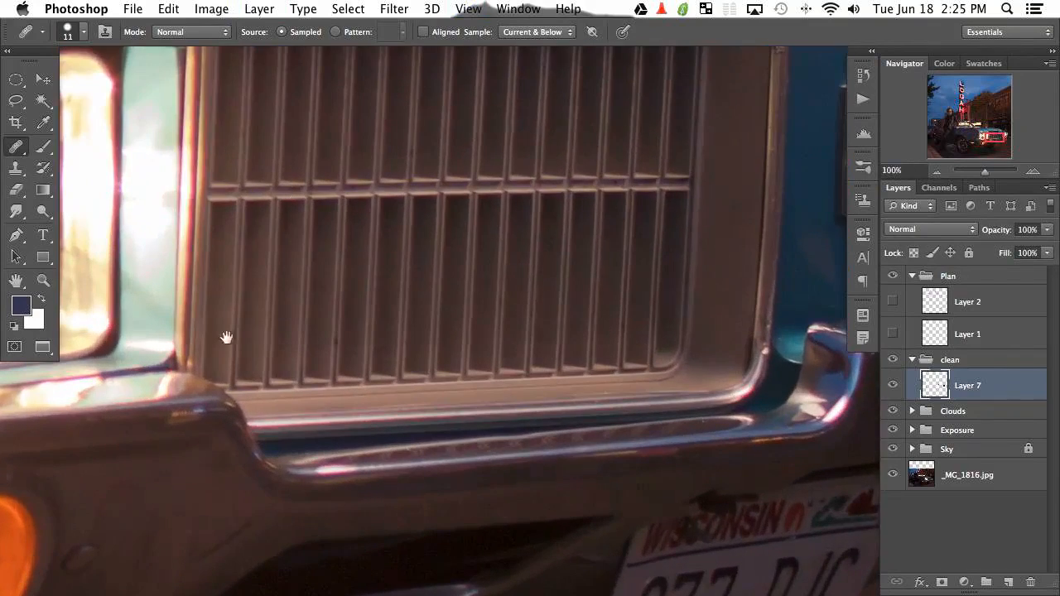
drag(226, 337, 369, 336)
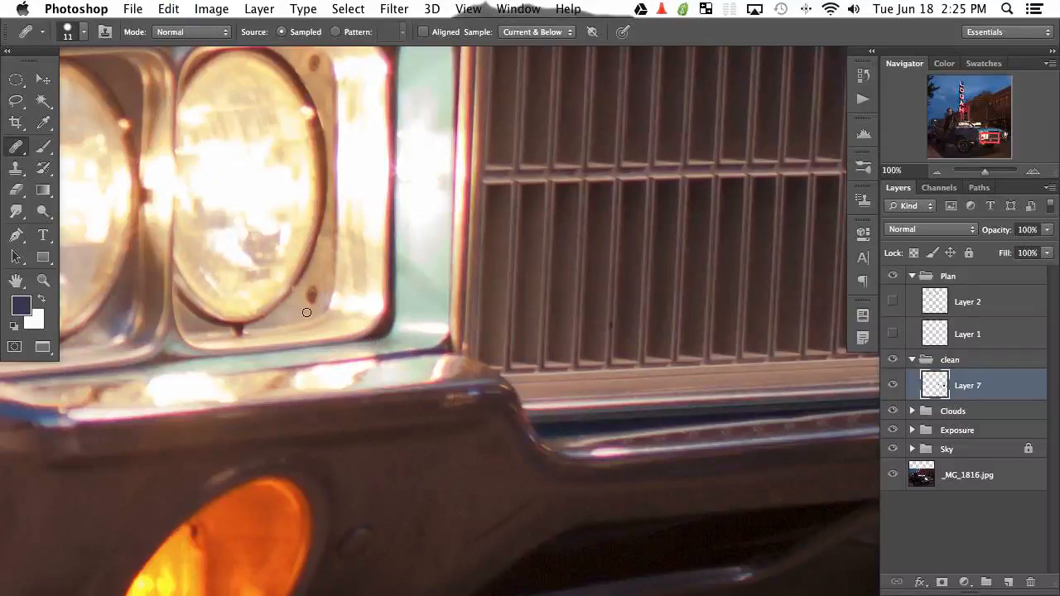
key(bracketright)
key(bracketright)
key(bracketright)
drag(314, 294, 307, 303)
Undo the last healing stroke and heal the dark spot on the upper corner of the same headlight surround.
scroll(310, 301, up, 5)
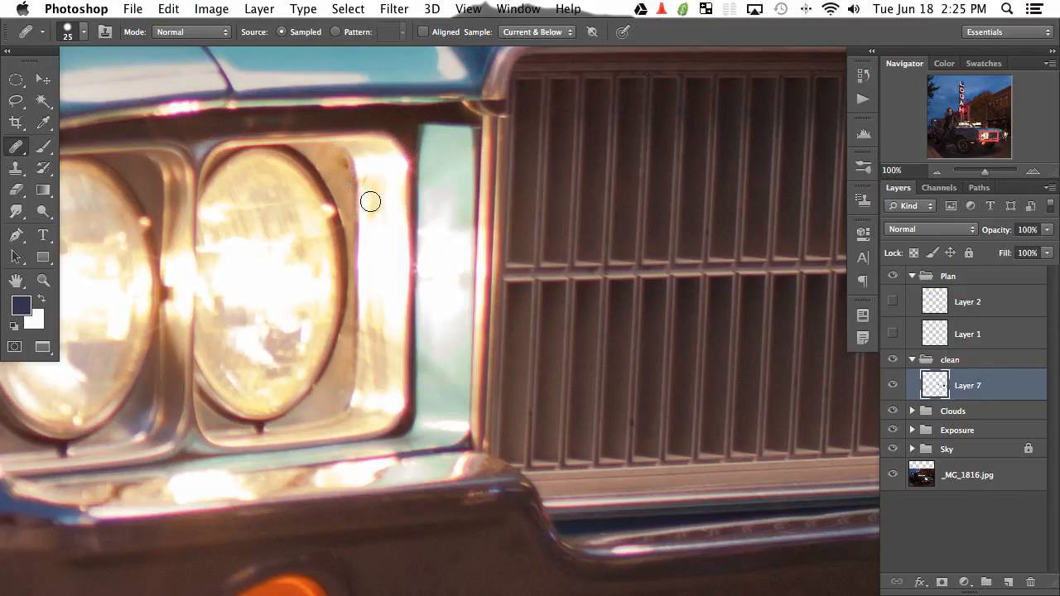
key(super+z)
click(349, 160)
Add a new layer and paint a sampled near-black over the background car's wheel with a 54 px brush at 40% flow.
drag(374, 494, 350, 313)
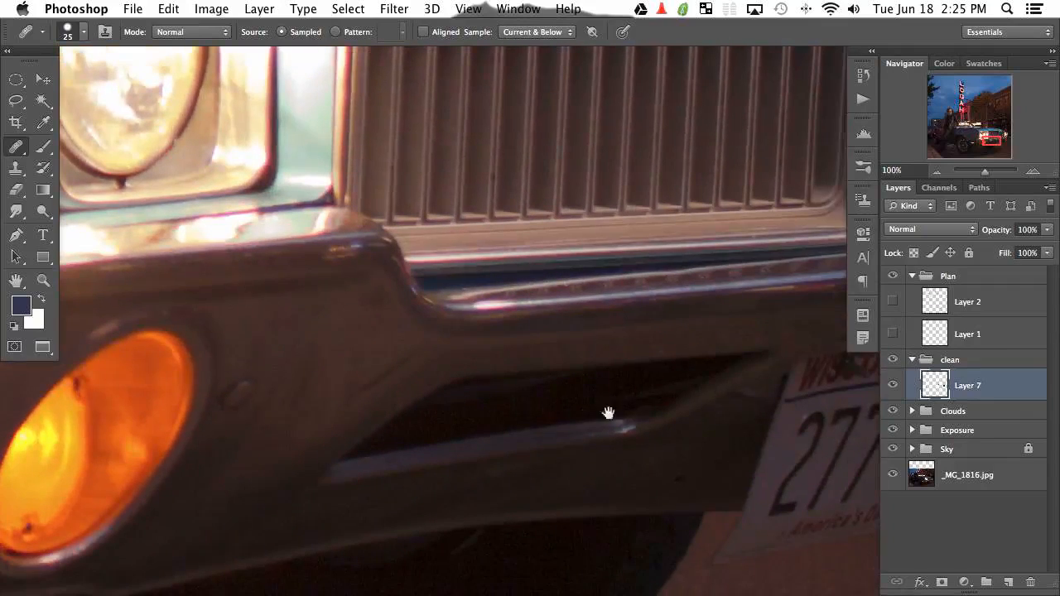
scroll(608, 413, right, 10)
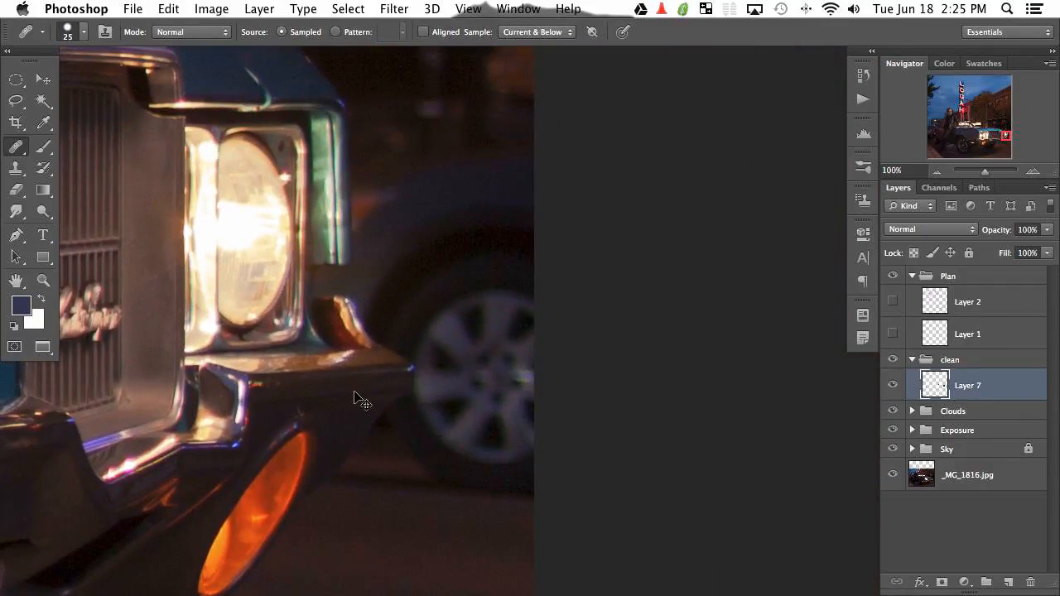
key(super+minus)
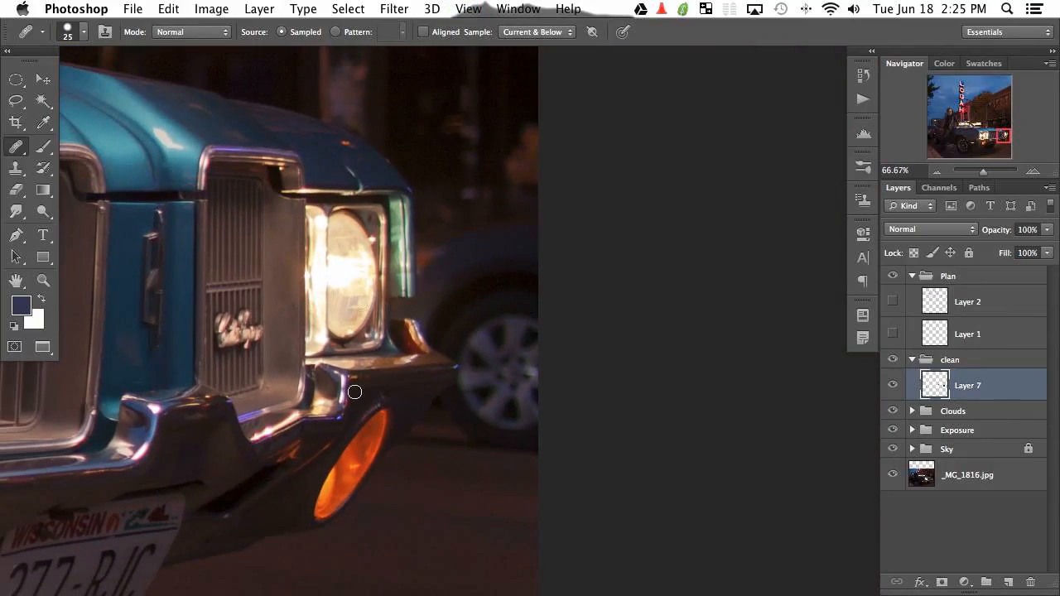
key(super+alt+shift+n)
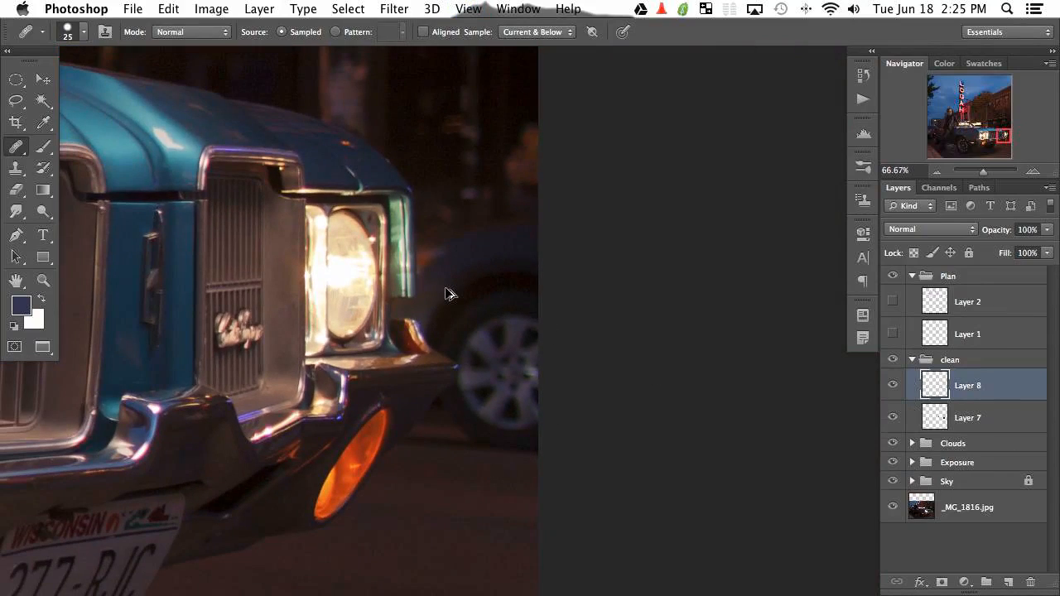
key(b)
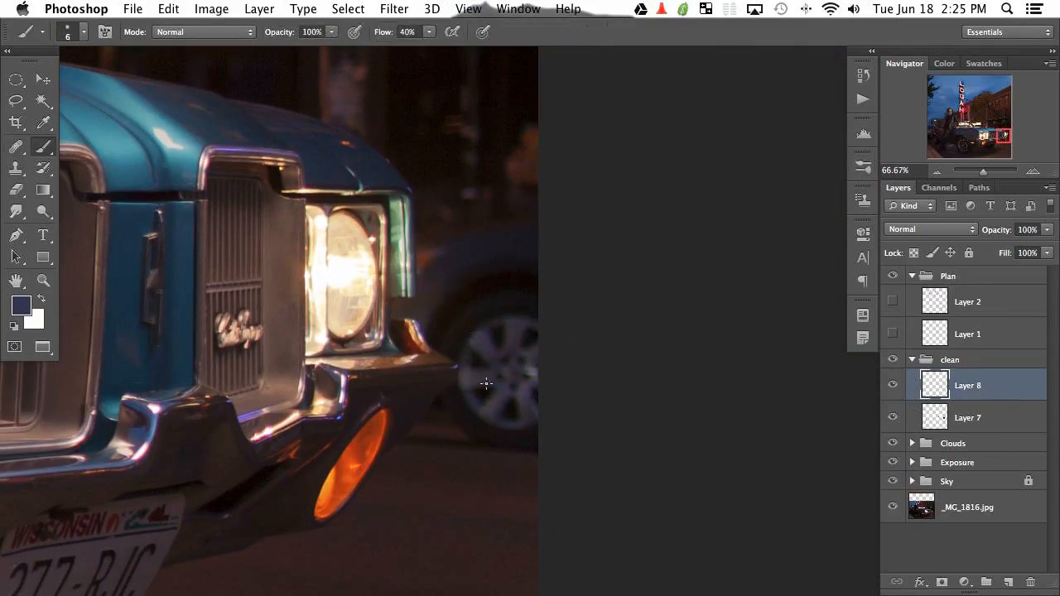
mouse_move(480, 428)
mouse_down()
mouse_move(513, 406)
mouse_move(583, 267)
mouse_up()
drag(520, 366, 473, 430)
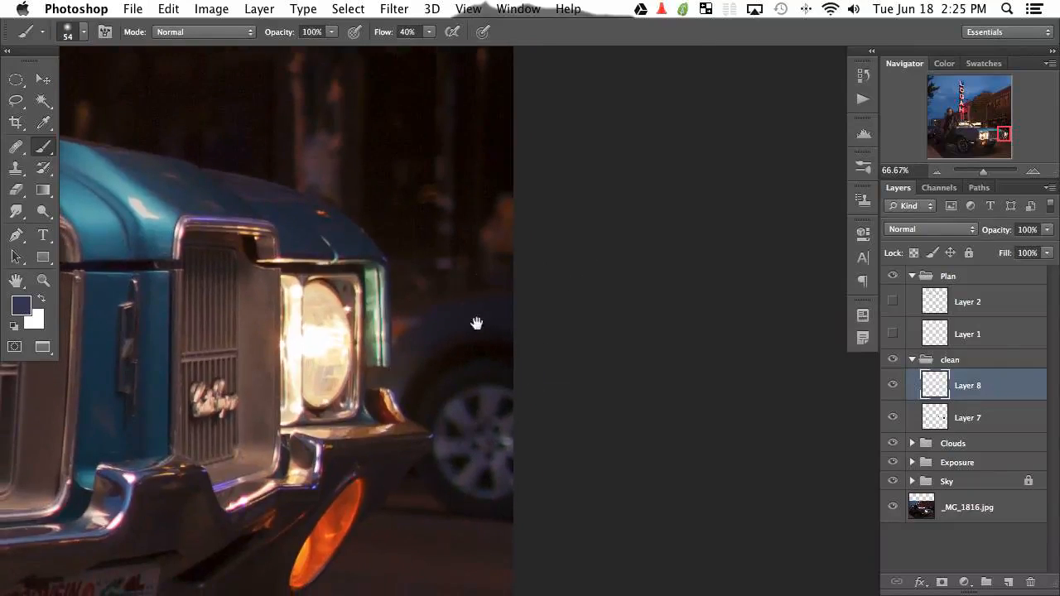
alt+click(469, 499)
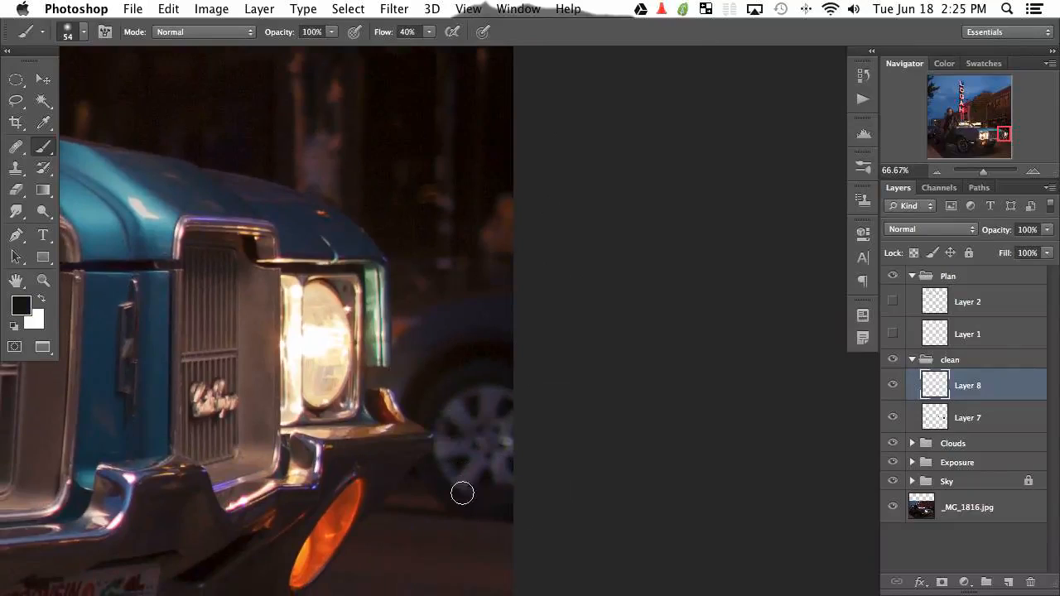
mouse_move(462, 493)
mouse_down()
mouse_move(533, 472)
mouse_move(495, 462)
mouse_move(524, 455)
mouse_move(440, 441)
mouse_move(449, 417)
mouse_move(497, 416)
mouse_move(445, 403)
mouse_move(522, 410)
mouse_up()
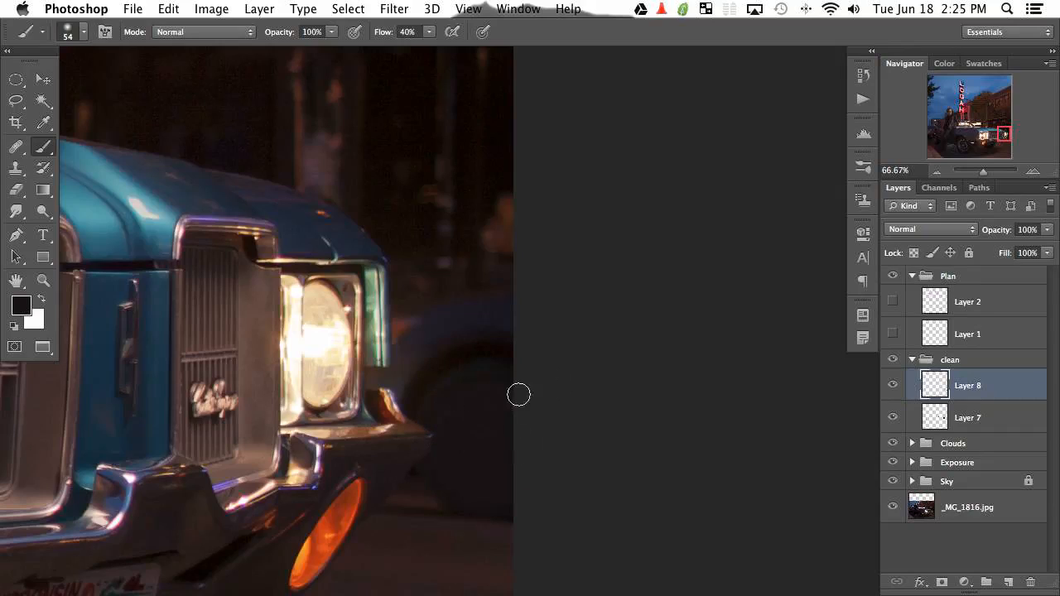
Paint sampled dark tones over the background car's body with a 99 px brush, and erase the overspill along the headlight's edge at 10% flow.
alt+click(422, 327)
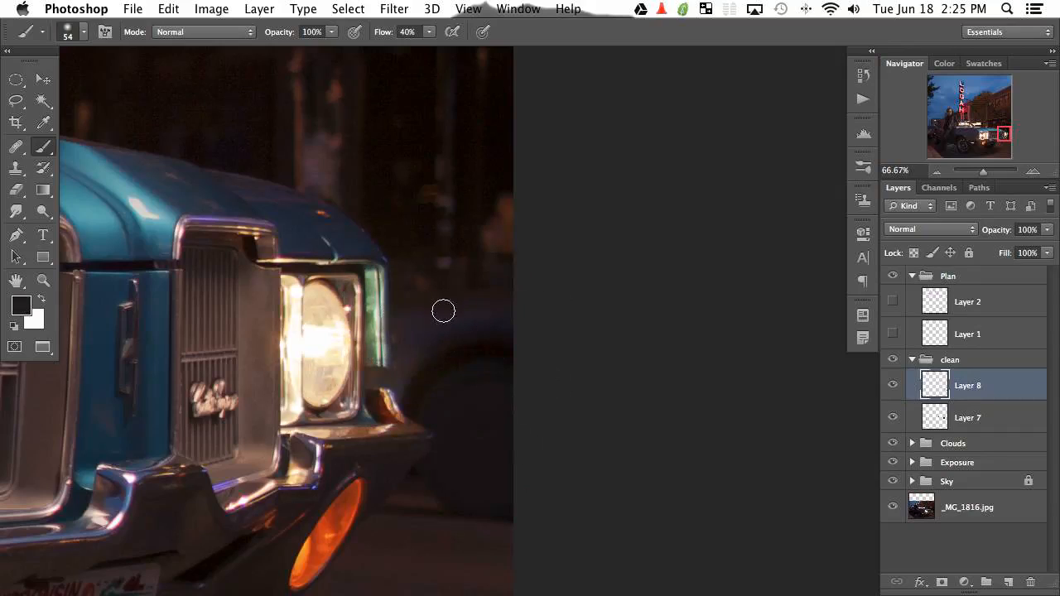
key(bracketright)
key(bracketright)
key(bracketright)
key(bracketright)
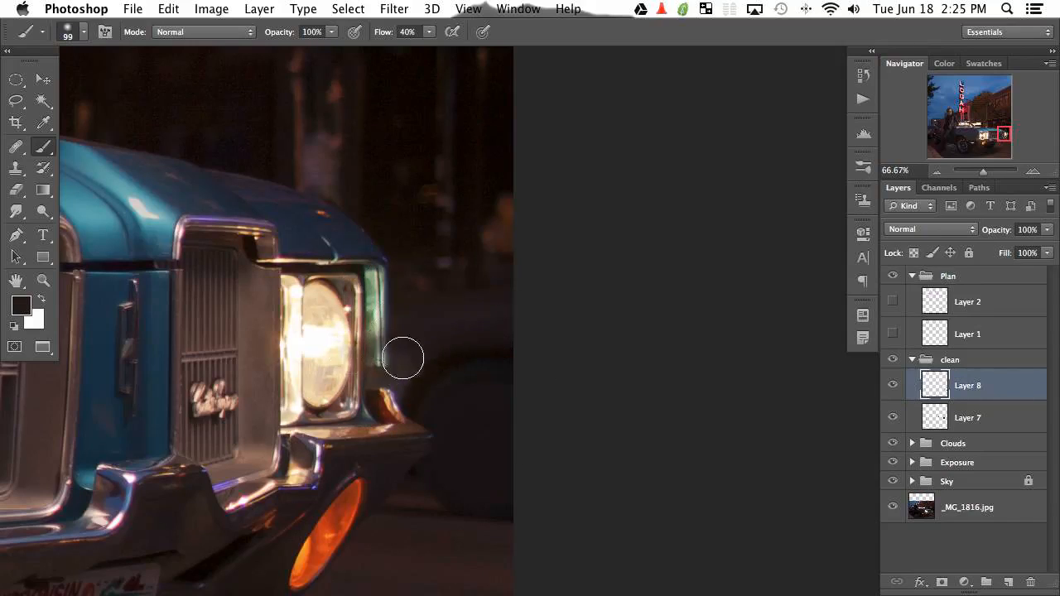
drag(402, 358, 431, 367)
alt+click(488, 381)
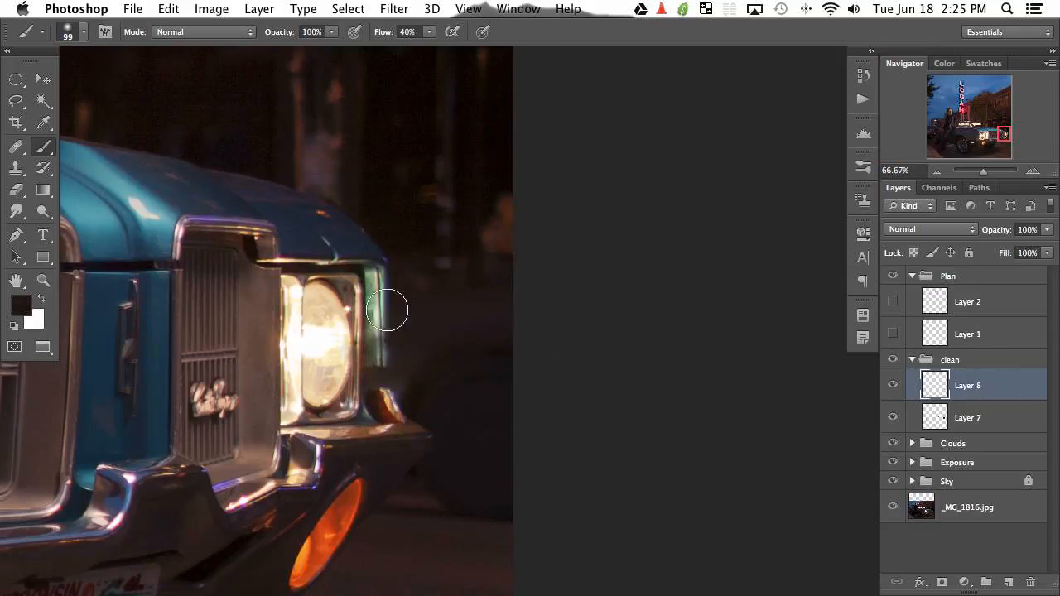
key(e)
mouse_move(383, 356)
mouse_down()
mouse_move(371, 335)
mouse_move(369, 404)
mouse_up()
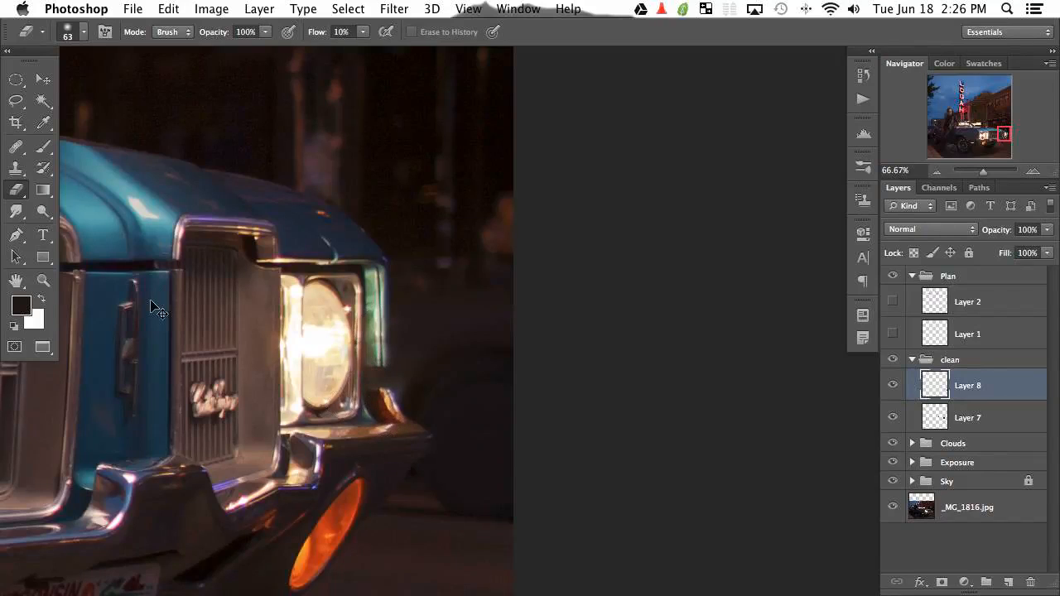
Compare the whole photo with the dark paint on Layer 8 shown and hidden.
key(super+minus)
key(super+minus)
key(super+minus)
key(super+minus)
key(super+minus)
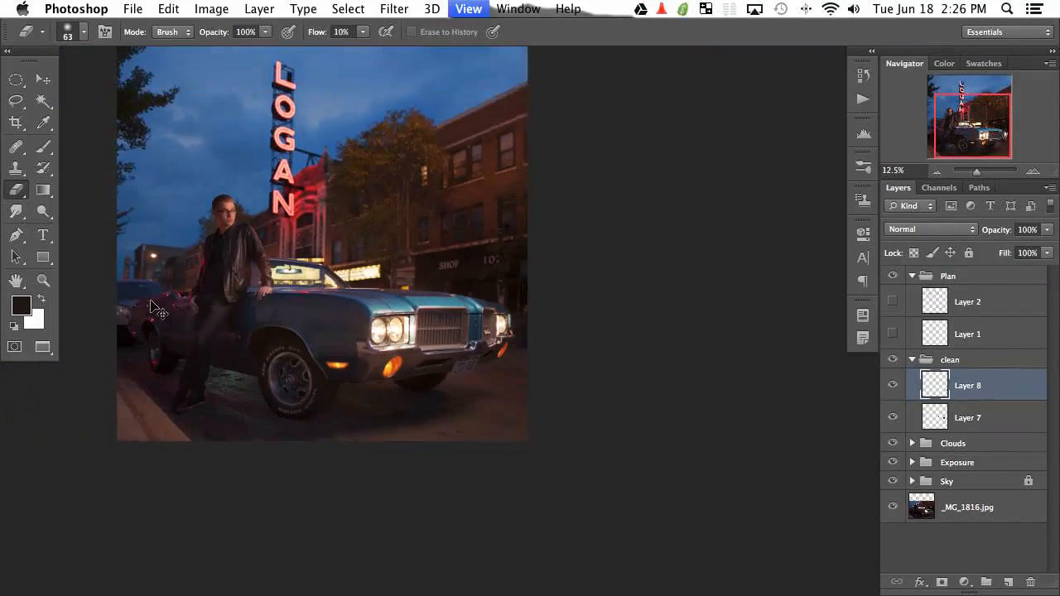
key(super+minus)
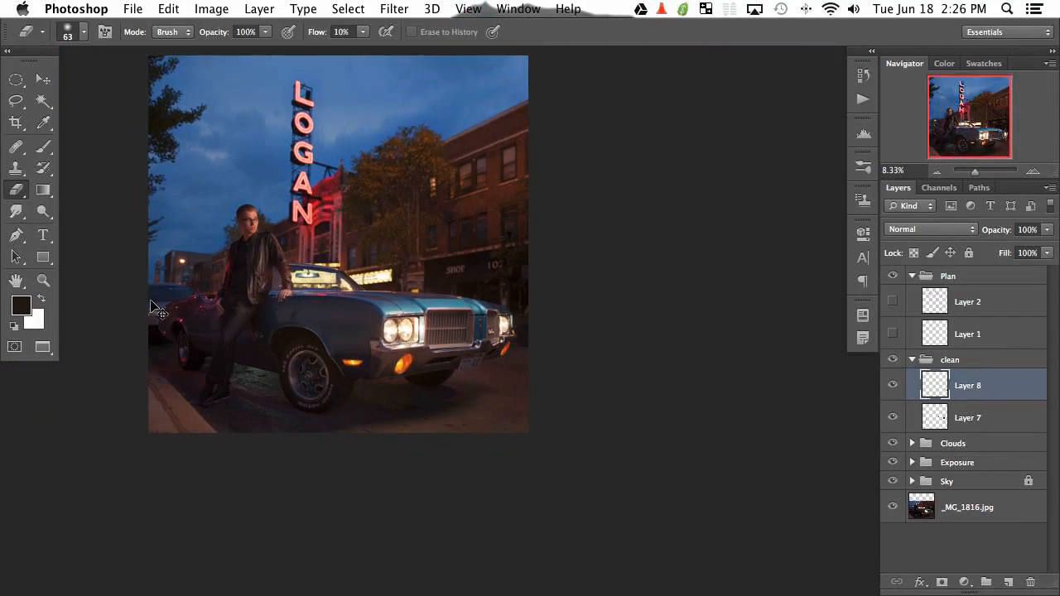
click(890, 386)
click(893, 387)
click(893, 388)
click(892, 388)
Inspect the painted-over background car up close with Layer 8 shown and hidden.
key(super+equal)
key(super+equal)
key(super+equal)
key(super+equal)
key(super+equal)
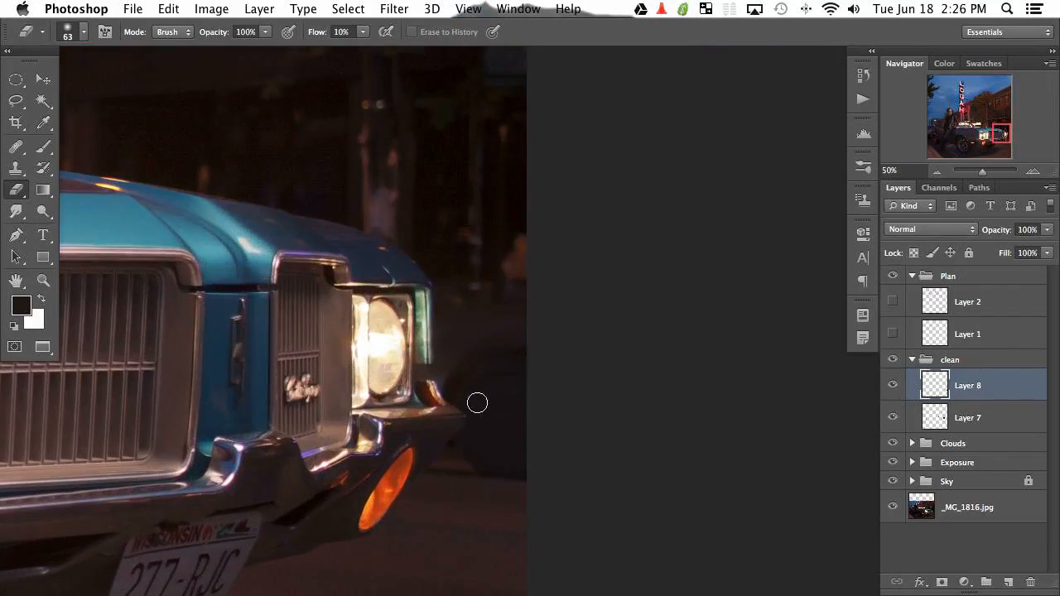
click(892, 387)
click(891, 388)
click(892, 389)
click(892, 389)
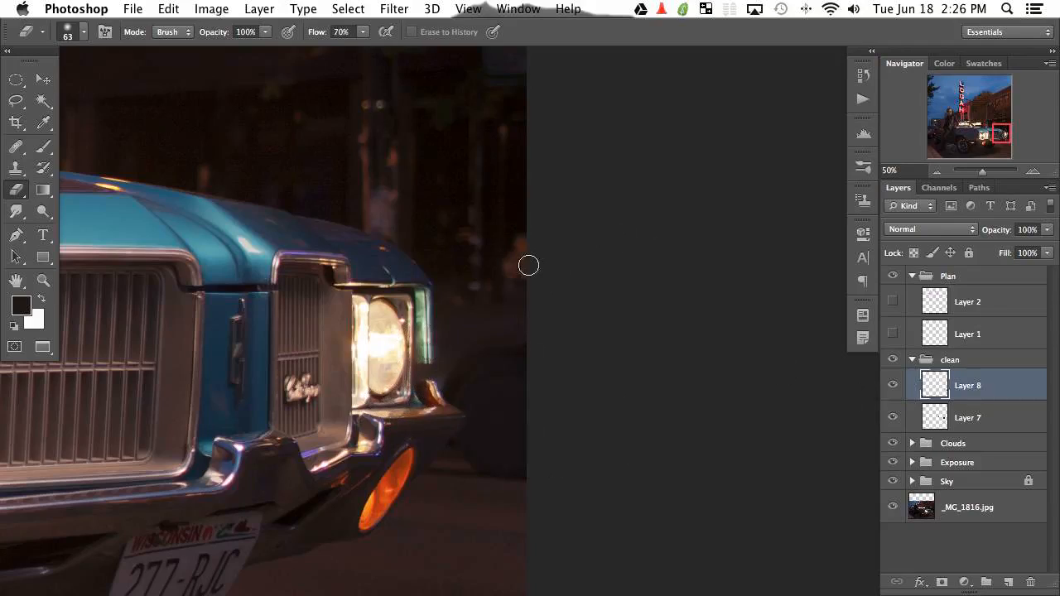
On a new layer, clone road texture over the background car's lower edge beside the bumper with a 94 px Clone Stamp at 80% flow.
key(super+alt+shift+n)
key(s)
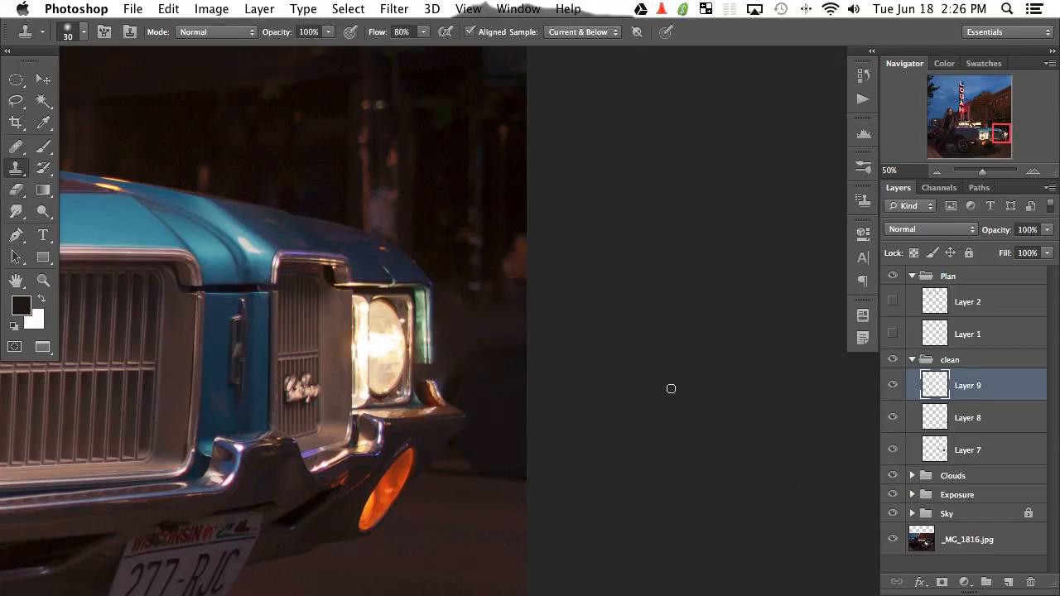
ctrl+alt+click(472, 502)
alt+click(476, 503)
mouse_move(495, 472)
mouse_down()
mouse_move(562, 473)
mouse_move(539, 469)
mouse_move(546, 459)
mouse_move(433, 481)
mouse_up()
alt+click(478, 489)
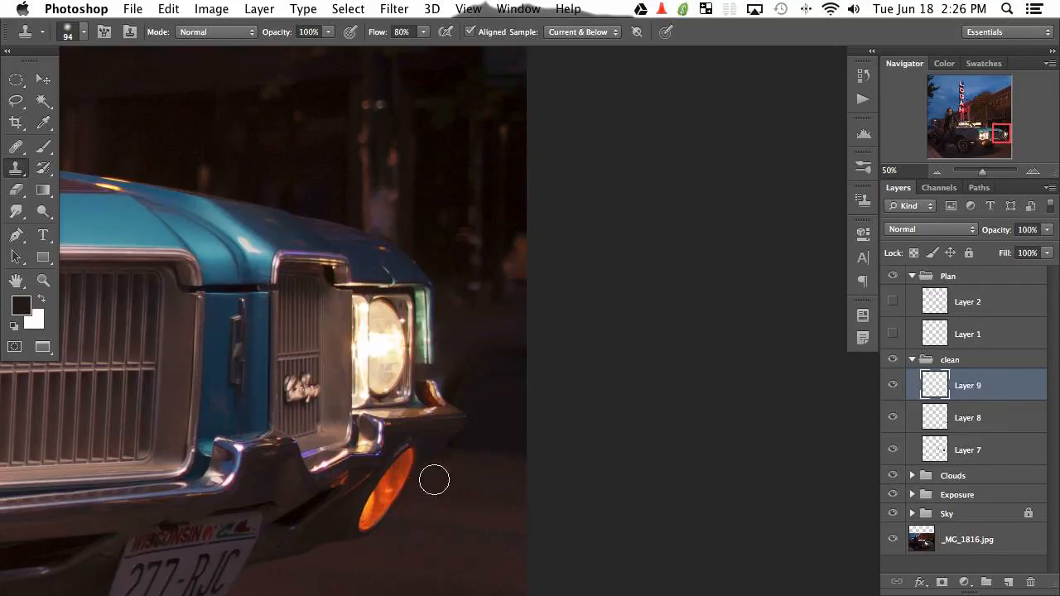
Clone dark background over the remaining car shape and faint lights beside the headlight, and compare with Layer 9 shown and hidden.
scroll(485, 279, left, 3)
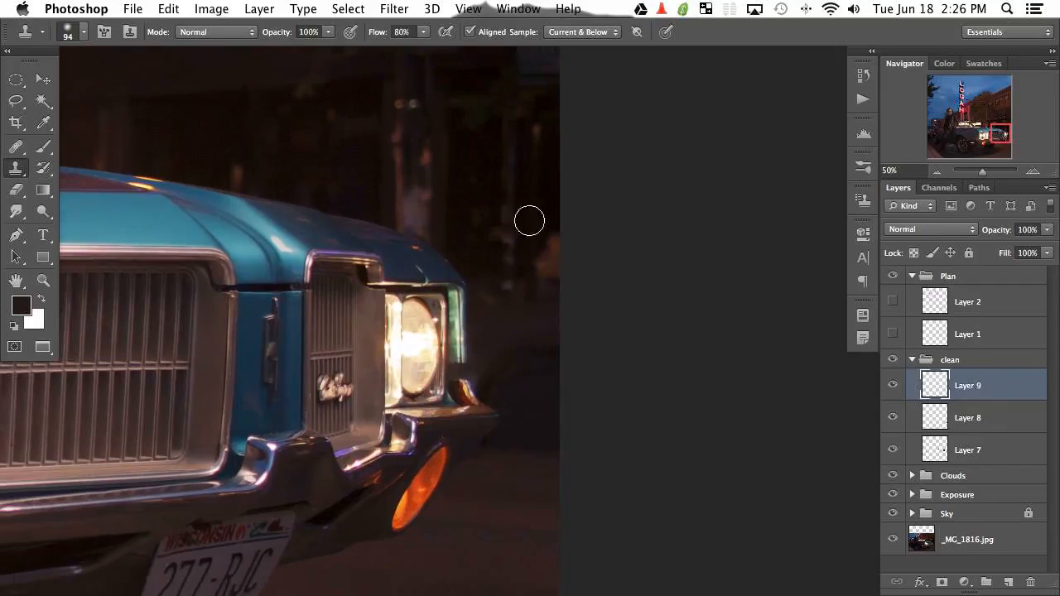
mouse_move(512, 333)
mouse_down()
mouse_move(517, 299)
mouse_move(529, 343)
mouse_move(515, 352)
mouse_move(494, 289)
mouse_move(476, 338)
mouse_move(481, 380)
mouse_move(471, 374)
mouse_move(481, 284)
mouse_move(488, 377)
mouse_move(528, 401)
mouse_move(537, 352)
mouse_move(556, 397)
mouse_move(512, 375)
mouse_move(508, 395)
mouse_move(497, 388)
mouse_move(537, 379)
mouse_move(560, 404)
mouse_move(476, 355)
mouse_move(472, 372)
mouse_move(504, 405)
mouse_up()
alt+click(482, 181)
alt+click(480, 234)
key(super+z)
alt+click(479, 305)
click(893, 385)
click(893, 385)
click(892, 385)
click(892, 386)
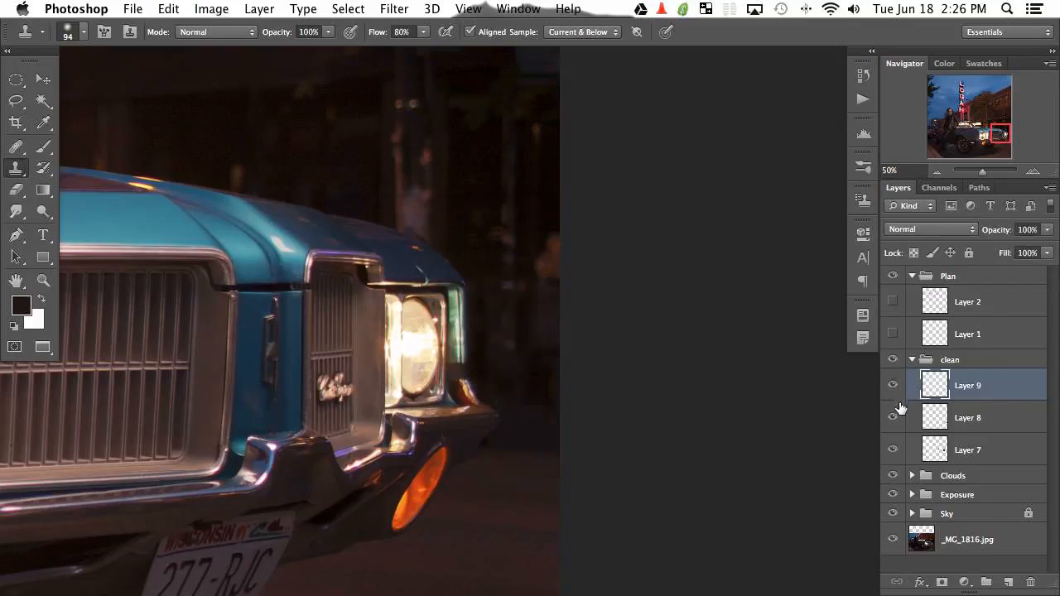
Compare the background beside the headlight with Layer 8 shown and hidden.
click(893, 419)
click(893, 419)
click(894, 421)
Add a layer mask to the clean group and paint black on it with the Brush to restore the bumper tip and headlight edge.
click(977, 363)
key(alt+super+m)
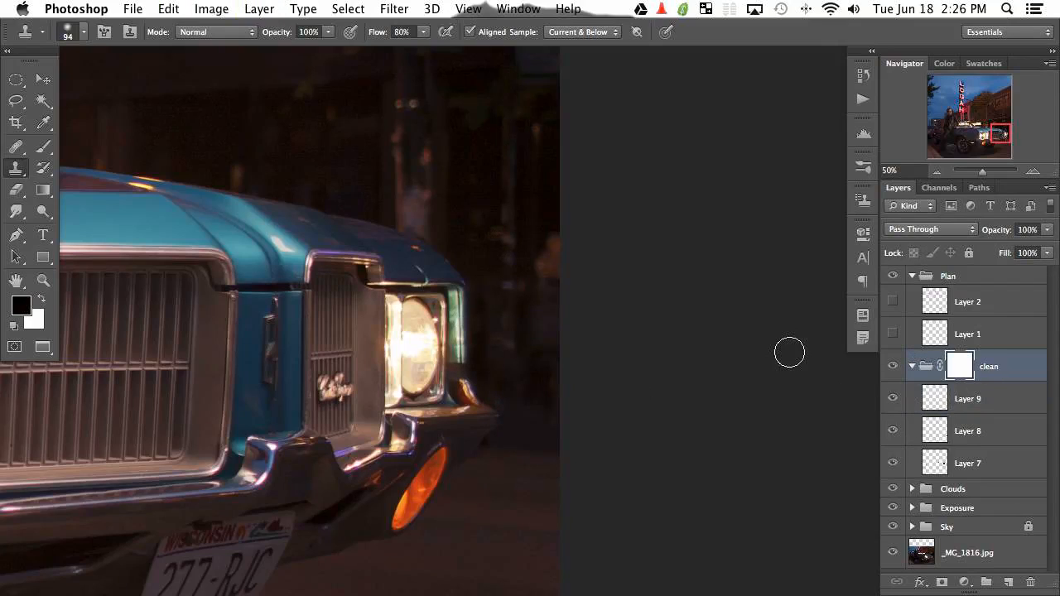
key(super+equal)
key(super+equal)
drag(544, 462, 534, 364)
key(b)
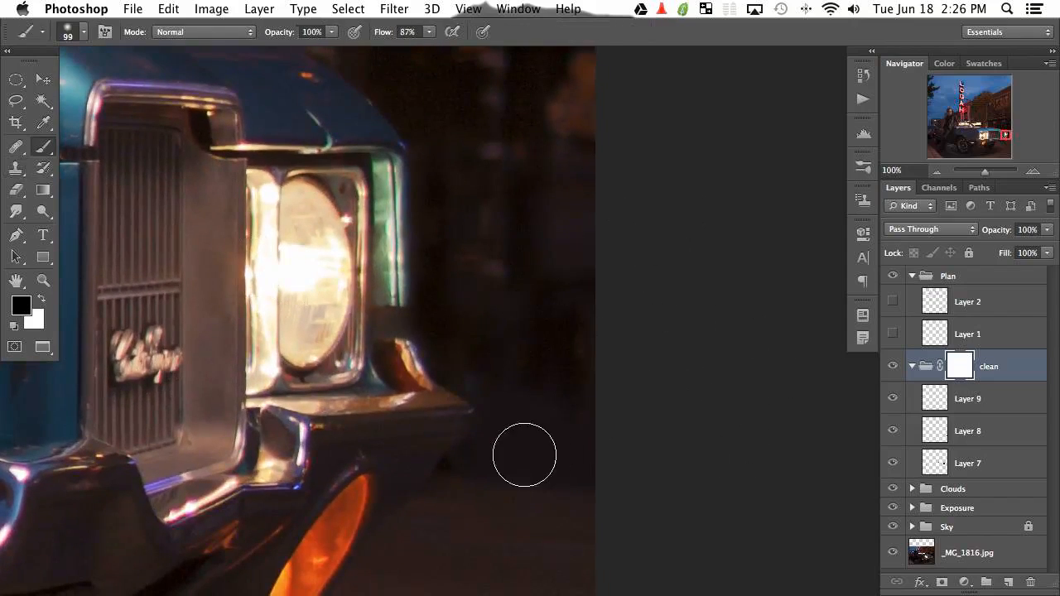
drag(477, 422, 444, 412)
drag(418, 378, 417, 351)
drag(365, 299, 397, 291)
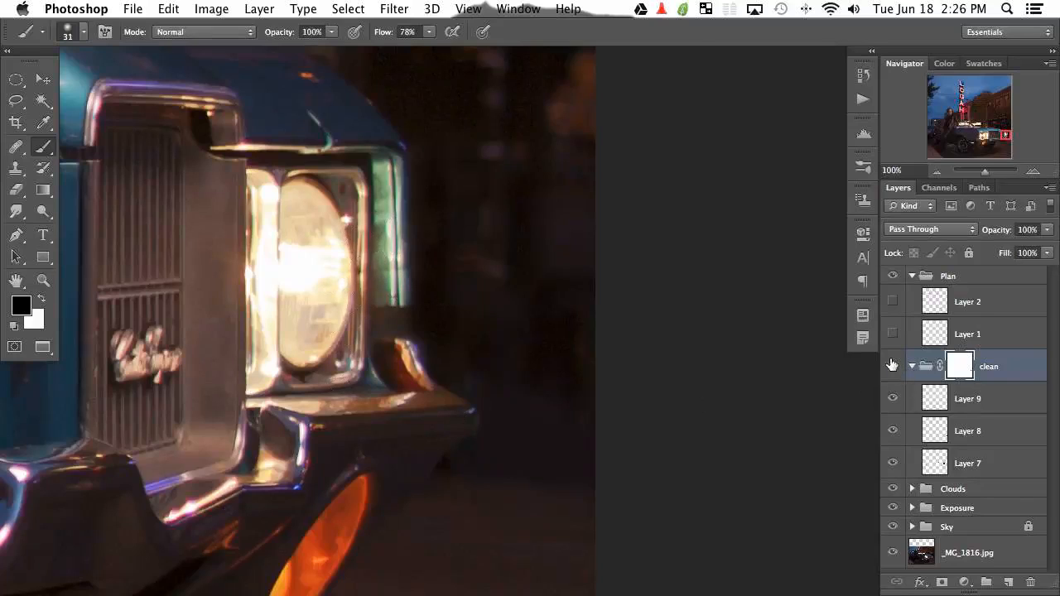
Compare the headlight and bumper tip up close with the clean group shown and hidden.
click(891, 364)
click(892, 364)
click(891, 364)
click(892, 365)
key(x)
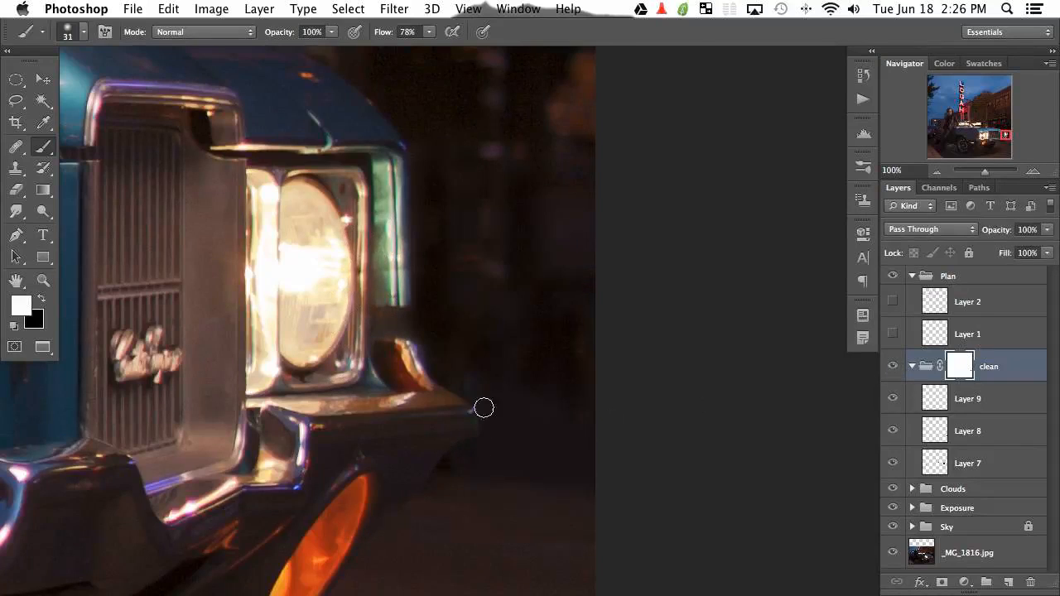
Compare the front of the car at 16.67% zoom with the clean group, and with Layer 9 alone, shown and hidden.
key(super+minus)
key(super+minus)
key(super+minus)
key(super+minus)
key(super+minus)
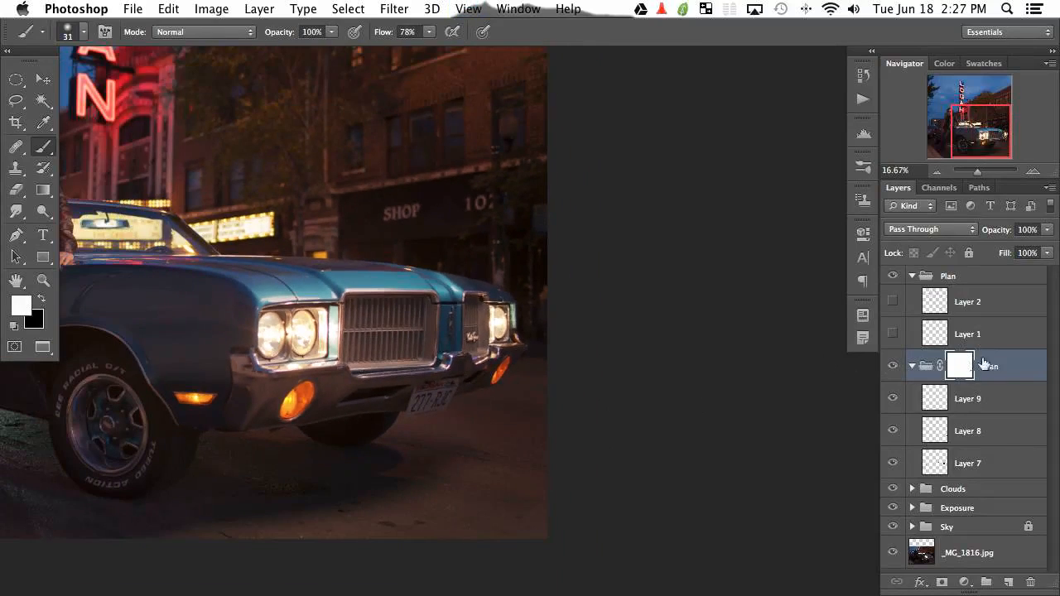
click(892, 367)
click(892, 366)
click(893, 367)
click(893, 366)
click(892, 400)
click(892, 400)
click(891, 400)
click(892, 400)
On Layer 9, clone road texture over the dark scrap hanging below the bumper's orange light with a 24 px Clone Stamp.
drag(358, 406, 558, 392)
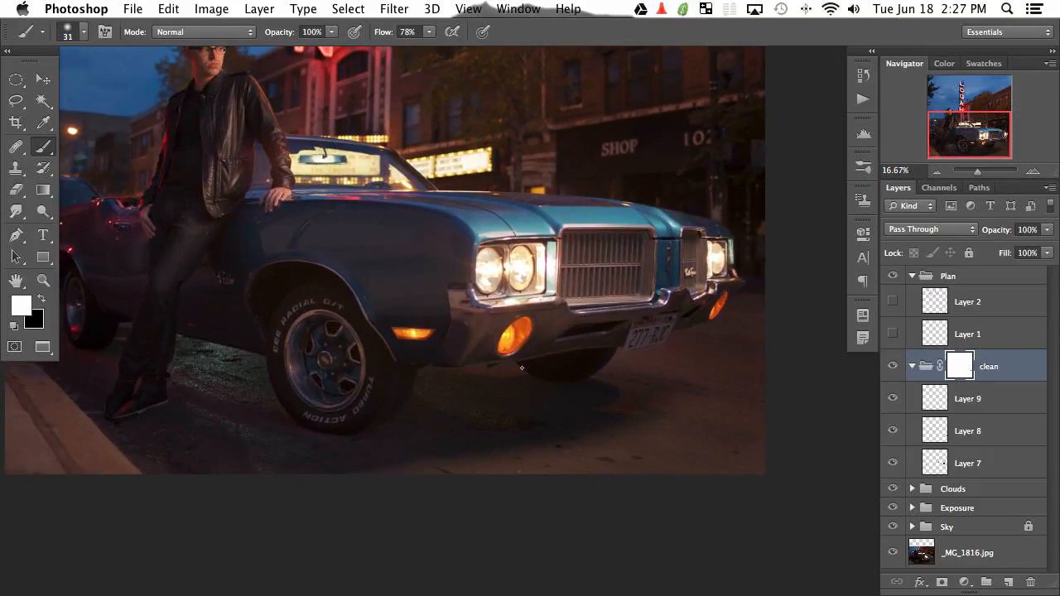
click(984, 401)
key(x)
key(super+plus)
key(super+plus)
key(super+plus)
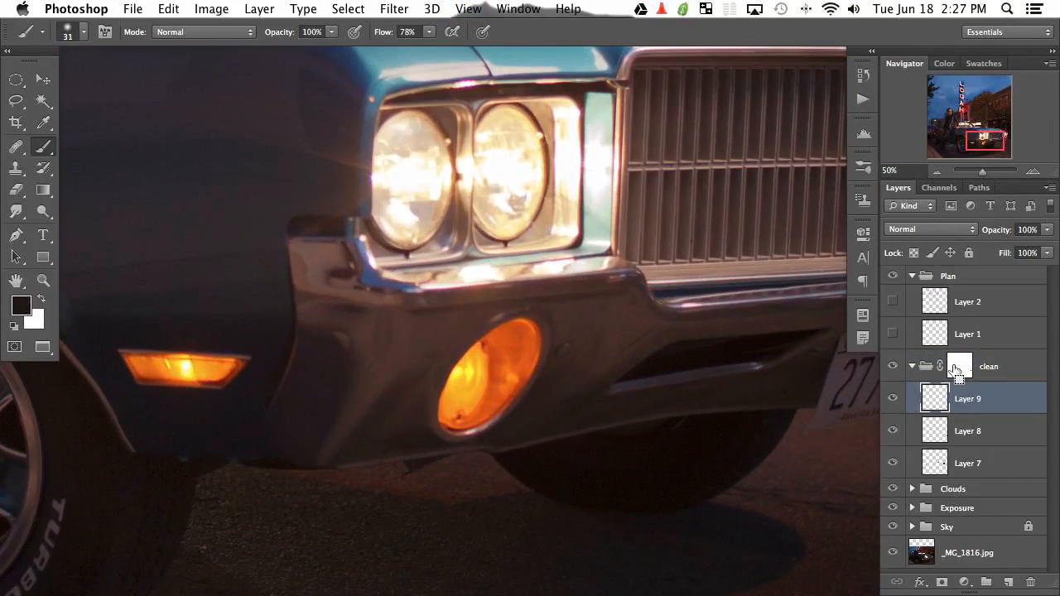
key(super+plus)
drag(420, 563, 510, 435)
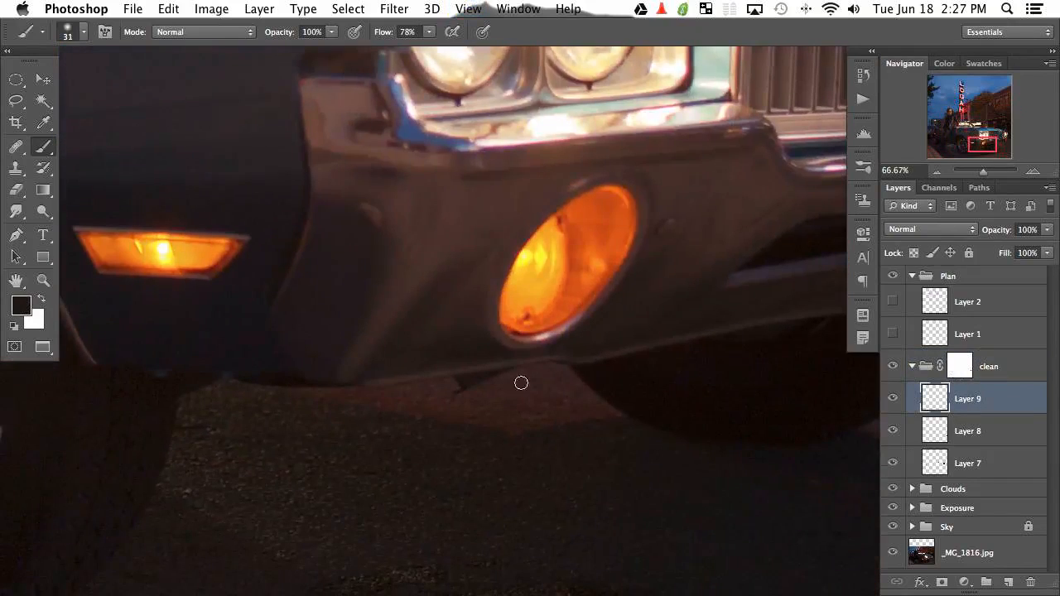
key(s)
key(super+plus)
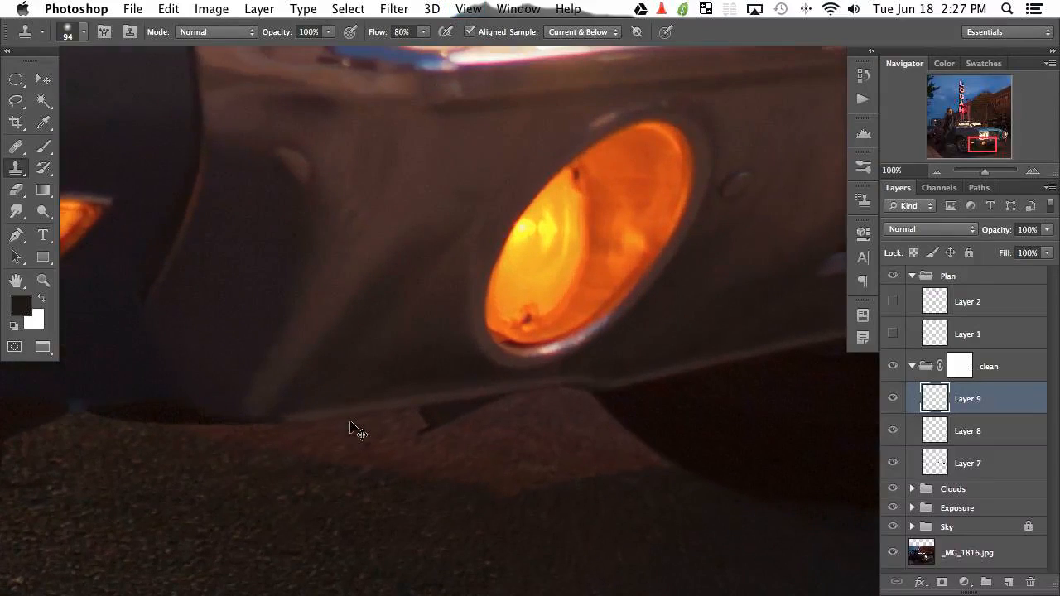
mouse_move(495, 426)
mouse_down()
mouse_move(436, 411)
mouse_move(449, 408)
mouse_move(432, 413)
mouse_move(512, 408)
mouse_move(424, 429)
mouse_up()
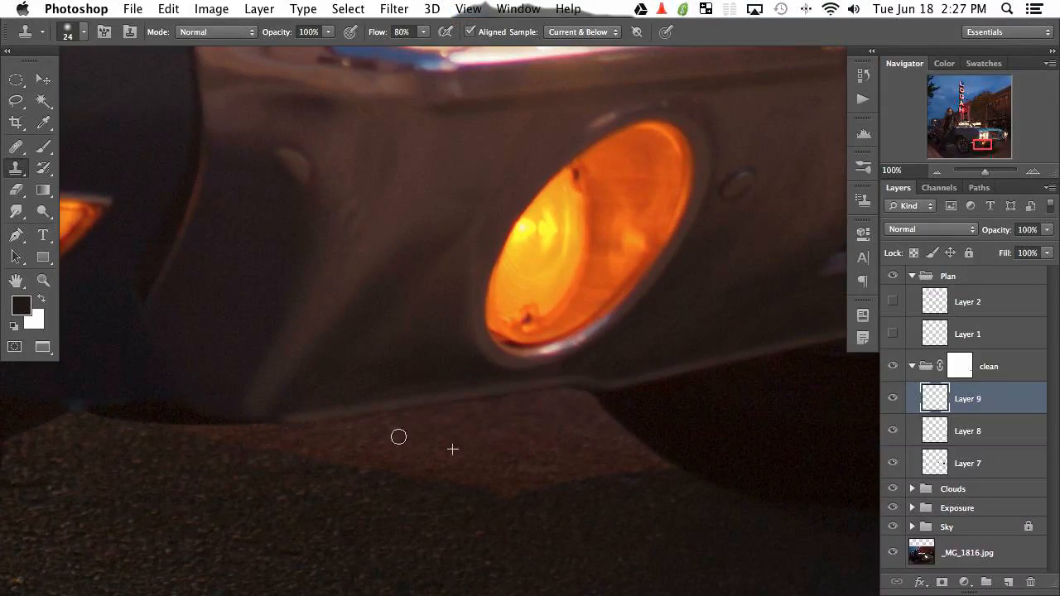
Remove the small dark spots on the road in front of the car with the Healing Brush, sampling nearby asphalt.
key(super+minus)
key(super+minus)
key(super+minus)
key(super+minus)
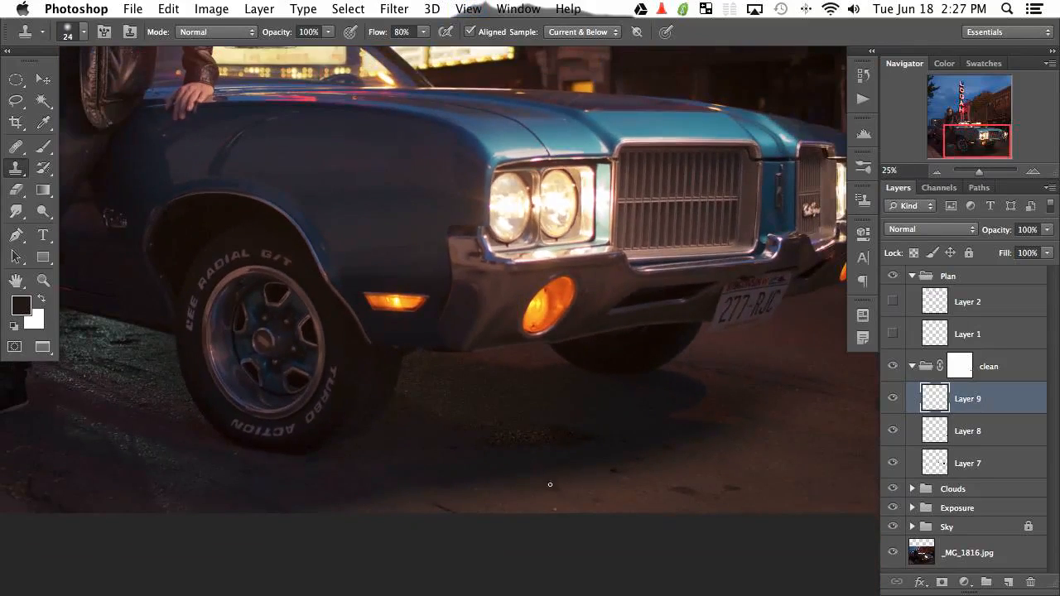
key(super+plus)
key(super+plus)
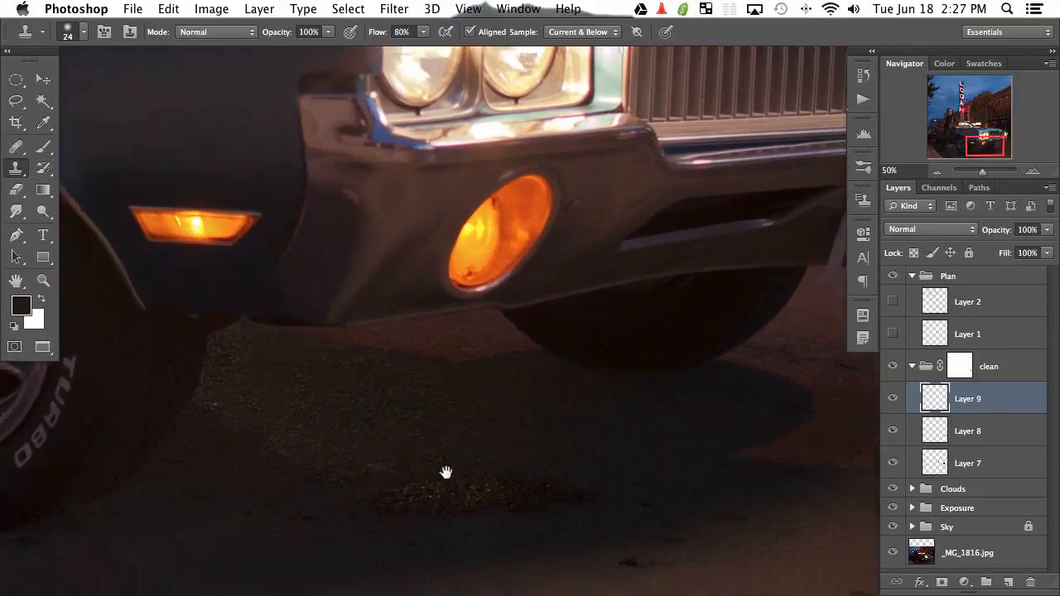
drag(445, 471, 396, 398)
key(j)
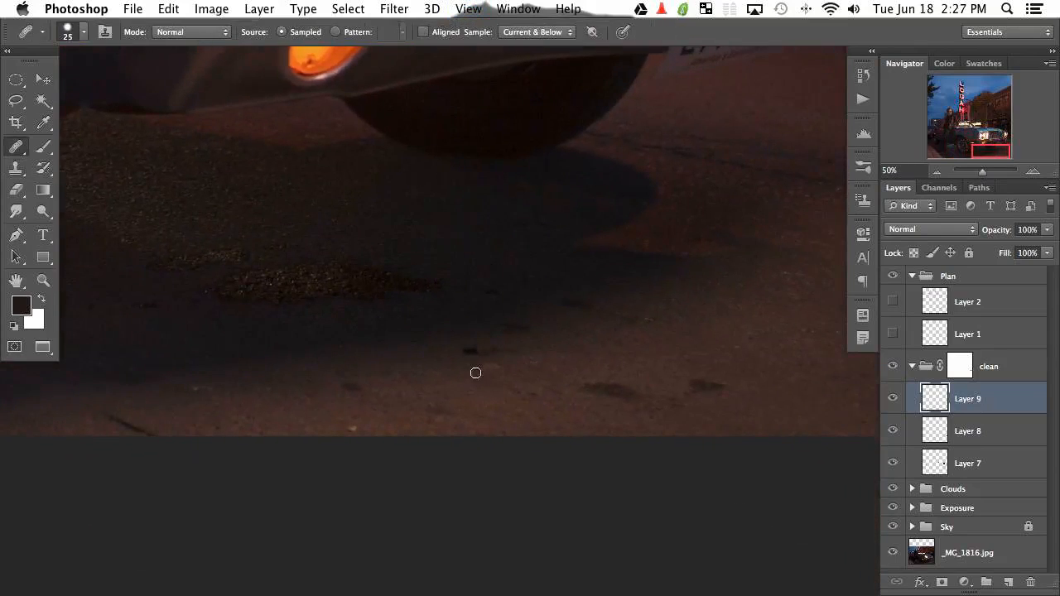
mouse_move(472, 375)
mouse_down()
mouse_move(489, 375)
mouse_move(471, 351)
mouse_move(507, 353)
mouse_up()
alt+click(463, 373)
alt+click(630, 290)
drag(592, 303, 587, 304)
Heal the crack and small marks in the road along the photo's lower edge with a 65 px Healing Brush.
alt+click(299, 398)
click(341, 386)
drag(105, 417, 189, 433)
alt+click(240, 408)
drag(183, 391, 218, 390)
alt+click(339, 410)
click(340, 428)
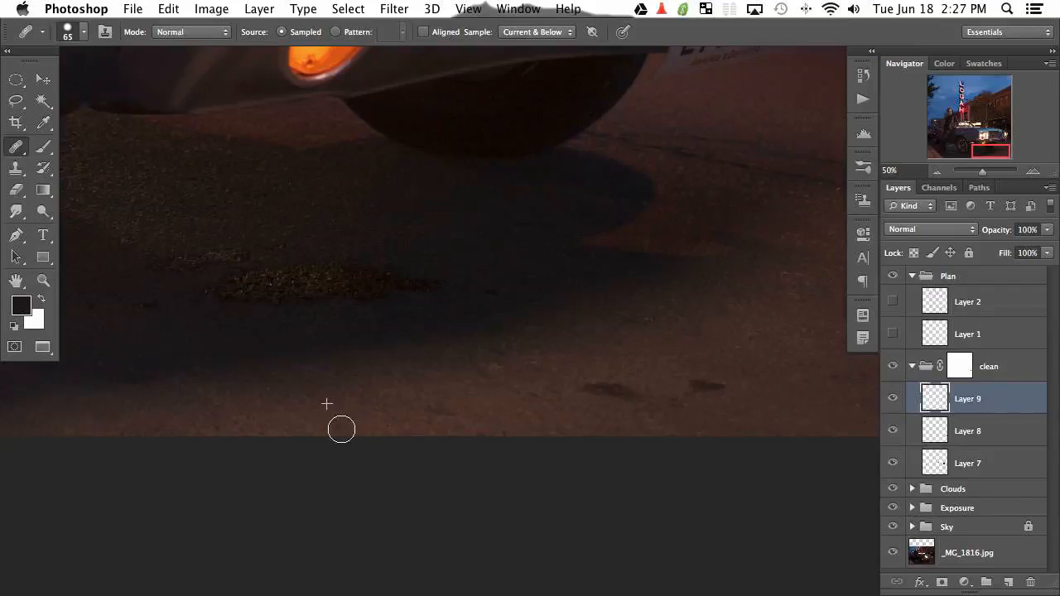
Heal the dark stains in the road below the licence plate near the photo's lower edge, using the 65 px Healing Brush.
drag(348, 226, 410, 448)
drag(435, 156, 401, 472)
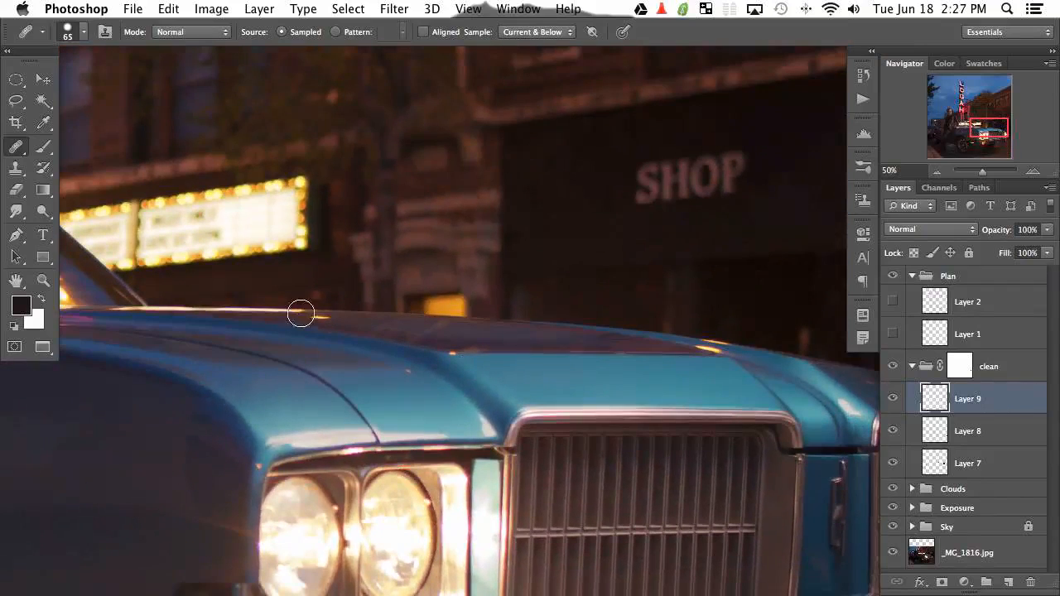
drag(657, 515, 331, 66)
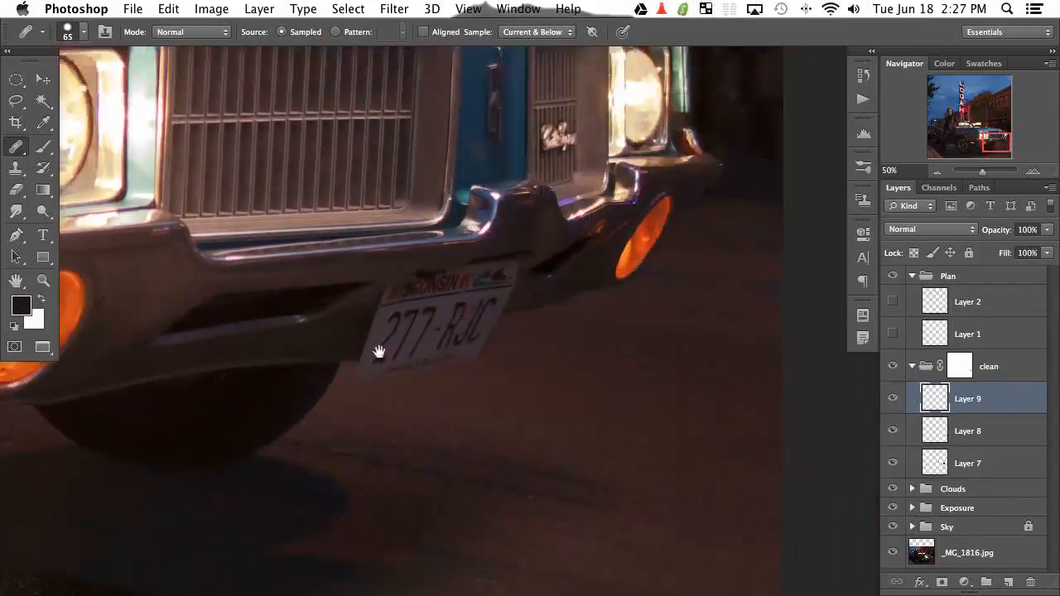
drag(378, 353, 359, 103)
alt+click(364, 401)
click(370, 425)
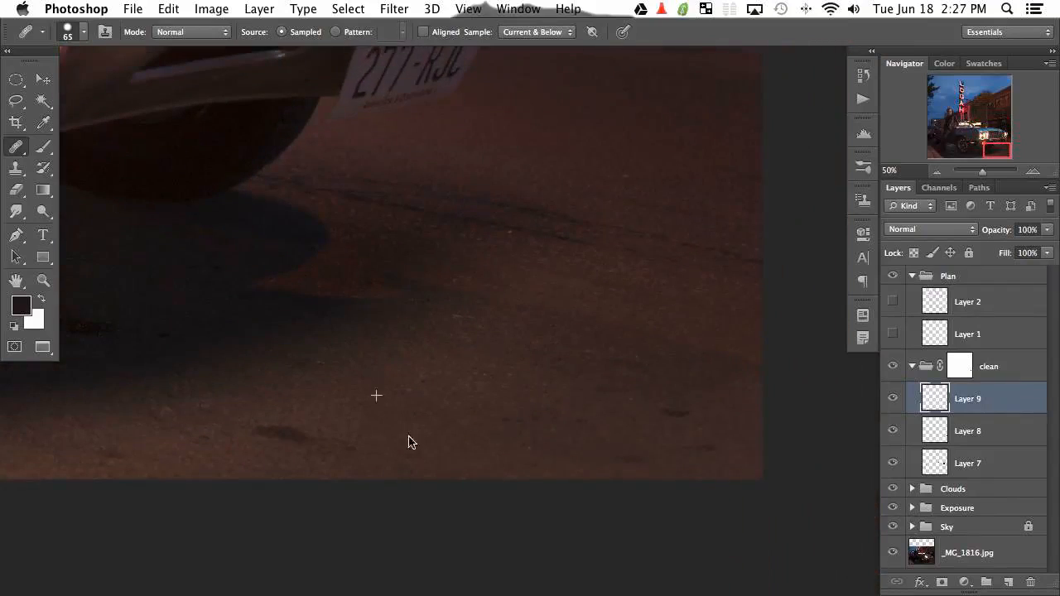
mouse_move(343, 436)
mouse_down()
mouse_move(300, 436)
mouse_move(239, 436)
mouse_move(273, 445)
mouse_up()
mouse_move(375, 442)
mouse_down()
mouse_move(335, 443)
mouse_move(459, 432)
mouse_move(429, 432)
mouse_up()
alt+click(431, 392)
alt+click(362, 409)
mouse_move(336, 408)
mouse_down()
mouse_move(302, 383)
mouse_move(319, 405)
mouse_up()
alt+click(311, 360)
alt+click(361, 418)
Heal the remaining faint spots toward the road's lower-right corner with freshly sampled asphalt.
drag(536, 436, 281, 414)
alt+click(562, 414)
mouse_move(612, 403)
mouse_down()
mouse_move(580, 398)
mouse_move(650, 414)
mouse_move(592, 436)
mouse_move(624, 436)
mouse_up()
alt+click(582, 412)
Paint a faint red rim light on the man's left-hand shoe in the picture, using a small Brush at 78% flow.
drag(260, 438, 762, 455)
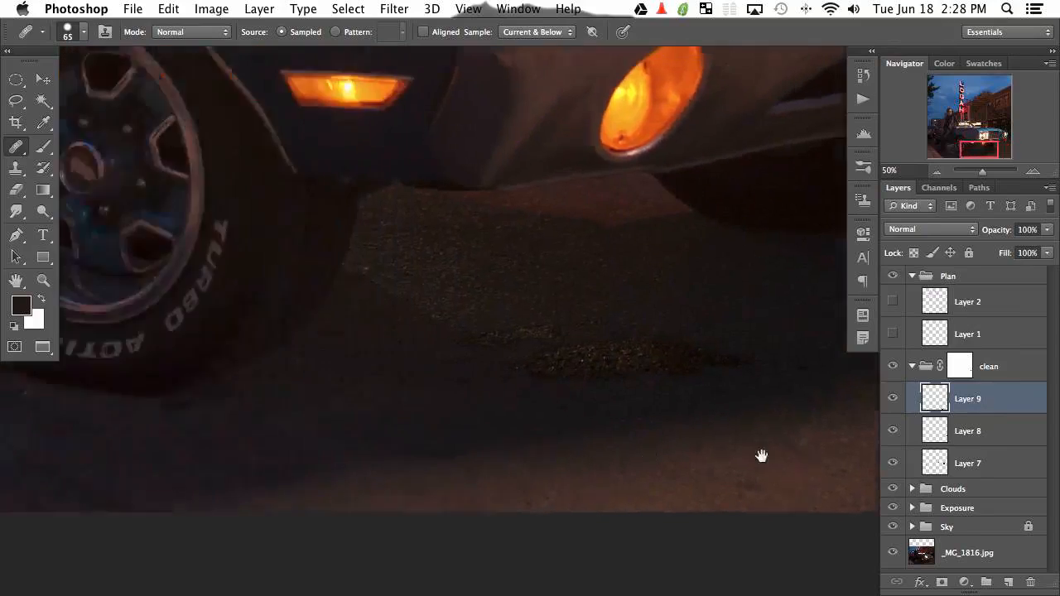
drag(215, 434, 487, 375)
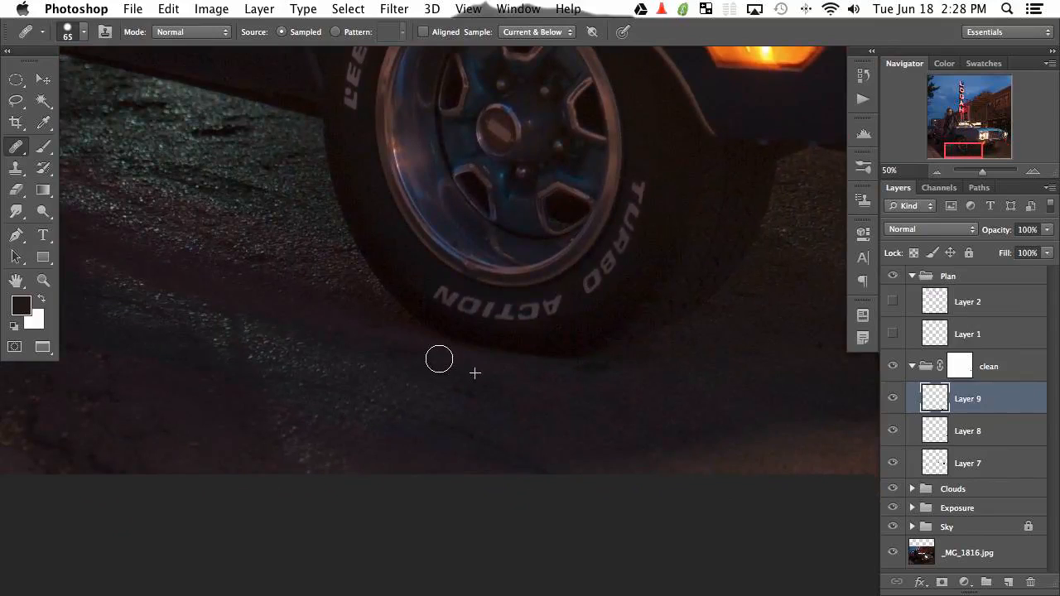
drag(397, 367, 516, 406)
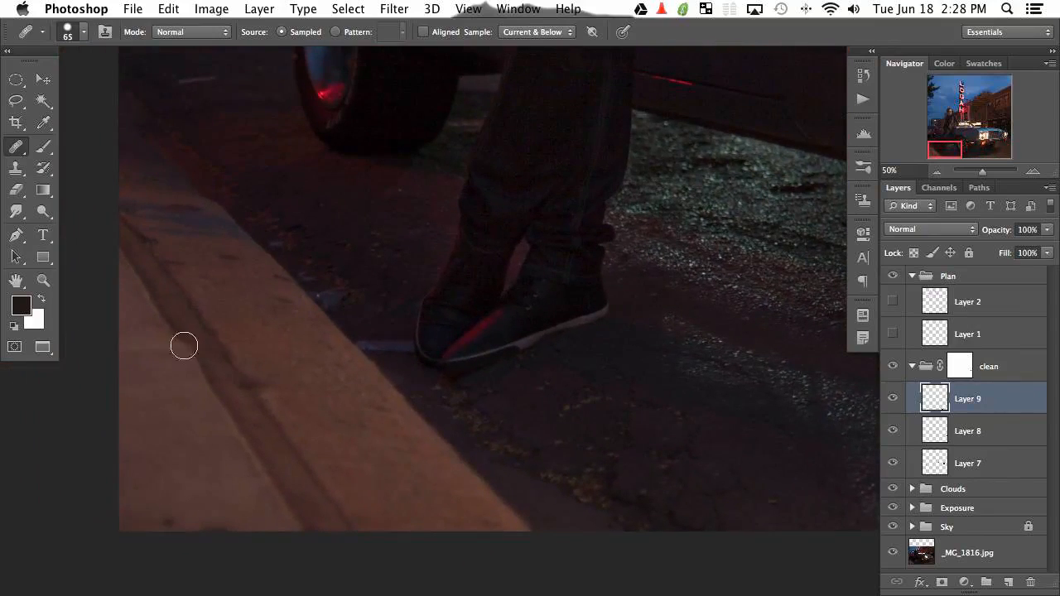
key(super+plus)
key(super+plus)
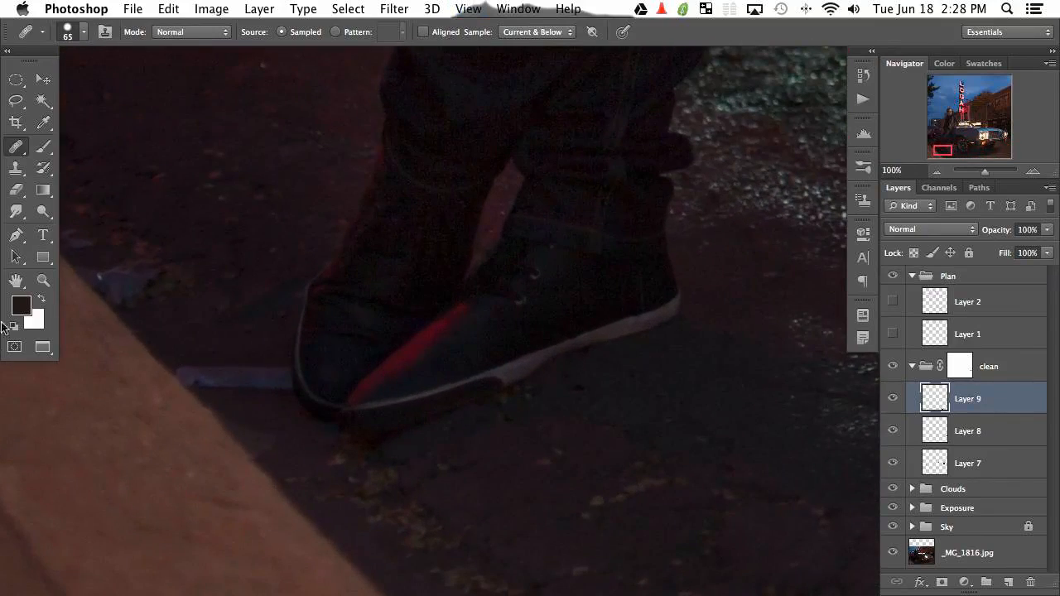
drag(319, 403, 389, 410)
mouse_move(379, 355)
mouse_down()
mouse_move(353, 362)
mouse_move(362, 354)
mouse_up()
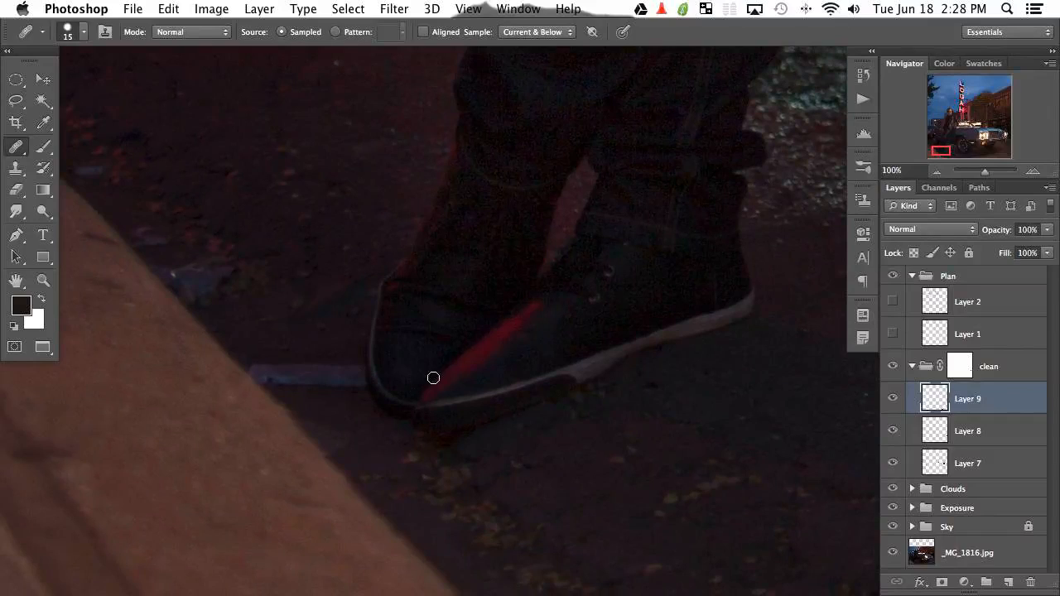
key(b)
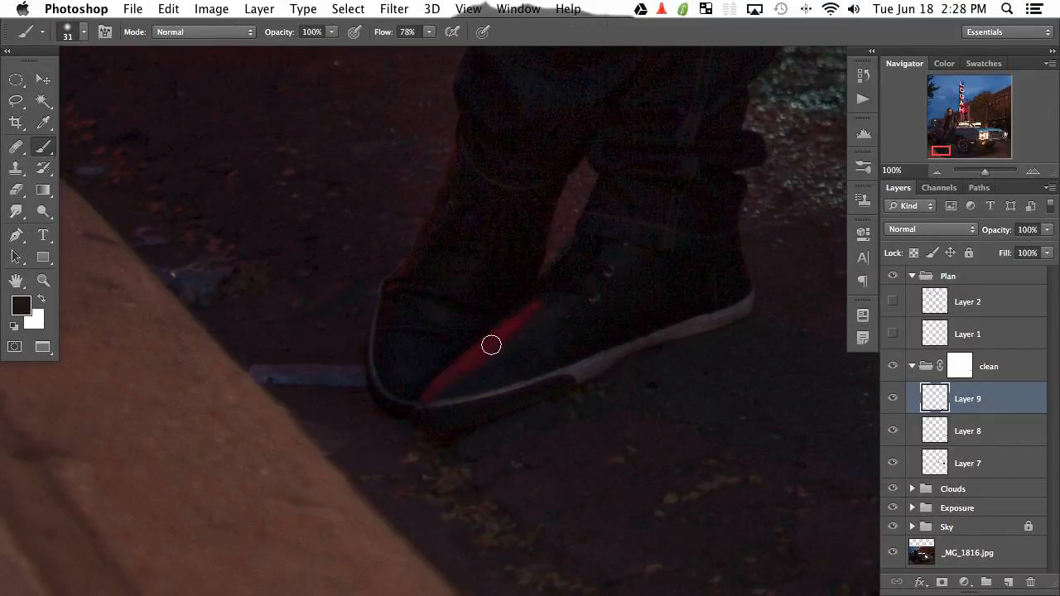
alt+click(493, 342)
drag(493, 341, 479, 350)
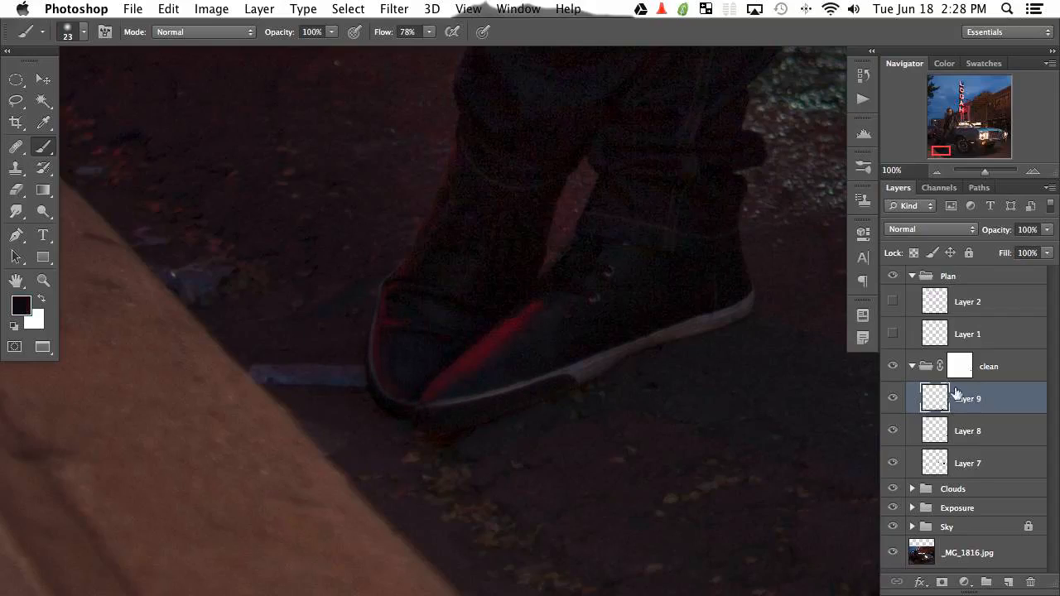
Compare the shoes with Layer 9 shown and hidden.
click(893, 399)
click(893, 399)
click(892, 399)
click(892, 399)
Refine the dark red rim light along the shoe's edge with a 21 px Brush, undoing a stray stroke.
drag(407, 280, 402, 284)
key(super+alt+z)
drag(416, 369, 491, 375)
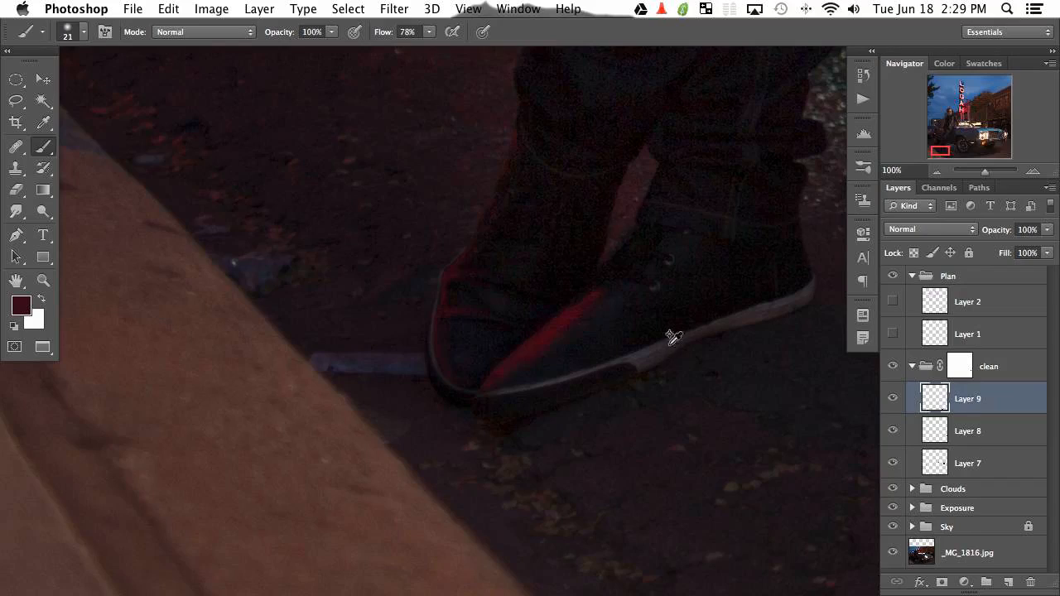
On a new layer, clone dark pavement over the pale strip of litter between the curb and the shoe with the Clone Stamp.
key(super+shift+alt+n)
key(s)
drag(367, 345, 367, 326)
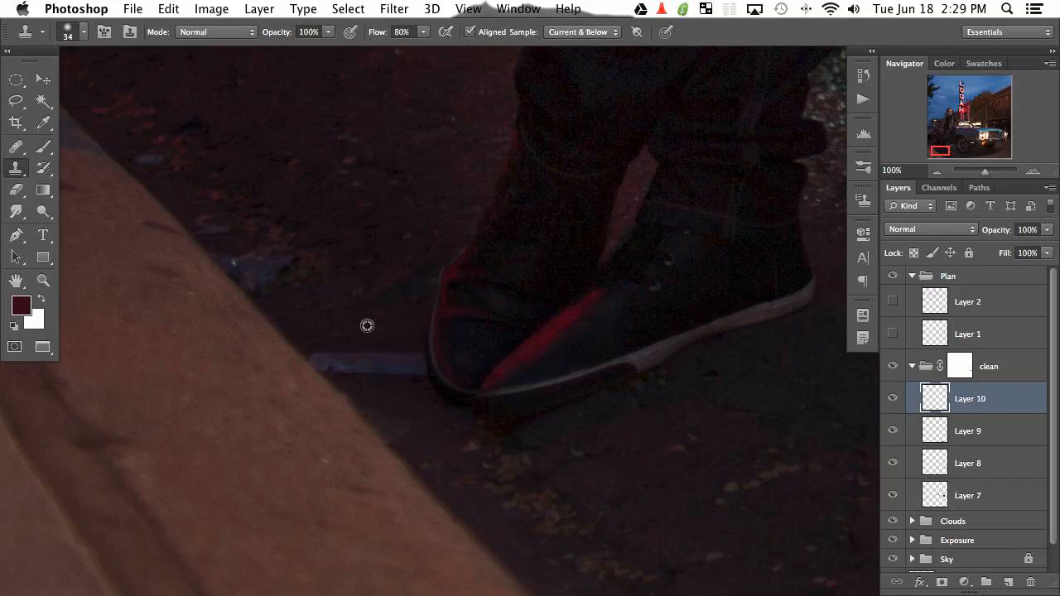
alt+click(356, 314)
mouse_move(336, 362)
mouse_down()
mouse_move(343, 316)
mouse_move(325, 305)
mouse_move(360, 306)
mouse_move(381, 329)
mouse_move(382, 283)
mouse_move(415, 383)
mouse_move(372, 357)
mouse_move(399, 310)
mouse_up()
alt+click(381, 284)
drag(359, 259, 456, 380)
drag(484, 293, 496, 295)
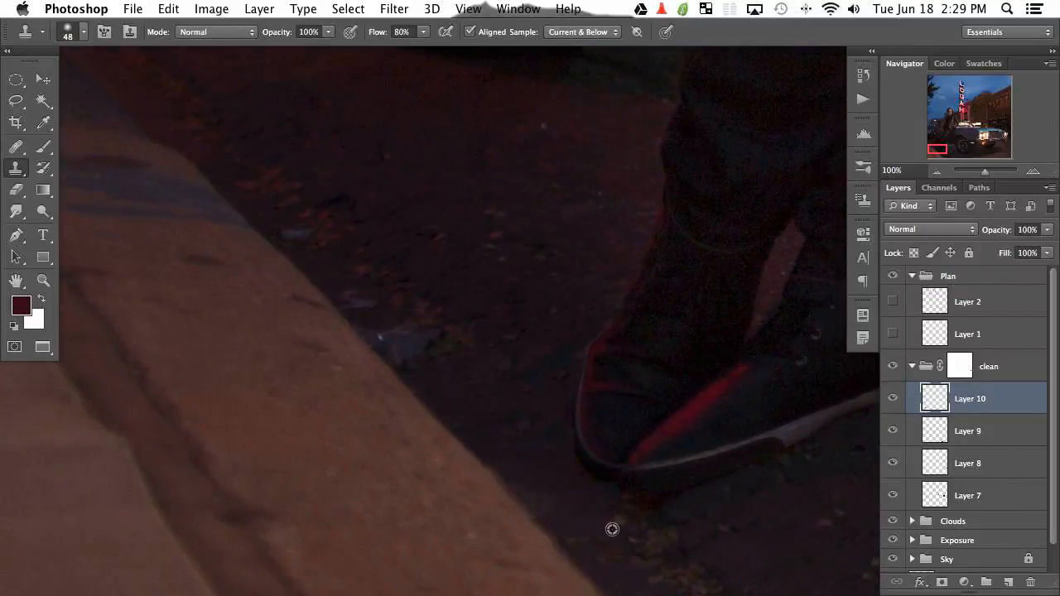
Clone dark pavement over the bluish litter and pale scraps along the curb's edge.
mouse_move(406, 355)
mouse_down()
mouse_move(386, 332)
mouse_move(414, 328)
mouse_move(419, 342)
mouse_move(468, 343)
mouse_up()
alt+click(322, 261)
mouse_move(368, 315)
mouse_down()
mouse_move(338, 301)
mouse_move(378, 300)
mouse_up()
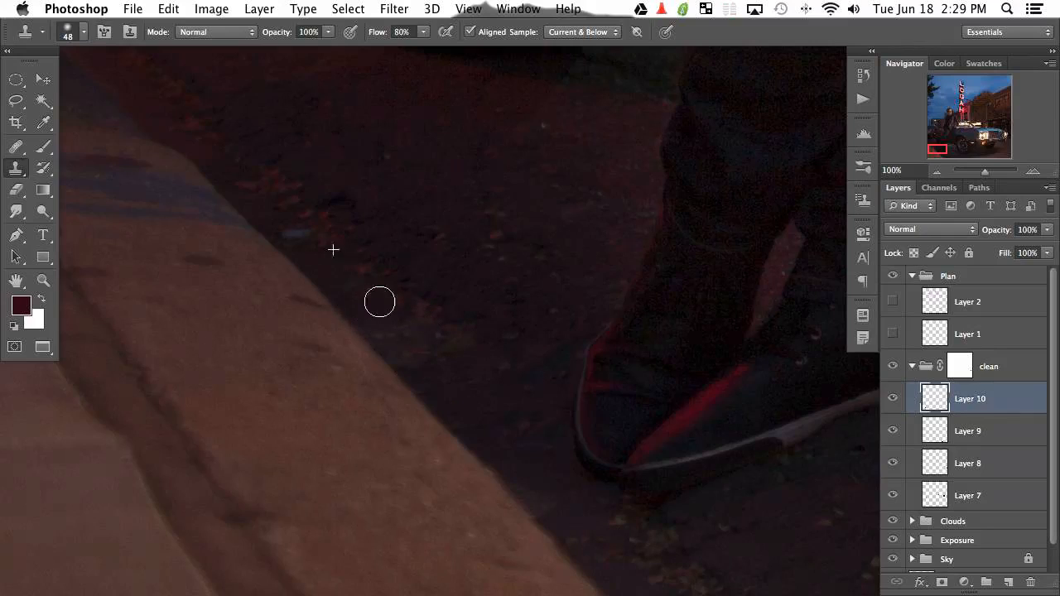
scroll(423, 346, up, 3)
drag(408, 347, 391, 341)
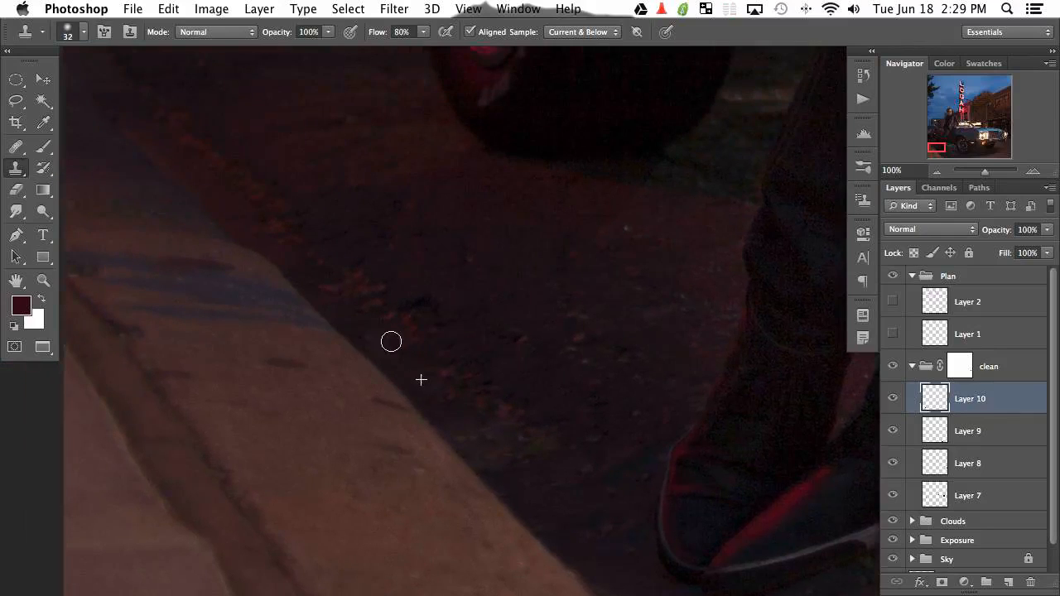
Clone surrounding asphalt over the pale streak on the road beside the rear wheel.
drag(447, 360, 610, 407)
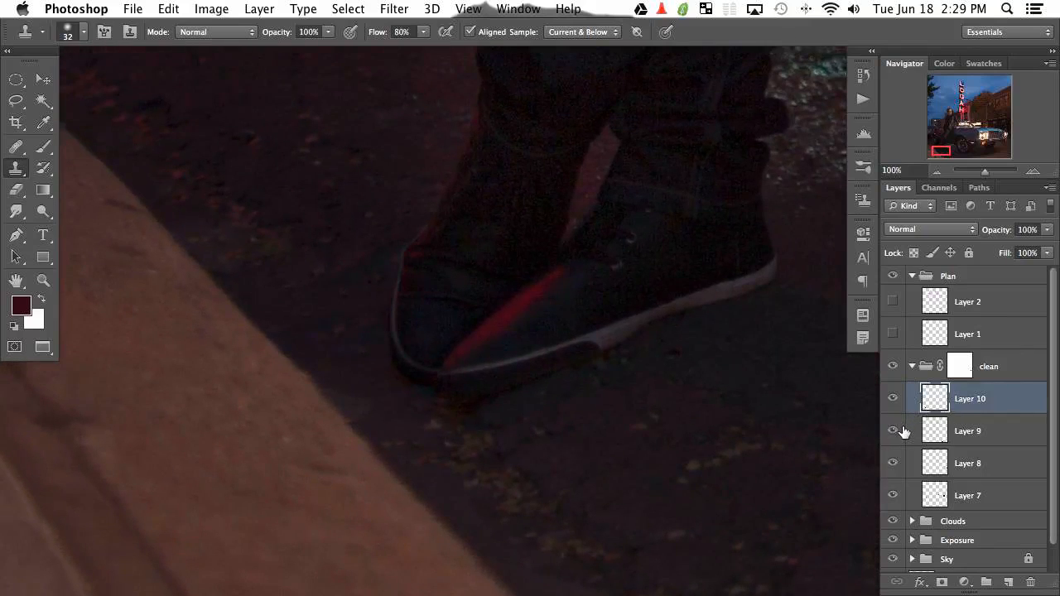
drag(426, 295, 489, 452)
drag(349, 235, 513, 447)
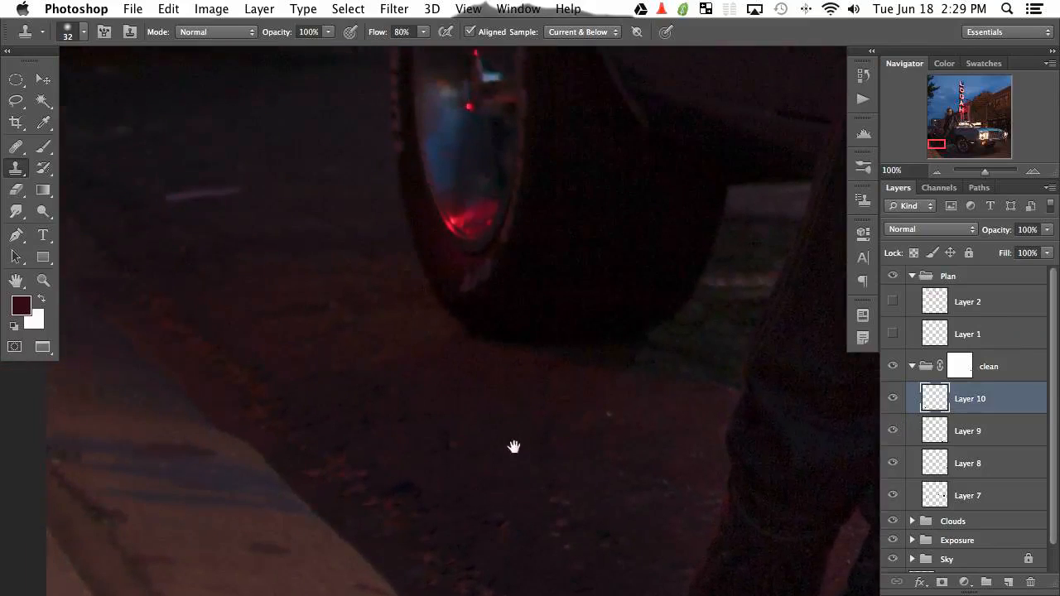
drag(404, 465, 632, 515)
drag(459, 217, 510, 319)
alt+click(477, 318)
drag(466, 353, 511, 344)
Clone glittering road texture over the dark patch under the car near the front tyre with a 66 px Clone Stamp.
mouse_move(779, 472)
mouse_down()
mouse_move(608, 449)
mouse_move(297, 292)
mouse_move(348, 339)
mouse_up()
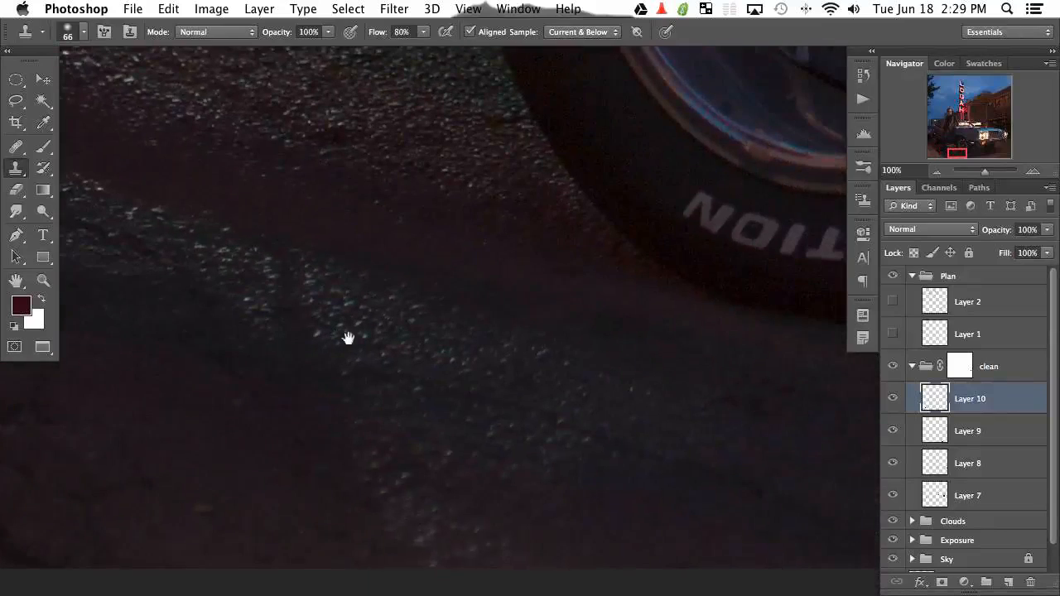
drag(365, 168, 455, 393)
alt+click(452, 342)
mouse_move(403, 369)
mouse_down()
mouse_move(436, 356)
mouse_move(440, 380)
mouse_move(465, 396)
mouse_move(460, 308)
mouse_move(414, 293)
mouse_move(489, 342)
mouse_move(489, 419)
mouse_move(500, 390)
mouse_up()
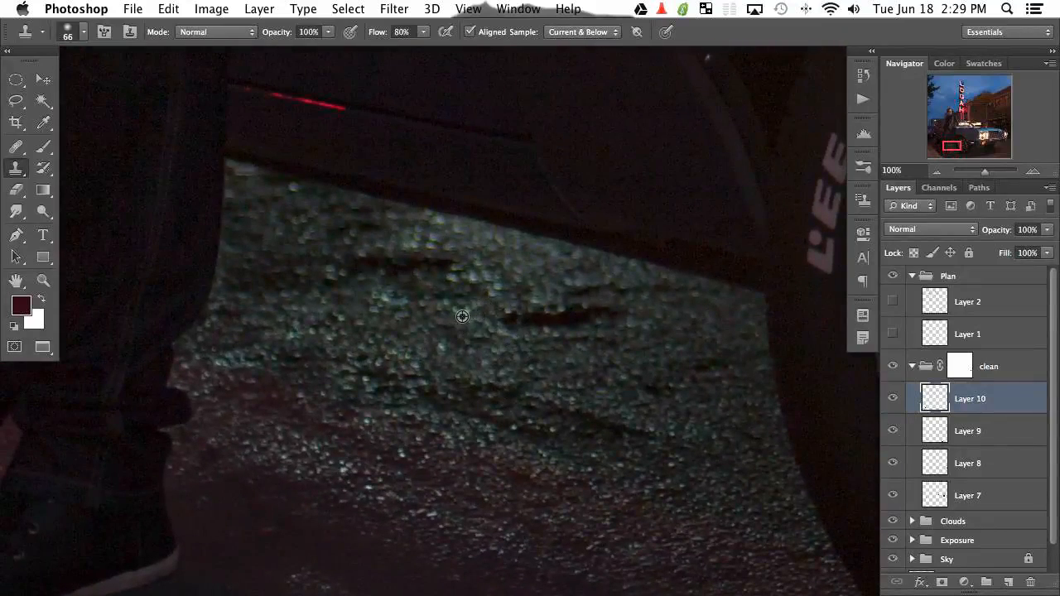
alt+click(536, 352)
mouse_move(497, 317)
mouse_down()
mouse_move(582, 309)
mouse_move(574, 322)
mouse_move(610, 320)
mouse_move(586, 324)
mouse_move(577, 292)
mouse_move(606, 286)
mouse_move(616, 298)
mouse_up()
alt+click(637, 346)
Clone glittering road texture over the dark patch nearer the man's leg with a 46 px Clone Stamp.
key(bracketleft)
key(bracketleft)
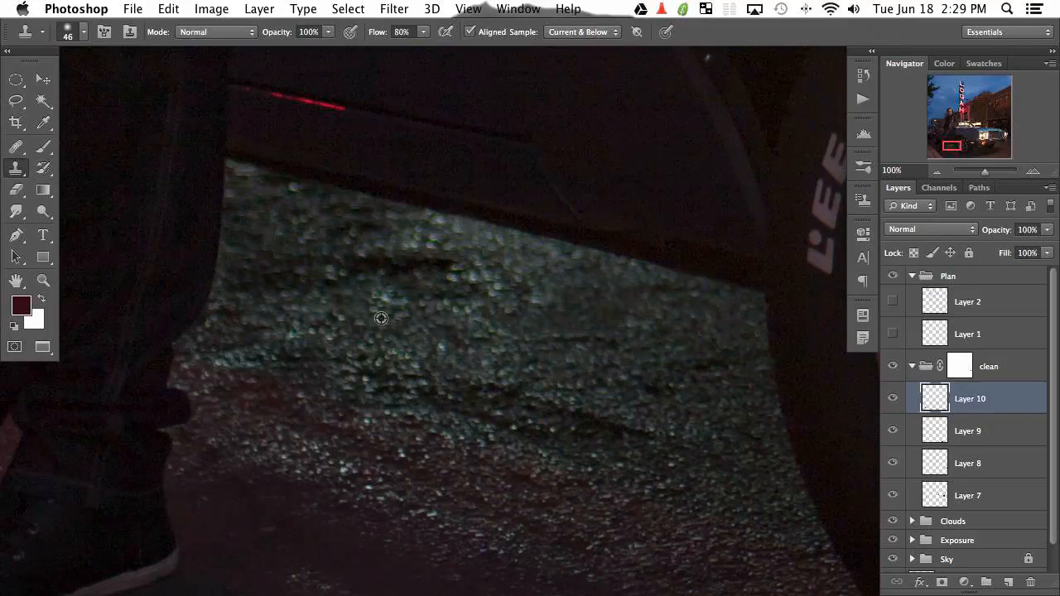
alt+click(377, 304)
drag(441, 266, 340, 268)
alt+click(398, 308)
mouse_move(300, 297)
mouse_down()
mouse_move(321, 299)
mouse_move(280, 291)
mouse_up()
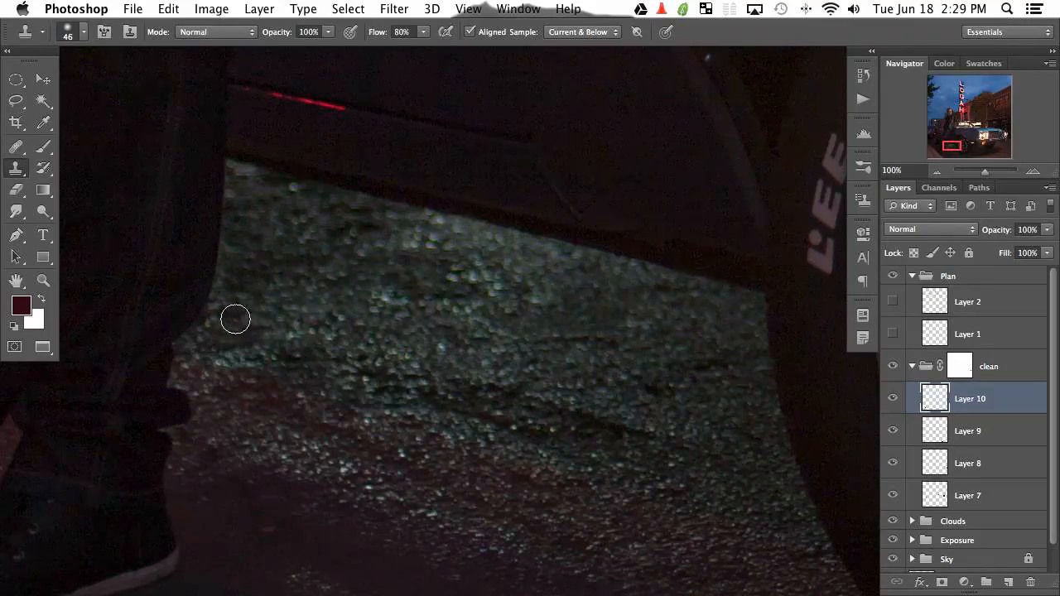
Clone glittering road texture over the dark patch right beside the man's trouser leg under the car.
drag(234, 319, 209, 320)
key(super+minus)
key(super+minus)
key(super+minus)
key(super+minus)
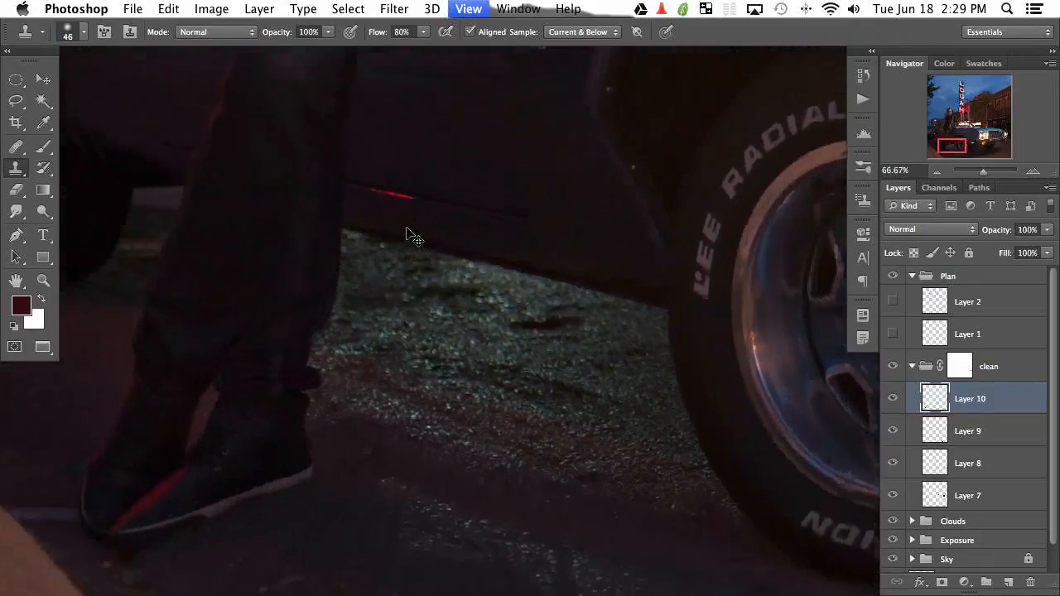
key(super+minus)
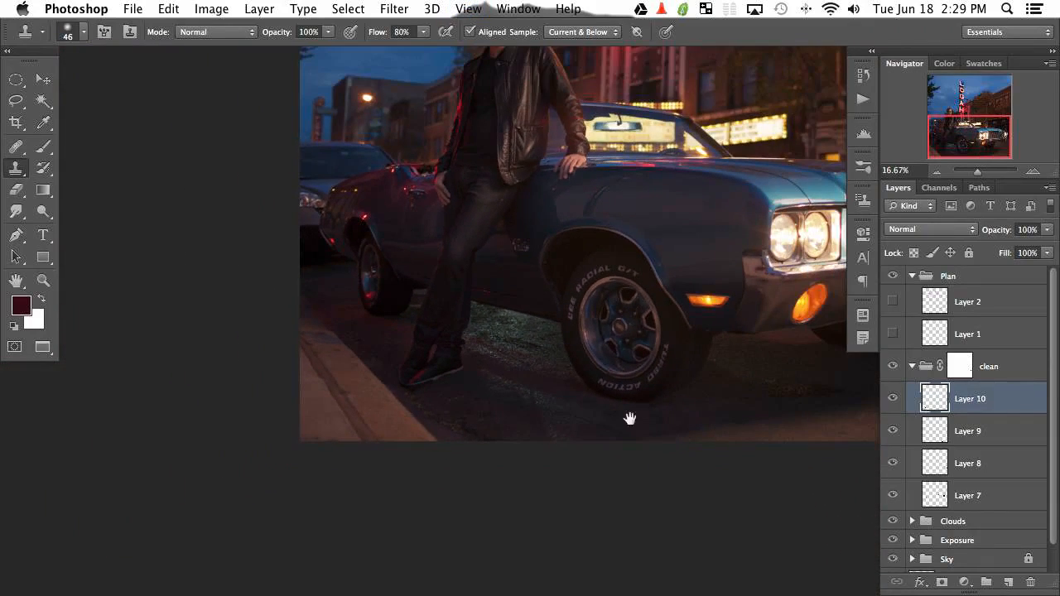
mouse_move(629, 418)
mouse_down()
mouse_move(478, 310)
mouse_move(440, 357)
mouse_move(460, 416)
mouse_move(597, 466)
mouse_move(590, 478)
mouse_move(591, 469)
mouse_up()
Heal the plan-marked specks on the fender and front wheel arch rim with a 48 px Healing Brush.
click(892, 333)
drag(543, 520, 522, 379)
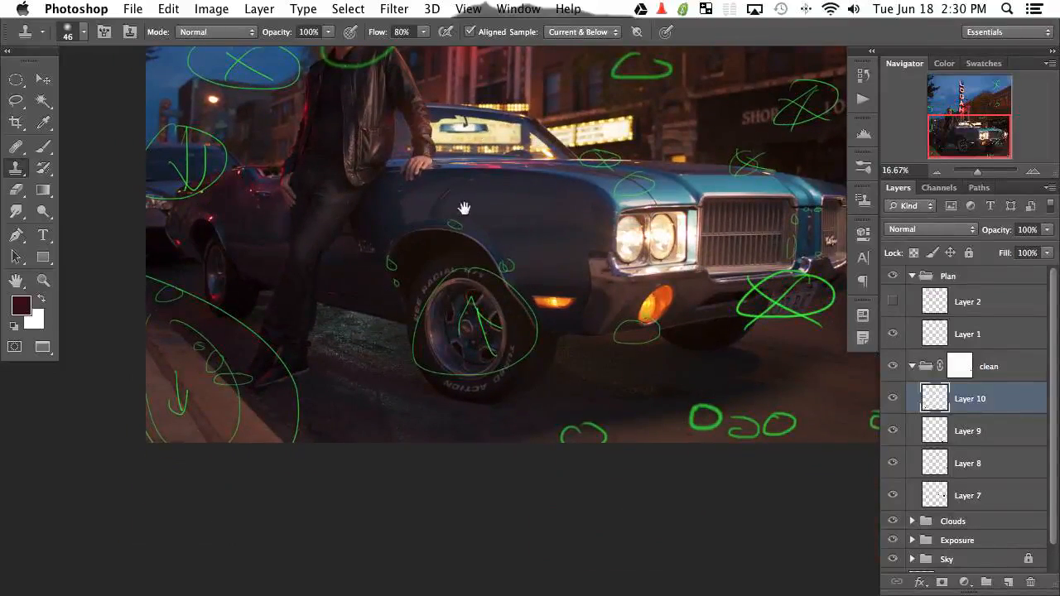
key(super+plus)
key(super+plus)
key(super+plus)
key(super+plus)
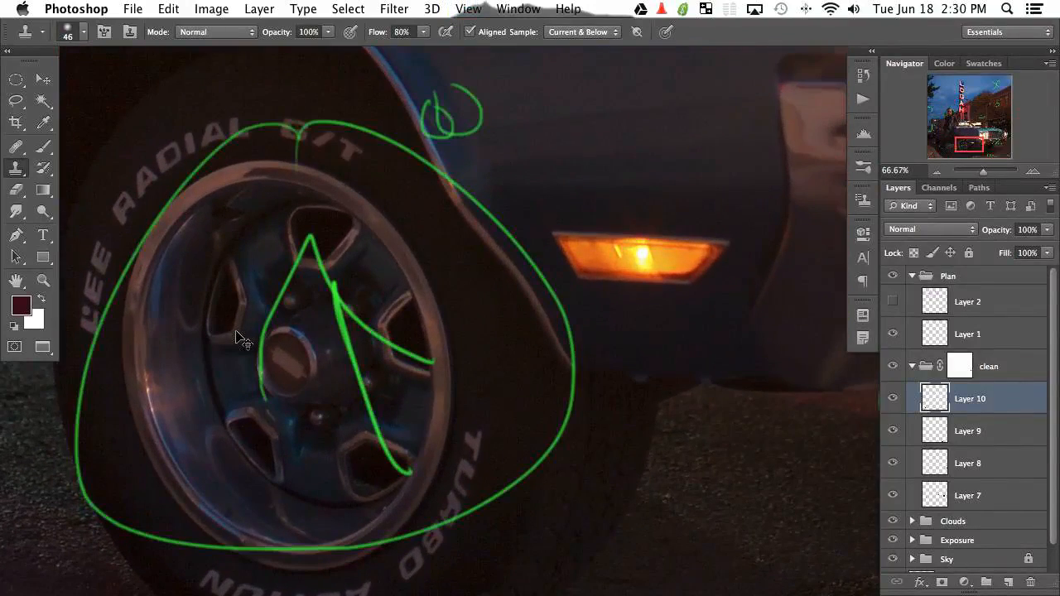
mouse_move(371, 218)
mouse_down()
mouse_move(587, 457)
mouse_move(579, 463)
mouse_up()
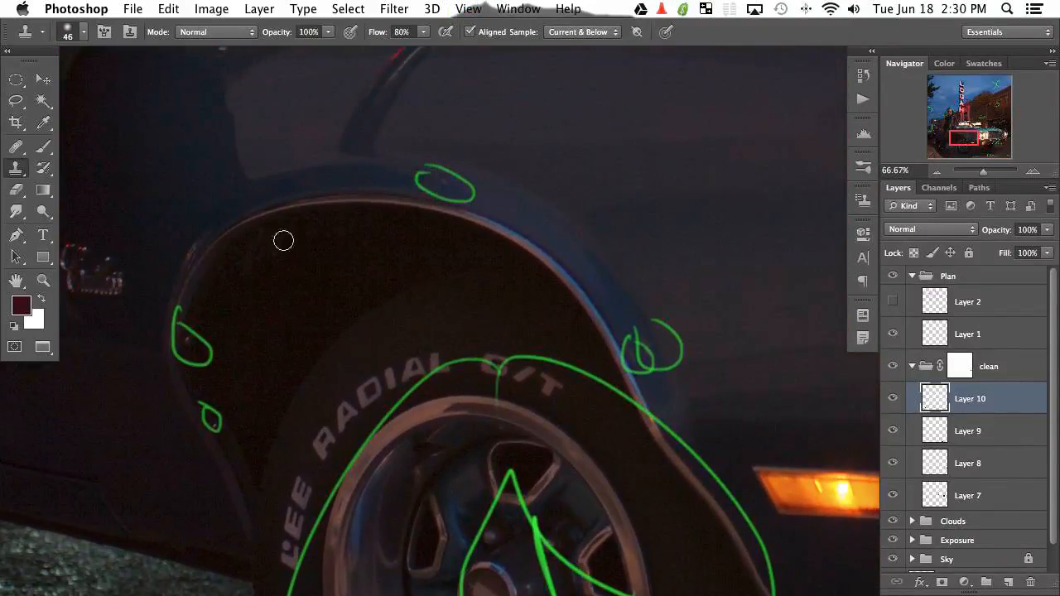
click(893, 334)
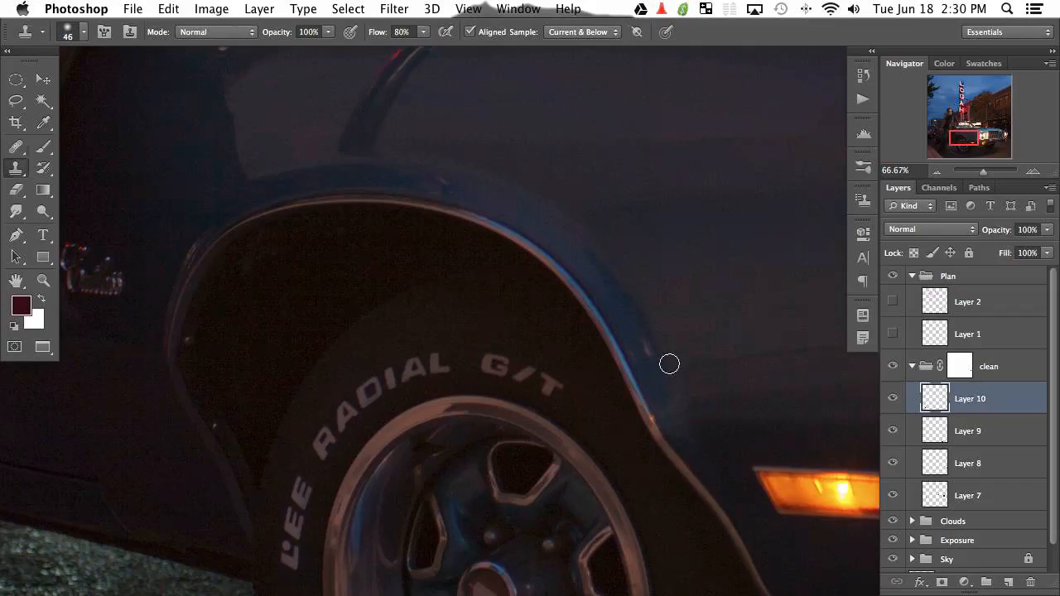
key(j)
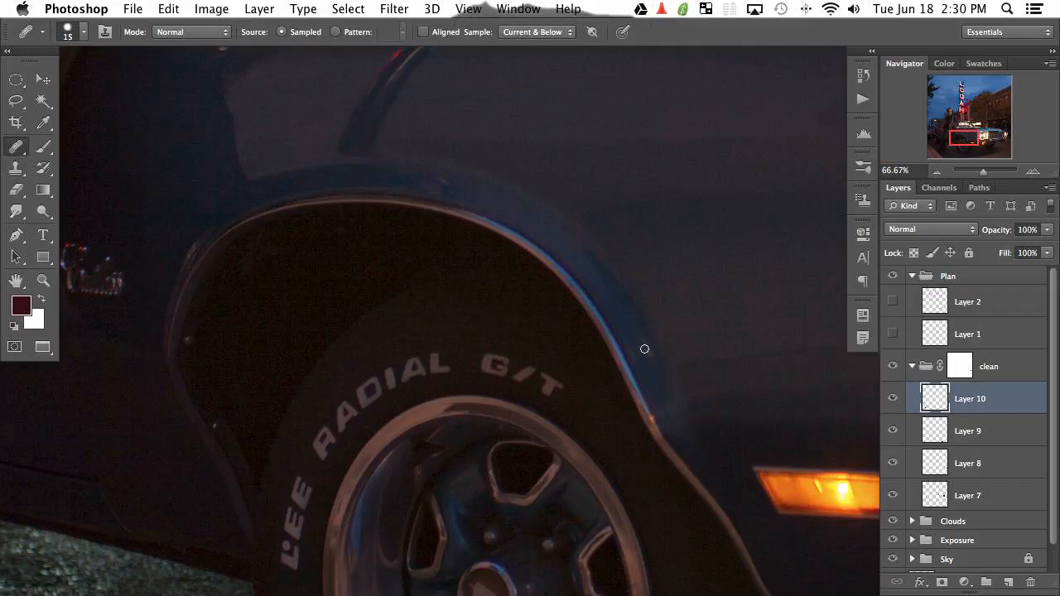
ctrl+alt+drag(676, 331, 692, 330)
drag(434, 191, 423, 191)
drag(195, 346, 189, 340)
Review the car, building and street against the green plan marks of Layer 1 for spots still needing cleanup.
key(super+minus)
key(super+minus)
key(super+minus)
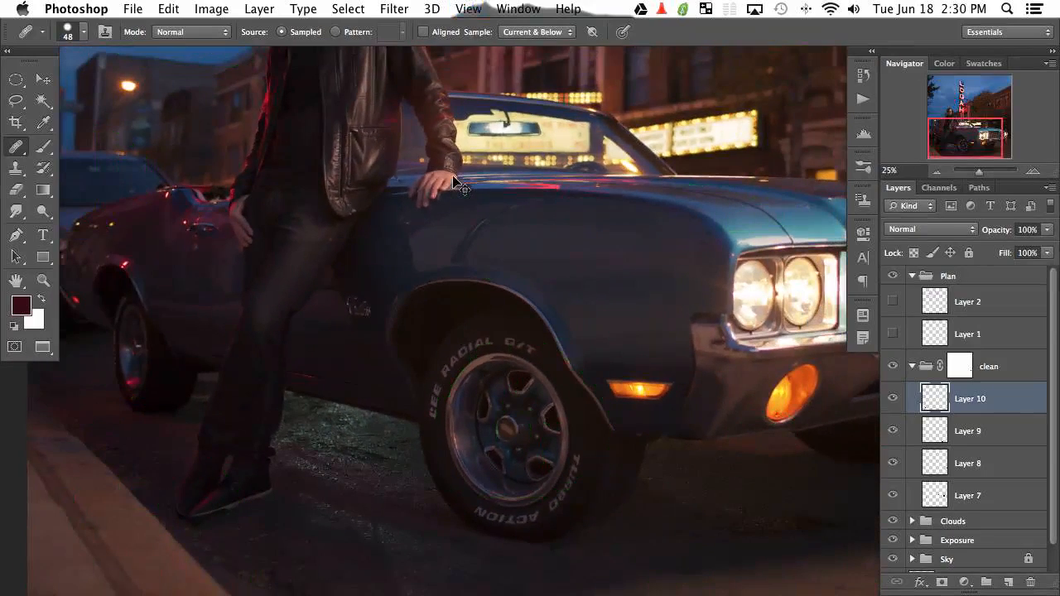
click(892, 335)
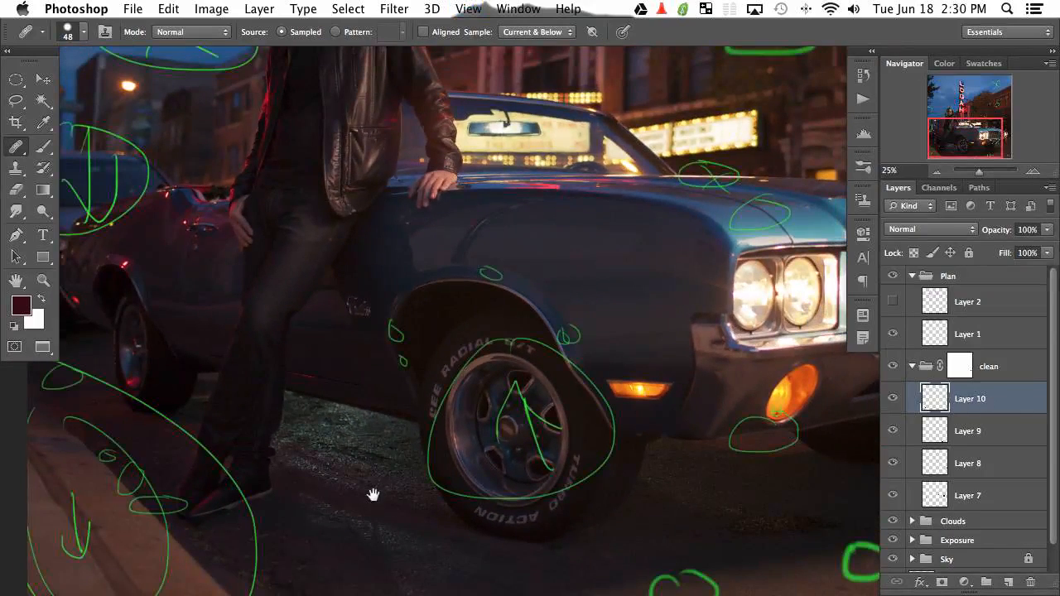
drag(373, 494, 688, 359)
mouse_move(344, 365)
mouse_down()
mouse_move(405, 492)
mouse_move(367, 544)
mouse_move(257, 452)
mouse_move(176, 491)
mouse_up()
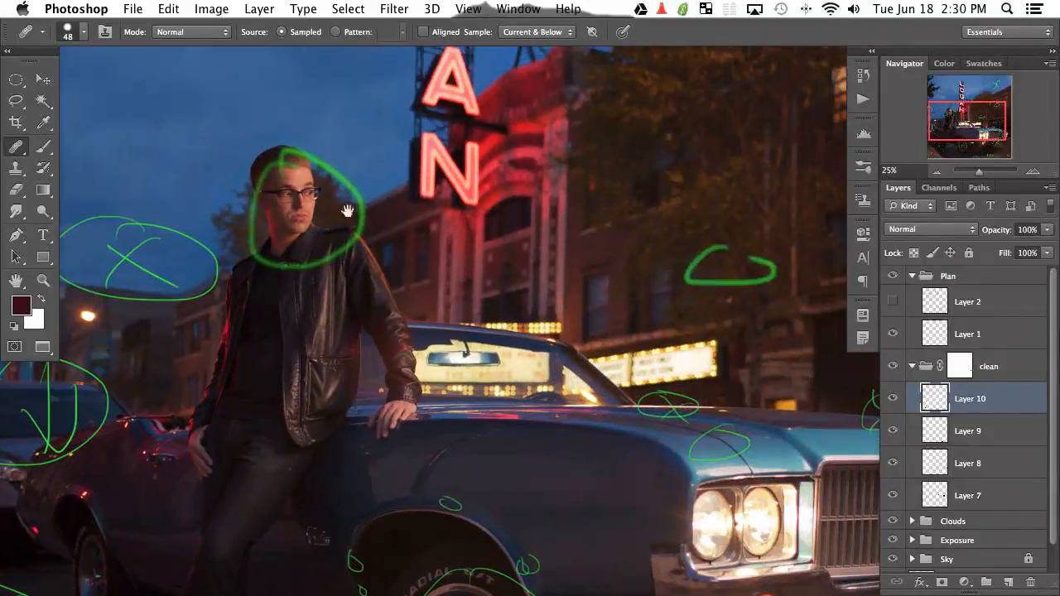
mouse_move(724, 393)
mouse_down()
mouse_move(665, 362)
mouse_move(367, 340)
mouse_up()
drag(434, 284, 437, 355)
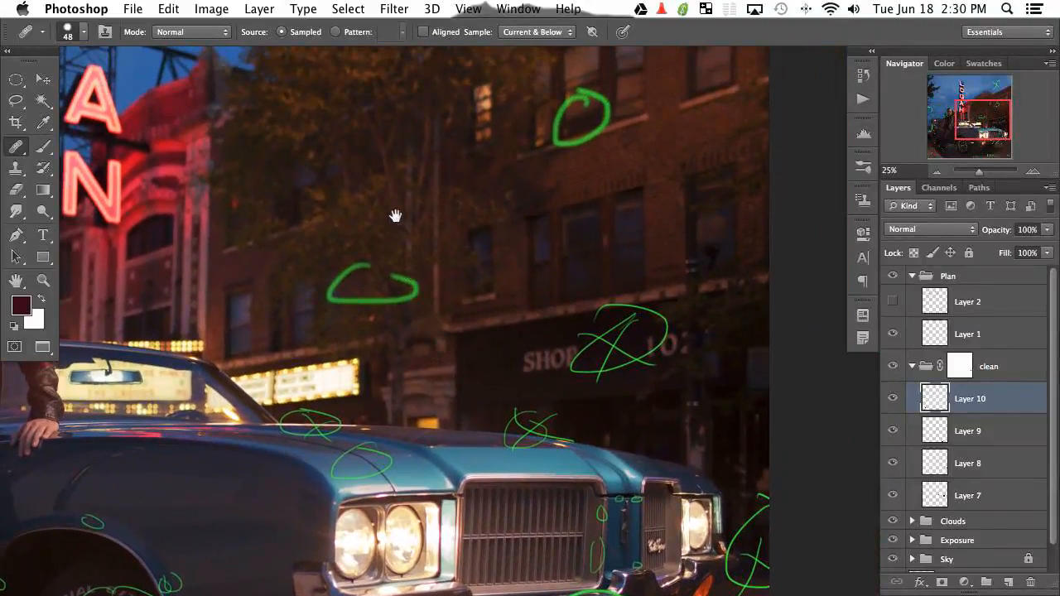
drag(366, 487, 218, 407)
mouse_move(453, 324)
mouse_down()
mouse_move(454, 517)
mouse_move(497, 218)
mouse_up()
drag(495, 427, 474, 290)
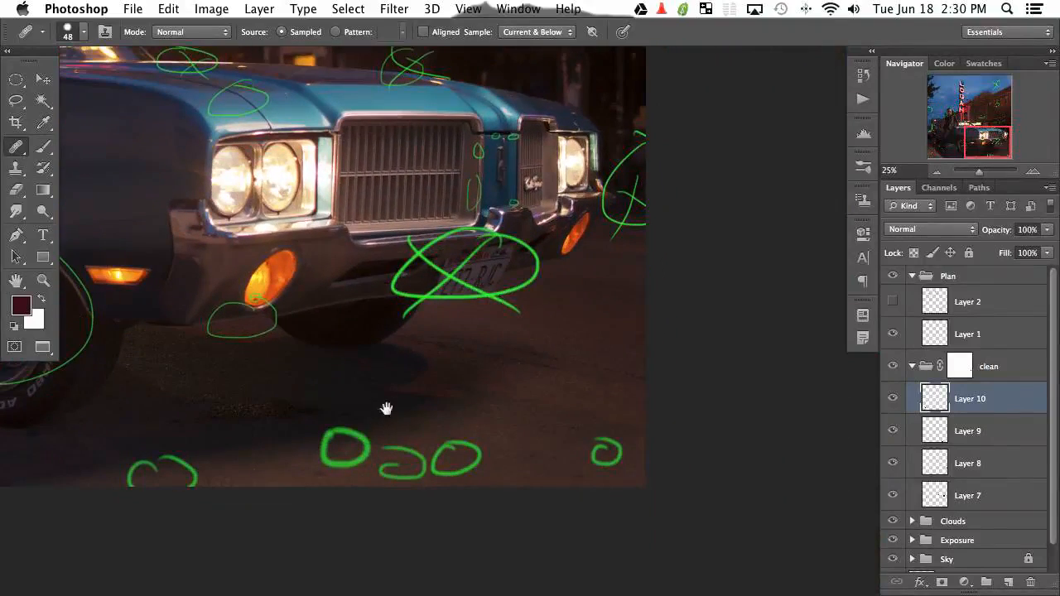
drag(385, 408, 698, 367)
mouse_move(525, 315)
mouse_down()
mouse_move(241, 404)
mouse_move(561, 322)
mouse_up()
mouse_move(671, 357)
mouse_down()
mouse_move(842, 315)
mouse_move(872, 408)
mouse_move(402, 372)
mouse_up()
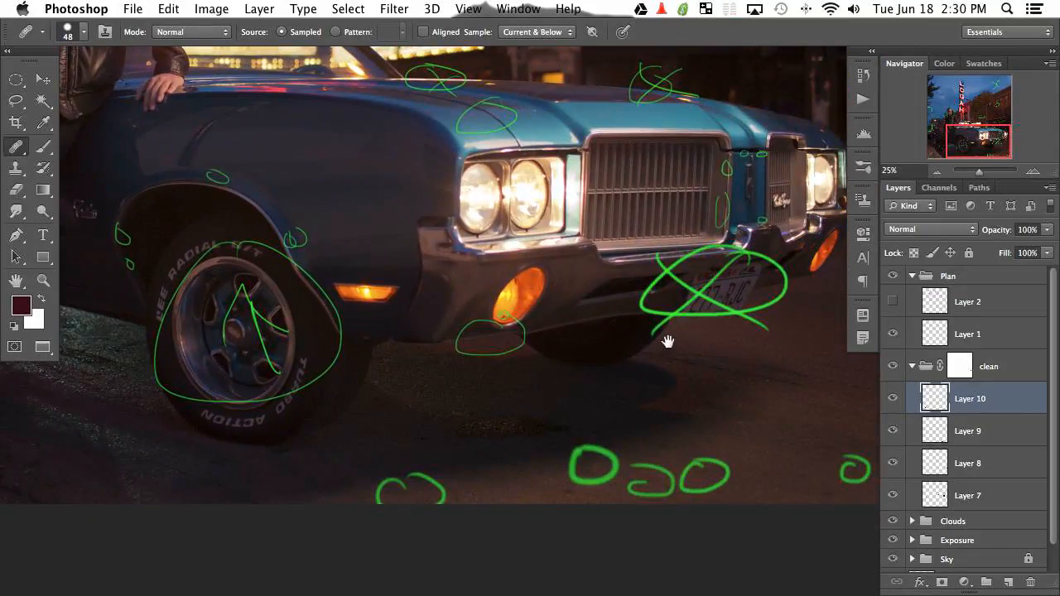
drag(663, 342, 566, 367)
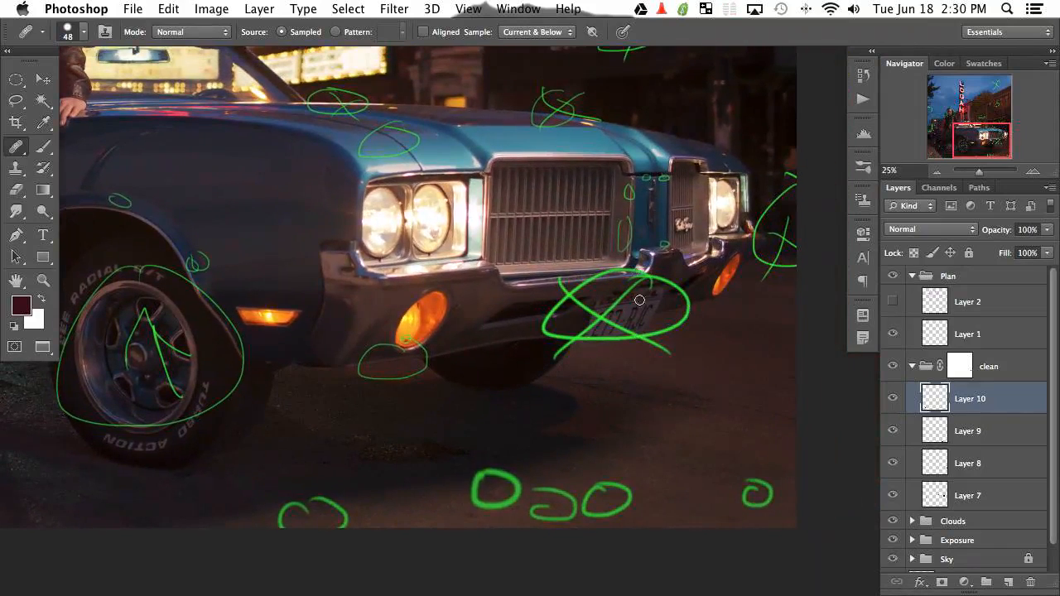
drag(291, 324, 511, 227)
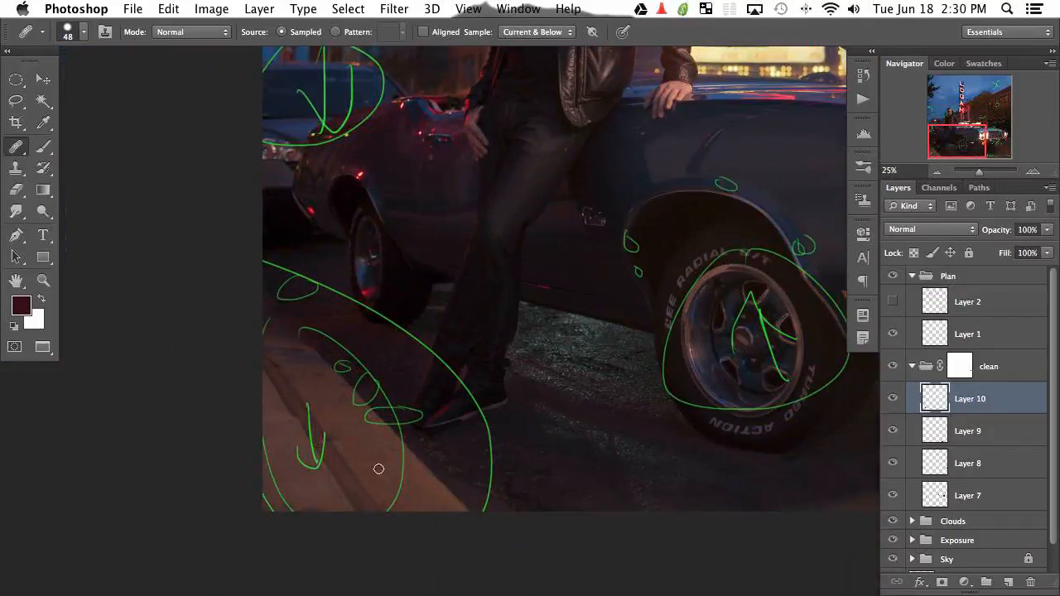
click(892, 335)
drag(723, 433, 530, 374)
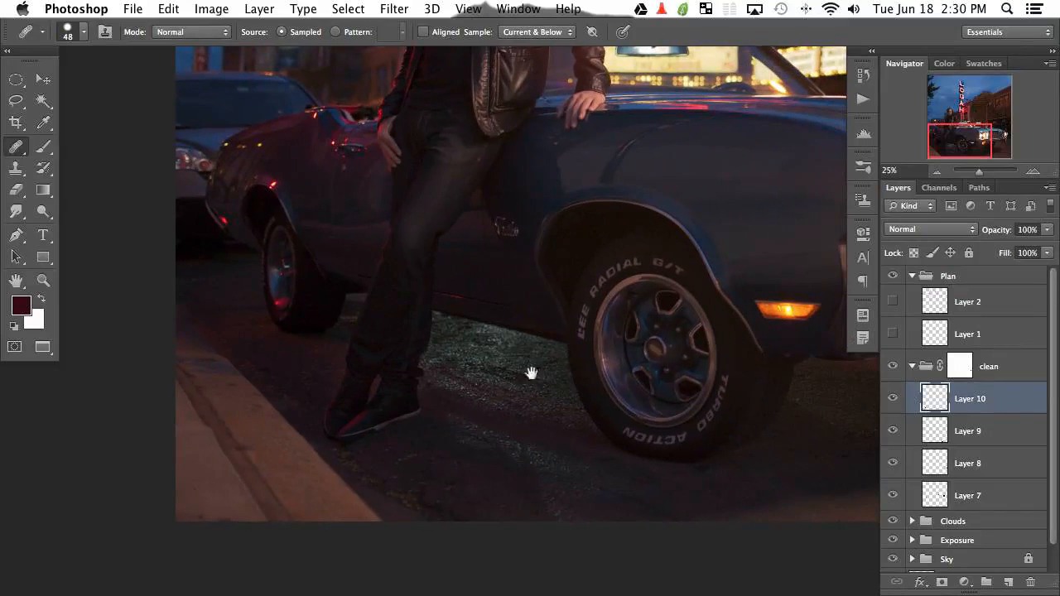
Compare the whole photo with and without the clean group to judge the retouching.
key(super+minus)
key(super+minus)
key(super+minus)
key(super+equal)
key(super+equal)
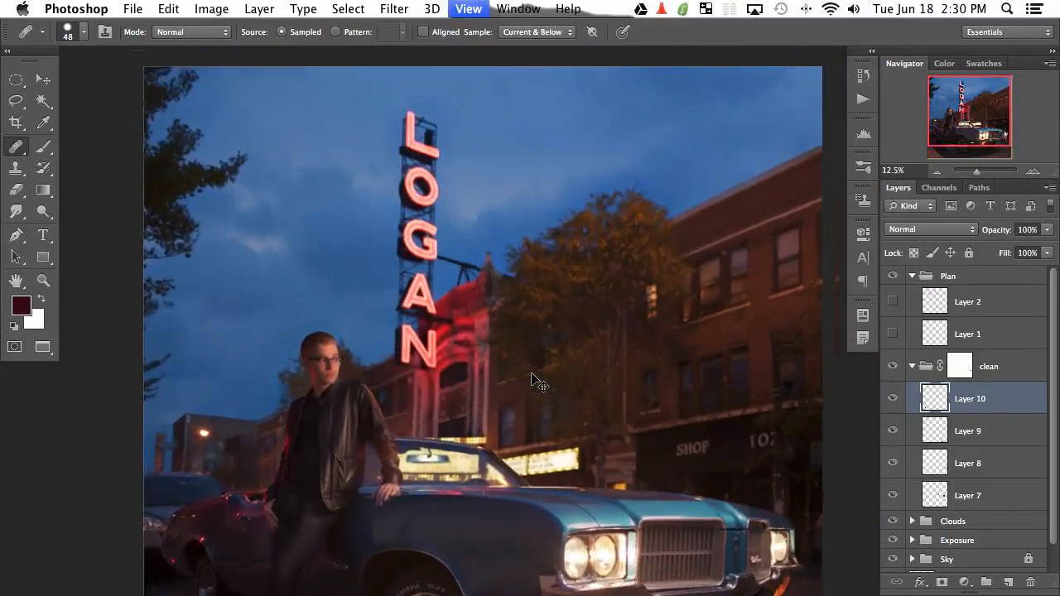
drag(207, 355, 219, 142)
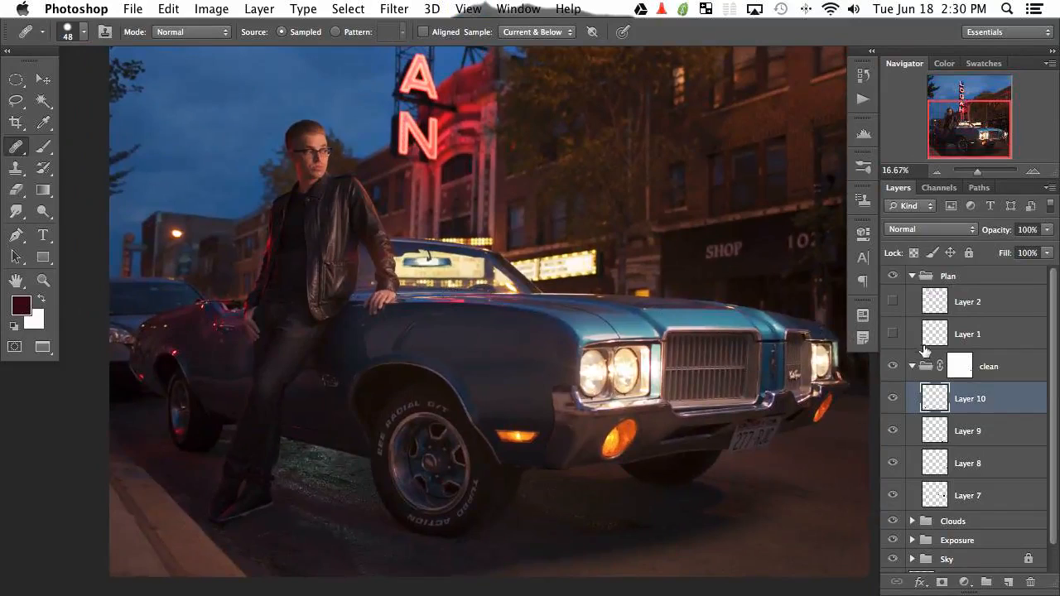
click(891, 366)
click(890, 367)
click(890, 367)
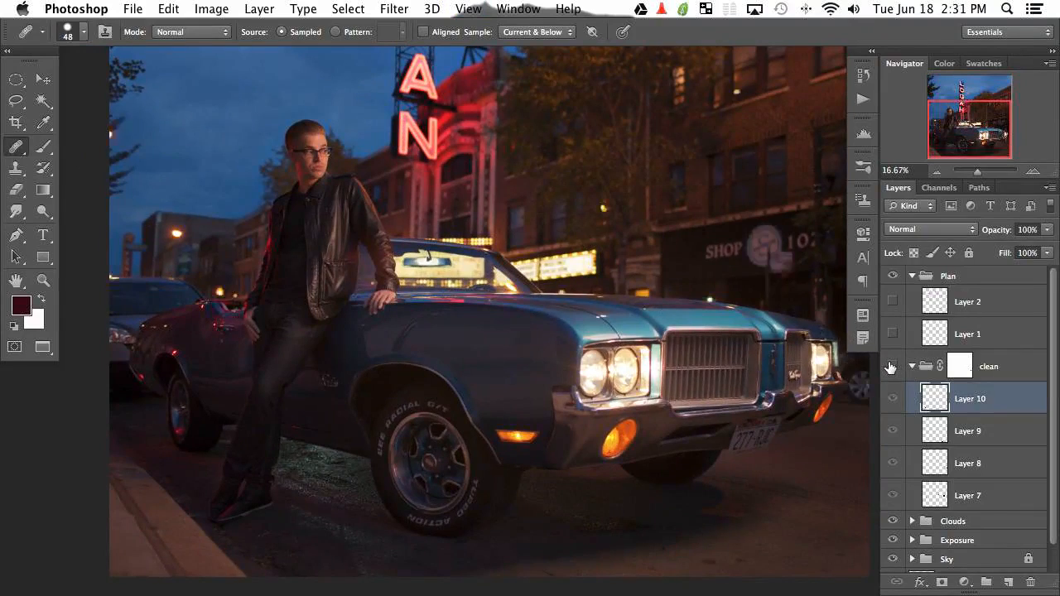
click(891, 367)
click(891, 366)
click(891, 367)
click(891, 367)
click(889, 368)
click(890, 368)
click(890, 368)
click(891, 368)
click(890, 368)
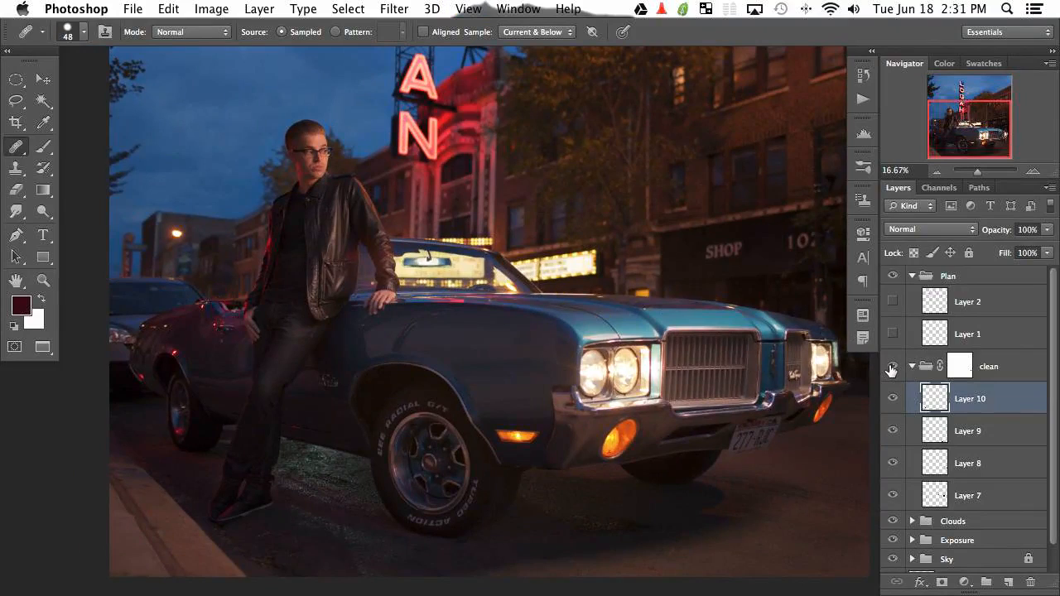
click(891, 369)
click(890, 367)
click(890, 368)
click(890, 368)
click(890, 368)
click(890, 370)
Add a new empty layer above Layer 10 in the clean group, inspect the group's mask, and make the new layer active for the licence plate.
key(super+alt+shift+n)
key(super+equal)
key(super+equal)
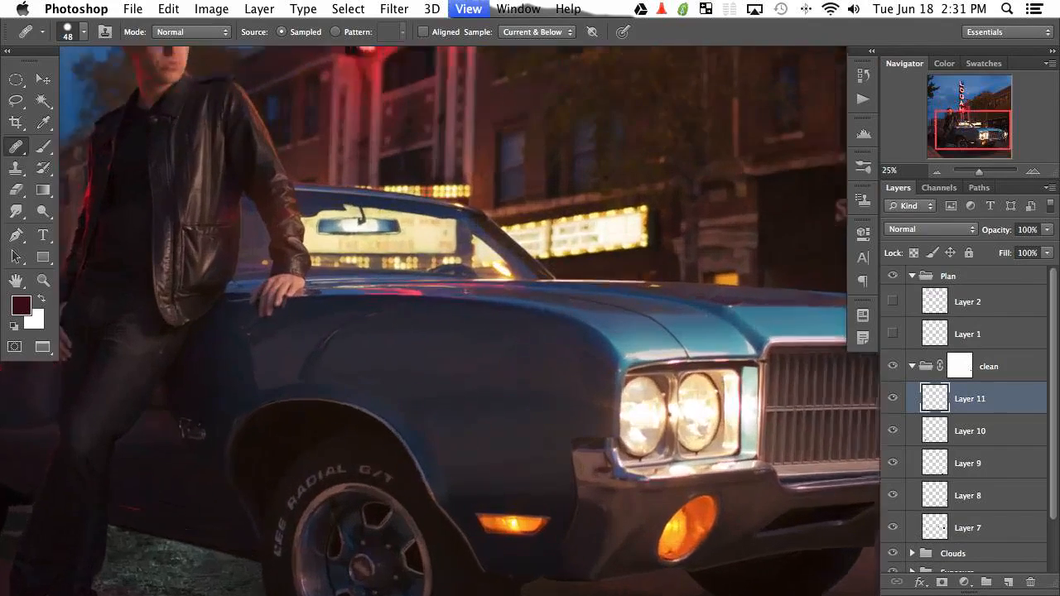
drag(696, 478, 342, 297)
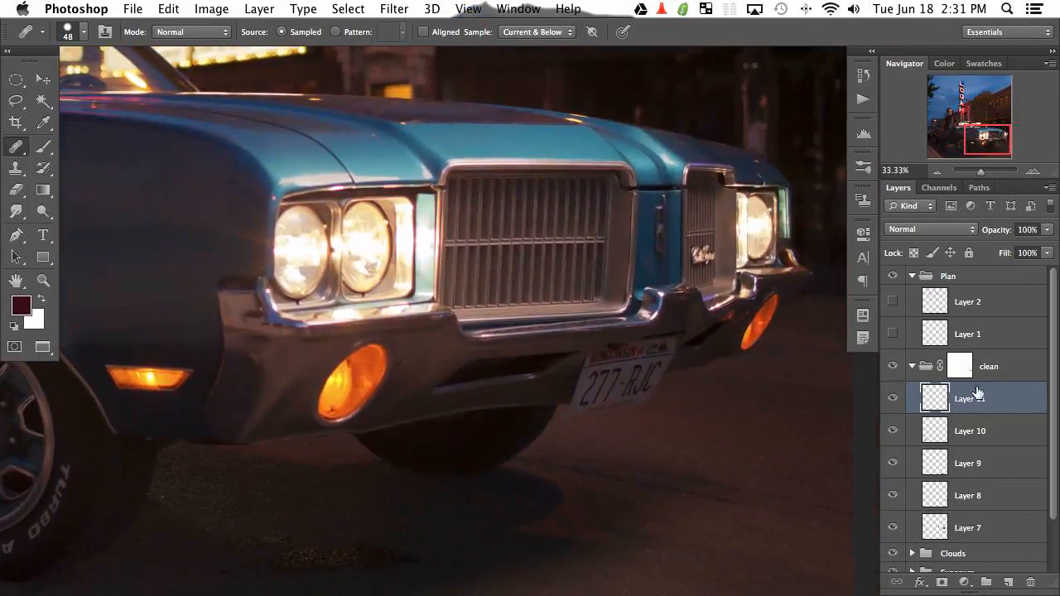
alt+click(958, 368)
alt+click(959, 369)
drag(759, 459, 724, 424)
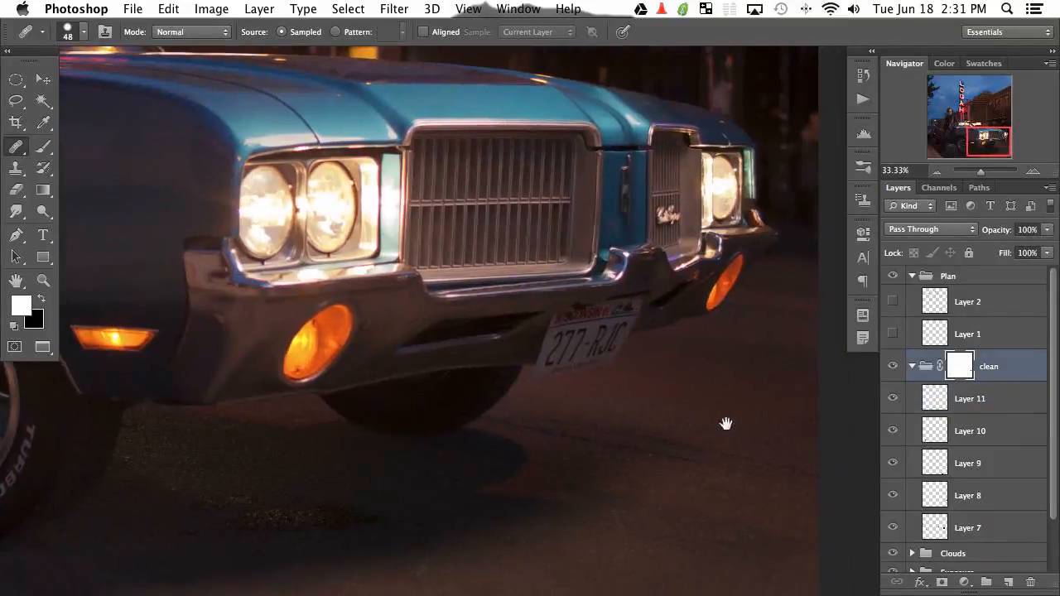
click(977, 397)
key(super+equal)
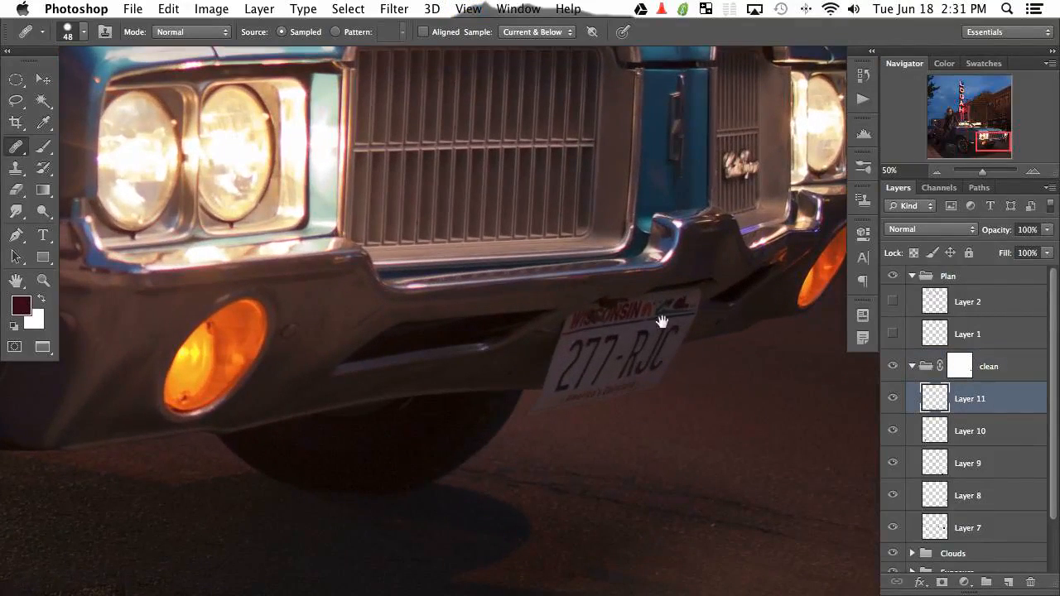
mouse_move(662, 321)
mouse_down()
mouse_move(603, 405)
mouse_move(549, 416)
mouse_up()
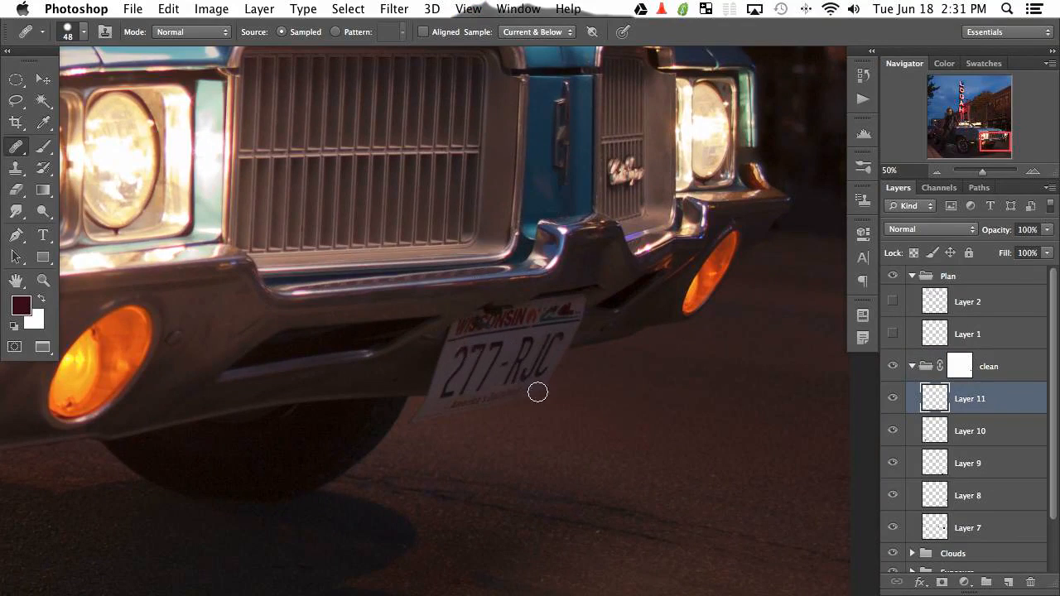
Trace a Pen path from the shadowed tyre along the bumper's lower edge across the licence plate, and refine the anchor on the plate.
key(p)
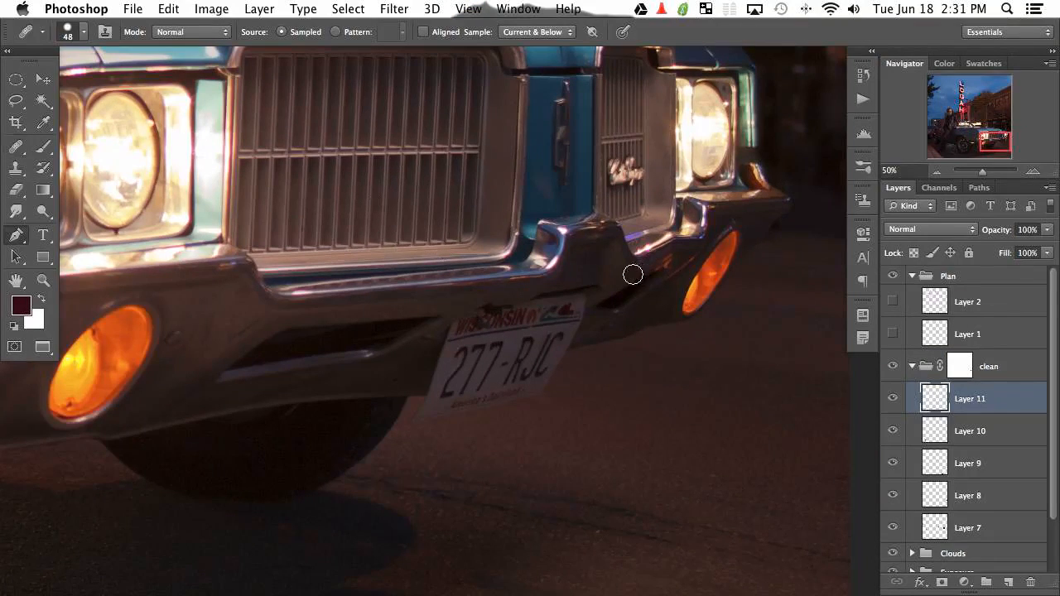
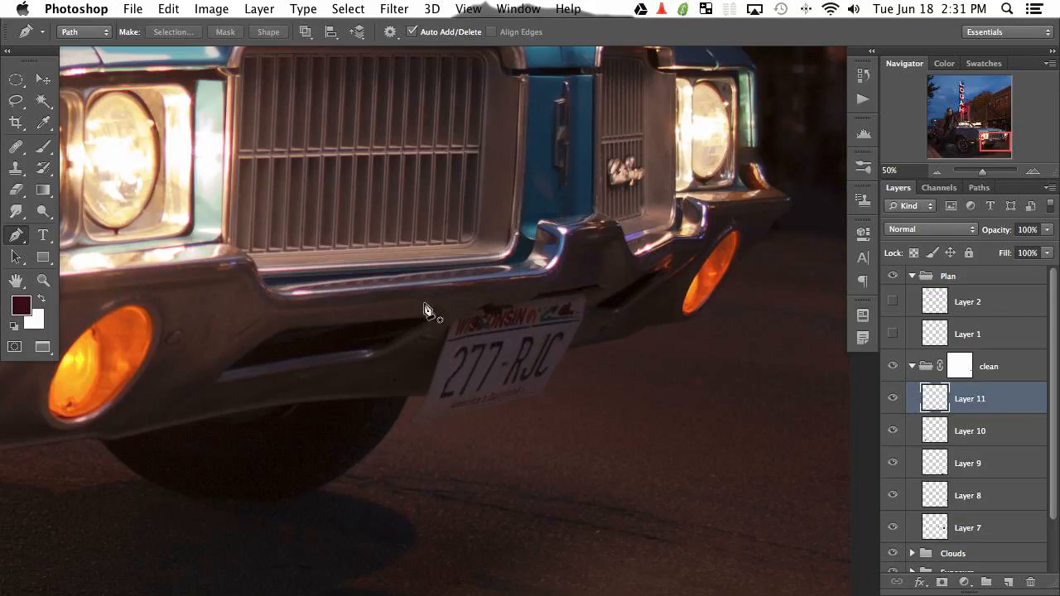
scroll(473, 373, down, 3)
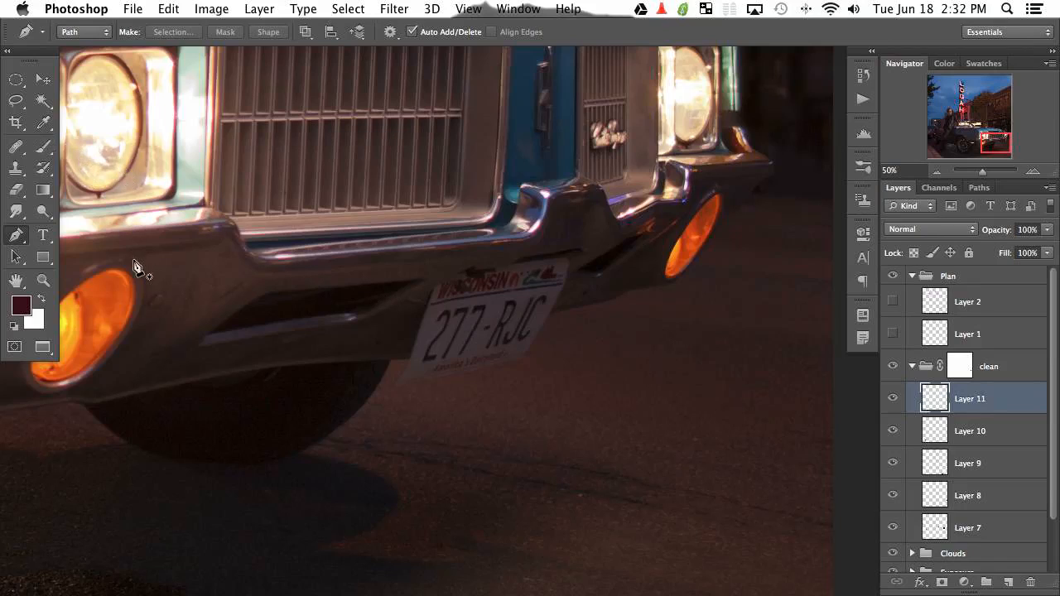
key(super+plus)
drag(361, 353, 386, 329)
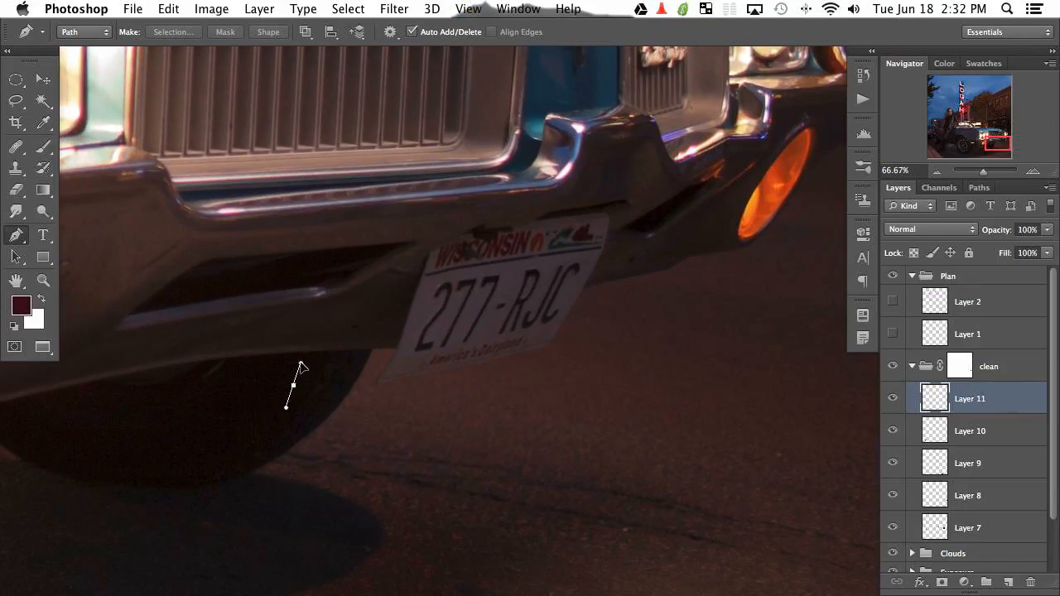
key(super+z)
drag(290, 375, 292, 373)
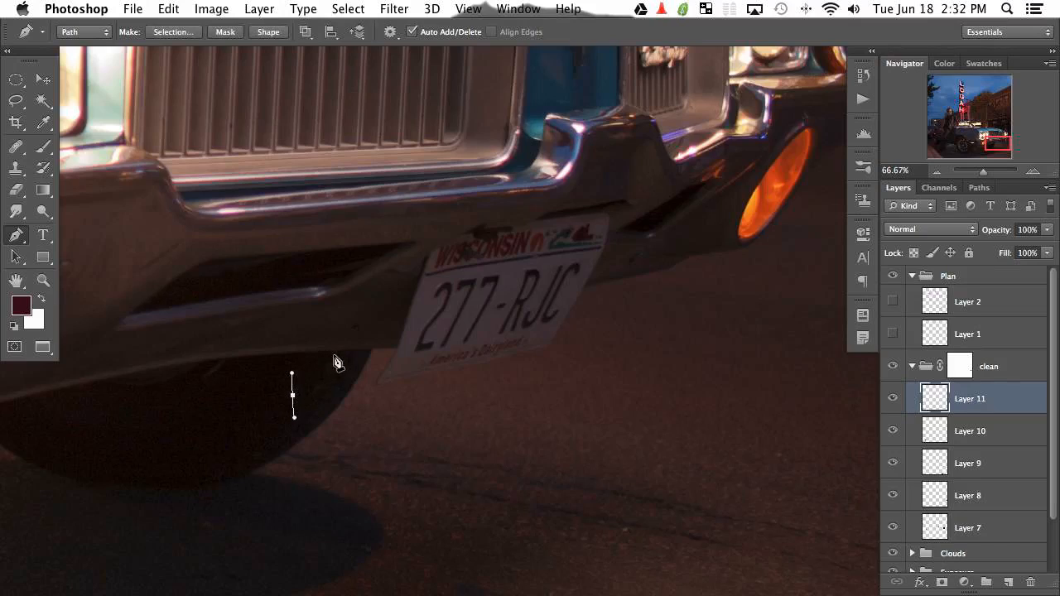
drag(351, 350, 389, 349)
drag(477, 340, 523, 315)
drag(618, 282, 650, 274)
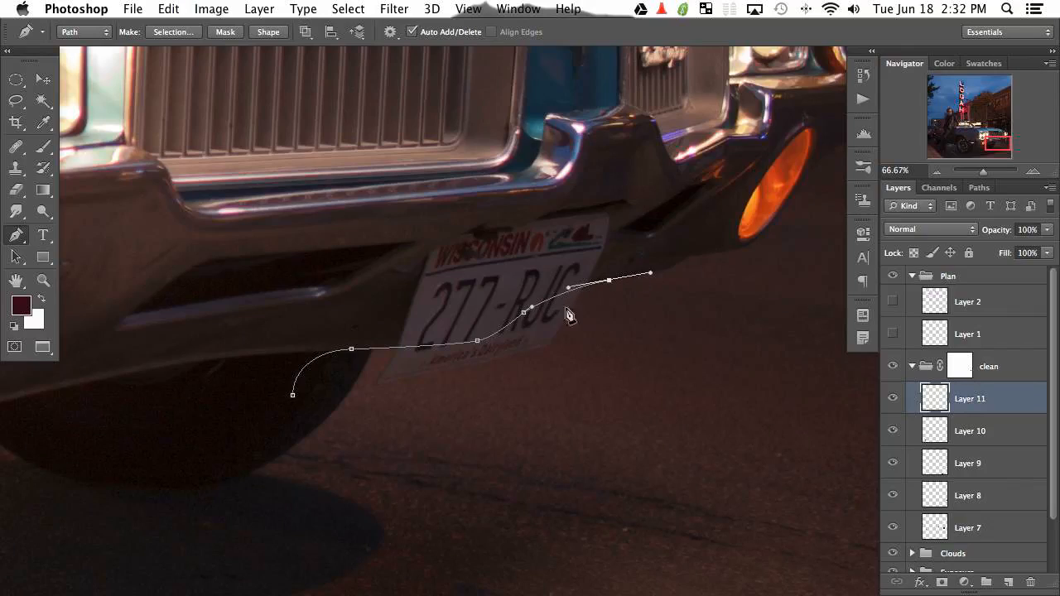
ctrl+click(478, 342)
mouse_move(478, 343)
mouse_down()
mouse_move(461, 342)
mouse_move(489, 339)
mouse_up()
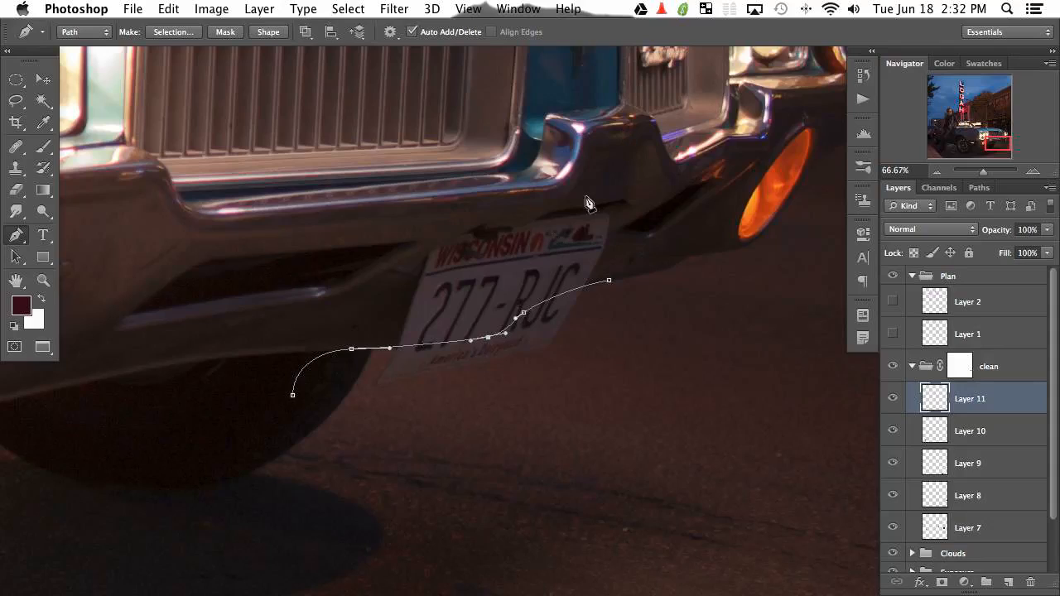
Close the Pen path around the road below the bumper and convert it to a new anti-aliased selection with 0.7 px feather.
click(669, 329)
drag(463, 508, 433, 510)
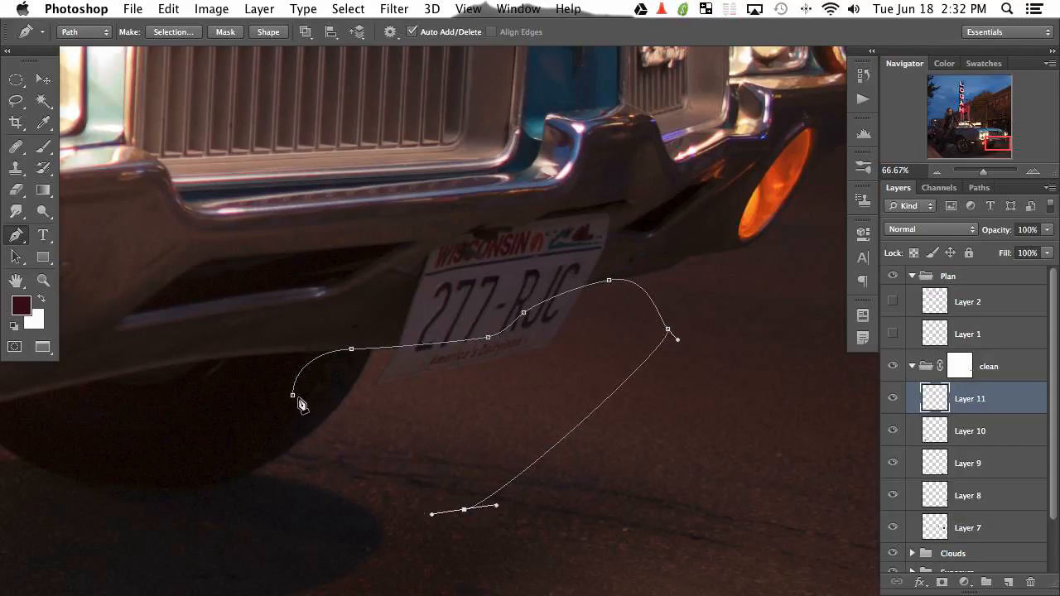
click(294, 397)
right_click(582, 327)
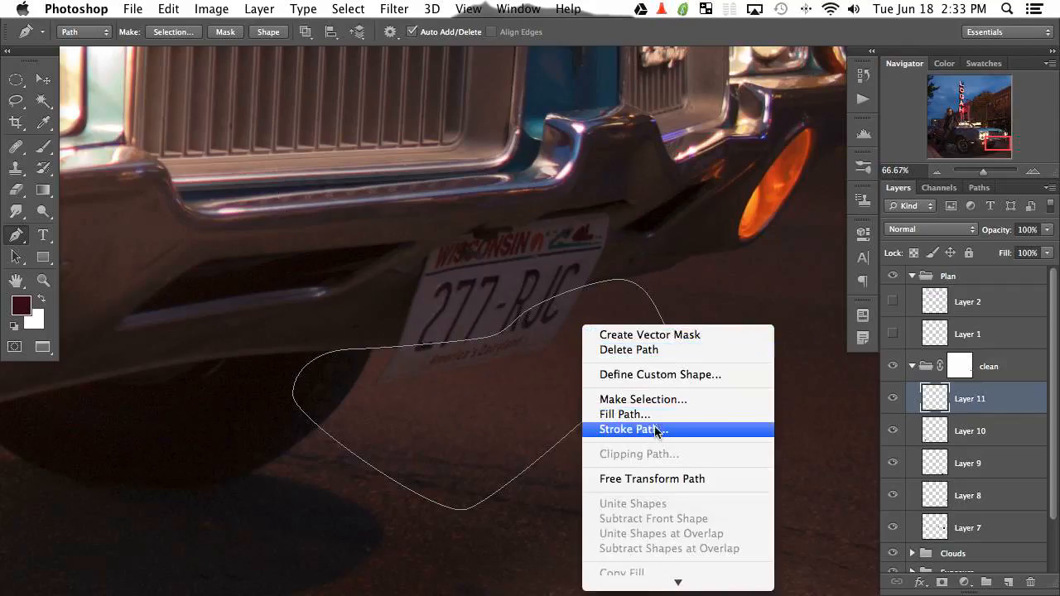
click(669, 400)
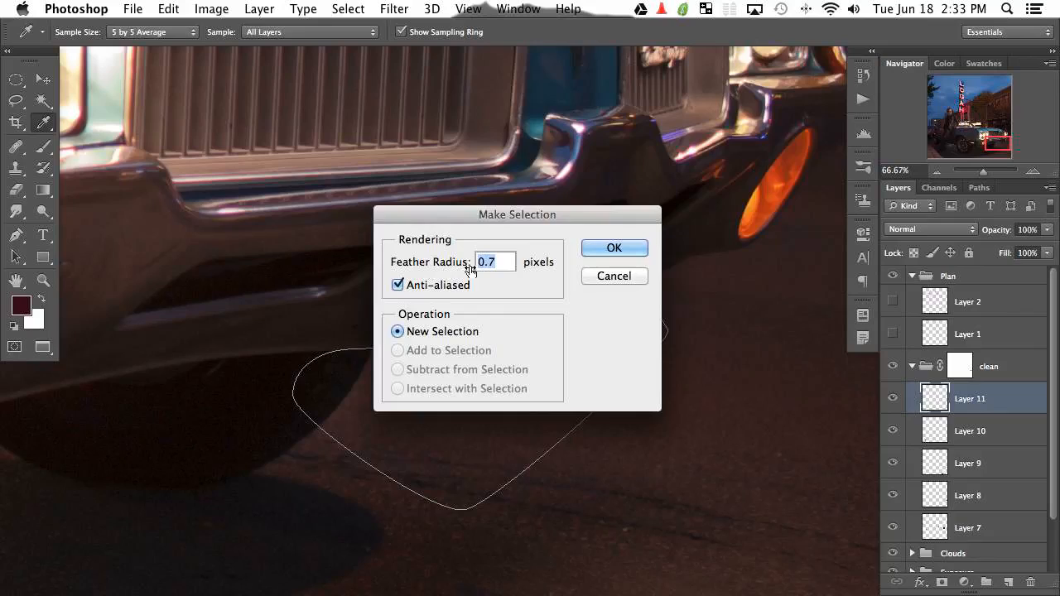
click(613, 248)
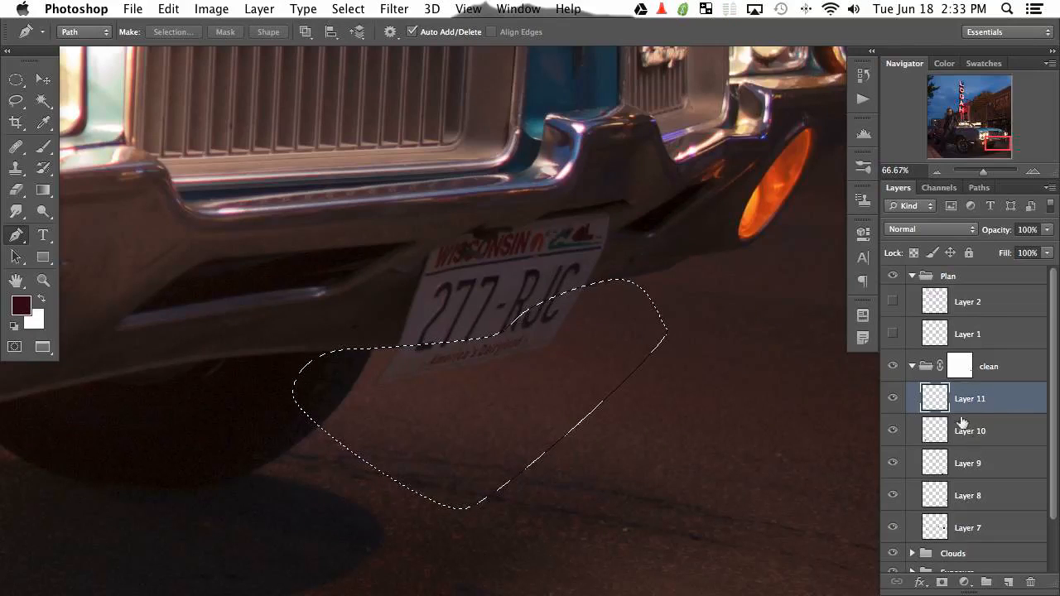
Hide the selection edges and clone nearby road texture over the part of the licence plate hanging below the bumper line.
key(s)
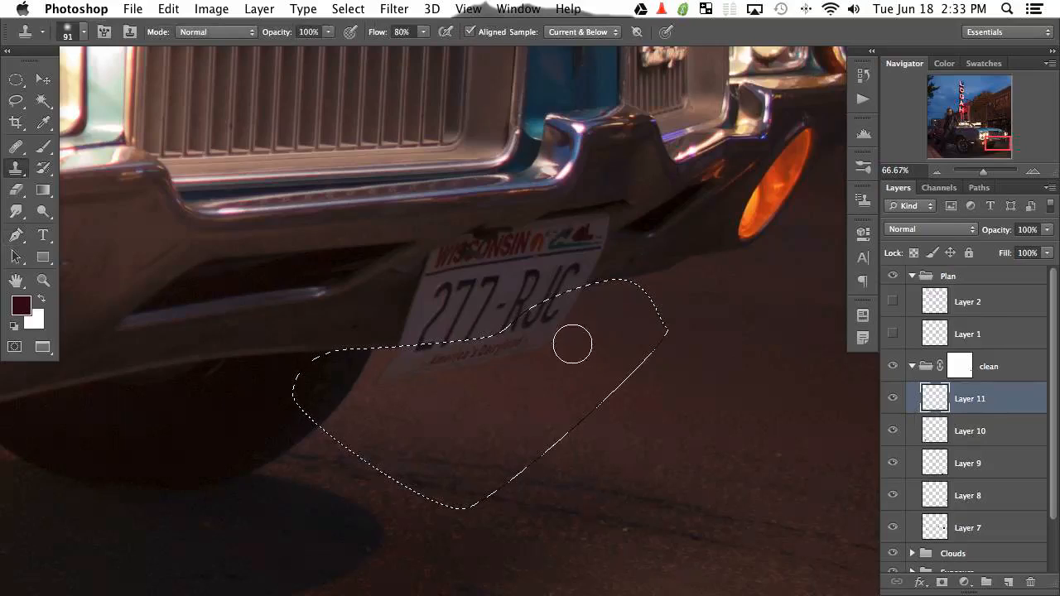
key(super+h)
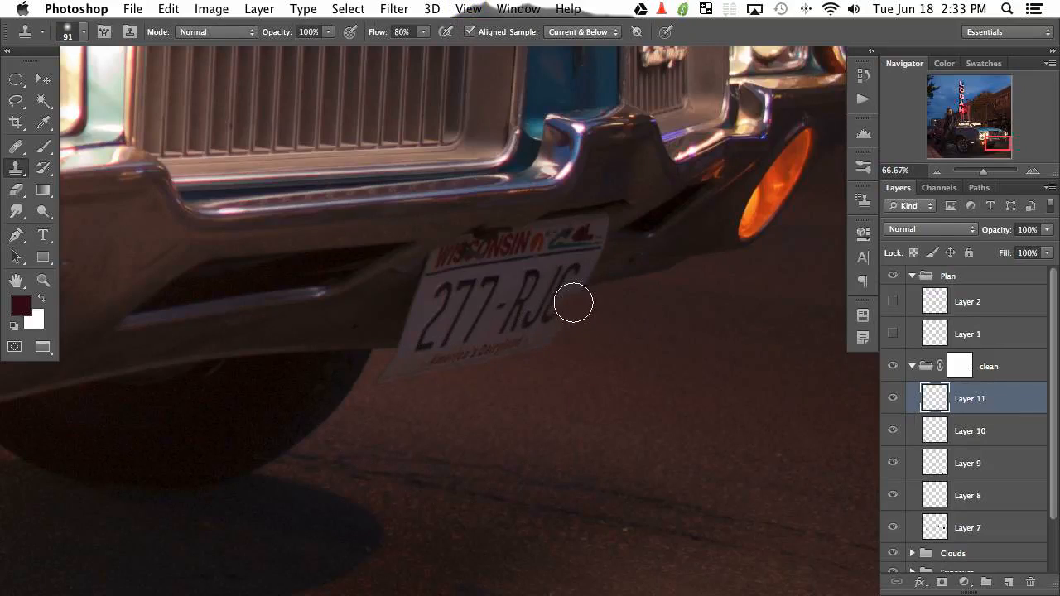
mouse_move(573, 302)
mouse_down()
mouse_move(549, 335)
mouse_move(532, 330)
mouse_move(548, 321)
mouse_move(517, 327)
mouse_move(559, 336)
mouse_move(521, 357)
mouse_move(499, 350)
mouse_move(515, 333)
mouse_move(480, 339)
mouse_up()
alt+click(604, 337)
alt+click(562, 335)
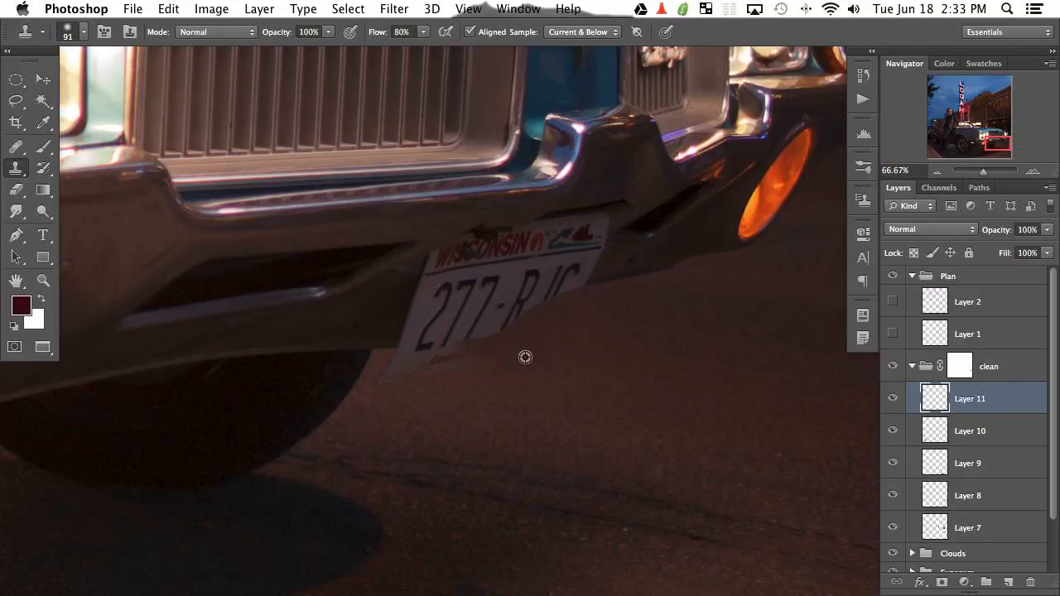
mouse_move(449, 373)
mouse_down()
mouse_move(490, 359)
mouse_move(441, 361)
mouse_up()
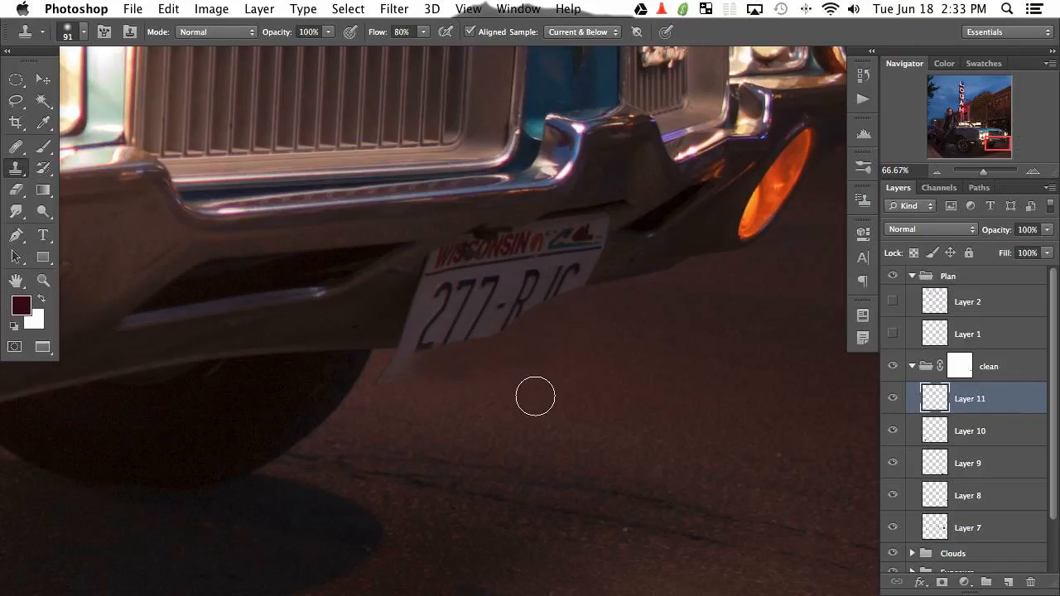
drag(524, 397, 543, 402)
drag(414, 361, 386, 379)
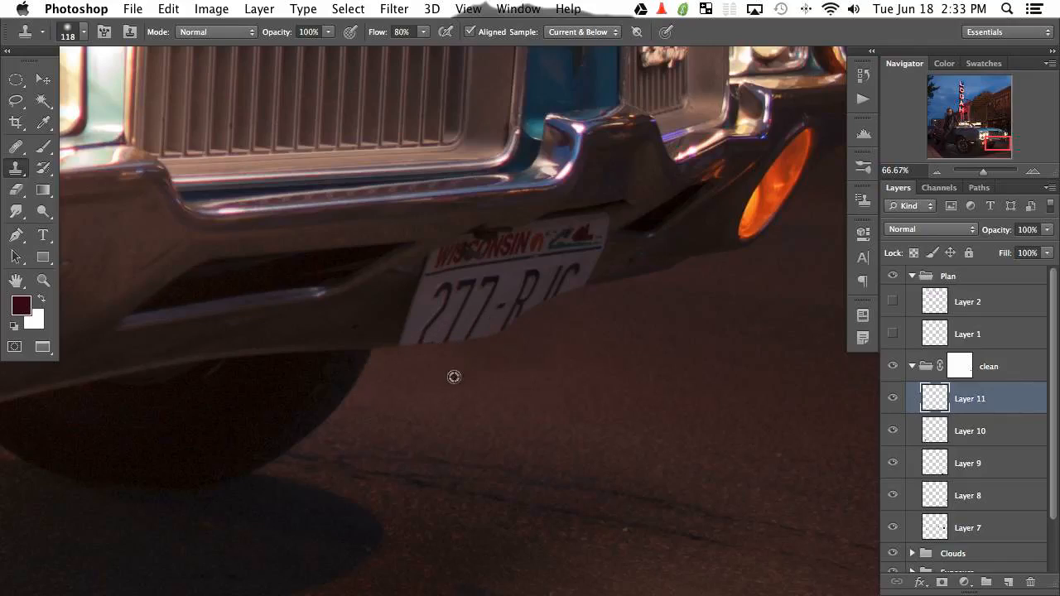
Blend the cloned road under the bumper with newly sampled texture and check the patch at several magnifications.
alt+click(551, 370)
mouse_move(530, 386)
mouse_down()
mouse_move(643, 386)
mouse_move(609, 396)
mouse_up()
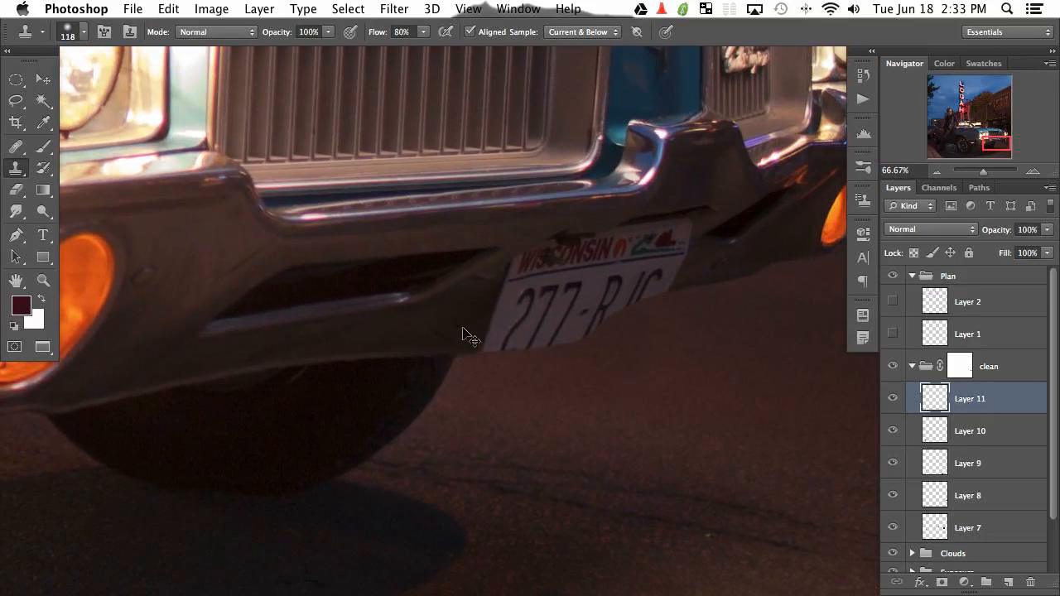
key(super+minus)
key(super+minus)
key(super+minus)
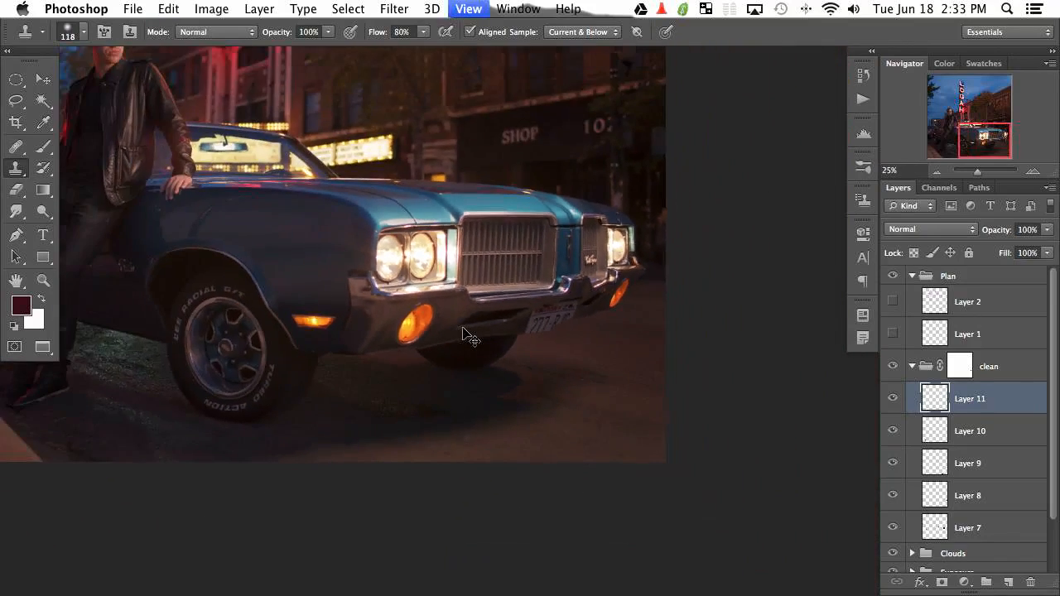
key(super+plus)
key(super+plus)
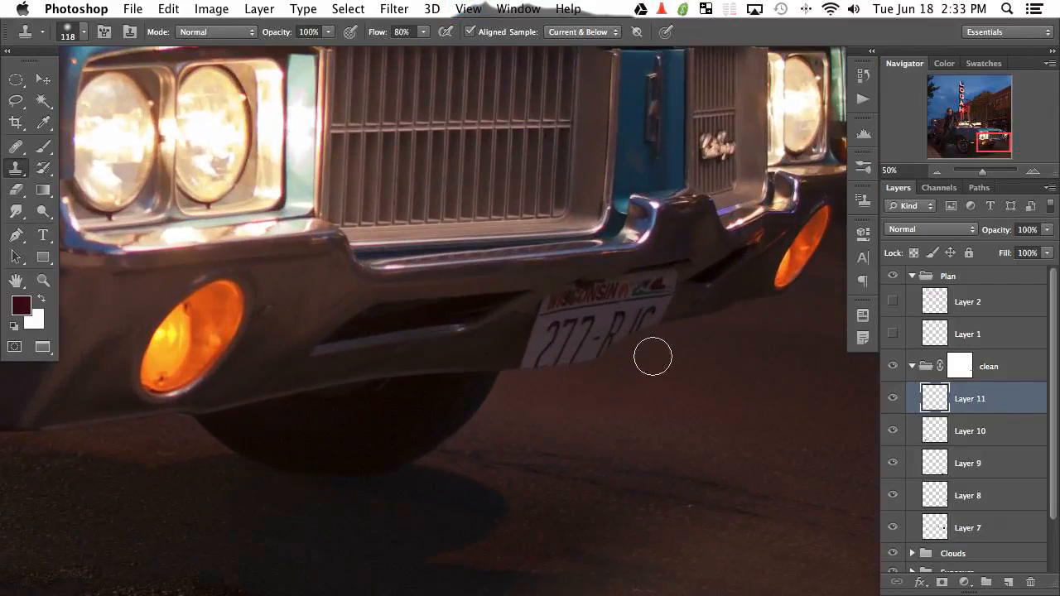
drag(664, 369, 678, 373)
key(super+plus)
drag(782, 246, 666, 225)
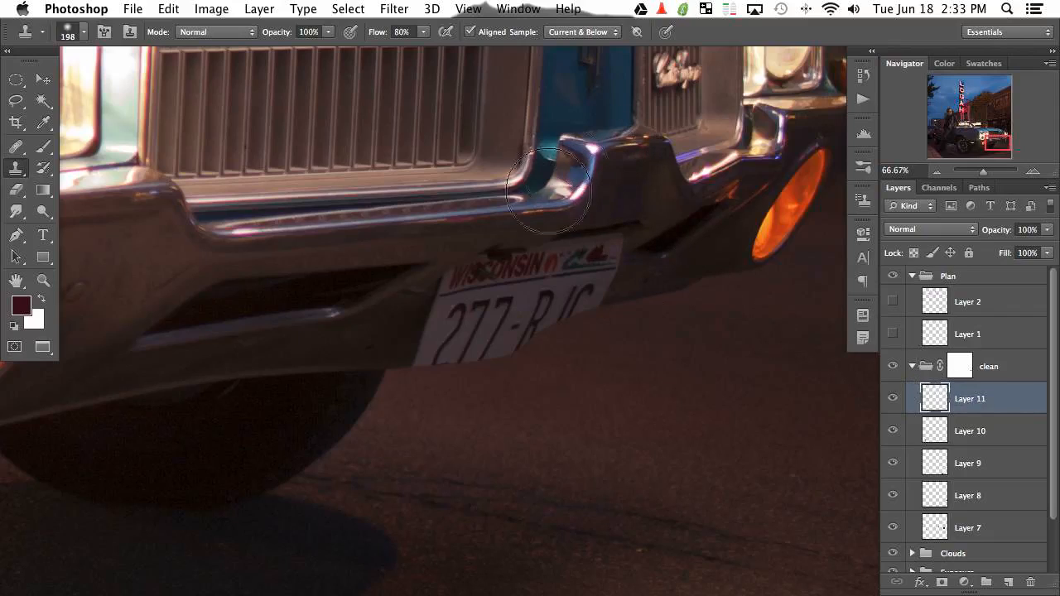
Invert the road selection and add a new empty layer above Layer 11 for the bumper painting.
click(348, 8)
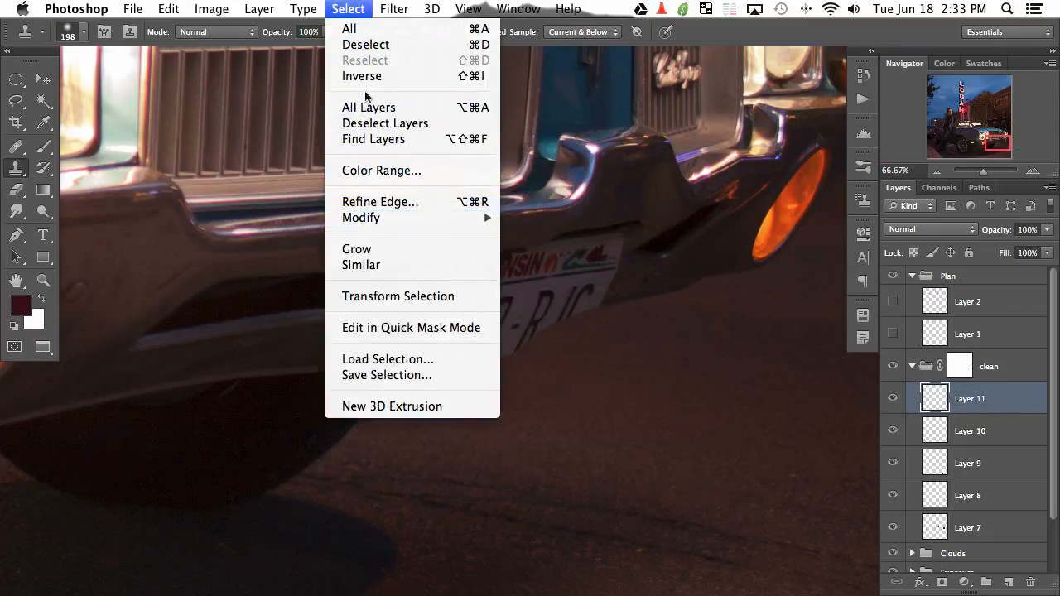
click(365, 75)
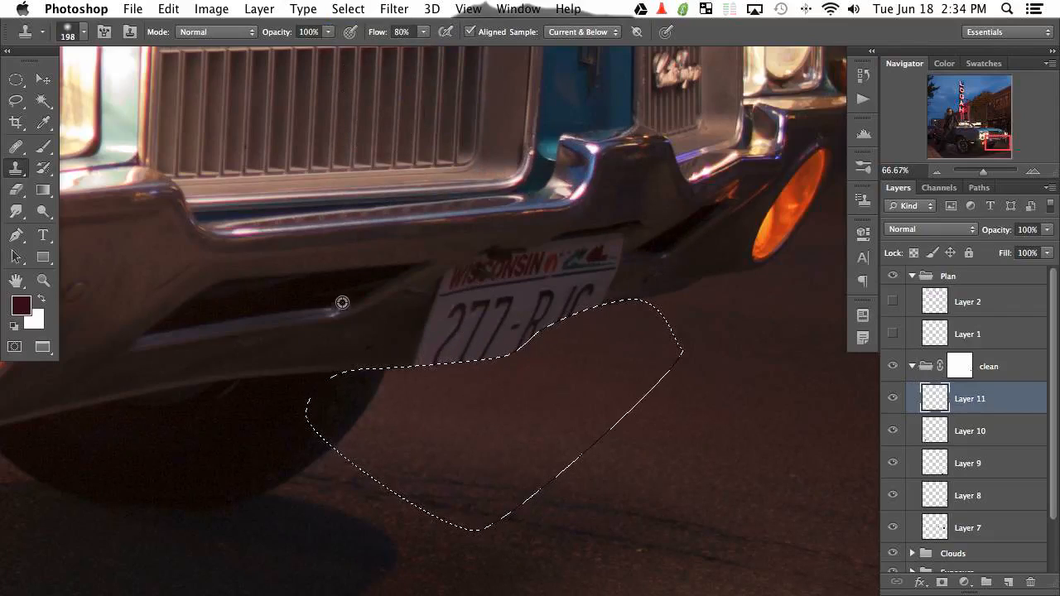
click(1008, 581)
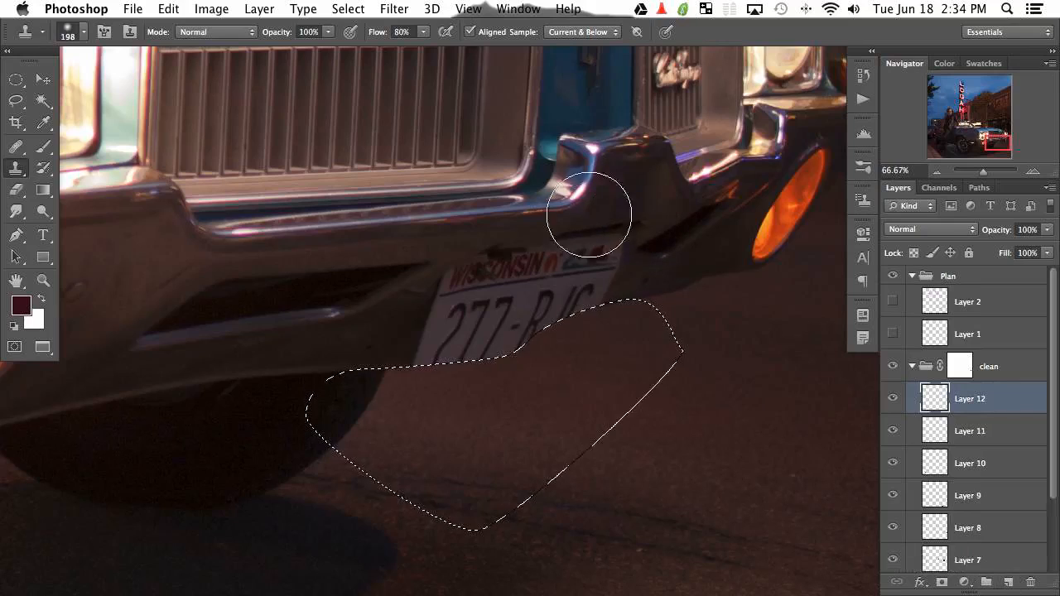
Test the selection boundary with a large soft cream brush stroke across the plate, and undo the stroke.
key(b)
alt+click(94, 98)
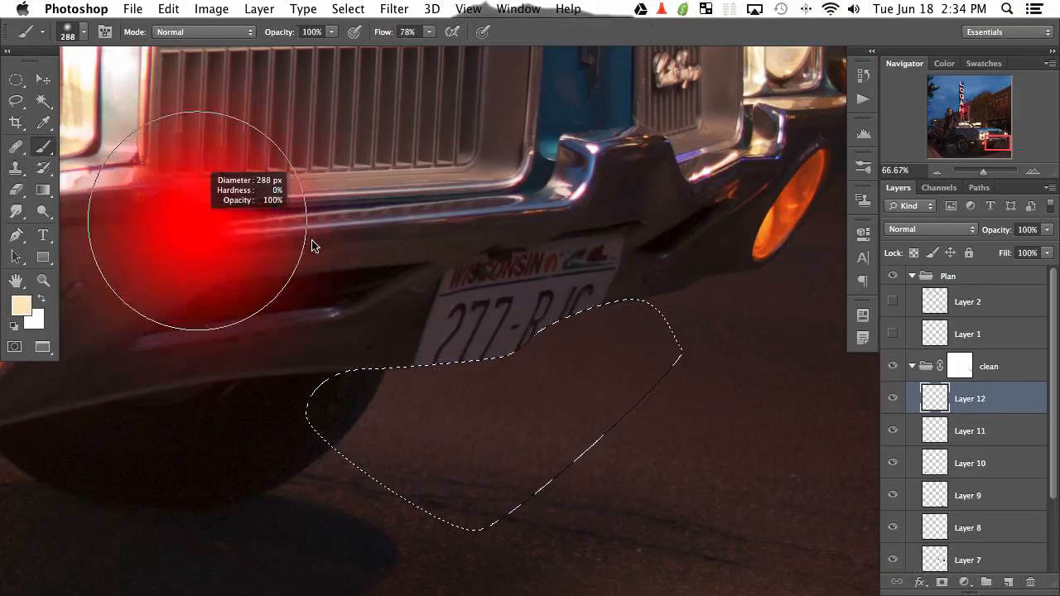
mouse_move(178, 213)
mouse_down()
mouse_move(497, 237)
mouse_move(634, 260)
mouse_move(396, 424)
mouse_move(568, 390)
mouse_up()
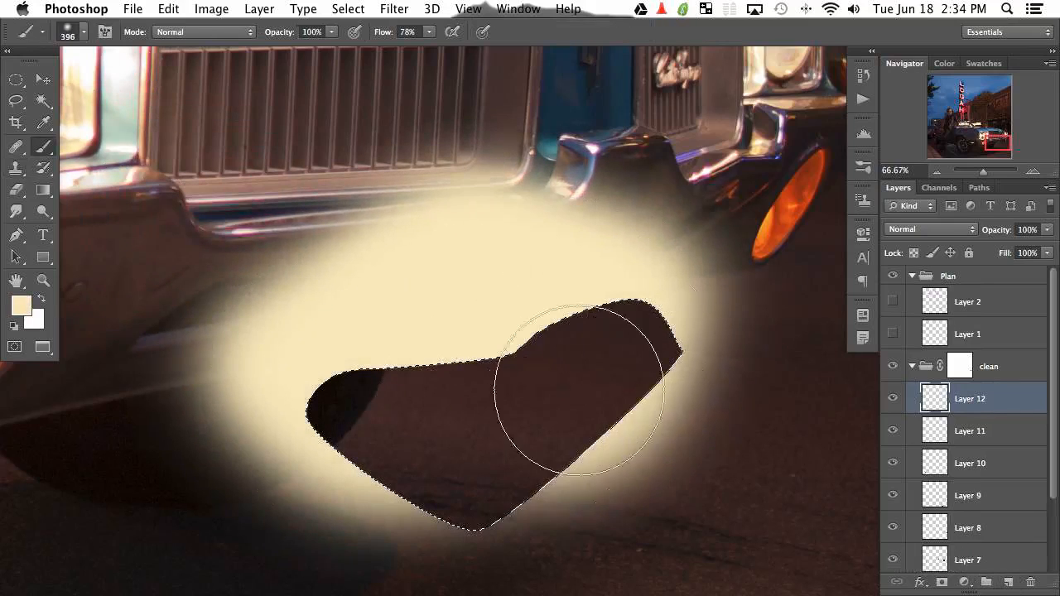
key(super+z)
Hide the selection edges and paint sampled dark bumper colours over the lower and left parts of the licence plate.
drag(499, 336, 437, 343)
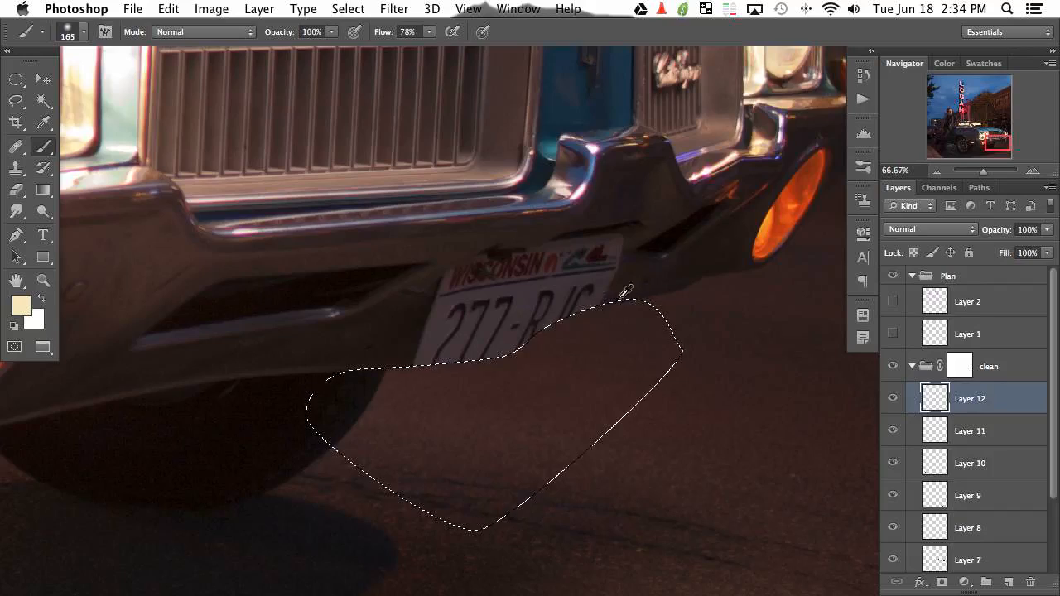
key(super+h)
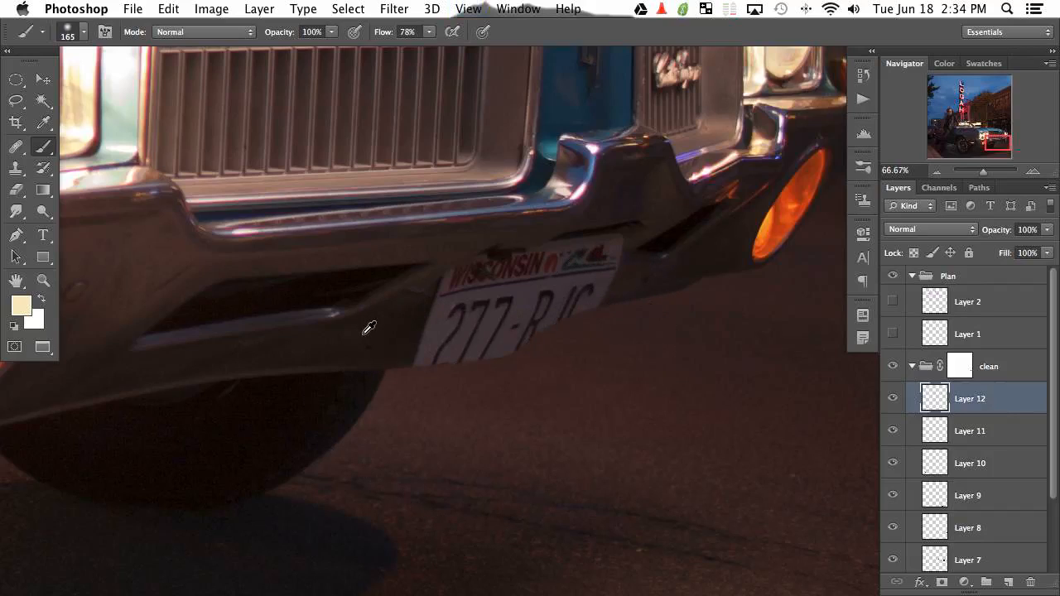
alt+click(370, 328)
key(bracketleft)
key(bracketleft)
mouse_move(364, 345)
mouse_down()
mouse_move(458, 343)
mouse_move(449, 353)
mouse_move(464, 357)
mouse_move(534, 337)
mouse_move(522, 326)
mouse_move(599, 301)
mouse_move(627, 277)
mouse_move(584, 308)
mouse_move(610, 286)
mouse_move(513, 319)
mouse_move(469, 322)
mouse_move(489, 313)
mouse_move(406, 333)
mouse_move(449, 345)
mouse_move(475, 307)
mouse_move(419, 329)
mouse_move(449, 280)
mouse_up()
alt+click(417, 326)
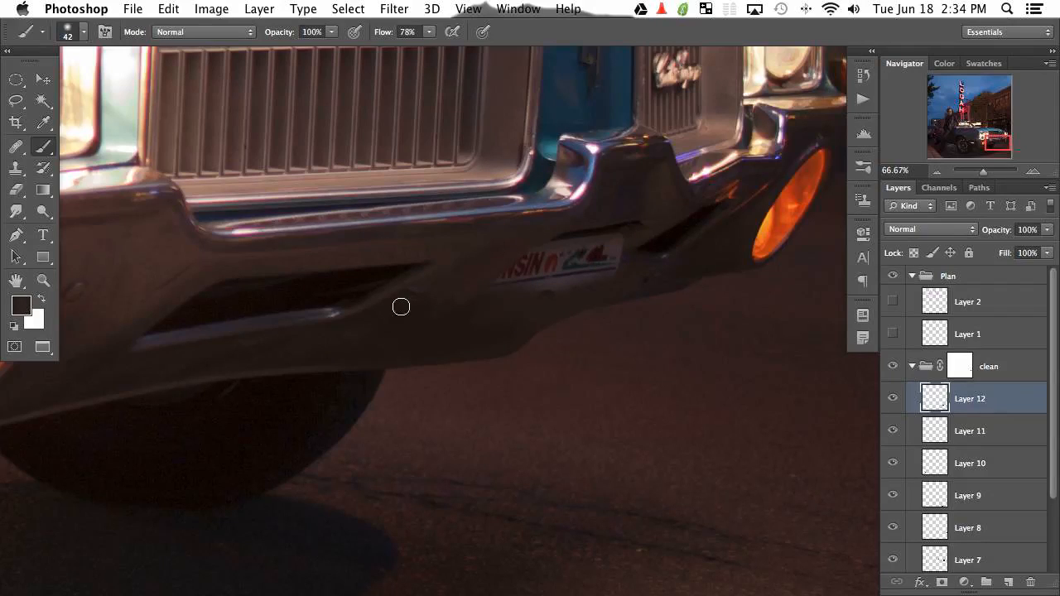
drag(459, 289, 409, 322)
Cover the plate's remaining upper-right part with sampled near-black and bumper tones, forming a dark recess in the bumper.
alt+click(627, 229)
drag(605, 232, 599, 232)
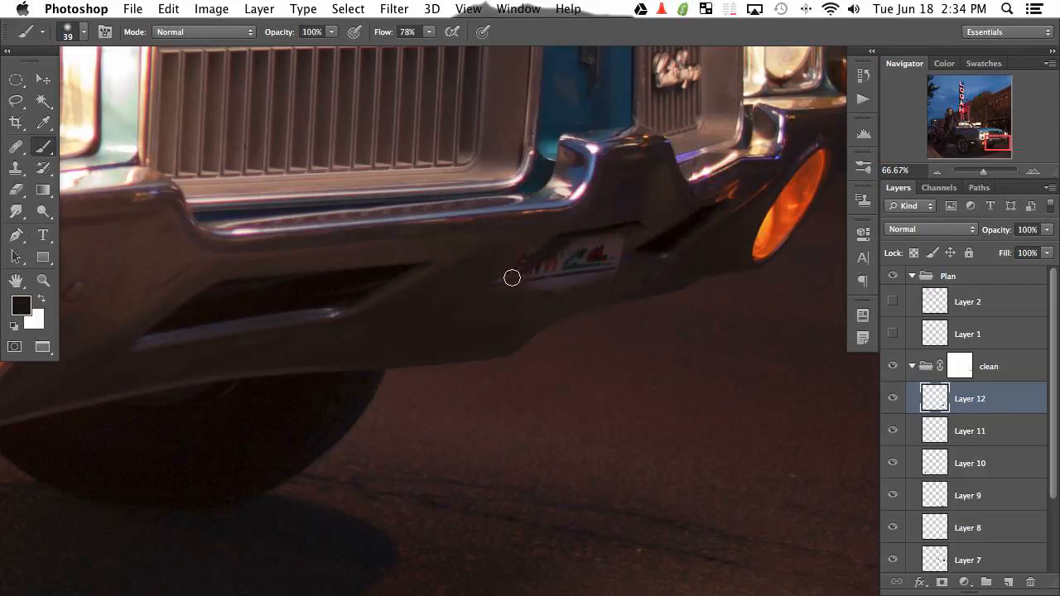
mouse_move(553, 243)
mouse_down()
mouse_move(560, 253)
mouse_move(610, 235)
mouse_move(501, 287)
mouse_move(582, 261)
mouse_move(563, 229)
mouse_move(540, 228)
mouse_up()
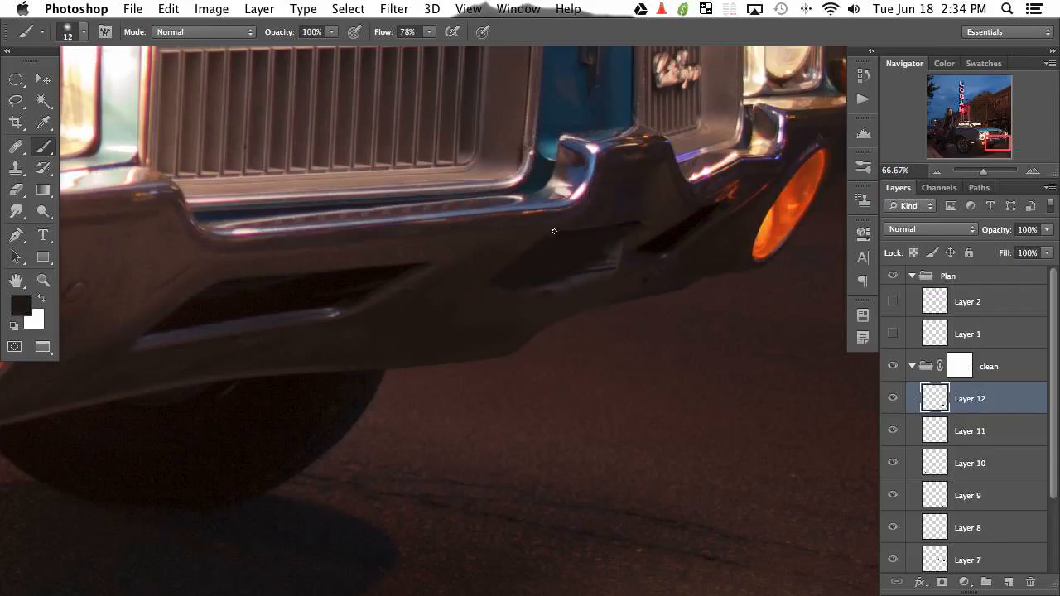
alt+click(636, 236)
mouse_move(605, 260)
mouse_down()
mouse_move(629, 242)
mouse_move(619, 250)
mouse_up()
alt+click(626, 260)
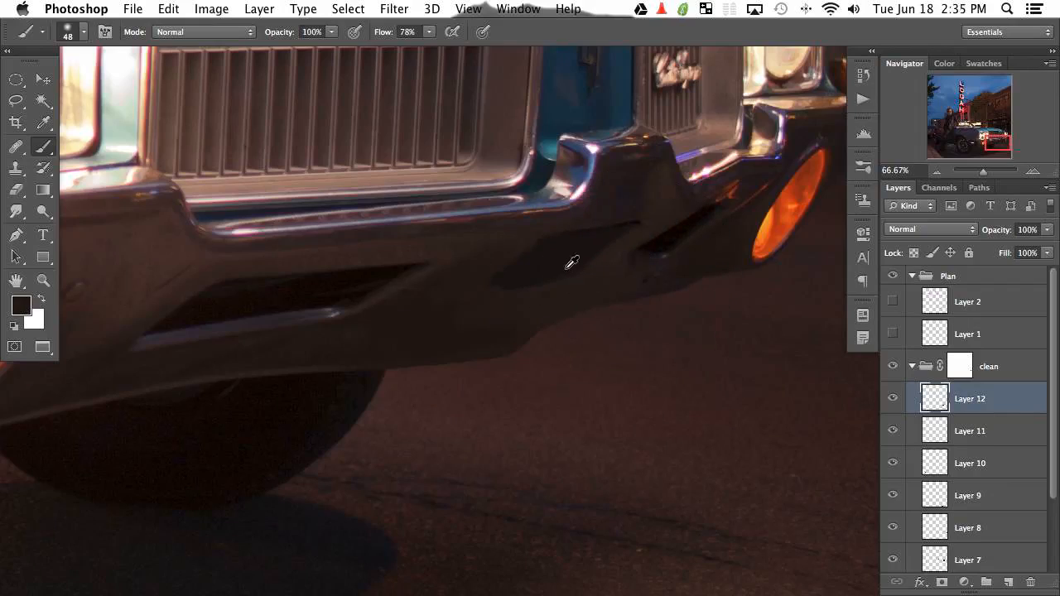
Blend the painted bumper surface around the new recess with larger soft strokes of sampled brown.
alt+click(527, 291)
key(bracketright)
key(bracketright)
key(bracketright)
key(bracketright)
key(bracketright)
key(bracketright)
drag(535, 289, 465, 294)
drag(558, 279, 534, 279)
click(587, 254)
click(555, 236)
drag(449, 255, 474, 251)
drag(539, 308, 518, 313)
Paint a thin highlight along the new recess's lower edge using tones sampled from the existing left vent.
drag(533, 431, 596, 525)
click(562, 372)
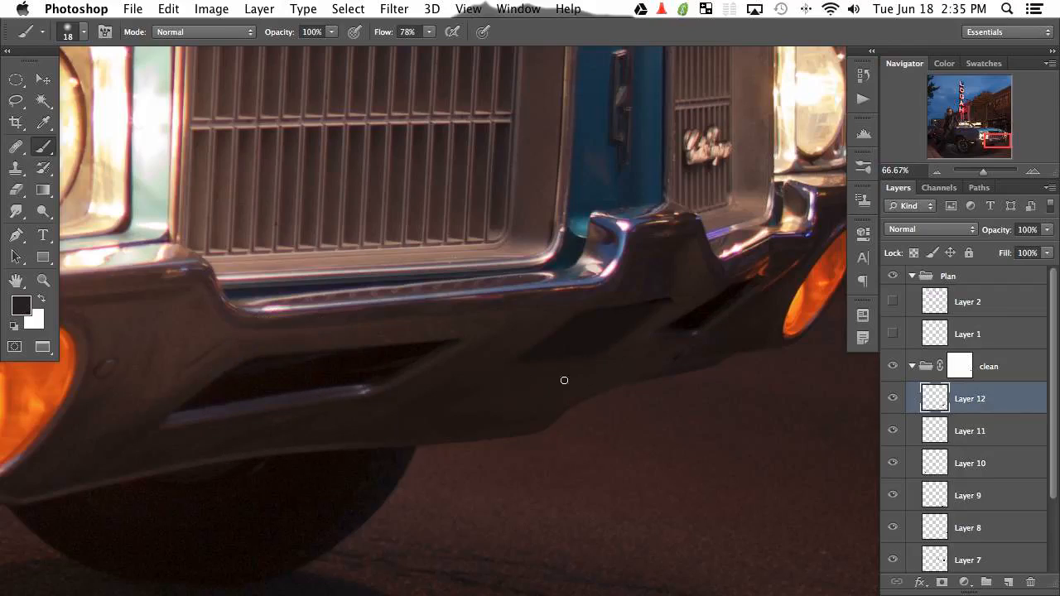
alt+click(278, 397)
alt+click(409, 378)
alt+click(362, 392)
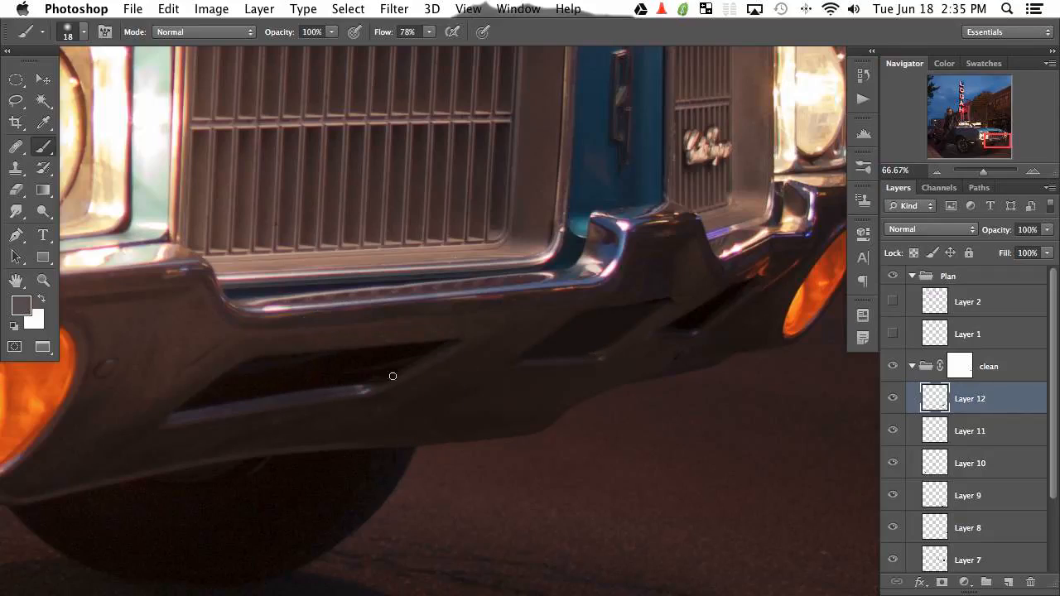
Darken the inside of the new recess with near-black tones sampled from the left vent.
alt+click(322, 383)
alt+click(184, 411)
alt+click(212, 390)
alt+click(296, 376)
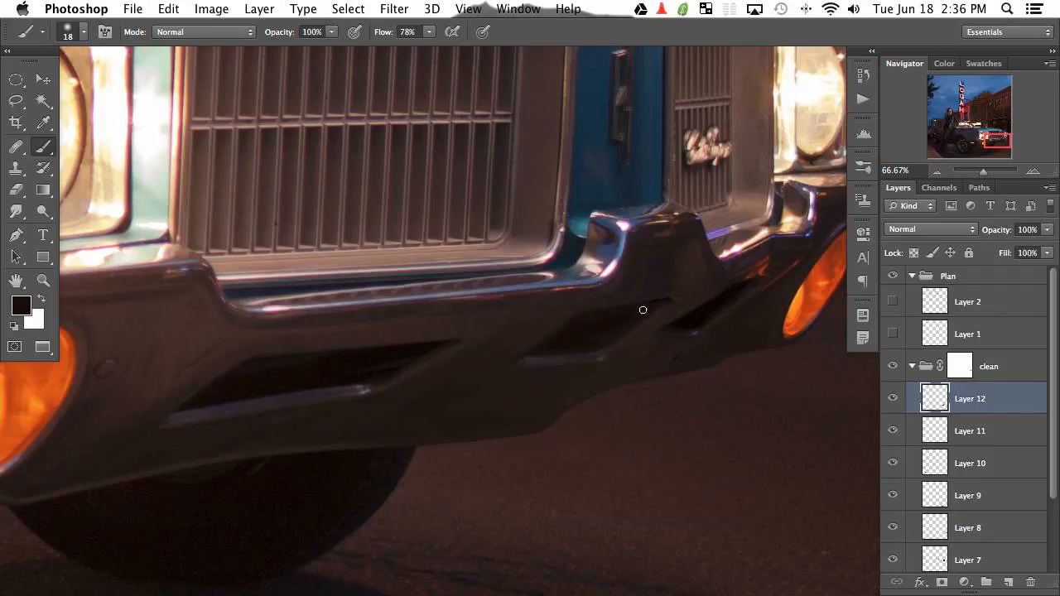
Refine the bumper shading between the left vent and the new recess with colours sampled around both openings.
alt+click(353, 339)
alt+click(522, 336)
alt+click(334, 361)
alt+click(414, 371)
alt+click(402, 374)
alt+click(444, 391)
Enlarge the brush and clean up the recess's upper-right corner with sampled bumper and shadow tones.
key(bracketright)
key(bracketright)
alt+click(624, 339)
drag(688, 296, 681, 289)
alt+click(658, 303)
alt+click(658, 294)
mouse_move(653, 293)
mouse_down()
mouse_move(632, 295)
mouse_move(679, 301)
mouse_move(641, 326)
mouse_move(667, 310)
mouse_up()
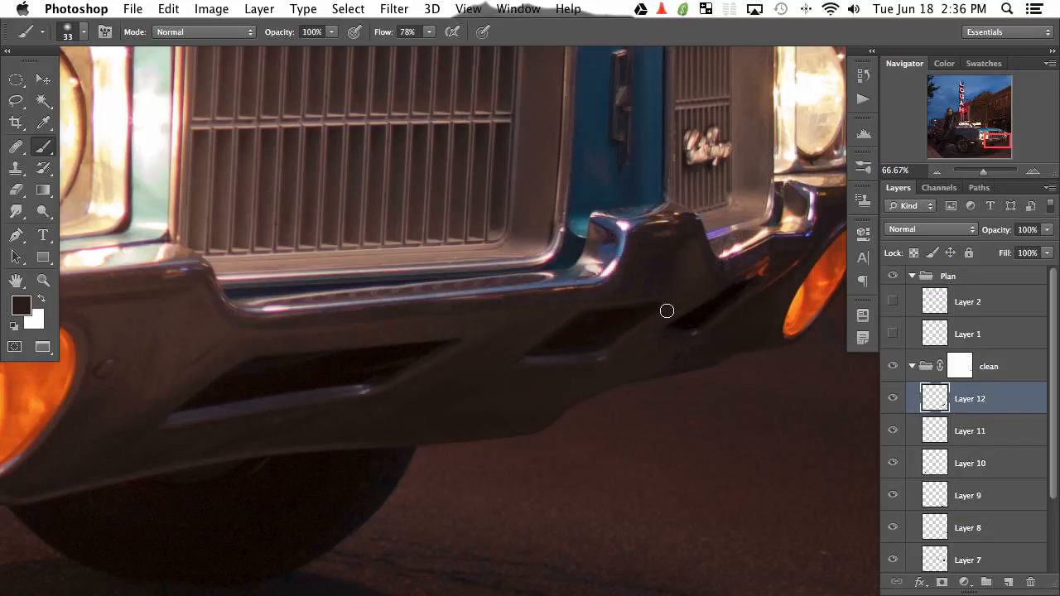
Even out the bumper below and beside the recess with a larger brush and sampled surrounding tones.
alt+click(630, 324)
alt+click(626, 356)
alt+click(293, 400)
key(bracketright)
key(bracketright)
key(bracketright)
alt+click(694, 364)
alt+click(447, 411)
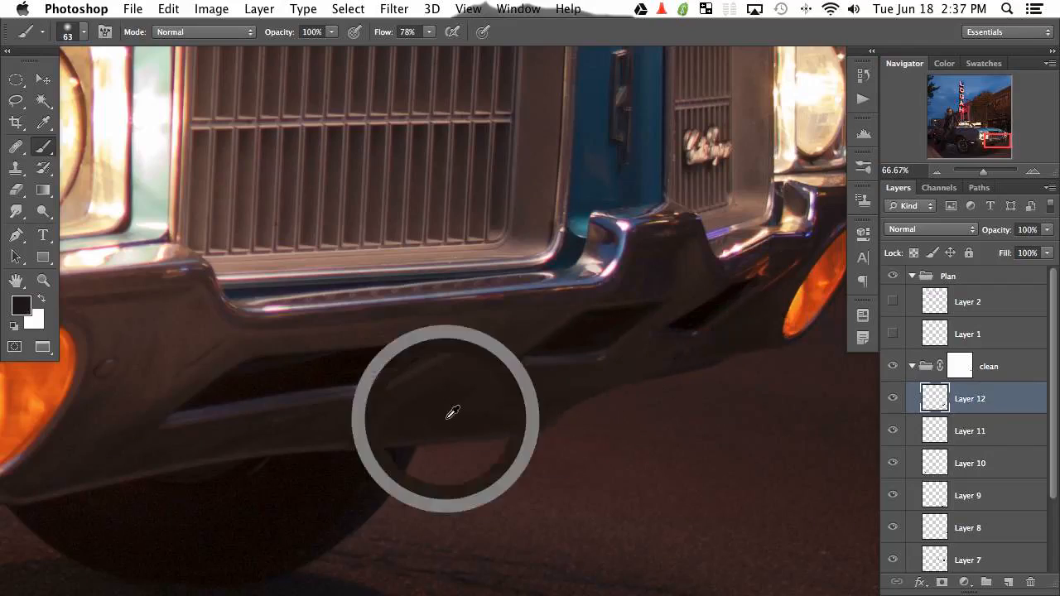
alt+click(544, 377)
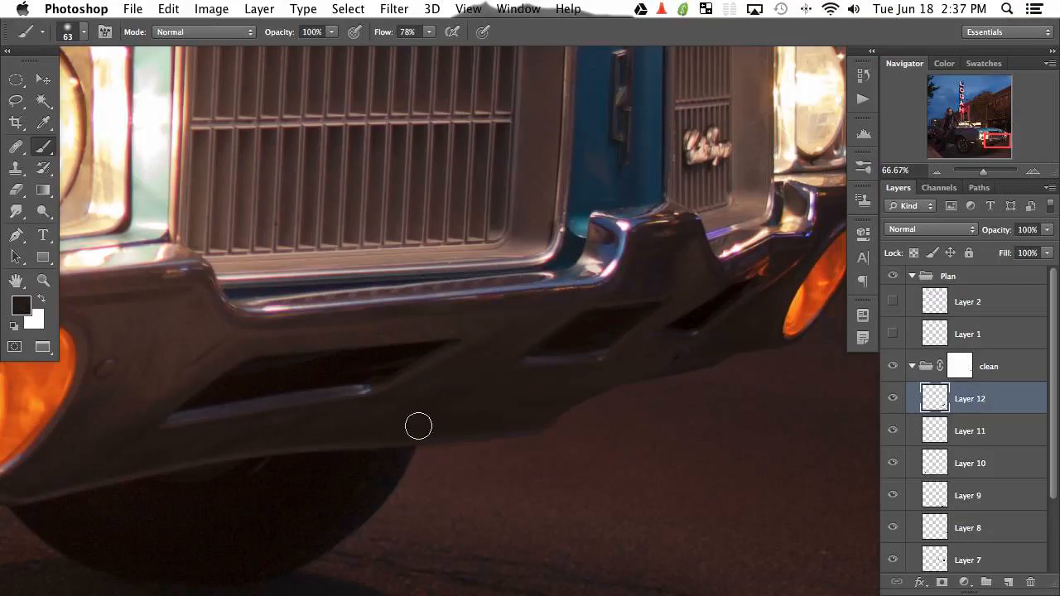
Smooth the bumper between the two openings with a larger brush and check the result against the whole car.
alt+click(449, 366)
key(bracketright)
key(bracketright)
key(bracketright)
alt+click(448, 376)
key(super+minus)
key(super+minus)
key(super+minus)
key(super+minus)
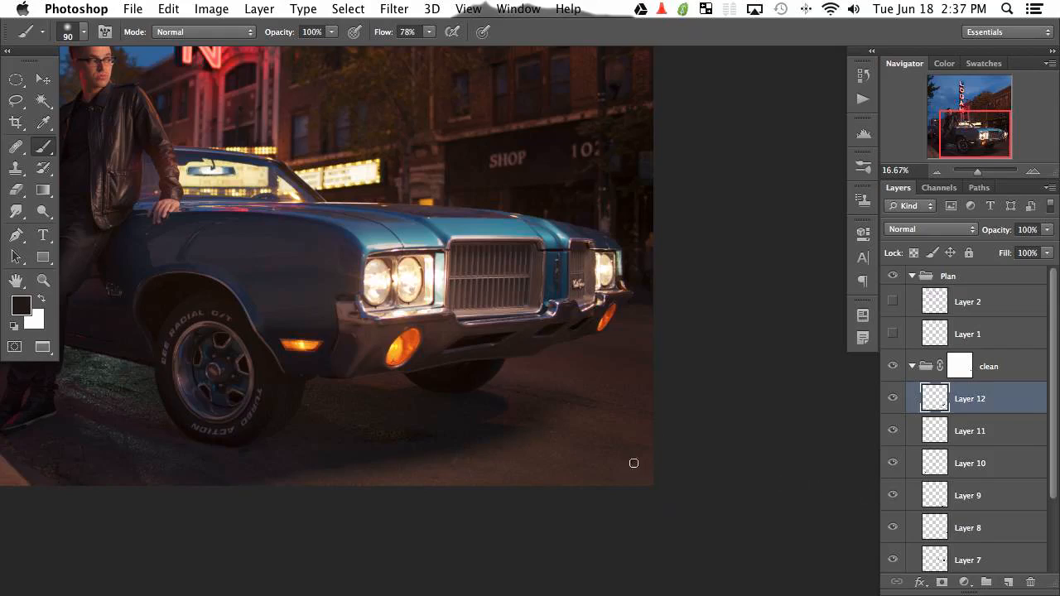
Paint sampled dark tones along the bumper's lower edge where the plate hung to smooth its contour and shading.
key(super+plus)
key(super+plus)
key(super+plus)
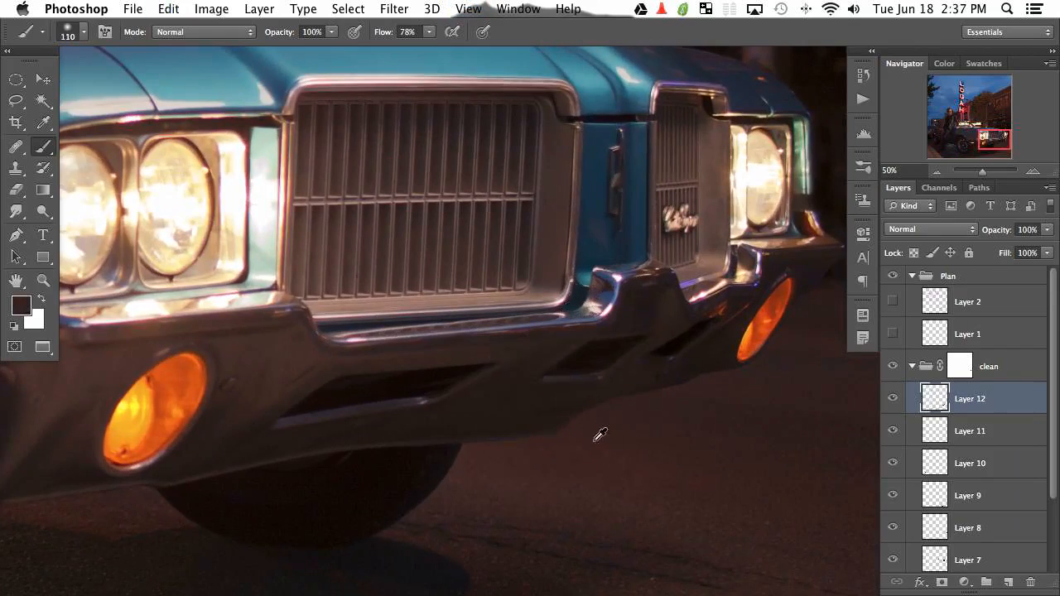
key(bracketright)
key(bracketright)
drag(560, 421, 534, 420)
alt+click(677, 343)
drag(576, 420, 559, 434)
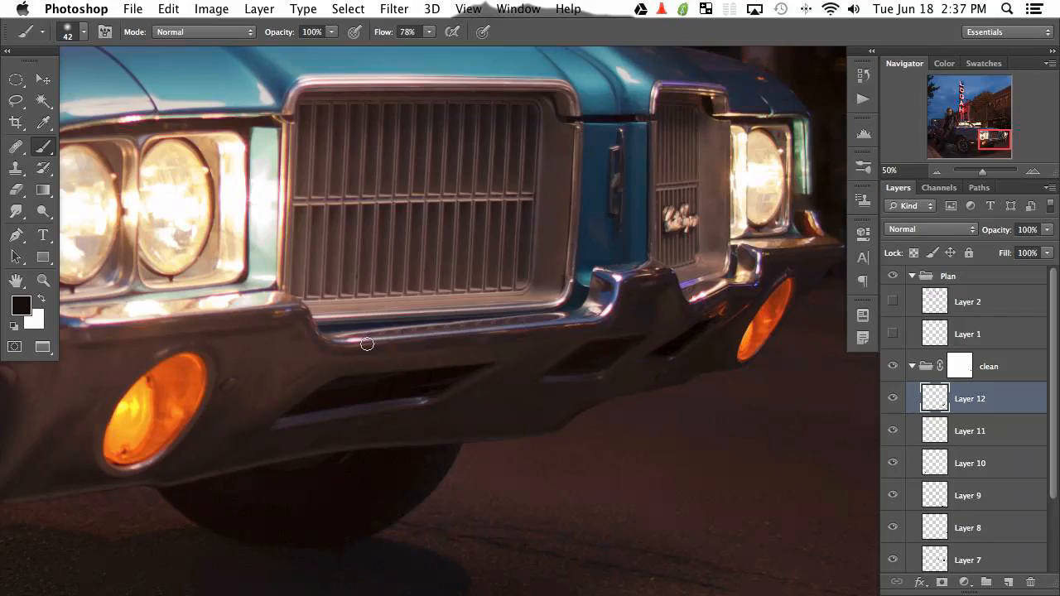
Refine the thin highlight under the new recess using a small brush and grey sampled from the left vent's bright edge.
scroll(366, 342, up, 2)
scroll(698, 409, down, 1)
drag(591, 409, 582, 395)
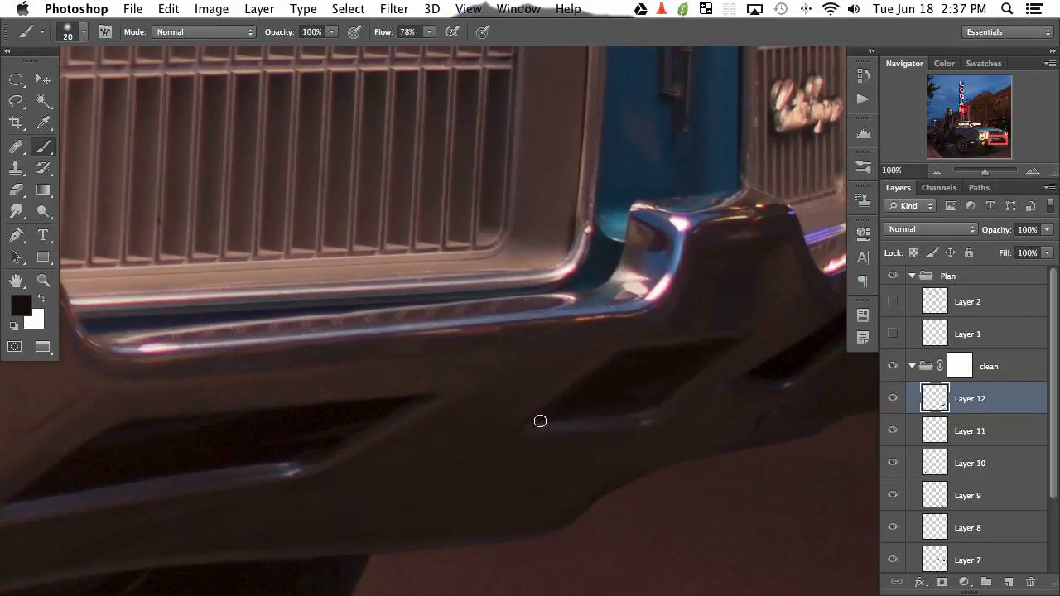
alt+click(584, 420)
alt+click(287, 467)
key(bracketleft)
alt+click(538, 439)
alt+click(293, 468)
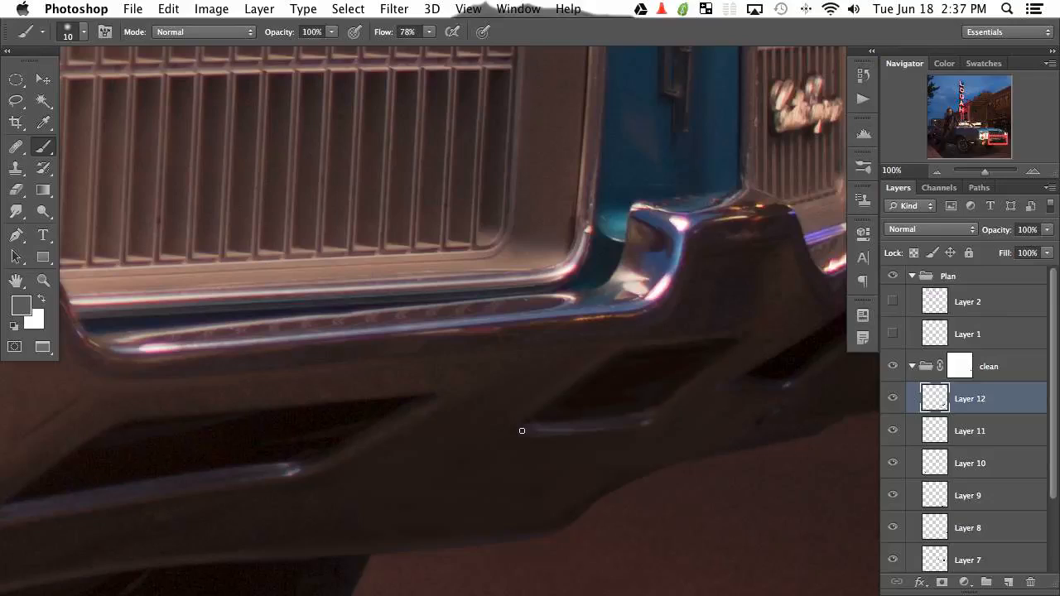
Sample the dark tone inside the new recess and review the rebuilt bumper within the whole photo.
alt+click(642, 424)
alt+click(604, 414)
key(super+minus)
key(super+minus)
key(super+minus)
key(super+minus)
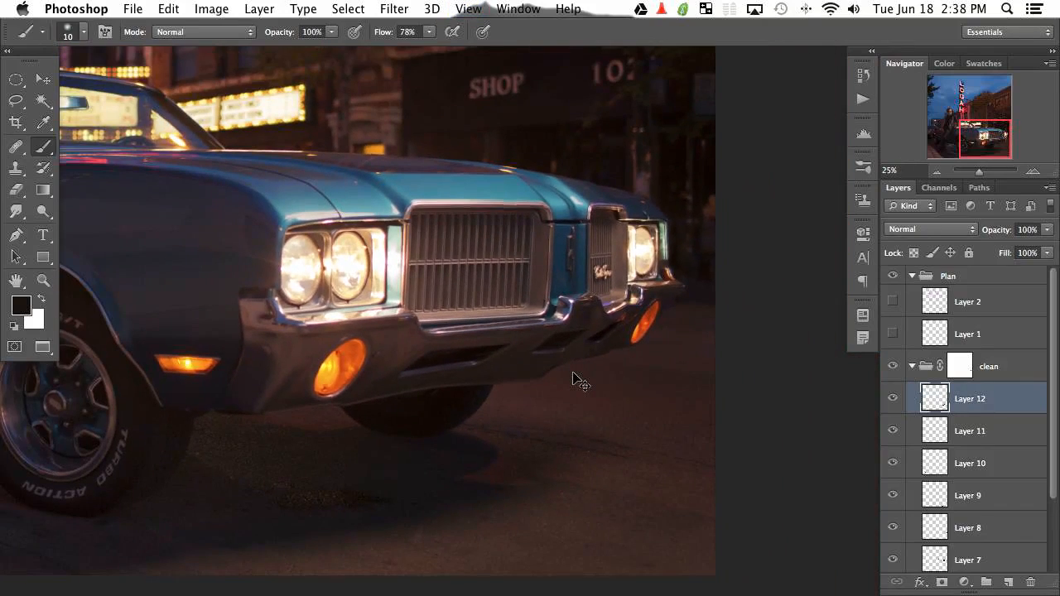
key(super+minus)
key(super+minus)
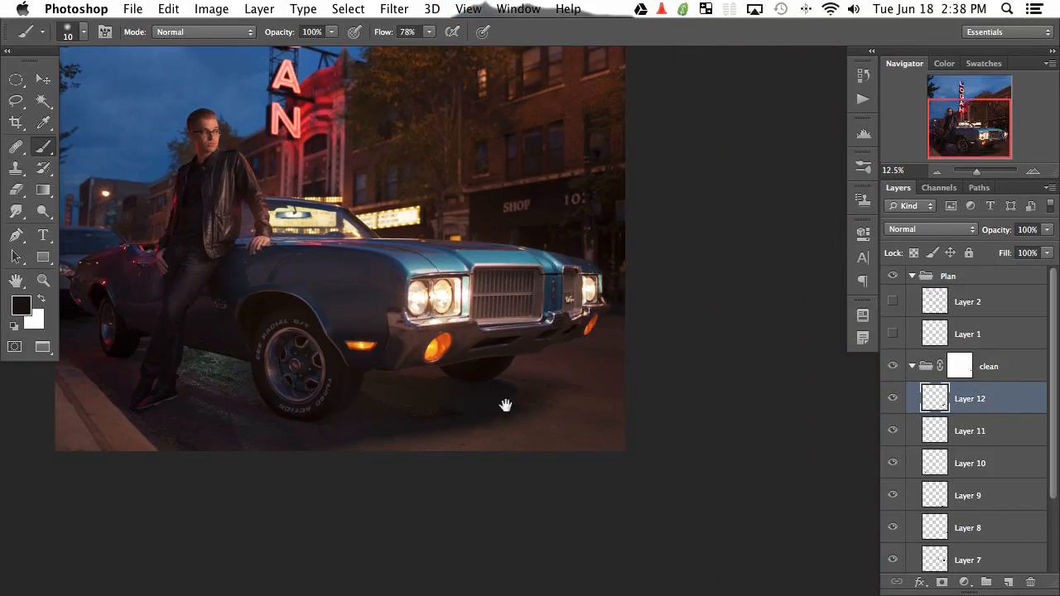
mouse_move(505, 406)
mouse_down()
mouse_move(605, 433)
mouse_move(644, 398)
mouse_up()
mouse_move(485, 365)
mouse_down()
mouse_move(473, 423)
mouse_move(432, 361)
mouse_move(507, 467)
mouse_up()
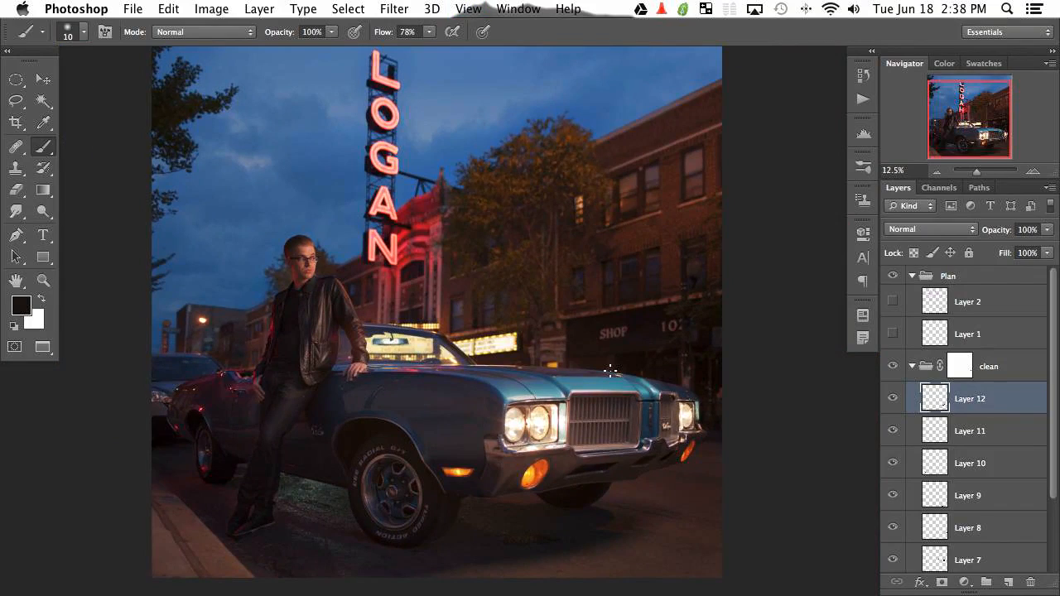
scroll(381, 388, down, 3)
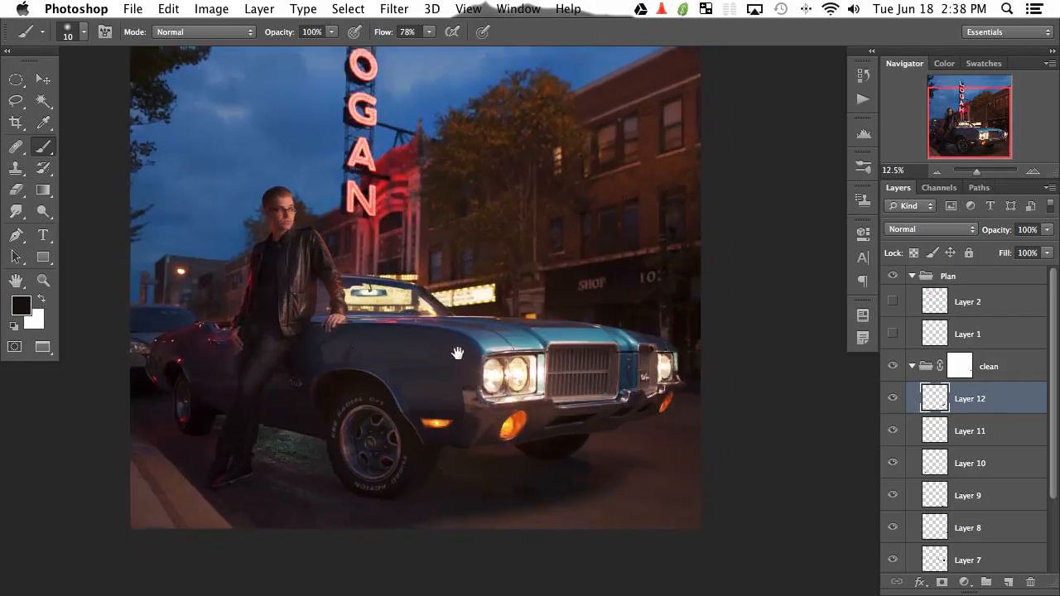
scroll(361, 323, up, 6)
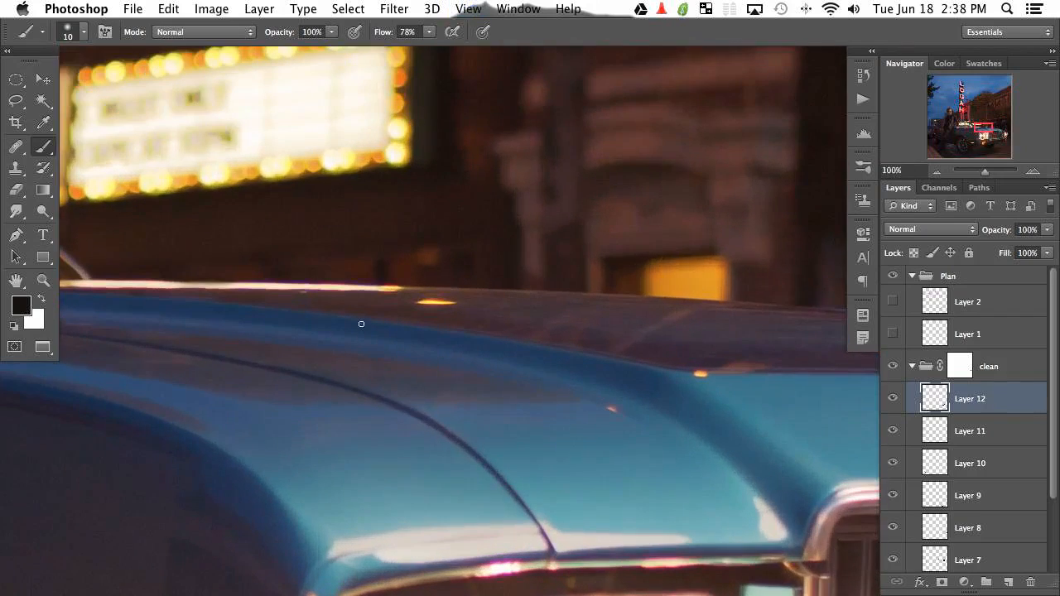
Examine the hood, grille and rebuilt bumper at close range and against the whole car.
drag(388, 263, 828, 323)
drag(365, 439, 530, 216)
drag(815, 554, 513, 290)
drag(696, 434, 268, 92)
mouse_move(691, 187)
mouse_down()
mouse_move(224, 254)
mouse_move(3, 241)
mouse_up()
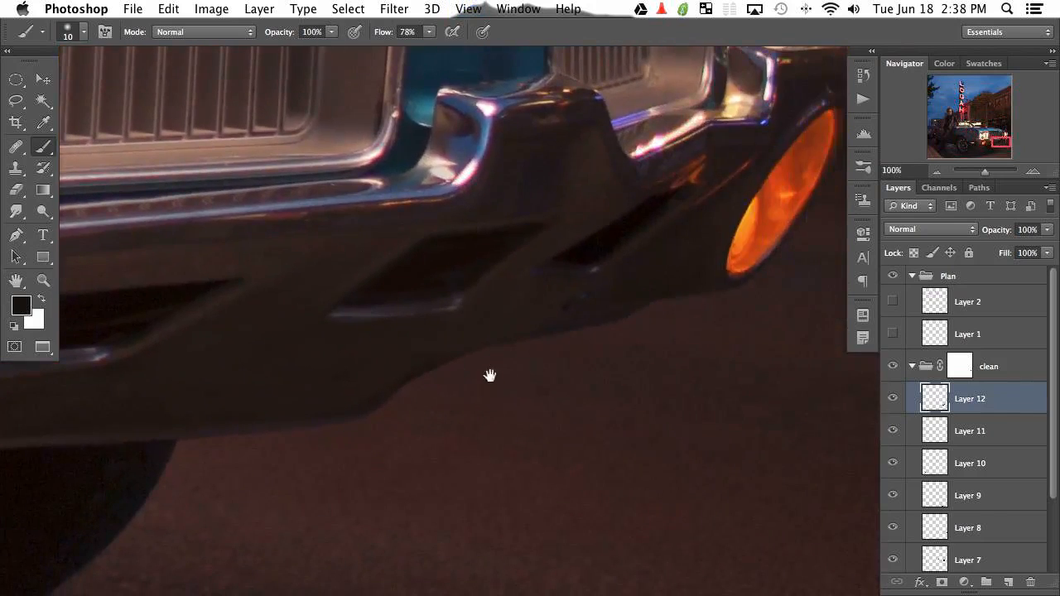
drag(489, 376, 506, 430)
key(super+minus)
key(super+minus)
key(super+minus)
key(super+minus)
key(super+minus)
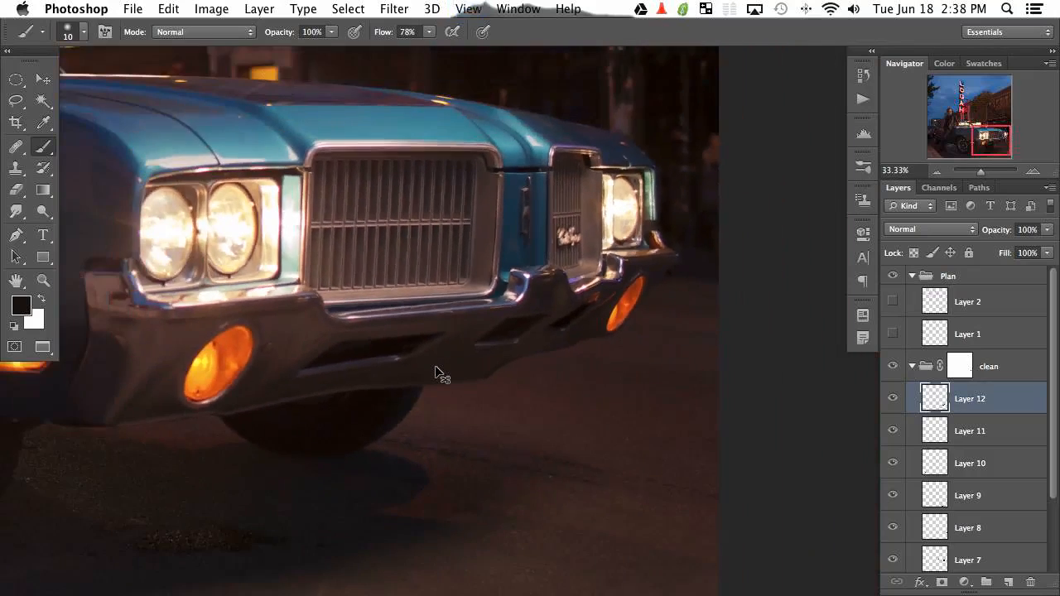
key(super+minus)
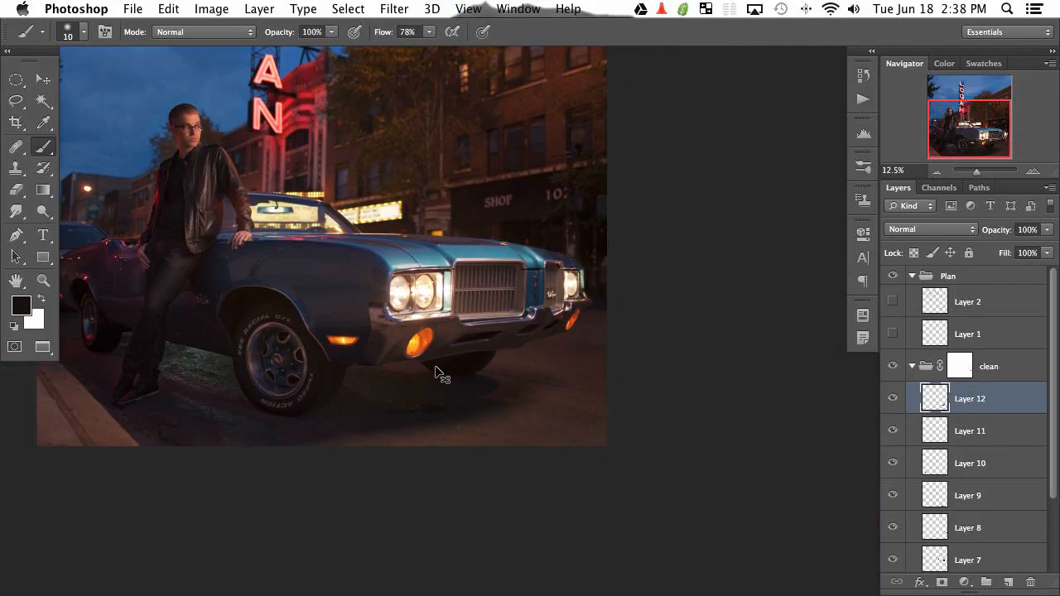
key(super+plus)
key(super+plus)
key(super+plus)
key(super+plus)
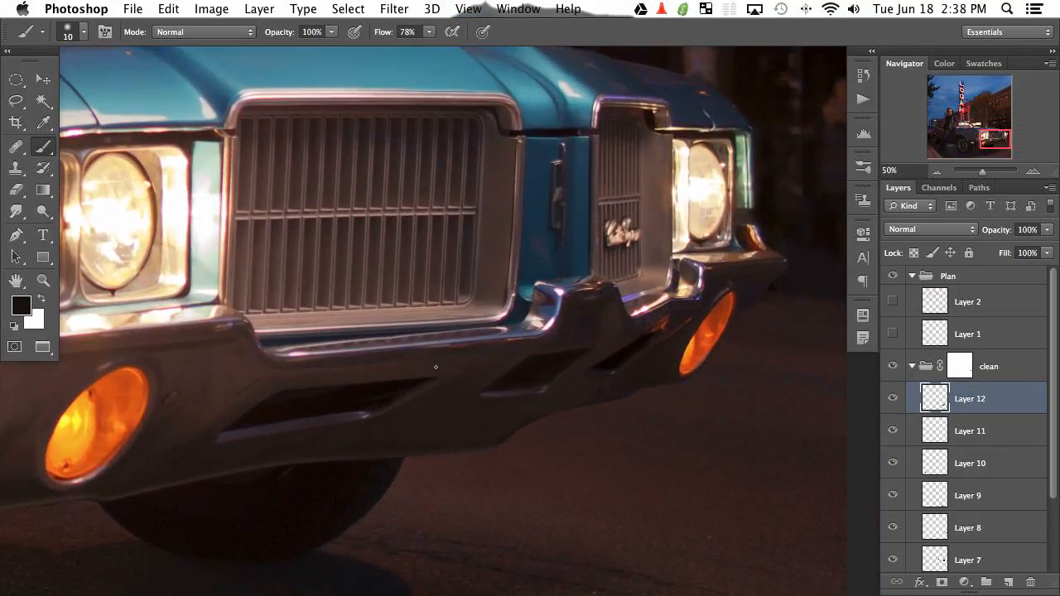
drag(633, 500, 588, 450)
Compare the bumper with and without the licence plate removal by toggling the visibility of Layer 12.
click(892, 398)
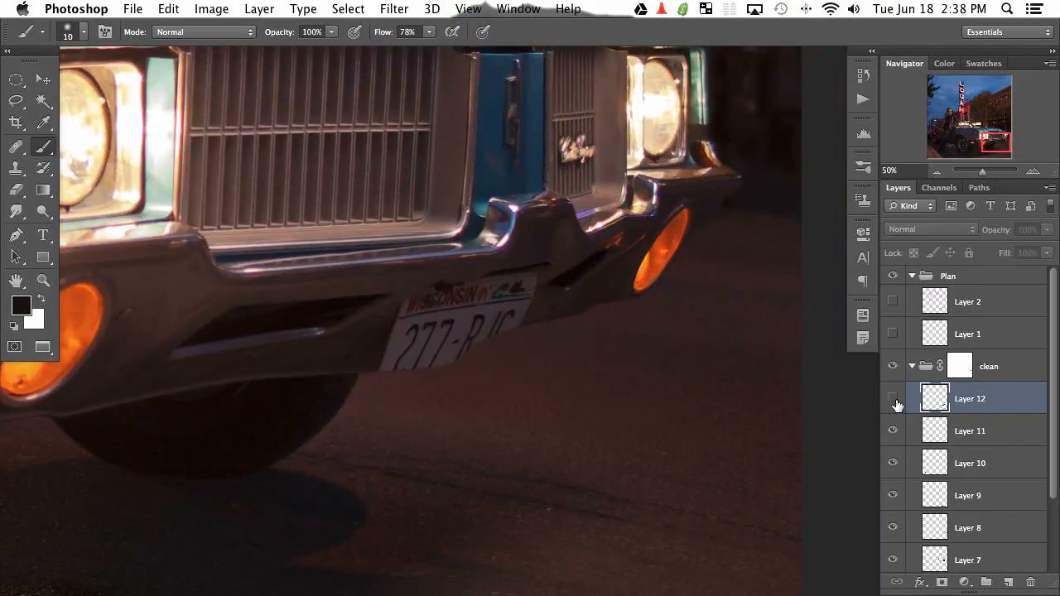
click(892, 398)
click(892, 398)
click(893, 400)
click(893, 400)
click(893, 400)
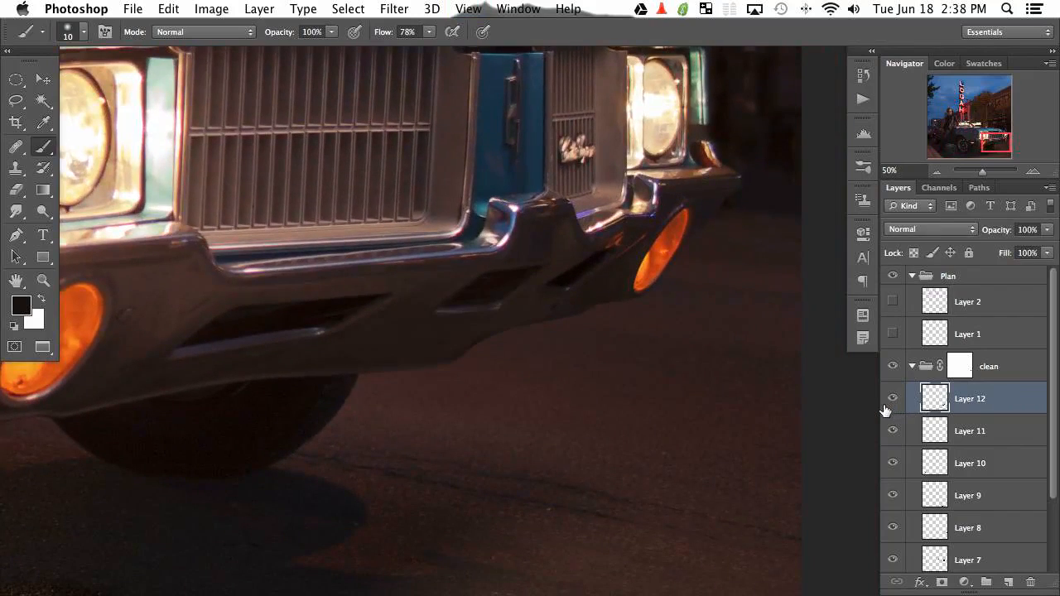
click(893, 400)
click(892, 400)
click(892, 400)
click(893, 400)
Set the brush size to 26 px and inspect the bumper from its far corner to the retouched plate area.
ctrl+alt+click(465, 343)
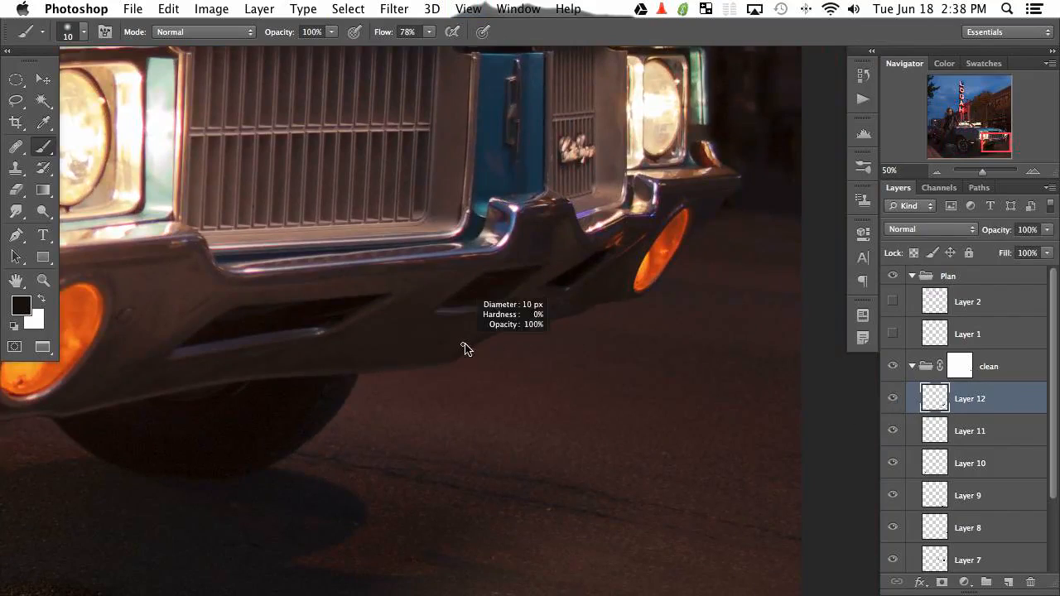
ctrl+alt+drag(478, 343, 471, 339)
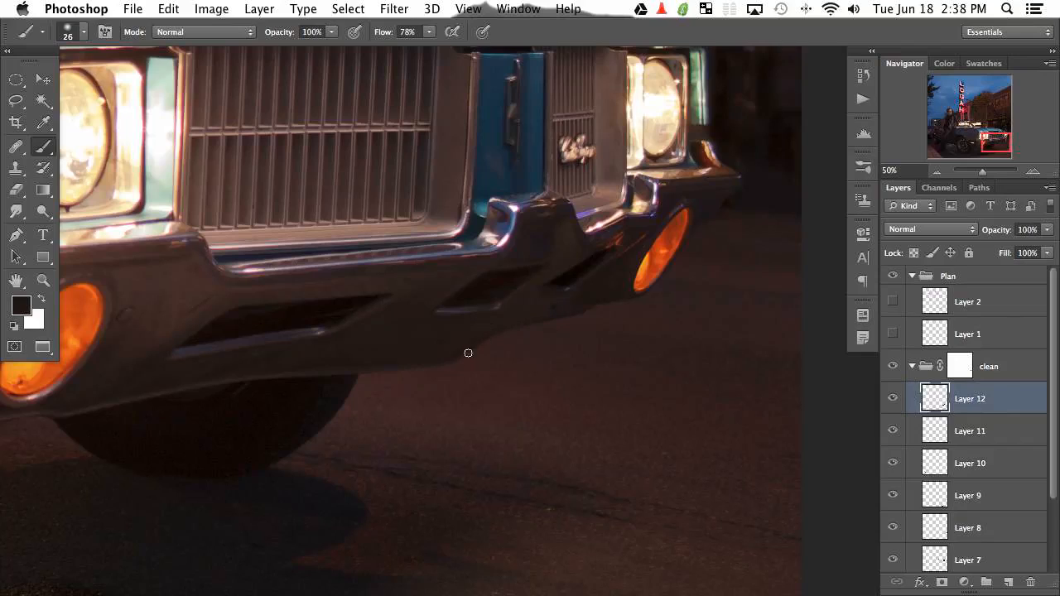
key(super+plus)
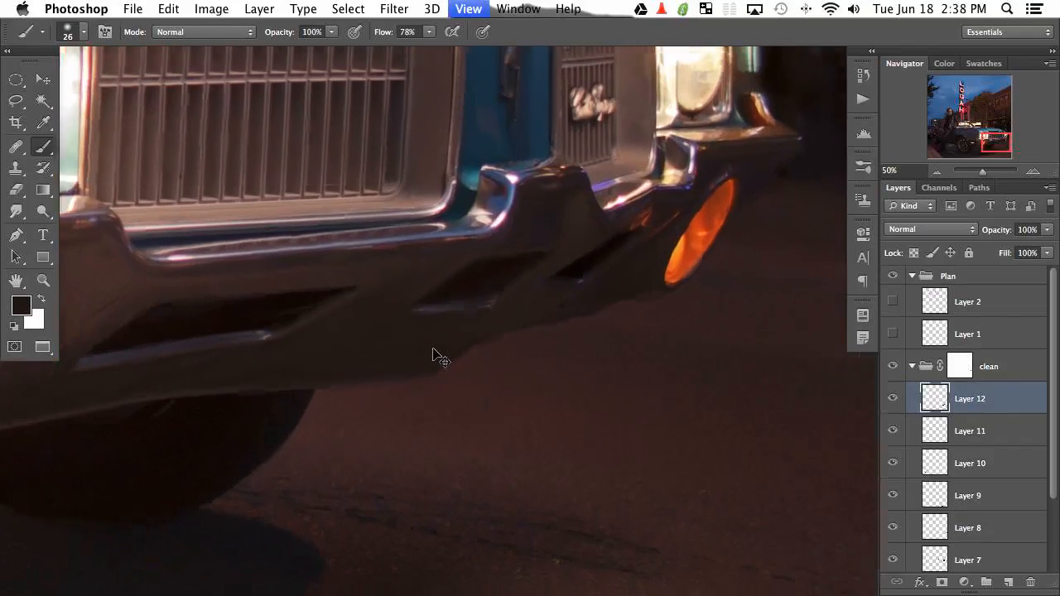
drag(421, 448, 788, 423)
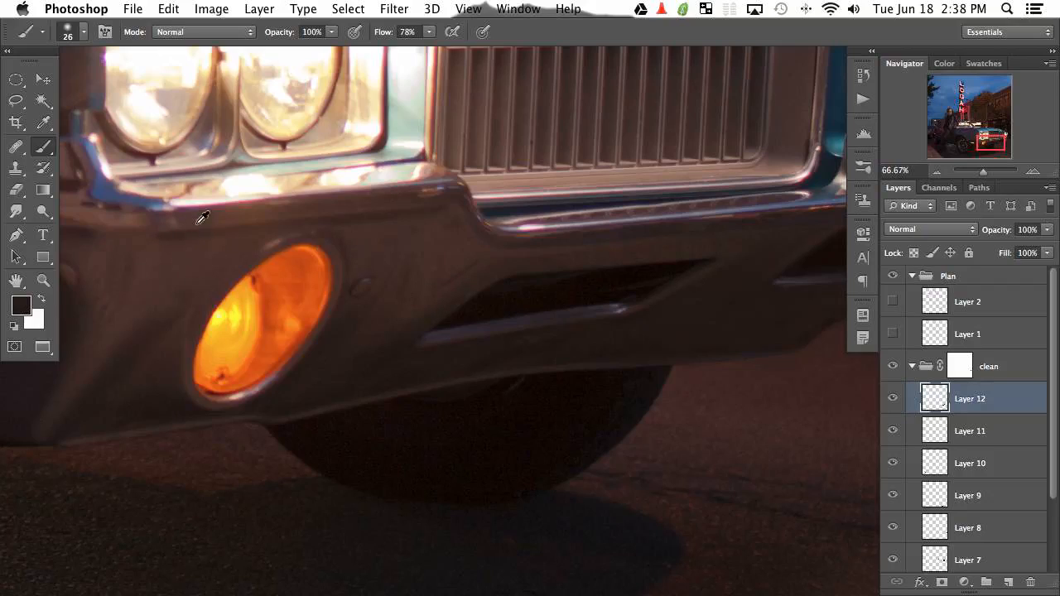
drag(187, 242, 424, 378)
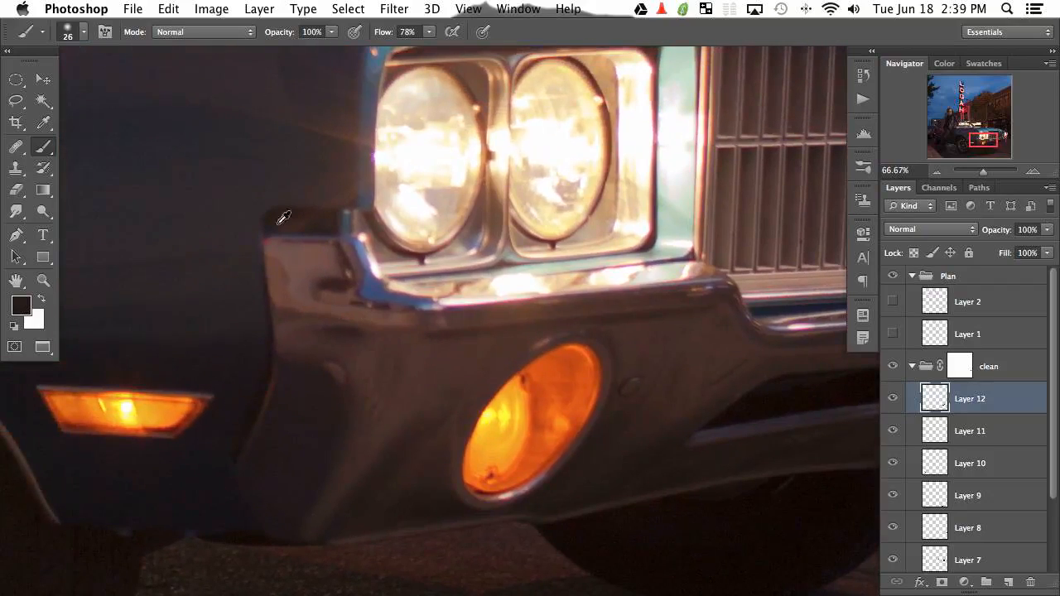
drag(265, 261, 521, 359)
drag(769, 504, 213, 230)
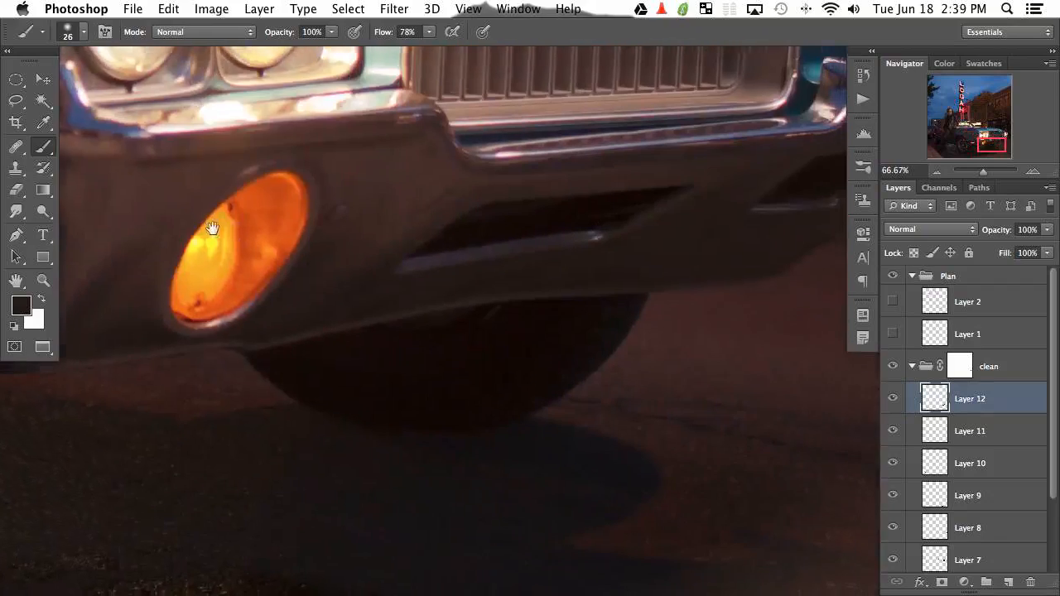
drag(788, 331, 481, 425)
Toggle Layer 12 repeatedly to compare the painted bumper's surface texture with the original at close range.
click(896, 400)
click(896, 400)
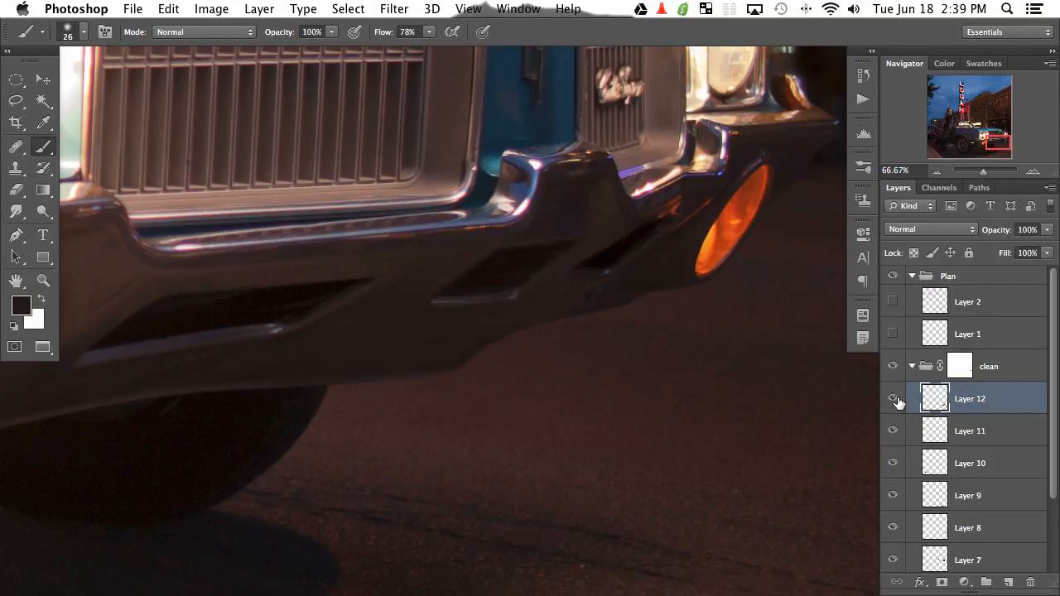
click(896, 400)
click(896, 400)
click(896, 400)
click(896, 400)
click(895, 400)
click(896, 400)
On a new layer above Layer 12, select a rectangle around the repaired bumper area and fill it with 50% Gray.
click(1009, 582)
key(m)
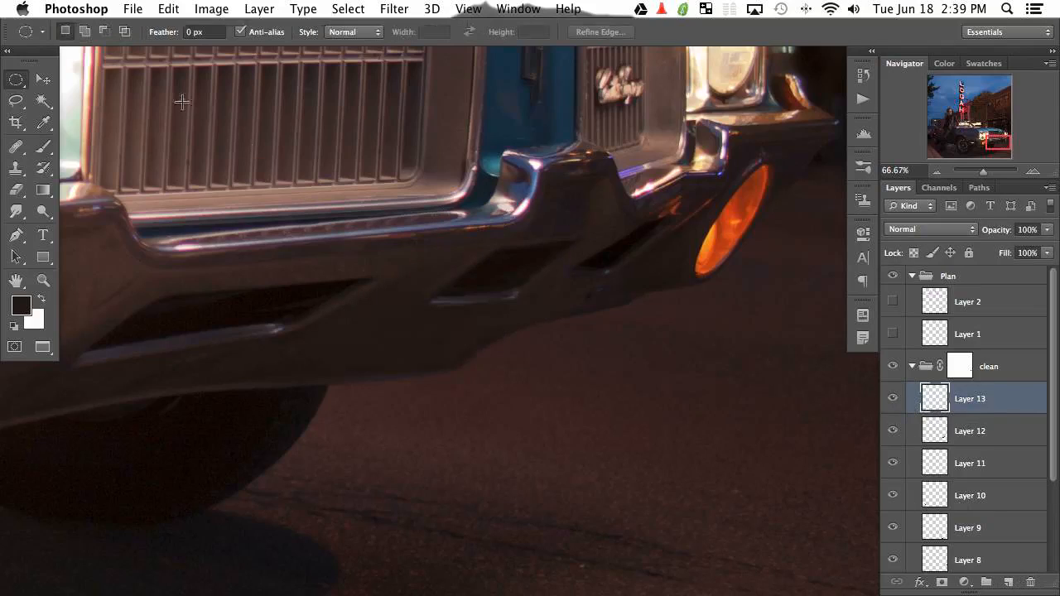
mouse_move(182, 102)
mouse_down()
mouse_move(748, 459)
mouse_move(753, 485)
mouse_up()
key(shift+m)
mouse_move(126, 113)
mouse_down()
mouse_move(434, 264)
mouse_move(765, 526)
mouse_up()
key(shift+BackSpace)
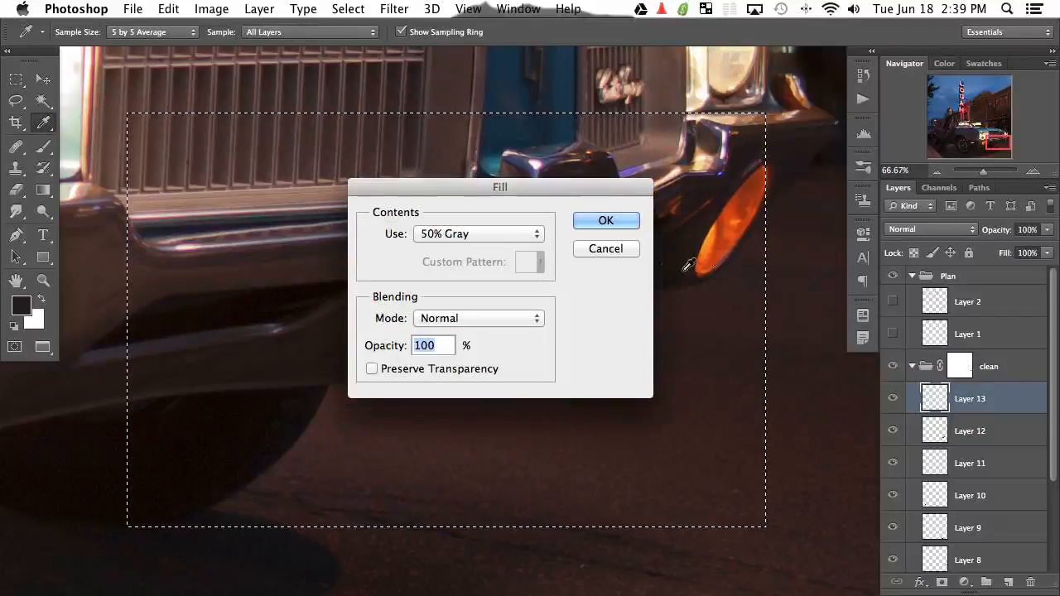
click(530, 235)
click(530, 235)
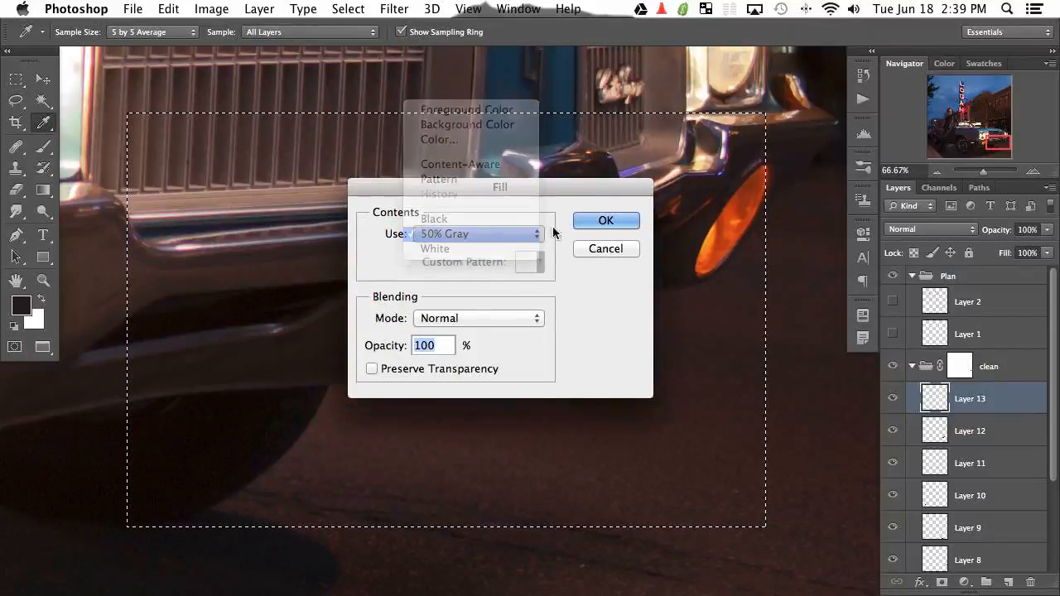
click(620, 224)
Apply the Add Noise filter to the gray rectangle with uniform distribution and a reduced amount.
click(404, 13)
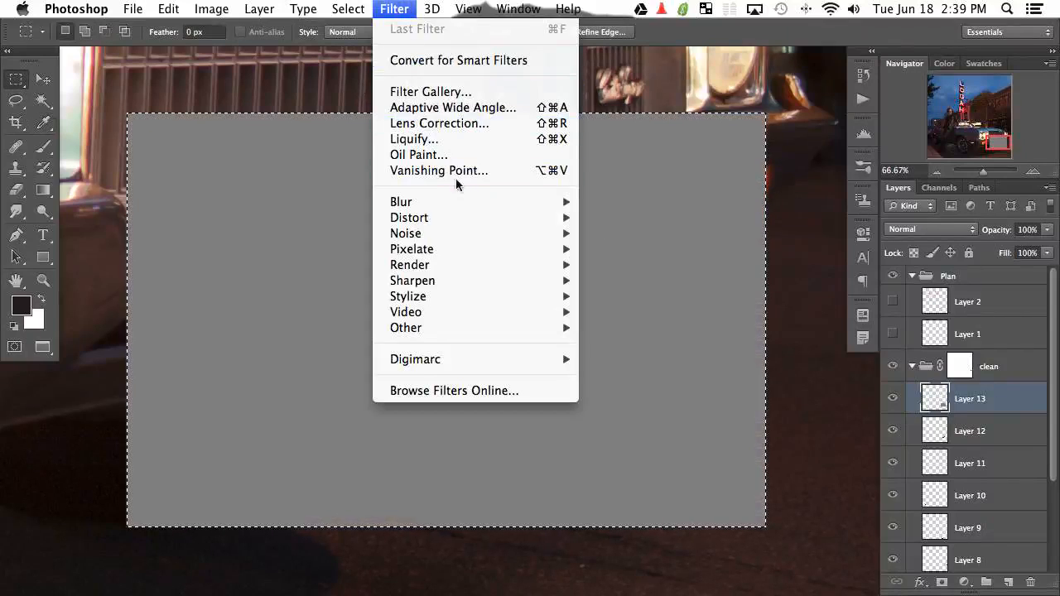
mouse_move(480, 232)
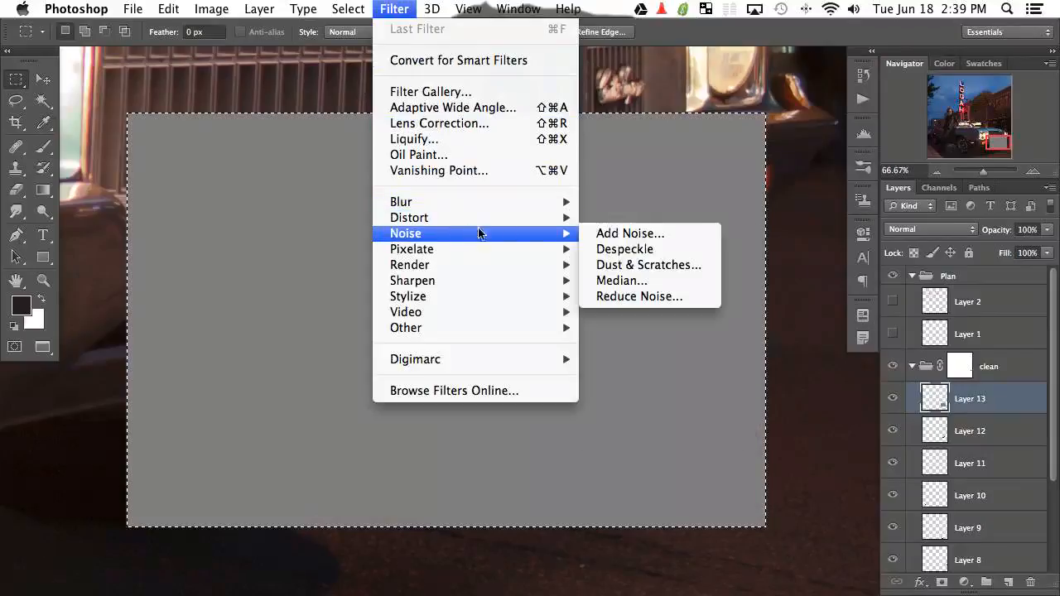
click(637, 234)
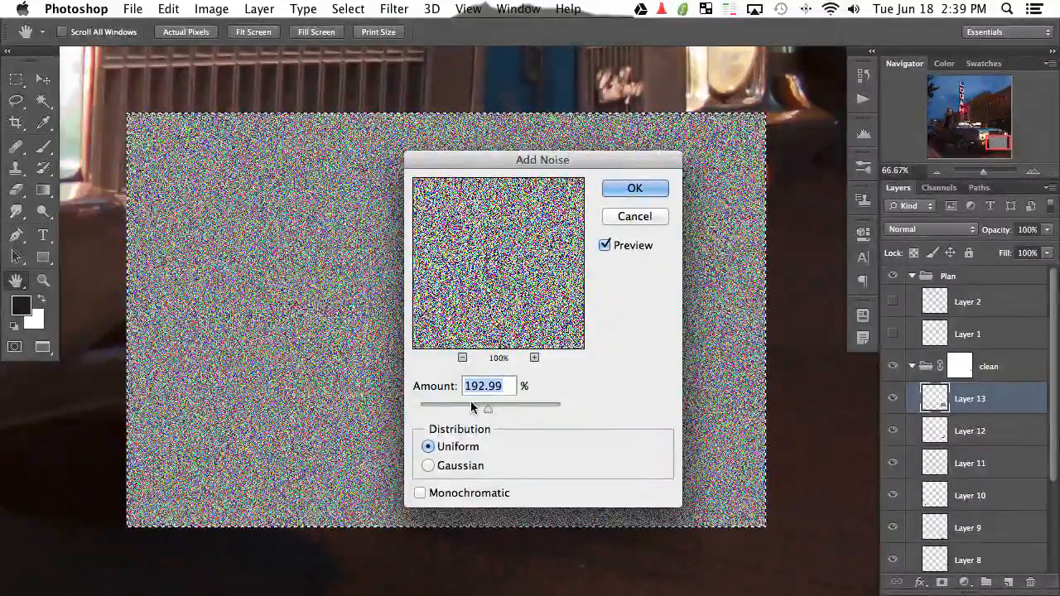
drag(488, 408, 472, 408)
click(635, 191)
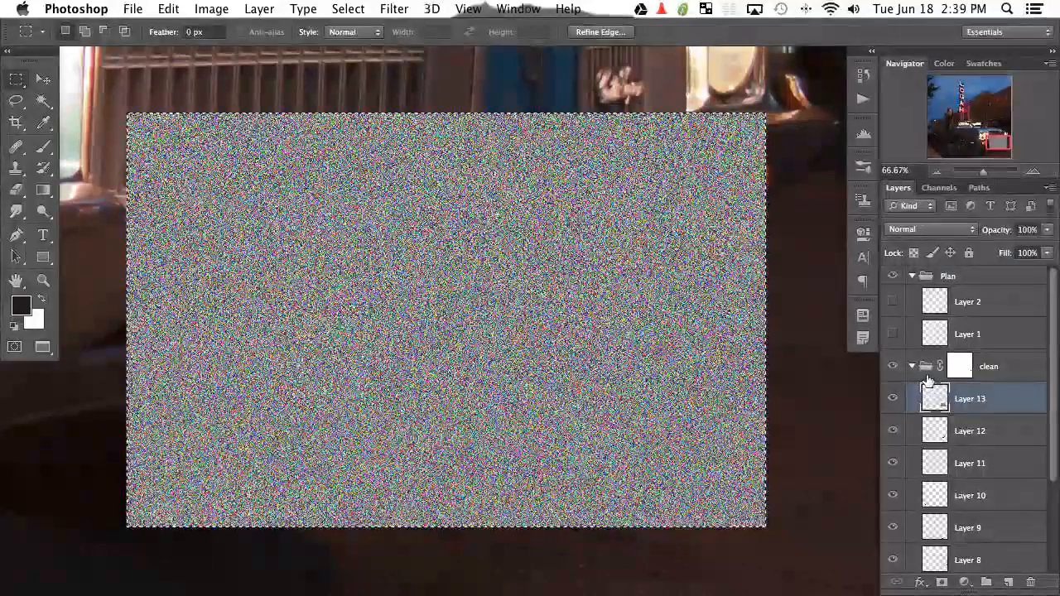
Clip the noise layer to Layer 12 so it covers only the painted bumper, and clear the selection.
alt+click(927, 382)
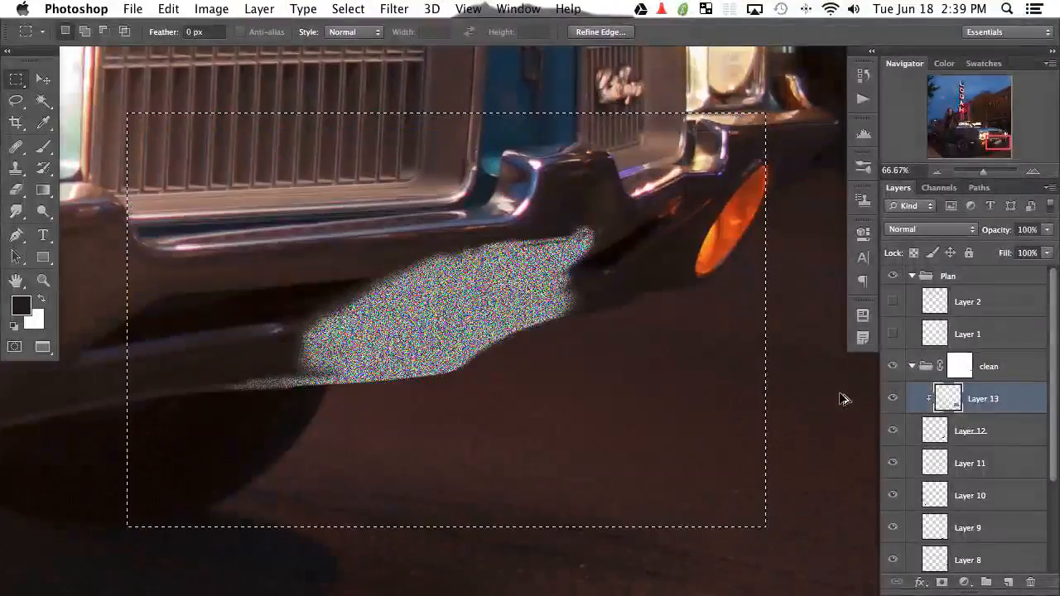
key(super+d)
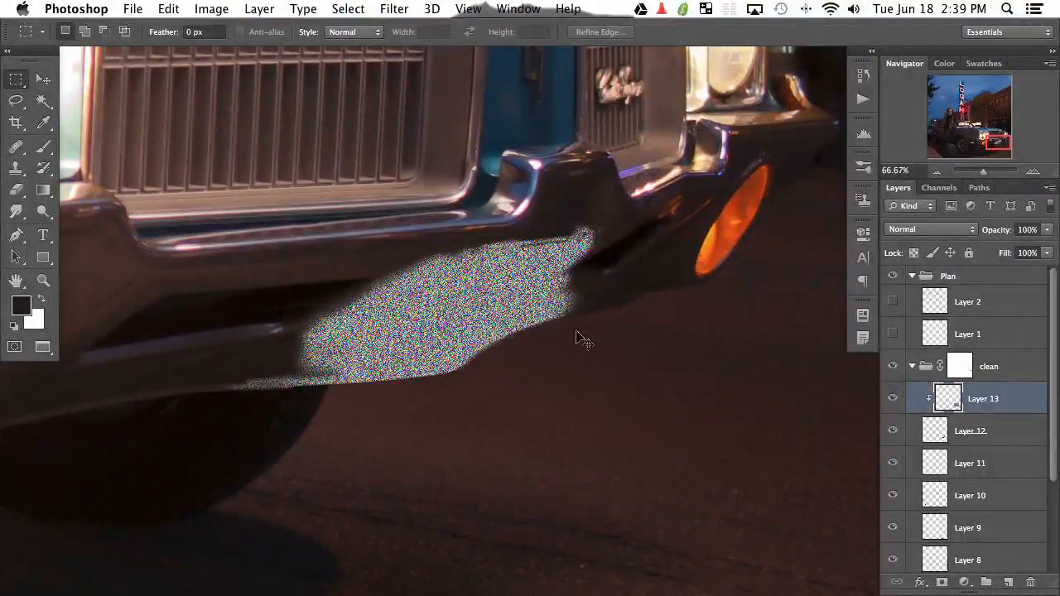
click(892, 400)
click(892, 400)
Set the noise layer's blend mode to Soft Light and reduce its colour saturation with Hue/Saturation.
click(932, 229)
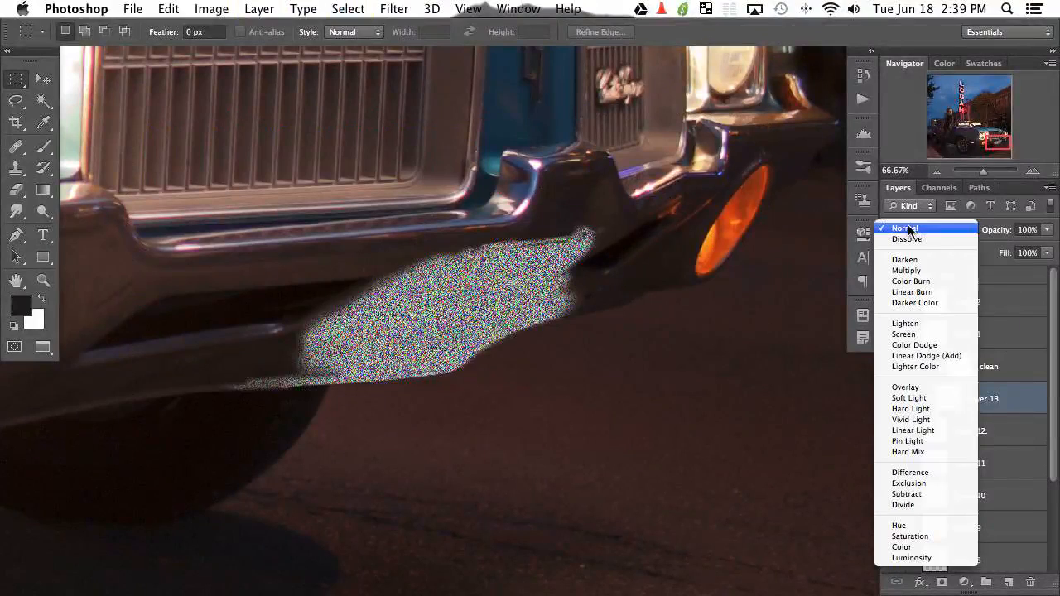
click(948, 391)
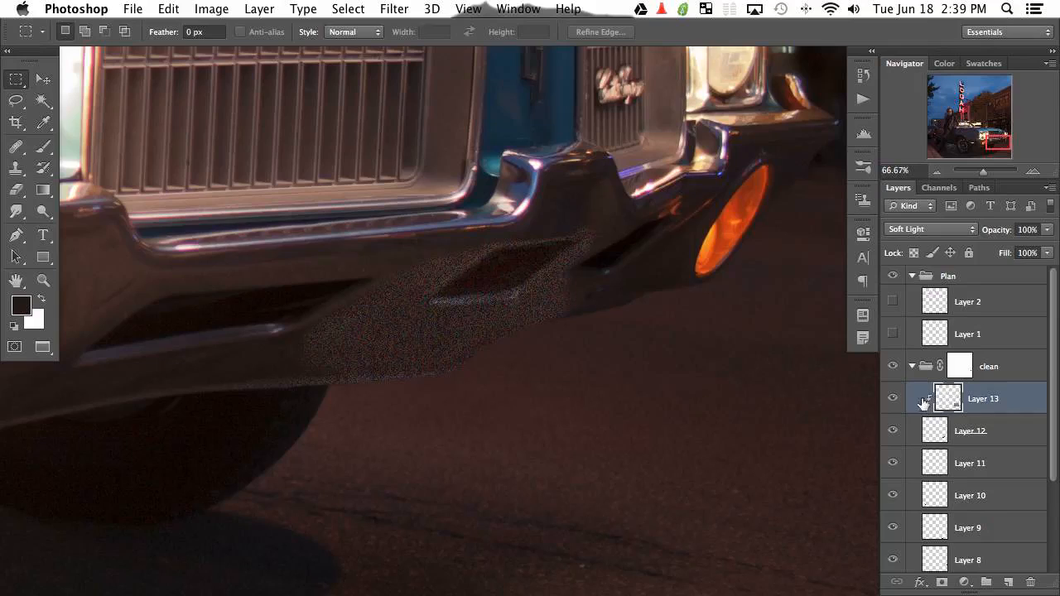
key(super+u)
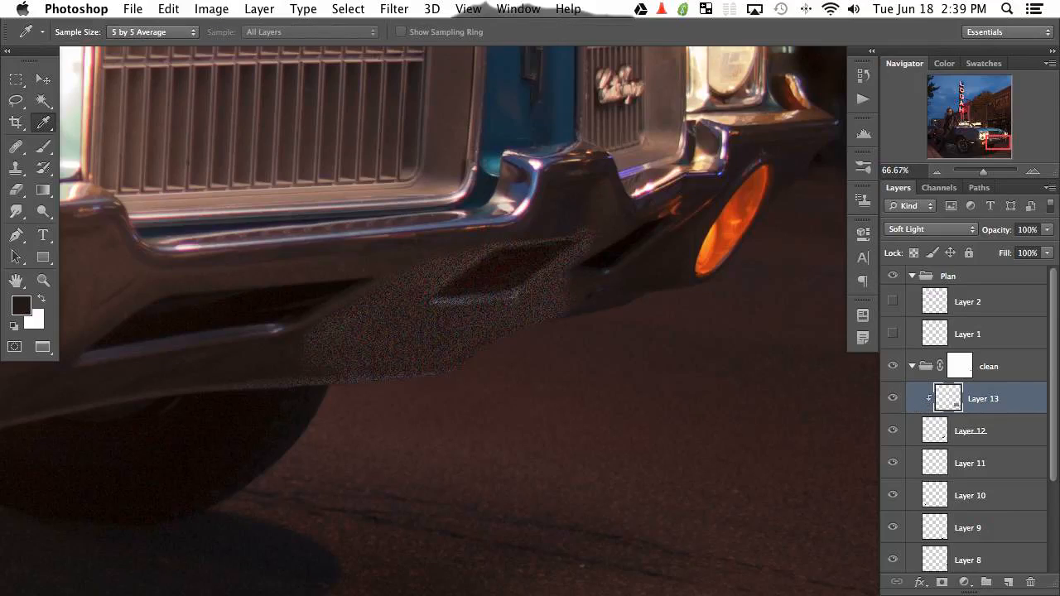
drag(780, 290, 729, 250)
drag(739, 407, 688, 414)
click(929, 277)
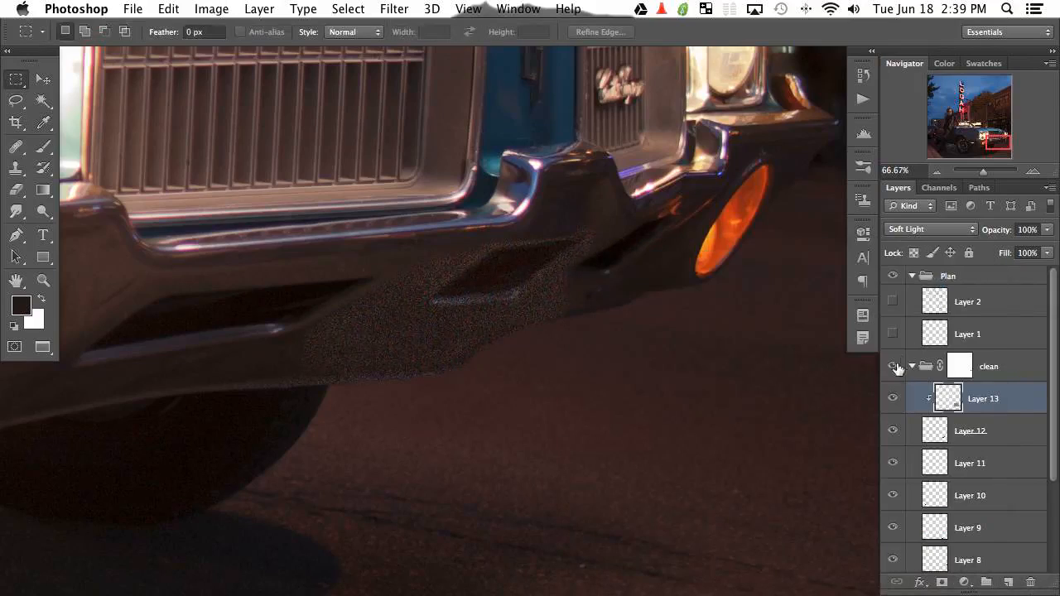
Lower the noise layer's opacity to 15%.
key(v)
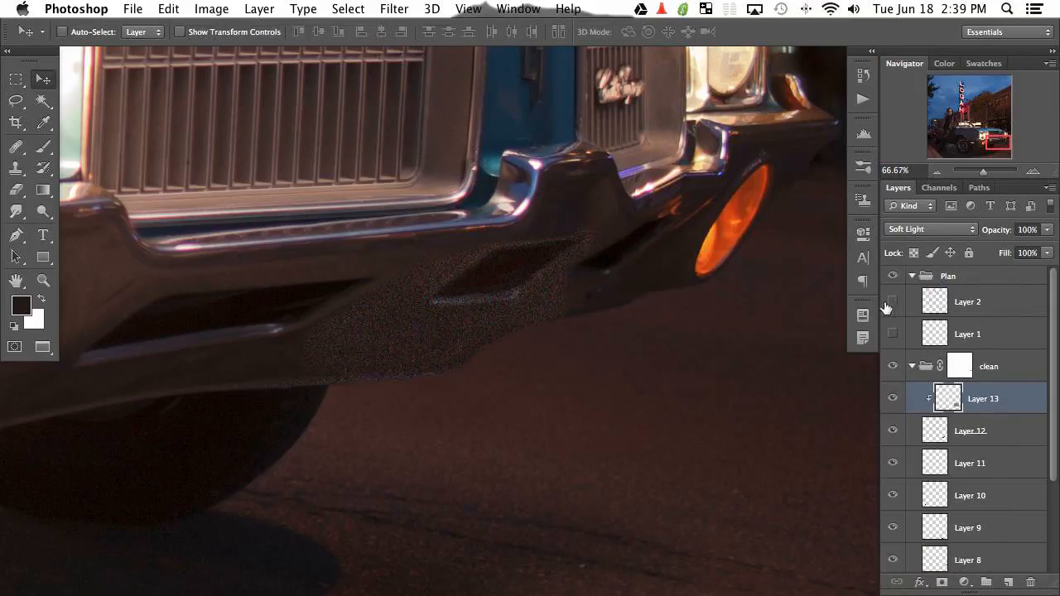
key(2)
key(1)
key(1)
Compare the retouched bumper with and without the added grain by toggling Layer 13 and Layer 12.
click(896, 400)
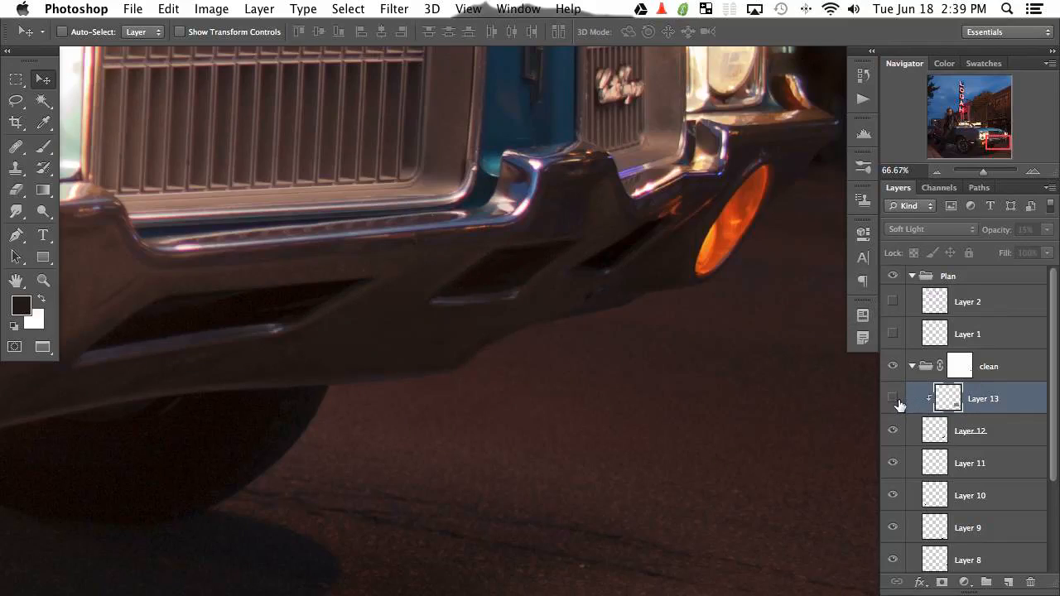
click(898, 399)
click(897, 400)
click(897, 401)
click(898, 403)
click(900, 404)
click(902, 403)
click(903, 403)
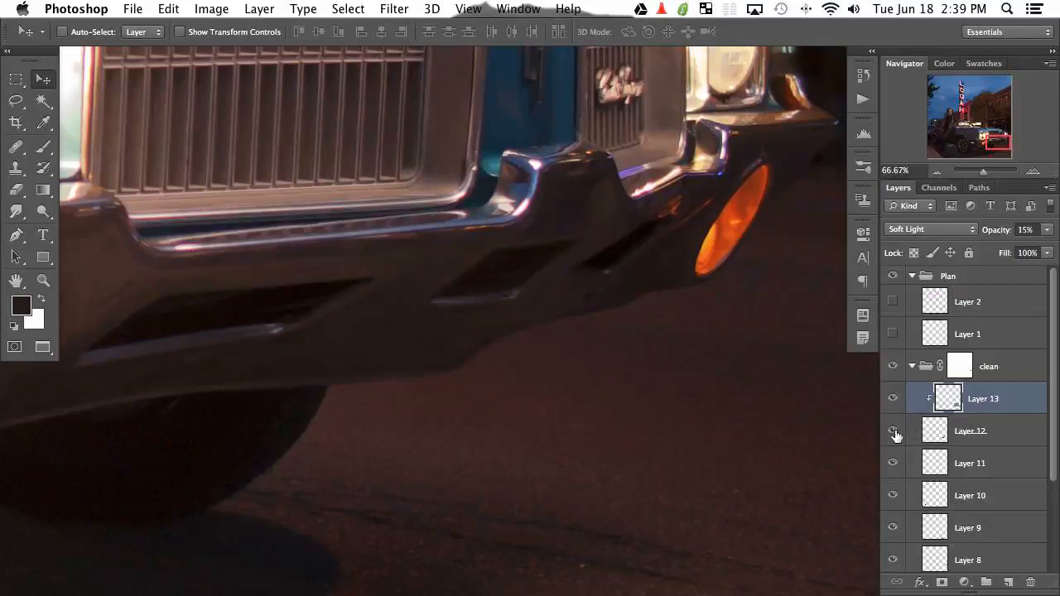
click(894, 432)
click(895, 432)
click(892, 404)
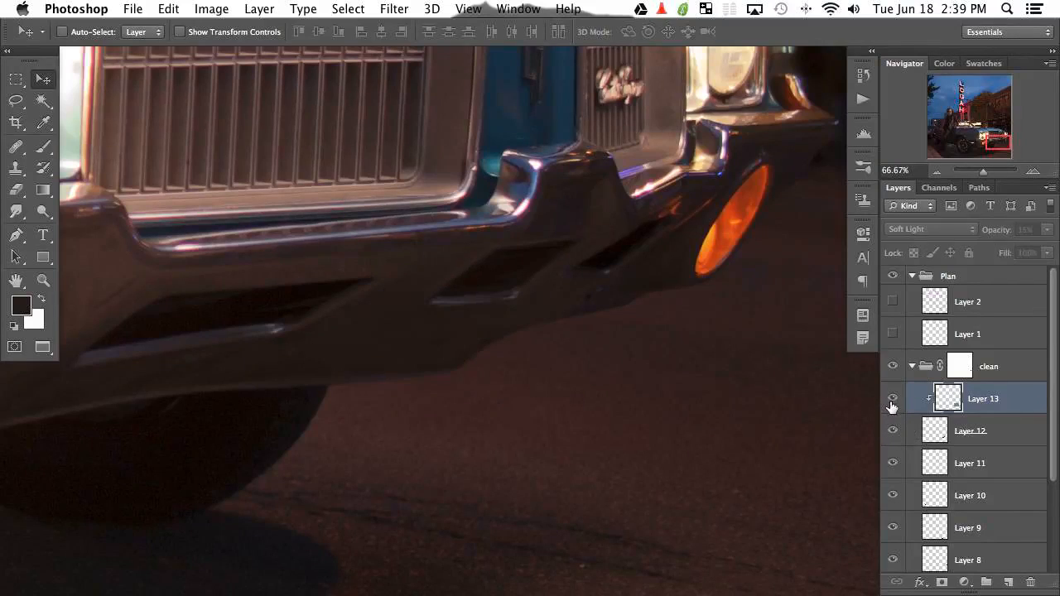
Toggle Layer 13's visibility to check the grain on the rebuilt bumper up close.
click(892, 404)
click(891, 404)
click(892, 404)
click(892, 404)
click(892, 404)
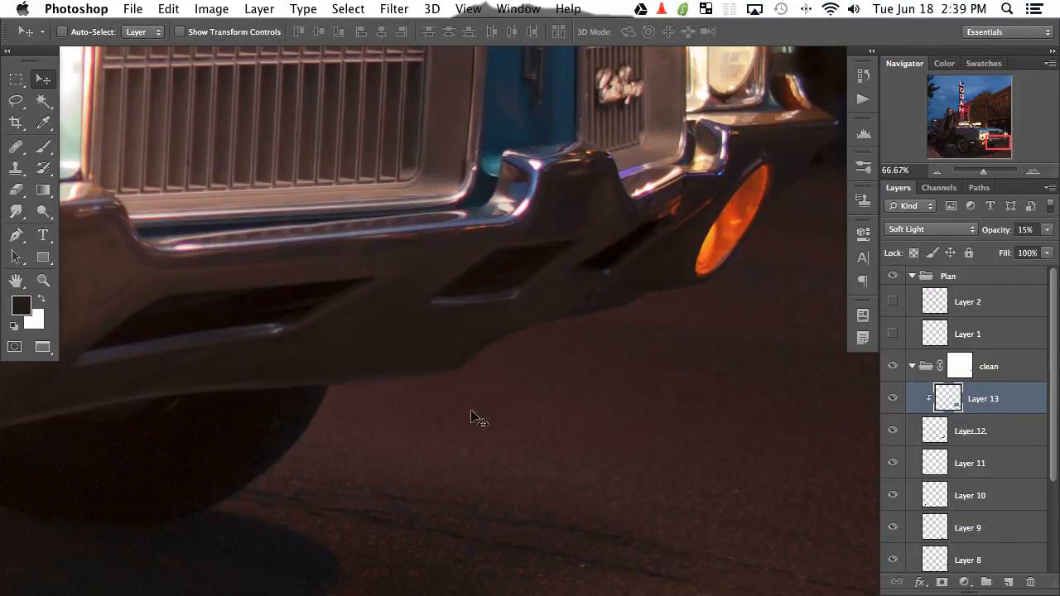
Compare the full photo before and after the cleanup by repeatedly hiding and showing the clean group.
key(super+minus)
key(super+minus)
key(super+minus)
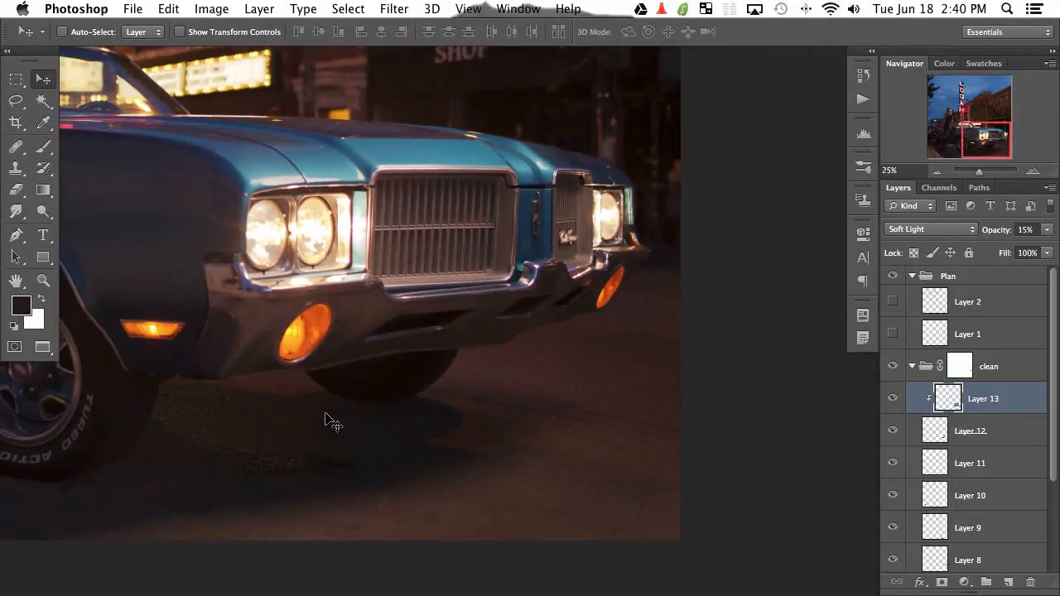
key(super+minus)
key(super+minus)
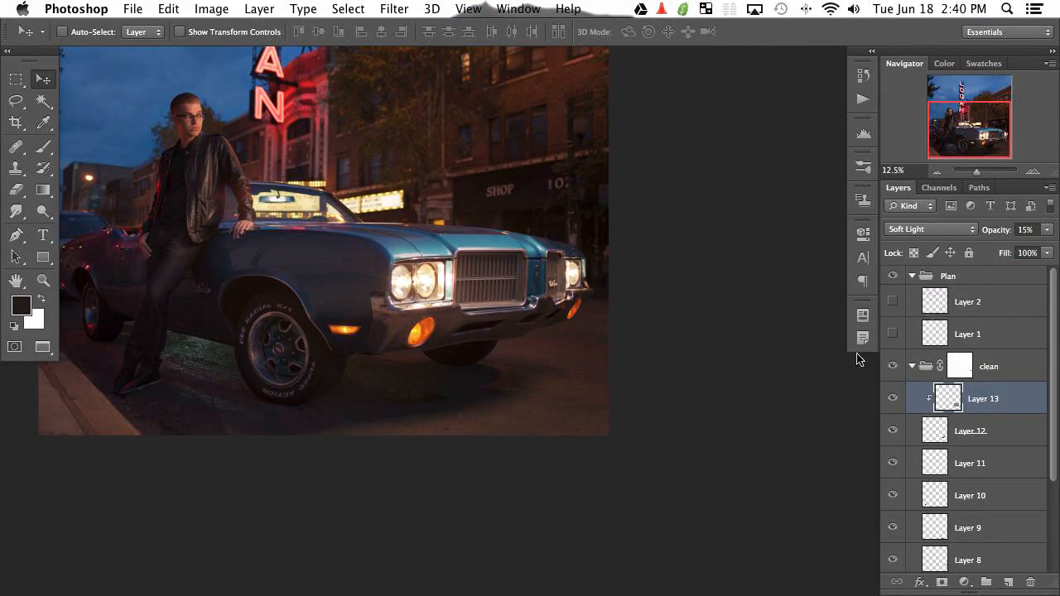
click(896, 368)
click(896, 368)
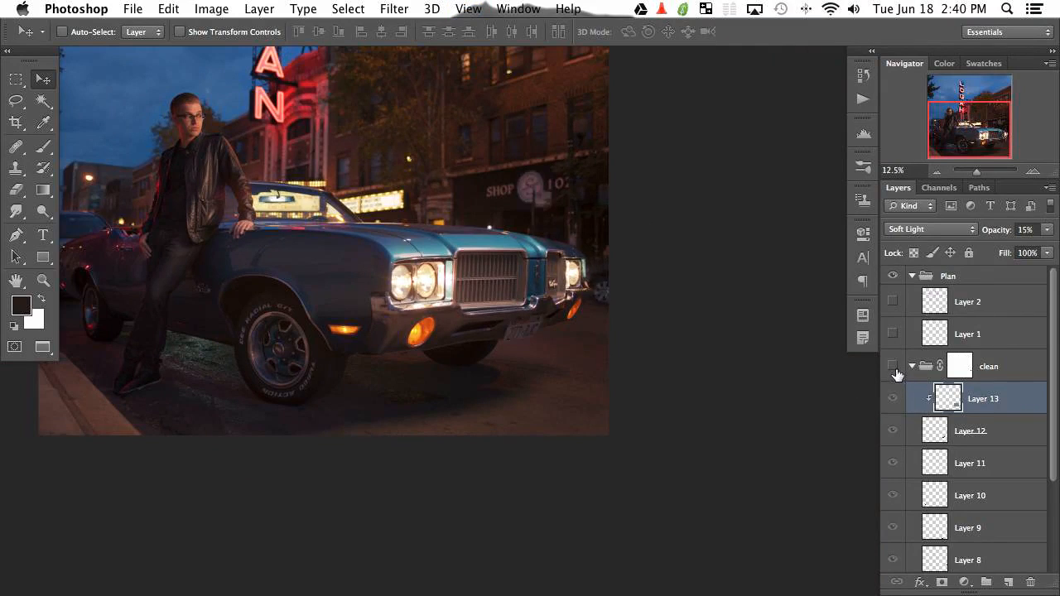
click(898, 369)
drag(530, 435, 606, 482)
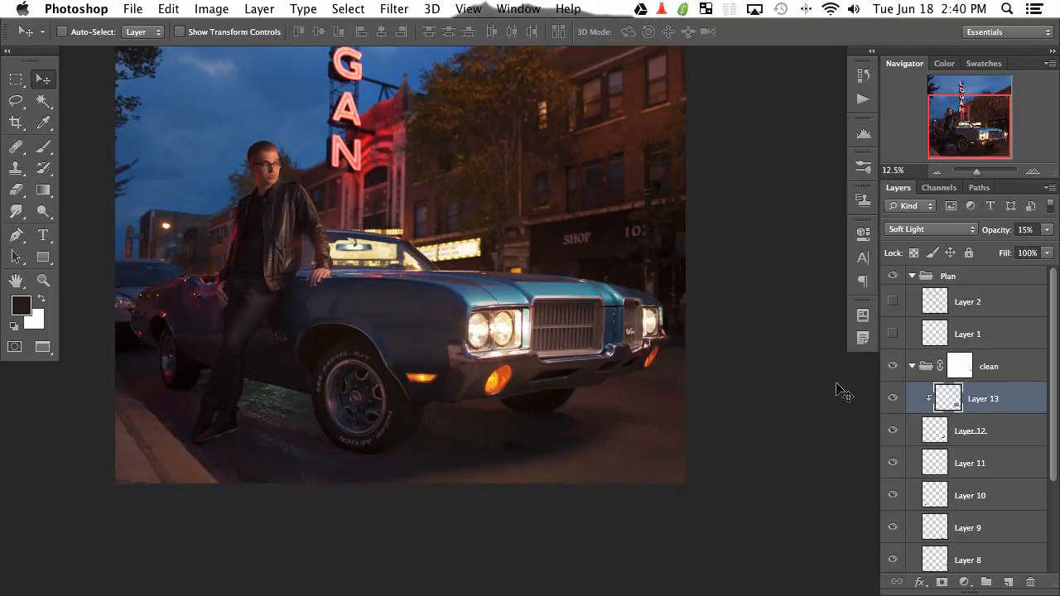
click(892, 367)
click(892, 367)
click(891, 369)
click(891, 369)
click(891, 369)
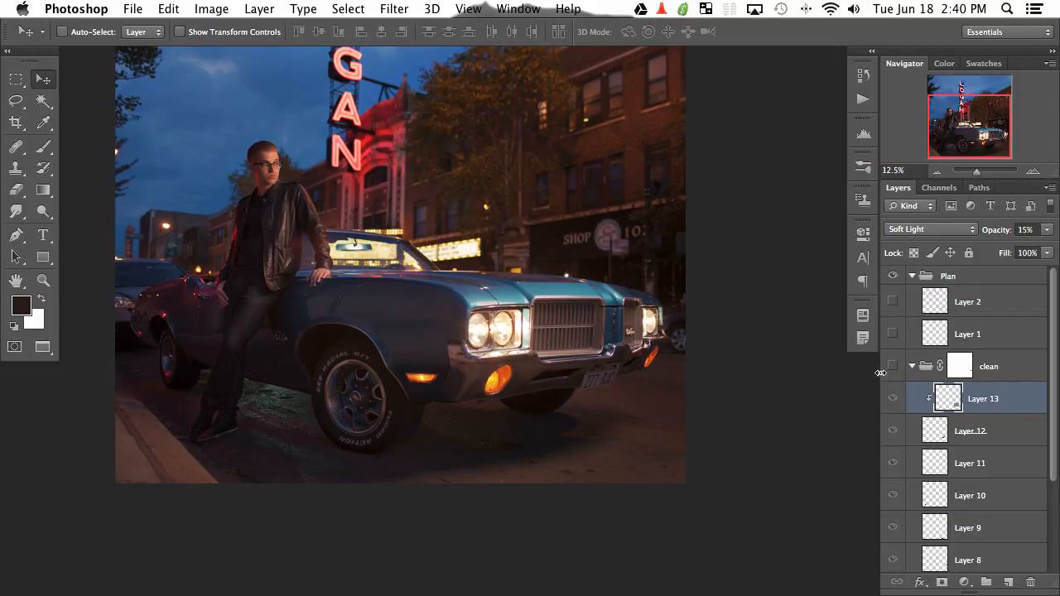
click(892, 369)
click(892, 368)
click(892, 368)
click(892, 369)
click(892, 368)
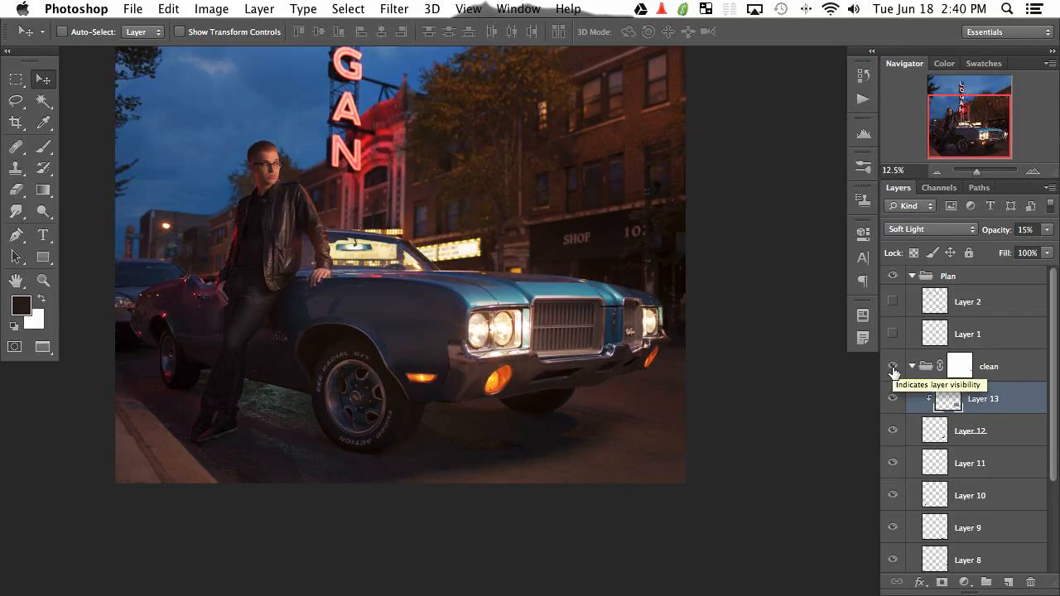
click(892, 368)
click(891, 369)
click(891, 368)
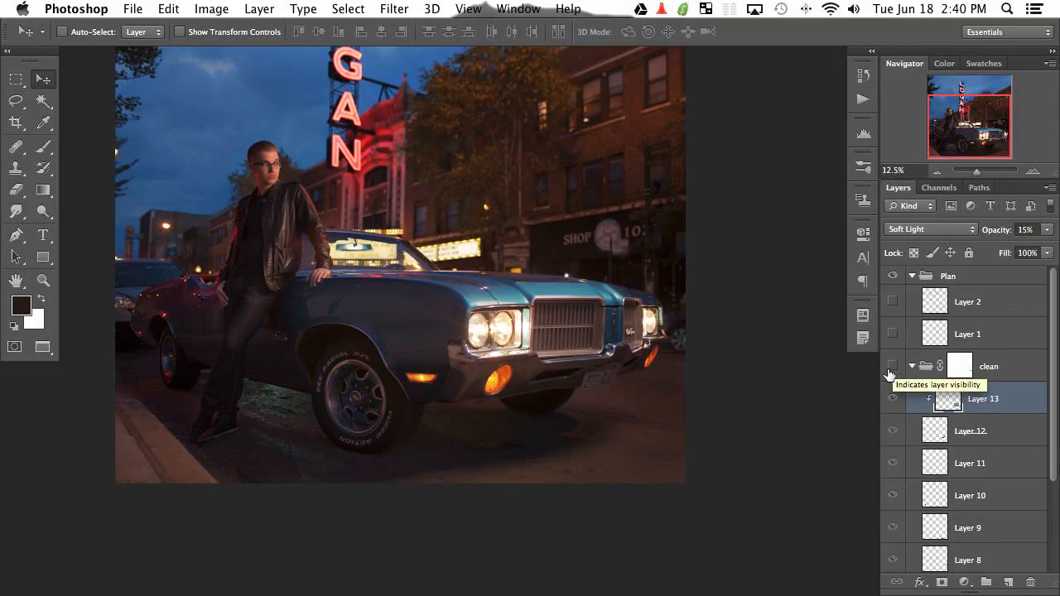
click(892, 369)
click(891, 368)
click(892, 369)
click(888, 370)
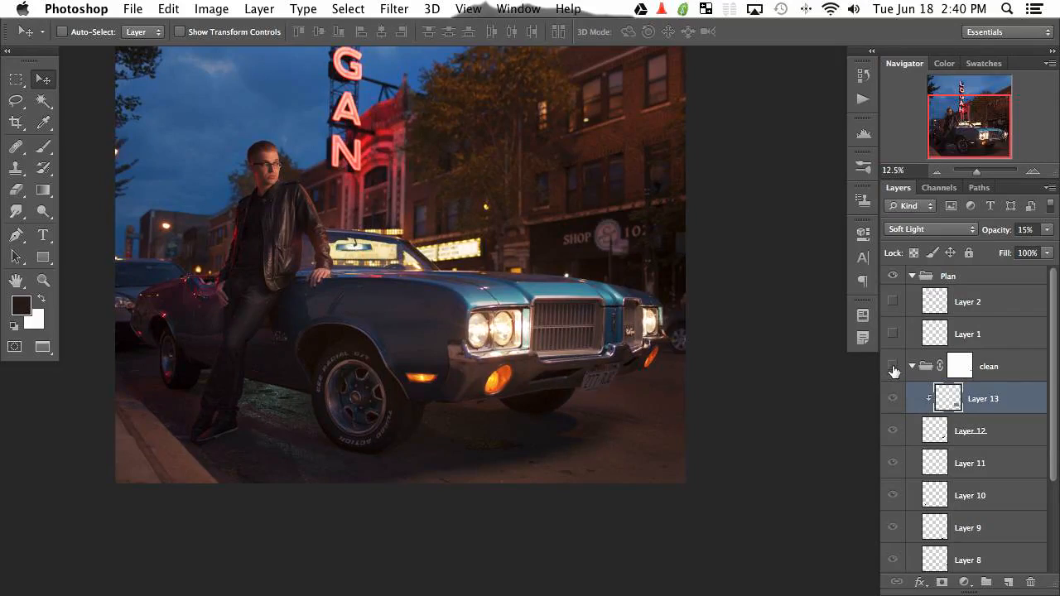
click(889, 369)
click(888, 369)
click(888, 369)
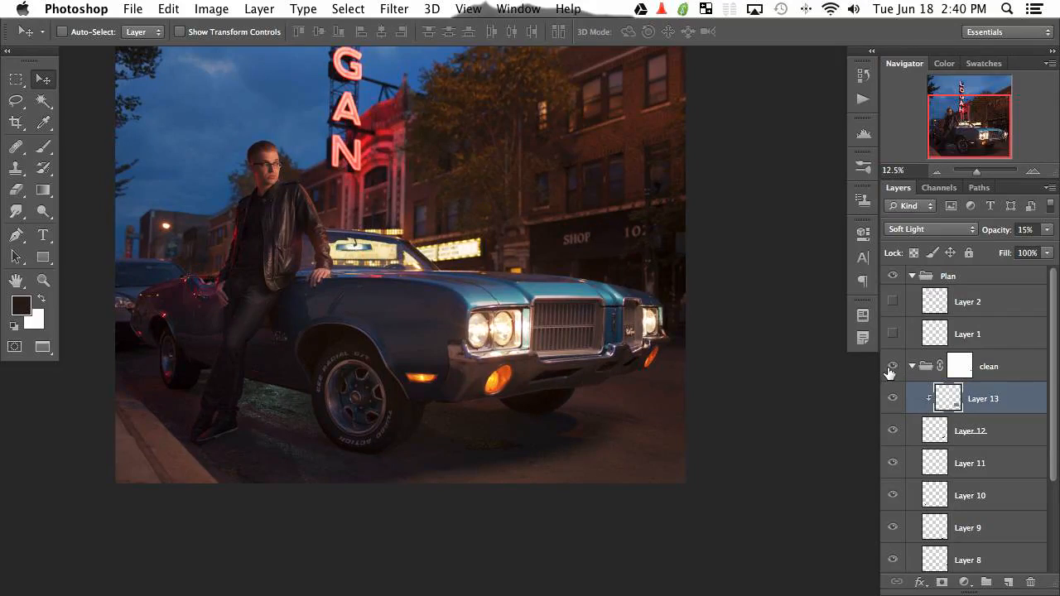
click(889, 369)
click(889, 369)
Add a new empty layer above Layer 13 and ready the Healing Brush for the pavement by the man's feet.
key(super+alt+shift+n)
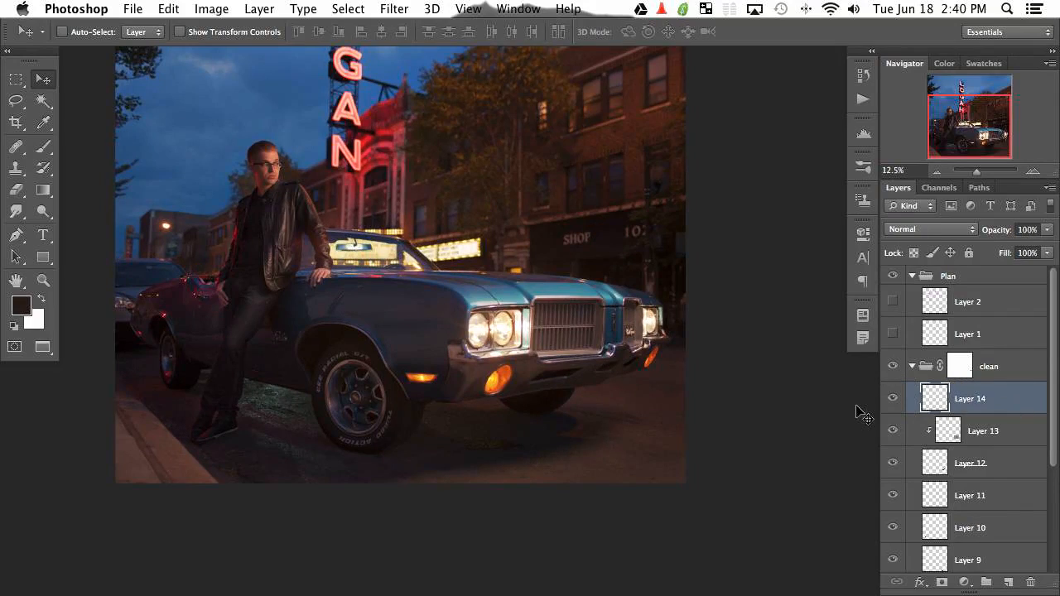
key(super+equal)
key(super+equal)
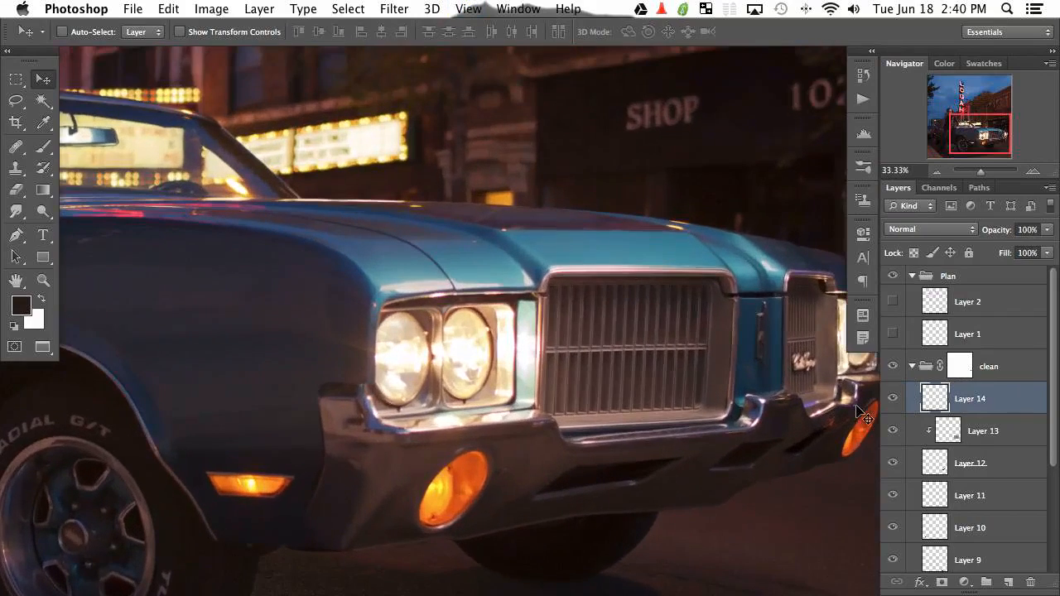
drag(10, 492, 491, 372)
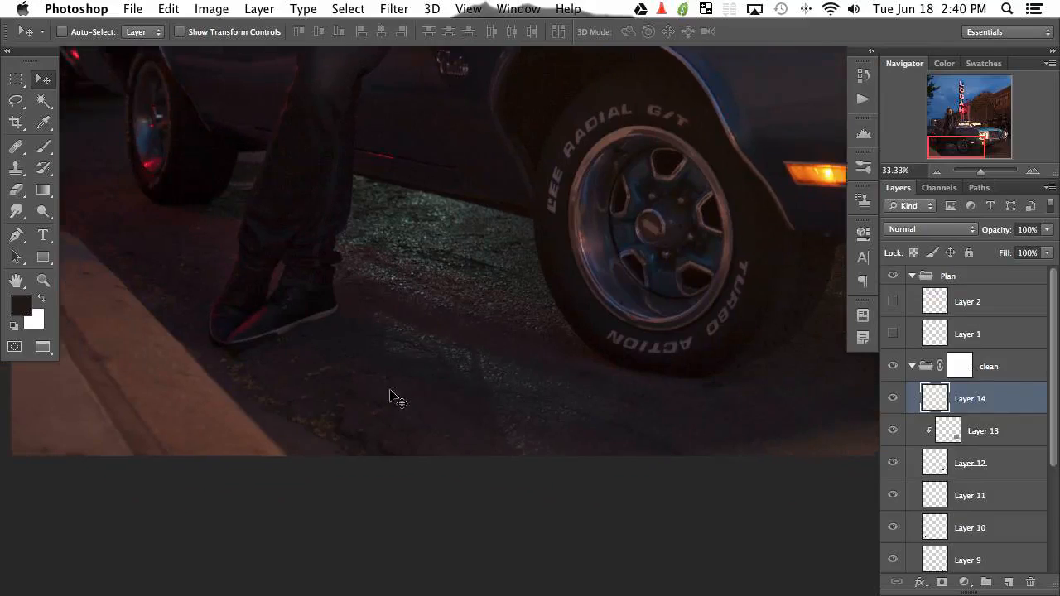
key(j)
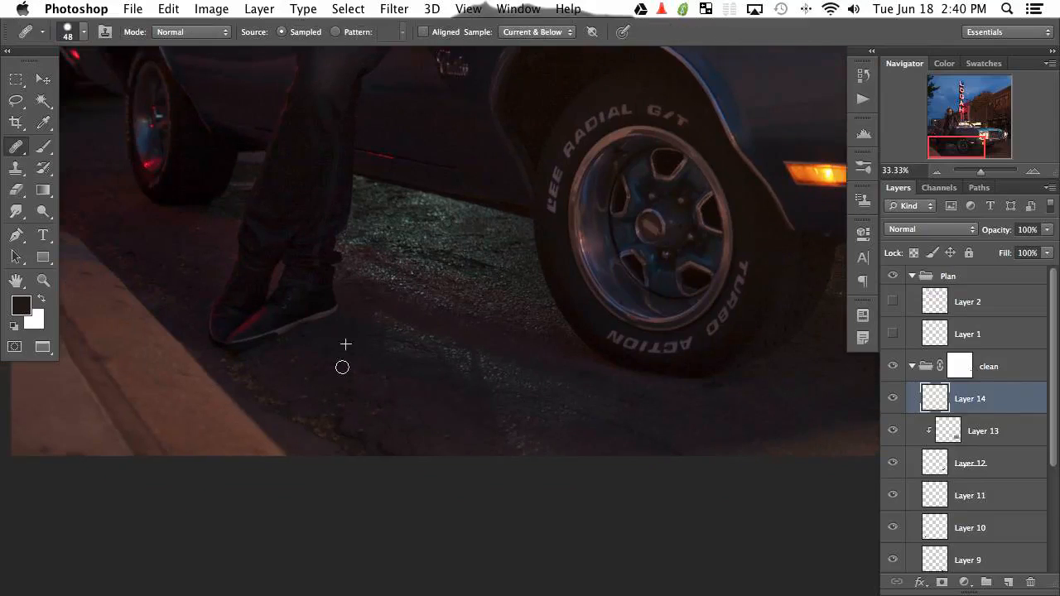
Review the planning sketches on Layer 1 and Layer 2 over the whole photo, hiding each one again.
key(super+minus)
key(super+minus)
key(super+minus)
key(super+minus)
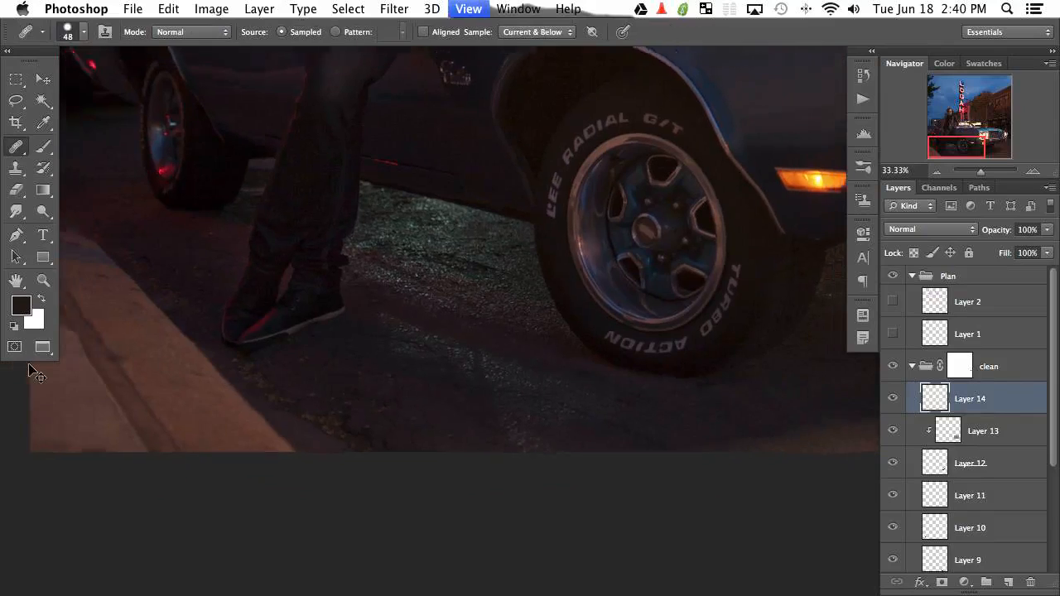
click(892, 334)
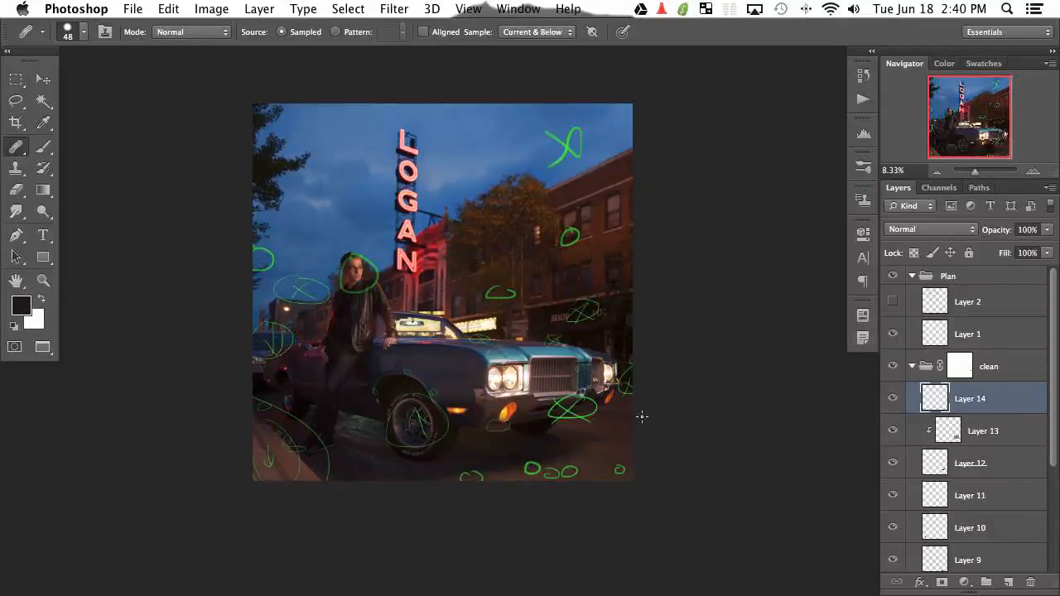
click(892, 333)
click(891, 331)
click(892, 333)
click(906, 302)
click(895, 302)
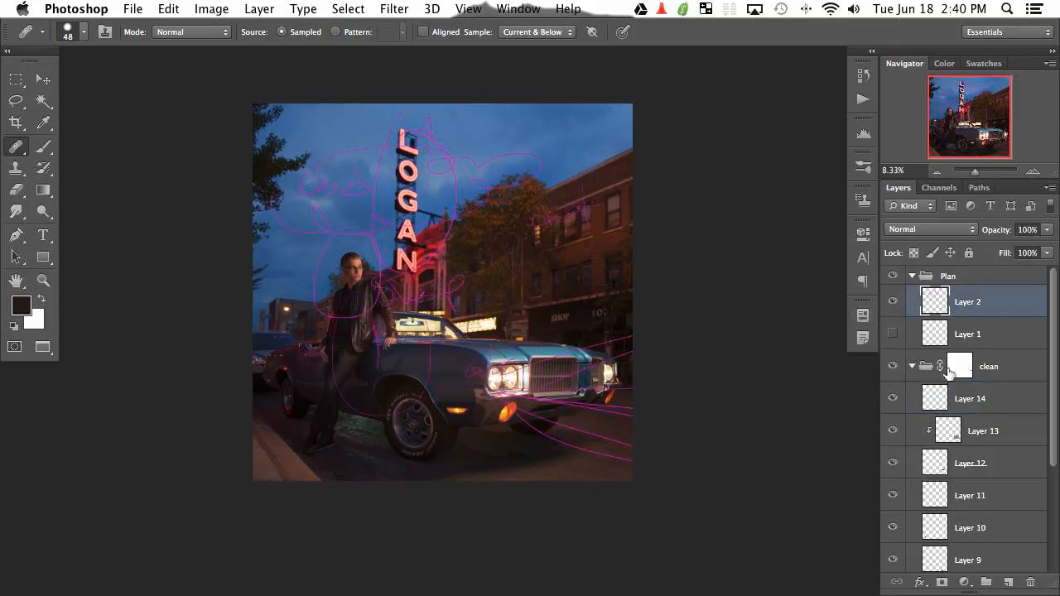
click(893, 302)
Collapse the clean group and toggle its visibility to compare the whole image with and without the retouching.
click(911, 366)
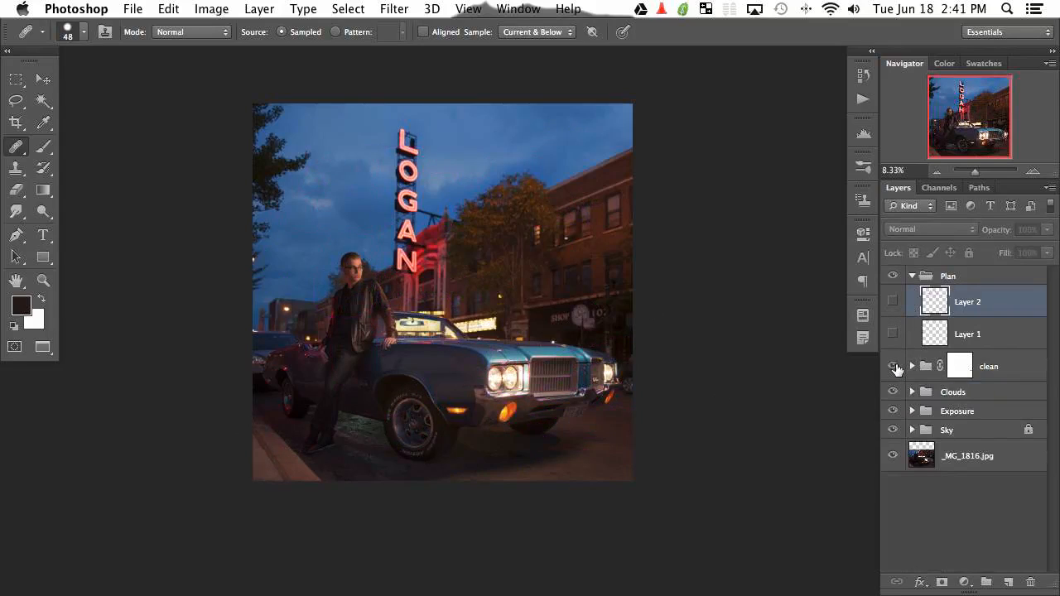
click(893, 368)
click(894, 368)
click(894, 368)
click(893, 368)
click(893, 368)
click(894, 369)
click(894, 371)
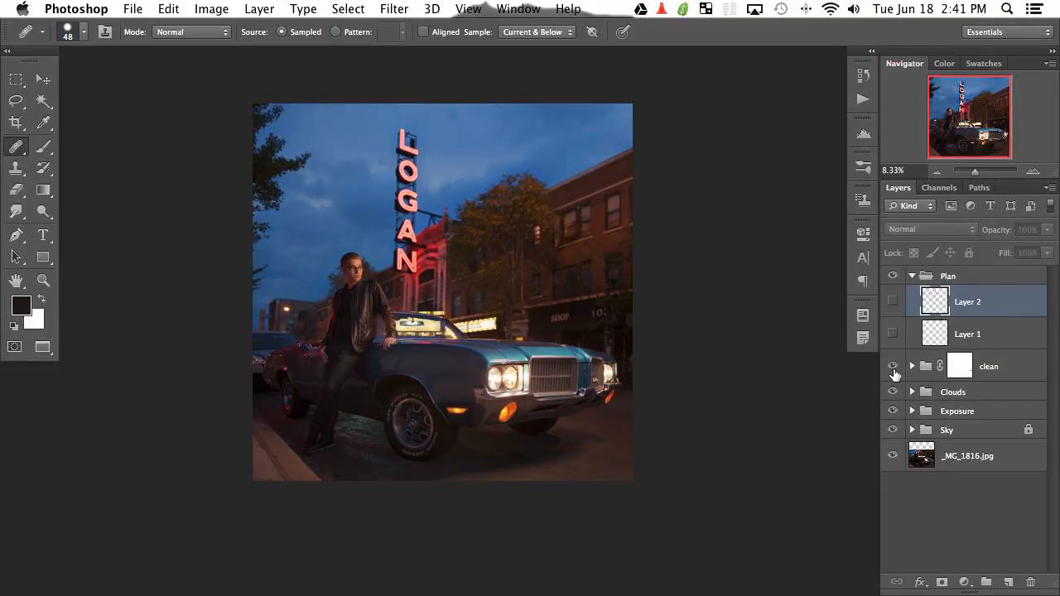
click(893, 370)
click(893, 370)
click(894, 371)
click(893, 371)
click(894, 372)
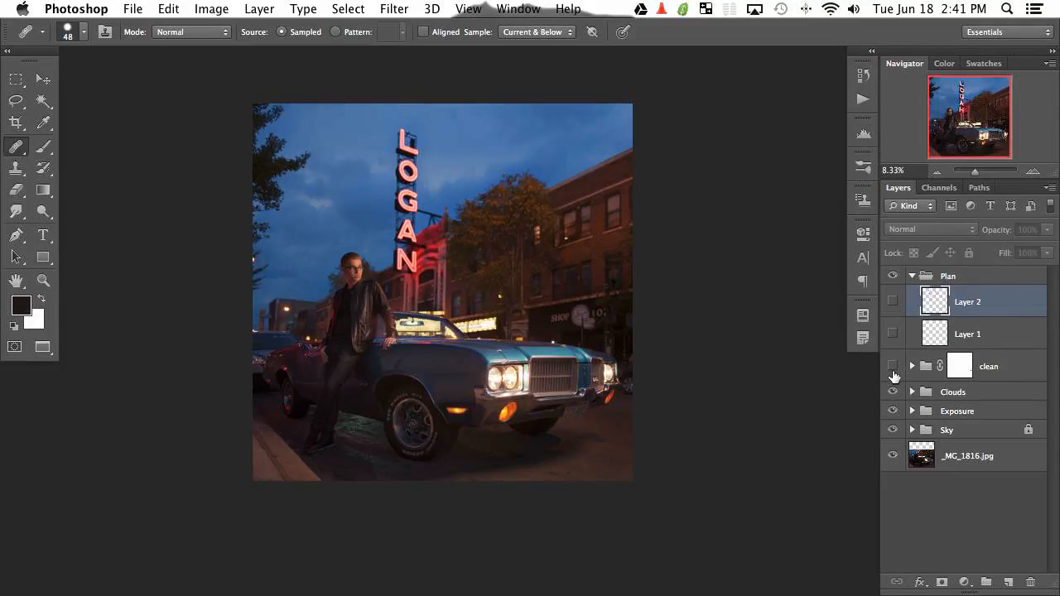
click(893, 370)
Add a new layer above the clean group and place it in its own group.
key(super+equal)
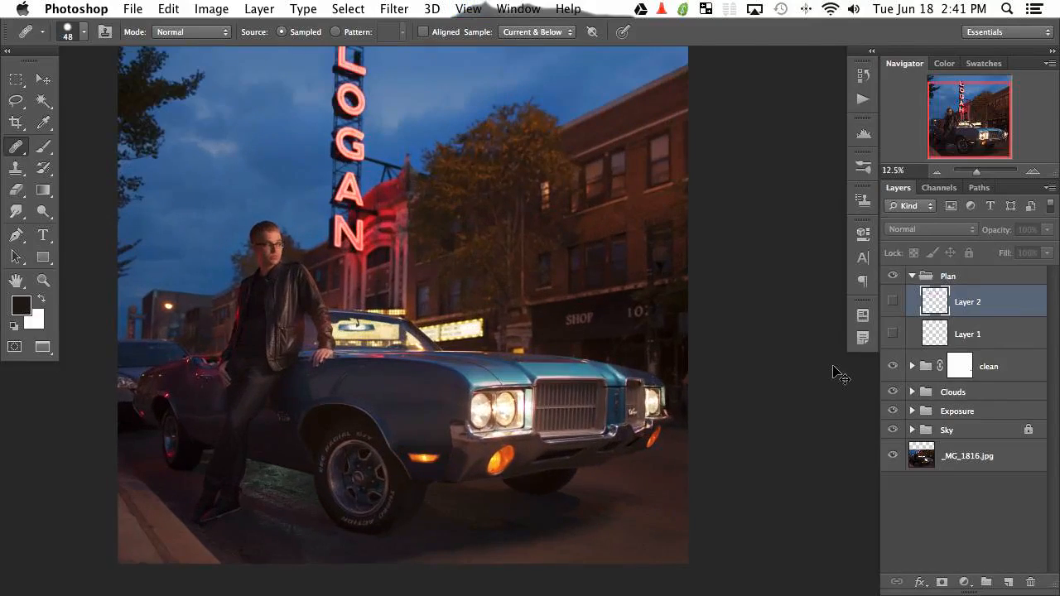
click(1005, 365)
key(super+shift+alt+n)
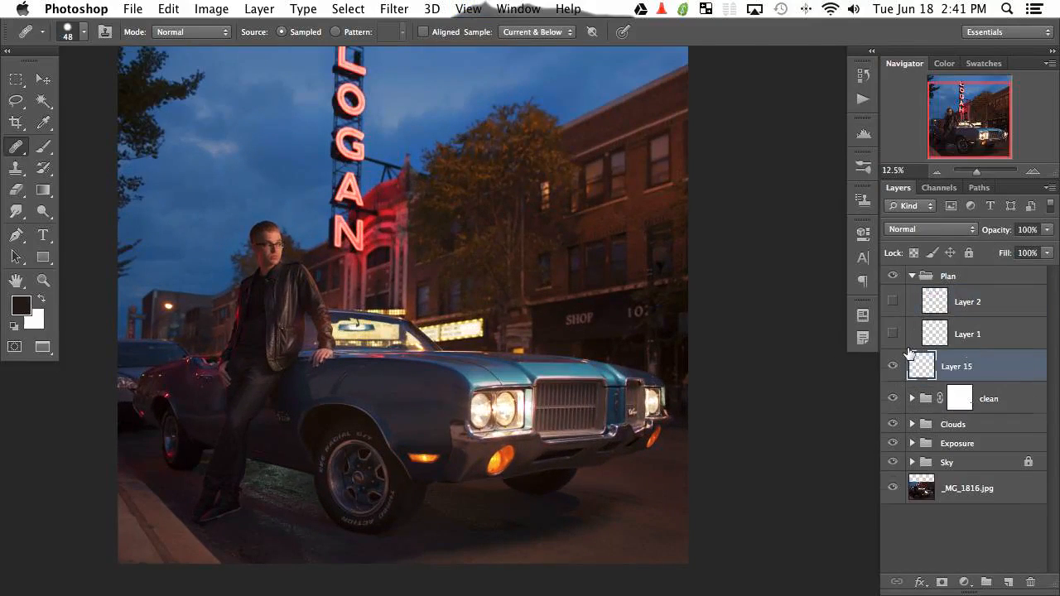
key(super+g)
key(super+g)
key(super+z)
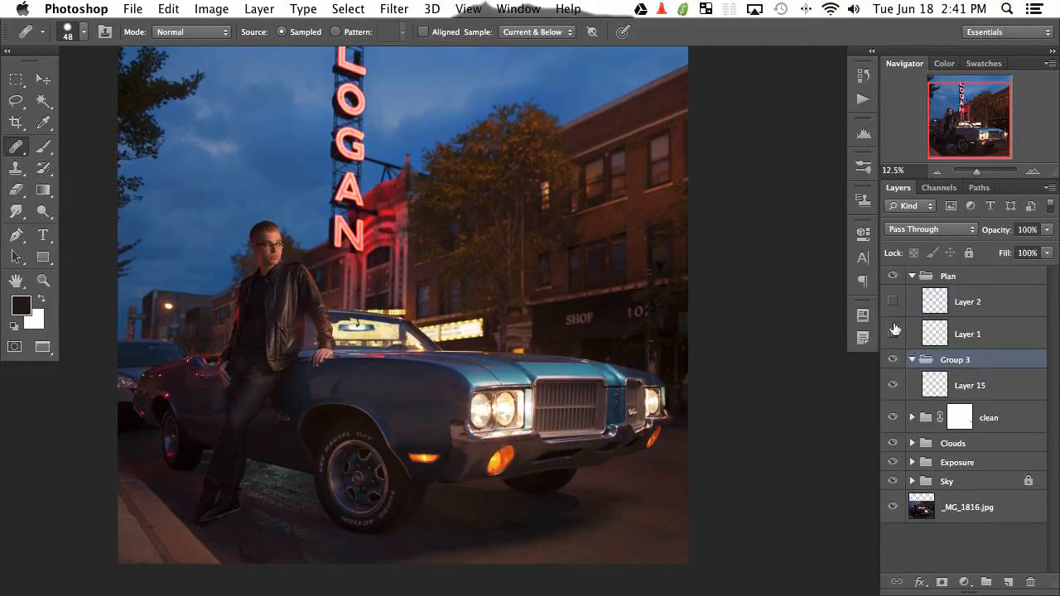
Rename the new group Exposure.
click(893, 331)
double_click(953, 360)
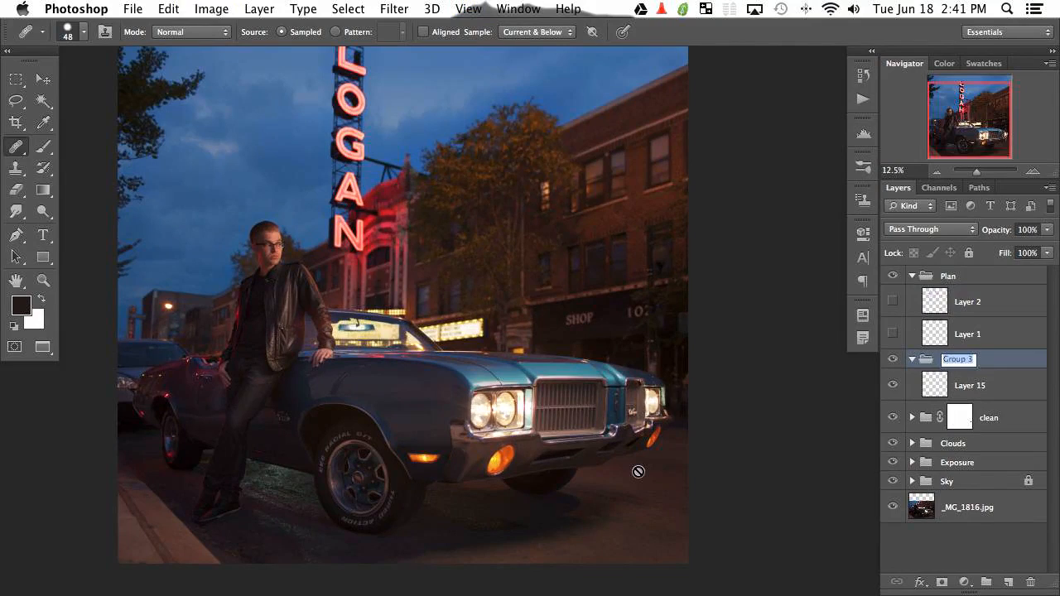
text(EX)
key(Return)
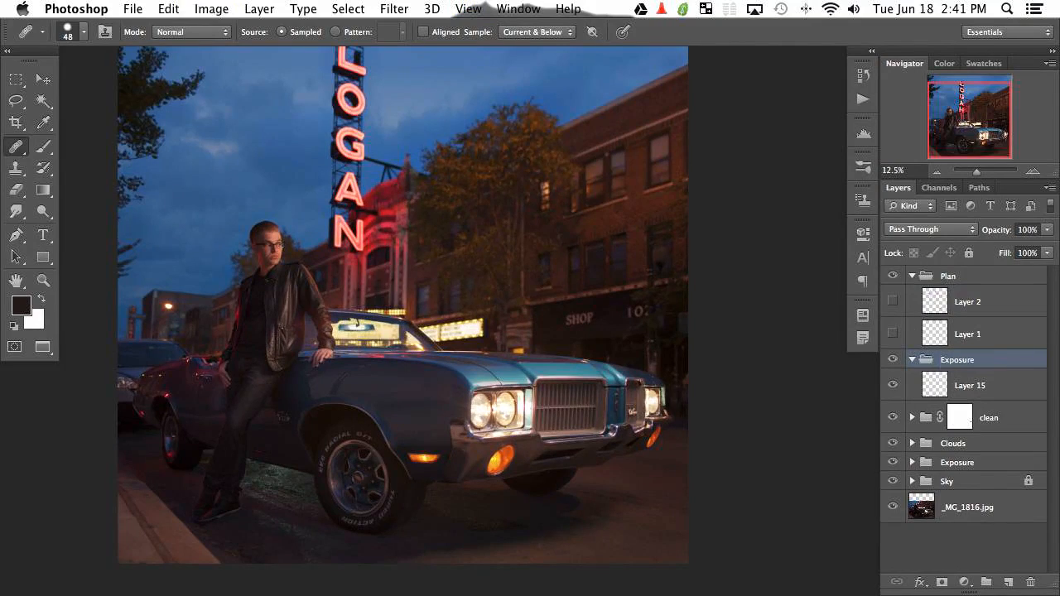
Add a Levels adjustment above Layer 15 in the Exposure group, with output white 120 and midtones 0.81.
click(907, 389)
drag(322, 482, 438, 392)
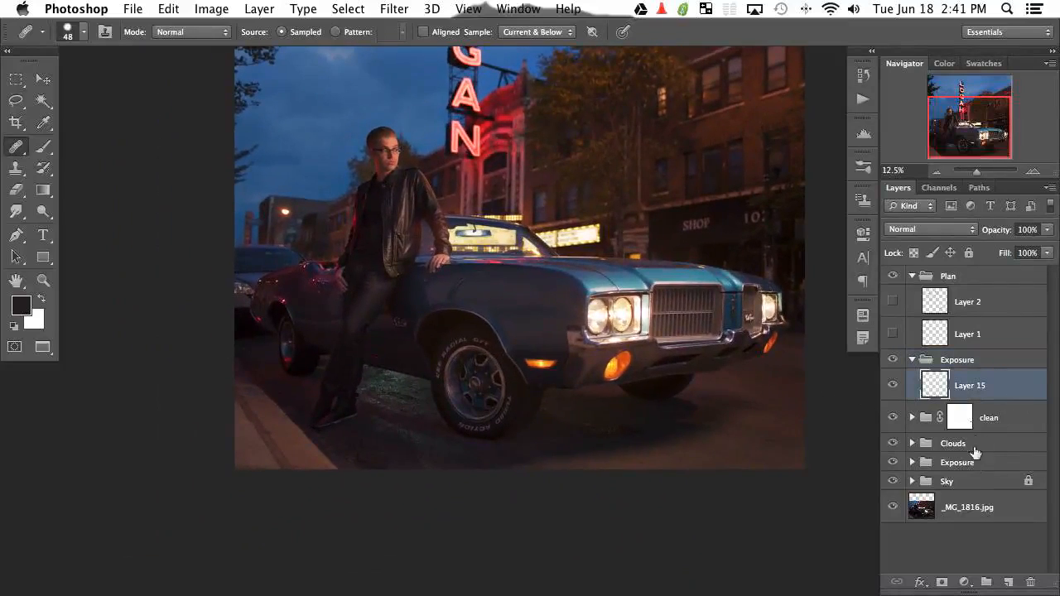
click(964, 582)
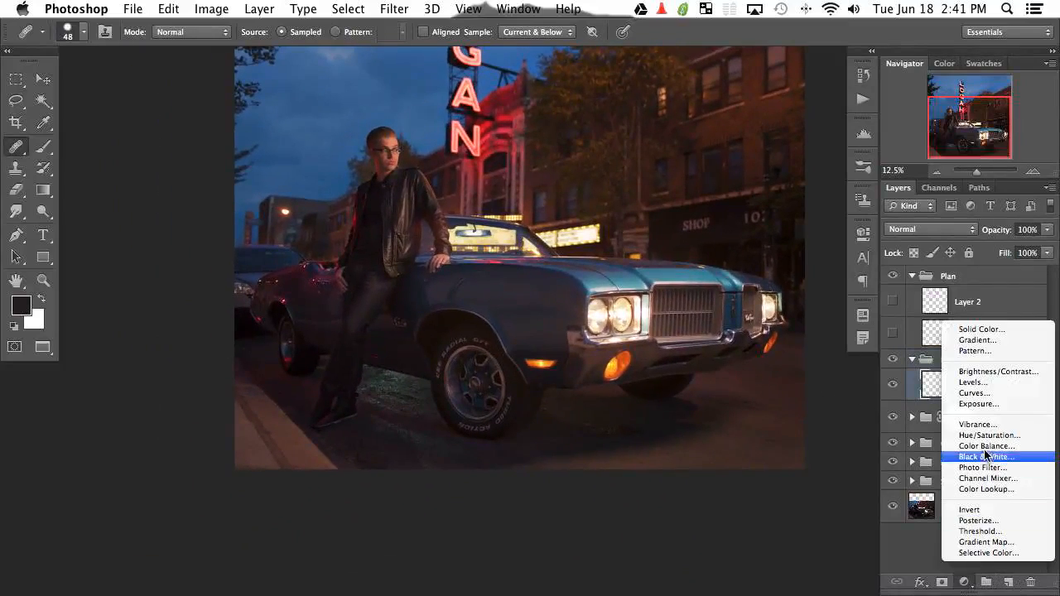
click(993, 384)
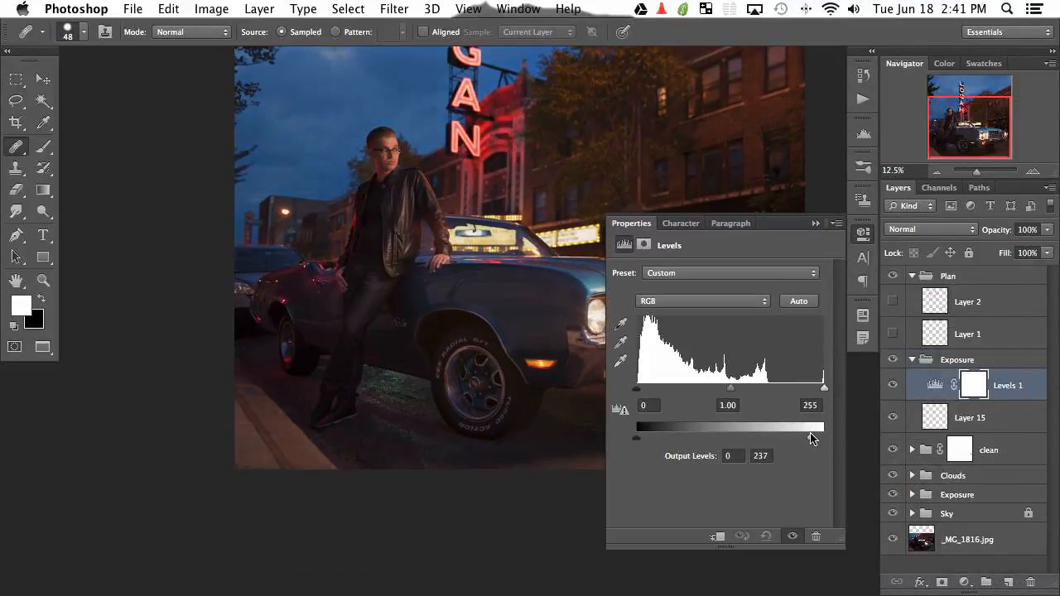
drag(823, 439, 724, 440)
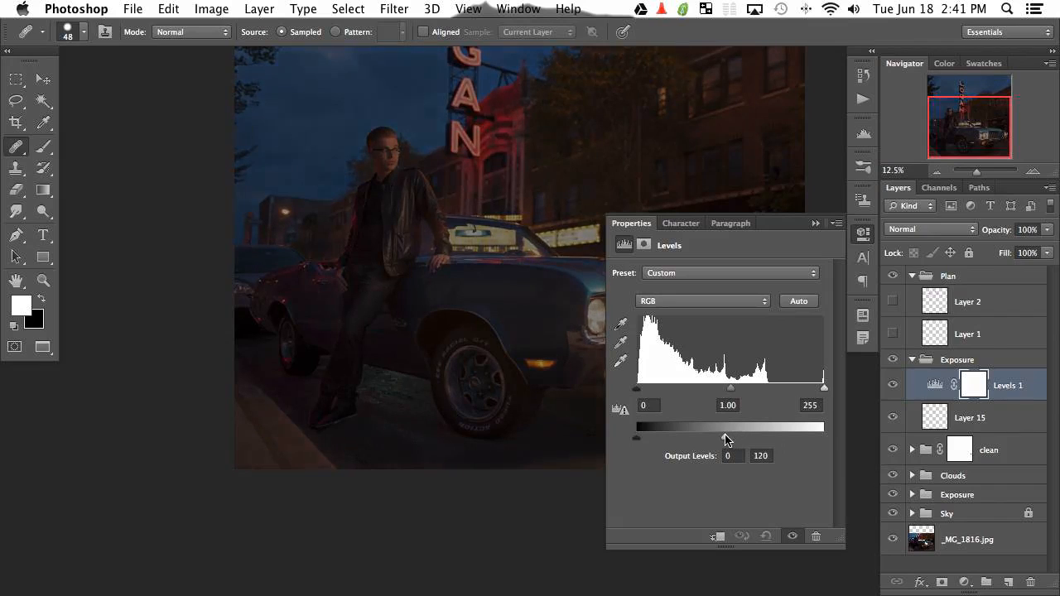
drag(738, 395, 750, 391)
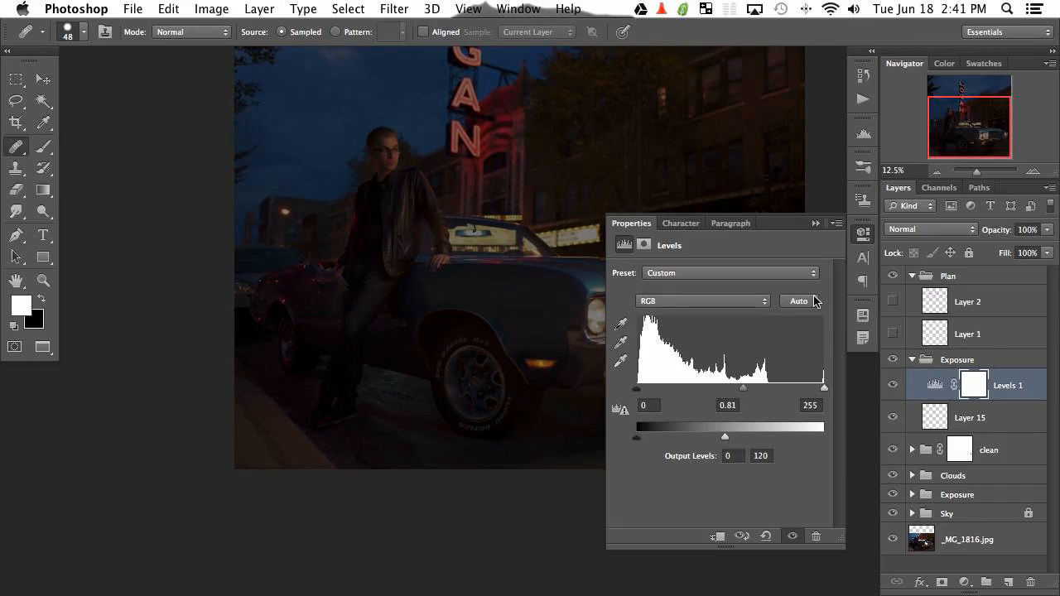
Invert the Levels mask to black and brush white over the sidewalk and curb beside the man's feet to darken them.
key(super+i)
key(super+equal)
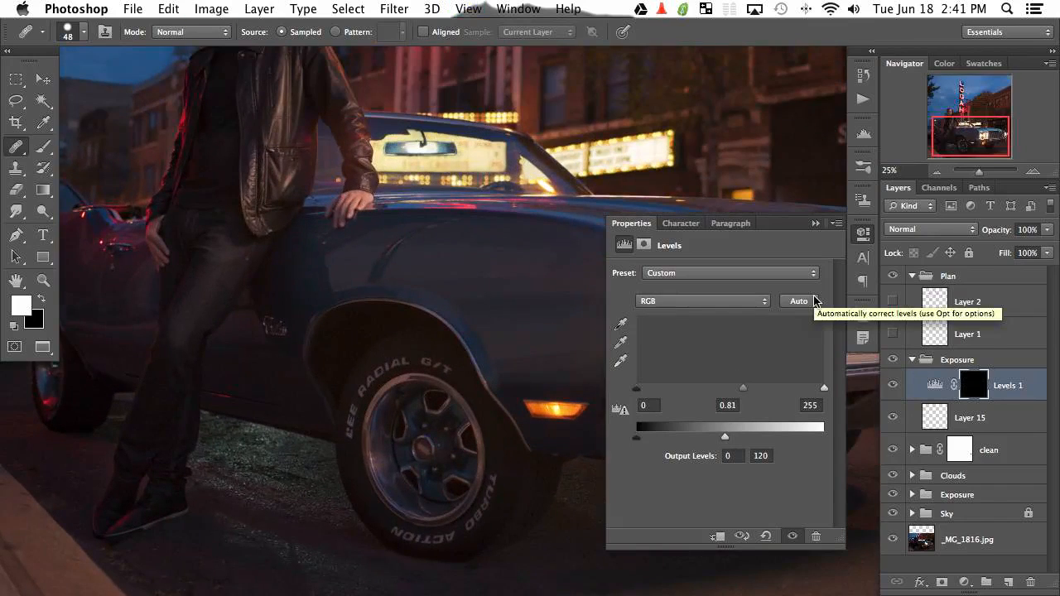
drag(330, 463, 592, 340)
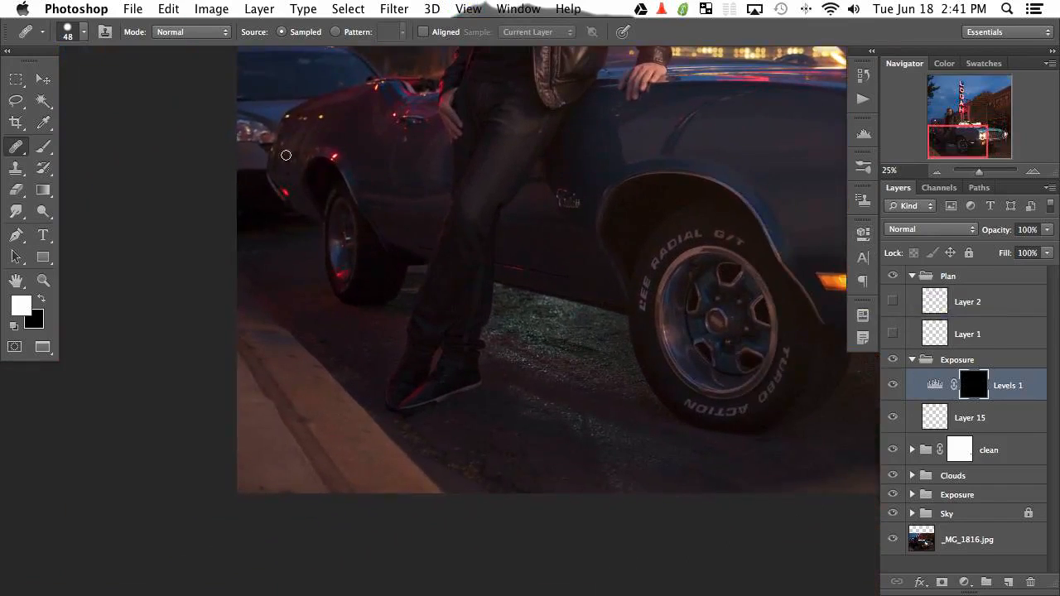
key(b)
mouse_move(299, 417)
mouse_down()
mouse_move(314, 519)
mouse_move(253, 364)
mouse_move(314, 499)
mouse_move(239, 394)
mouse_move(256, 500)
mouse_move(239, 495)
mouse_move(313, 488)
mouse_move(286, 376)
mouse_move(334, 443)
mouse_move(380, 451)
mouse_move(428, 501)
mouse_up()
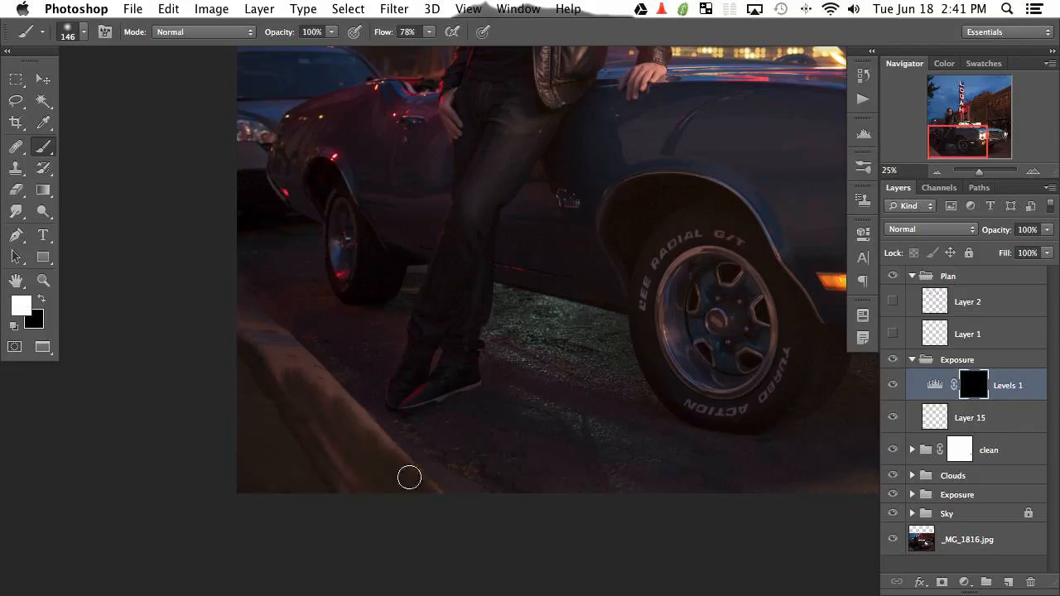
mouse_move(389, 447)
mouse_down()
mouse_move(301, 372)
mouse_move(359, 433)
mouse_move(371, 429)
mouse_move(326, 387)
mouse_move(396, 471)
mouse_move(326, 403)
mouse_move(348, 494)
mouse_move(227, 306)
mouse_move(244, 332)
mouse_move(282, 347)
mouse_move(274, 326)
mouse_move(294, 351)
mouse_move(308, 397)
mouse_move(227, 277)
mouse_move(315, 395)
mouse_up()
key(x)
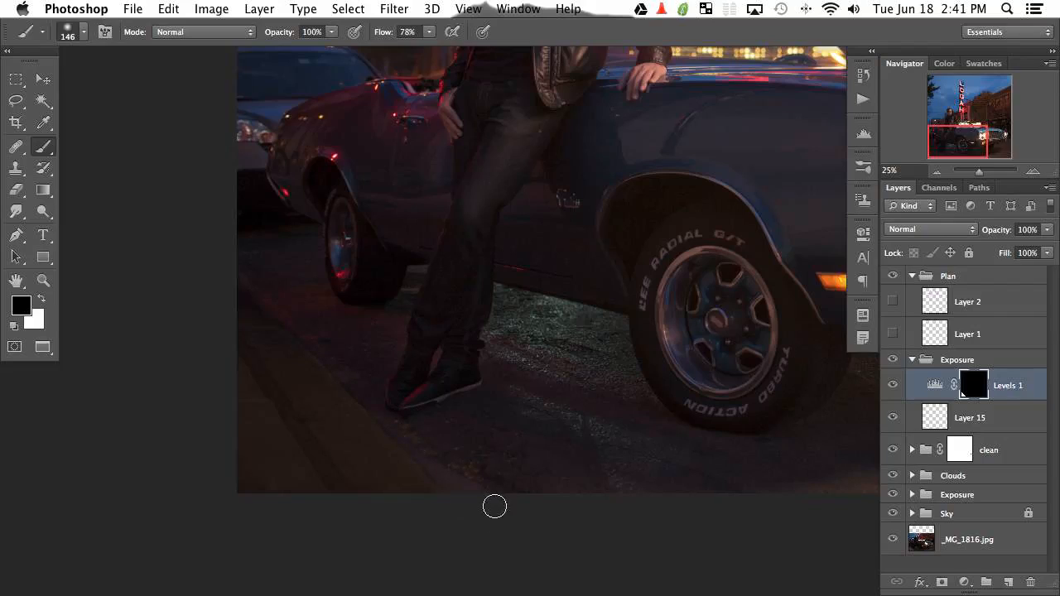
key(x)
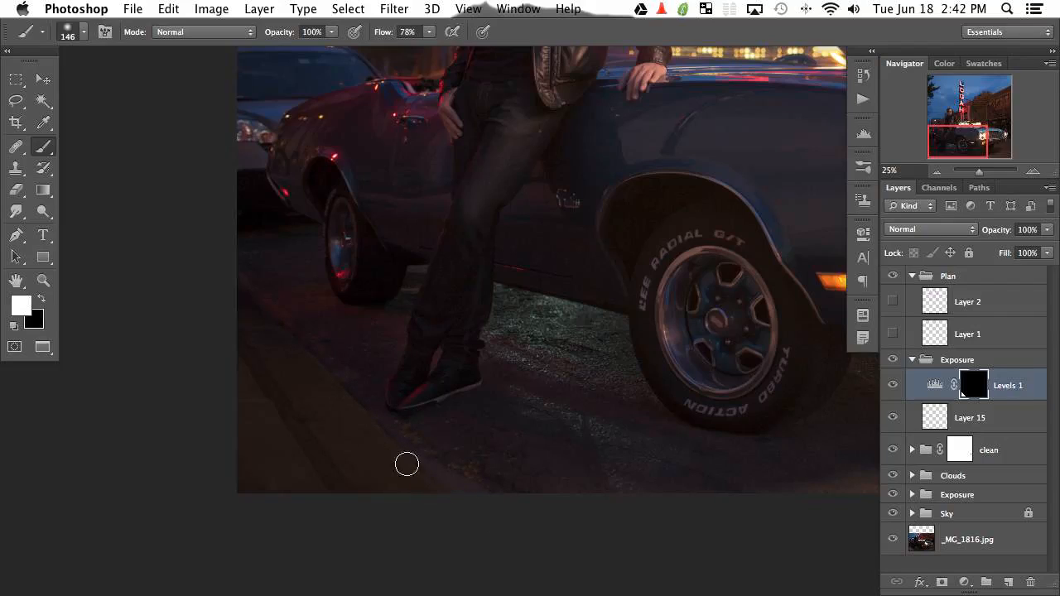
Enlarge the brush to 434 px for the Levels 1 mask.
key(bracketright)
key(bracketright)
key(bracketright)
key(bracketright)
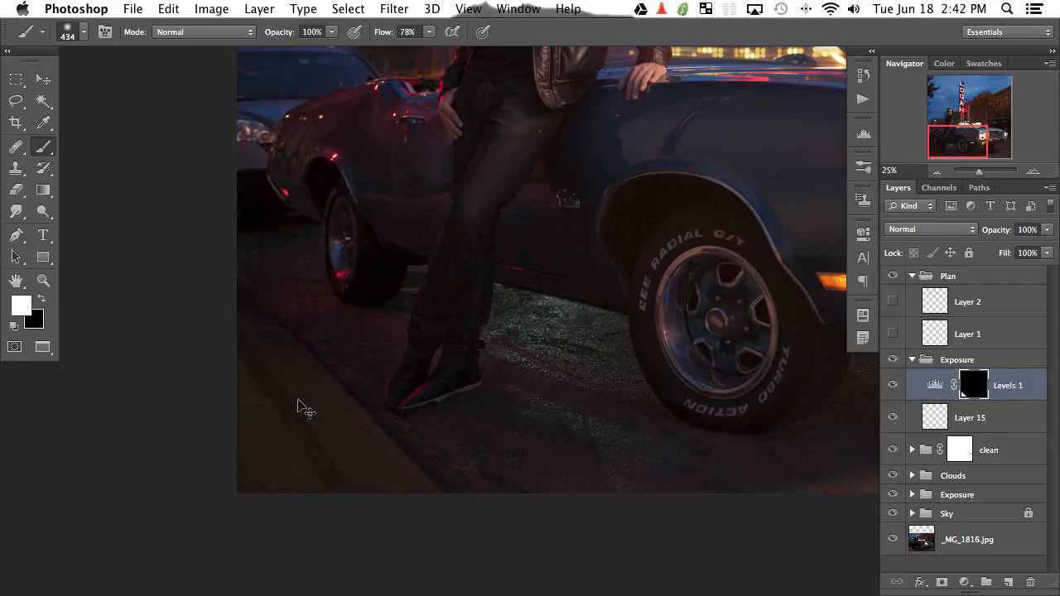
Compare the whole photo with and without the Levels 1 darkening on the curb.
key(super+minus)
key(super+minus)
key(super+minus)
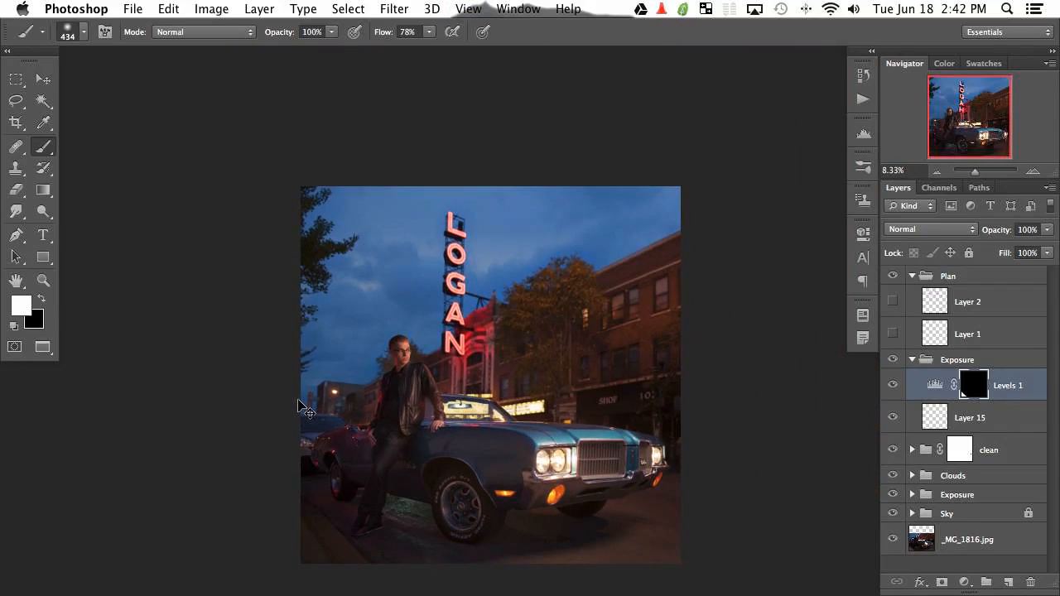
key(super+equal)
scroll(657, 372, down, 4)
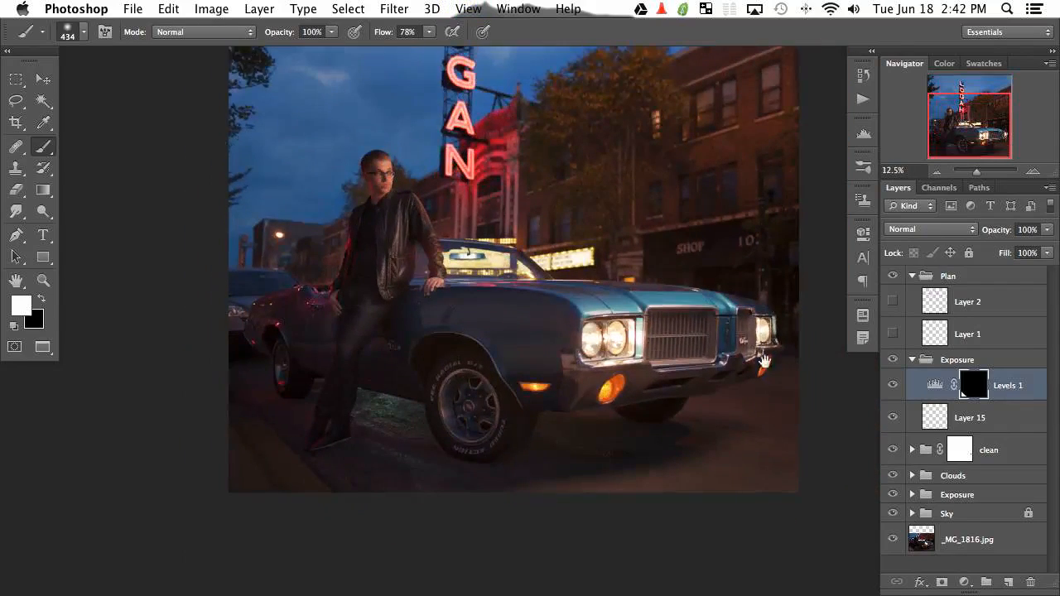
click(900, 385)
click(900, 385)
click(900, 385)
click(899, 385)
click(899, 385)
click(899, 385)
Set the output white level of the Levels 1 adjustment to 161.
double_click(935, 387)
drag(721, 448, 756, 437)
drag(366, 466, 409, 443)
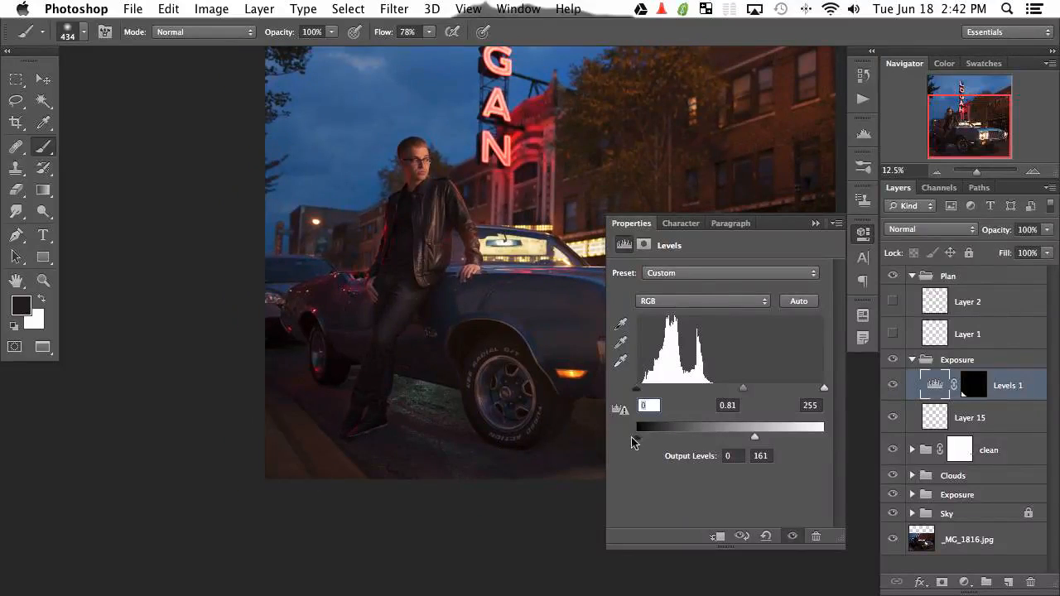
drag(488, 441, 446, 436)
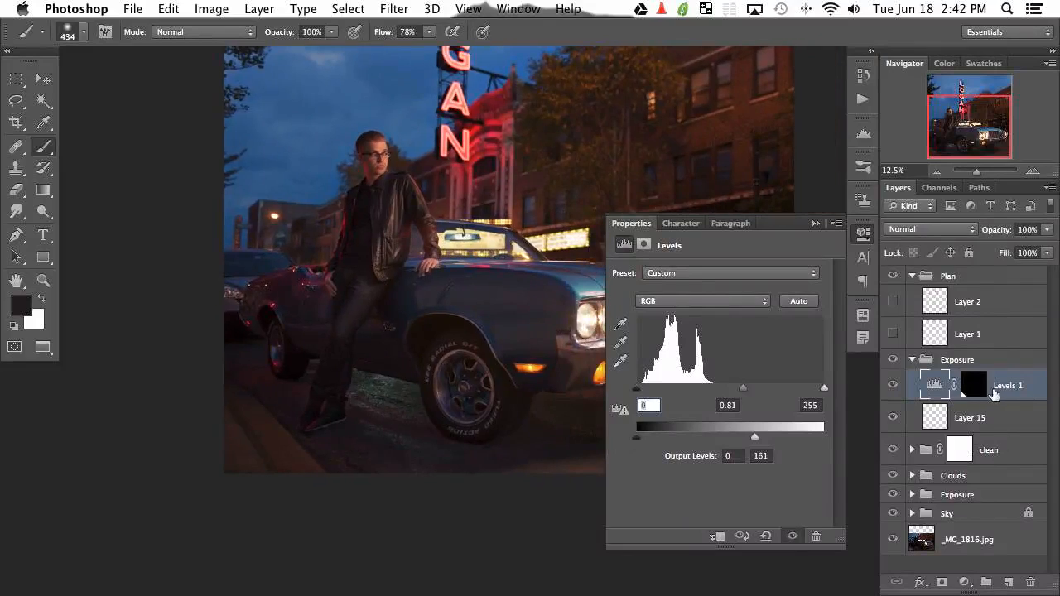
Add a Hue/Saturation adjustment above Levels 1 with saturation -27 and clip it to Levels 1.
click(964, 582)
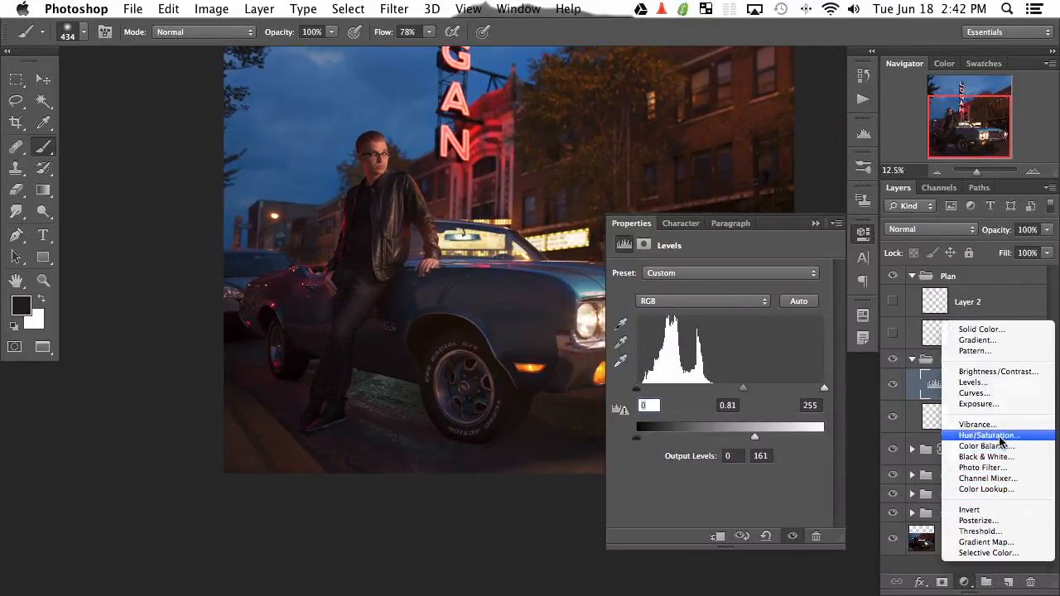
click(998, 437)
drag(720, 365, 695, 373)
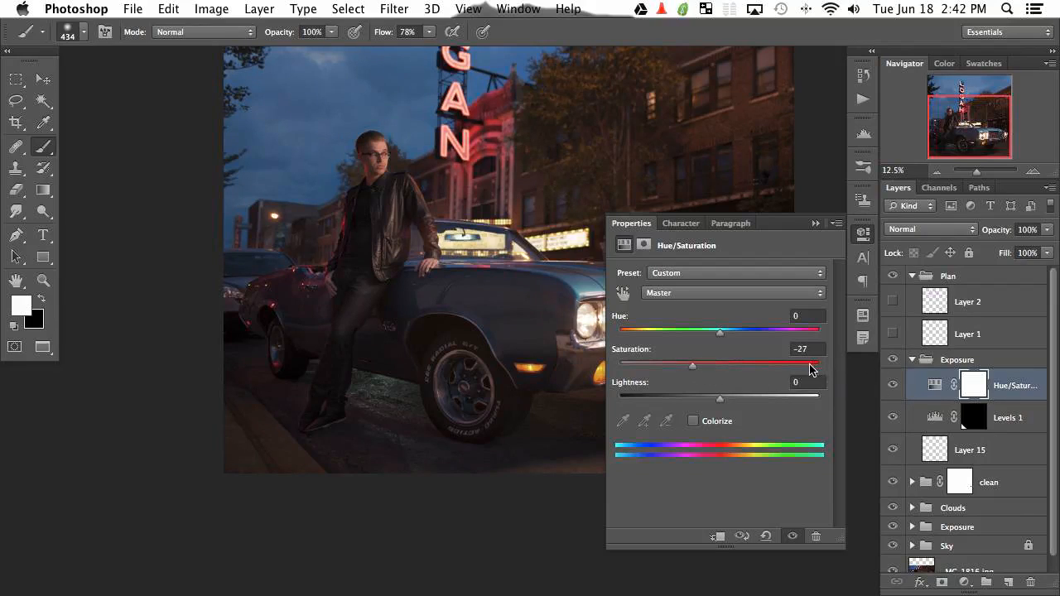
key(super+alt+g)
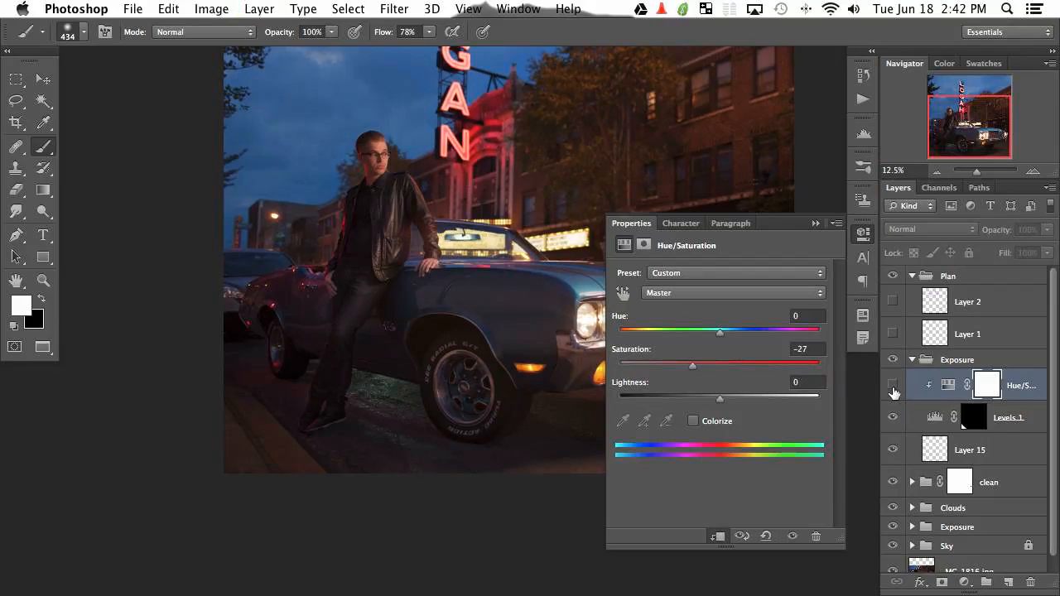
Examine the Levels 1 mask and the image with the clipped Hue/Saturation adjustment switched off and on.
alt+click(978, 423)
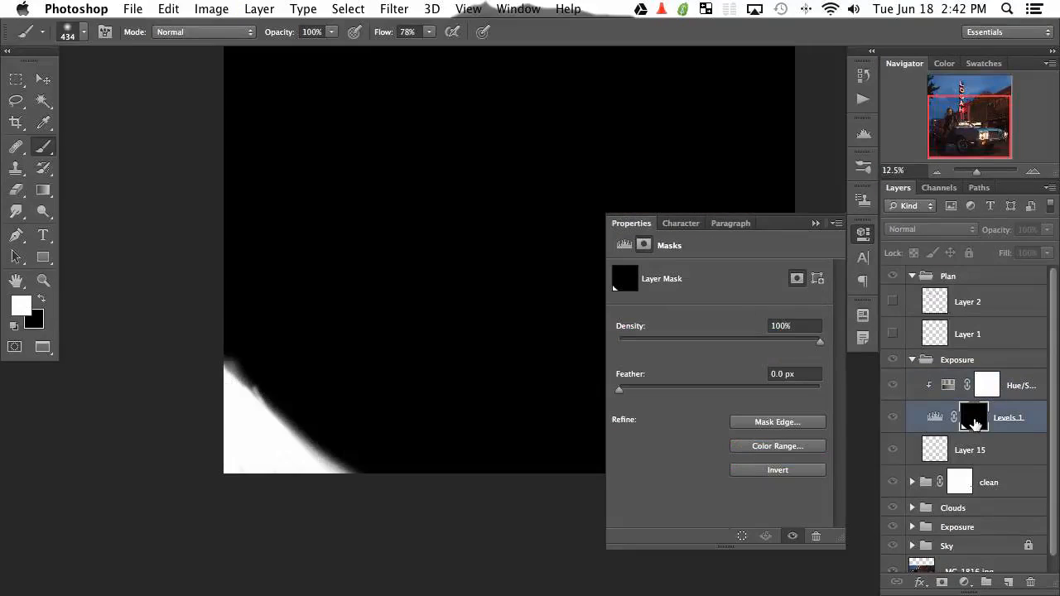
alt+click(978, 422)
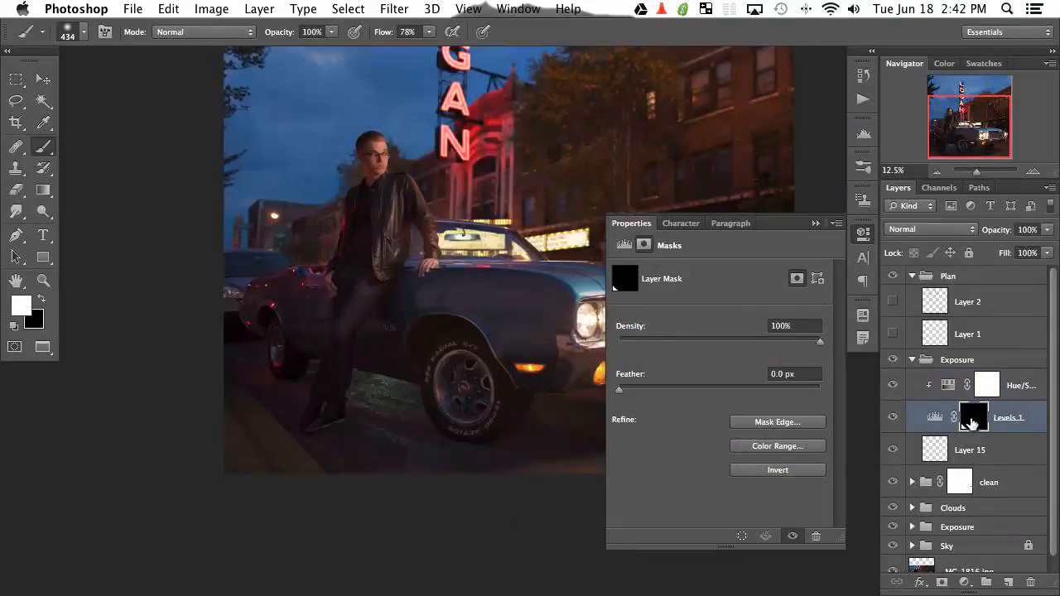
click(895, 386)
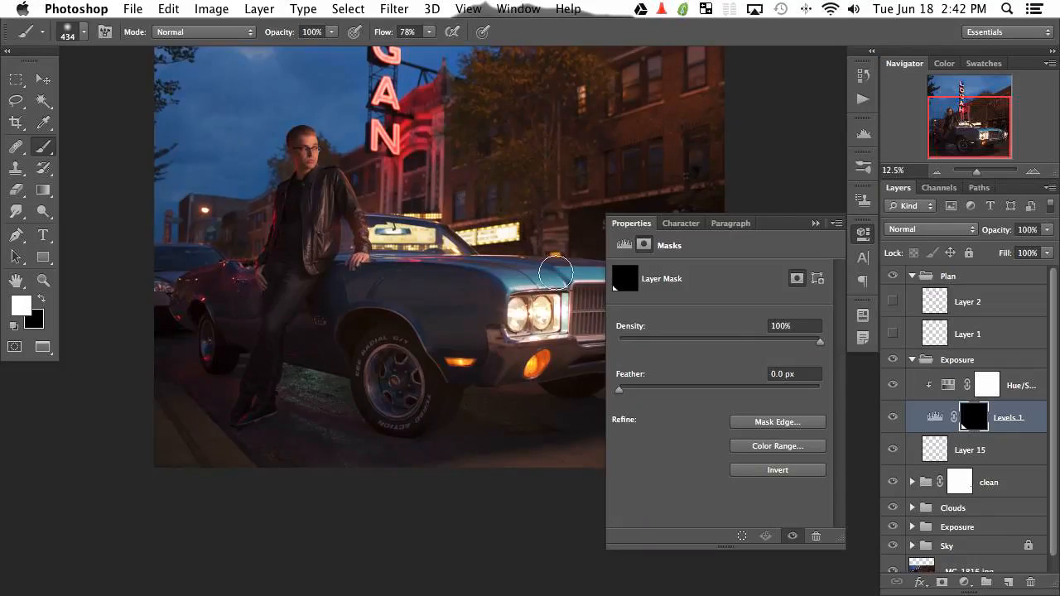
scroll(546, 274, right, 5)
Add a new layer above the Hue/Saturation adjustment and paint a teal swatch sampled from the car's hood over the building.
alt+click(509, 260)
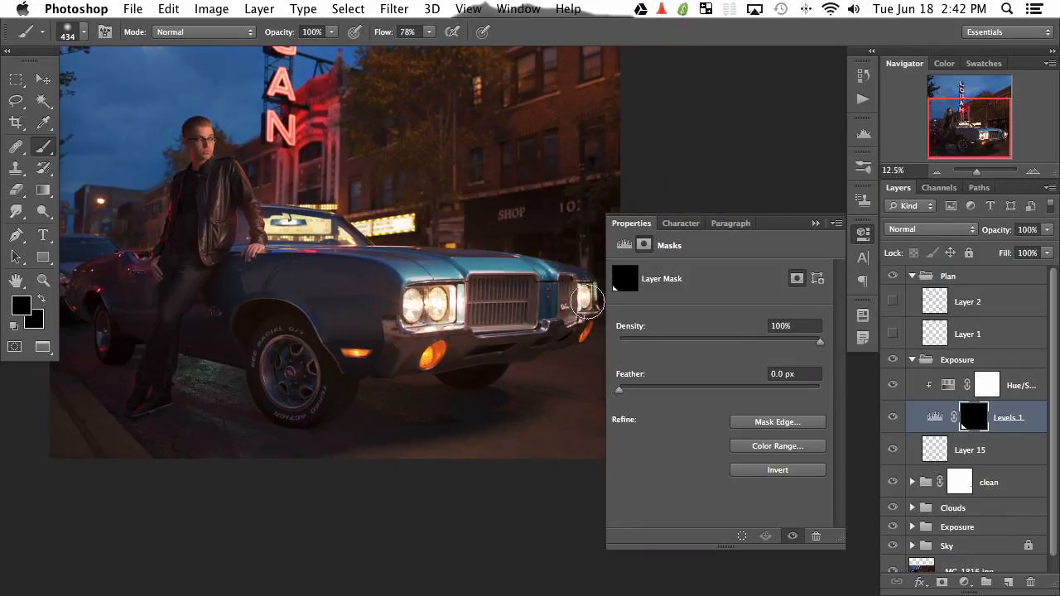
click(1031, 388)
click(1008, 579)
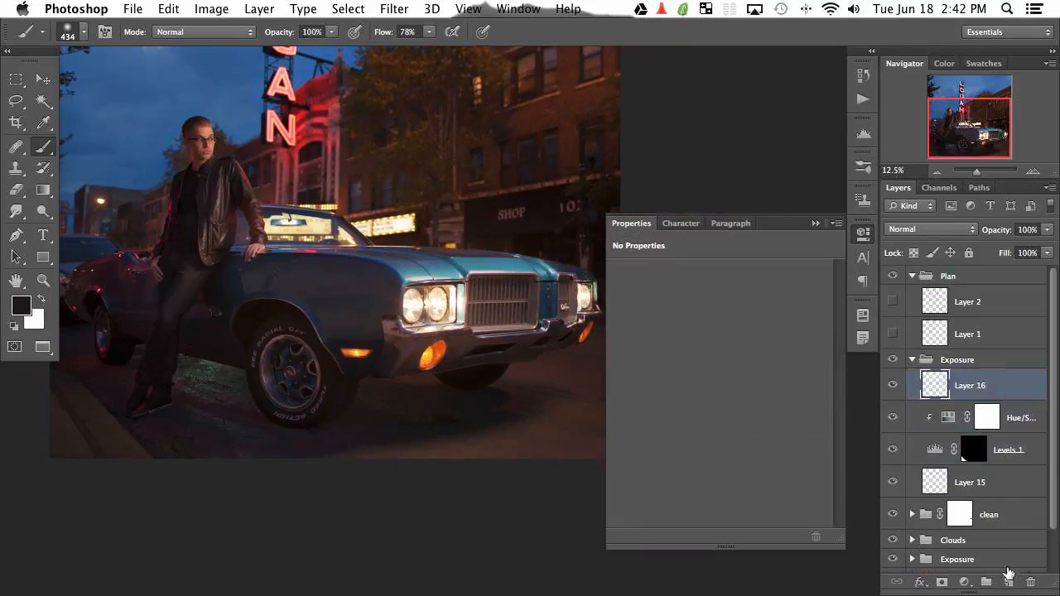
drag(561, 237, 552, 237)
alt+click(499, 260)
mouse_move(506, 180)
mouse_down()
mouse_move(514, 225)
mouse_move(510, 157)
mouse_move(506, 236)
mouse_up()
Paint swatches beside the teal one with dark tones sampled from the car's shaded rear side, middle and front fender.
alt+click(137, 321)
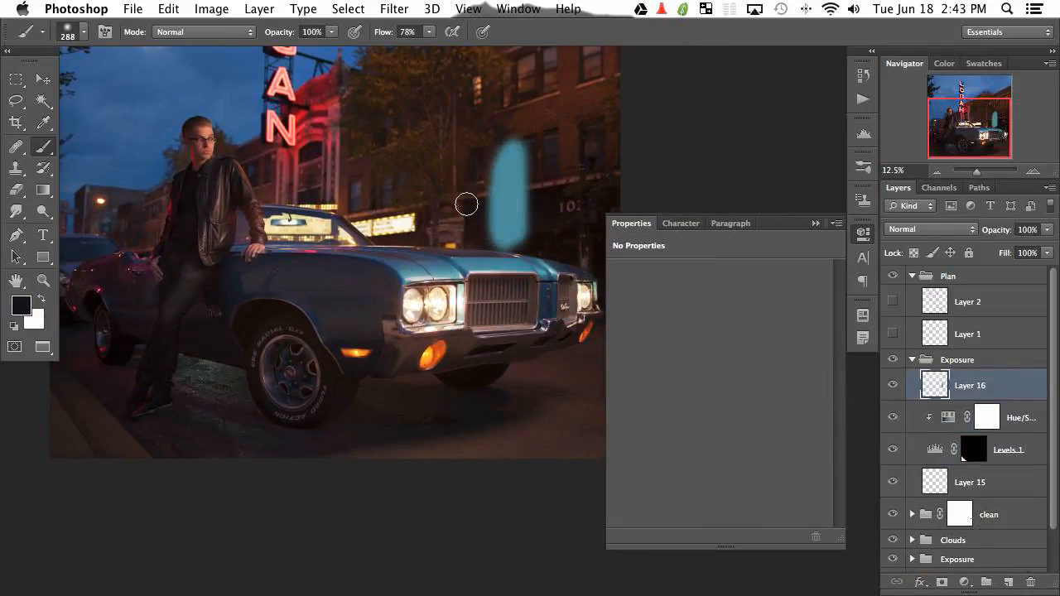
mouse_move(466, 201)
mouse_down()
mouse_move(468, 243)
mouse_move(451, 209)
mouse_move(450, 143)
mouse_move(427, 166)
mouse_up()
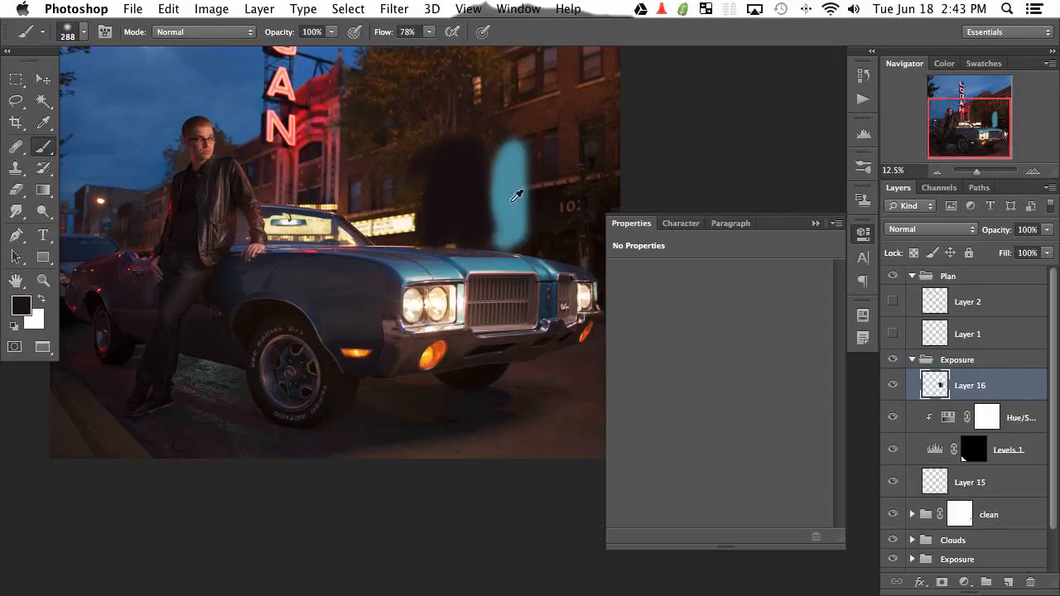
alt+click(203, 321)
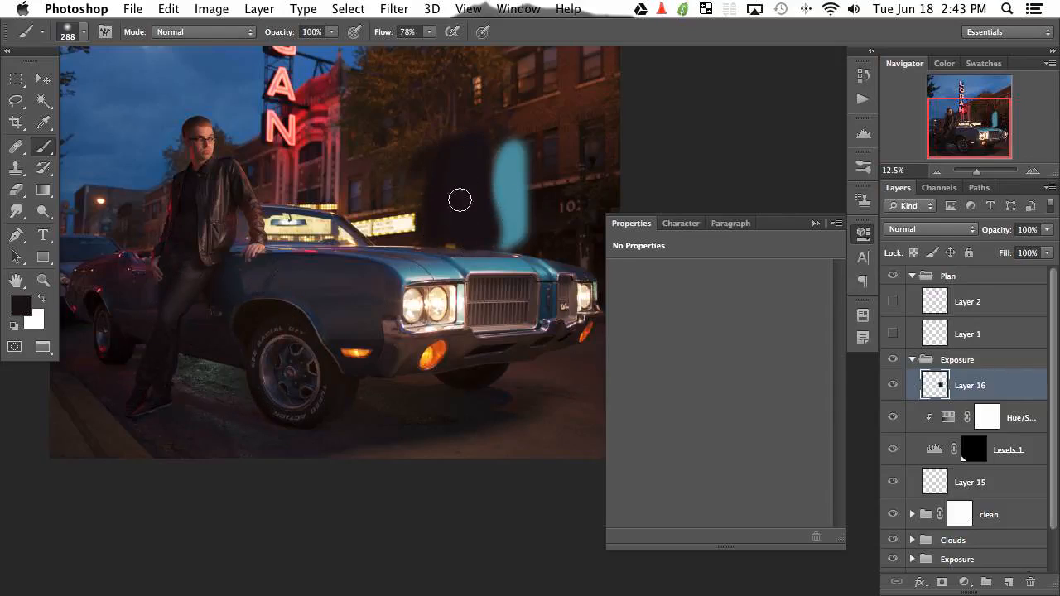
drag(460, 200, 462, 259)
alt+click(337, 309)
mouse_move(503, 225)
mouse_down()
mouse_move(495, 145)
mouse_move(480, 228)
mouse_up()
Paint further comparison swatches sampled from the hood and front fender, and delete the swatch layer.
alt+click(345, 322)
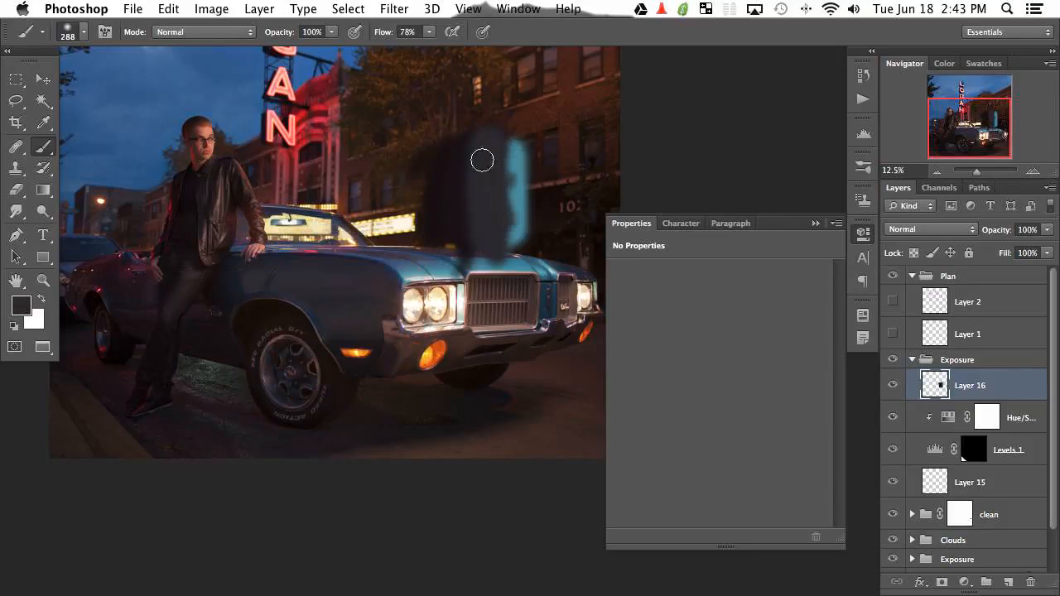
alt+click(488, 263)
drag(523, 155, 504, 224)
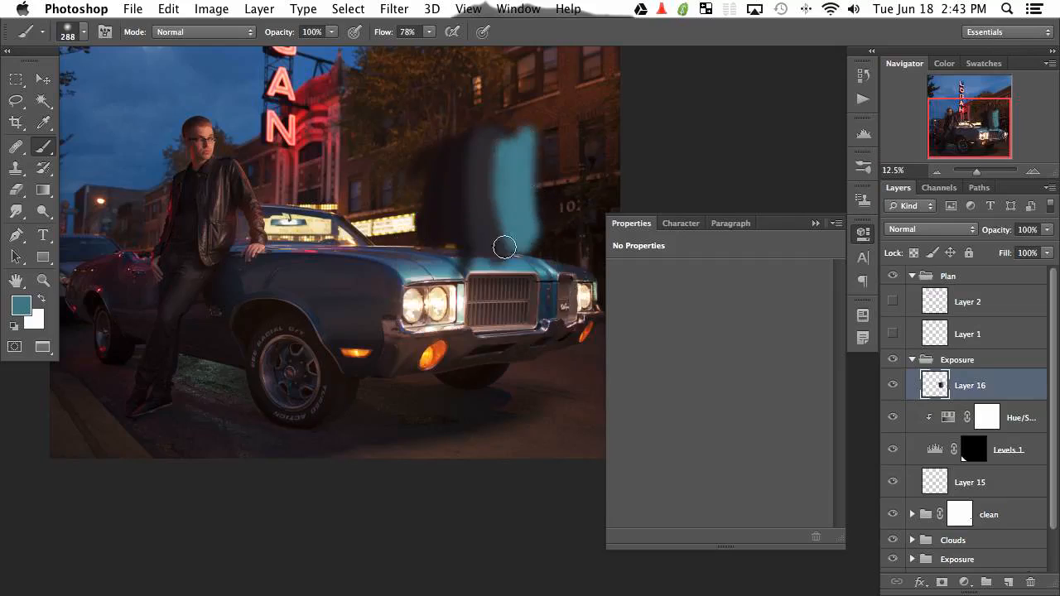
mouse_move(326, 299)
mouse_down()
mouse_move(437, 253)
mouse_move(506, 261)
mouse_move(436, 254)
mouse_move(339, 286)
mouse_move(402, 262)
mouse_move(518, 264)
mouse_move(401, 278)
mouse_move(389, 265)
mouse_move(534, 270)
mouse_move(526, 255)
mouse_move(354, 304)
mouse_up()
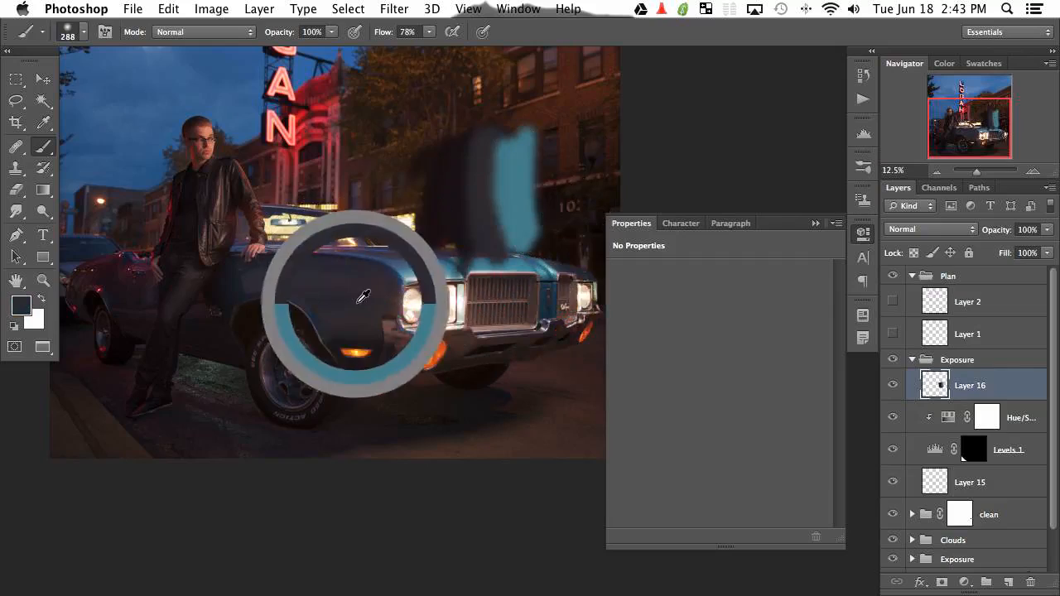
mouse_move(493, 162)
mouse_down()
mouse_move(480, 201)
mouse_move(512, 224)
mouse_up()
key(BackSpace)
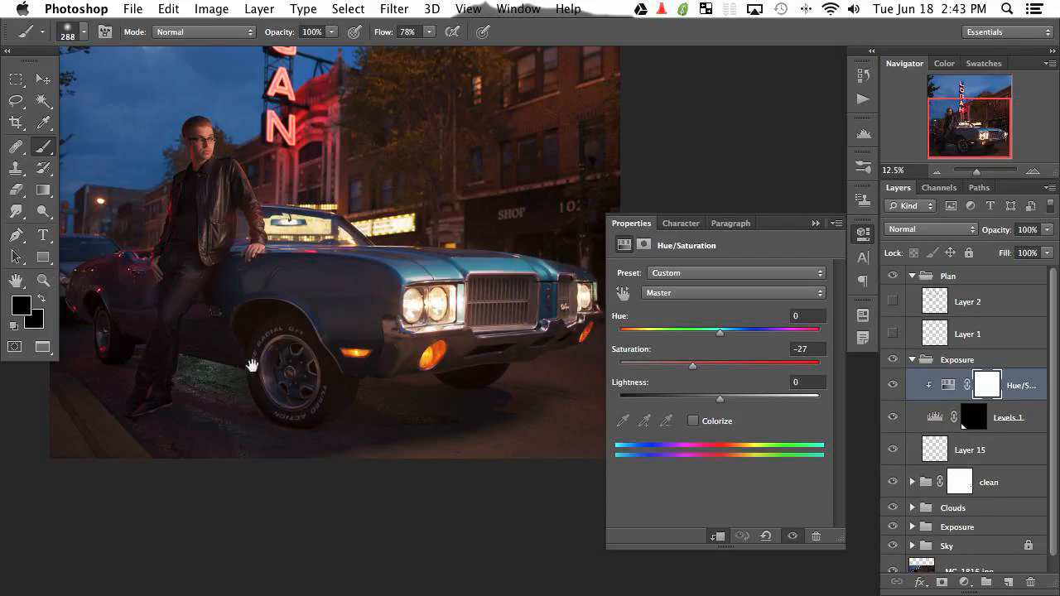
Compare the lower-left street corner with and without the clipped Hue/Saturation adjustment.
drag(251, 366, 410, 341)
click(889, 388)
click(892, 387)
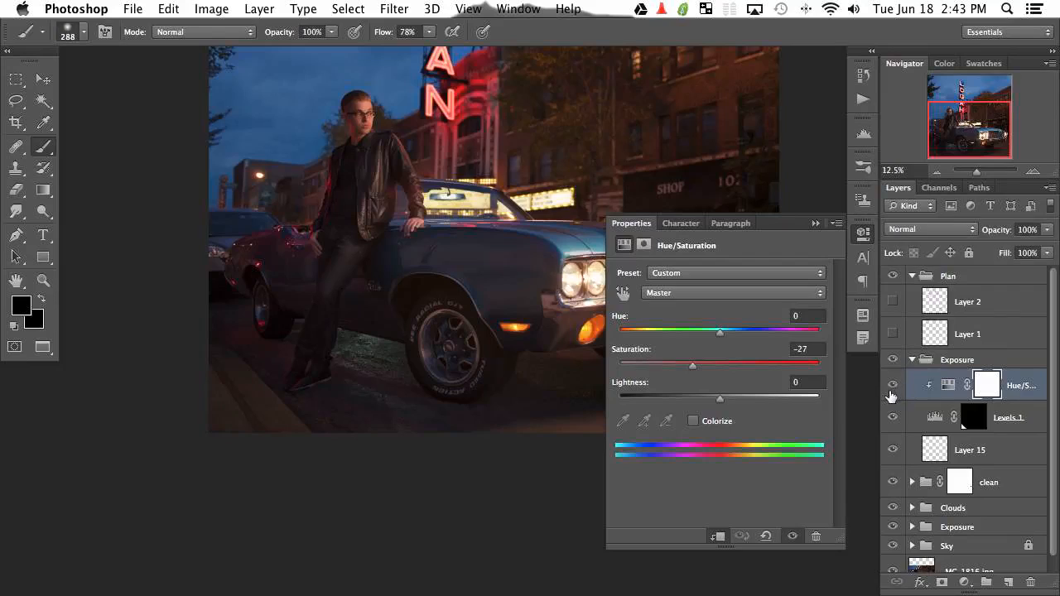
click(892, 388)
click(892, 387)
Add a second Hue/Saturation adjustment above the first and clip it to the Levels 1 layer.
click(967, 585)
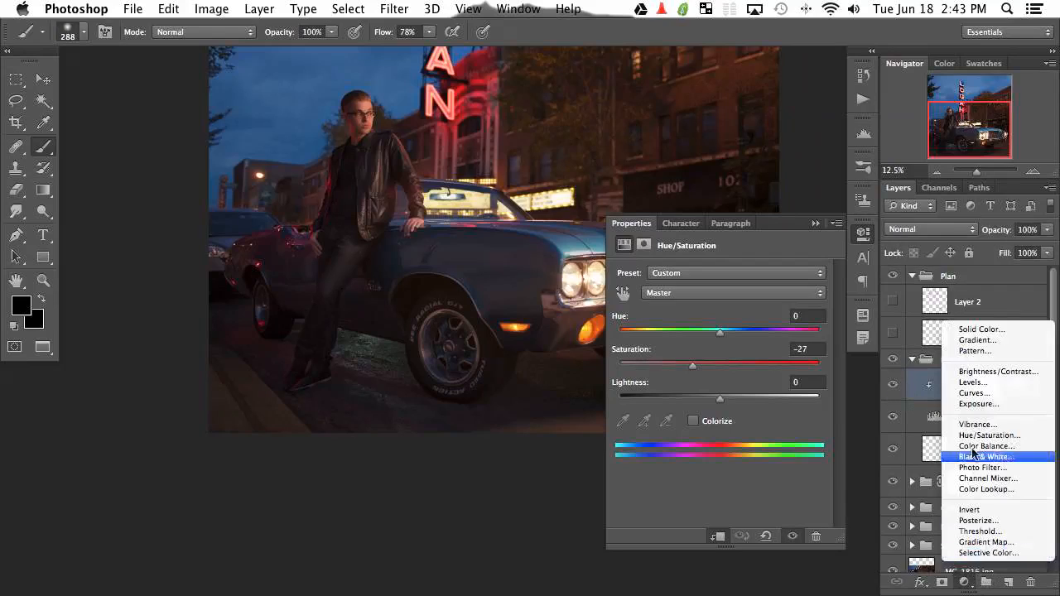
click(994, 439)
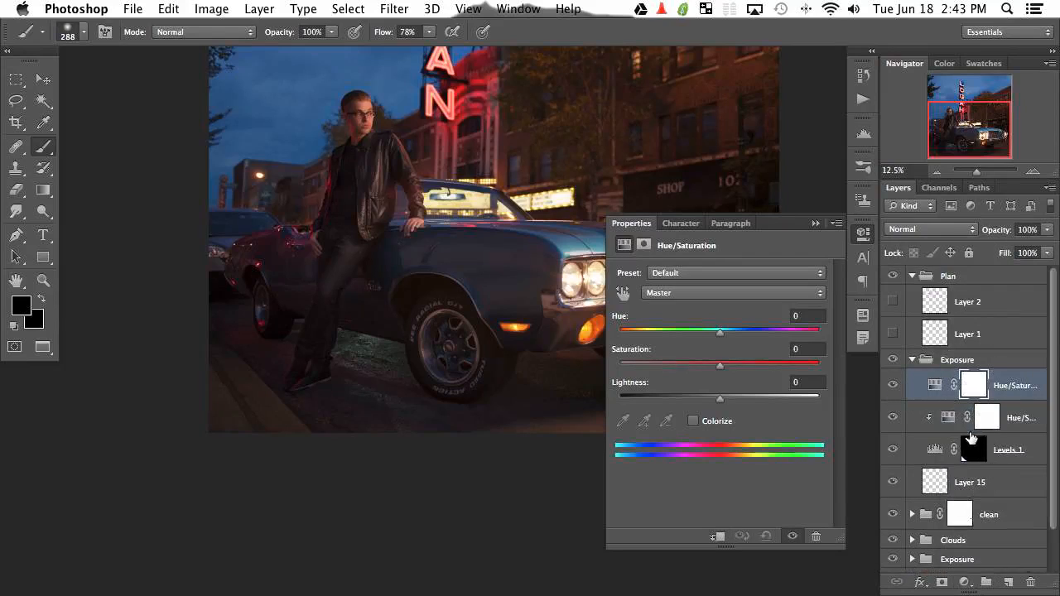
key(super+alt+g)
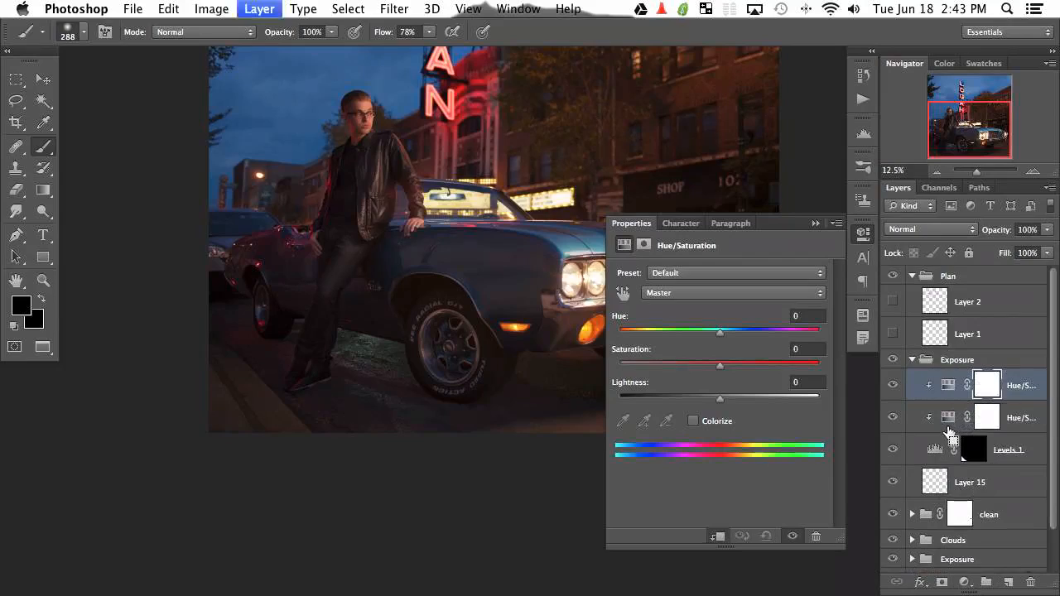
Turn on Colorize for the new adjustment and set hue to 262, saturation to 20 and lightness to -16.
click(694, 422)
drag(678, 371, 688, 372)
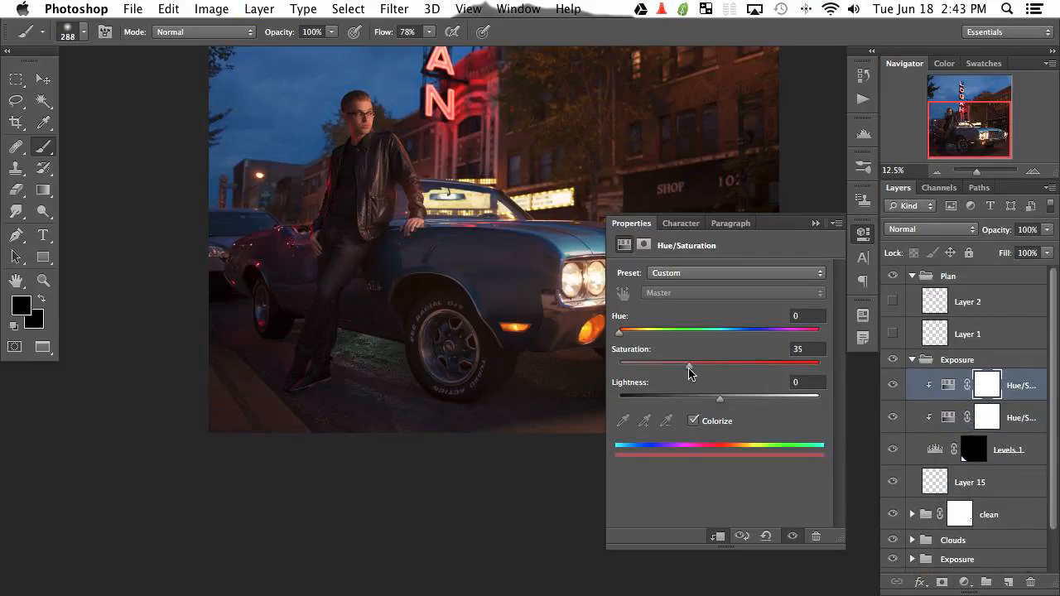
drag(620, 333, 750, 337)
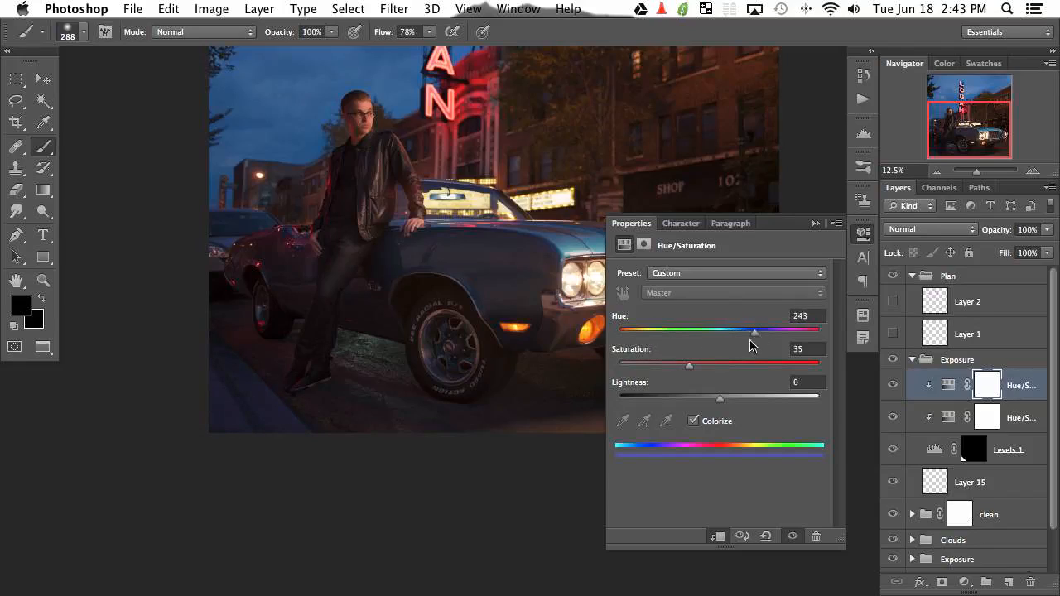
drag(684, 370, 642, 373)
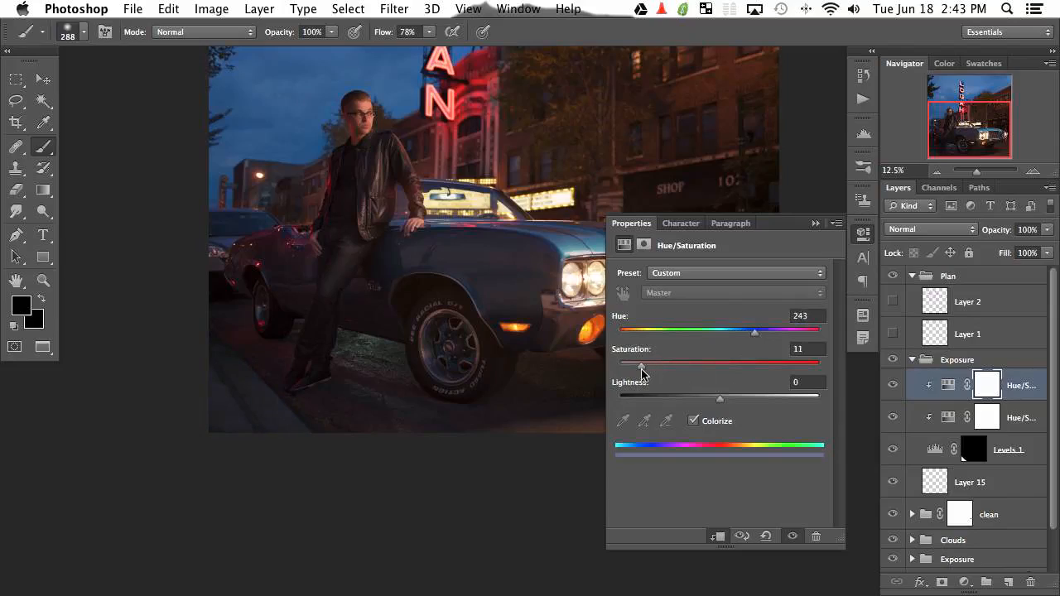
drag(723, 403, 702, 399)
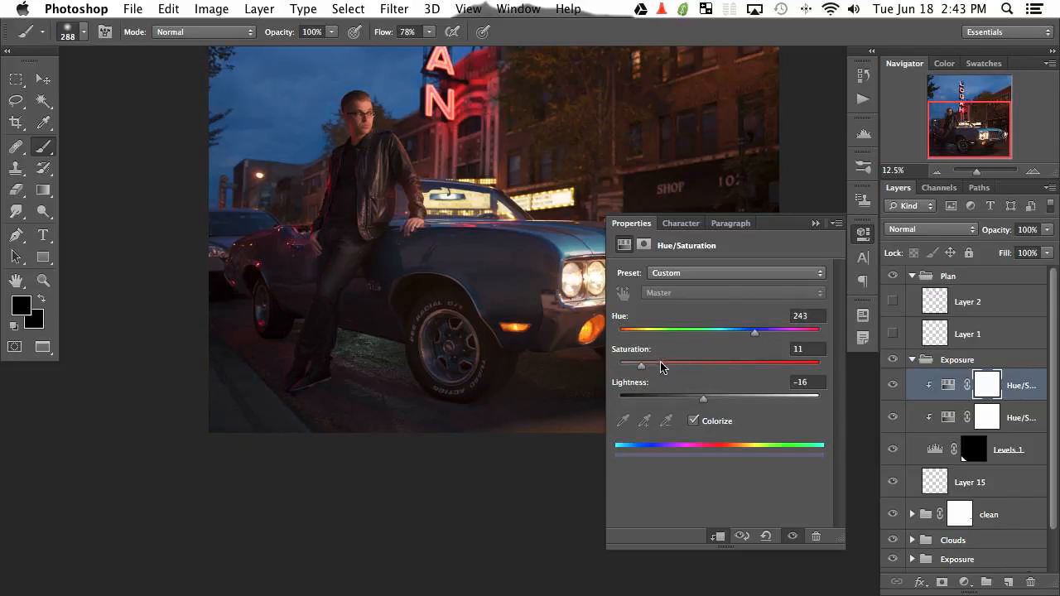
drag(661, 367, 659, 365)
drag(751, 338, 763, 338)
Reduce the colorizing Hue/Saturation layer's opacity to 41%.
drag(998, 233, 965, 246)
drag(994, 229, 986, 231)
mouse_move(424, 404)
mouse_down()
mouse_move(414, 405)
mouse_move(444, 403)
mouse_move(409, 407)
mouse_up()
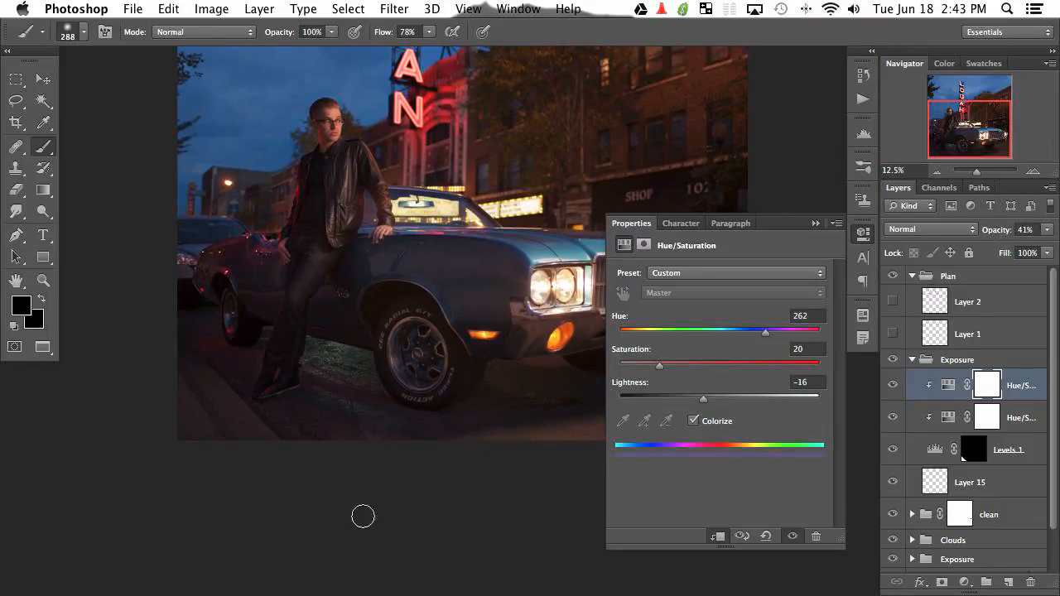
Compare the image with and without the upper Exposure group's corrections.
click(892, 361)
click(892, 361)
click(893, 362)
click(893, 363)
click(893, 365)
click(893, 364)
Add a new layer above the adjustments and paint over the curb edge at the image's bottom with the brush at 30% flow.
key(super+shift+alt+n)
key(super+equal)
key(super+equal)
key(super+equal)
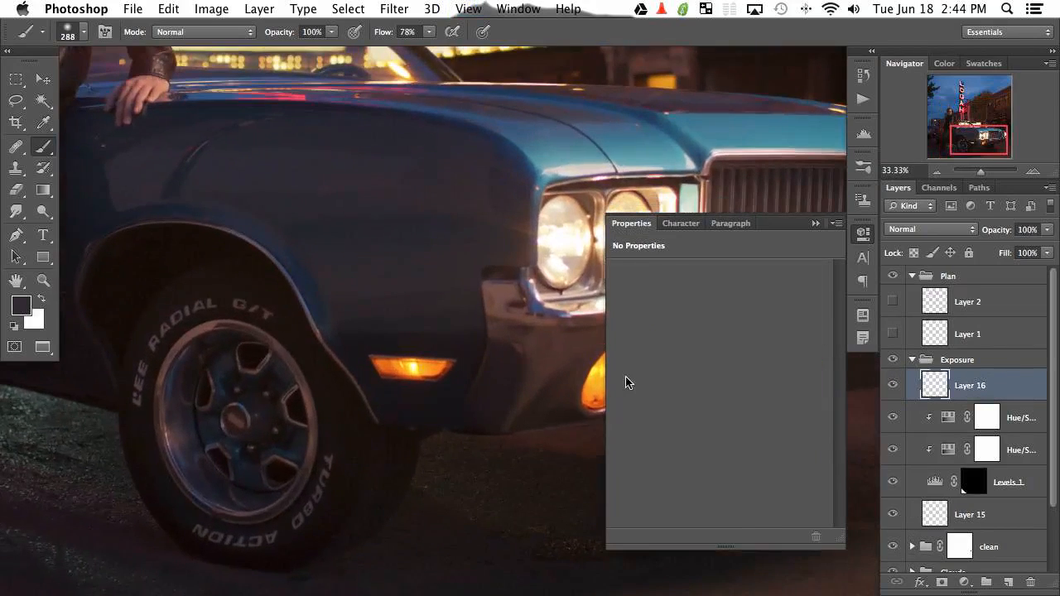
scroll(342, 488, down, 10)
scroll(592, 265, left, 10)
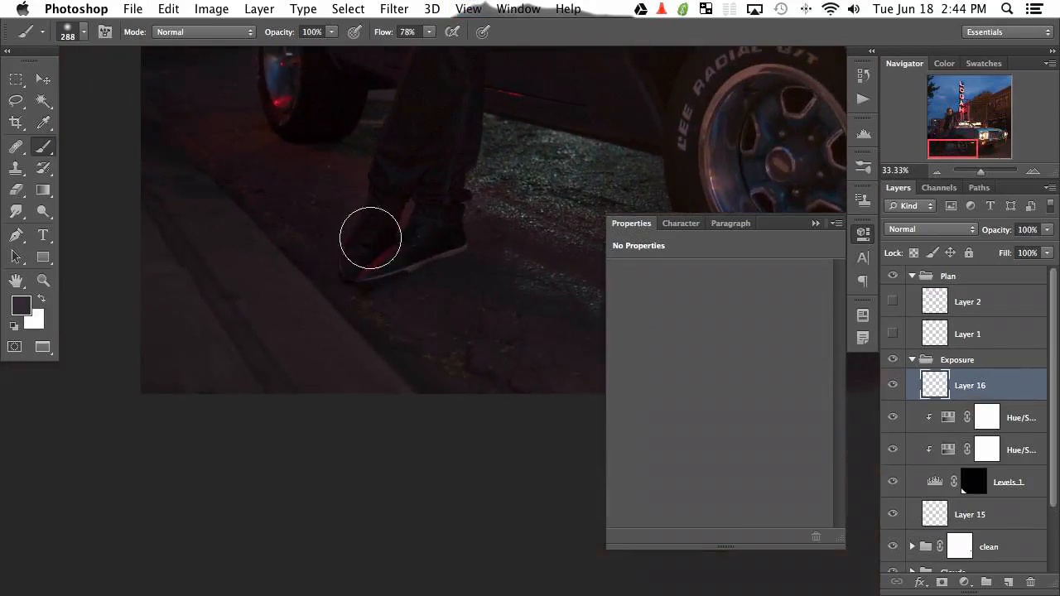
key(shift+3)
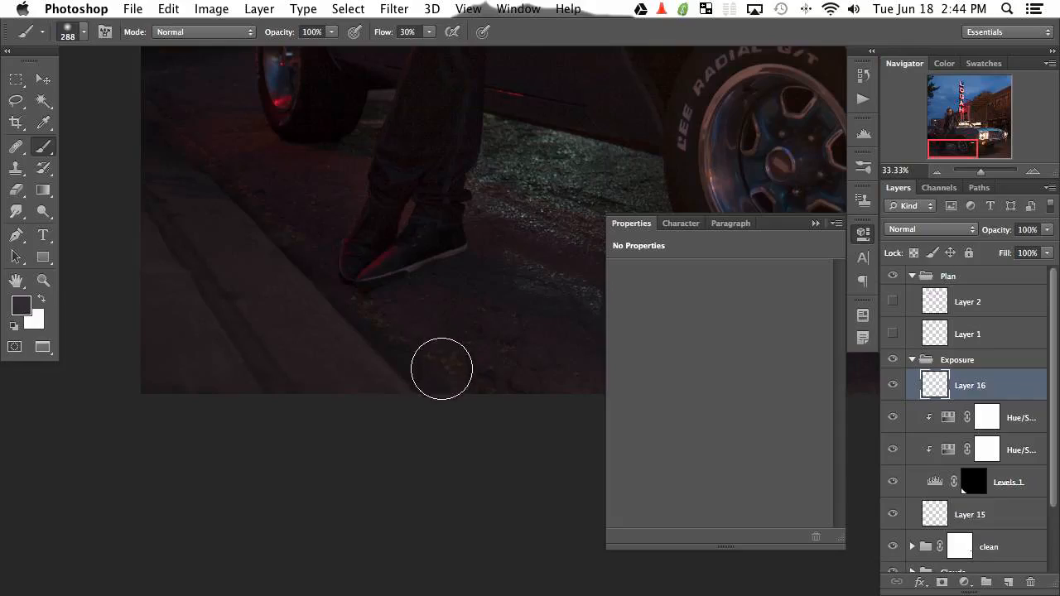
drag(430, 382, 398, 384)
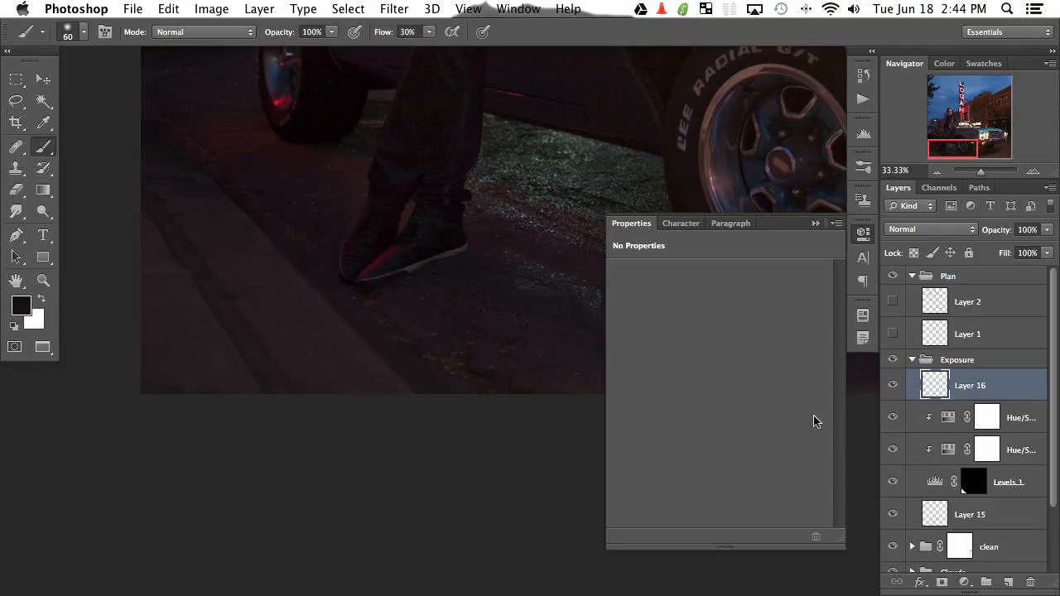
Check the Levels 1 effect and paint sampled street tones along the curb edge below the man's shoes on Layer 16.
click(893, 483)
click(893, 483)
drag(198, 273, 298, 364)
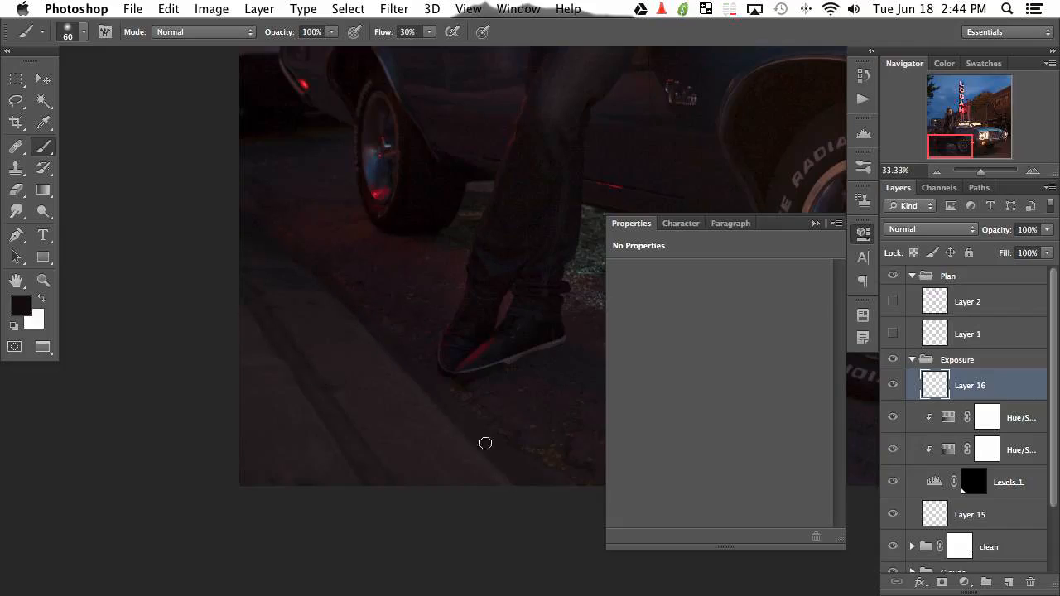
drag(521, 451, 527, 449)
alt+click(409, 367)
drag(409, 367, 434, 382)
mouse_move(483, 468)
mouse_down()
mouse_move(414, 414)
mouse_move(453, 412)
mouse_move(462, 447)
mouse_up()
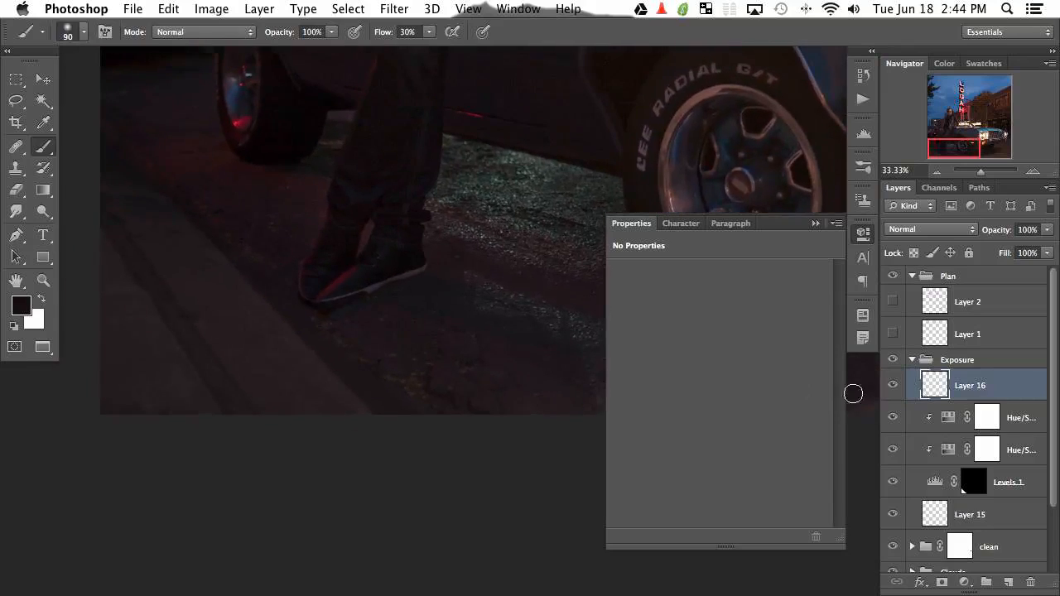
Add another new layer and clone clean pavement texture along the curb edge and gutter with the Clone Stamp.
key(super+alt+shift+n)
key(s)
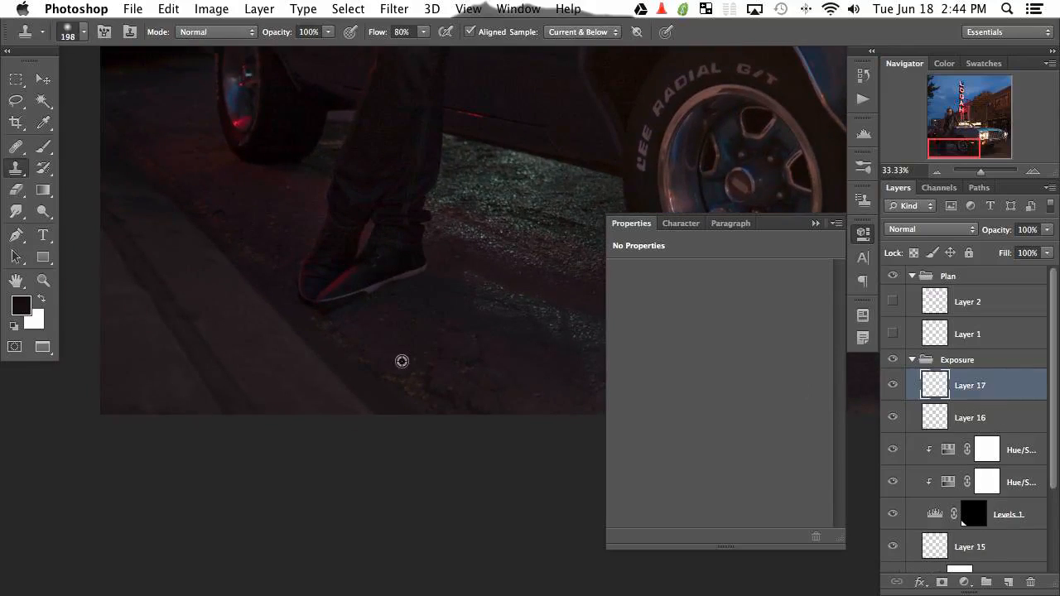
mouse_move(391, 340)
mouse_down()
mouse_move(377, 345)
mouse_move(395, 341)
mouse_up()
mouse_move(278, 294)
mouse_down()
mouse_move(264, 250)
mouse_move(271, 285)
mouse_up()
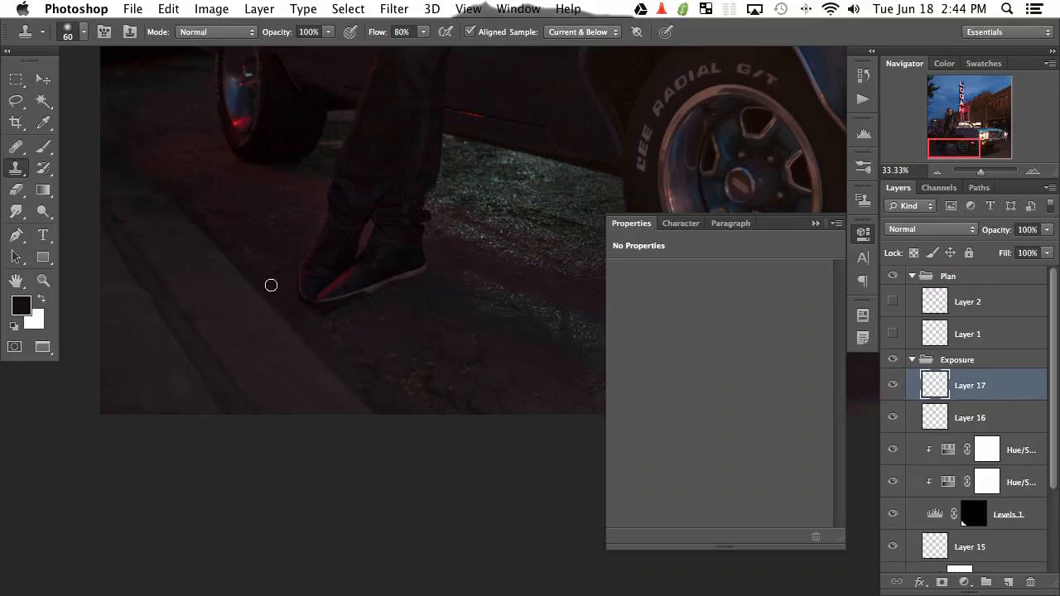
alt+click(232, 207)
drag(210, 221, 201, 213)
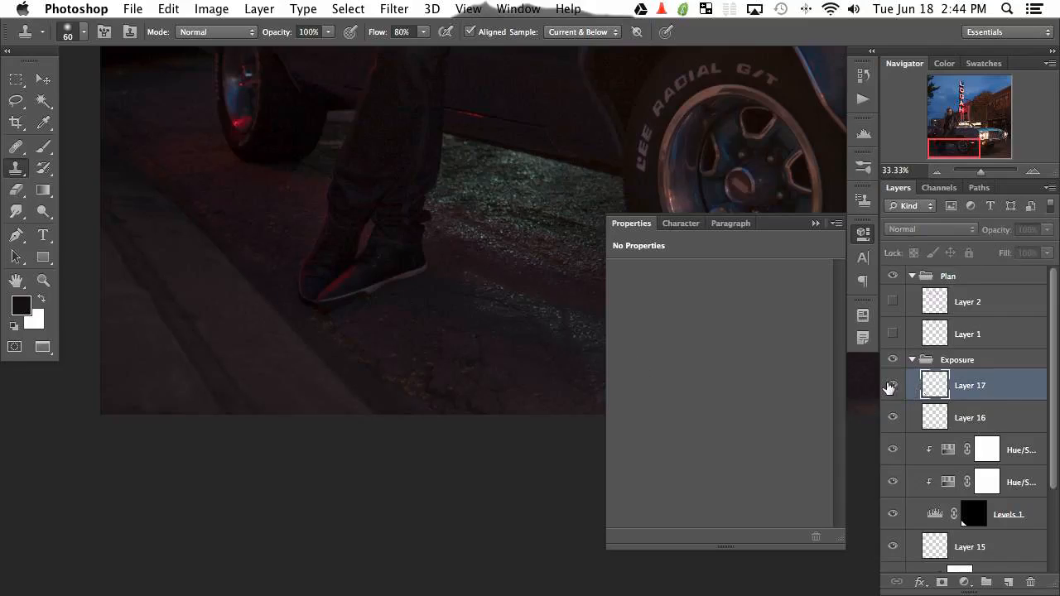
Examine the whole composite with the upper Exposure group switched off and on.
scroll(496, 398, right, 2)
scroll(497, 397, down, 1)
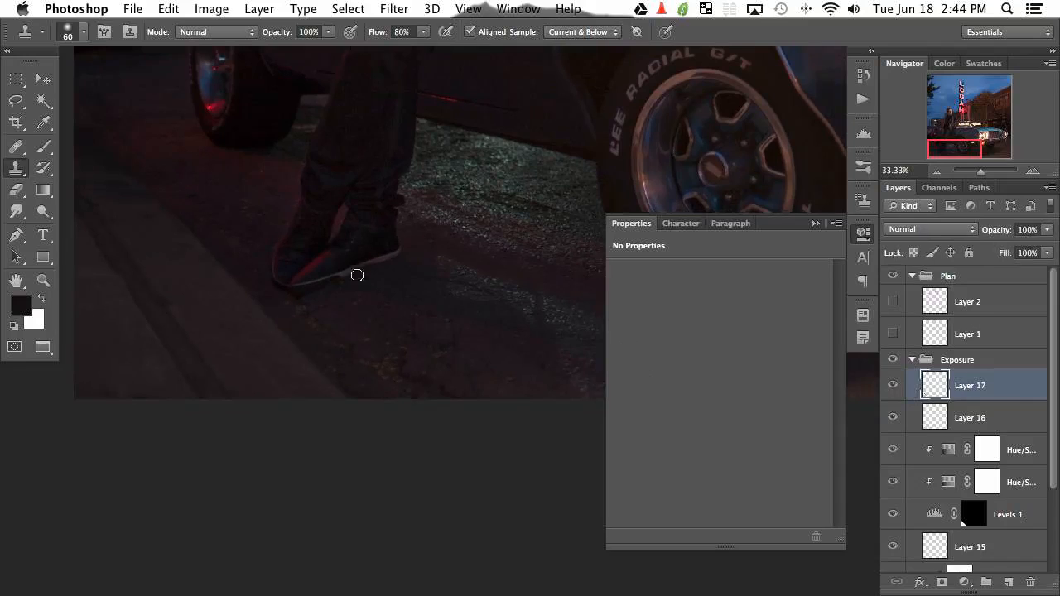
key(super+minus)
key(super+minus)
key(super+minus)
key(super+minus)
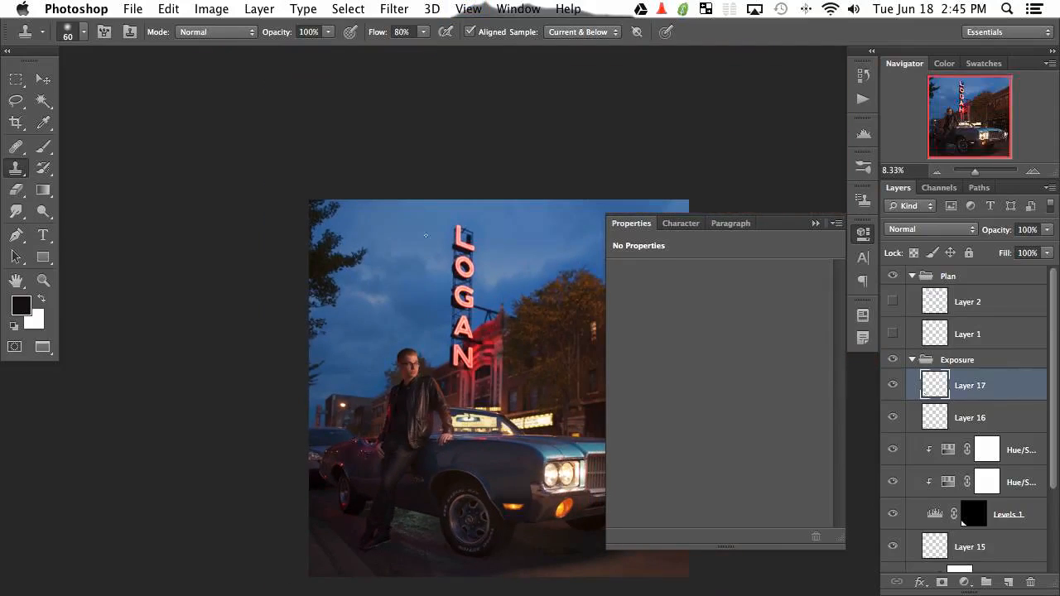
drag(361, 471, 208, 340)
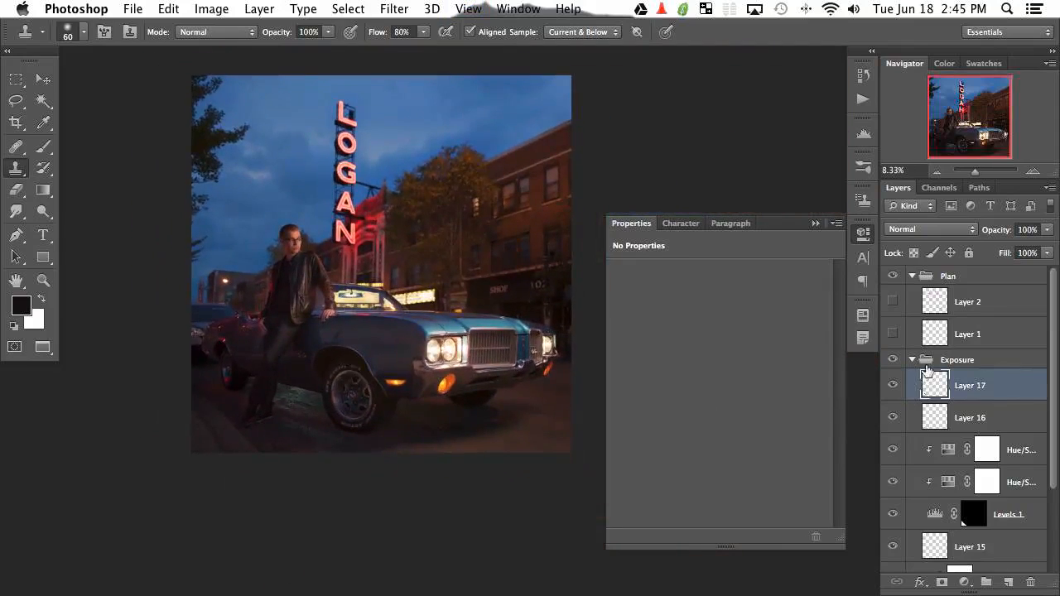
click(894, 371)
click(895, 372)
click(896, 373)
click(897, 374)
Hide the adjustment properties and collapse the upper Exposure group.
click(863, 233)
click(916, 365)
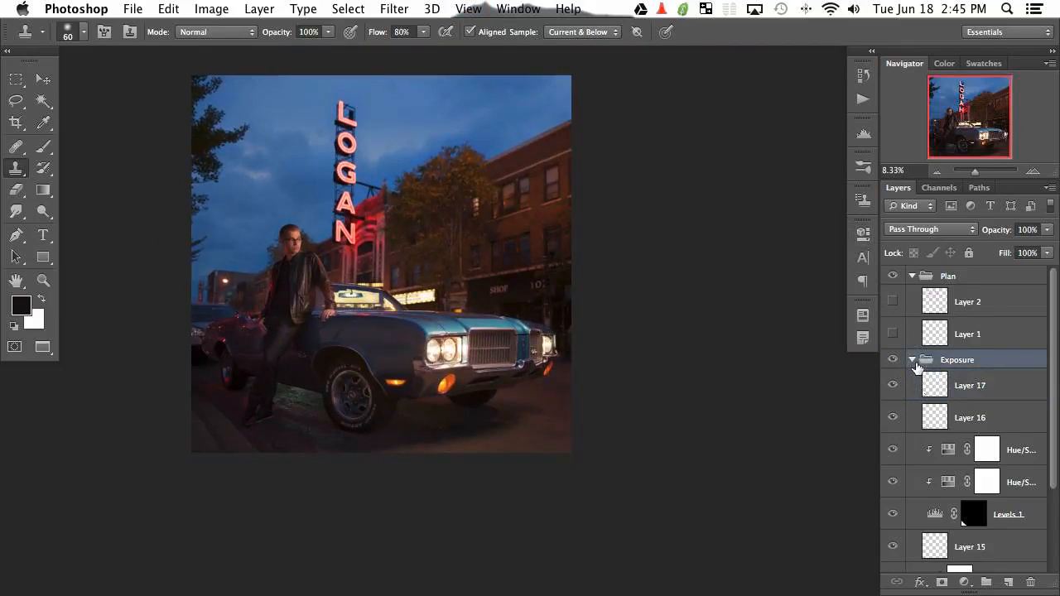
click(913, 360)
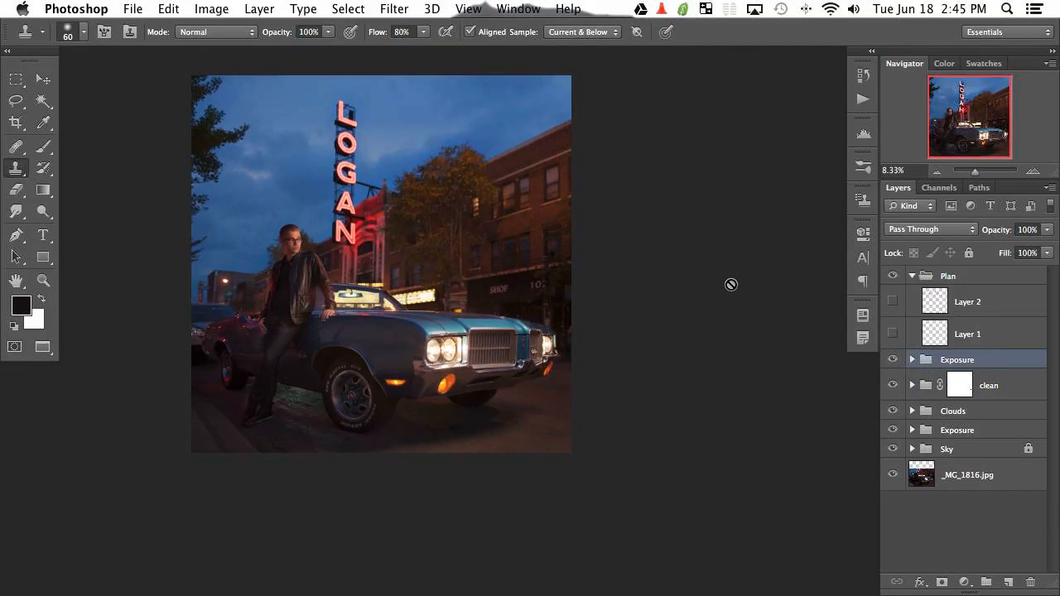
Compare the street corner and curb with the upper Exposure group switched off and on again.
key(super+comma)
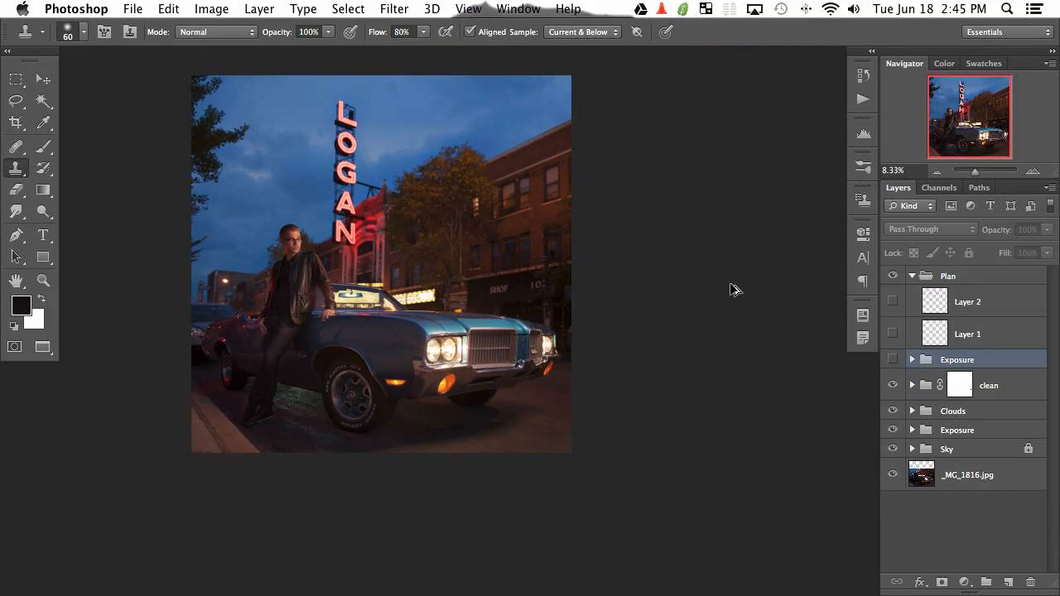
key(super+comma)
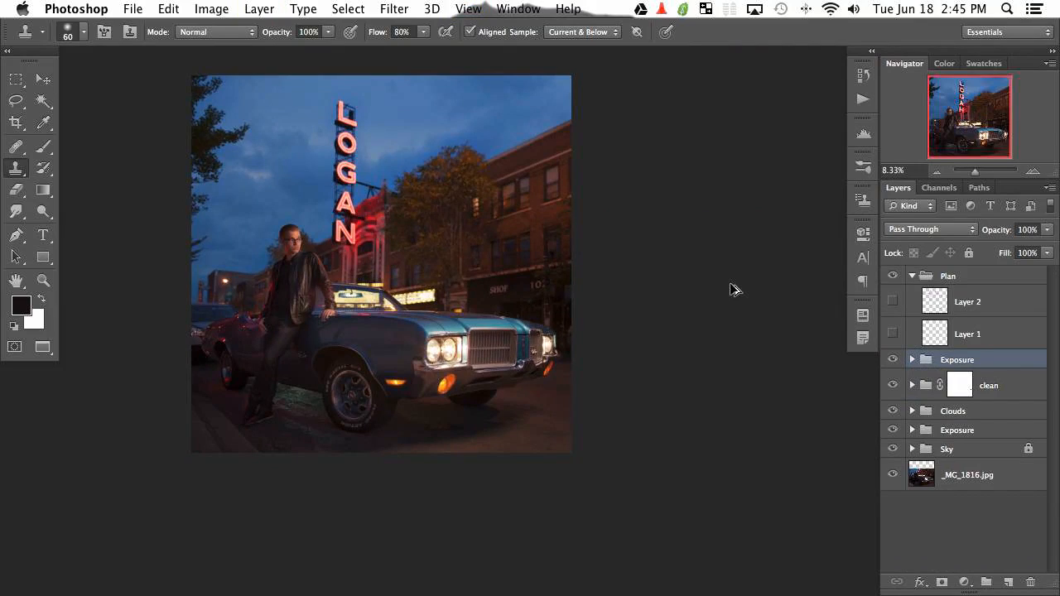
key(super+comma)
key(super+comma)
key(super+comma)
key(super+comma)
key(super+comma)
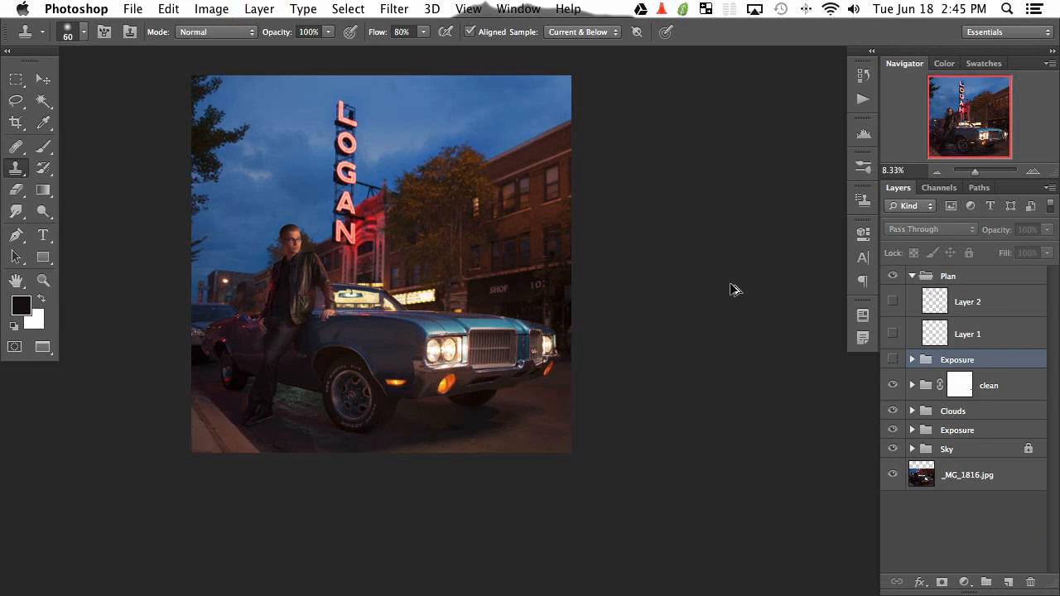
key(super+comma)
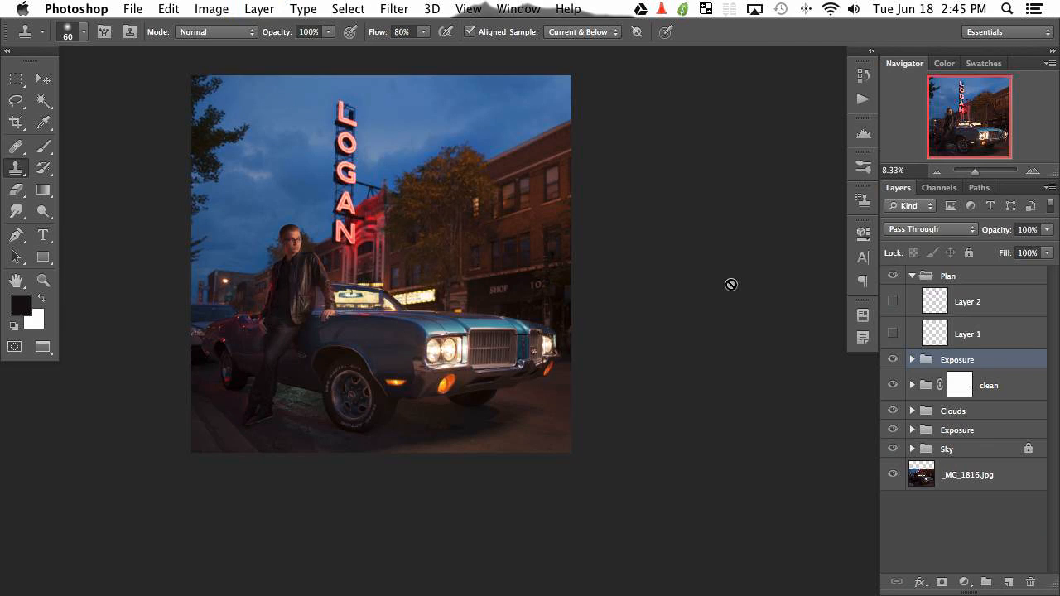
Group Layer 17 down through Layer 15 inside the upper Exposure group and name the new group Curb.
key(super+equal)
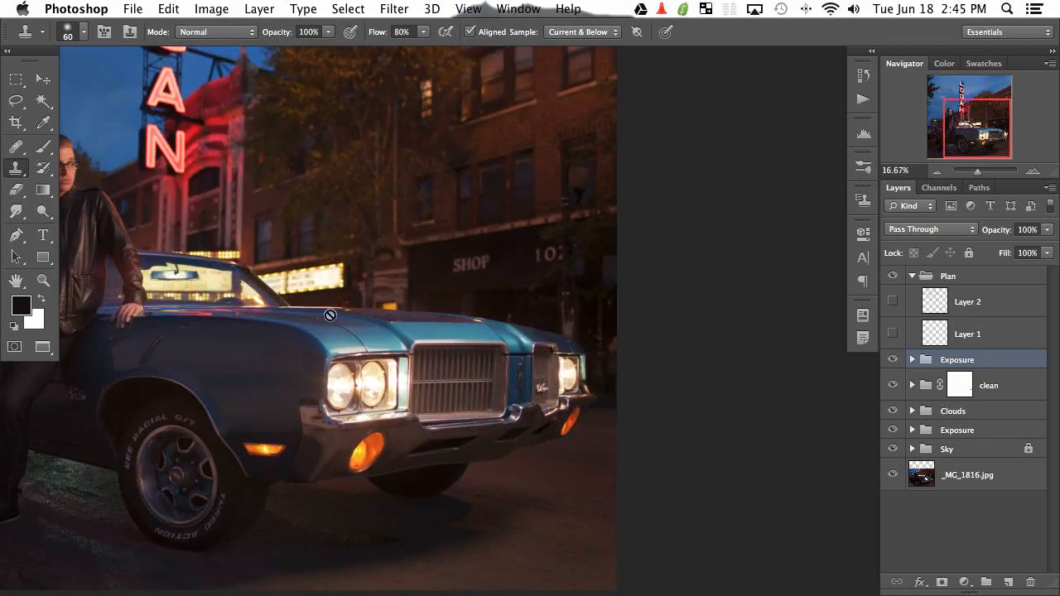
drag(193, 523, 496, 398)
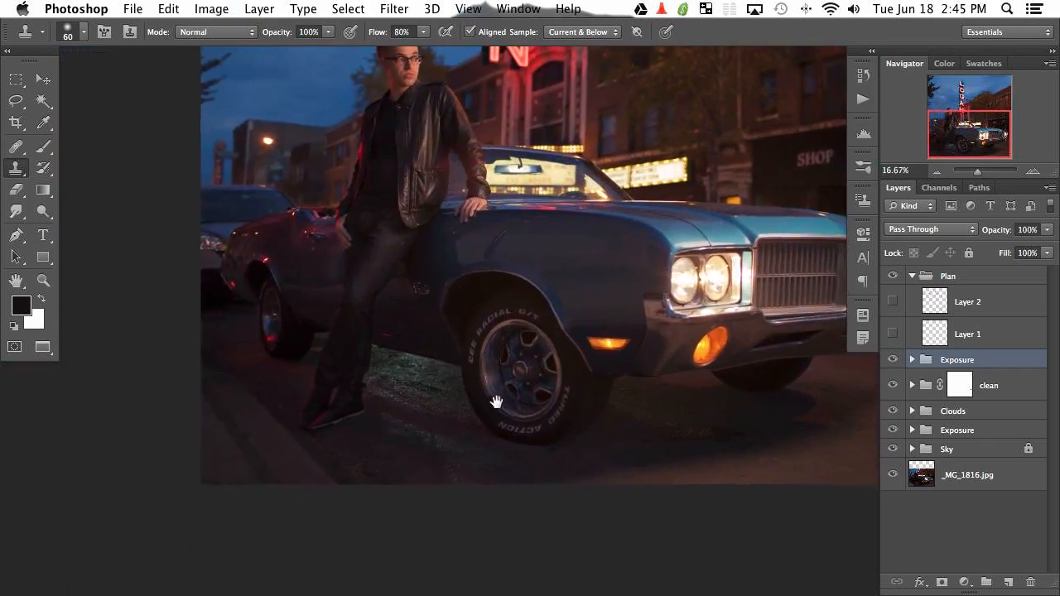
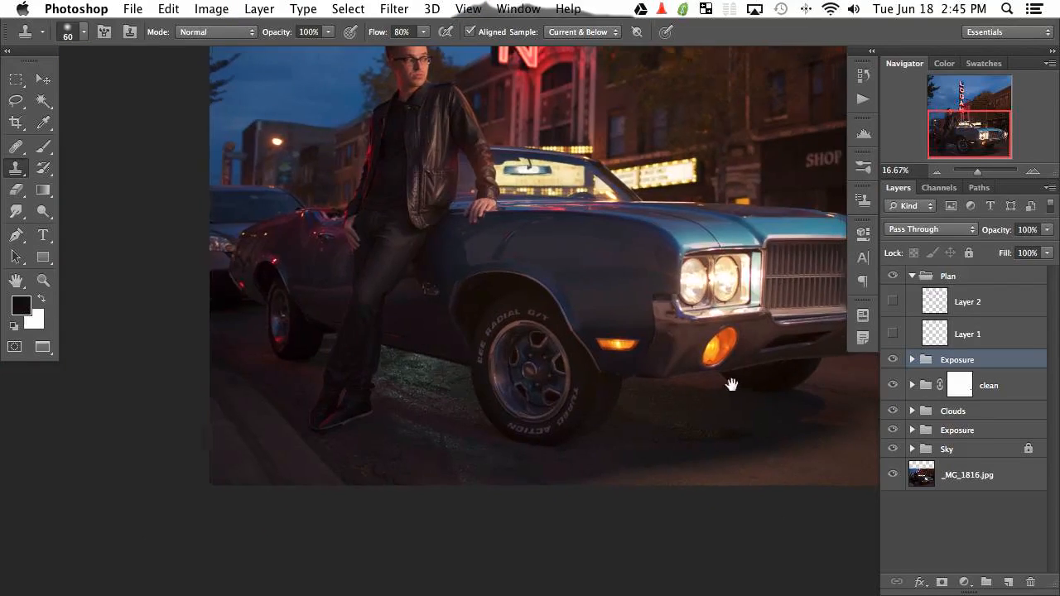
drag(729, 383, 653, 402)
click(911, 360)
click(998, 386)
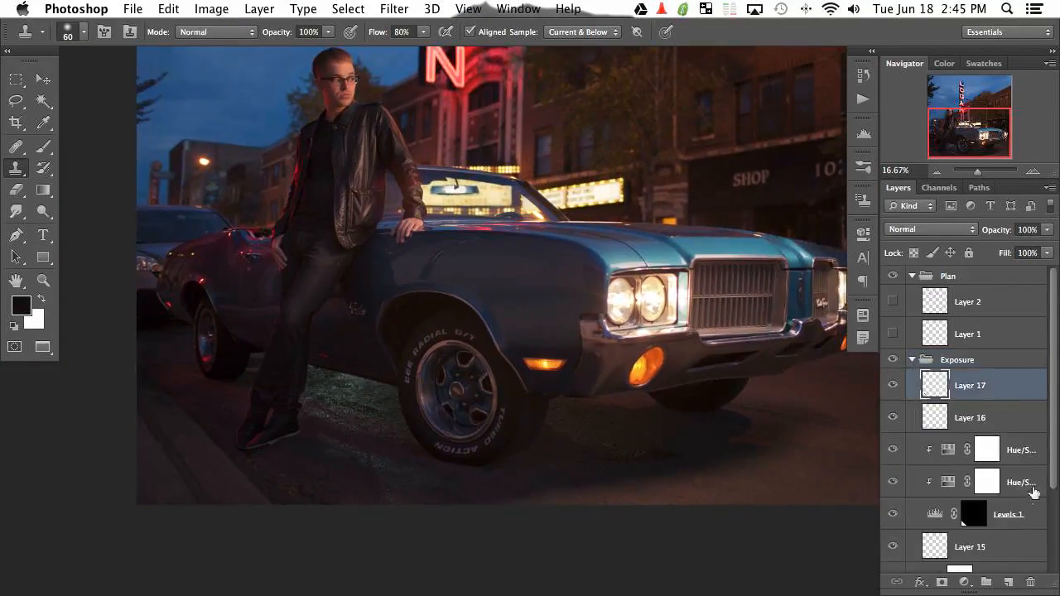
shift+click(1000, 547)
key(ctrl+g)
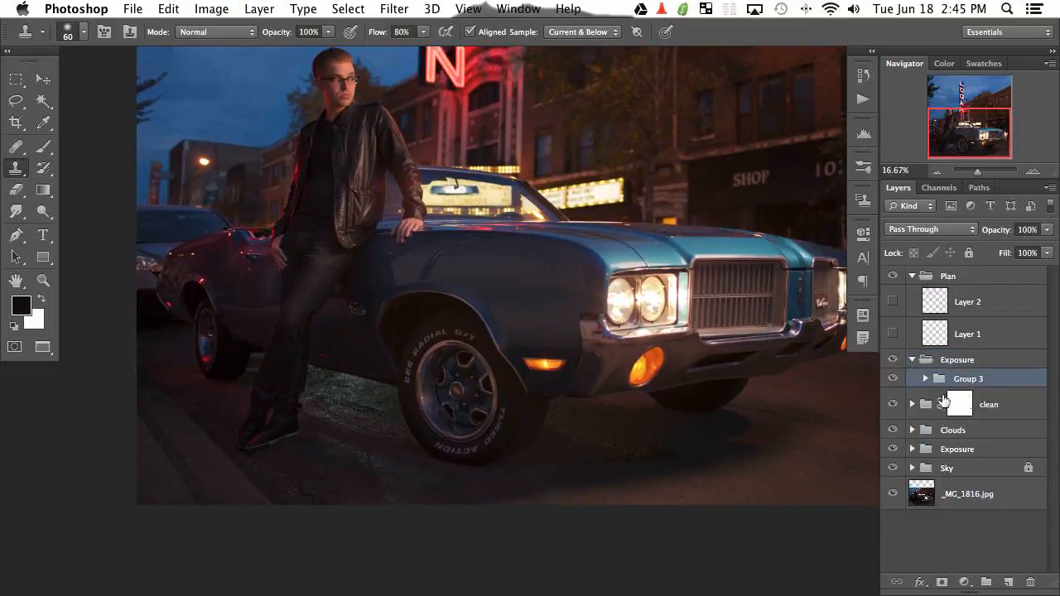
double_click(971, 378)
text(Curb)
key(Return)
Add a new layer above the Curb group, put it in its own group named Under Car, and select that layer.
key(ctrl+alt+shift+n)
key(ctrl+g)
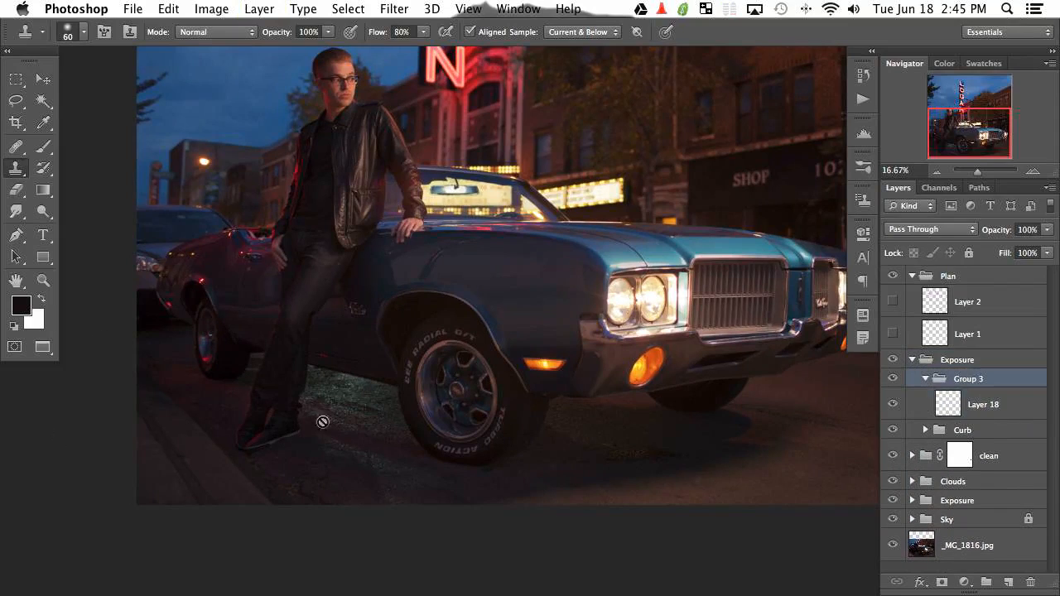
double_click(969, 378)
text(L)
key(Return)
click(1005, 414)
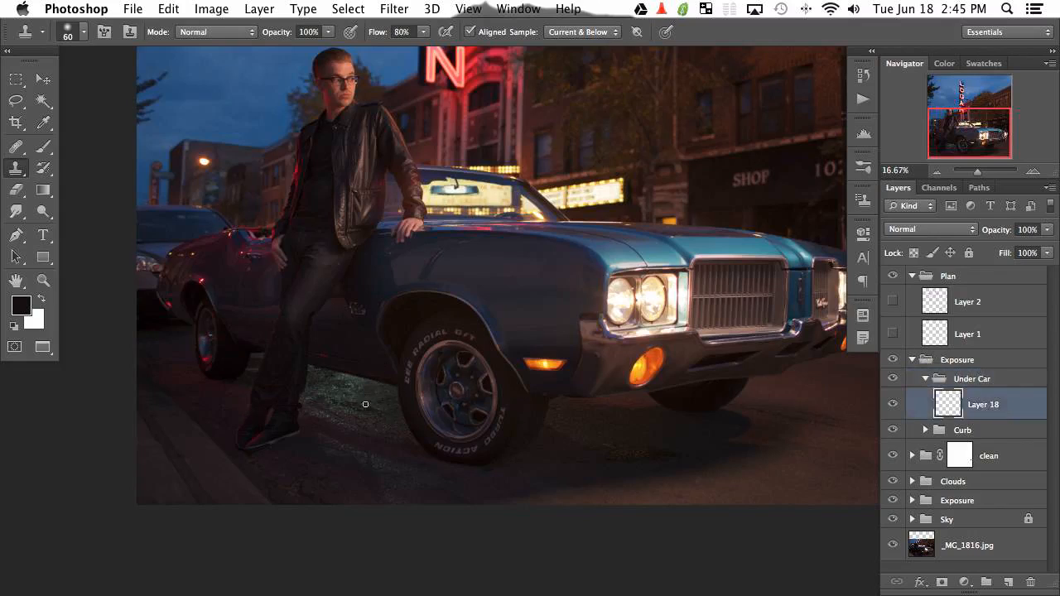
Add a Curves adjustment above Layer 18, lower the green and blue midtones with blue at input 136, output 119, and make its mask black.
drag(365, 404, 406, 442)
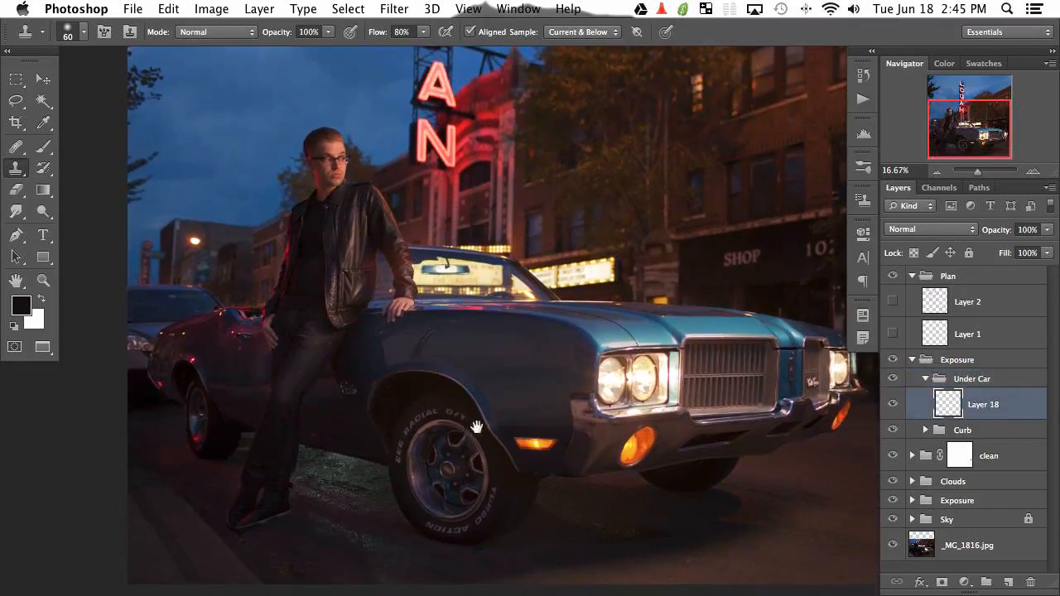
drag(477, 426, 485, 404)
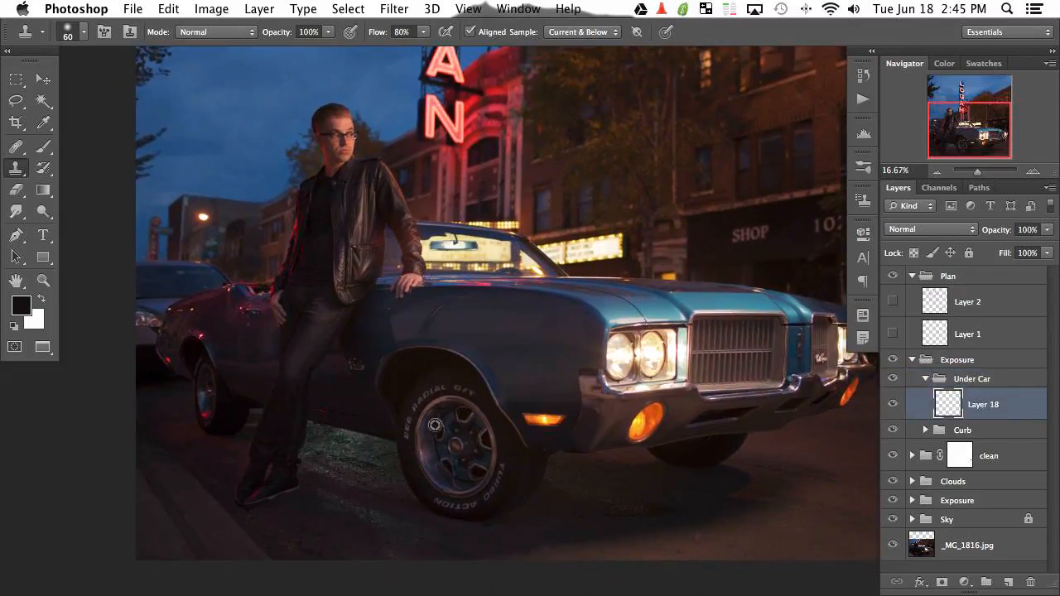
click(960, 584)
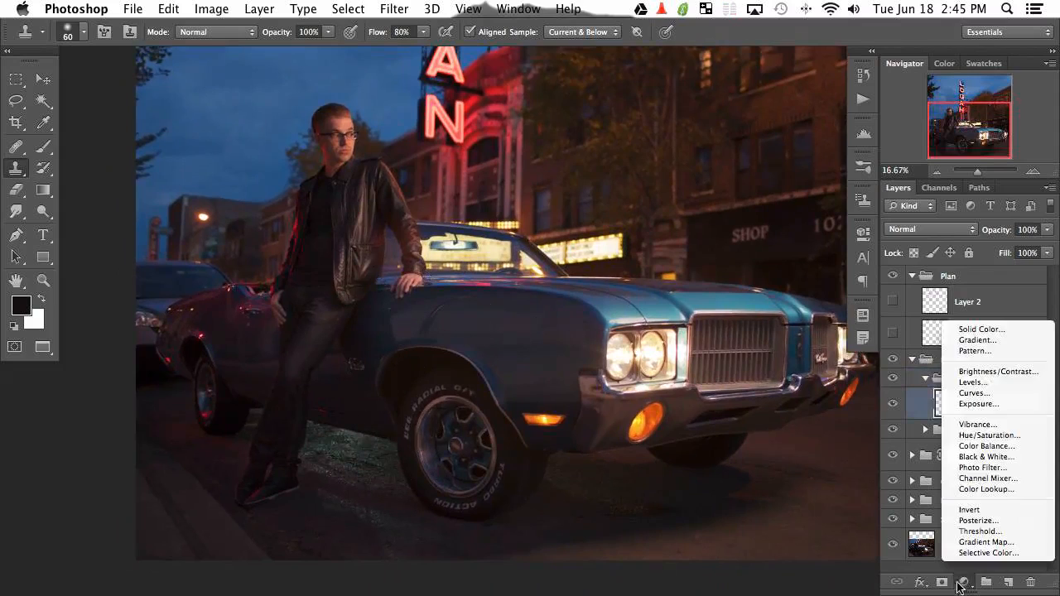
click(977, 393)
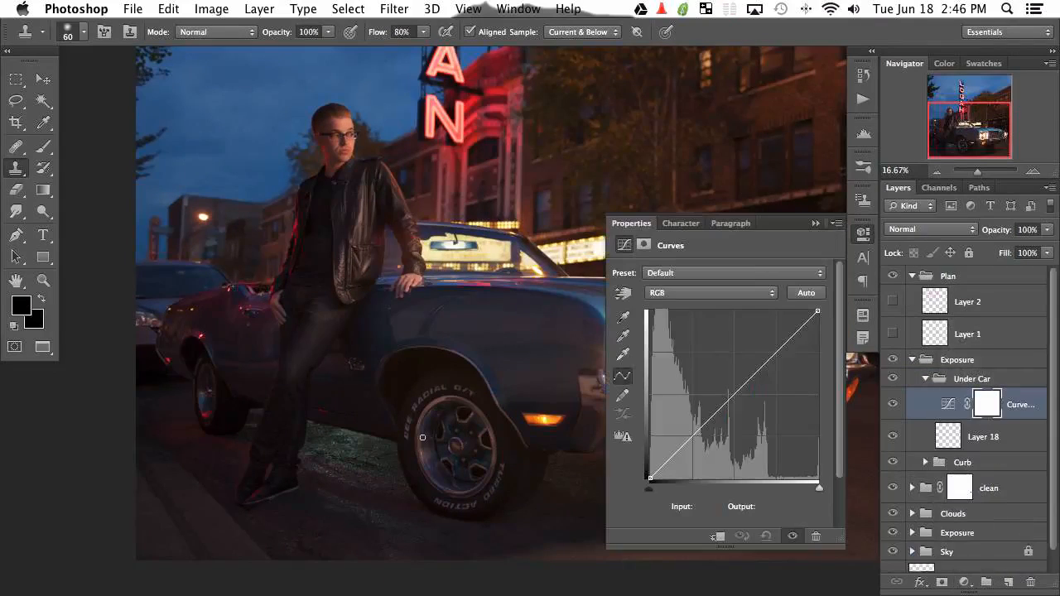
drag(422, 436, 371, 412)
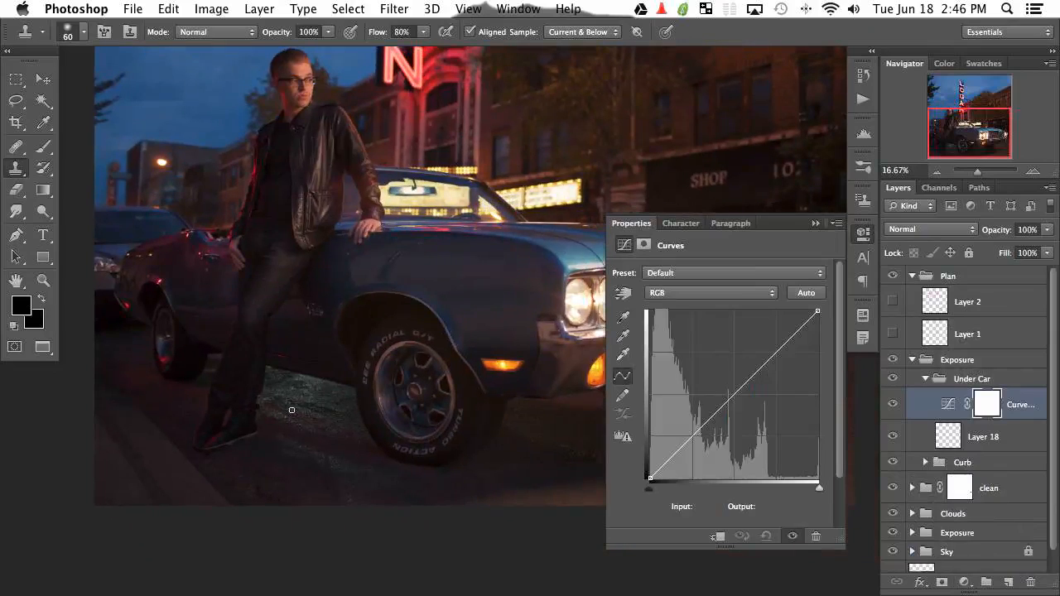
click(683, 294)
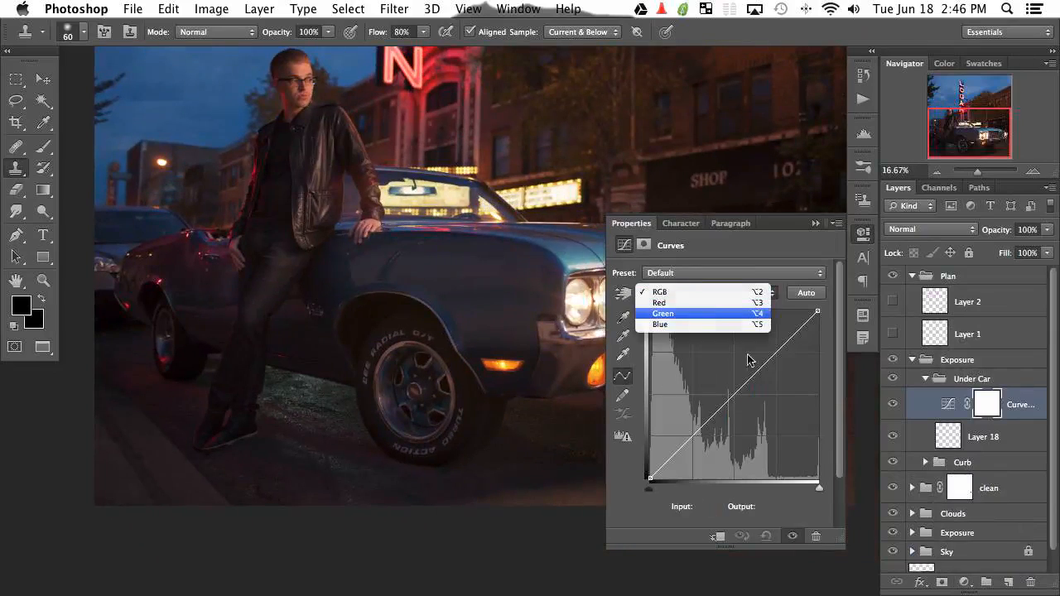
click(701, 318)
drag(736, 395, 739, 401)
click(679, 294)
click(685, 307)
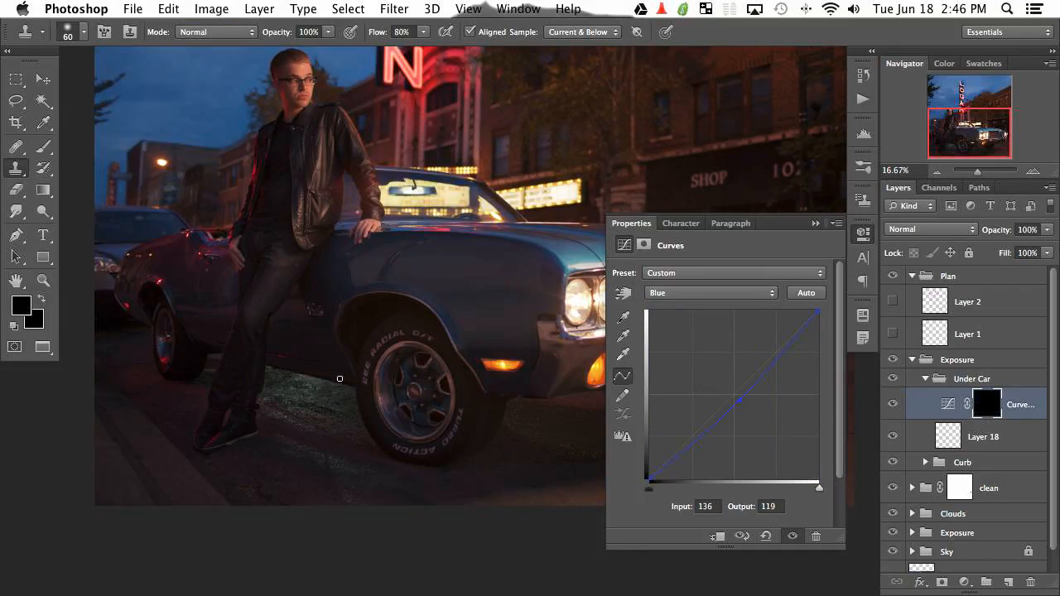
Brush white on the Curves mask over the greenish pavement between the man's legs and the front wheel.
key(b)
key(x)
key(x)
key(x)
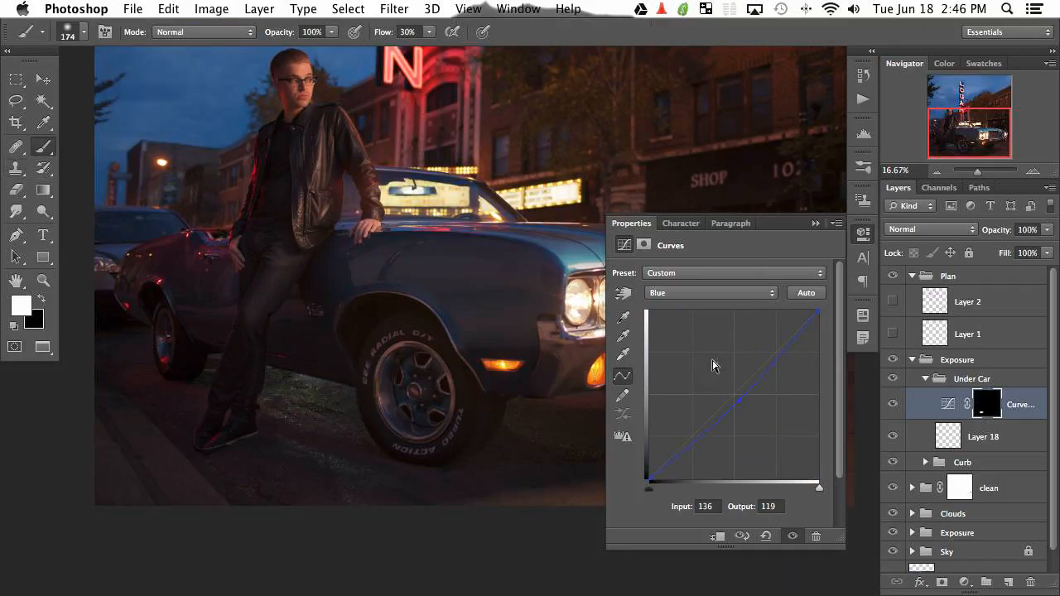
Raise the red curve to input 115, output 133 and brush more of the pavement around the man's feet into the mask.
click(690, 294)
click(662, 265)
drag(729, 394, 725, 392)
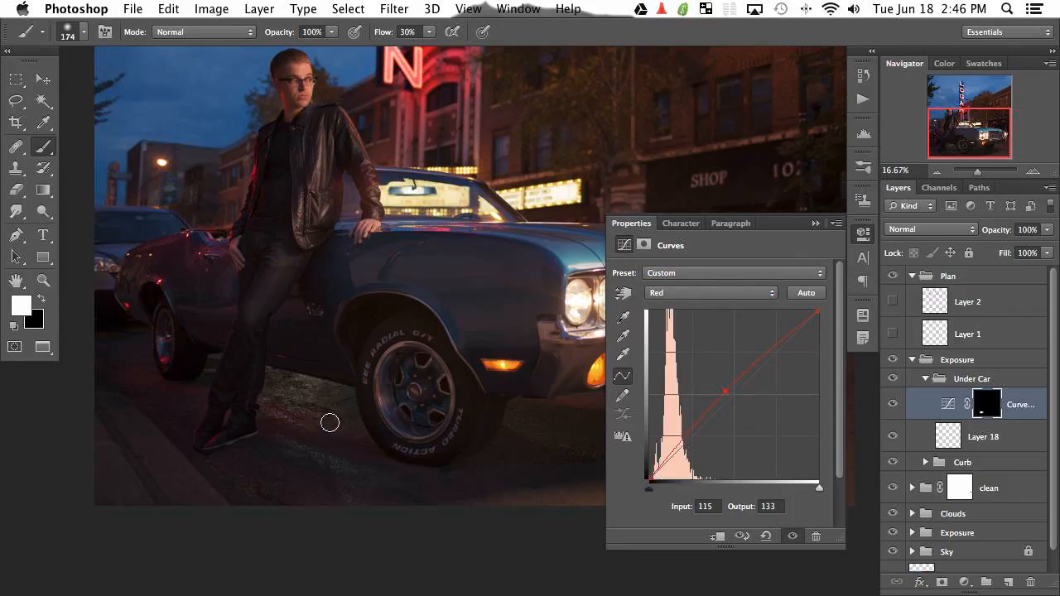
ctrl+alt+drag(345, 464, 361, 465)
mouse_move(321, 406)
mouse_down()
mouse_move(349, 402)
mouse_move(310, 386)
mouse_move(260, 390)
mouse_move(348, 428)
mouse_move(238, 398)
mouse_up()
Lower the blue curve to input 141, output 113 and the green curve to input 146, output 121.
click(672, 294)
click(662, 315)
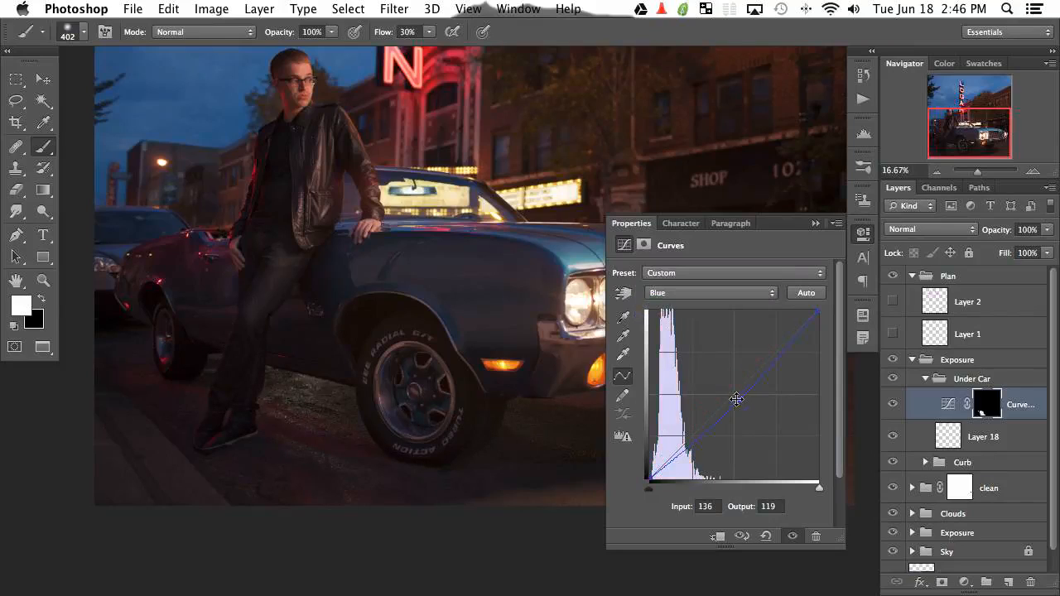
drag(736, 399, 742, 403)
click(690, 294)
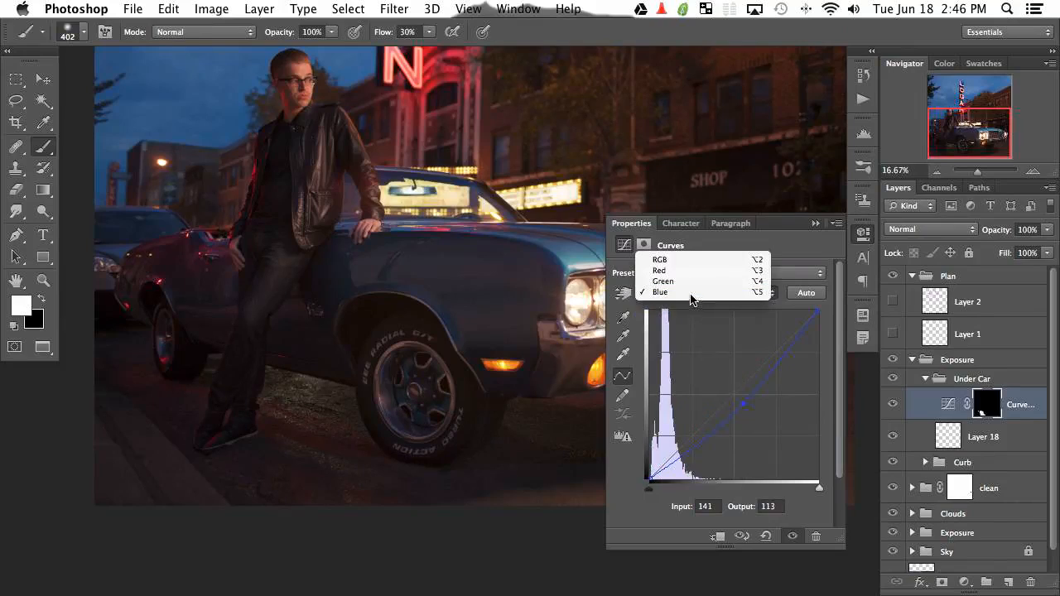
click(690, 282)
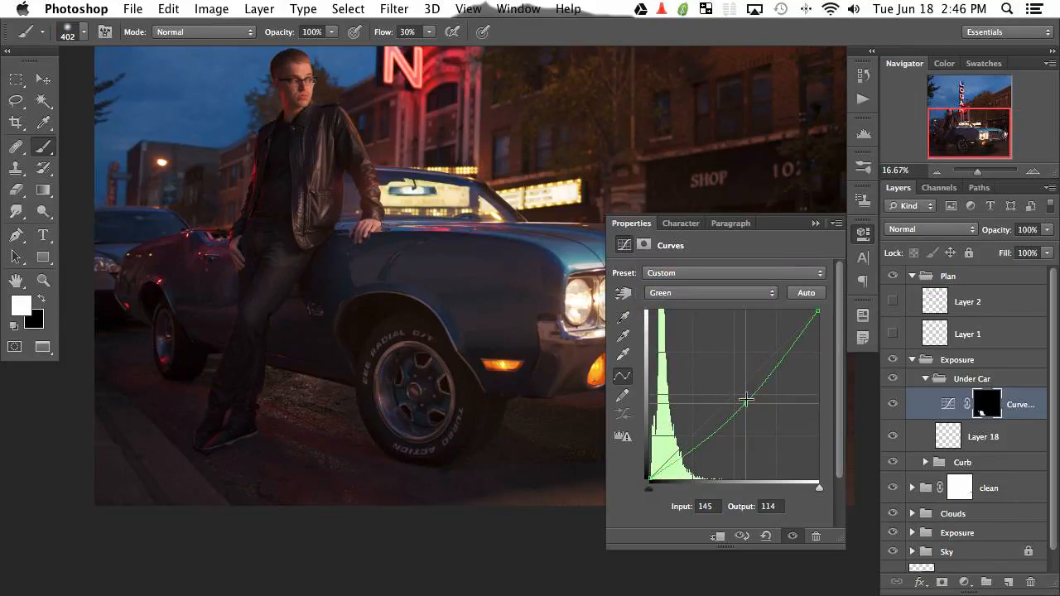
drag(734, 394, 746, 399)
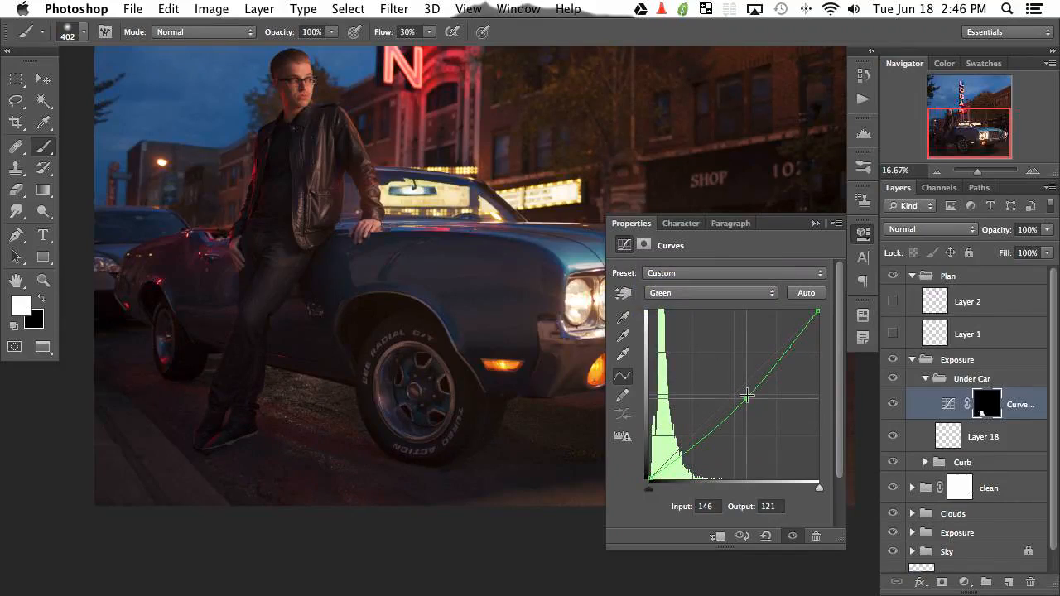
Refine the Curves mask beside the front wheel with a large black brush and white strokes over the pavement.
key(x)
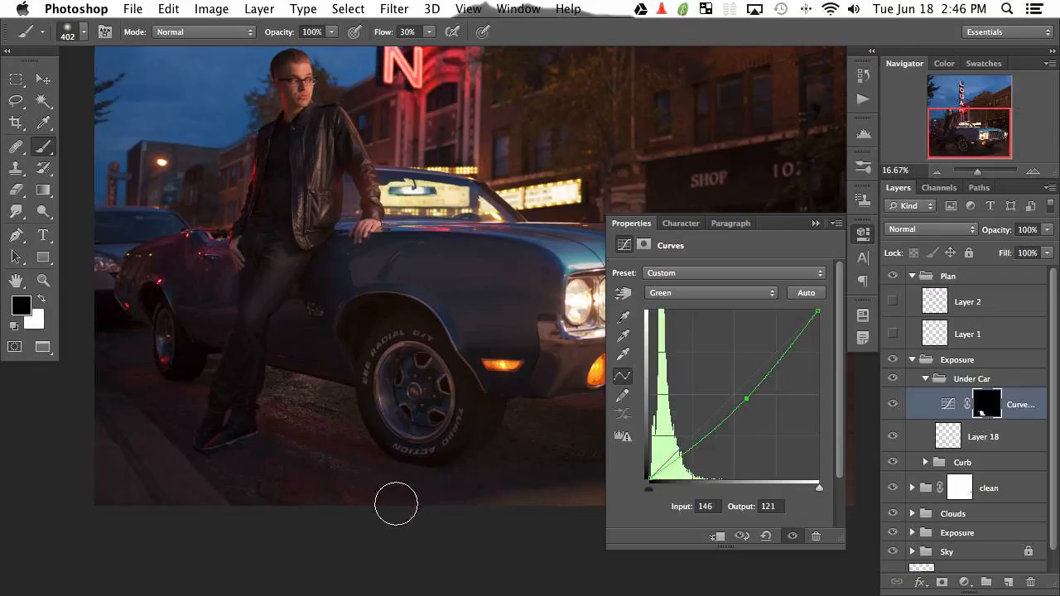
key(bracketright)
key(bracketright)
key(bracketright)
key(bracketright)
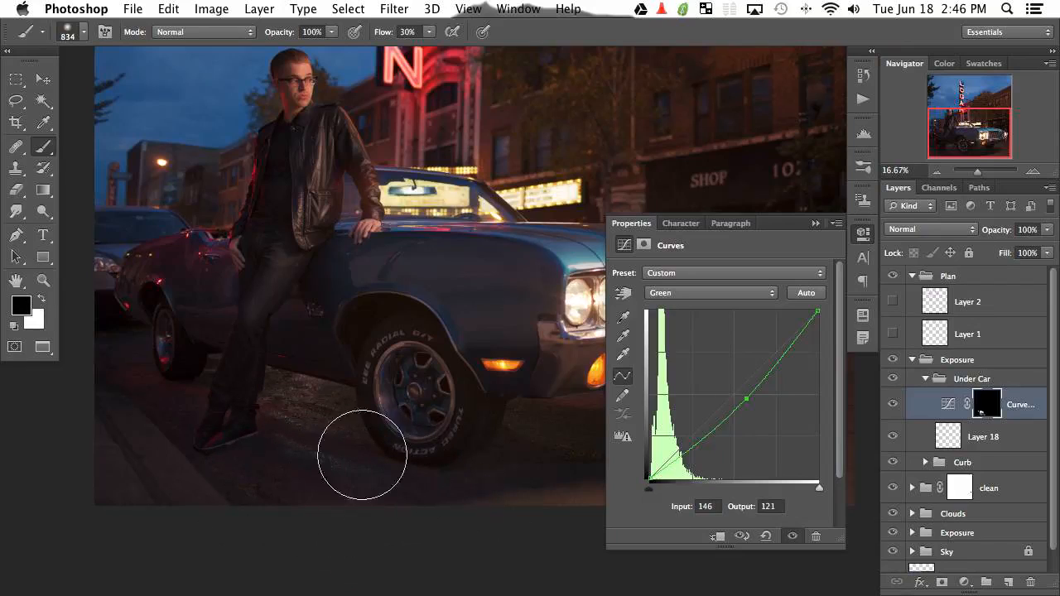
key(x)
mouse_move(339, 452)
mouse_down()
mouse_move(333, 476)
mouse_move(347, 464)
mouse_move(292, 439)
mouse_up()
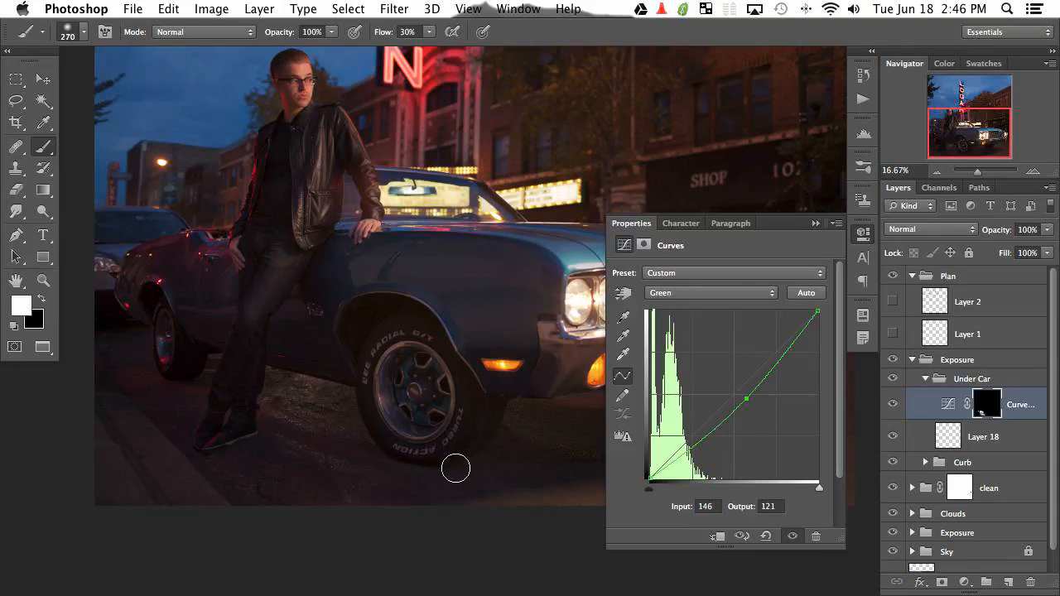
Brush white on the Curves mask over the pavement beneath the front bumper.
mouse_move(570, 439)
mouse_down()
mouse_move(410, 412)
mouse_move(427, 404)
mouse_up()
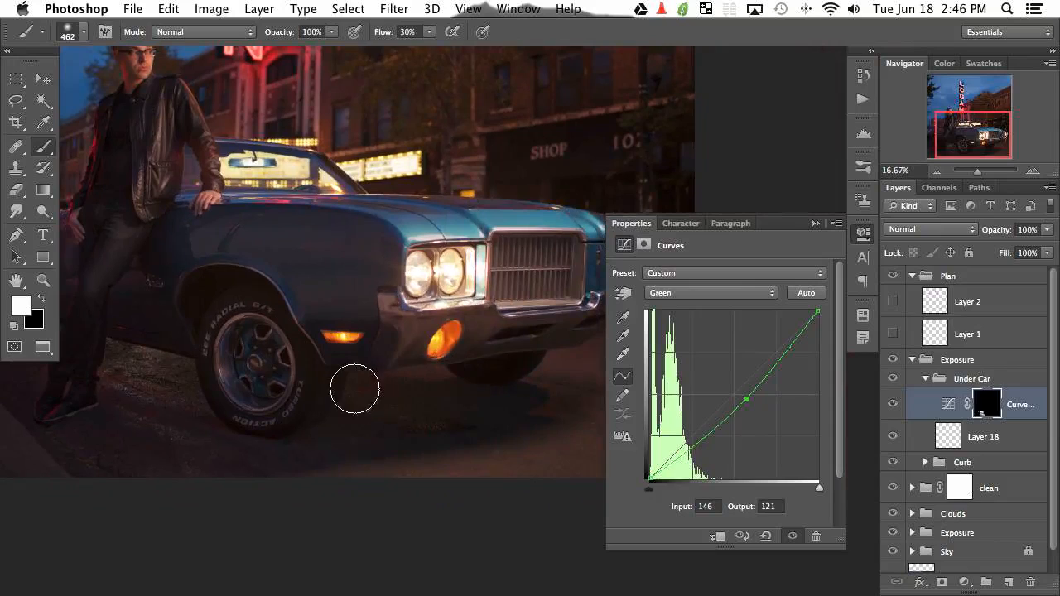
mouse_move(355, 388)
mouse_down()
mouse_move(338, 407)
mouse_move(375, 404)
mouse_move(355, 393)
mouse_move(392, 421)
mouse_up()
key(x)
drag(206, 463, 354, 480)
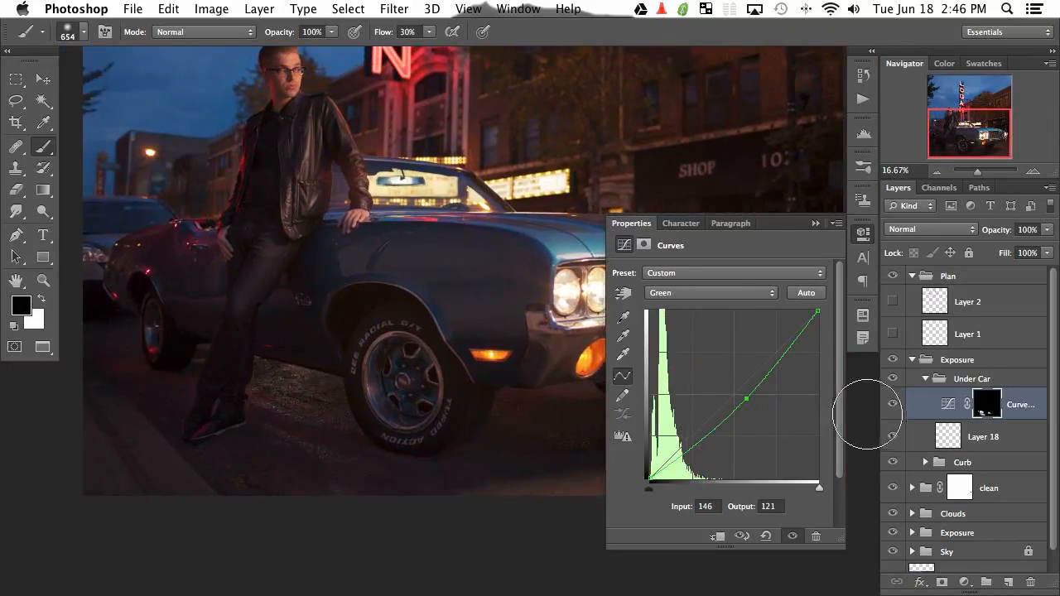
Hide the adjustment properties and compare the pavement under the car with the Curves adjustment off and on.
click(893, 406)
click(891, 406)
click(891, 406)
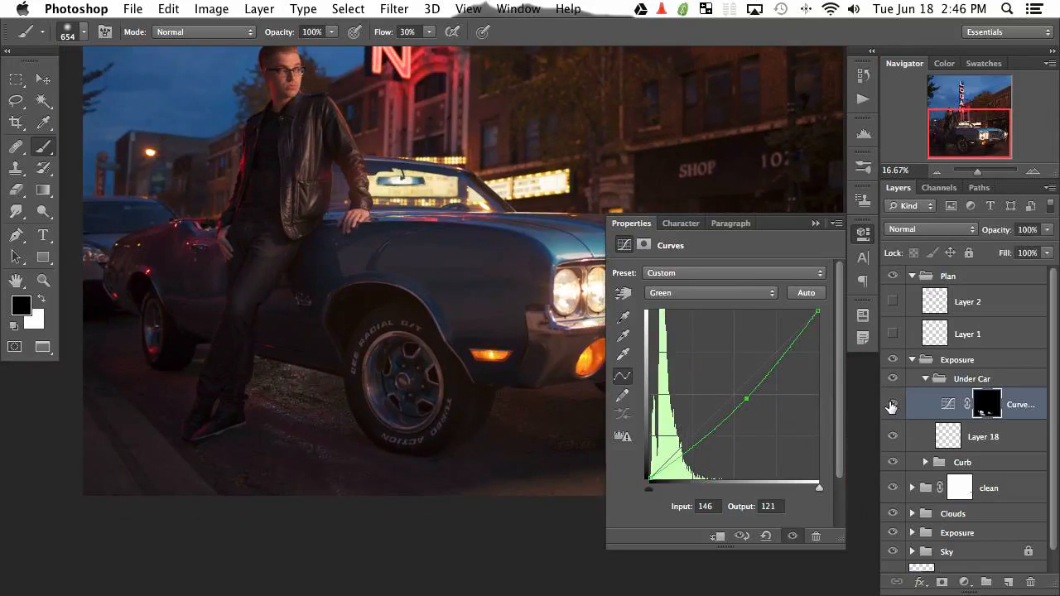
click(863, 258)
scroll(709, 379, left, 2)
click(894, 406)
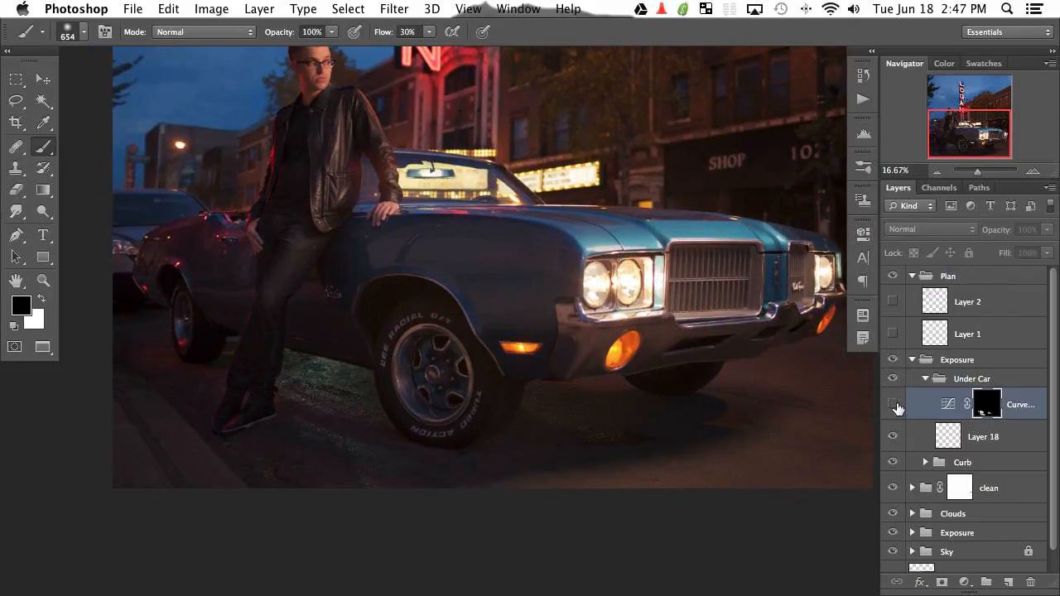
click(893, 406)
click(894, 406)
click(893, 406)
click(894, 405)
click(894, 406)
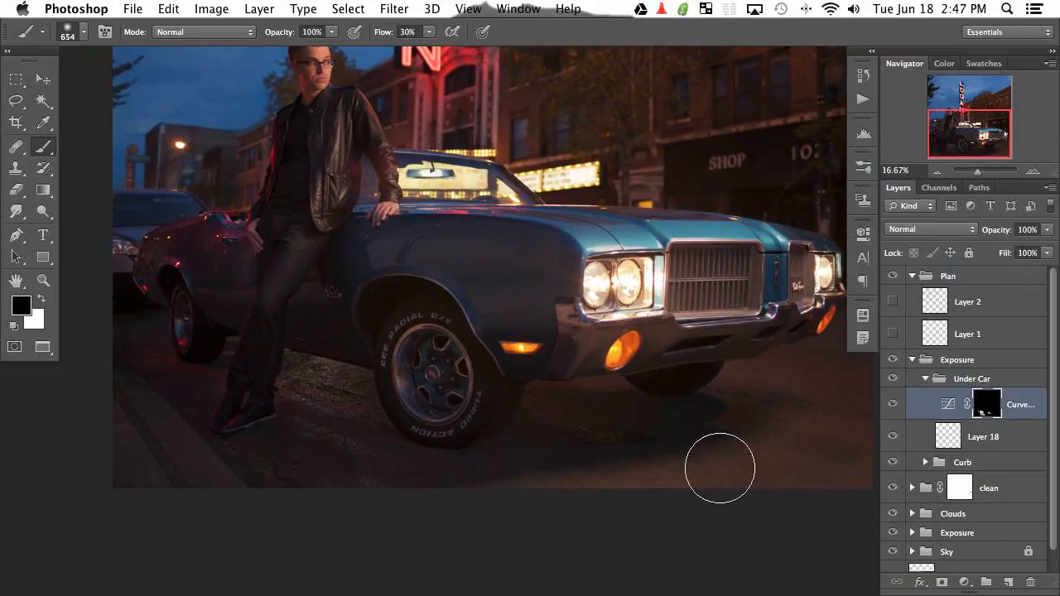
With the Curves adjustment hidden, paint sampled dark brown over the greenish pavement on a new layer and set its blend mode to Color.
click(1008, 582)
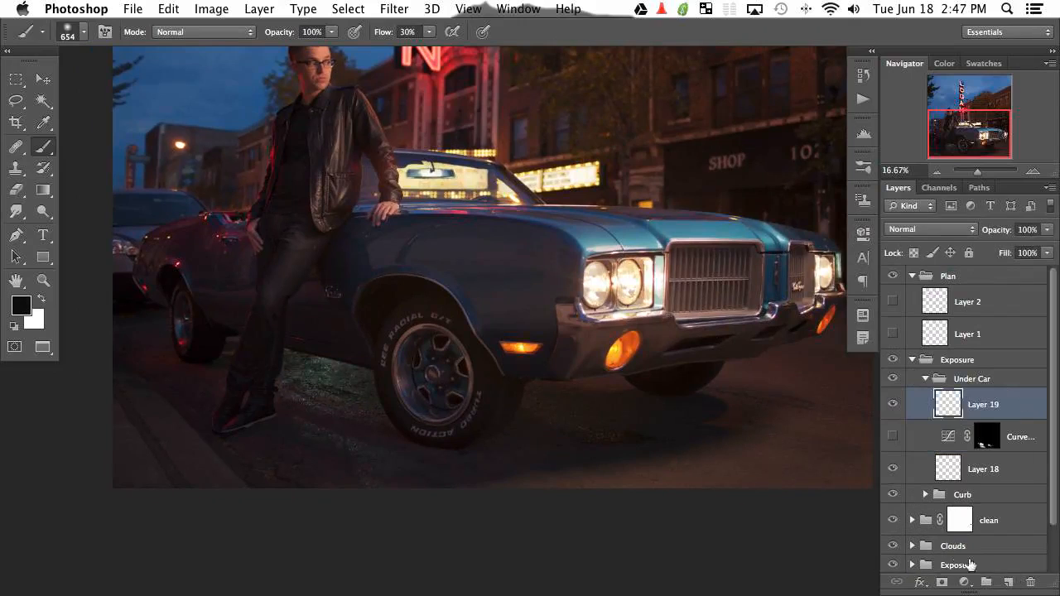
mouse_move(365, 398)
mouse_down()
mouse_move(316, 393)
mouse_move(387, 399)
mouse_move(338, 371)
mouse_up()
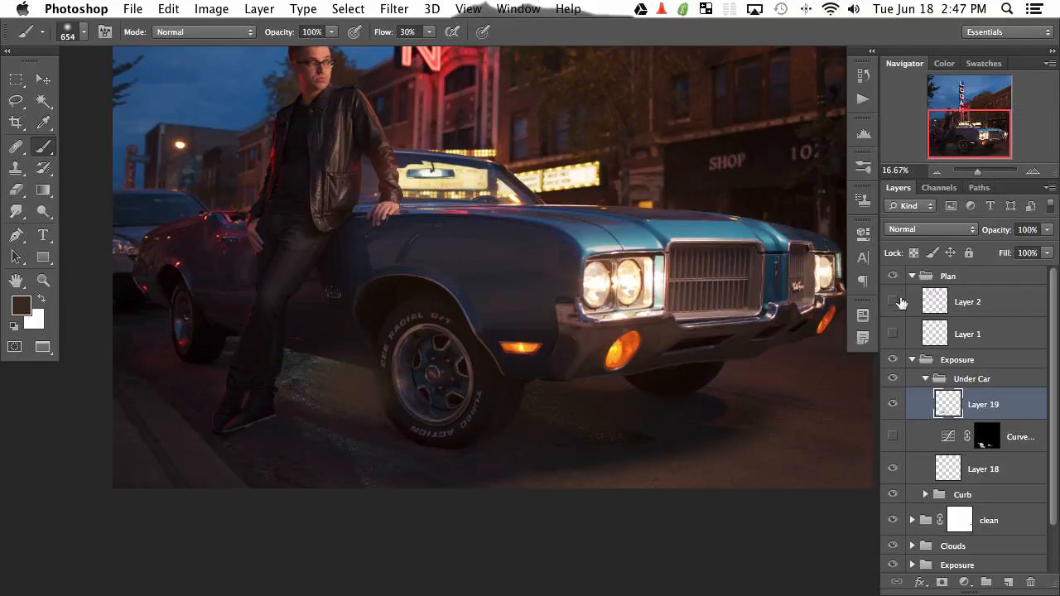
click(919, 229)
click(902, 547)
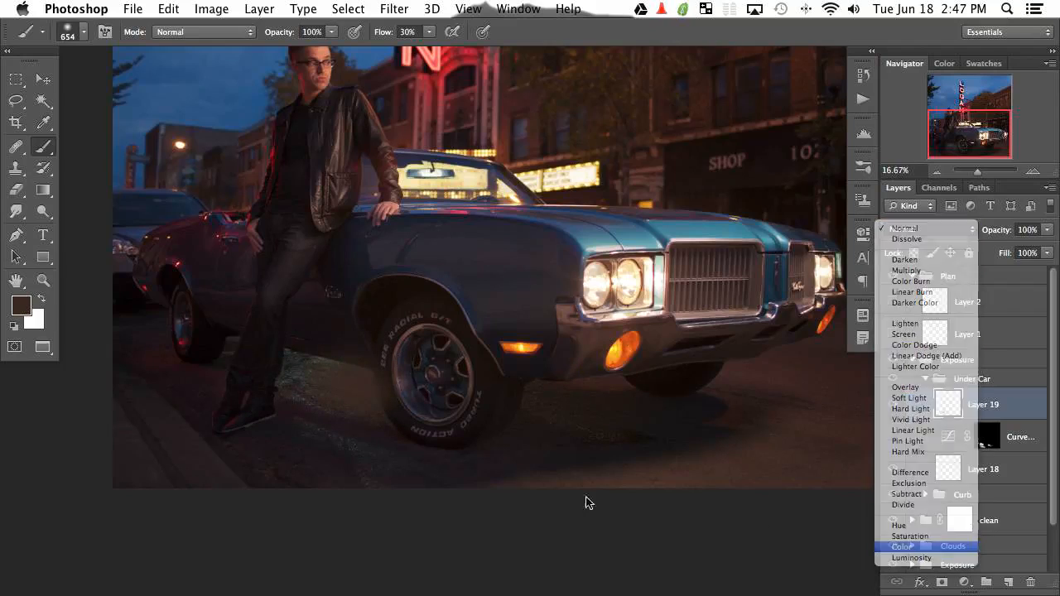
Try the Hue blend mode on the brown paint layer, brushing more colour over the pavement between the man's legs and the front wheel.
mouse_move(294, 368)
mouse_down()
mouse_move(338, 453)
mouse_move(376, 421)
mouse_move(379, 459)
mouse_up()
click(919, 229)
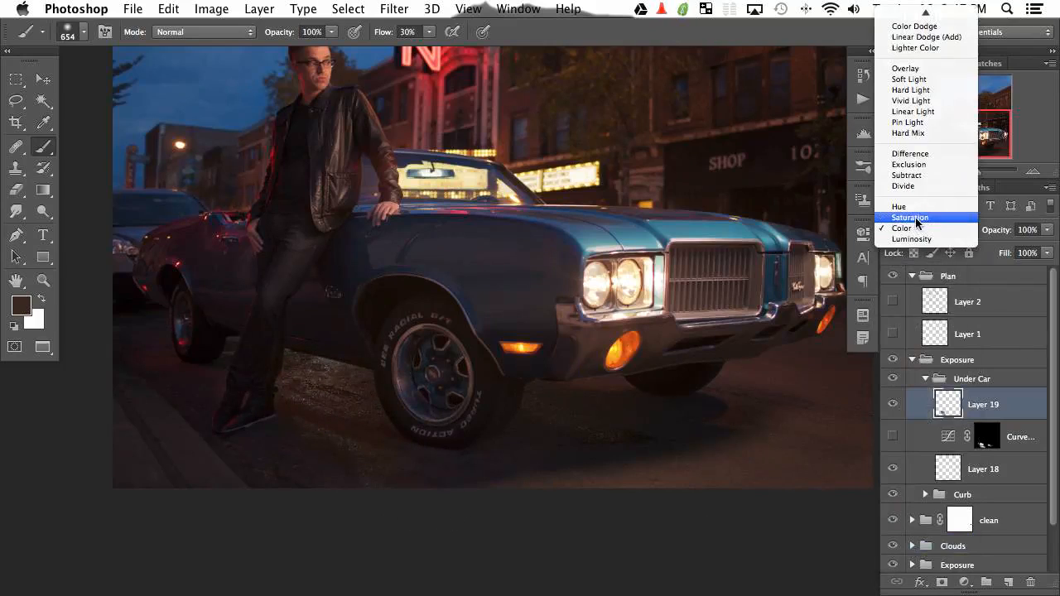
click(915, 209)
mouse_move(325, 432)
mouse_down()
mouse_move(383, 469)
mouse_move(323, 418)
mouse_move(347, 395)
mouse_move(331, 366)
mouse_up()
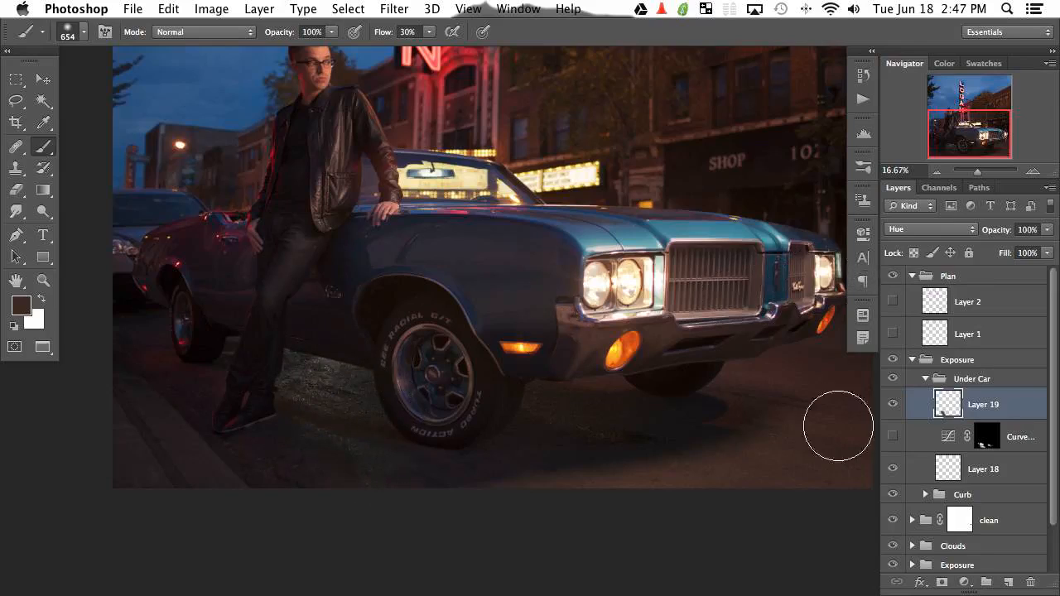
Compare the pavement with the brown paint layer off and on, show the Curves adjustment again, and delete the paint layer.
click(893, 406)
click(892, 406)
click(893, 405)
click(892, 406)
click(888, 406)
click(887, 406)
click(891, 408)
click(894, 409)
click(894, 409)
click(895, 410)
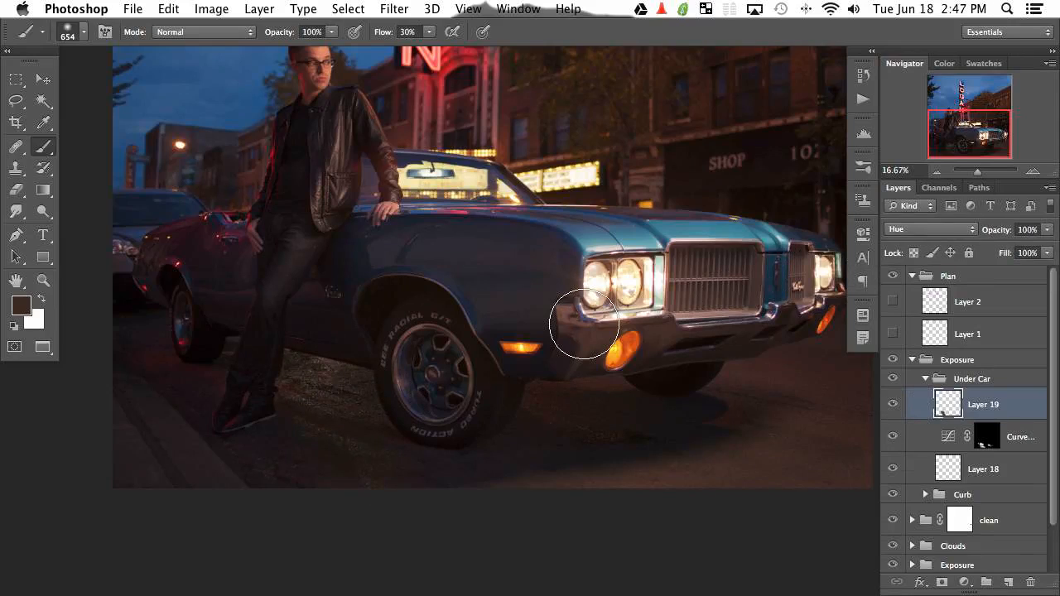
key(BackSpace)
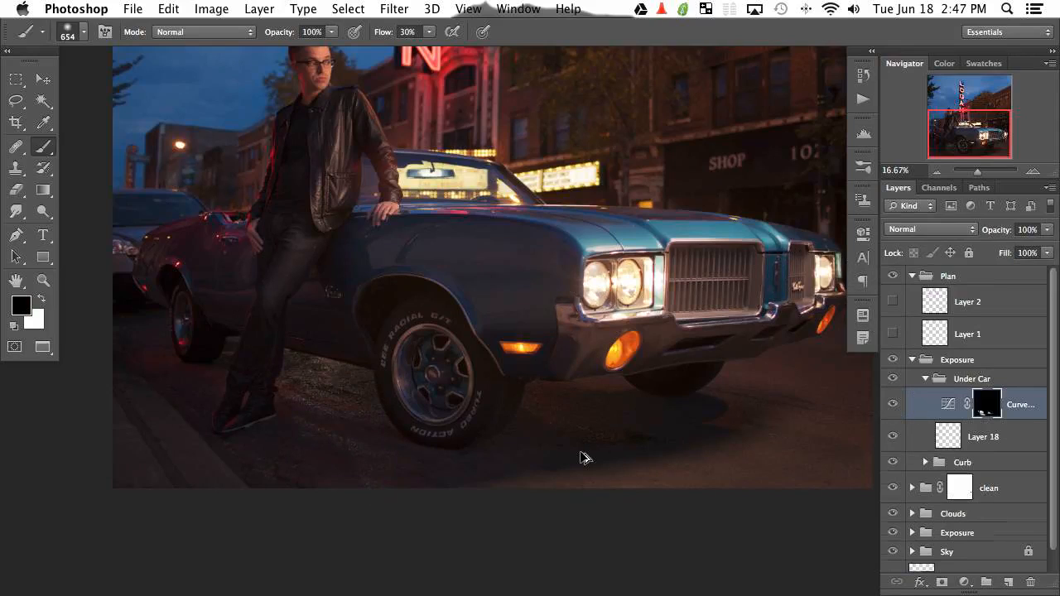
On a new layer set to the Hue blend mode, paint sampled street colours over the pavement between the curb and front wheel.
key(super+z)
alt+click(286, 433)
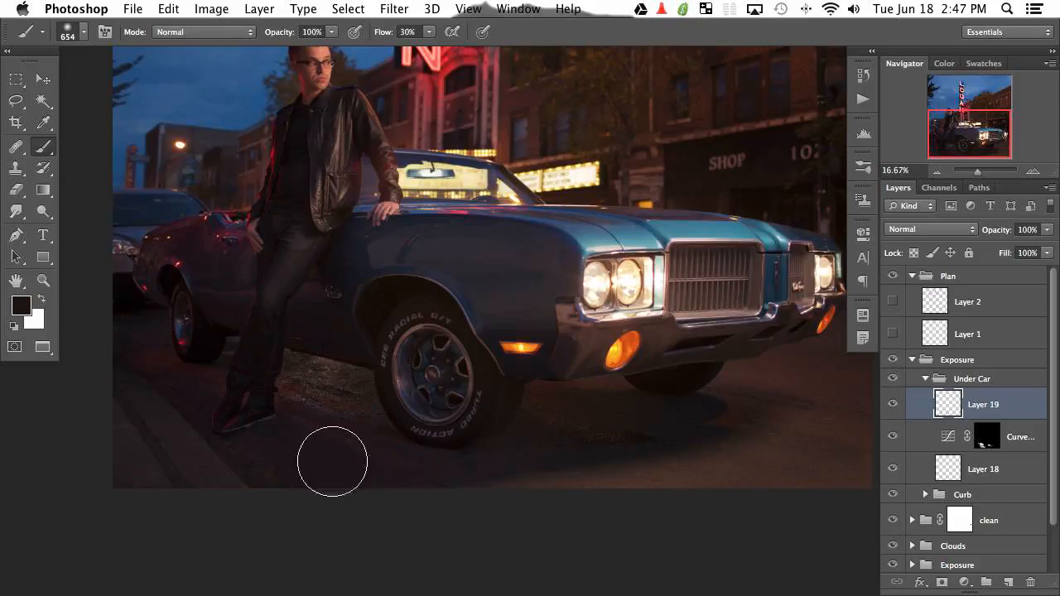
click(929, 230)
click(906, 525)
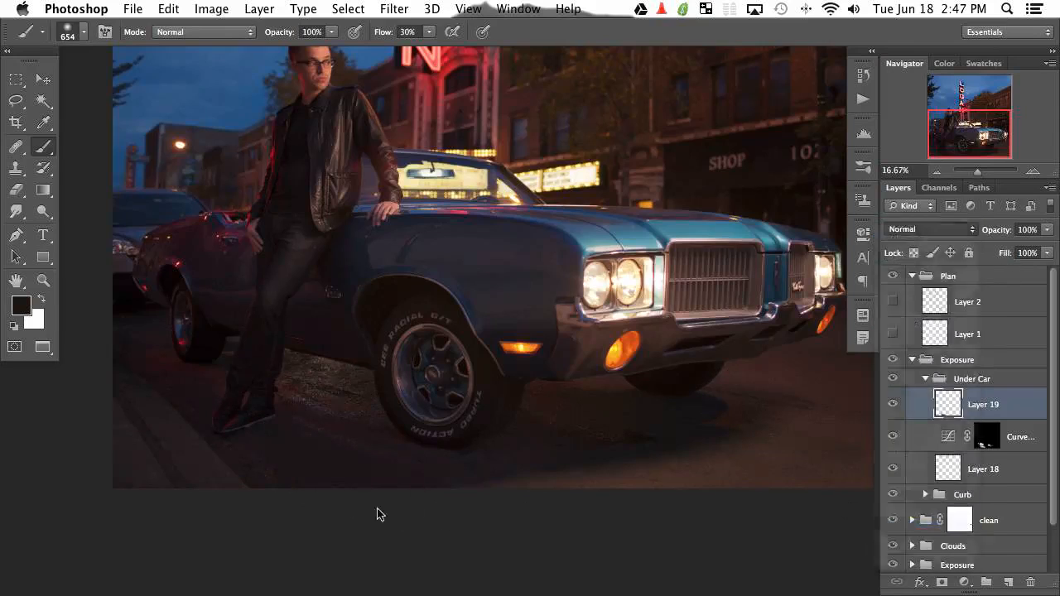
alt+click(257, 467)
mouse_move(313, 471)
mouse_down()
mouse_move(348, 472)
mouse_move(294, 477)
mouse_up()
alt+click(467, 478)
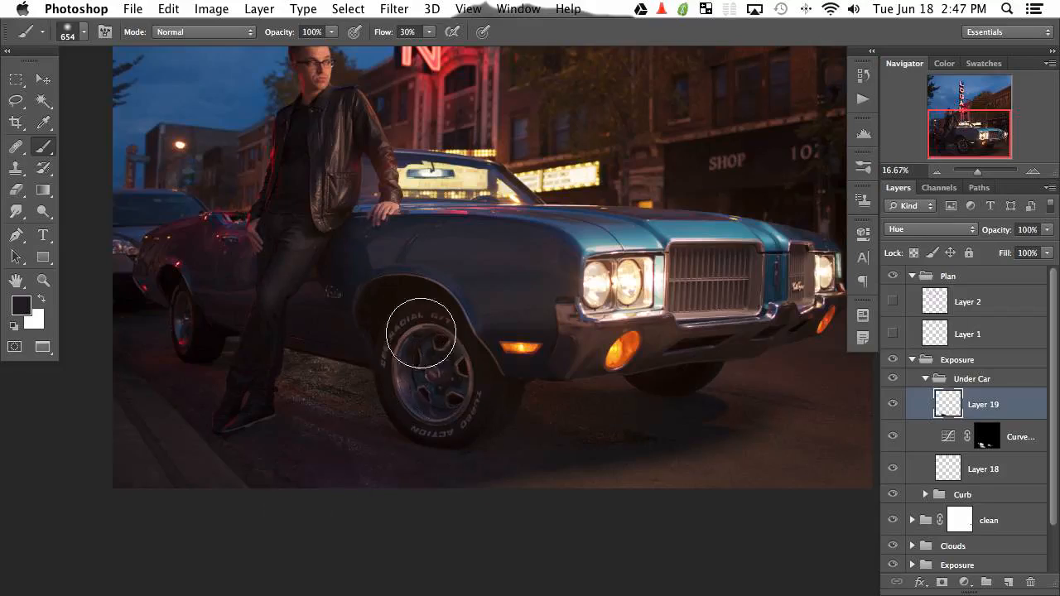
Switch the paint layer to the Color blend mode and brush sampled dark pavement colours between the man's feet and front wheel.
click(914, 232)
click(911, 246)
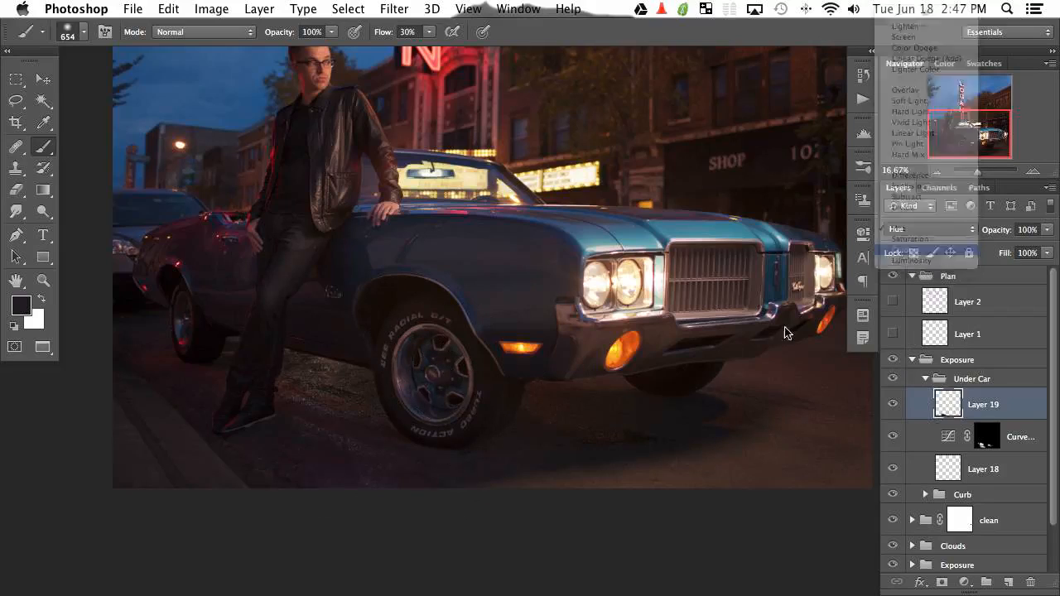
alt+click(428, 469)
mouse_move(330, 473)
mouse_down()
mouse_move(348, 480)
mouse_move(354, 466)
mouse_up()
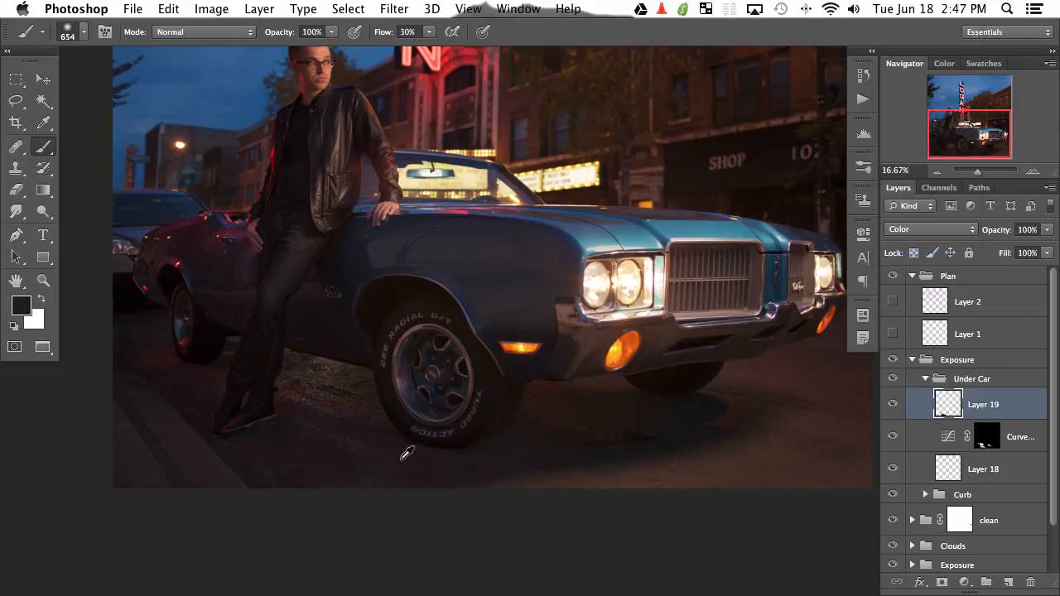
alt+click(401, 460)
mouse_move(308, 424)
mouse_down()
mouse_move(303, 414)
mouse_move(379, 438)
mouse_move(303, 398)
mouse_move(291, 378)
mouse_move(272, 425)
mouse_up()
Paint sampled colours over the ground near the rear wheel and under the front bumper, and compare the layer off and on.
alt+click(202, 390)
drag(202, 389, 215, 374)
alt+click(549, 442)
mouse_move(501, 468)
mouse_down()
mouse_move(483, 466)
mouse_move(547, 437)
mouse_up()
drag(372, 518, 488, 504)
click(893, 404)
click(893, 404)
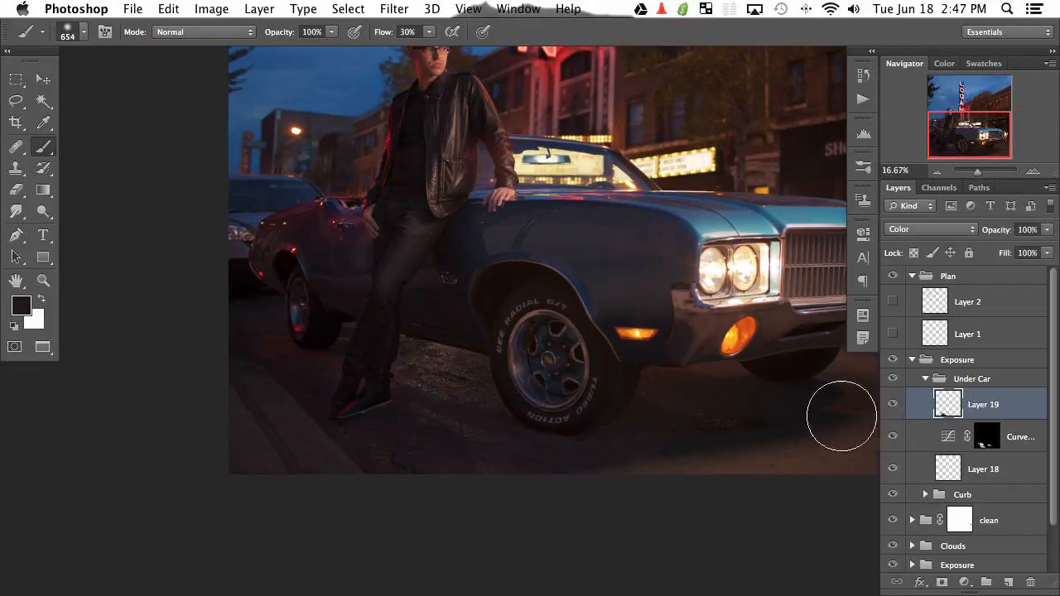
Examine the corrected pavement within the whole composite and collapse the Under Car group.
drag(538, 424, 339, 505)
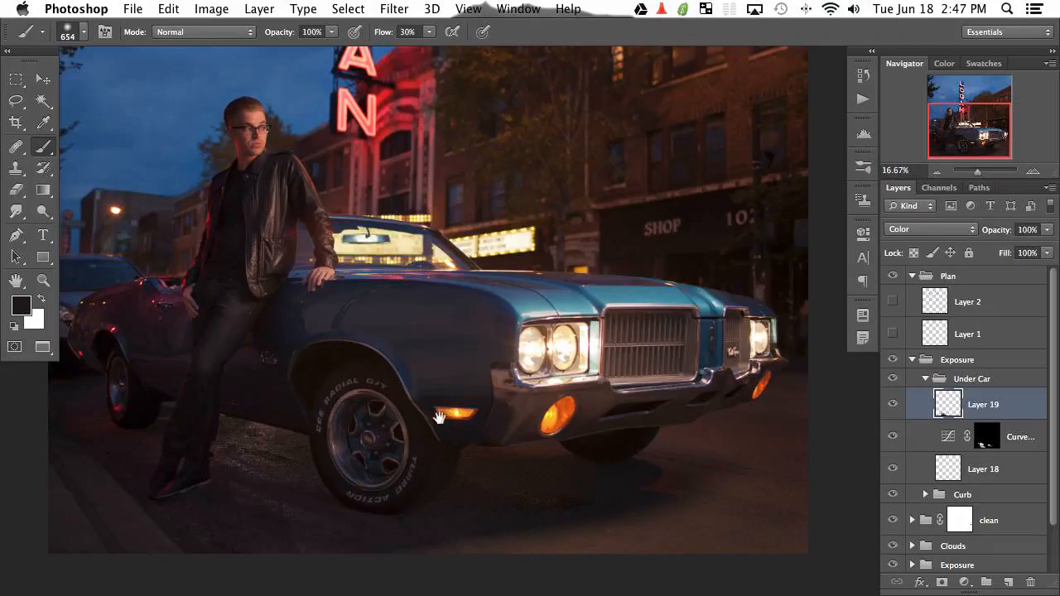
drag(613, 316, 618, 366)
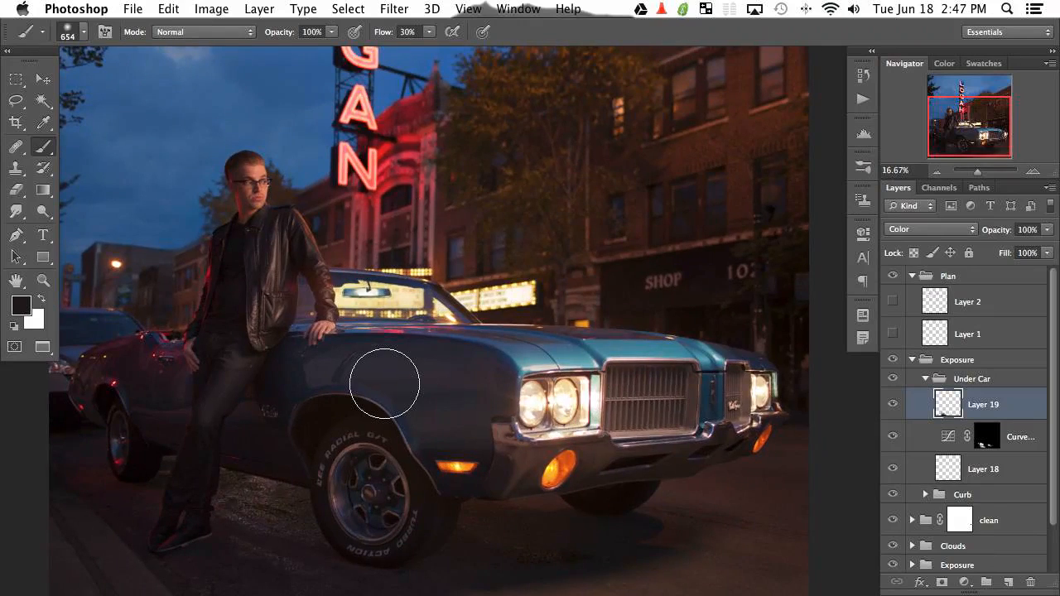
key(super+minus)
key(super+minus)
key(super+minus)
key(super+plus)
key(super+plus)
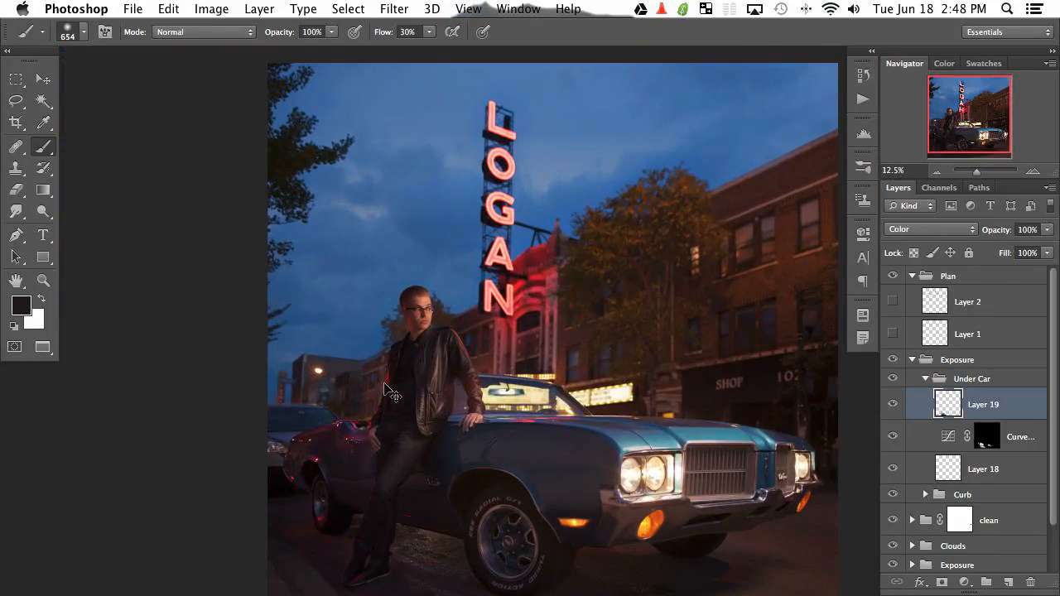
drag(311, 266, 212, 199)
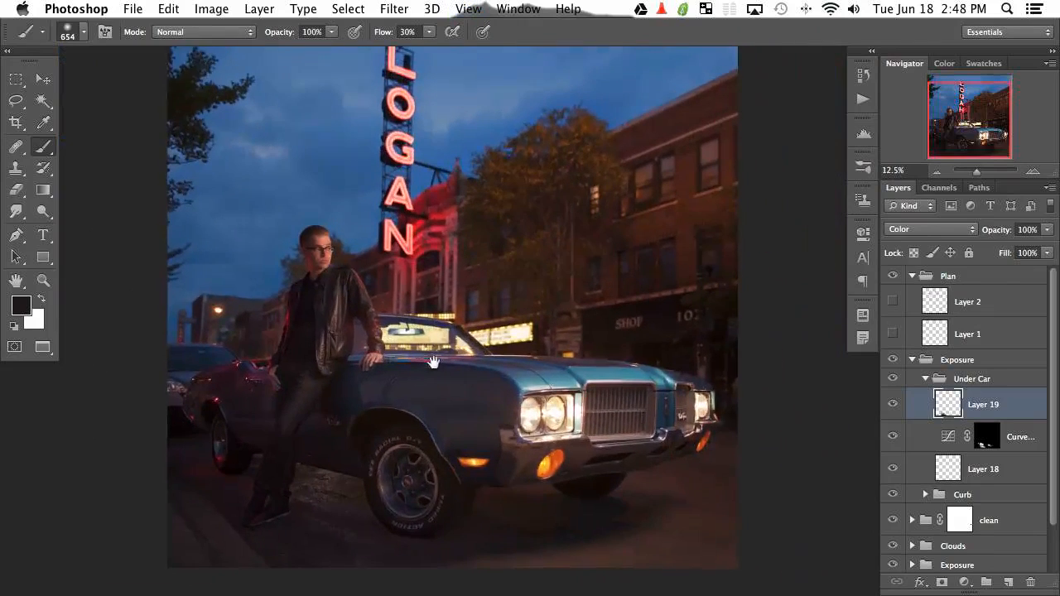
click(923, 378)
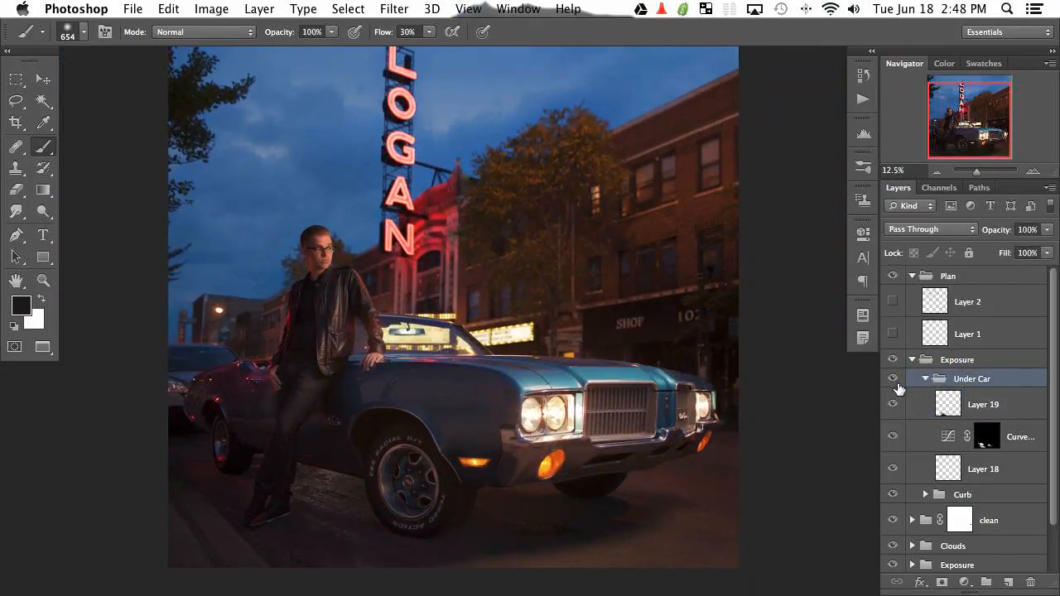
click(925, 379)
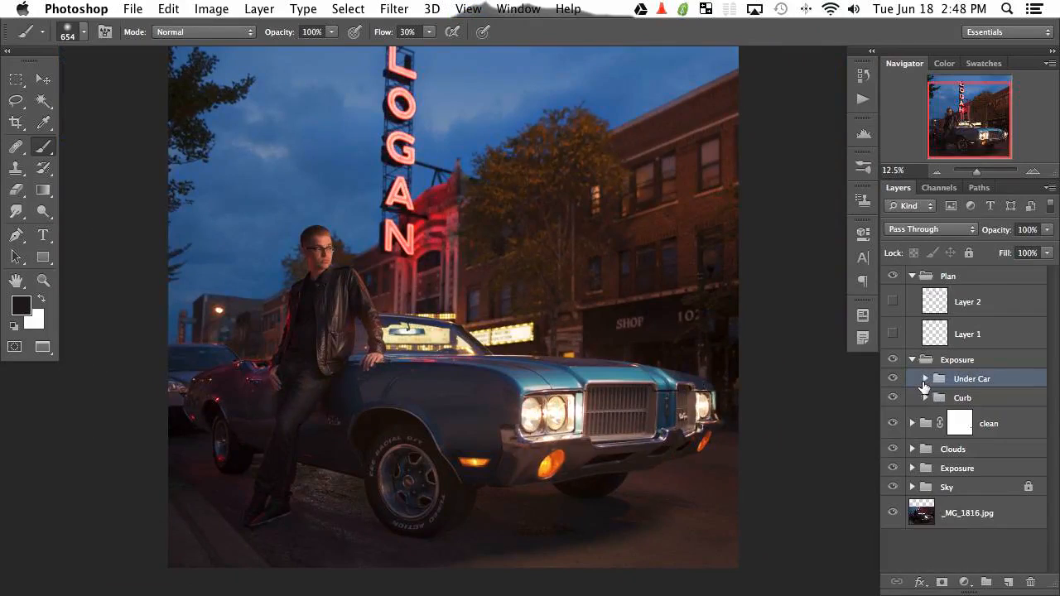
Review the retouching notes on Layer 2 and Layer 1 of the Plan group against the image, and hide both layers again.
click(891, 301)
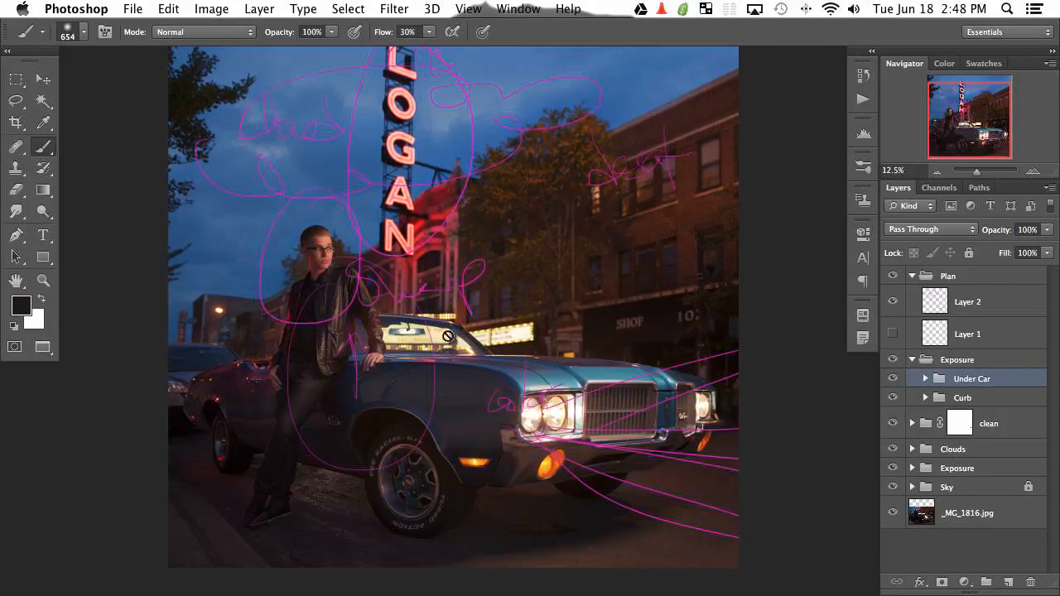
scroll(414, 386, down, 3)
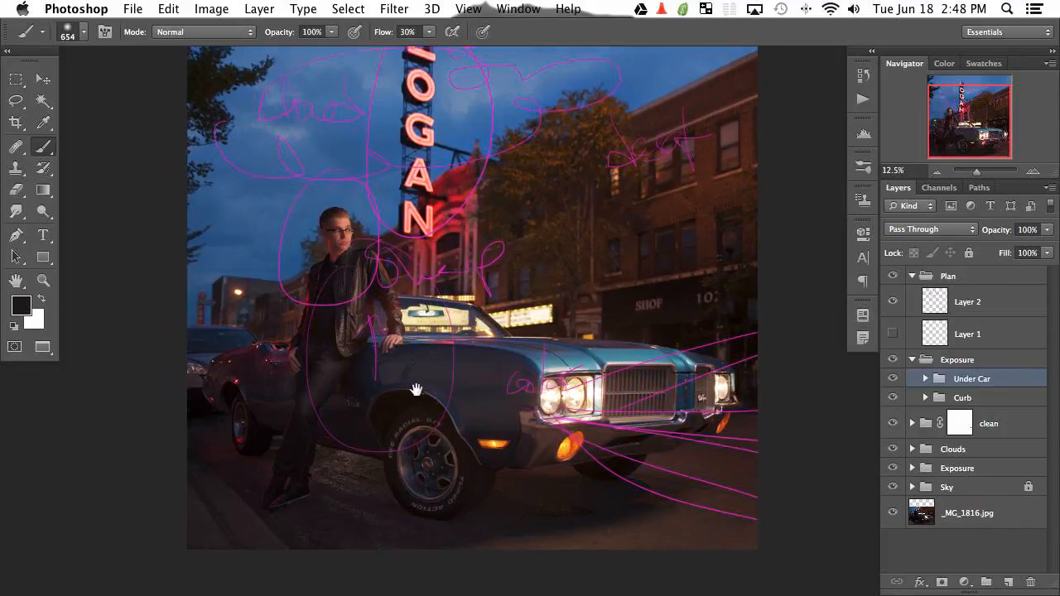
click(891, 301)
click(892, 334)
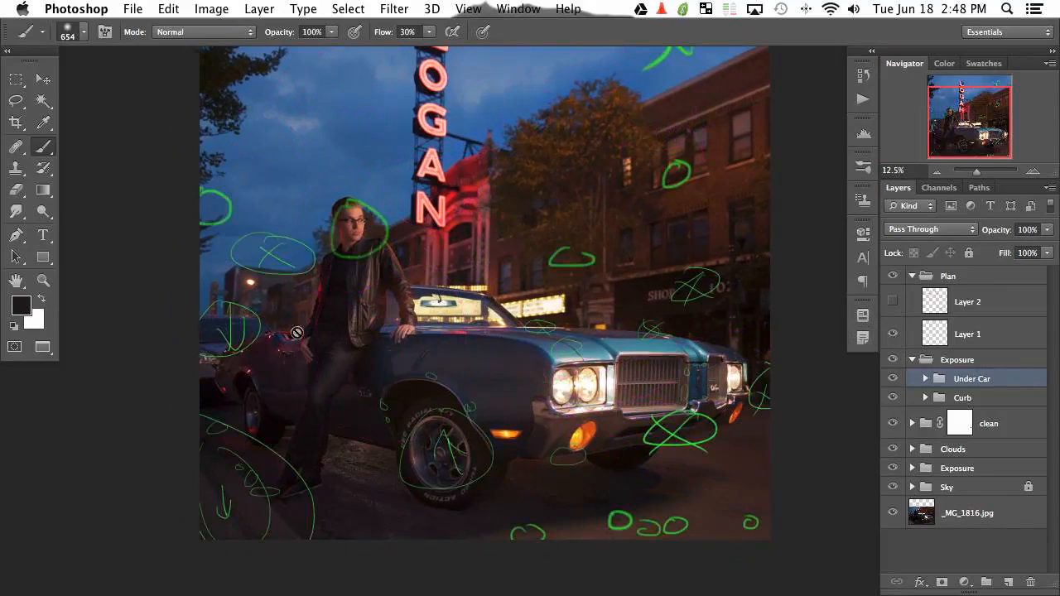
click(894, 331)
click(892, 333)
click(891, 334)
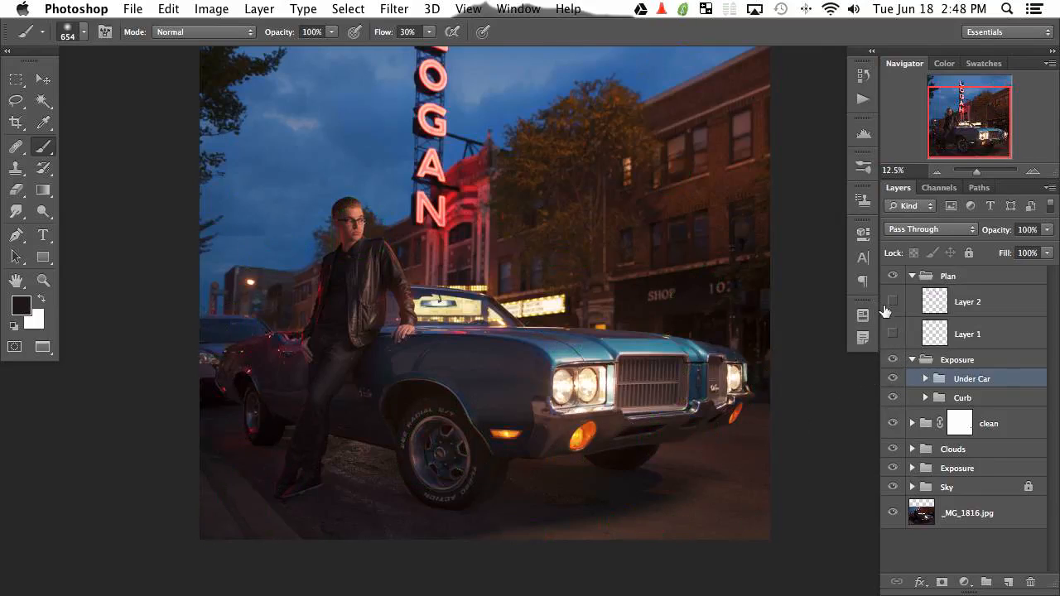
click(892, 301)
click(892, 301)
scroll(422, 405, down, 2)
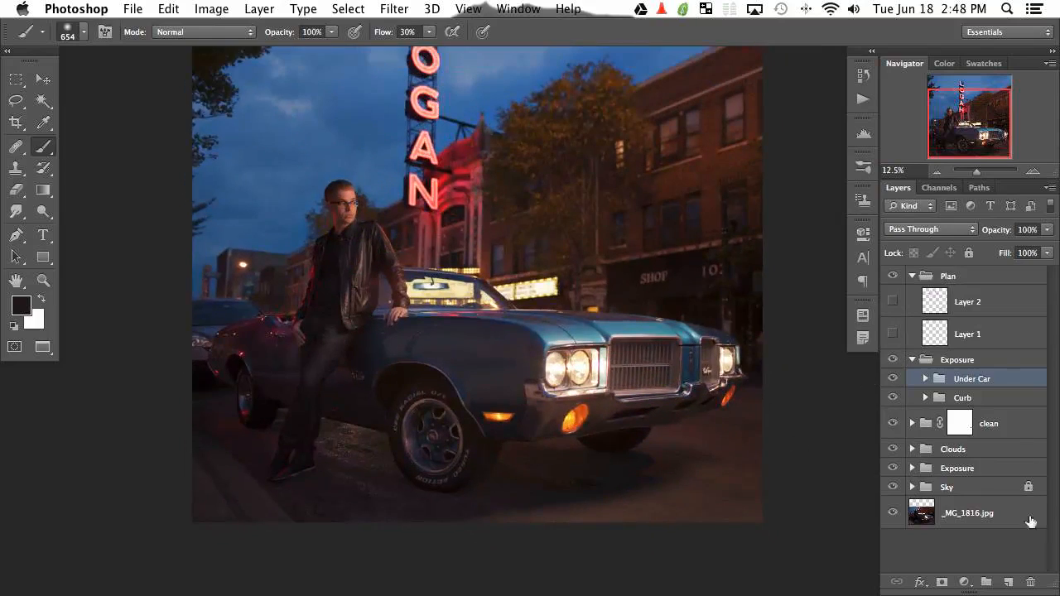
Add a Curves adjustment above the Under Car group and place it in a new group named Wheel.
click(964, 582)
click(974, 392)
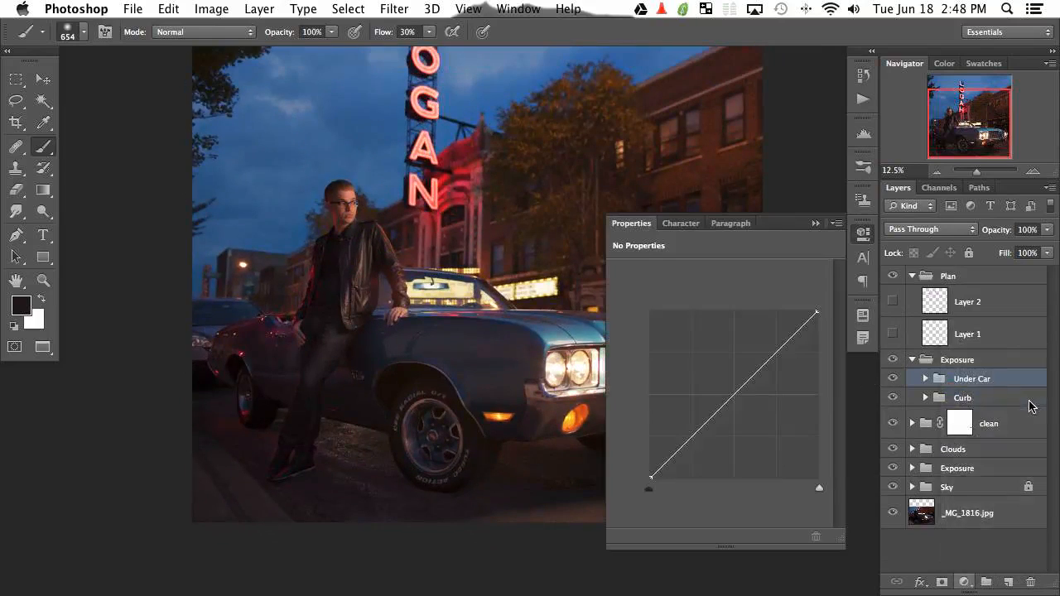
key(ctrl+g)
double_click(980, 375)
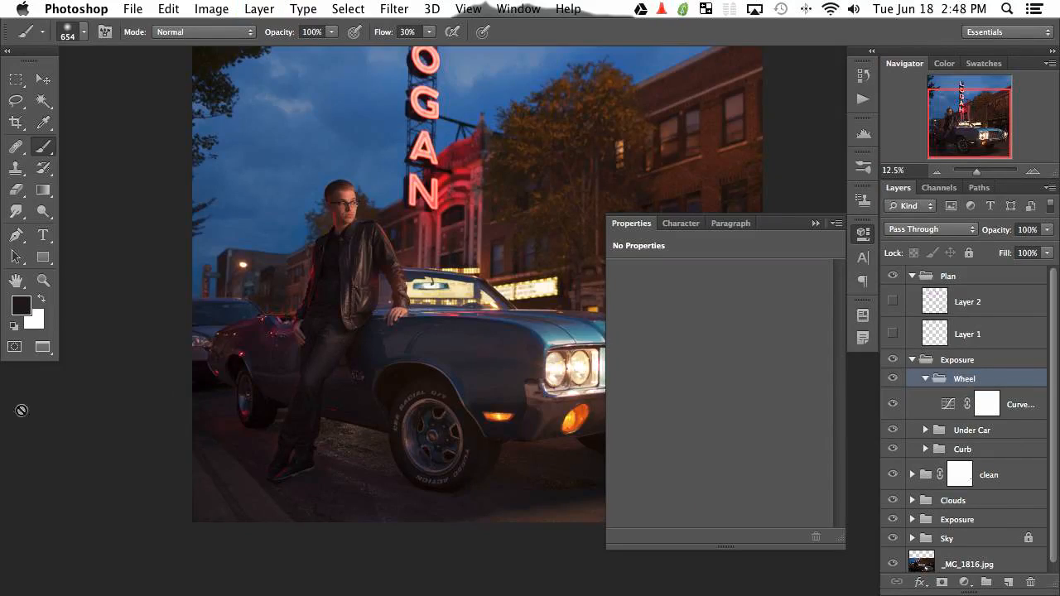
Raise the midtones of the Wheel group's Curves adjustment to brighten it, and invert its mask to black.
click(936, 400)
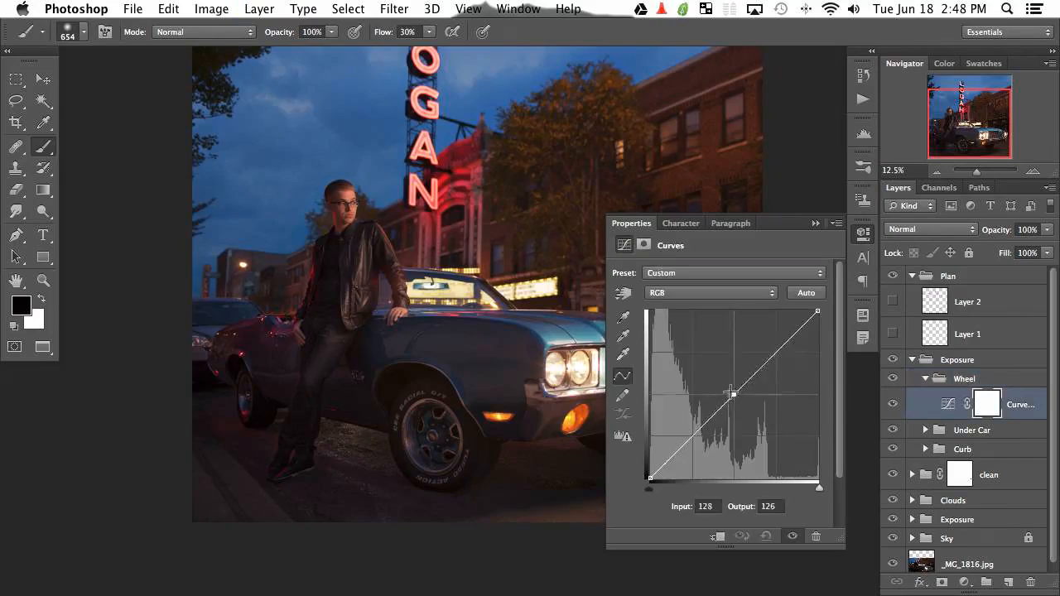
drag(736, 390, 717, 378)
key(super+i)
Make an elliptical selection around the front wheel, fill it with white on the Curves mask, and deselect.
key(m)
drag(378, 403, 452, 466)
key(shift+m)
mouse_move(395, 377)
mouse_down()
mouse_move(447, 432)
mouse_move(465, 476)
mouse_up()
click(387, 454)
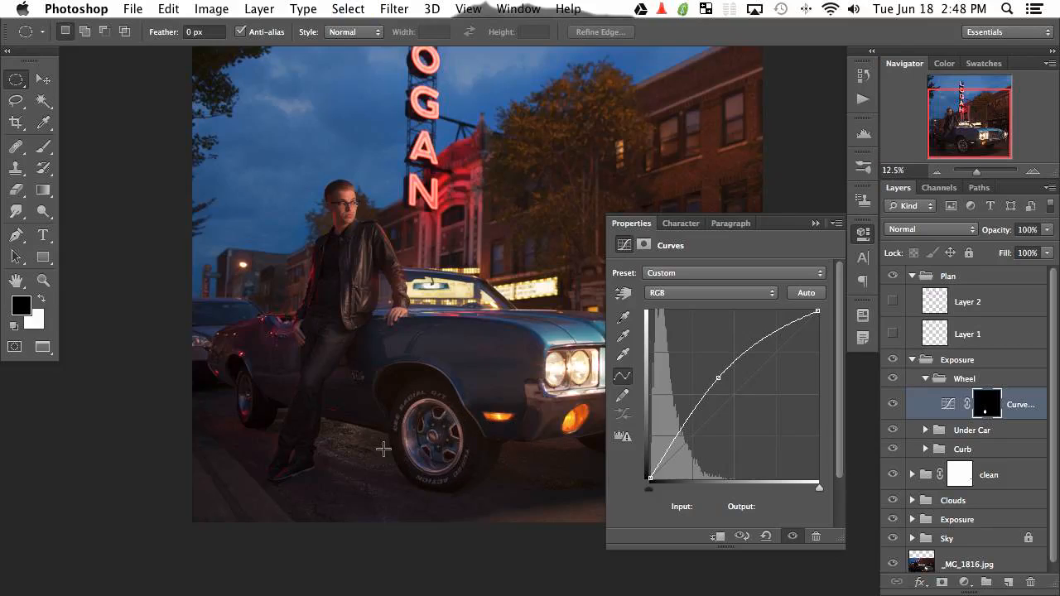
Inspect the front wheel up close with its Curves adjustment off and on, and hide the adjustment properties.
key(super+plus)
key(super+plus)
drag(509, 447, 560, 230)
drag(471, 303, 571, 338)
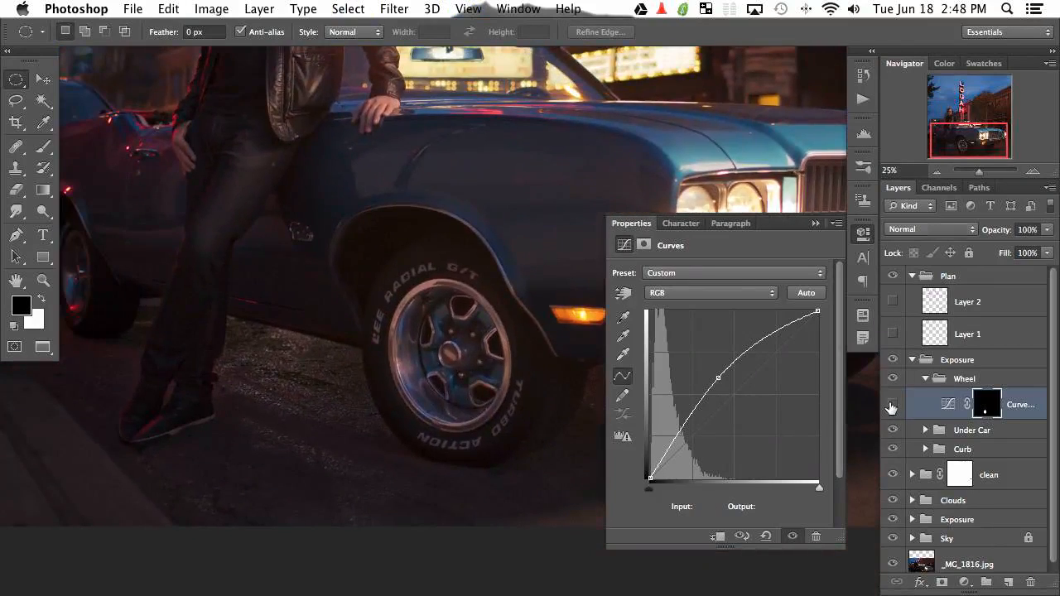
click(892, 405)
click(893, 406)
click(861, 233)
Soften the front wheel's Curves mask with a Gaussian Blur of 64.8 pixels radius.
click(394, 8)
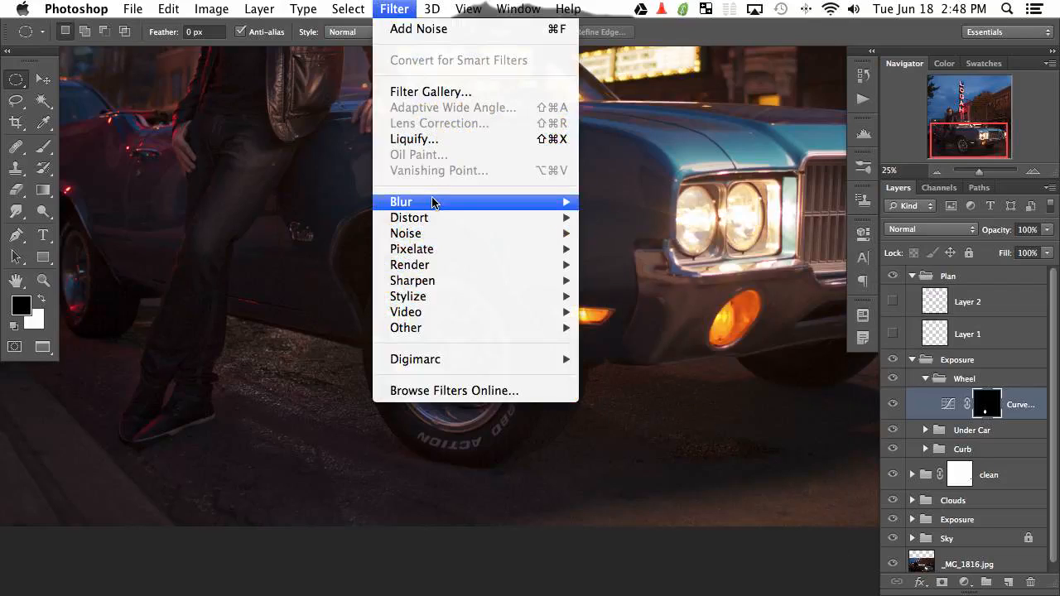
mouse_move(432, 202)
click(631, 262)
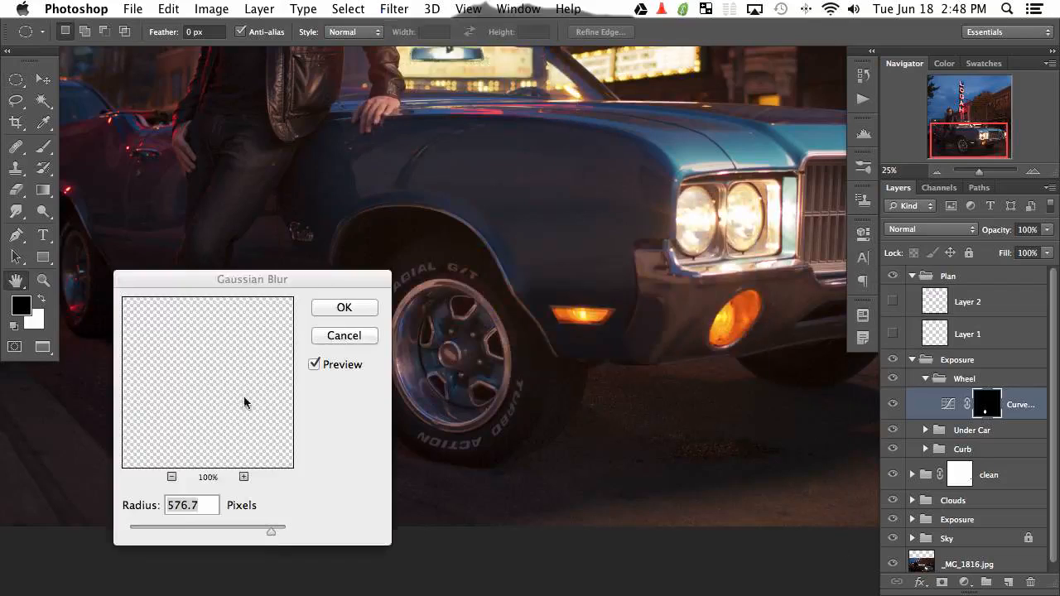
drag(271, 530, 172, 530)
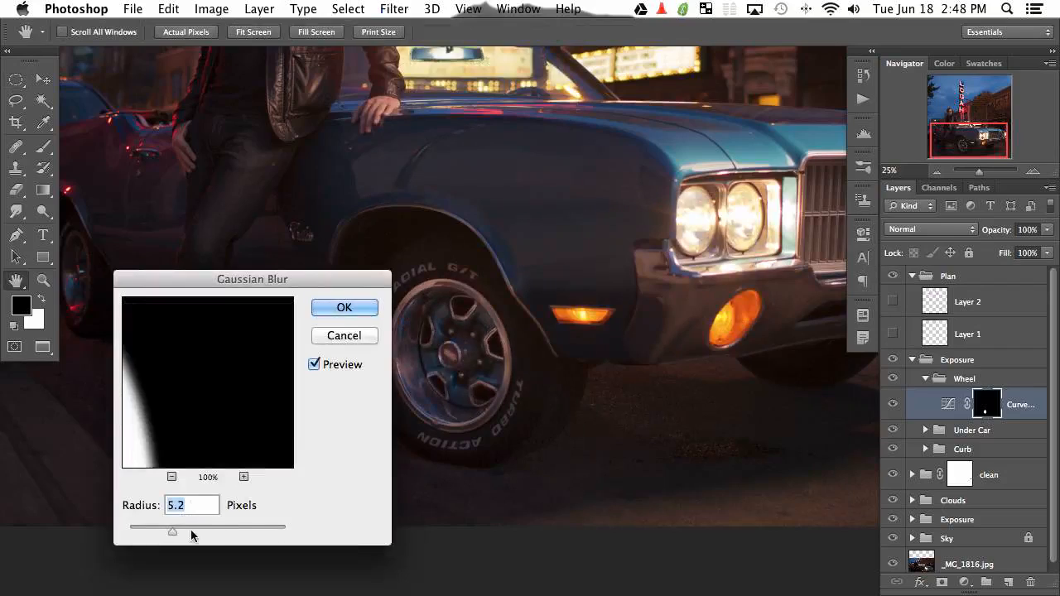
drag(192, 530, 222, 523)
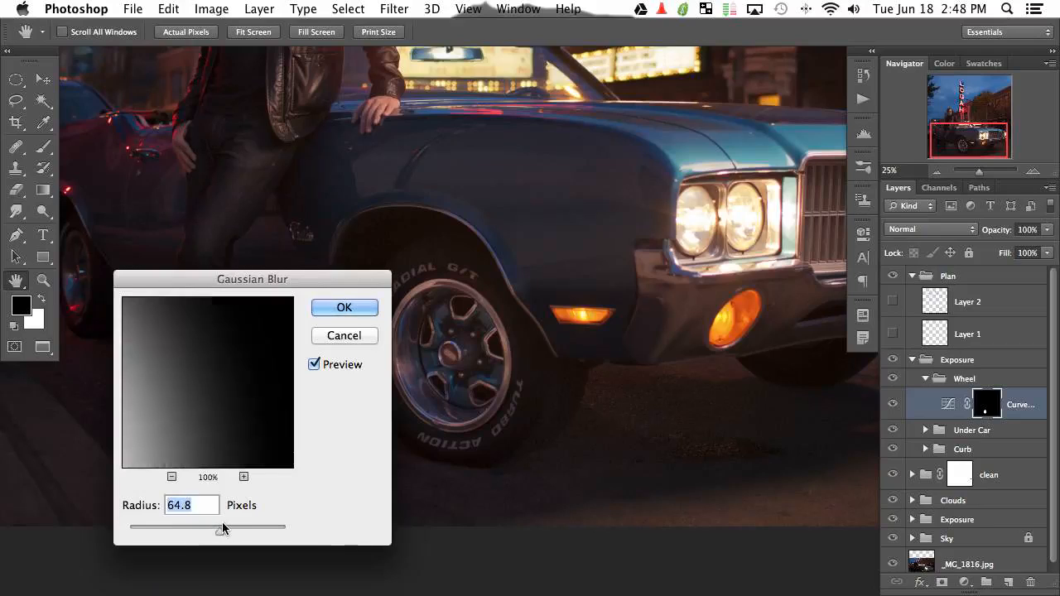
click(348, 310)
key(m)
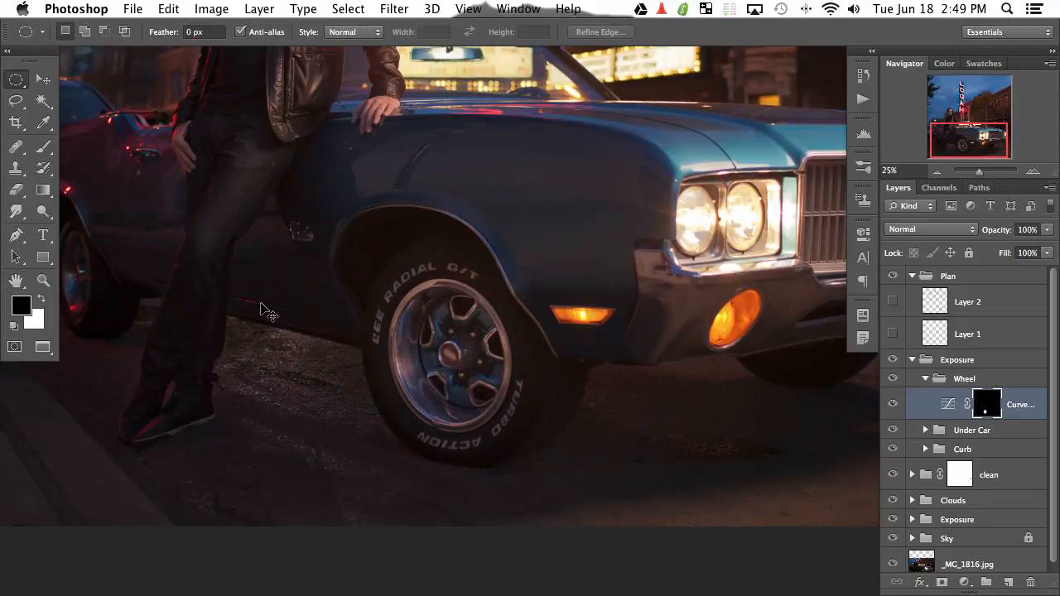
Compare the brightened wheel against the whole image by switching its Curves adjustment off and on, undoing any accidental layer deletion.
key(super+minus)
key(Delete)
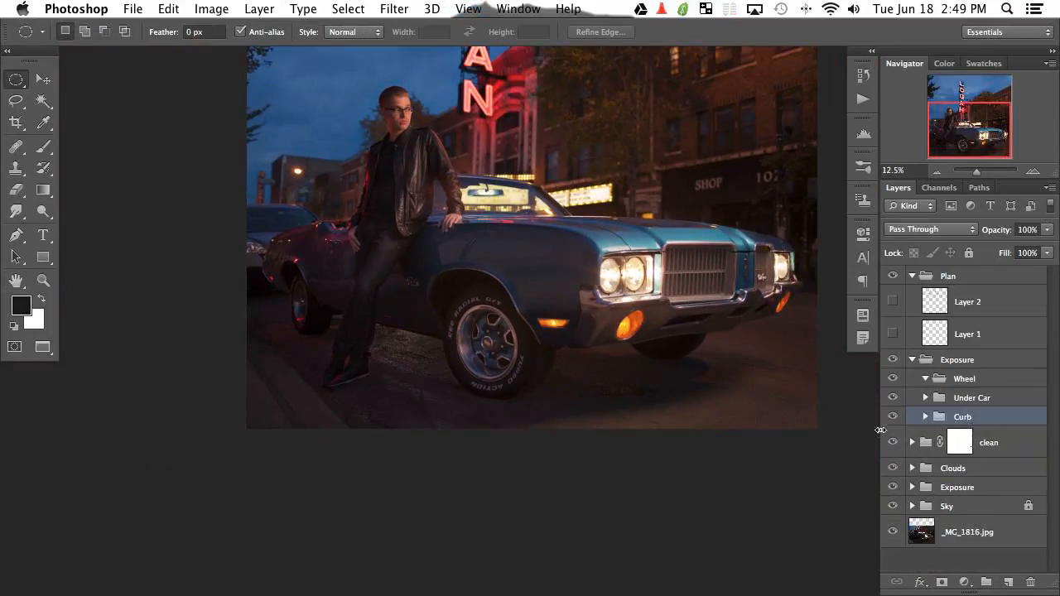
key(super+z)
click(893, 405)
click(893, 405)
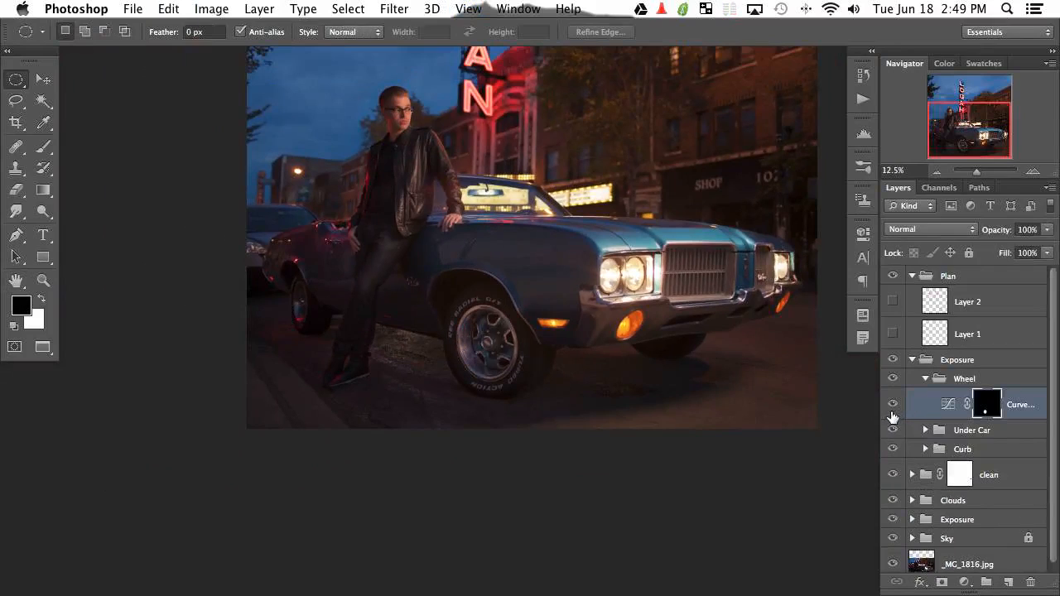
click(892, 405)
click(893, 405)
scroll(674, 456, up, 3)
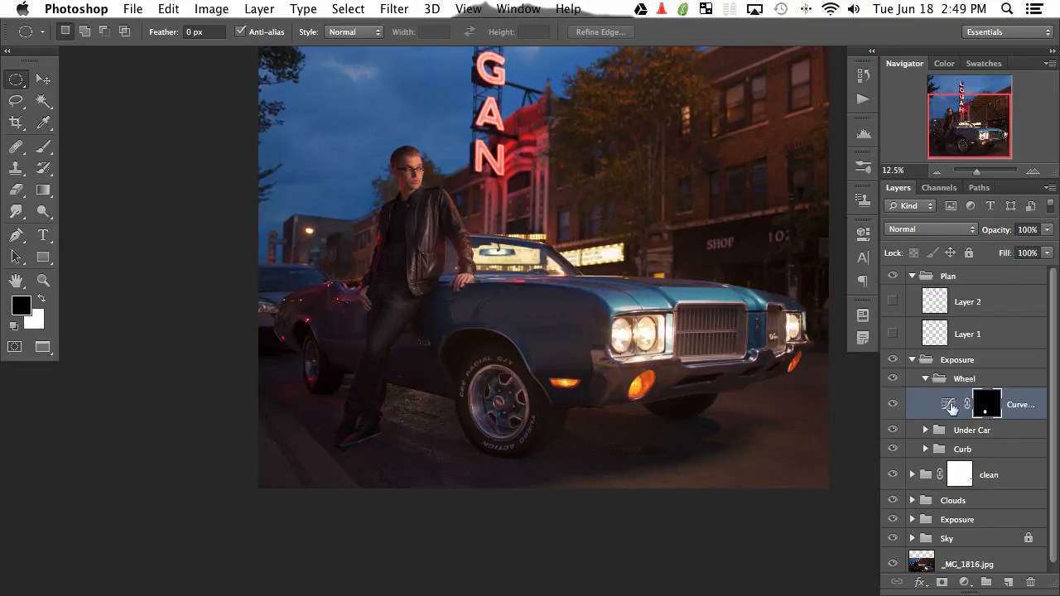
Lower the midtone point of the Wheel group's curve slightly to soften the brightening, and hide the adjustment properties.
double_click(950, 406)
drag(720, 380, 730, 385)
click(849, 235)
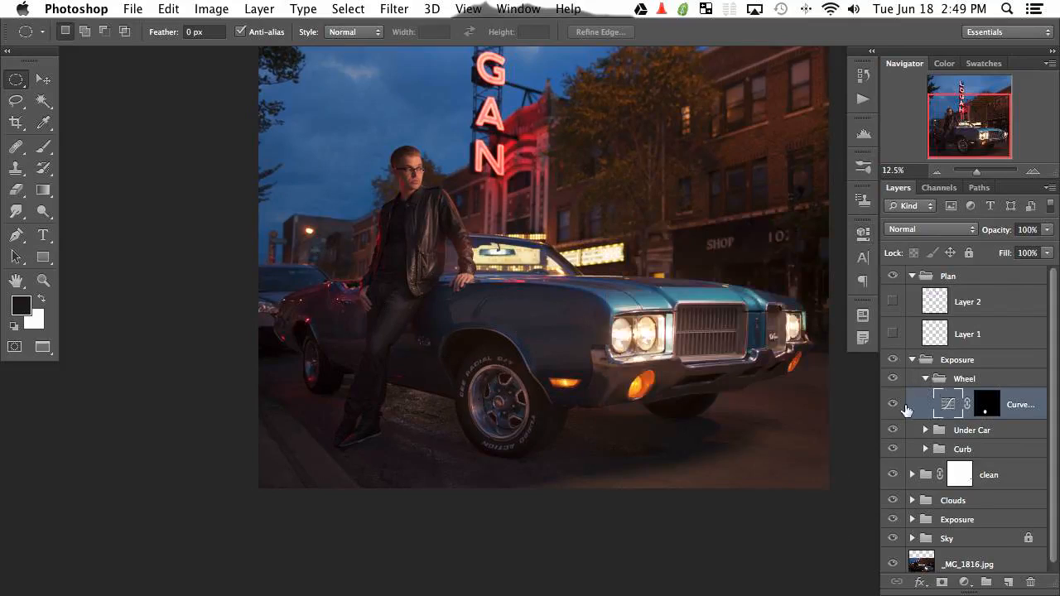
Compare the front wheel with its Curves adjustment off and on, and collapse the Wheel group.
click(891, 404)
click(892, 404)
click(892, 404)
click(892, 404)
click(925, 378)
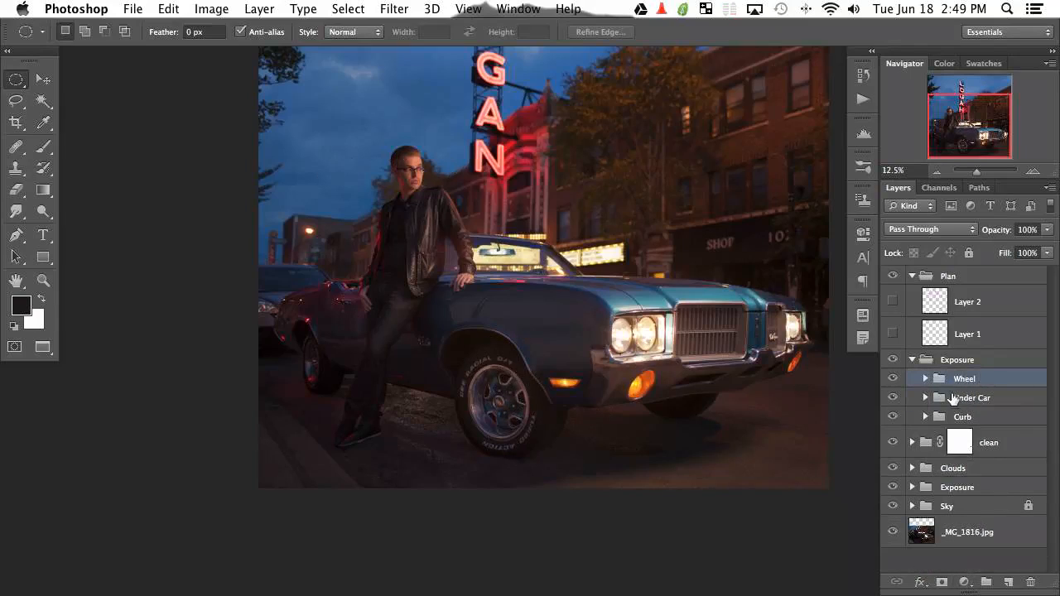
Add a Curves adjustment inside a new group named Subj above the Wheel group, and select the adjustment.
click(963, 582)
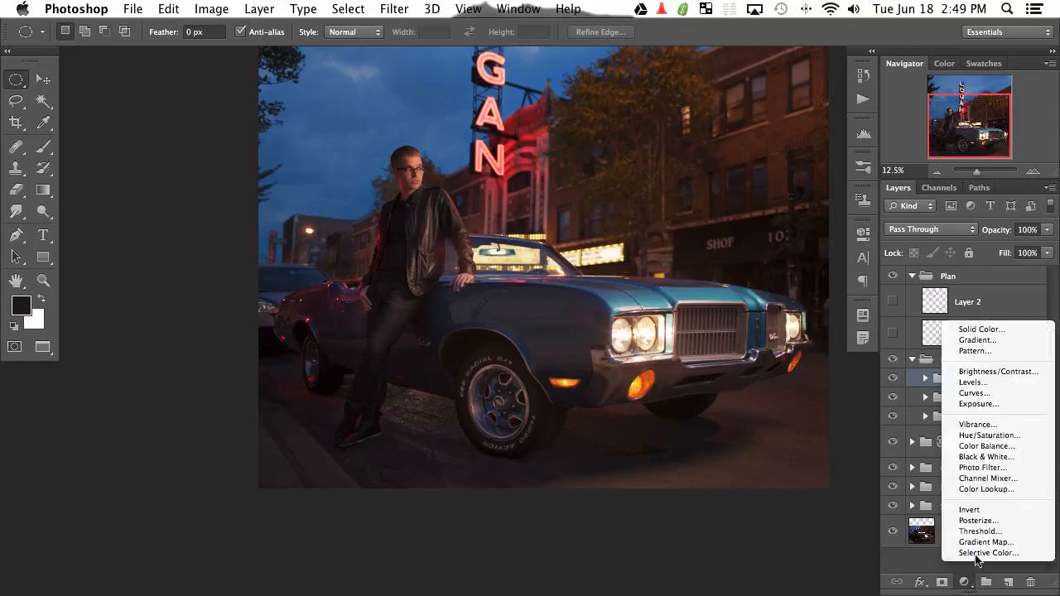
click(967, 395)
click(962, 378)
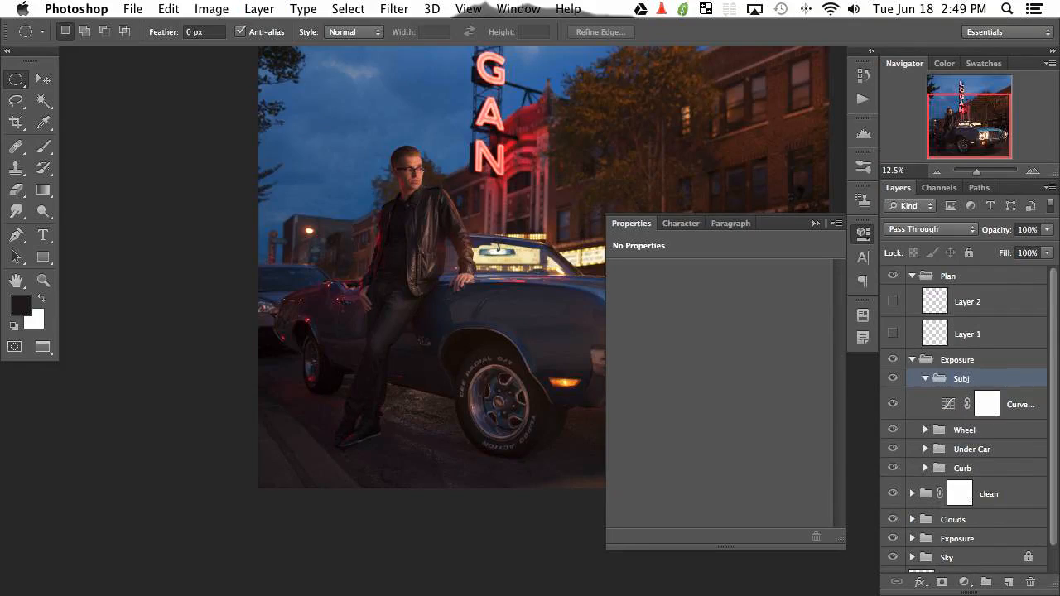
click(948, 404)
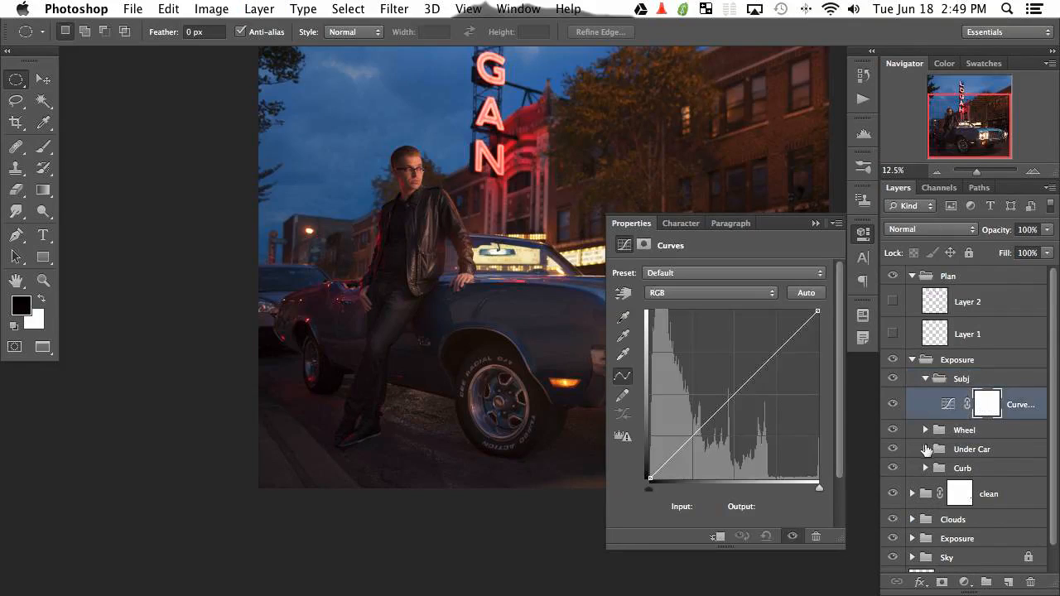
click(925, 449)
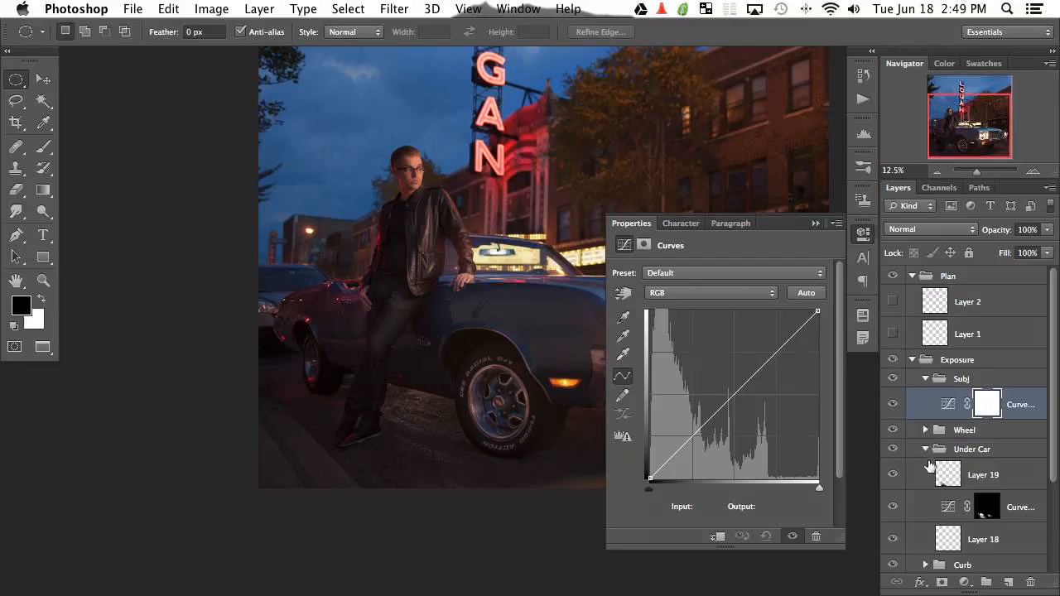
click(926, 449)
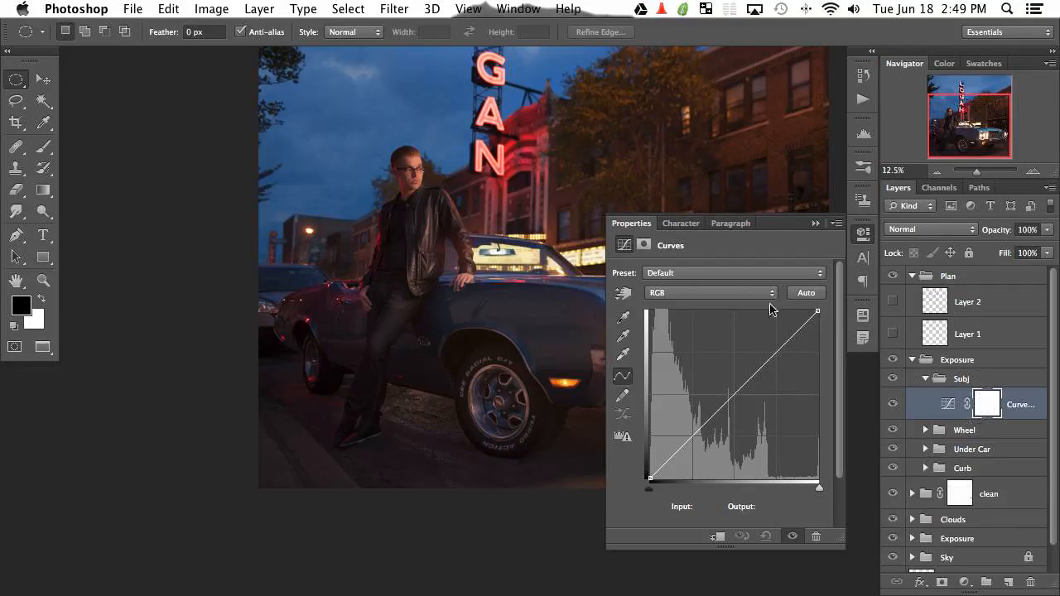
Raise the midtones of the Subj group's curve to brighten the image, hide the properties, and invert the adjustment's mask to black.
drag(741, 385, 722, 375)
click(863, 239)
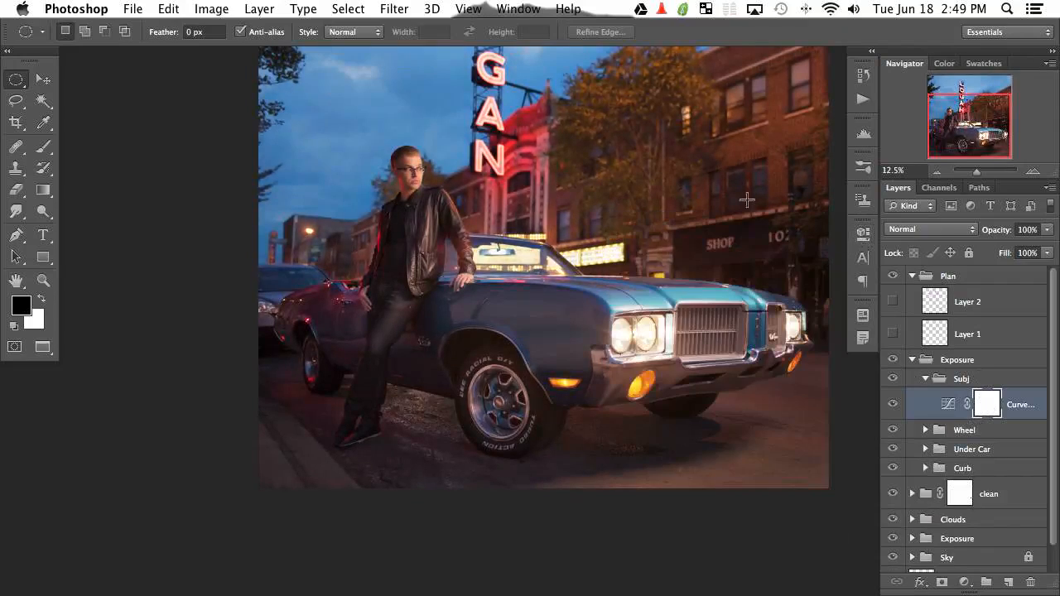
key(b)
key(x)
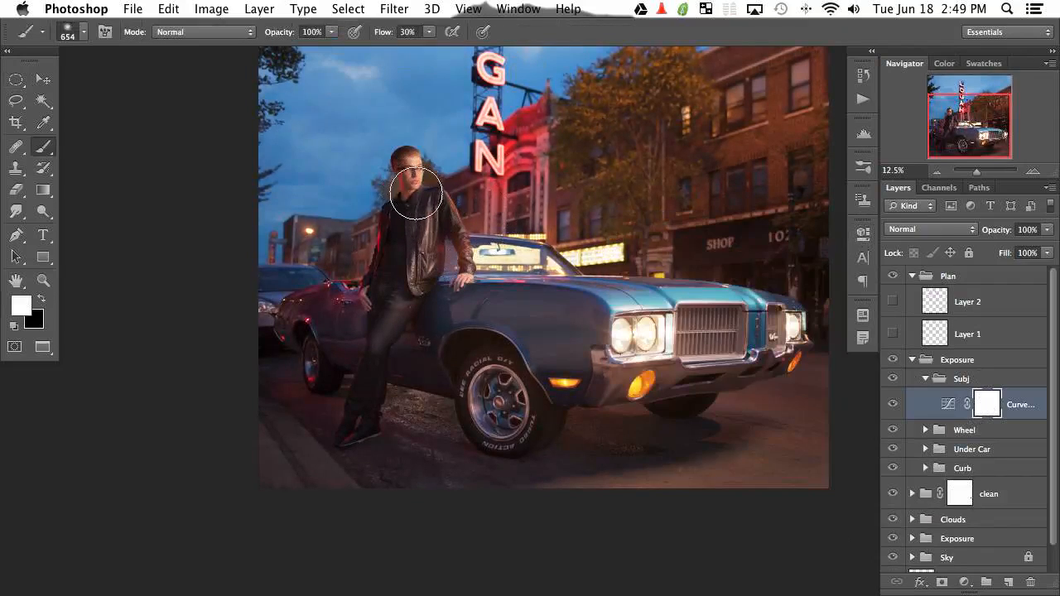
key(super+i)
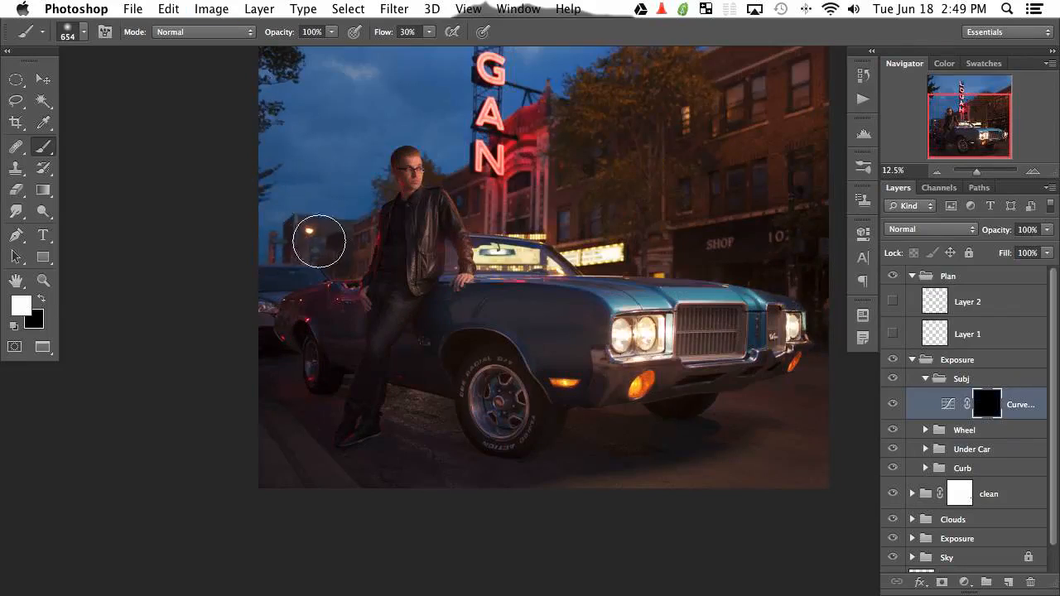
Paint white on the Subj Curves mask over the man and the adjoining car body, enlarging the soft brush from 654 to 1118 px.
key(x)
key(x)
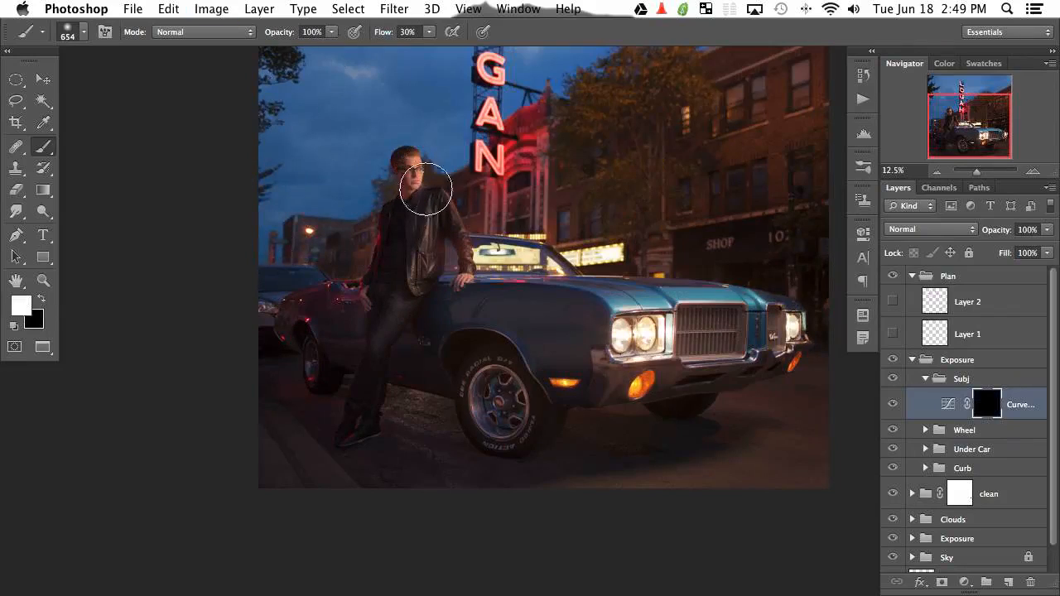
mouse_move(406, 263)
mouse_down()
mouse_move(410, 319)
mouse_move(407, 305)
mouse_move(417, 357)
mouse_up()
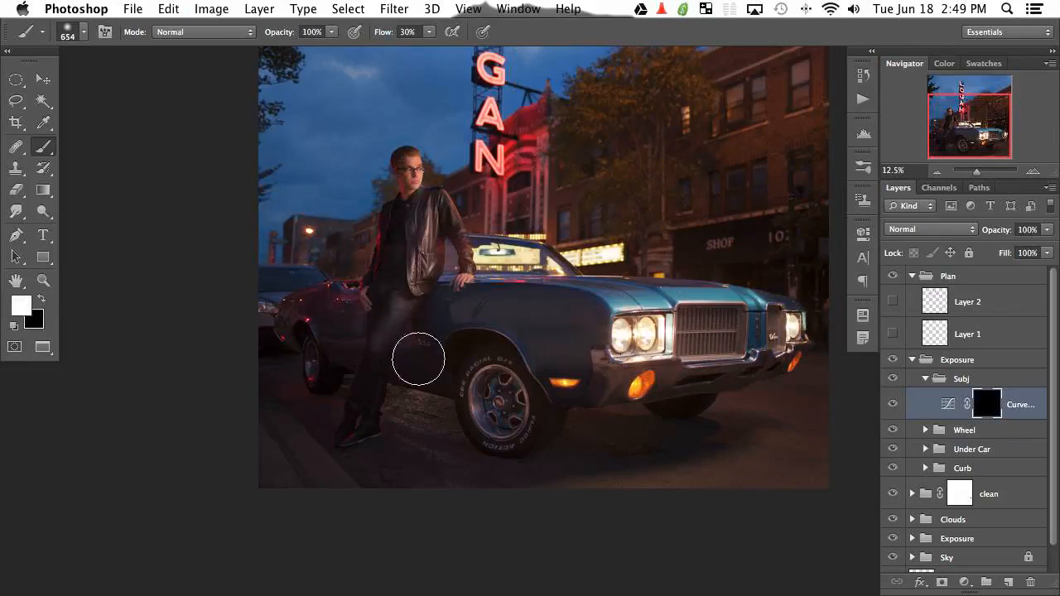
key(bracketright)
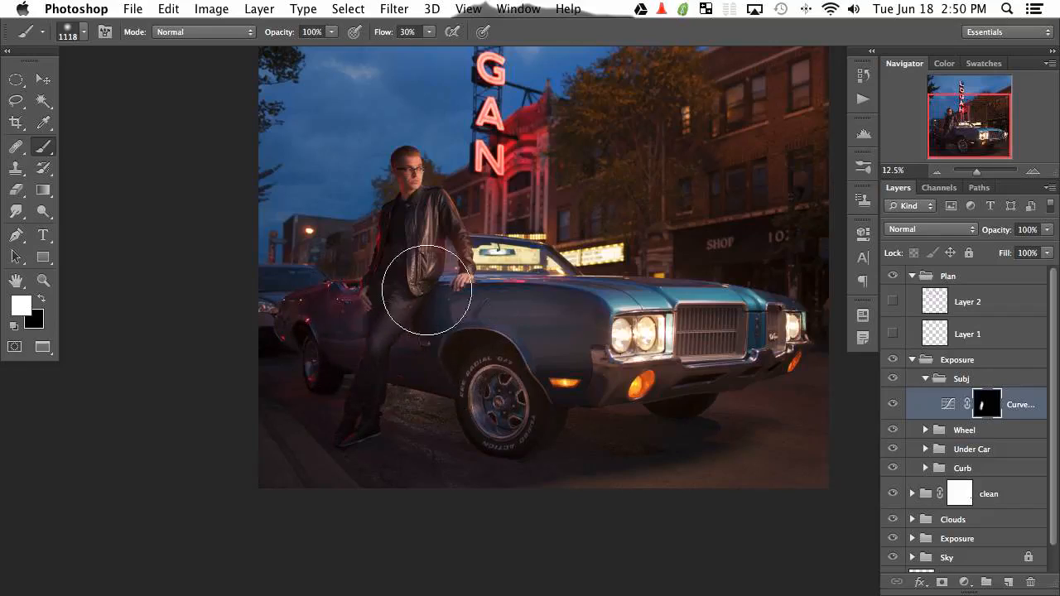
drag(439, 219, 423, 215)
key(x)
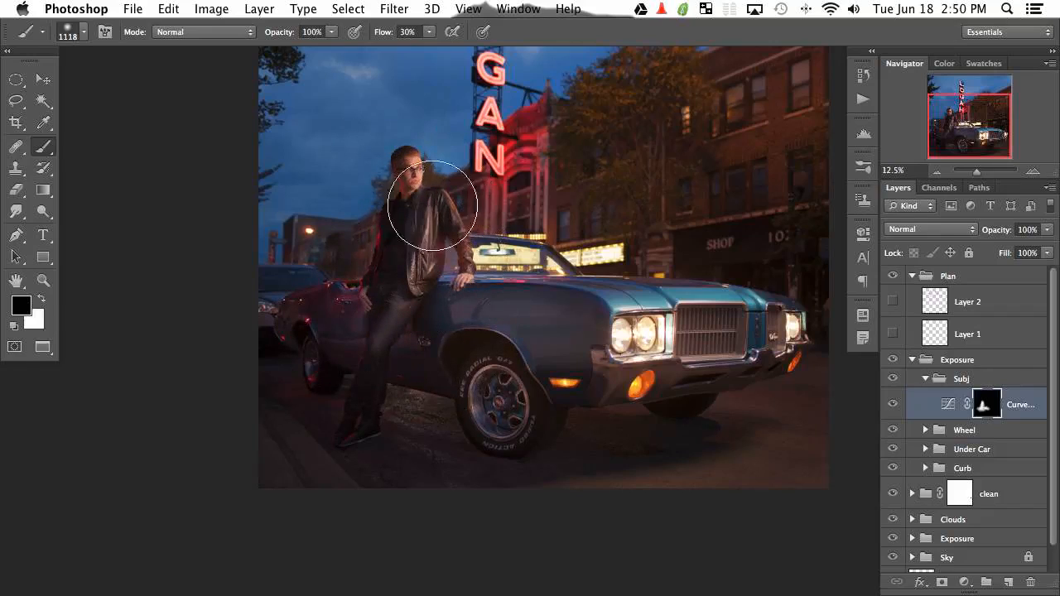
Compare the man and car body with the Subj Curves adjustment off and on.
click(893, 404)
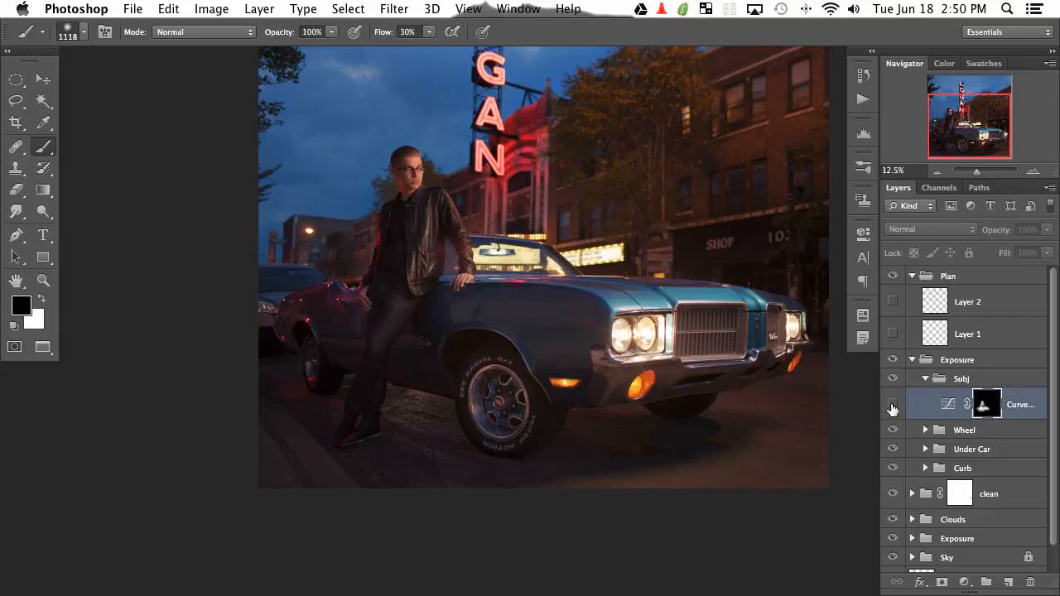
click(892, 404)
click(893, 404)
click(892, 404)
click(893, 404)
click(893, 404)
Refine the Subj Curves mask around the front fender, alternating black and white with brushes of 270 and 542 px.
drag(488, 187, 445, 174)
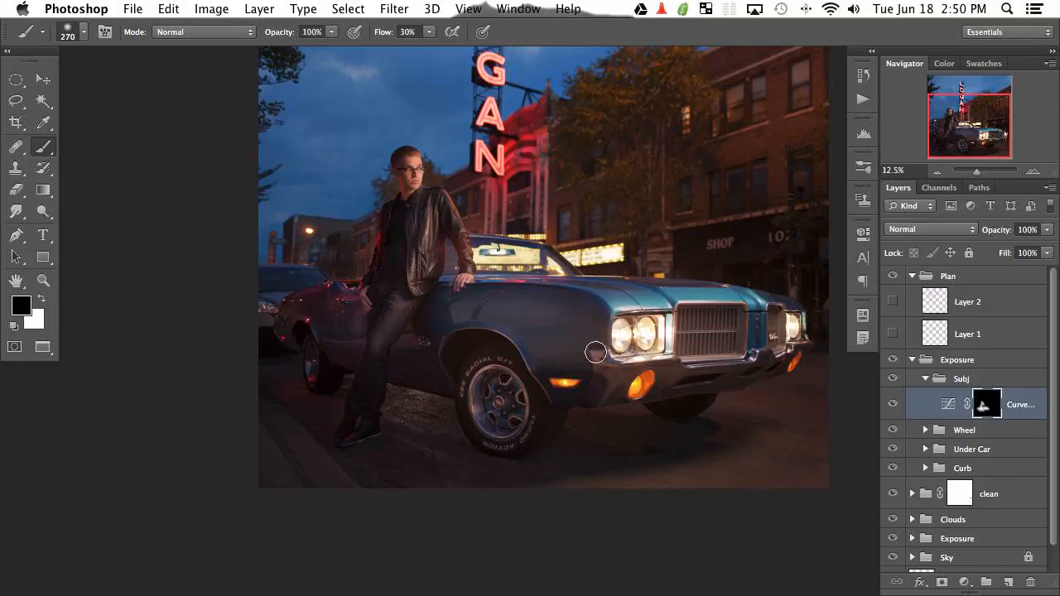
drag(535, 337, 571, 336)
key(x)
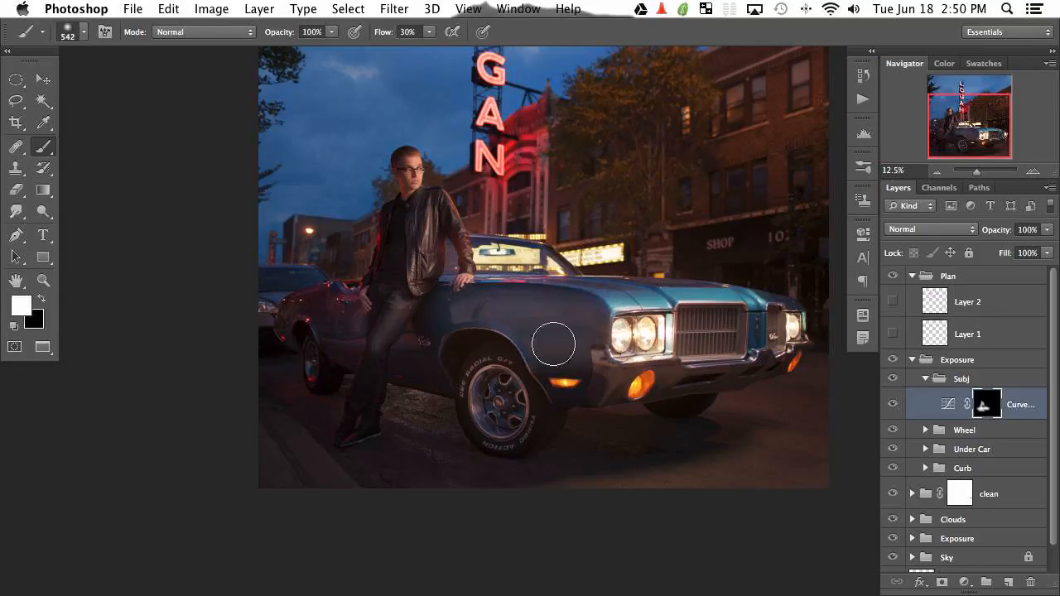
key(x)
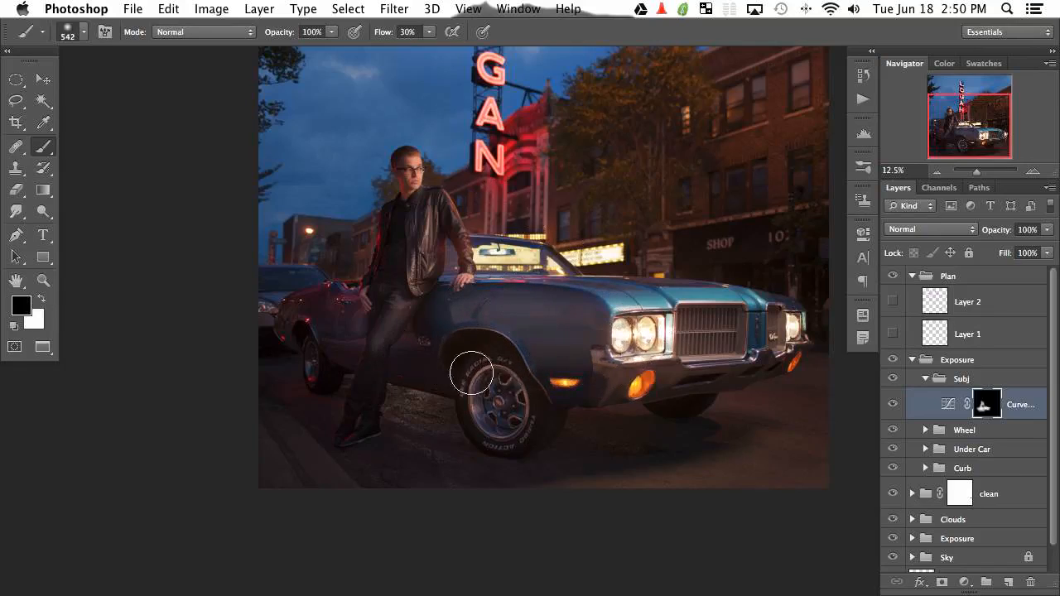
Check the refined fender brightening by switching the Subj Curves adjustment off and on.
click(893, 404)
click(892, 404)
click(893, 405)
click(893, 404)
click(893, 404)
click(893, 404)
Paint white on the Subj Curves mask over the man's lower legs with a 254 px brush.
key(x)
drag(359, 405, 331, 405)
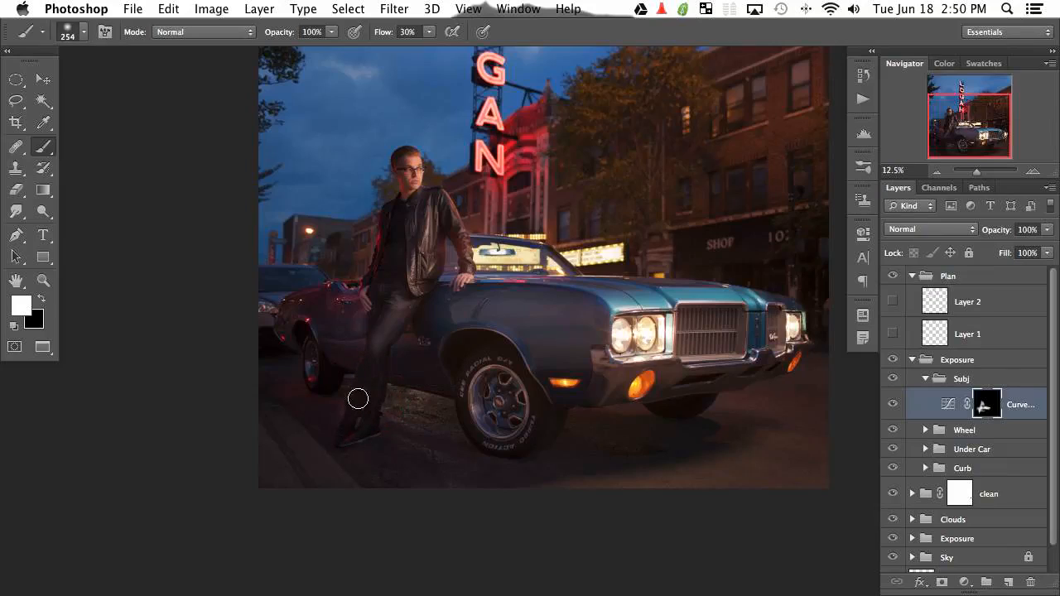
key(x)
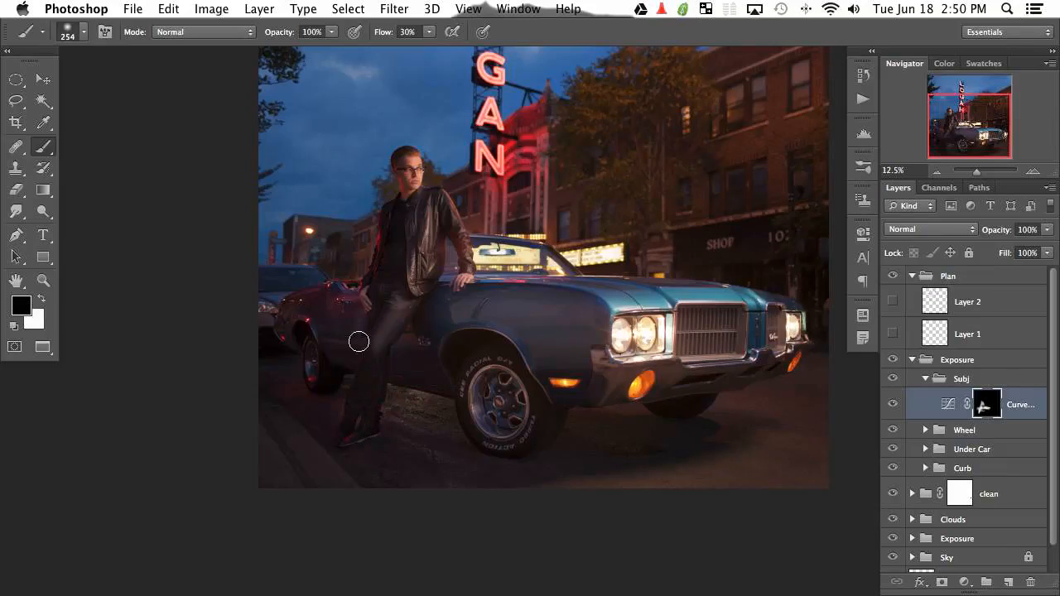
Examine the whole car and the man's legs with the Subj Curves adjustment off and on.
click(899, 406)
click(895, 404)
click(889, 406)
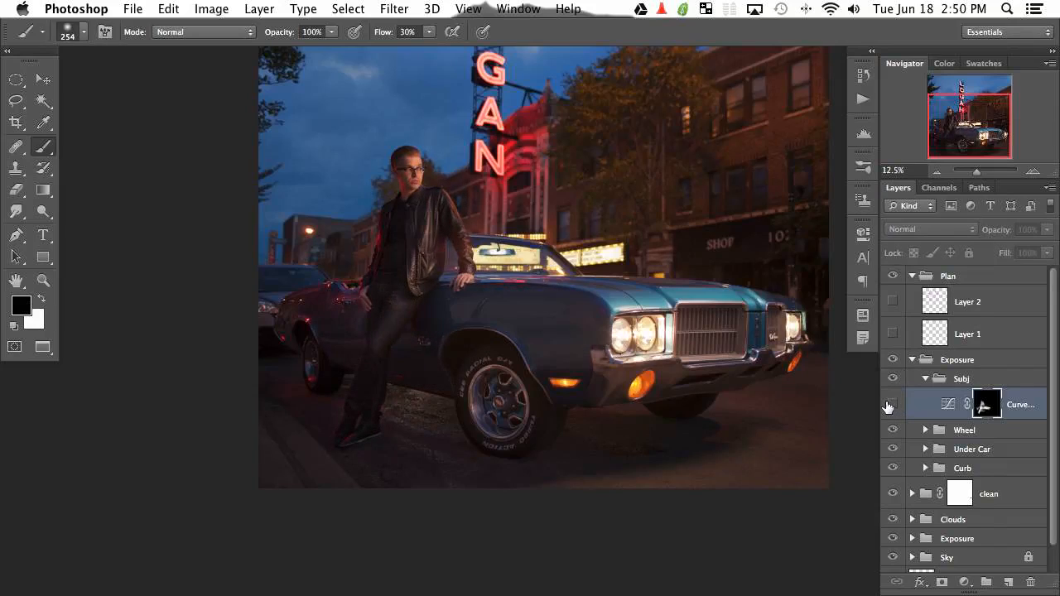
click(888, 406)
click(888, 407)
click(888, 407)
click(888, 406)
click(889, 407)
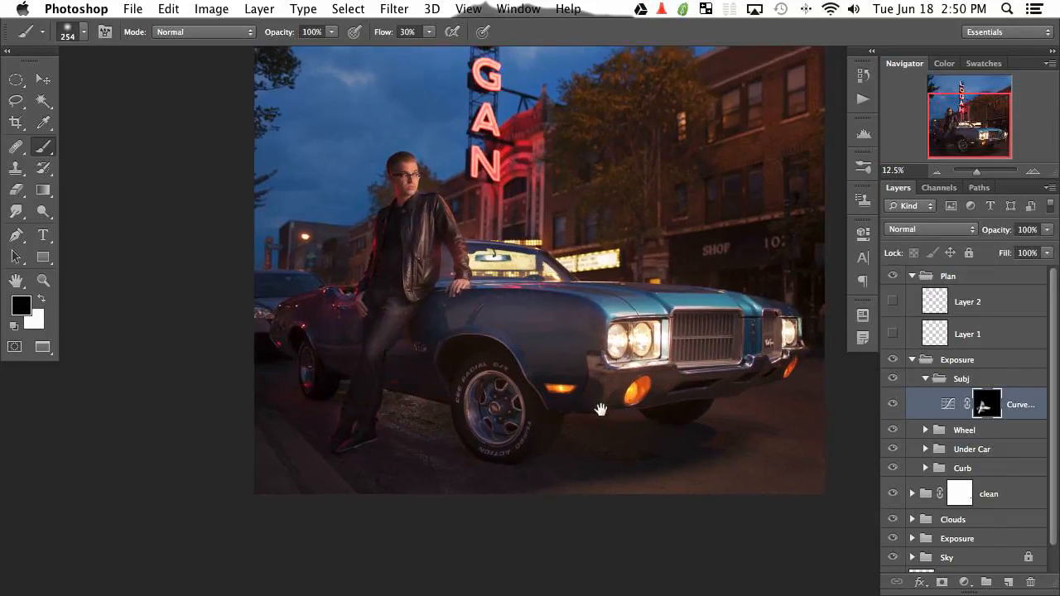
click(894, 406)
click(894, 407)
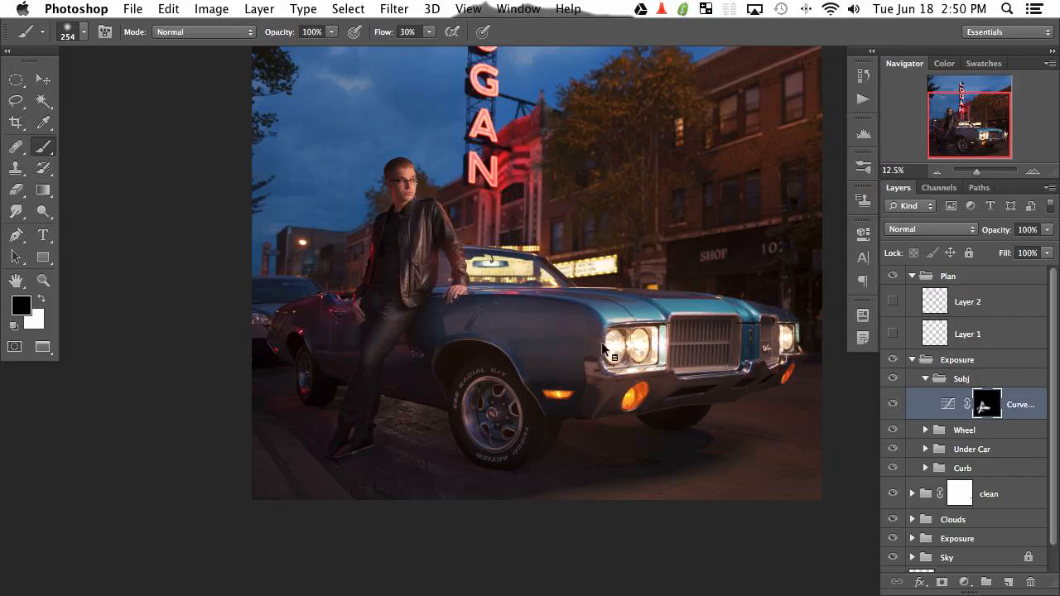
Soften the Subj Curves mask around the front fender and bumper with a 1630 px black brush.
drag(583, 347, 649, 351)
key(x)
key(x)
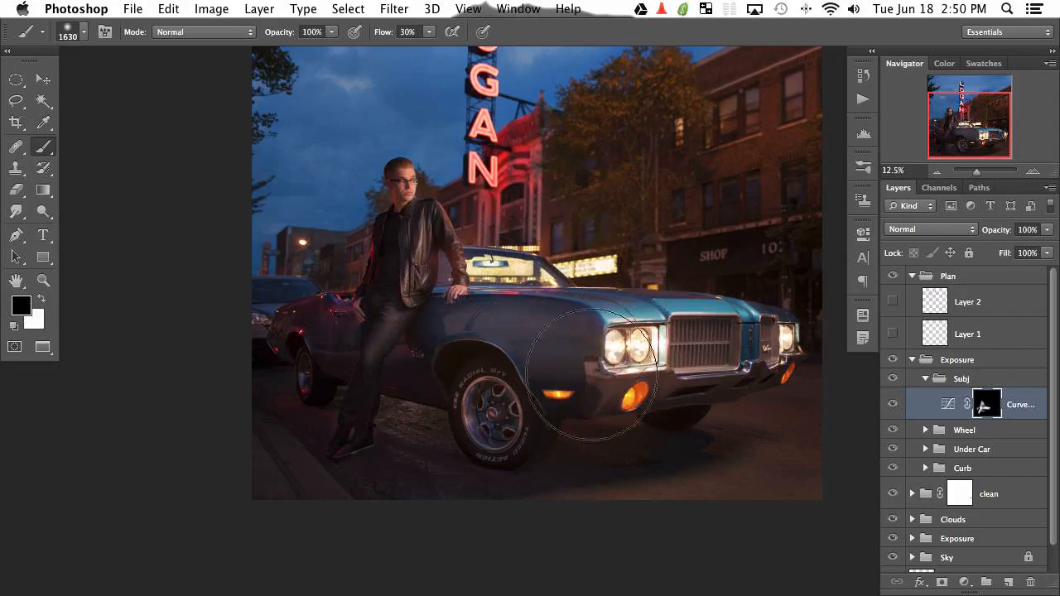
drag(592, 375, 568, 390)
Compare the softened front of the car with the Subj Curves adjustment off and on, and reselect its mask.
click(892, 404)
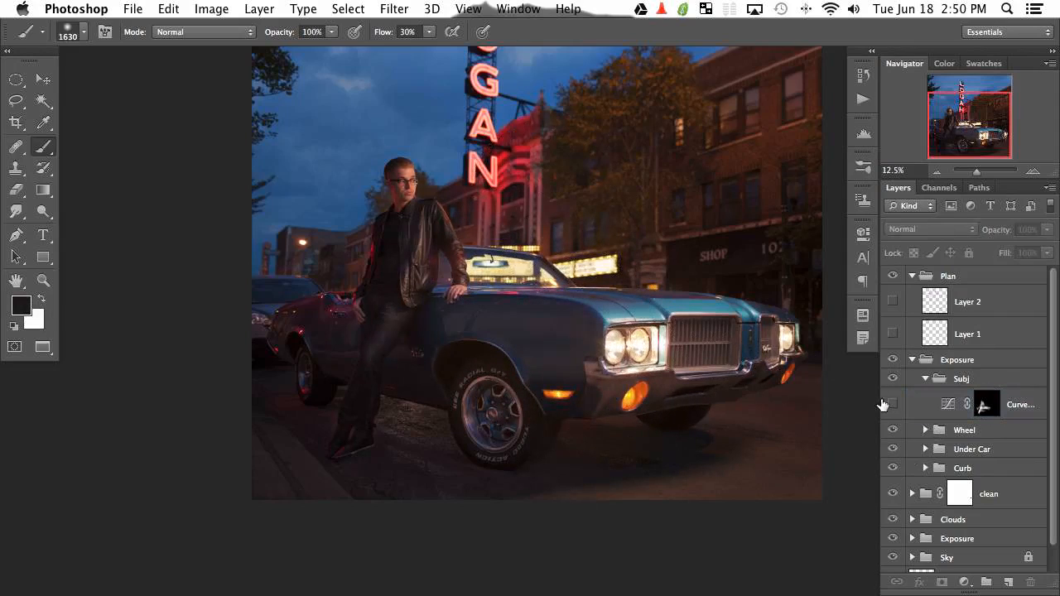
click(892, 404)
click(892, 404)
click(892, 404)
click(977, 402)
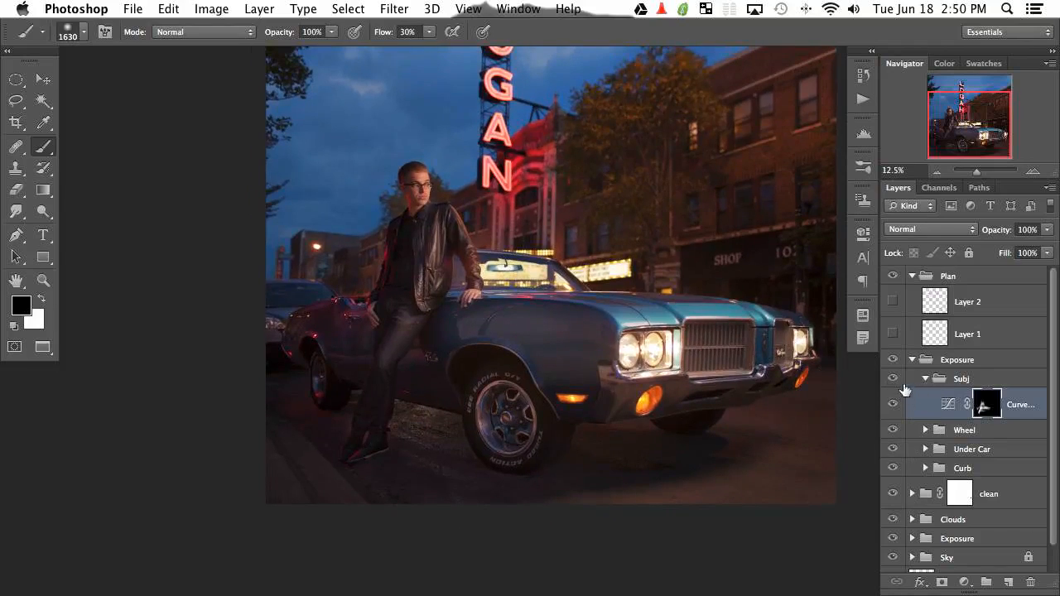
Compare the image with the upper Exposure group off and on, and review the plan notes on Layer 1.
click(929, 379)
click(891, 360)
click(891, 360)
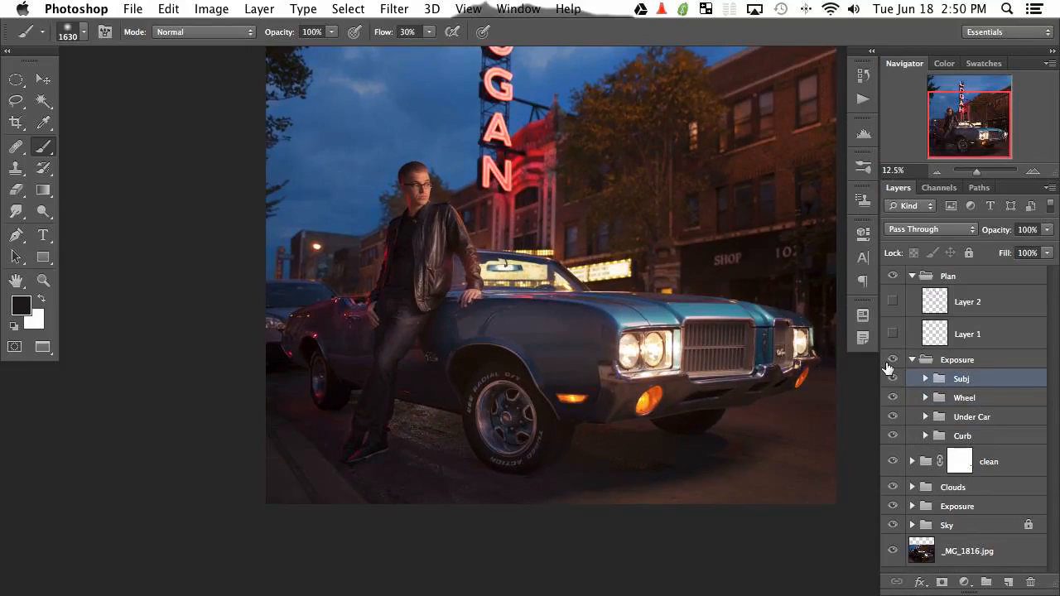
click(891, 360)
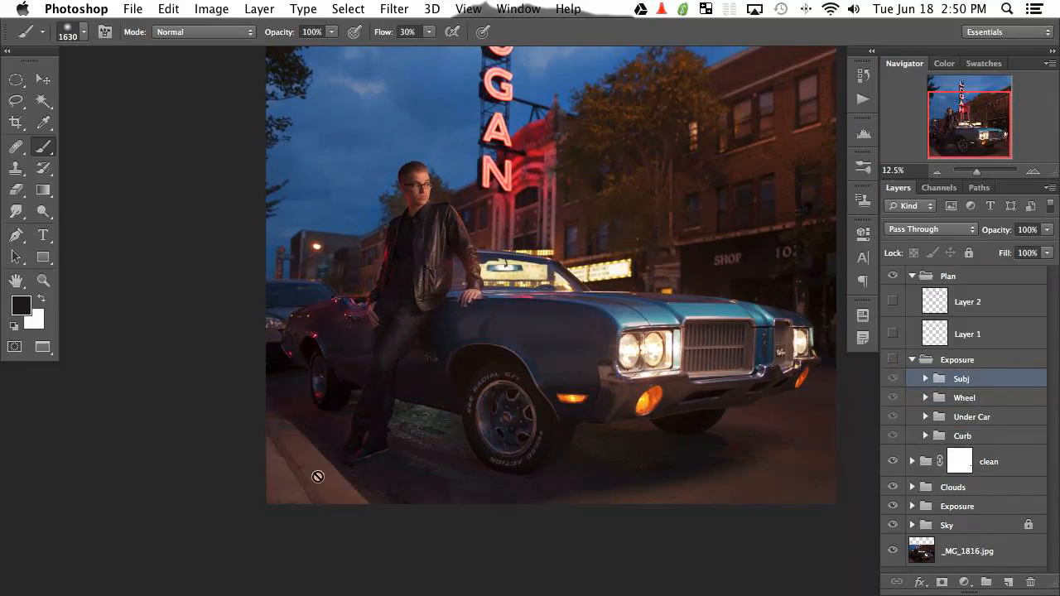
click(891, 360)
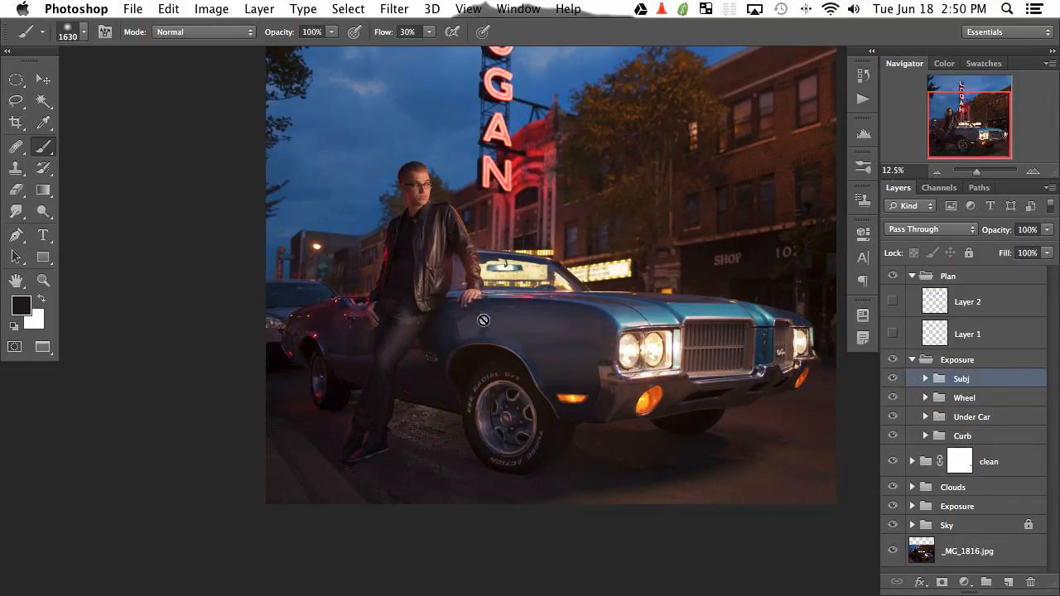
click(892, 334)
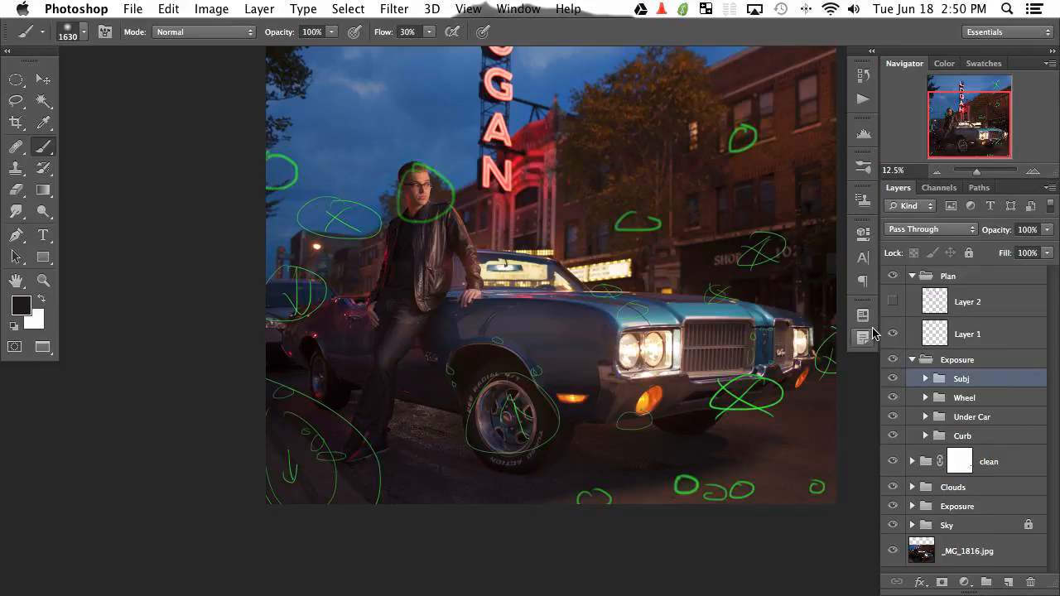
click(892, 334)
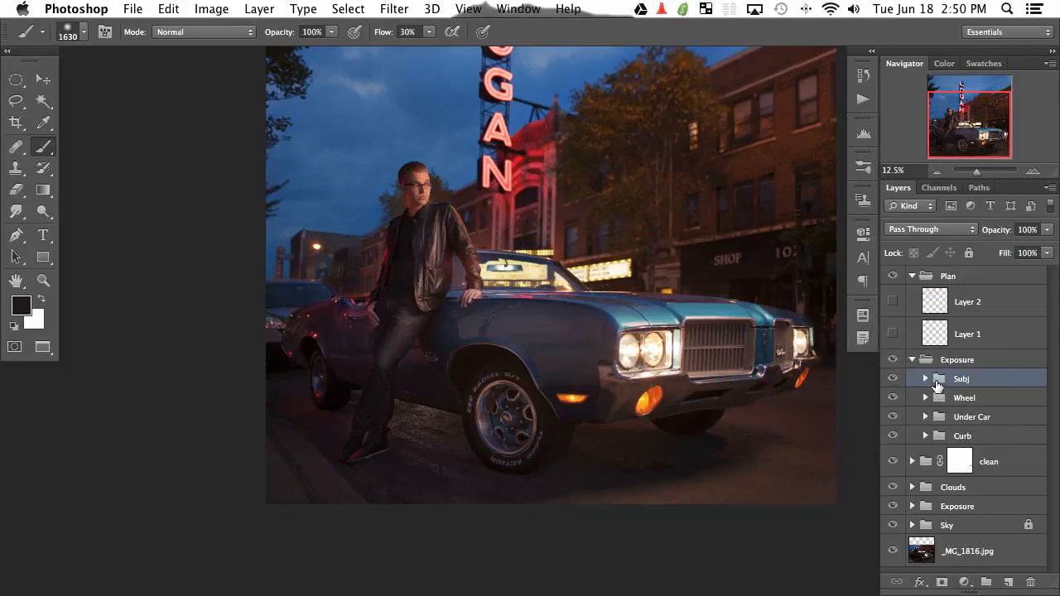
Add a second Curves adjustment in the Subj group and lower its white point to an output of 97.
click(923, 379)
click(1025, 409)
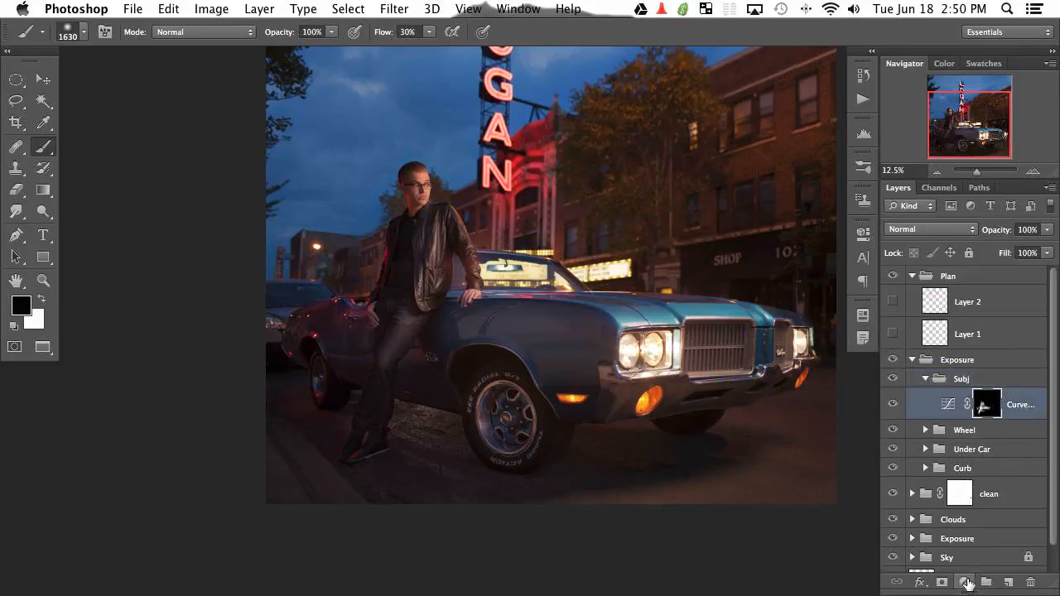
click(967, 583)
click(967, 399)
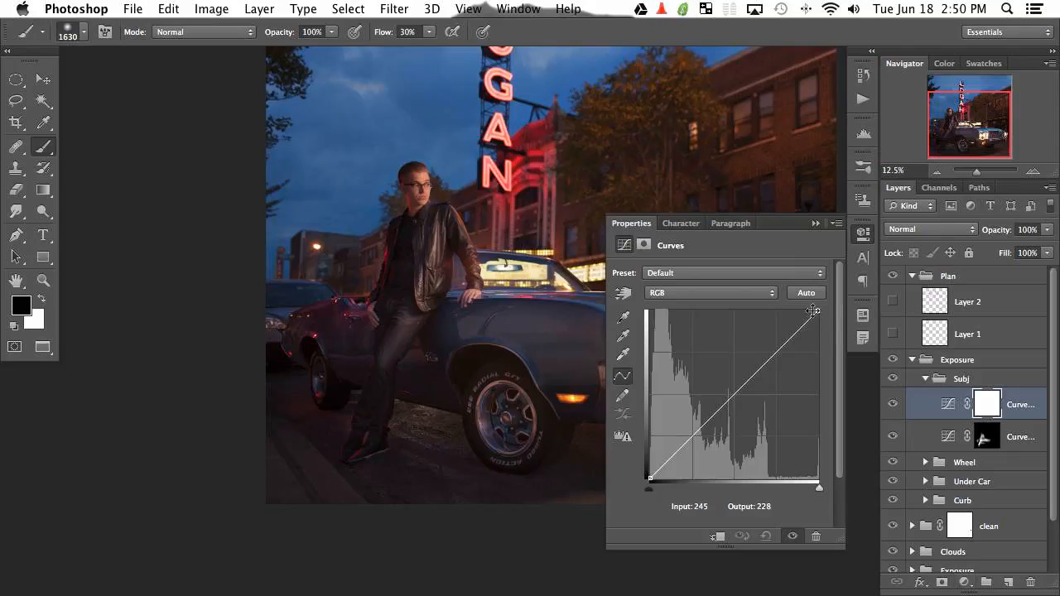
drag(817, 311, 852, 418)
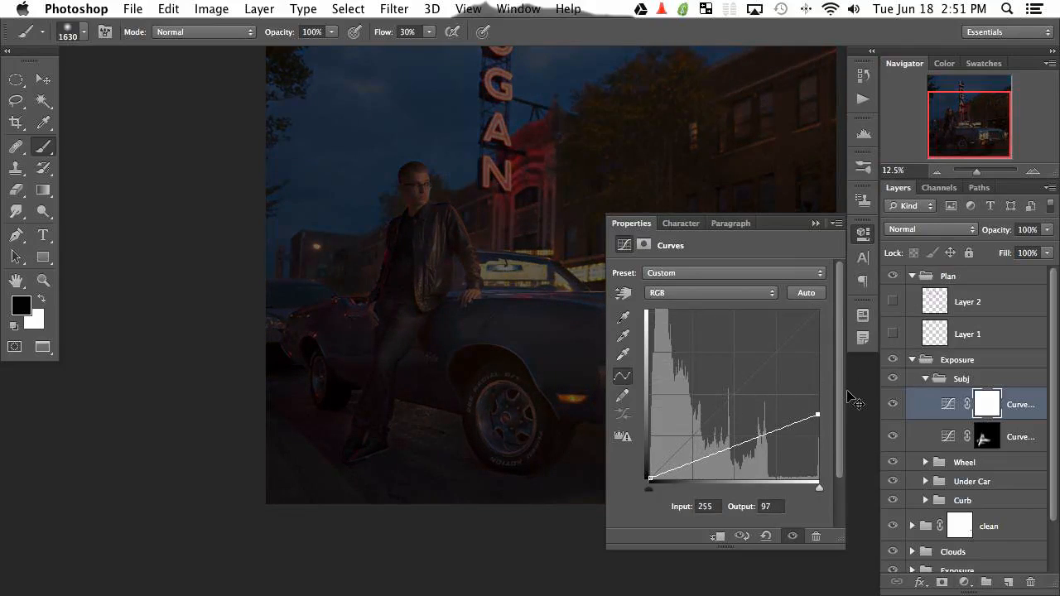
Invert the second Subj Curves mask to black and paint white over the parked car behind with a 174 px brush.
key(super+i)
drag(272, 313, 217, 312)
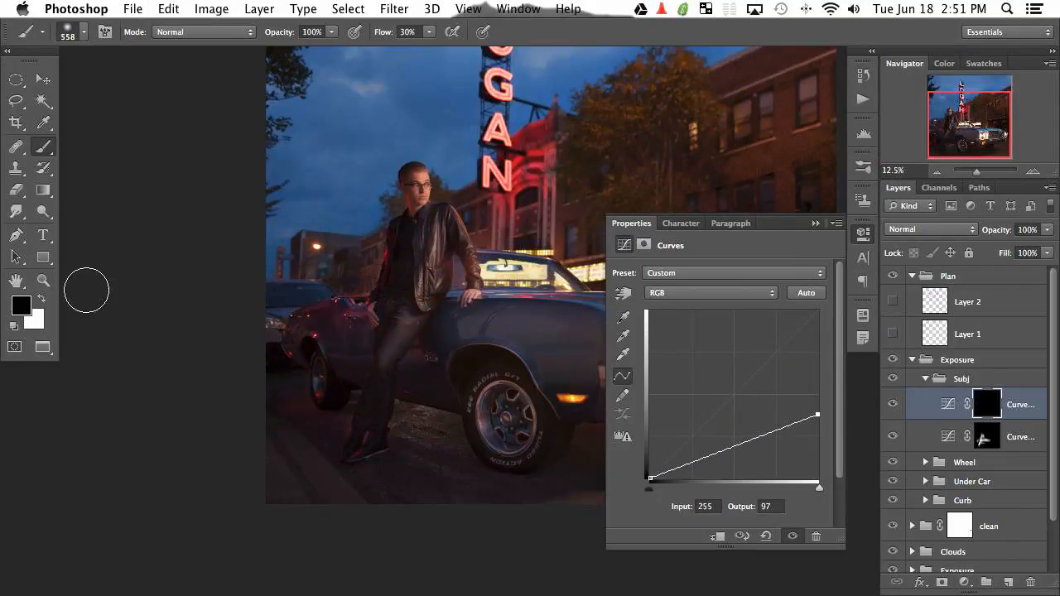
key(super+equal)
scroll(86, 290, left, 10)
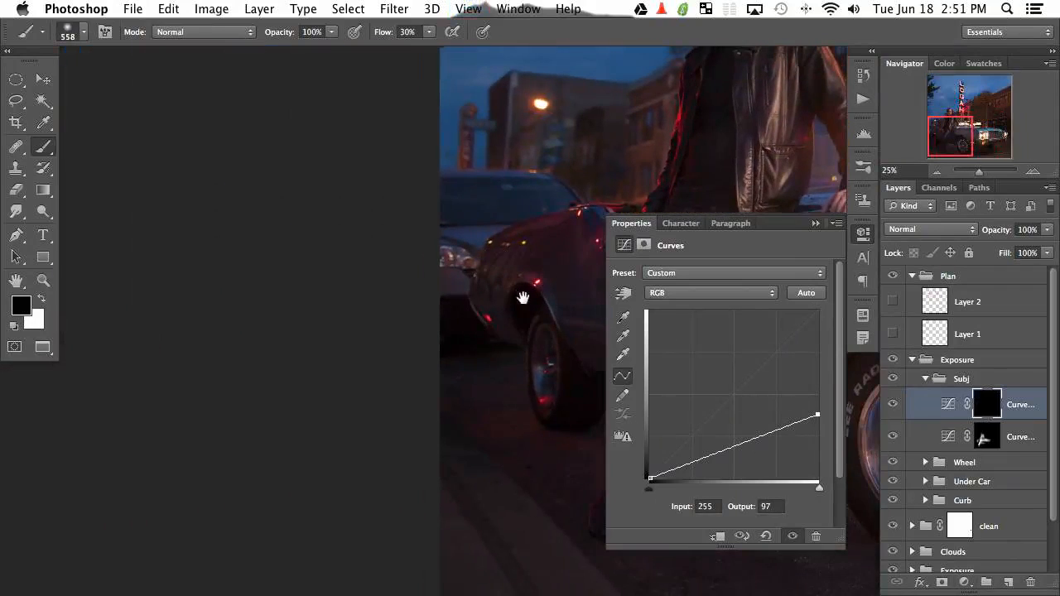
drag(451, 290, 412, 291)
key(x)
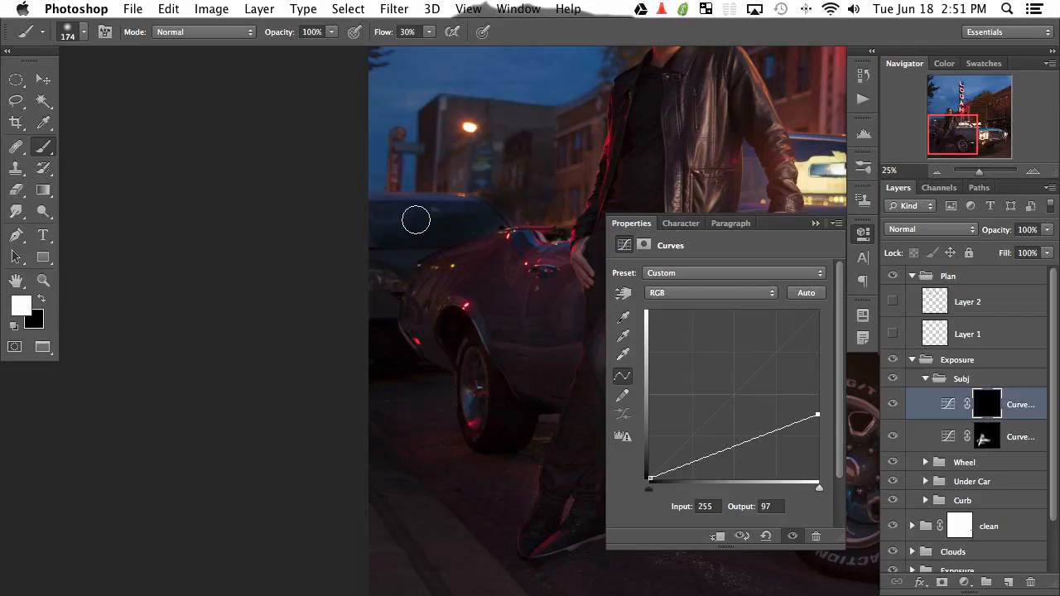
drag(416, 220, 385, 205)
drag(372, 360, 400, 373)
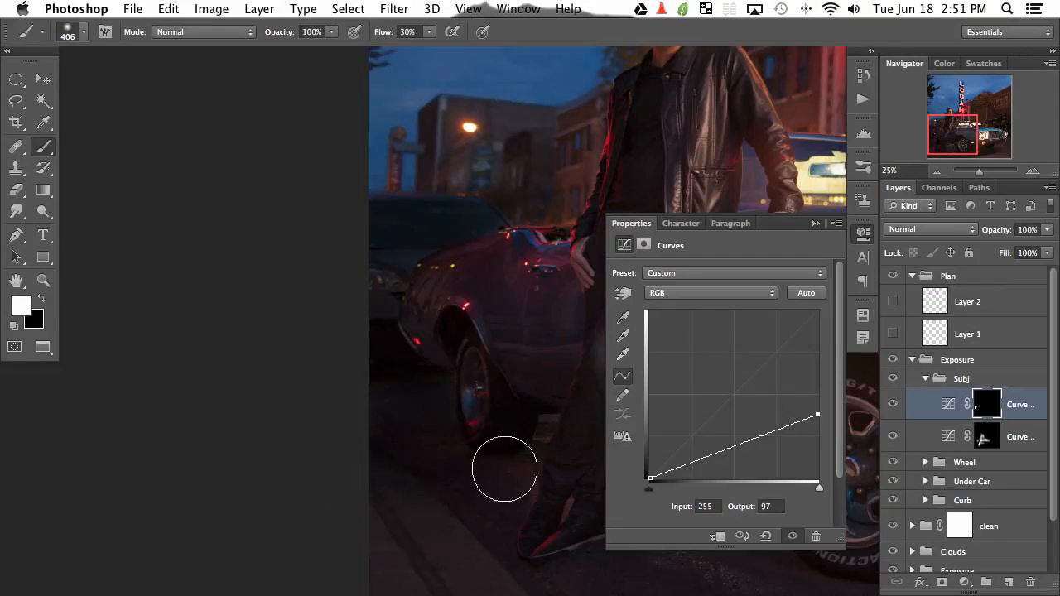
Extend the darkening mask over the parked car and the nearby background with larger white strokes.
mouse_move(512, 170)
mouse_down()
mouse_move(271, 152)
mouse_move(284, 114)
mouse_up()
drag(443, 163, 408, 189)
drag(370, 178, 451, 186)
key(x)
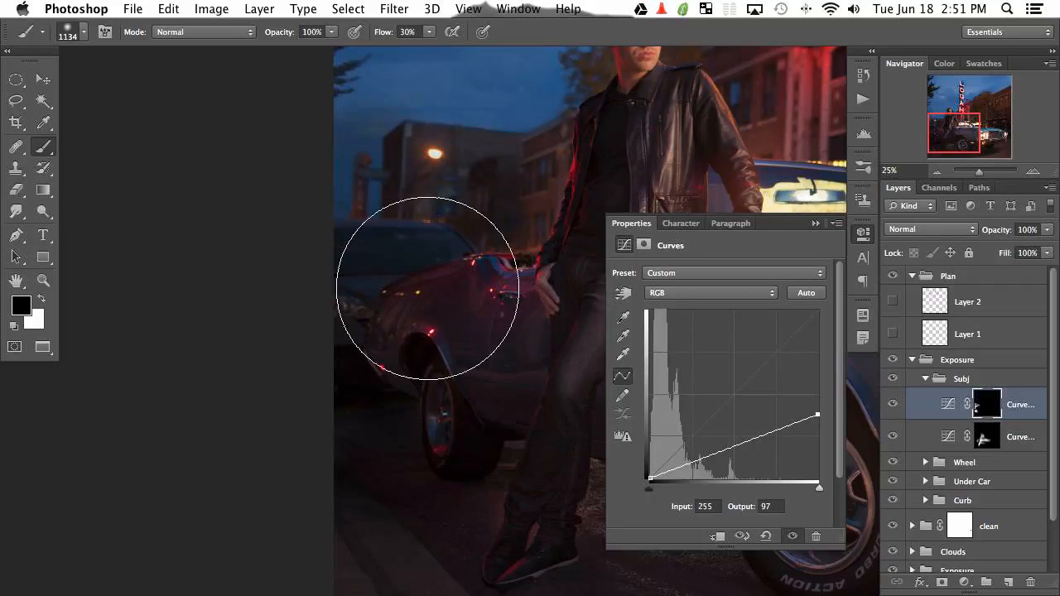
key(super+minus)
key(super+minus)
key(super+plus)
key(super+plus)
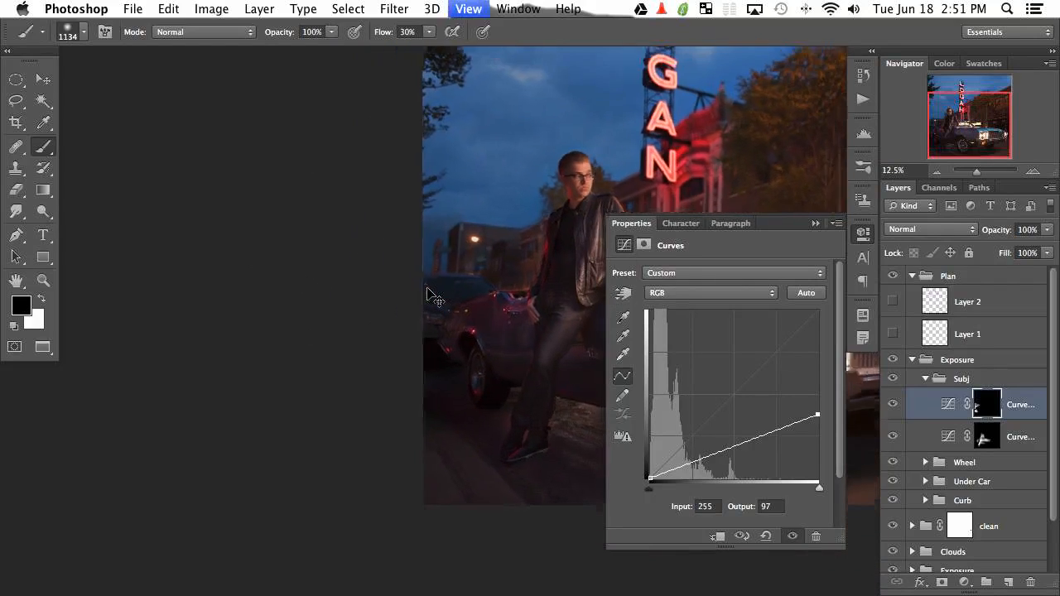
Blend the darkening around the parked car with a 1470 px brush and soften its edge with a 2214 px black brush.
mouse_move(348, 345)
mouse_down()
mouse_move(398, 270)
mouse_move(355, 237)
mouse_move(336, 350)
mouse_move(478, 285)
mouse_up()
key(x)
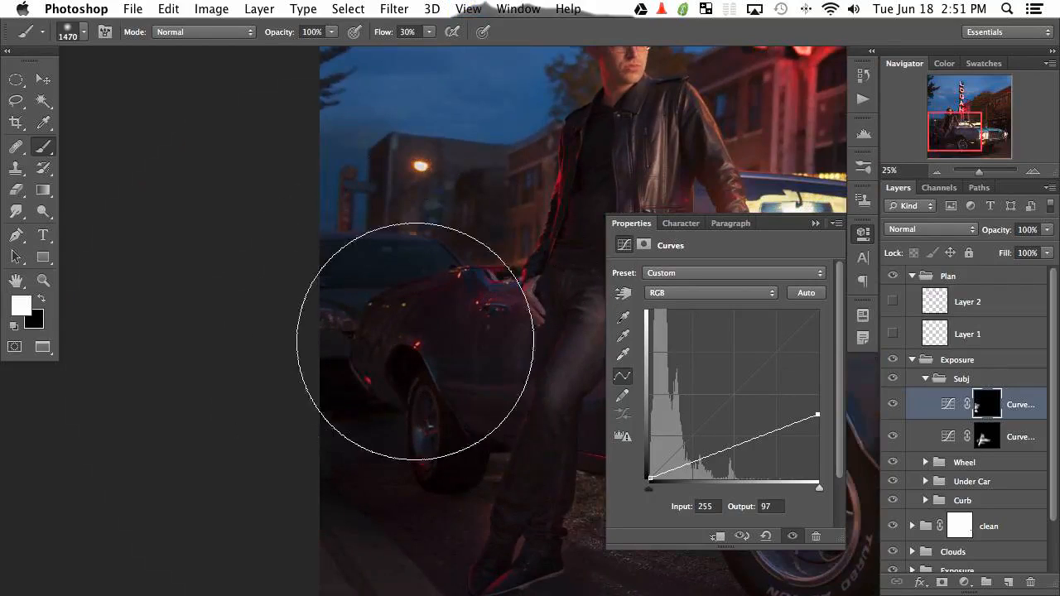
key(super+minus)
key(super+minus)
key(super+minus)
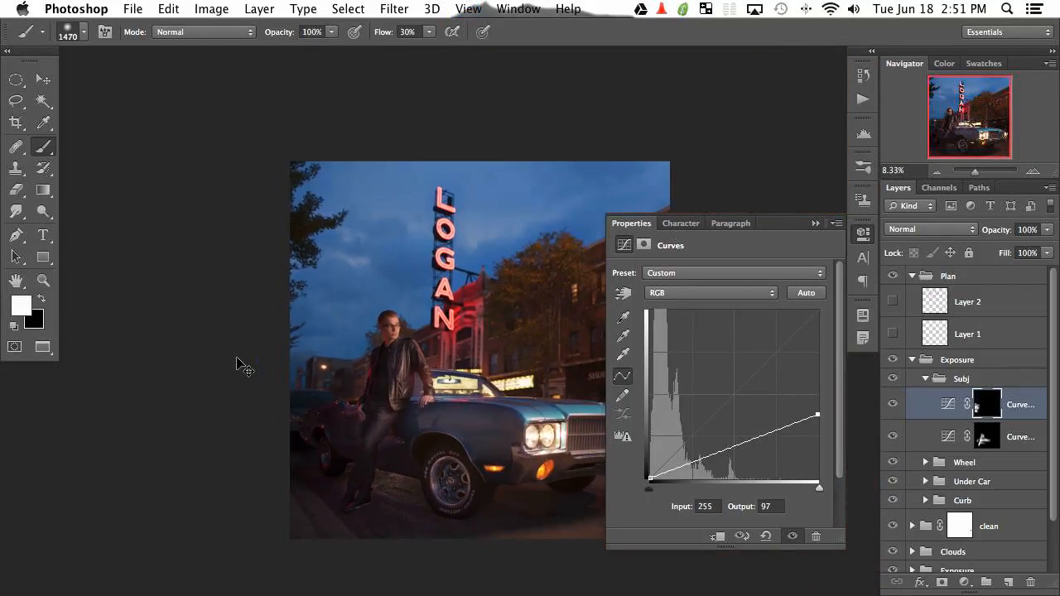
scroll(273, 449, down, 3)
key(x)
mouse_move(279, 350)
mouse_down()
mouse_move(301, 334)
mouse_move(296, 324)
mouse_move(314, 378)
mouse_up()
Compare the parked car area with the second Subj Curves adjustment off and on.
click(891, 406)
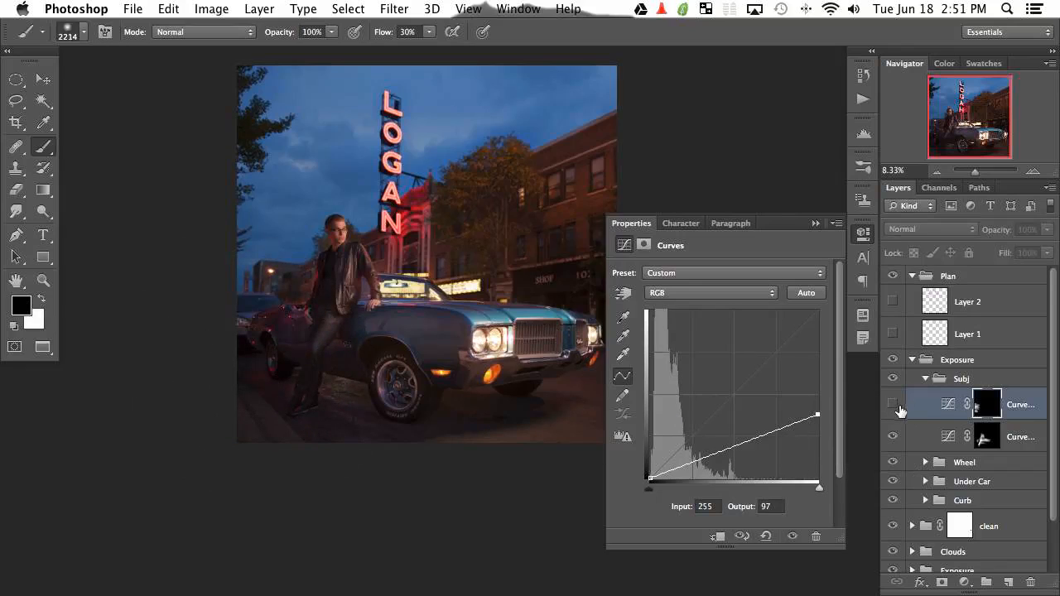
click(894, 406)
click(894, 406)
click(894, 405)
drag(428, 457, 425, 452)
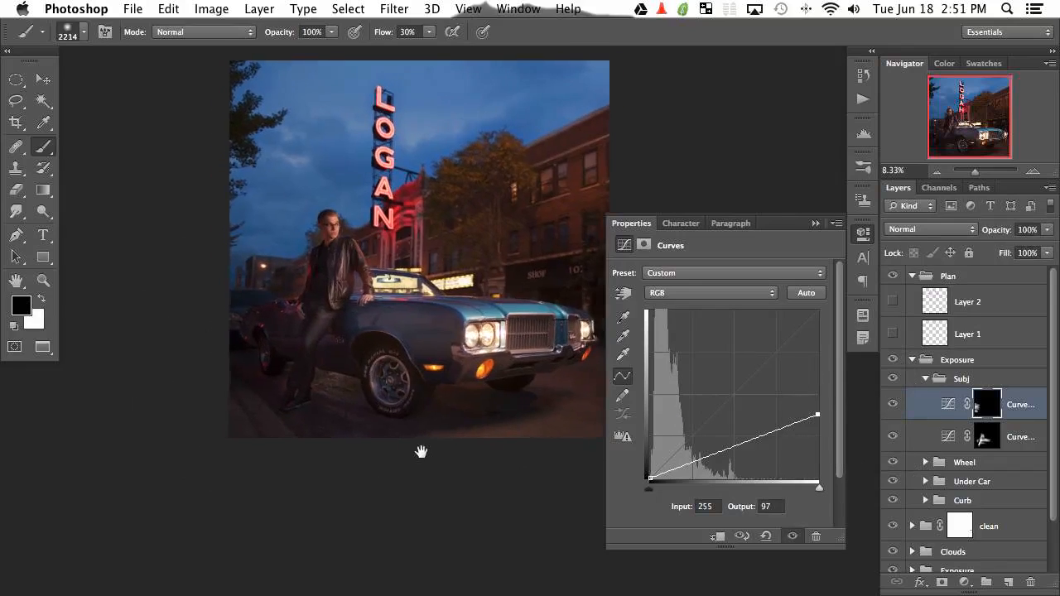
click(893, 406)
click(894, 406)
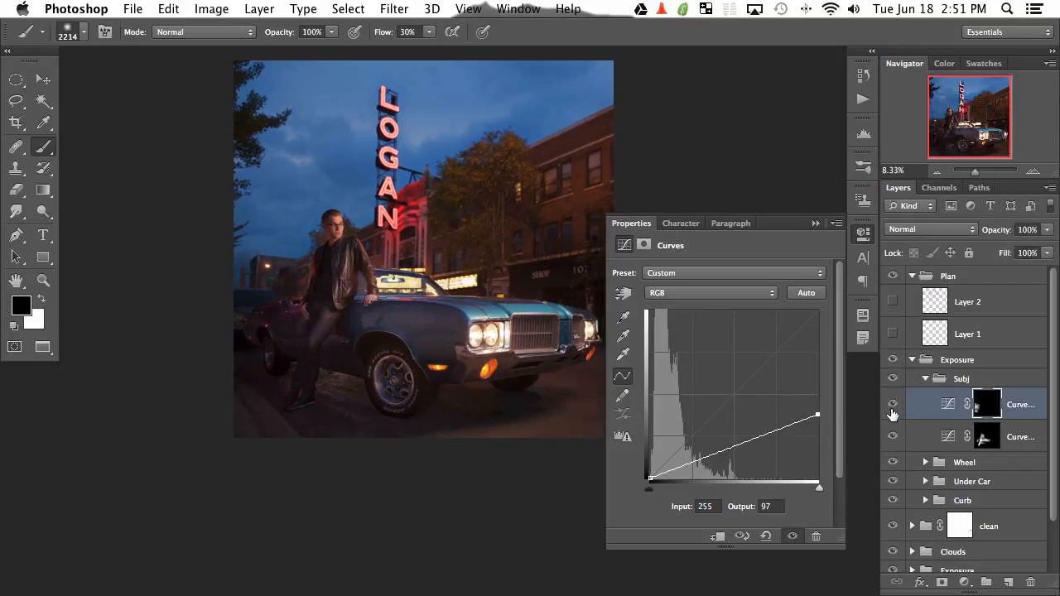
click(894, 406)
click(894, 406)
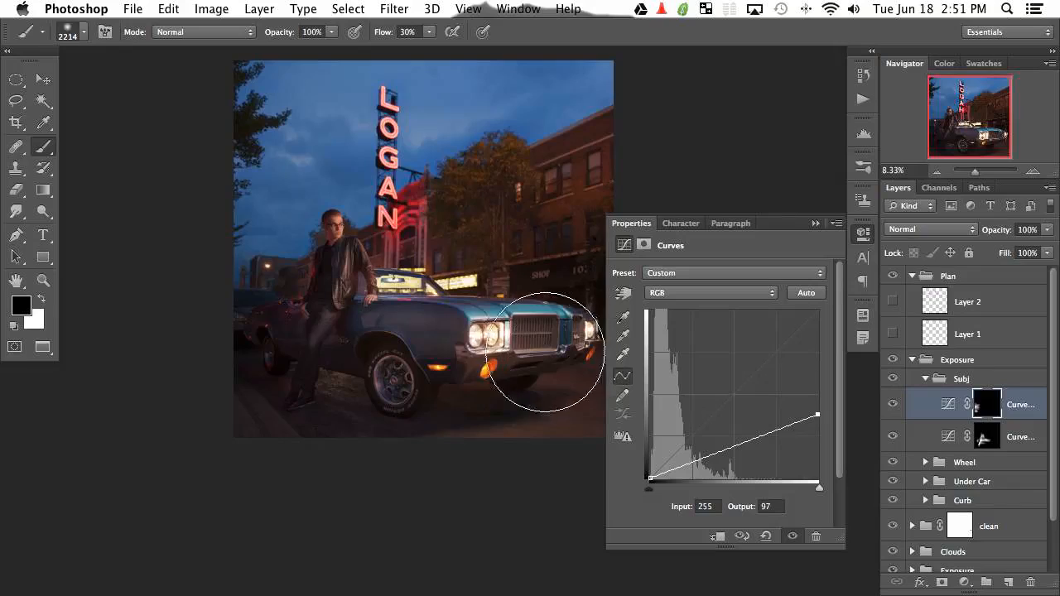
click(892, 404)
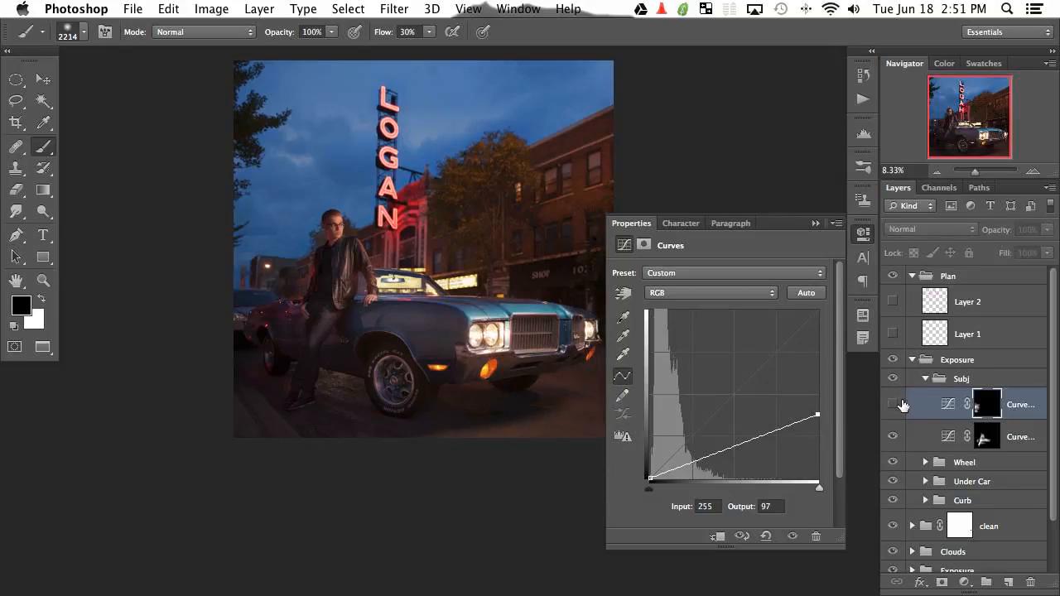
click(892, 405)
click(891, 404)
click(892, 405)
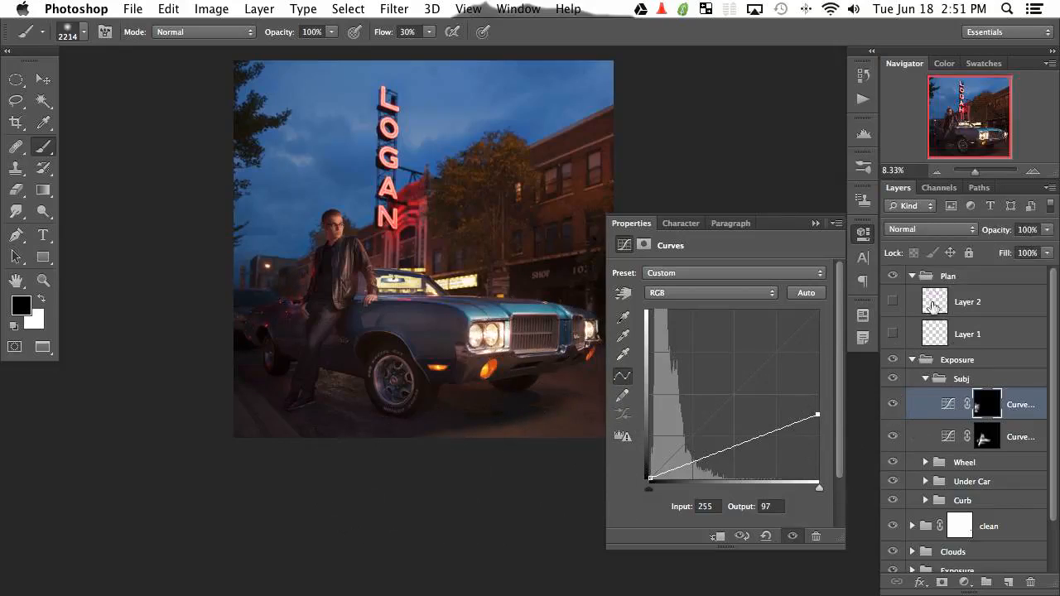
Set the second Subj Curves white point to an output of 127 and compare the image with the adjustment off and on.
drag(817, 418, 818, 399)
drag(435, 393, 374, 407)
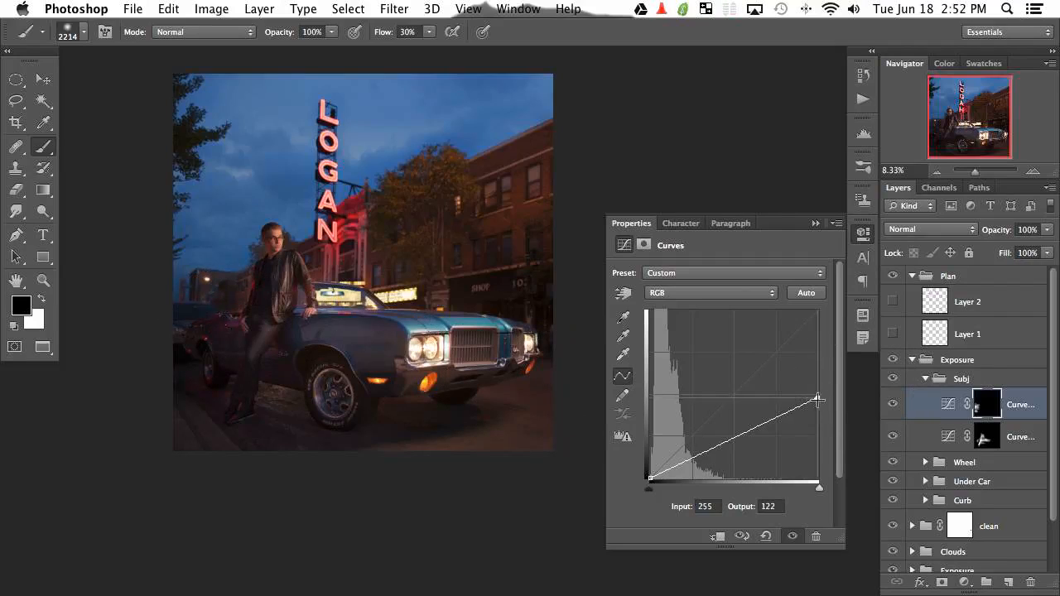
drag(817, 400, 819, 395)
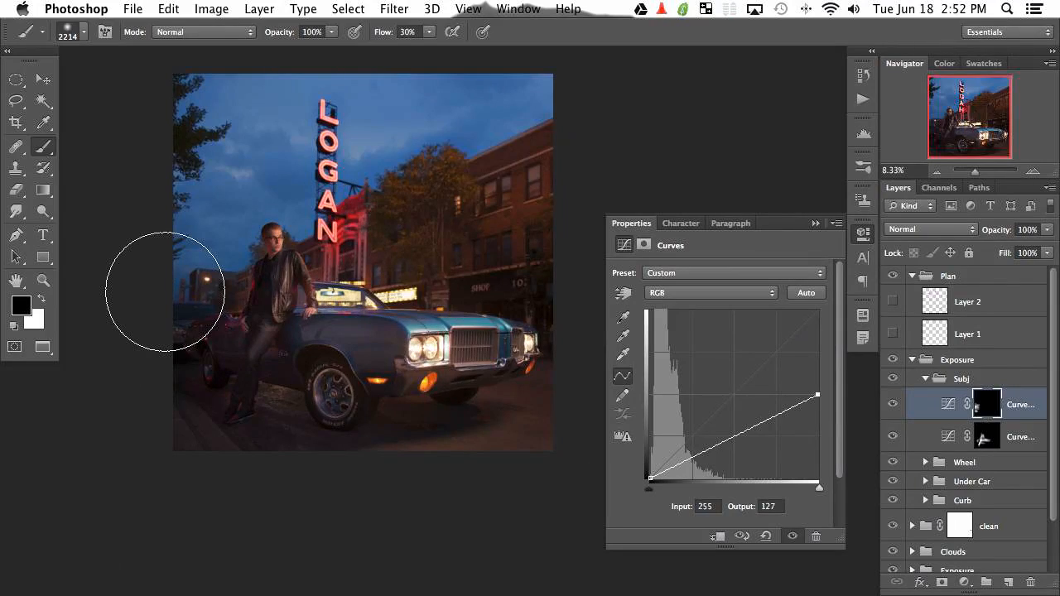
click(890, 405)
click(888, 406)
click(886, 405)
click(886, 405)
Review the plan notes on Layer 1 and Layer 2 over the enlarged image and hide both layers again.
click(865, 239)
key(super+equal)
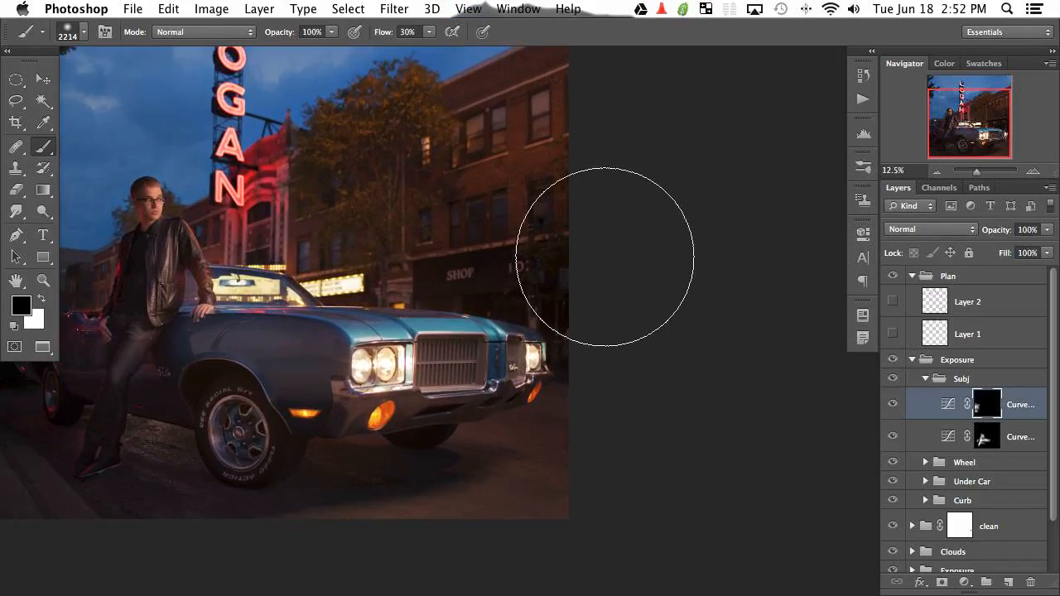
drag(366, 412, 589, 407)
mouse_move(327, 323)
mouse_down()
mouse_move(282, 324)
mouse_move(255, 291)
mouse_up()
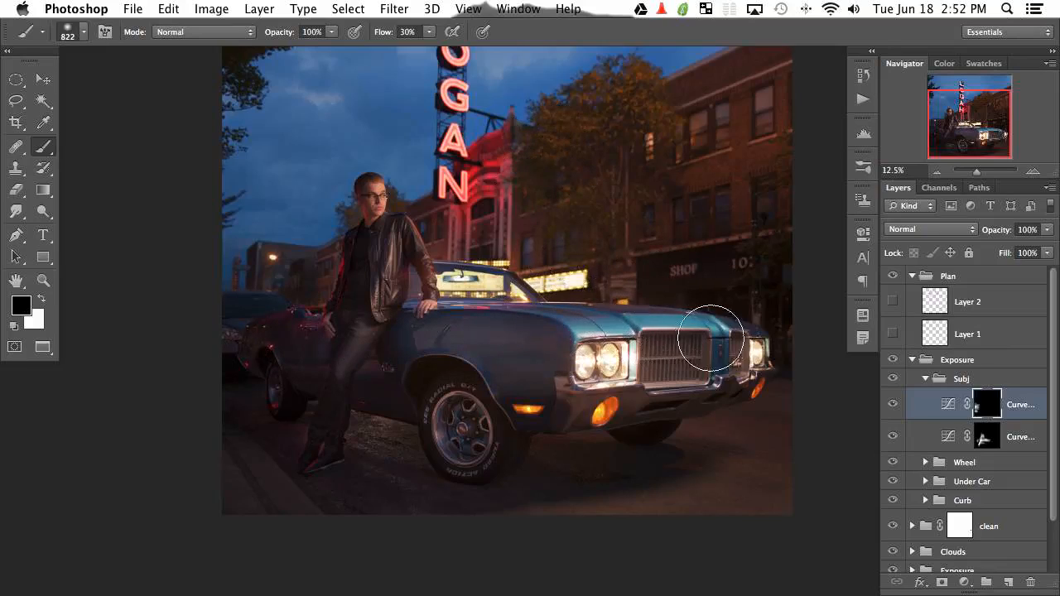
scroll(795, 361, right, 3)
scroll(795, 360, up, 2)
click(893, 334)
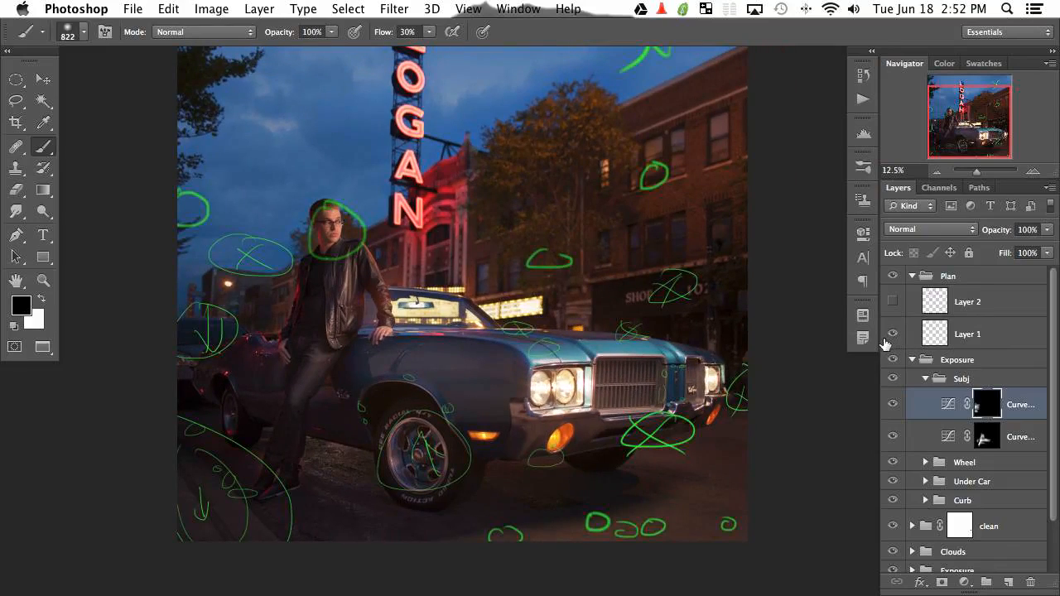
click(892, 334)
click(892, 301)
drag(539, 420, 522, 464)
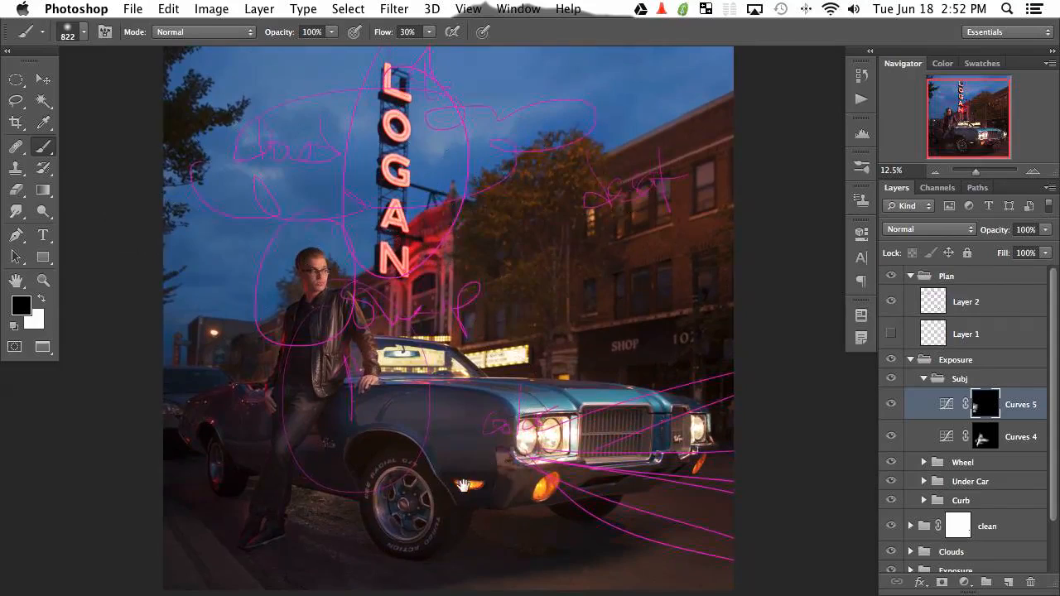
drag(463, 485, 517, 458)
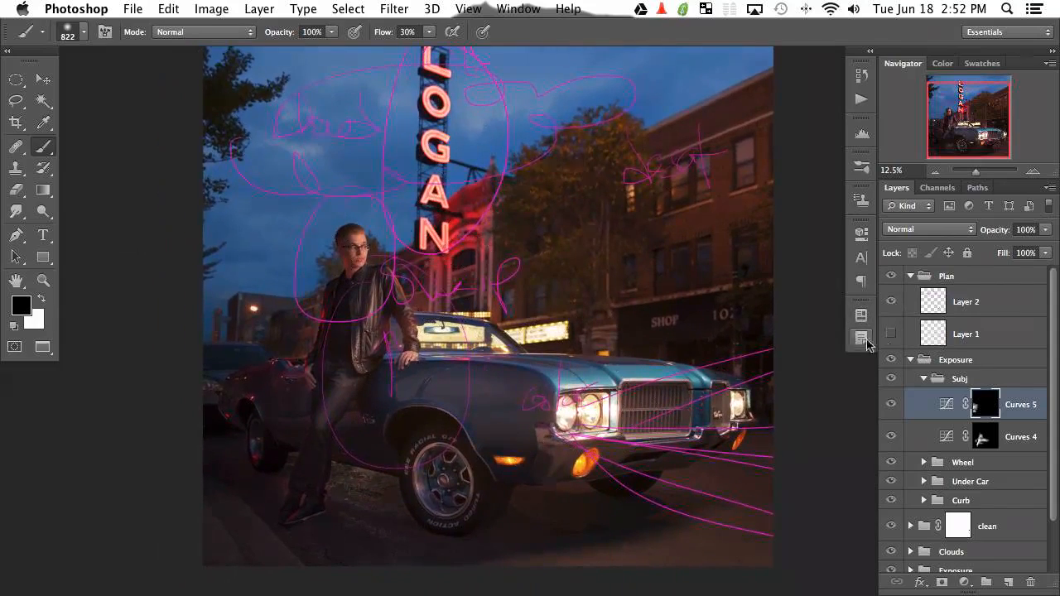
click(891, 302)
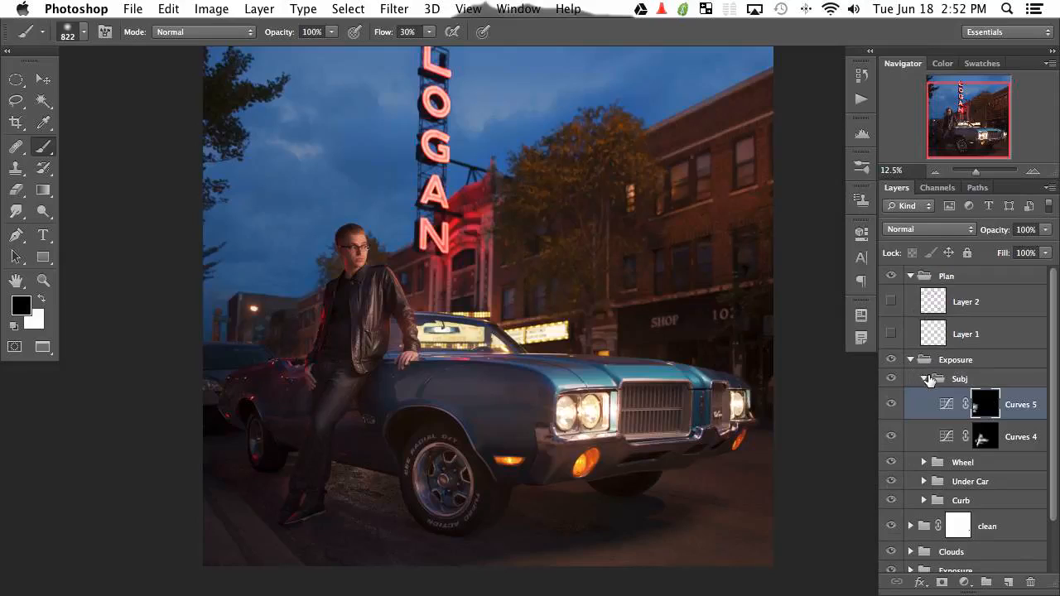
Collapse the Subj group and compare the image with the upper Exposure group off and on.
click(925, 378)
click(891, 361)
click(891, 361)
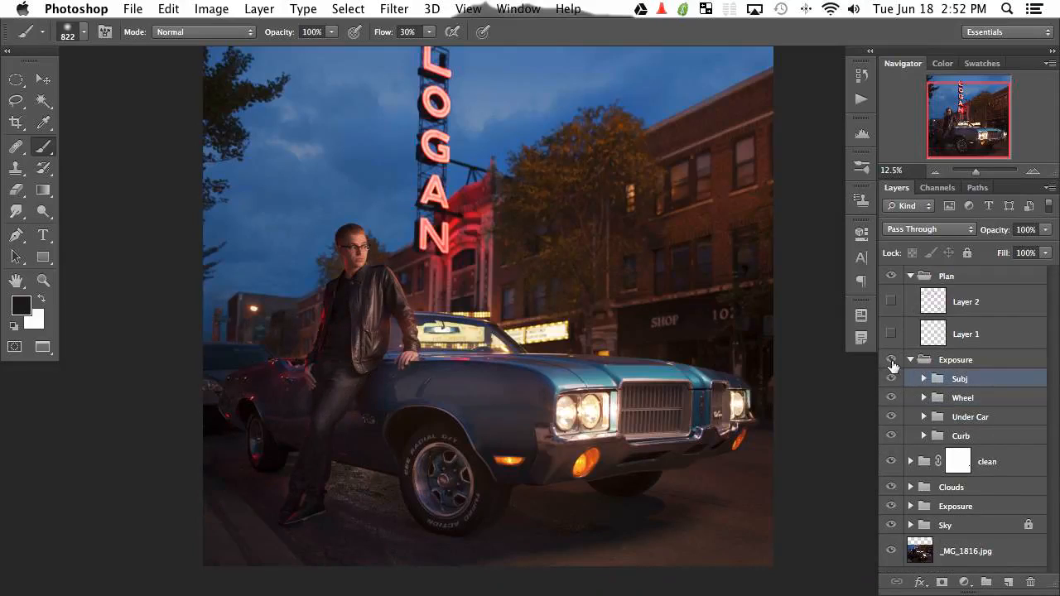
click(891, 361)
click(891, 361)
click(891, 361)
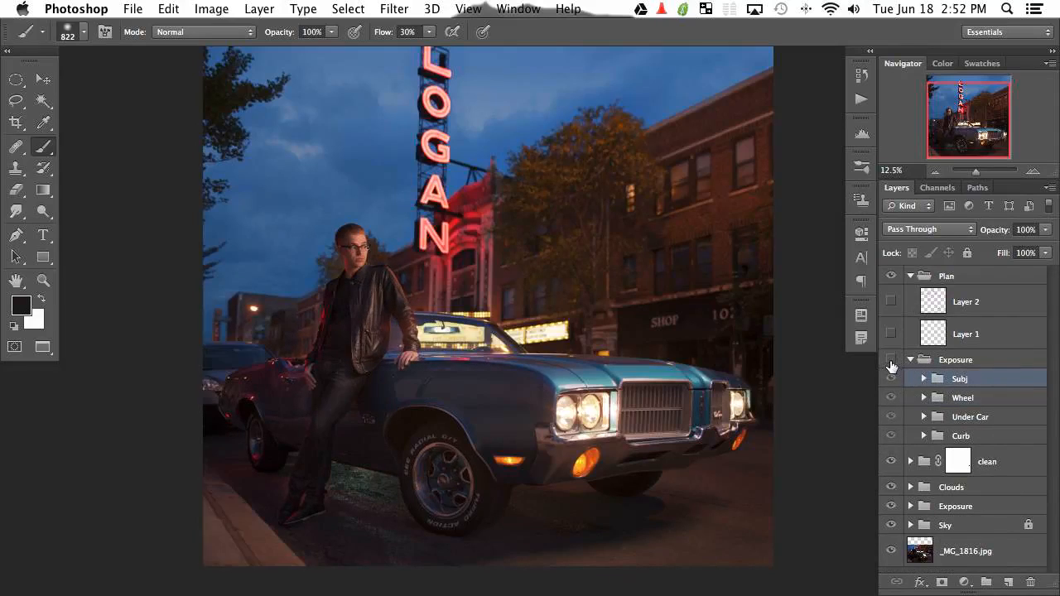
click(891, 361)
click(891, 361)
click(890, 361)
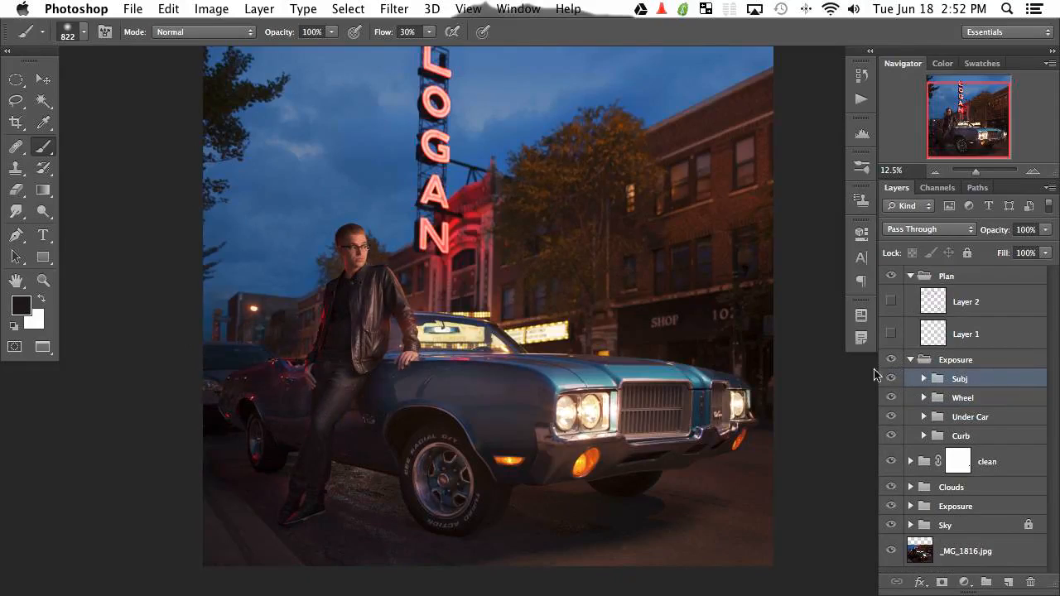
drag(610, 447, 591, 432)
Collapse the upper Exposure group and add an empty layer above it inside a new group named Lights.
click(910, 360)
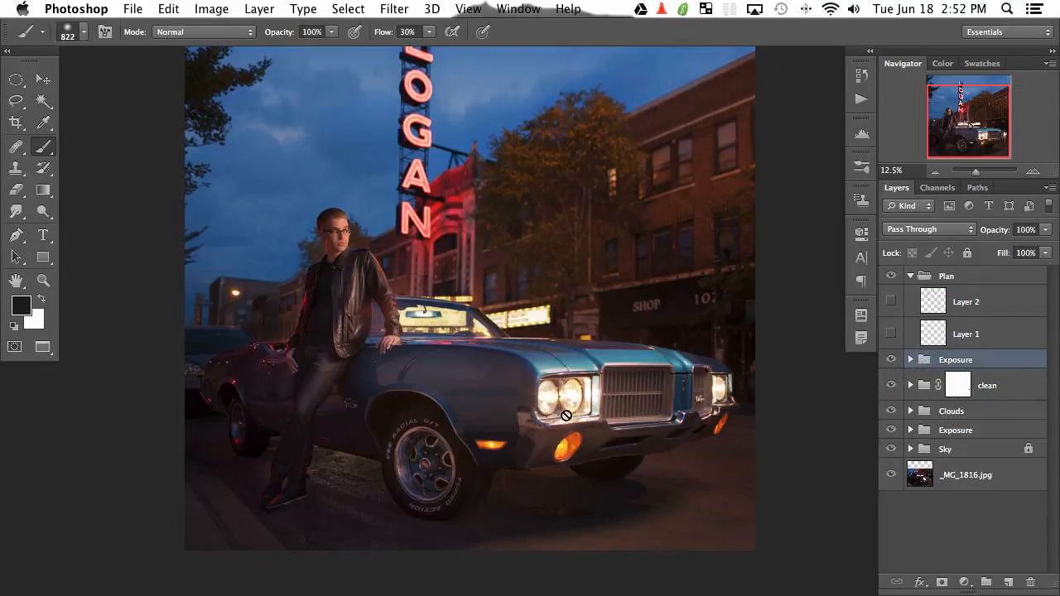
drag(554, 422, 564, 431)
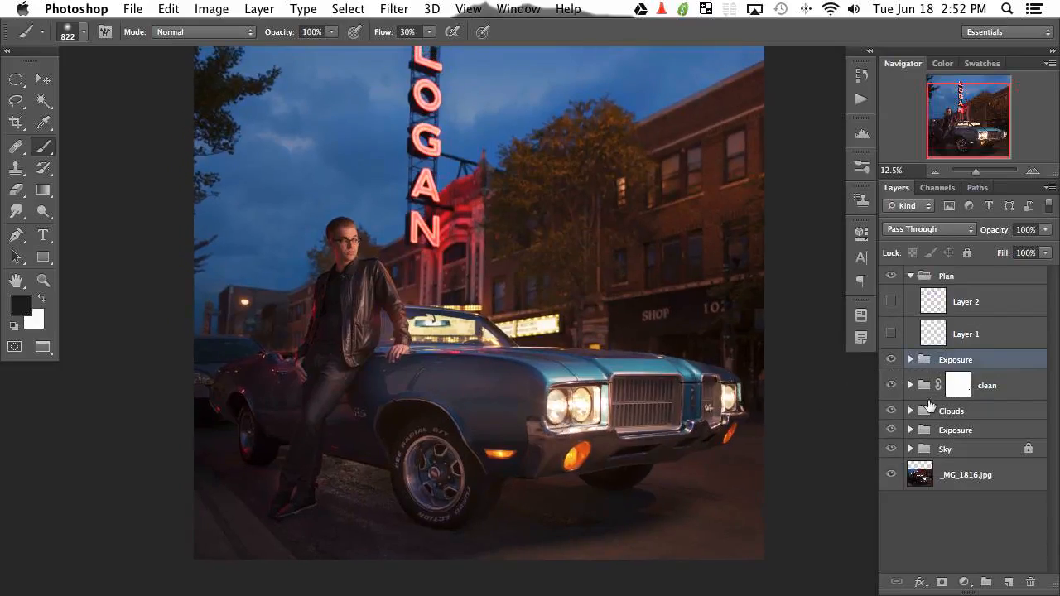
click(1008, 582)
key(super+g)
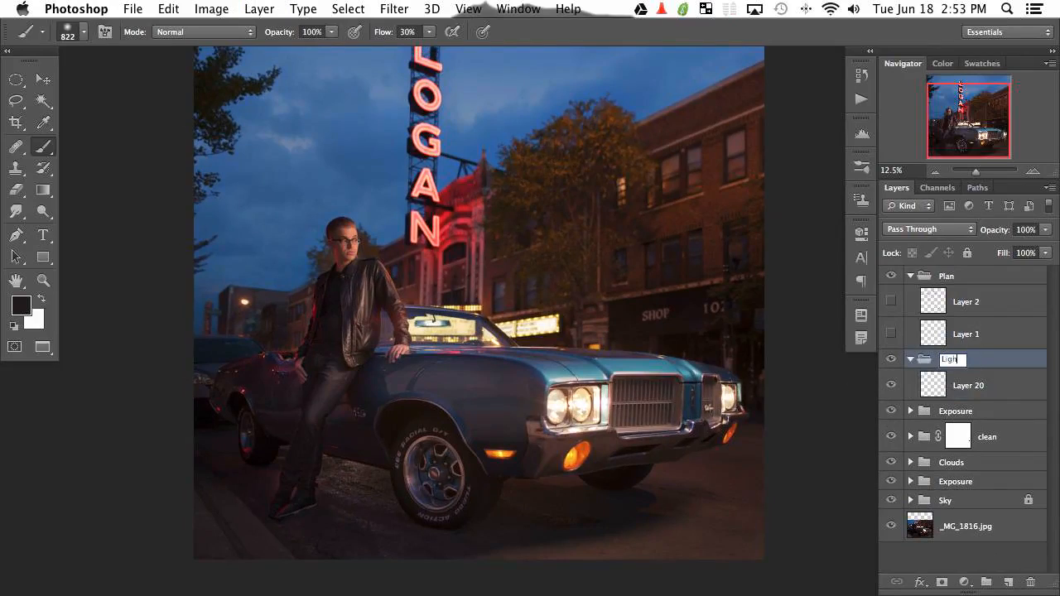
drag(592, 392, 469, 347)
click(991, 389)
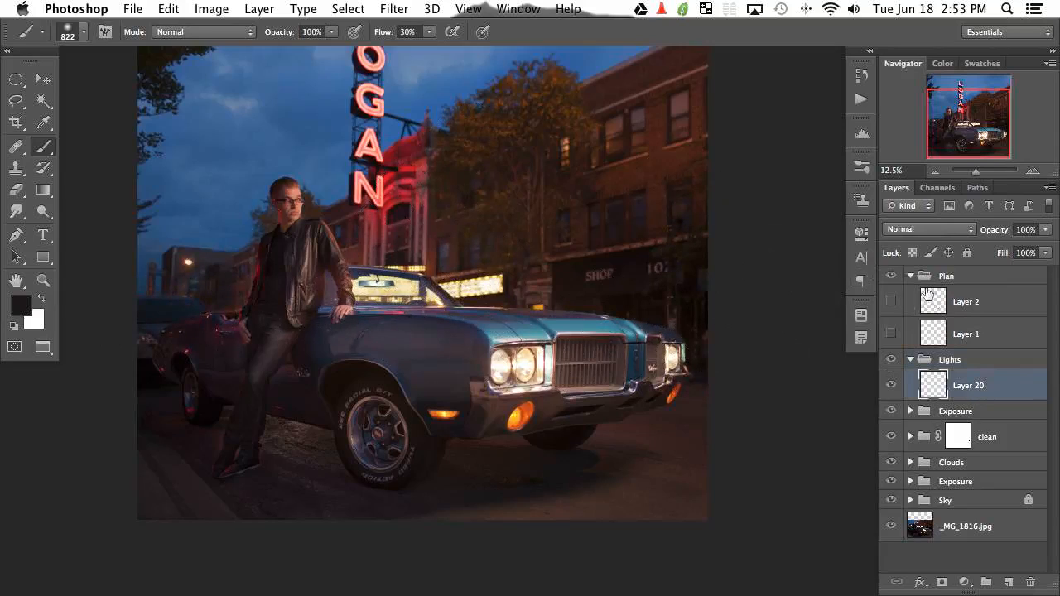
Add a Curves adjustment in the Lights group and raise its RGB curve at input 99 to output 154.
click(965, 582)
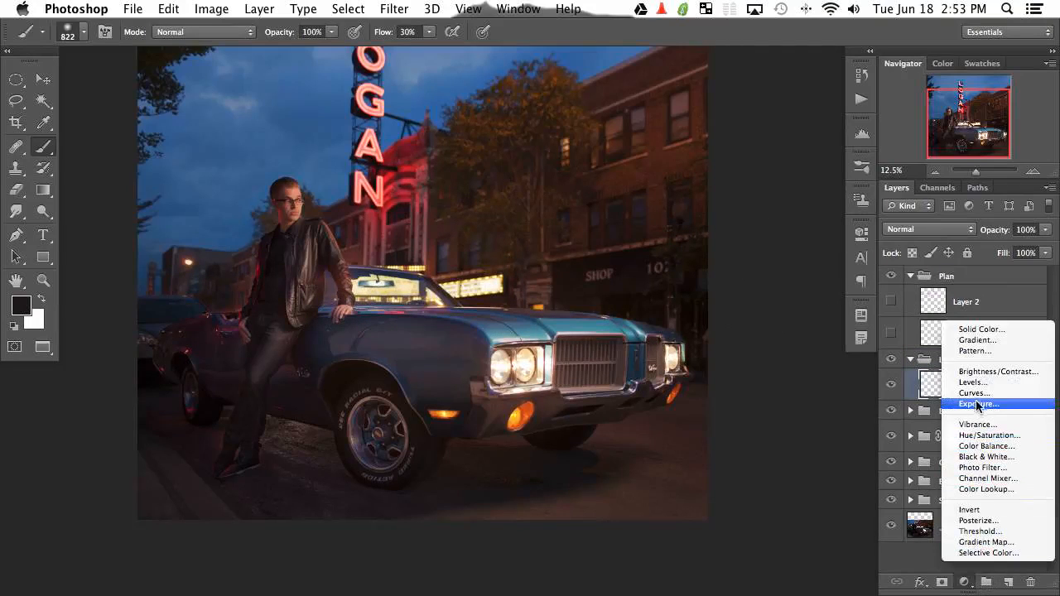
click(951, 393)
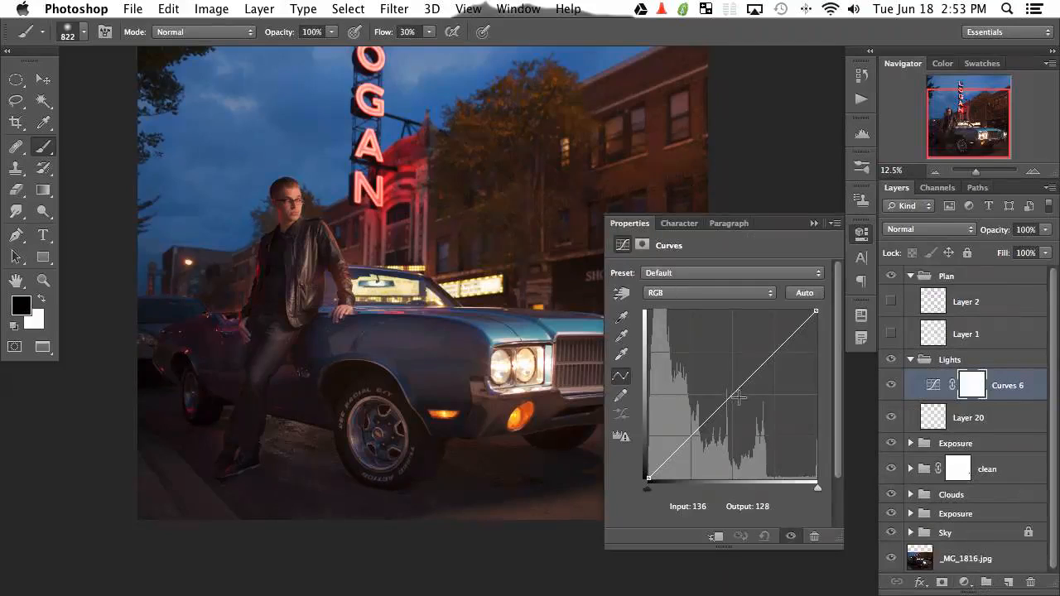
drag(738, 398, 713, 376)
Warm the Lights Curves adjustment by setting red input 128 to output 143 and blue input 158 to output 111.
click(687, 293)
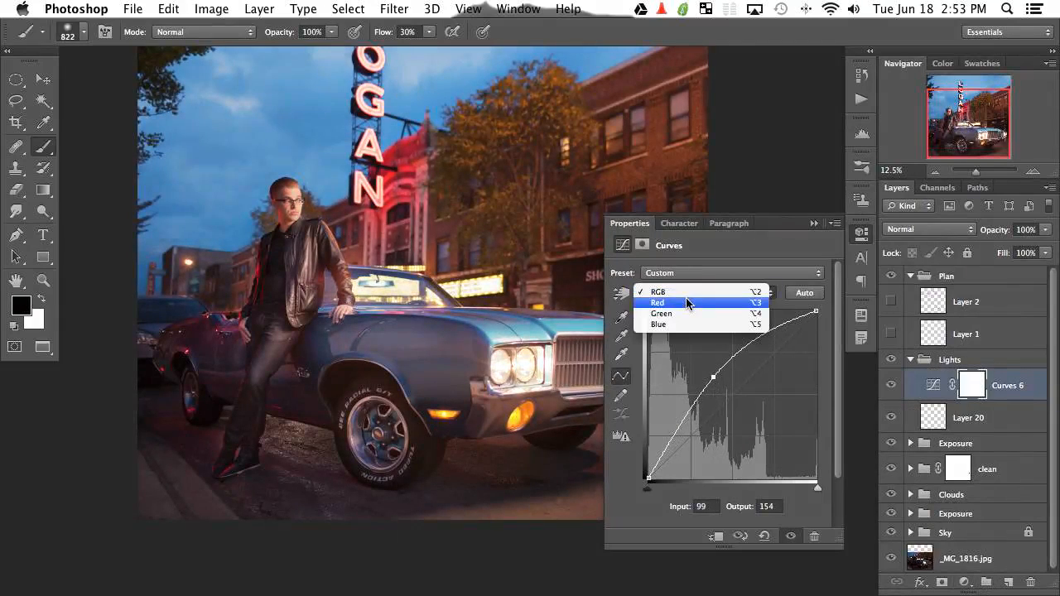
click(686, 303)
click(698, 293)
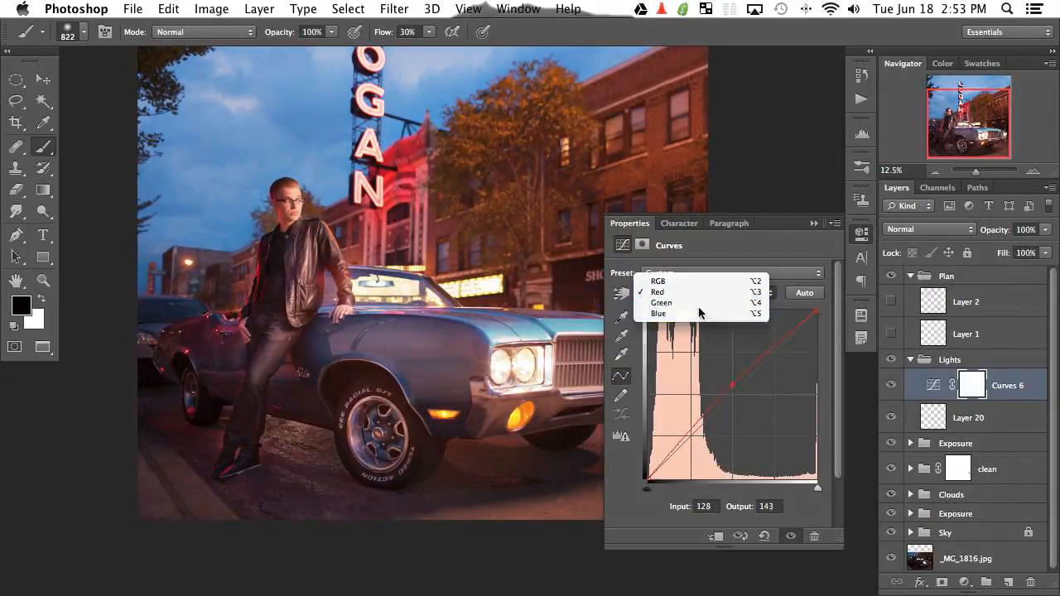
click(695, 313)
drag(749, 378, 751, 407)
Compare the image with the Lights Curves adjustment off and on, and raise its RGB curve at input 90 to output 162.
click(893, 388)
click(894, 388)
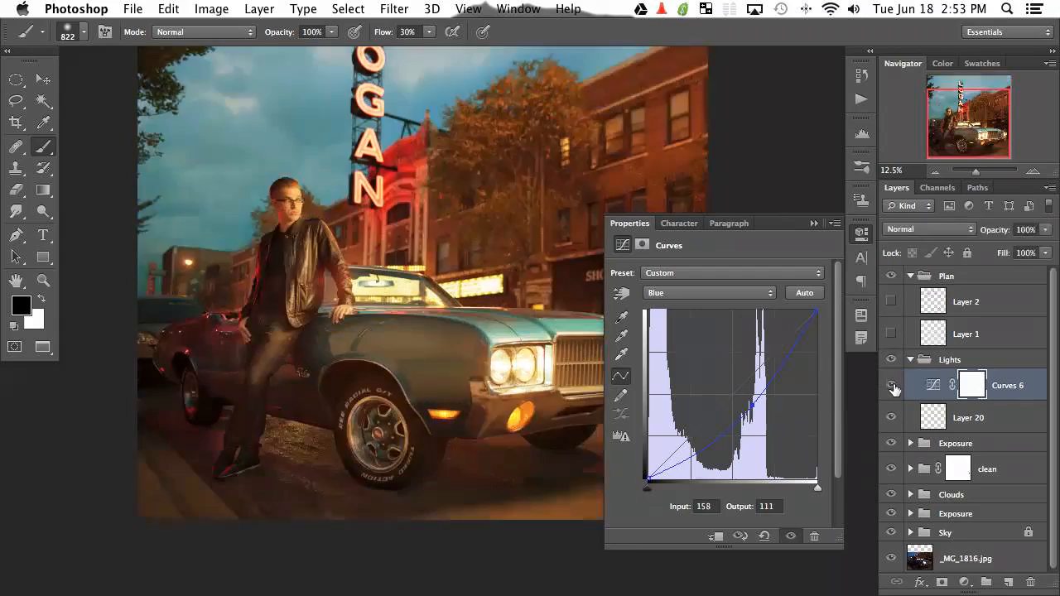
click(893, 388)
click(894, 389)
click(714, 294)
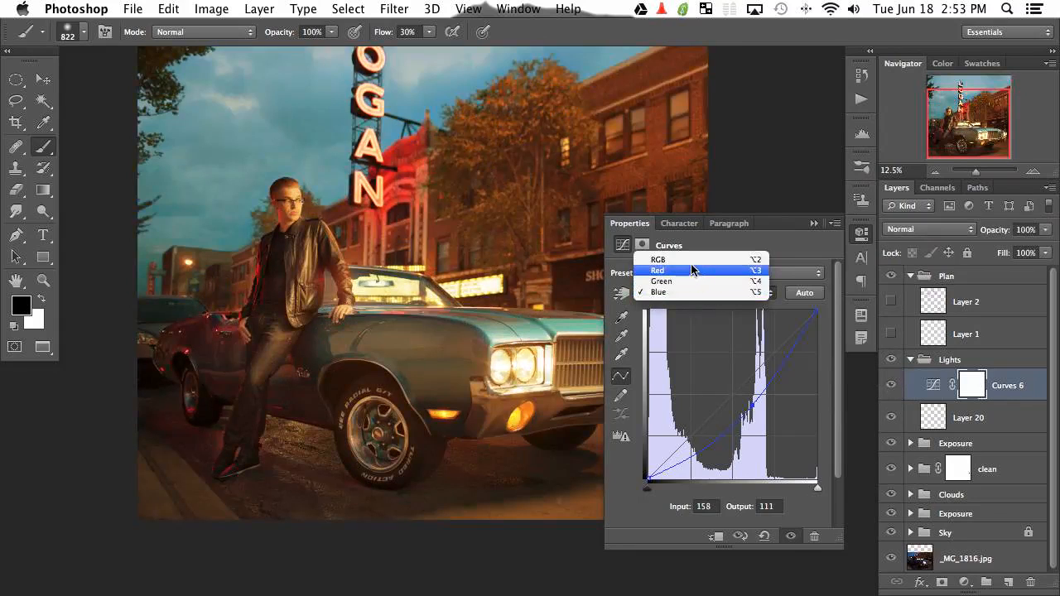
click(659, 259)
drag(708, 419, 708, 373)
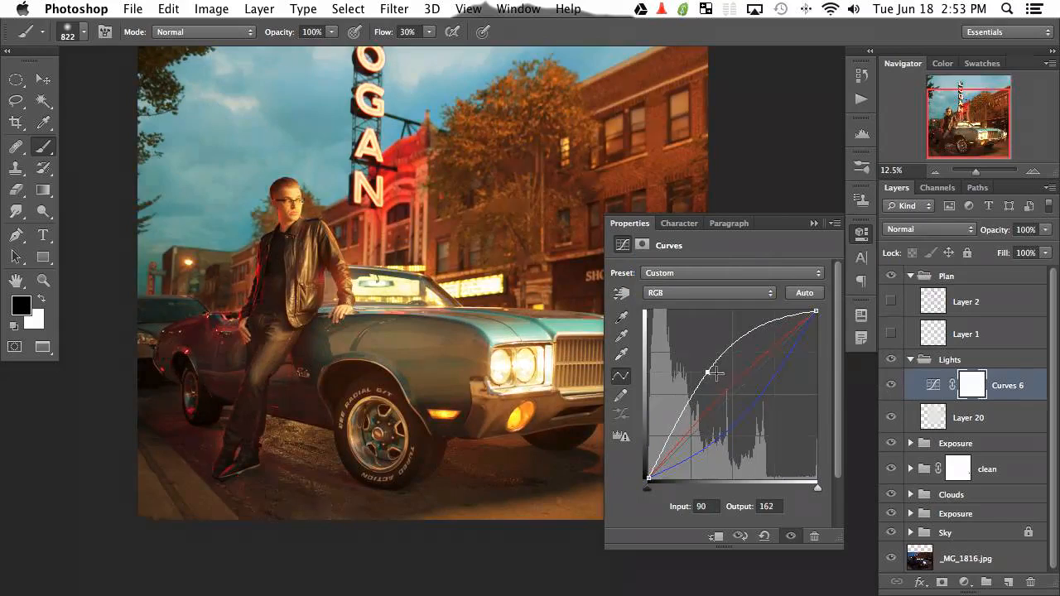
Invert the Curves mask to black and dab white spots on it over the tree, building and car with a small brush at 70% flow.
click(861, 233)
drag(504, 266, 545, 289)
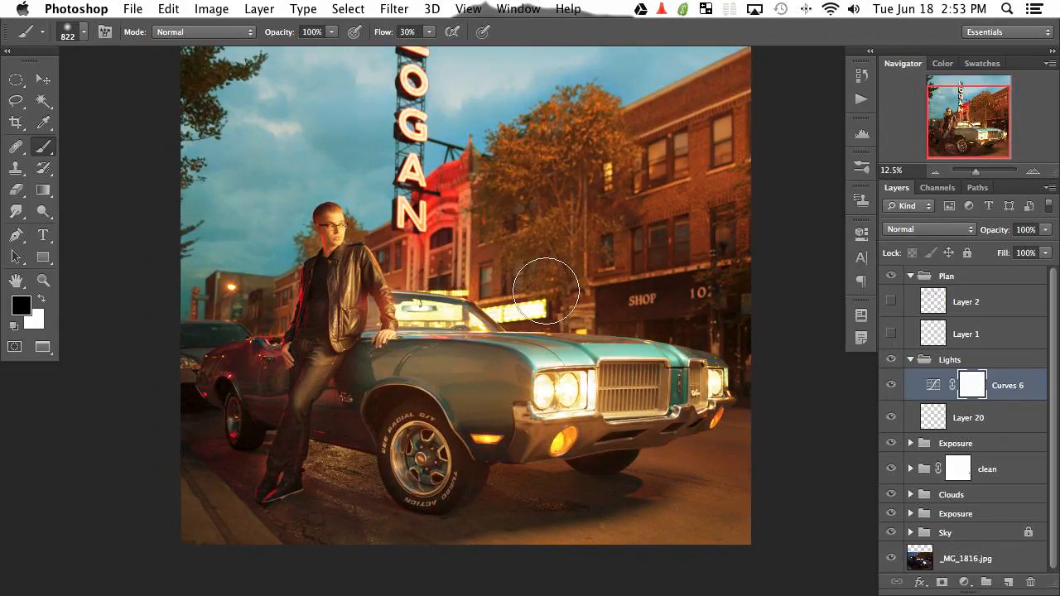
key(super+i)
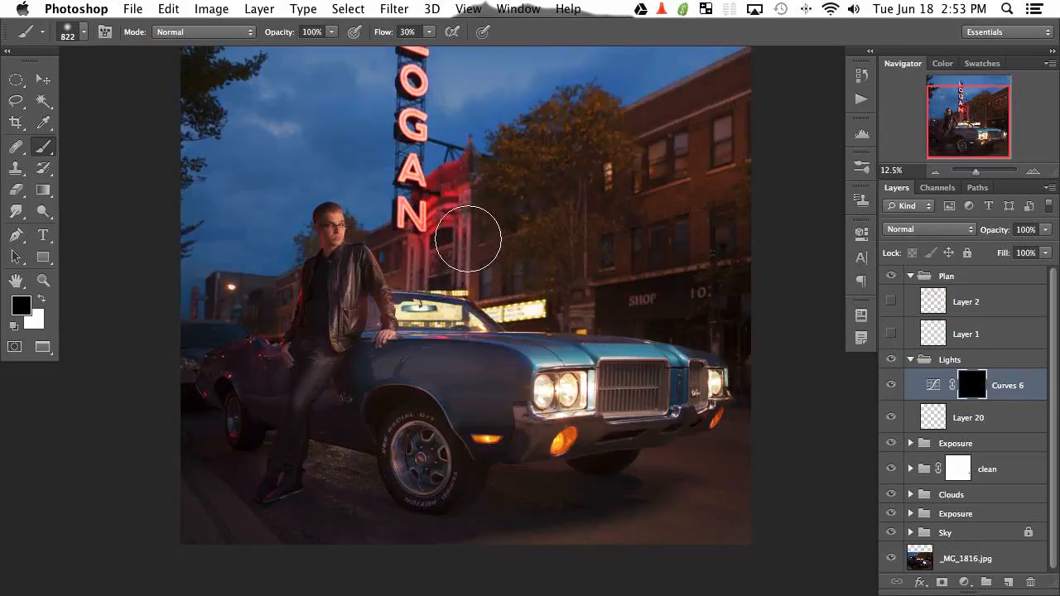
mouse_move(489, 236)
mouse_down()
mouse_move(507, 421)
mouse_move(509, 394)
mouse_move(486, 389)
mouse_move(467, 361)
mouse_up()
drag(506, 300, 538, 298)
key(x)
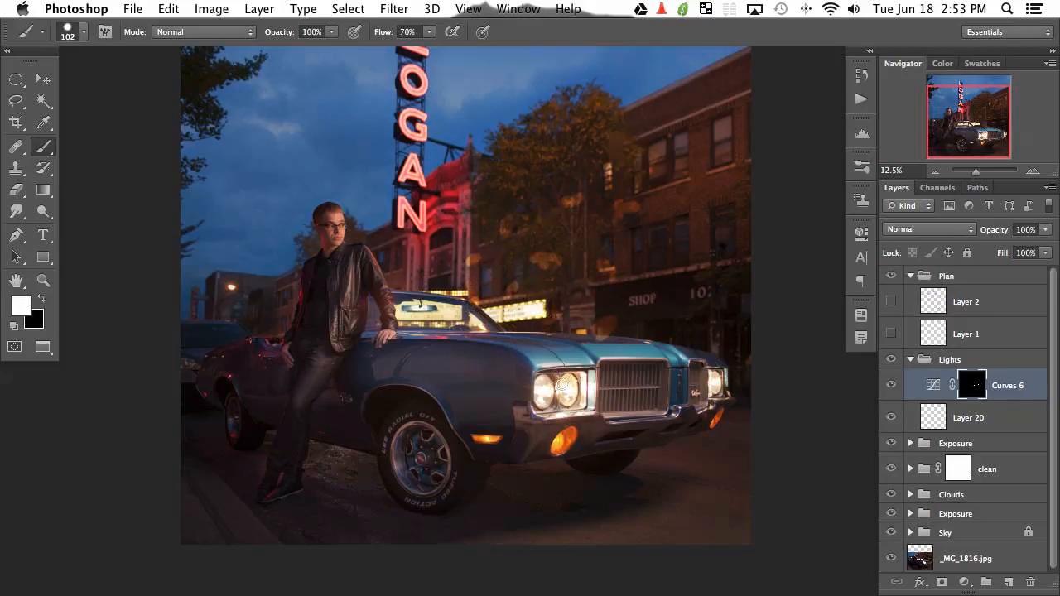
drag(562, 383, 518, 358)
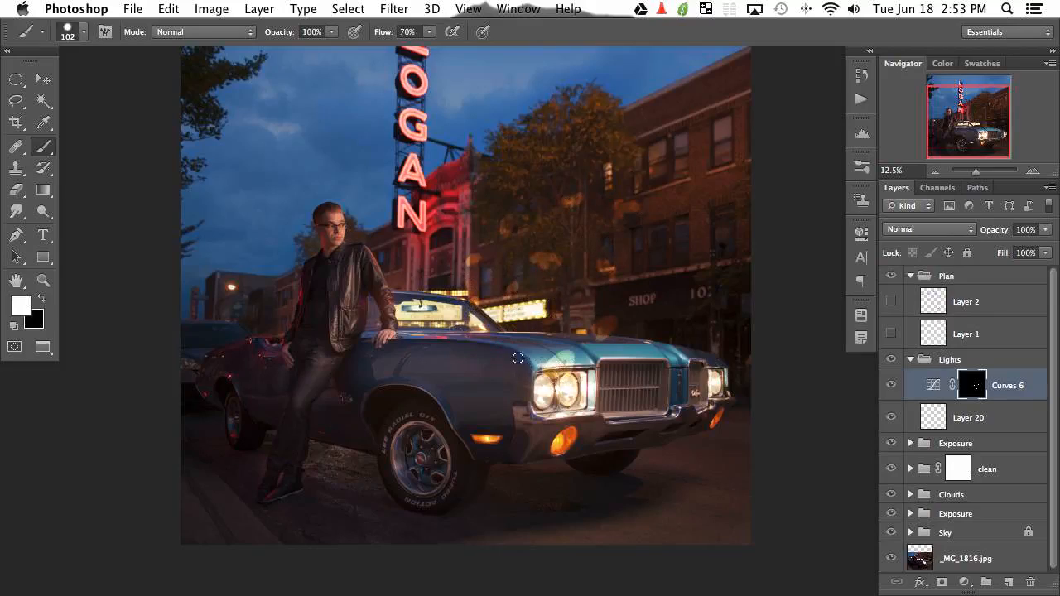
Raise the Lights Curves adjustment's RGB curve further, at input 76 to output 175.
double_click(933, 384)
mouse_move(708, 375)
mouse_down()
mouse_move(669, 374)
mouse_move(699, 367)
mouse_up()
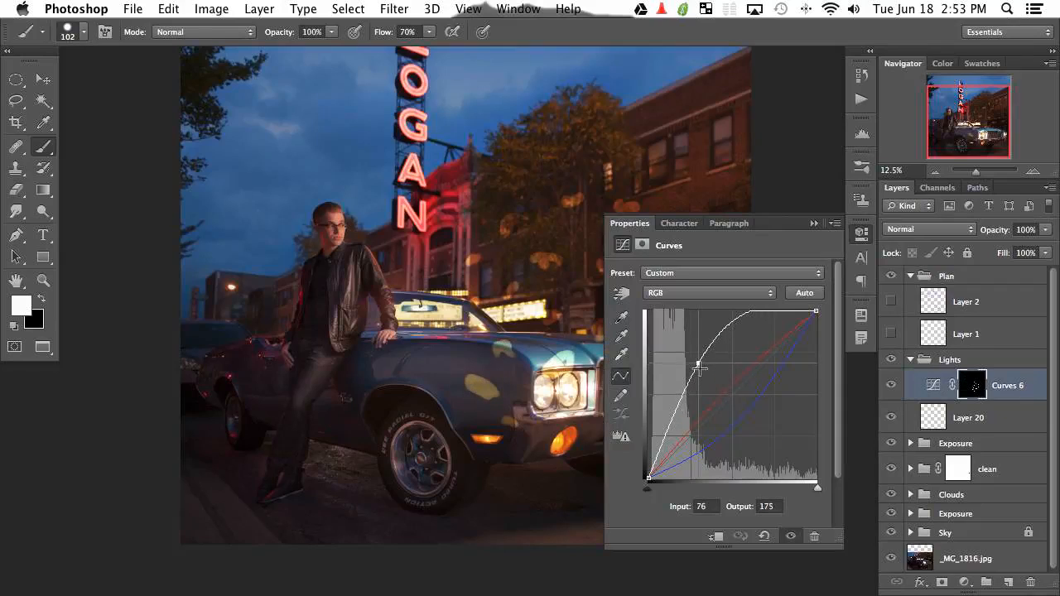
click(863, 233)
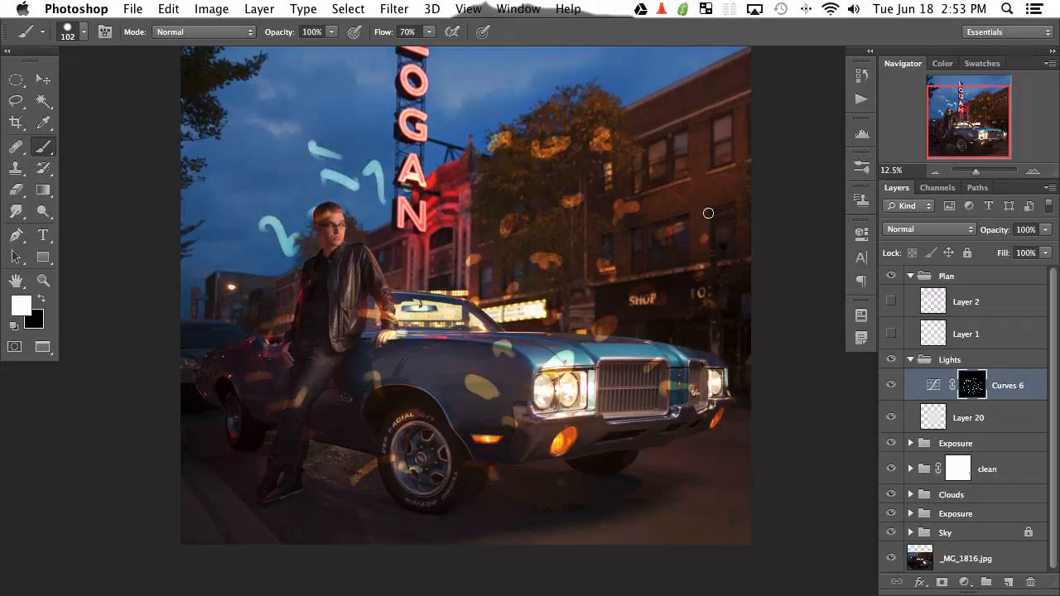
Paint white strokes on the Curves mask across the sky, the car's hood and grille, and the brick building's windows.
drag(480, 102, 510, 90)
mouse_move(391, 125)
mouse_down()
mouse_move(282, 121)
mouse_move(250, 135)
mouse_move(261, 158)
mouse_up()
drag(252, 208, 213, 204)
drag(237, 251, 189, 244)
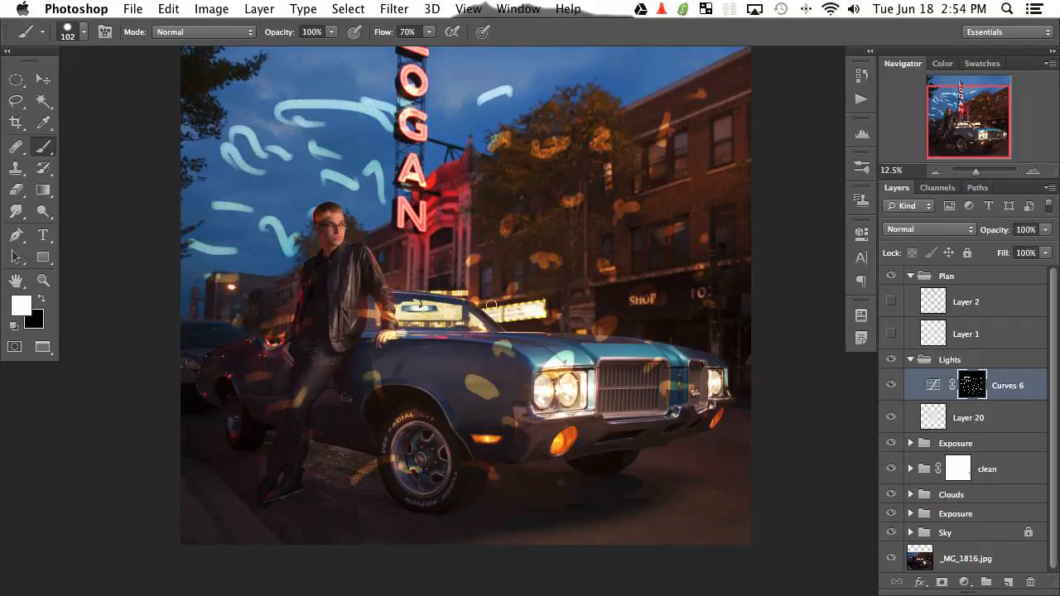
mouse_move(582, 321)
mouse_down()
mouse_move(622, 325)
mouse_move(609, 352)
mouse_move(631, 364)
mouse_up()
drag(681, 235, 664, 235)
drag(655, 199, 639, 202)
drag(650, 170, 681, 142)
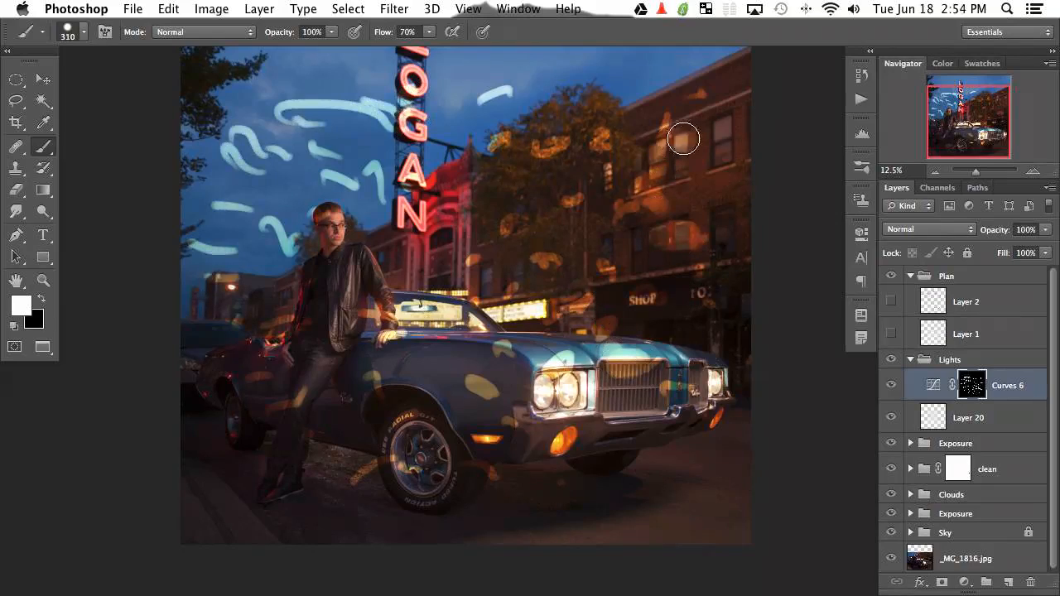
Dab larger white spots on the Curves mask with a 310 px brush above the treetop and across the street in front of the car.
drag(589, 98, 597, 69)
click(613, 56)
click(654, 481)
click(666, 431)
click(701, 460)
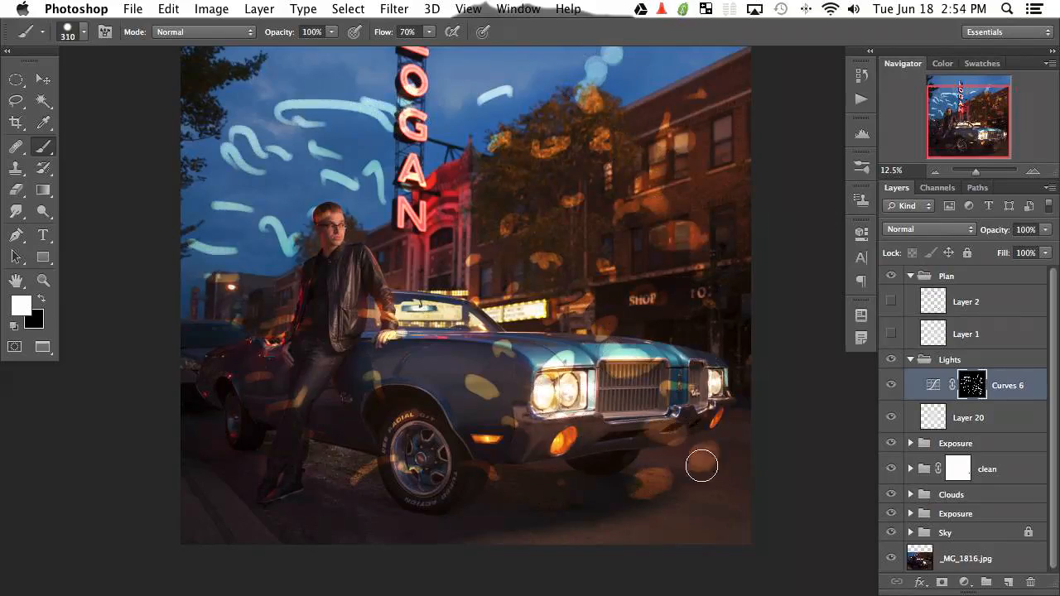
click(722, 494)
click(525, 516)
Paint white on the Curves mask over the windshield, theater front and lower tree, and check the mask on its own.
mouse_move(506, 342)
mouse_down()
mouse_move(545, 325)
mouse_move(515, 310)
mouse_up()
mouse_move(409, 275)
mouse_down()
mouse_move(477, 302)
mouse_move(422, 269)
mouse_up()
mouse_move(492, 320)
mouse_down()
mouse_move(488, 348)
mouse_move(483, 268)
mouse_move(426, 318)
mouse_up()
drag(452, 251, 377, 257)
drag(509, 300, 534, 263)
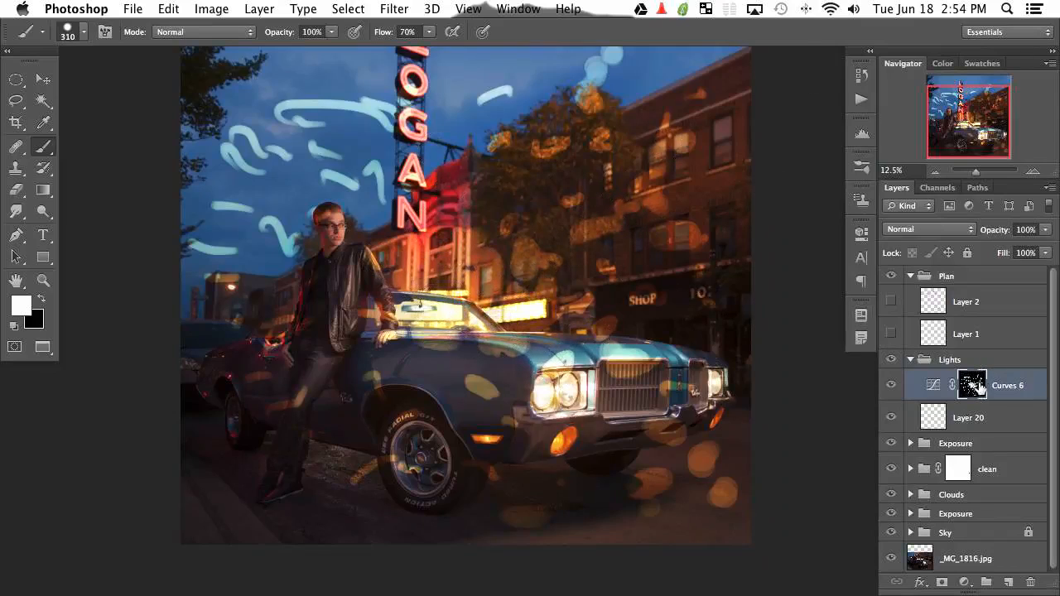
alt+click(978, 388)
alt+click(970, 388)
Apply a Radial Blur to the Curves mask with amount 100, Zoom method and Good quality, shifting the blur center slightly.
drag(662, 265, 586, 362)
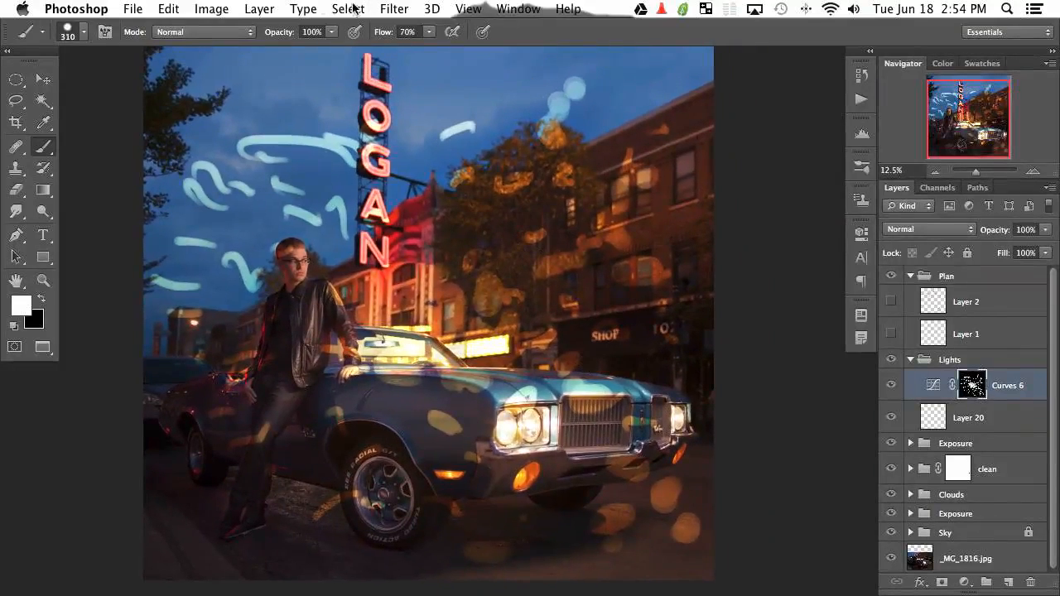
click(377, 10)
mouse_move(437, 207)
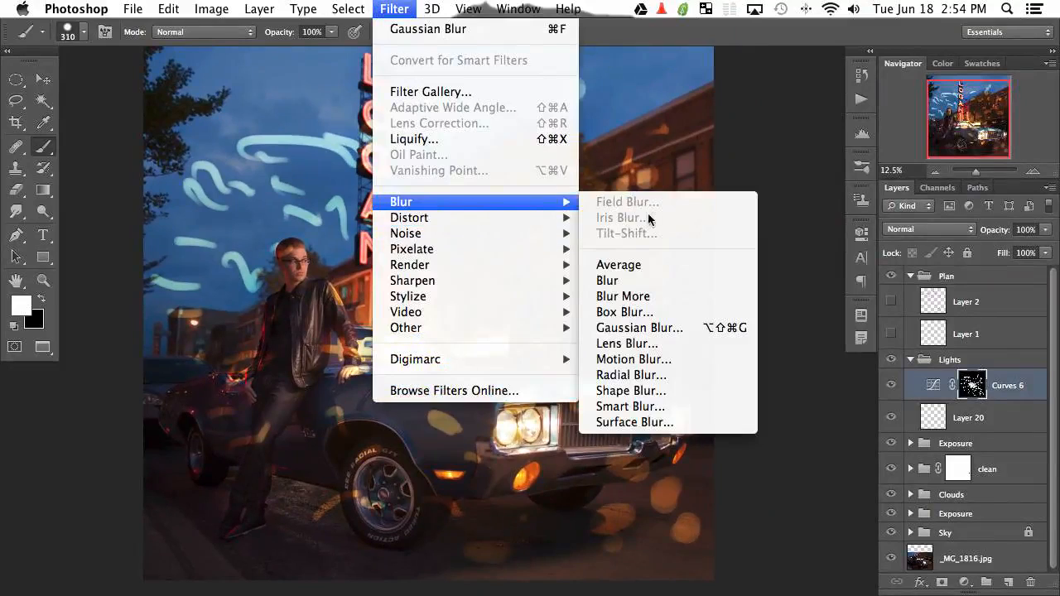
click(654, 377)
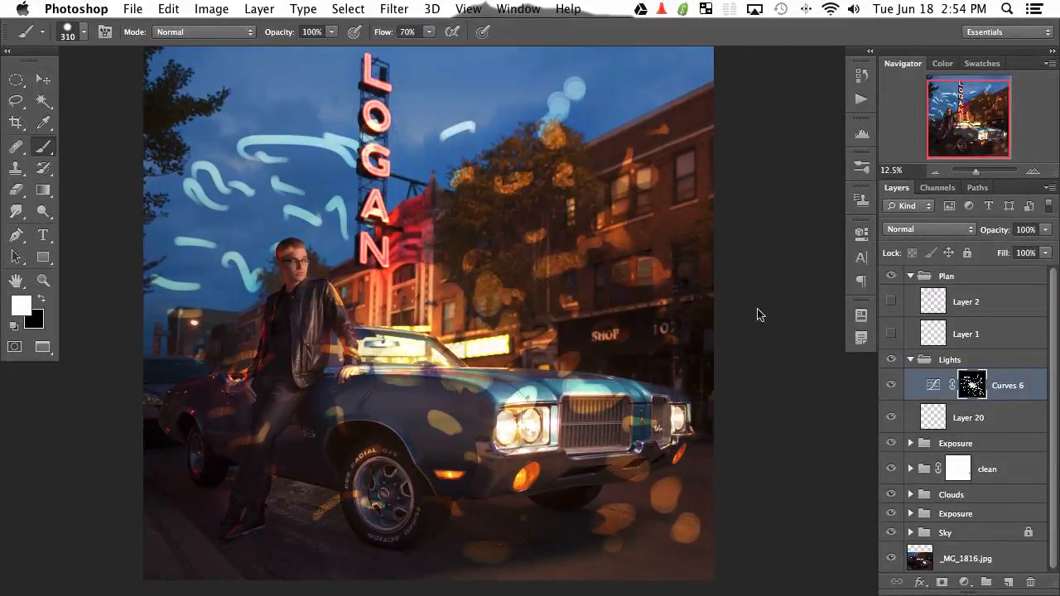
drag(916, 373, 357, 175)
click(238, 282)
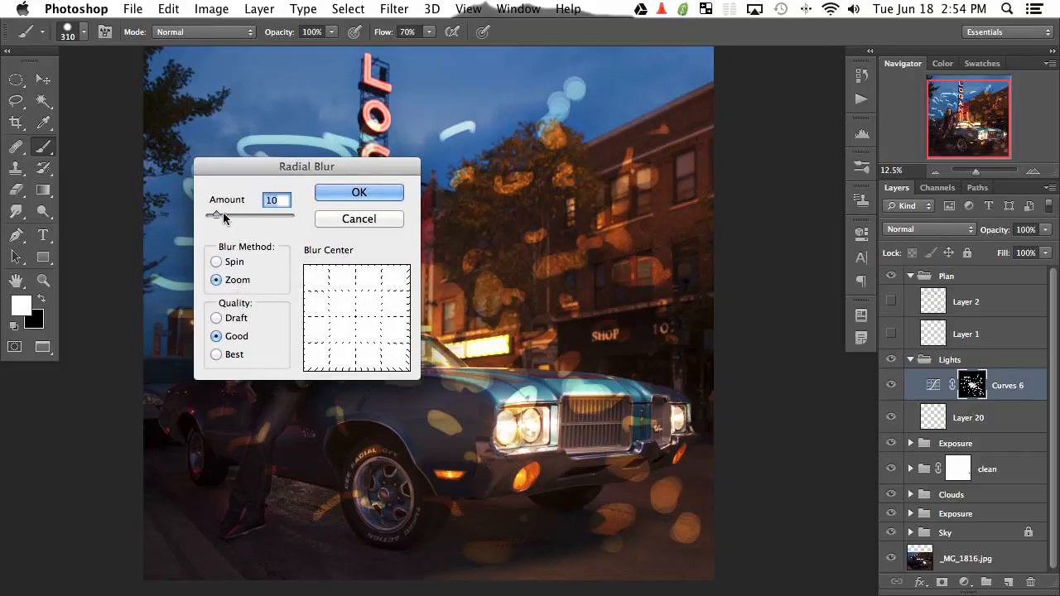
drag(216, 214, 296, 219)
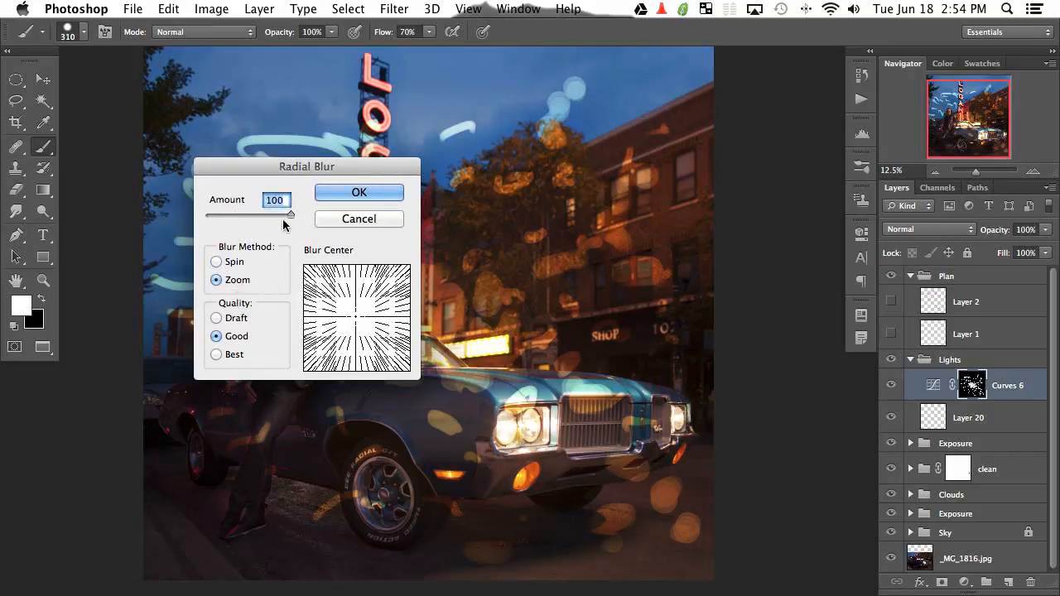
drag(356, 318, 364, 321)
click(358, 192)
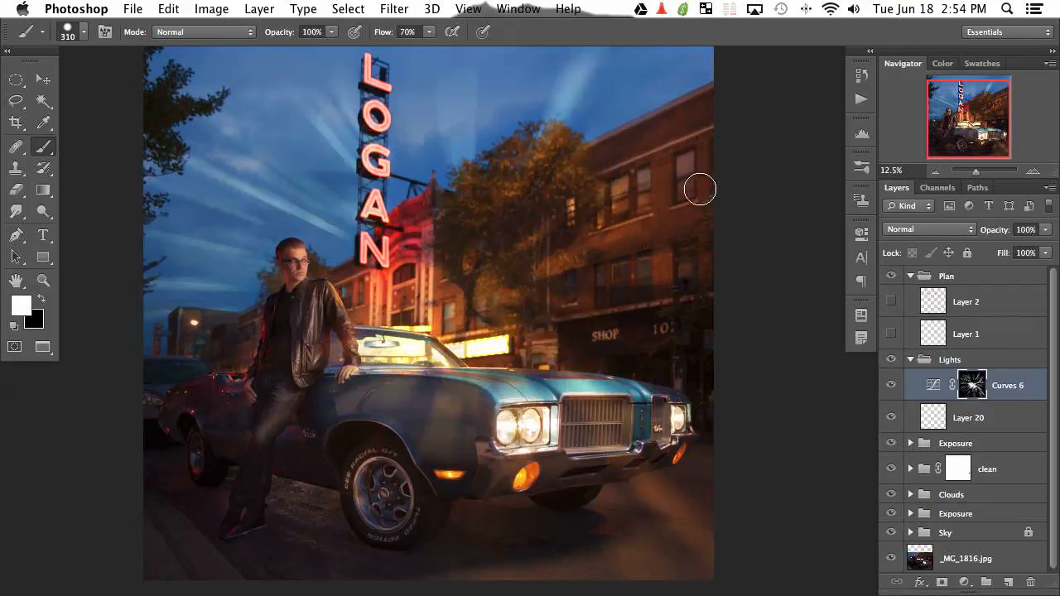
Dab white on the mask over the car, jacket and sky with a 150 px brush, and reapply the Radial Blur.
key(bracketleft)
key(bracketleft)
key(bracketleft)
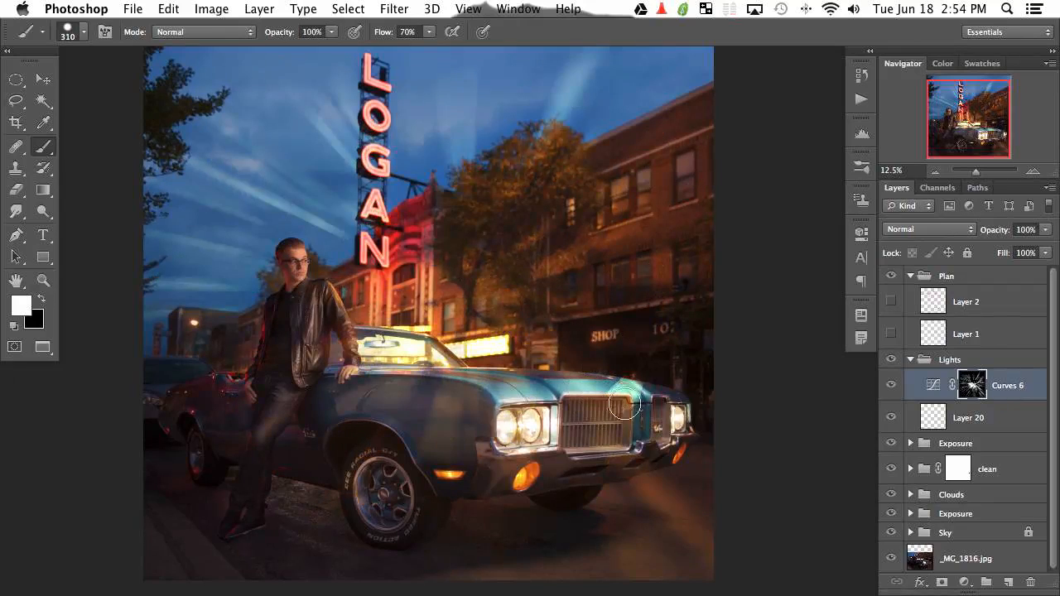
drag(522, 387, 397, 393)
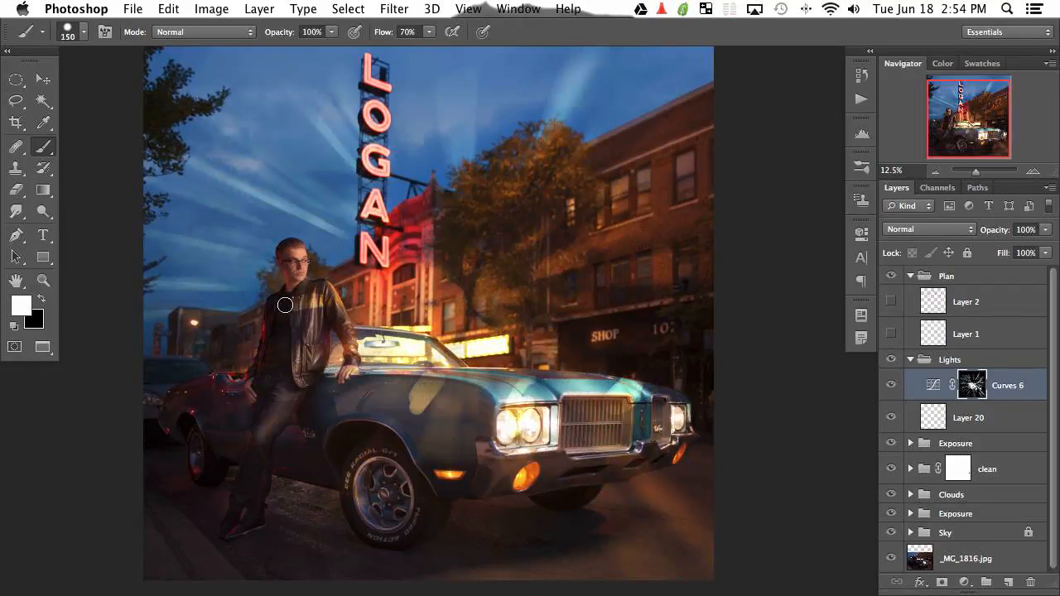
drag(298, 209, 240, 209)
drag(270, 168, 241, 152)
drag(207, 302, 204, 307)
drag(184, 308, 152, 293)
drag(191, 280, 187, 285)
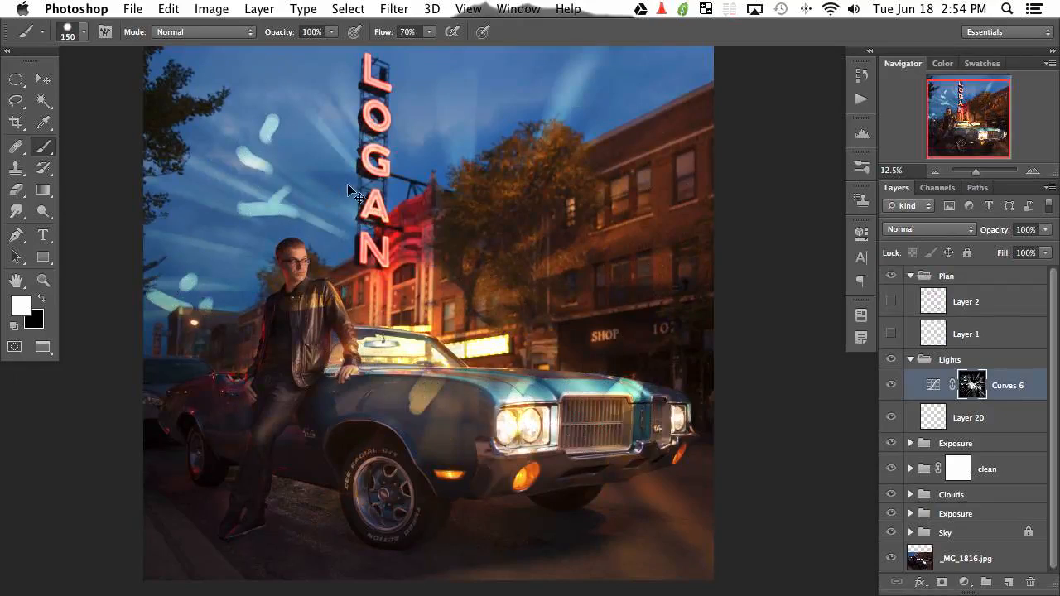
key(super+f)
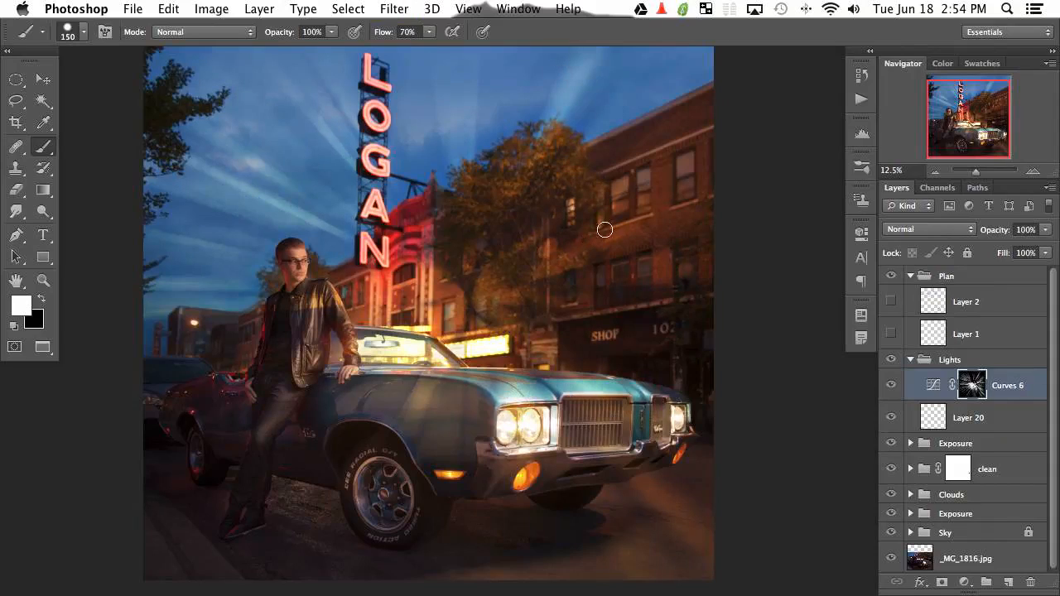
Dab white on the mask over the building, tree, sky above it, car front and the street below the bumper.
drag(605, 229, 575, 212)
drag(545, 147, 531, 155)
drag(510, 83, 495, 92)
drag(633, 238, 590, 253)
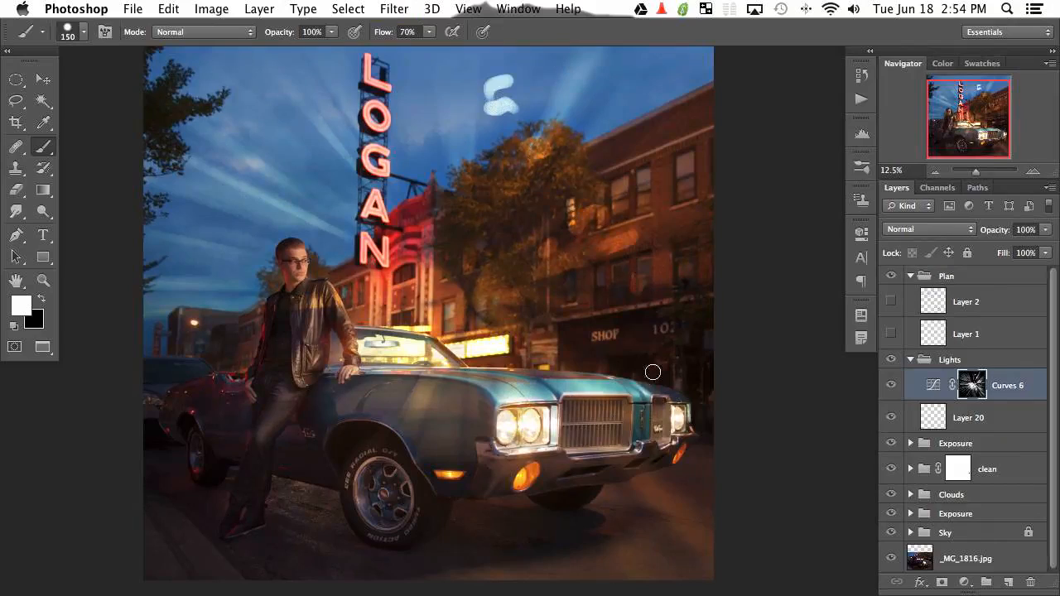
mouse_move(653, 372)
mouse_down()
mouse_move(627, 427)
mouse_move(587, 447)
mouse_move(597, 518)
mouse_move(489, 498)
mouse_move(501, 379)
mouse_up()
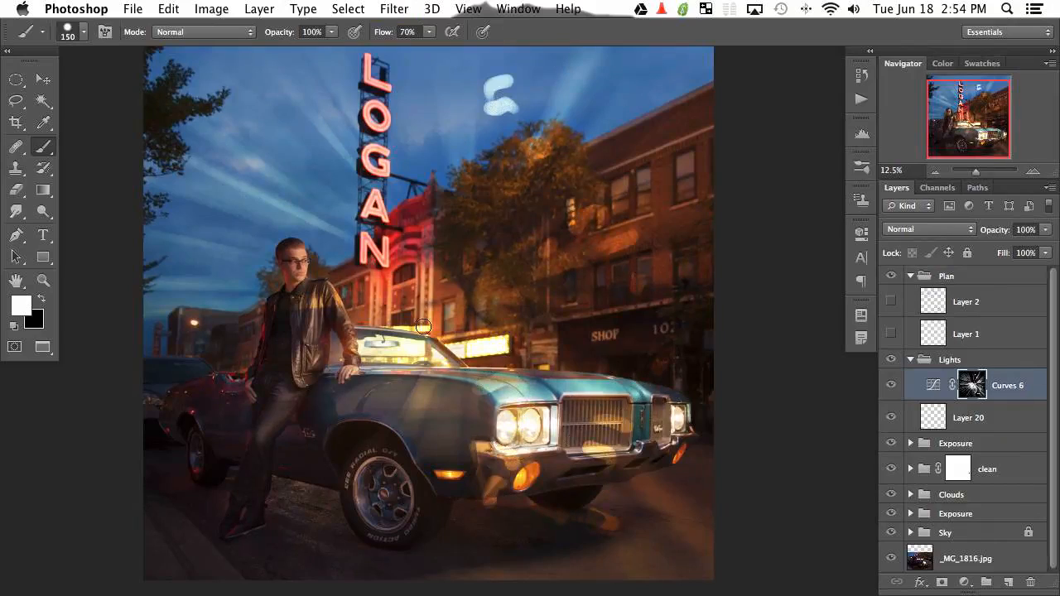
Dab white on the mask around the neon sign, car side, subject's legs and storefront, and reapply the Radial Blur.
mouse_move(375, 256)
mouse_down()
mouse_move(364, 196)
mouse_move(406, 225)
mouse_up()
drag(344, 402, 330, 424)
click(312, 489)
drag(264, 435, 233, 411)
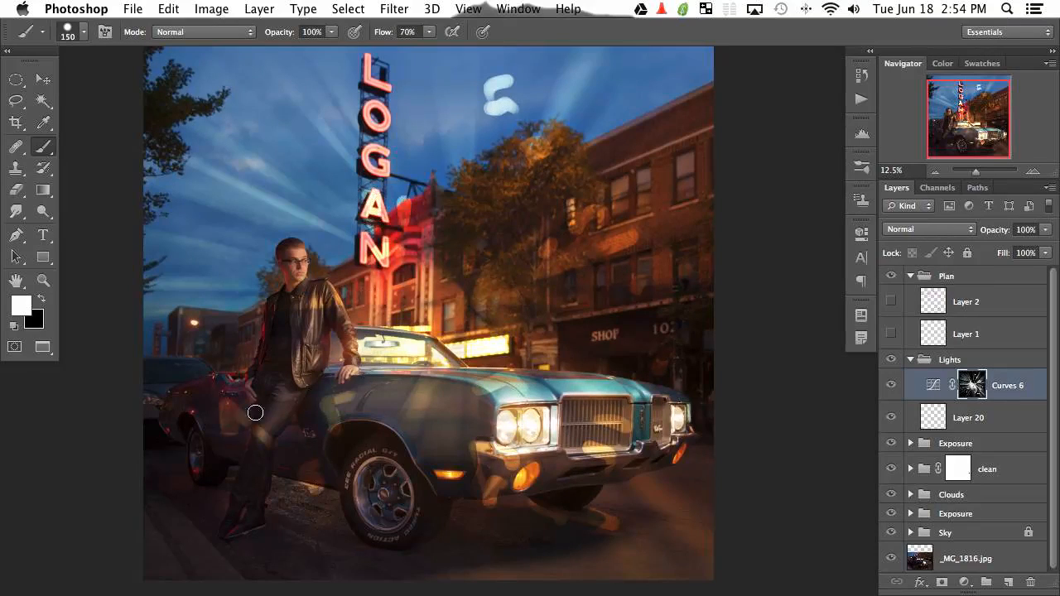
drag(606, 381, 568, 366)
drag(633, 300, 647, 310)
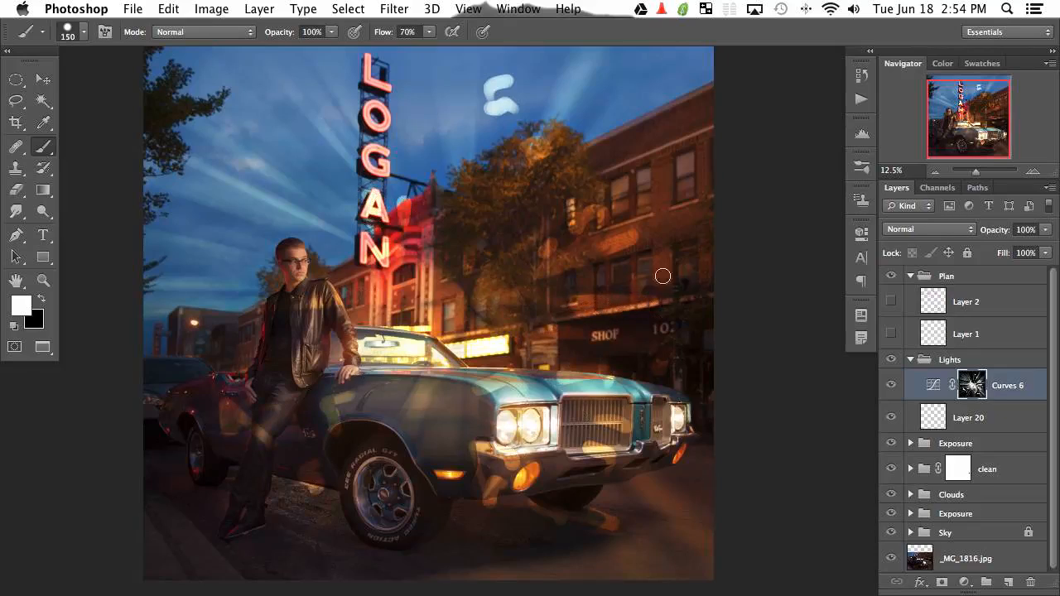
key(super+f)
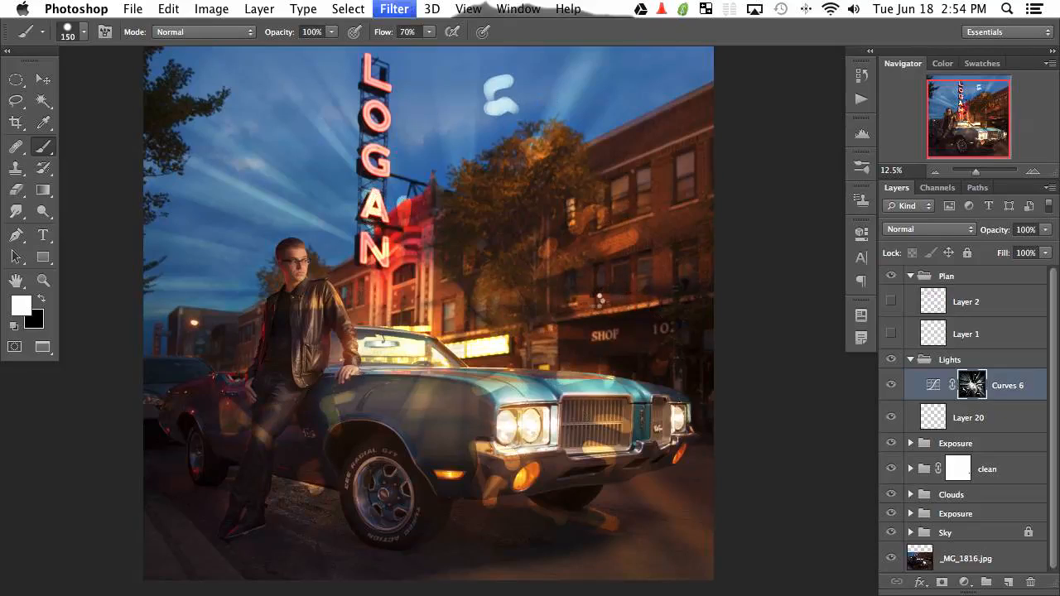
drag(583, 303, 589, 301)
Paint black and white touches on the mask with a 100 px brush around the tree, car front and street, and reapply the Radial Blur.
key(x)
key(p)
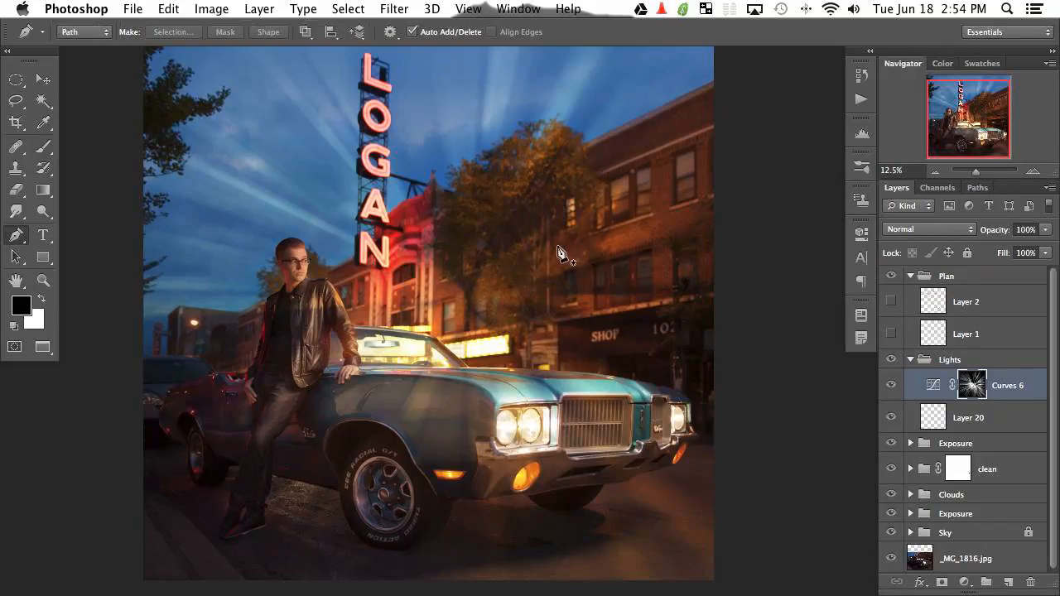
key(b)
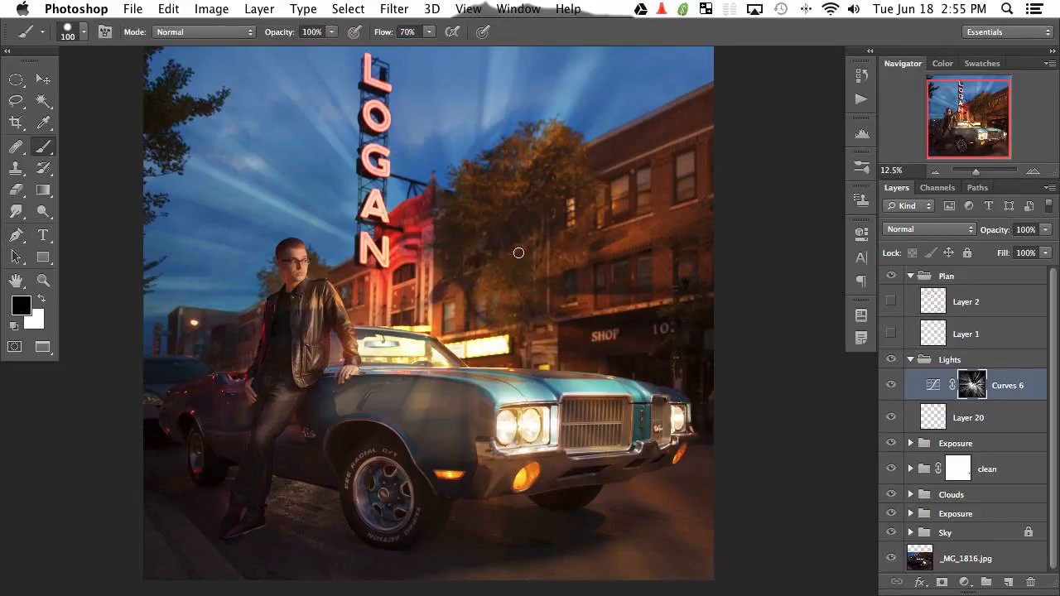
mouse_move(508, 356)
mouse_down()
mouse_move(577, 436)
mouse_move(493, 414)
mouse_up()
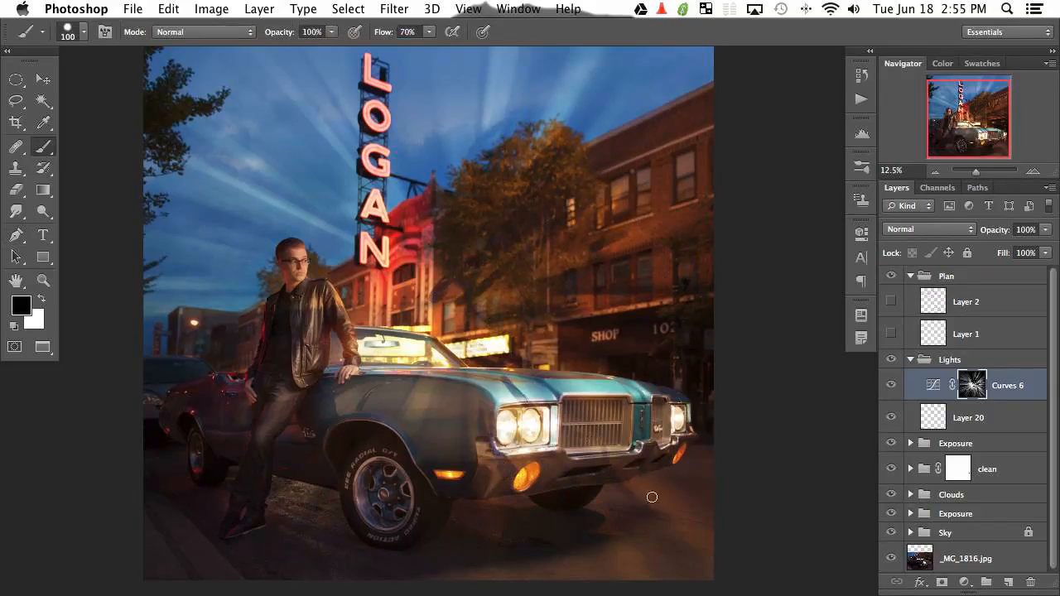
key(x)
mouse_move(468, 310)
mouse_down()
mouse_move(484, 281)
mouse_move(506, 311)
mouse_up()
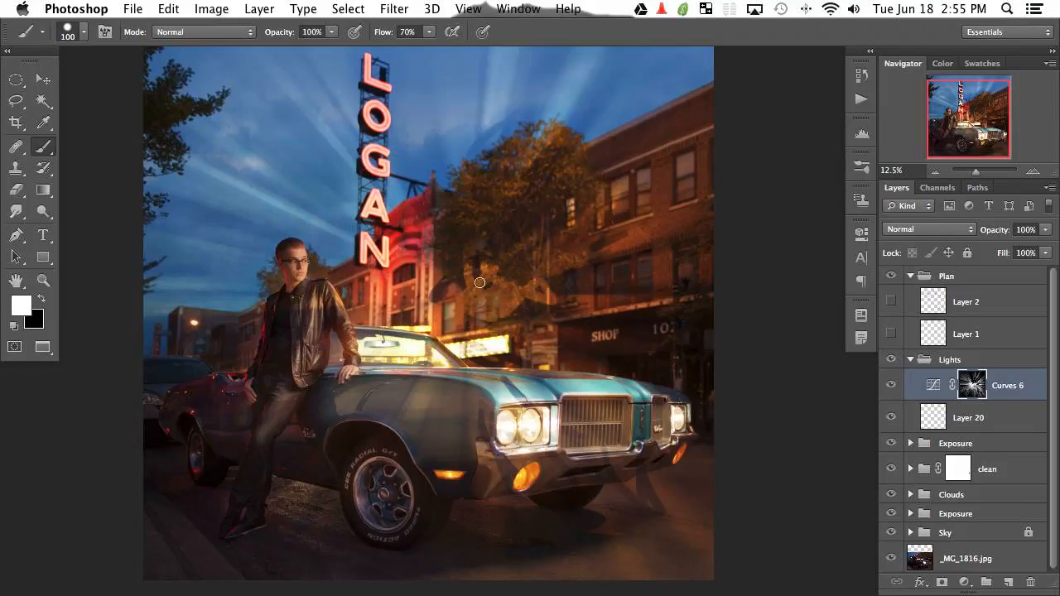
key(super+f)
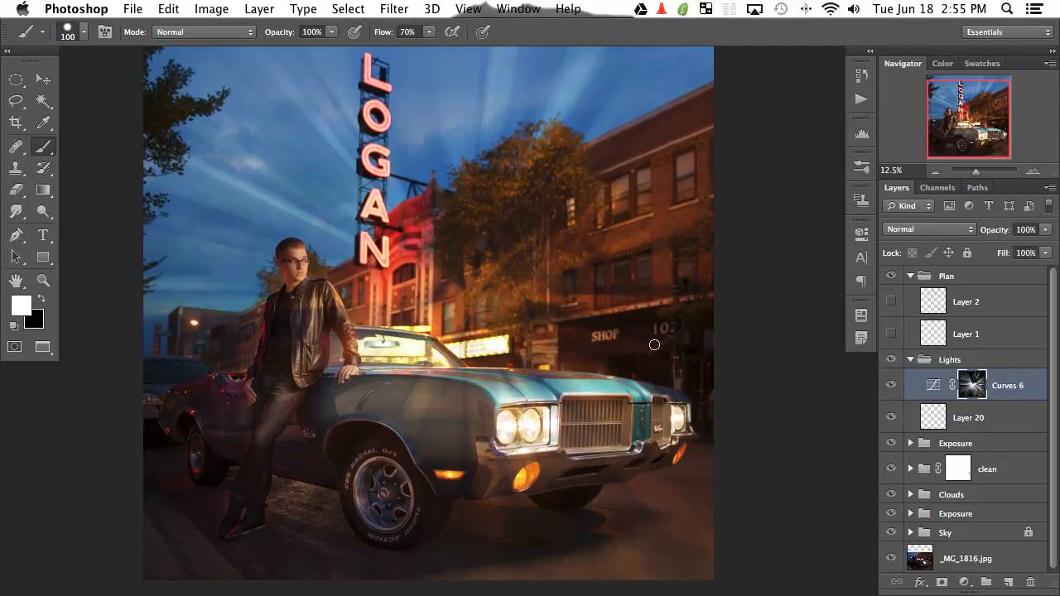
Try shifting the light-ray mask so that the rays radiate from behind the LOGAN sign.
key(v)
mouse_move(675, 392)
mouse_down()
mouse_move(530, 484)
mouse_move(402, 393)
mouse_move(531, 196)
mouse_move(536, 137)
mouse_move(548, 442)
mouse_move(359, 362)
mouse_move(438, 490)
mouse_move(639, 509)
mouse_move(584, 419)
mouse_move(530, 412)
mouse_move(452, 455)
mouse_up()
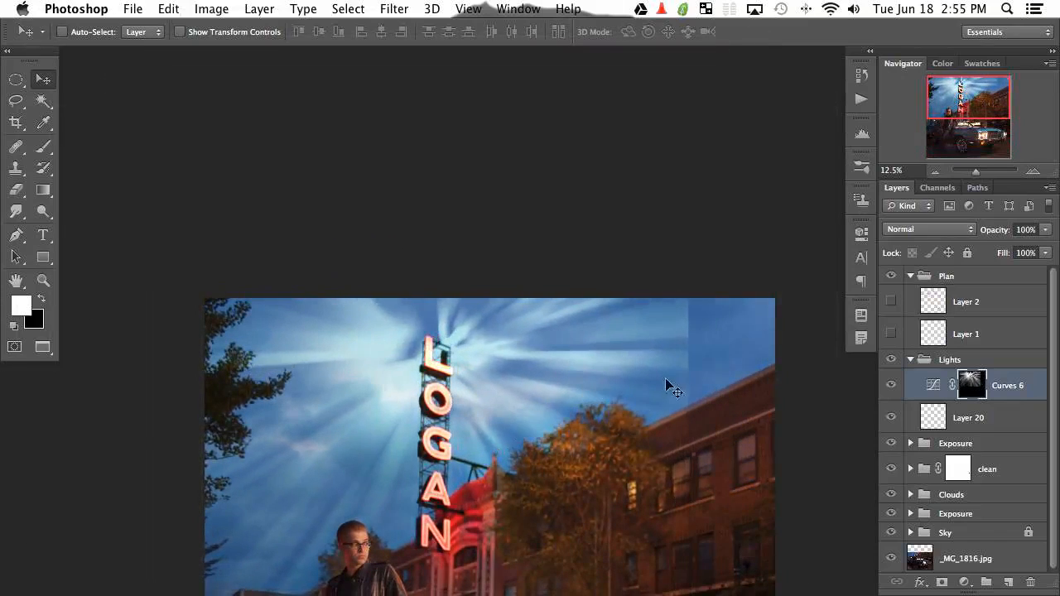
drag(579, 555, 533, 142)
drag(411, 188, 500, 381)
drag(434, 249, 451, 328)
key(ctrl+minus)
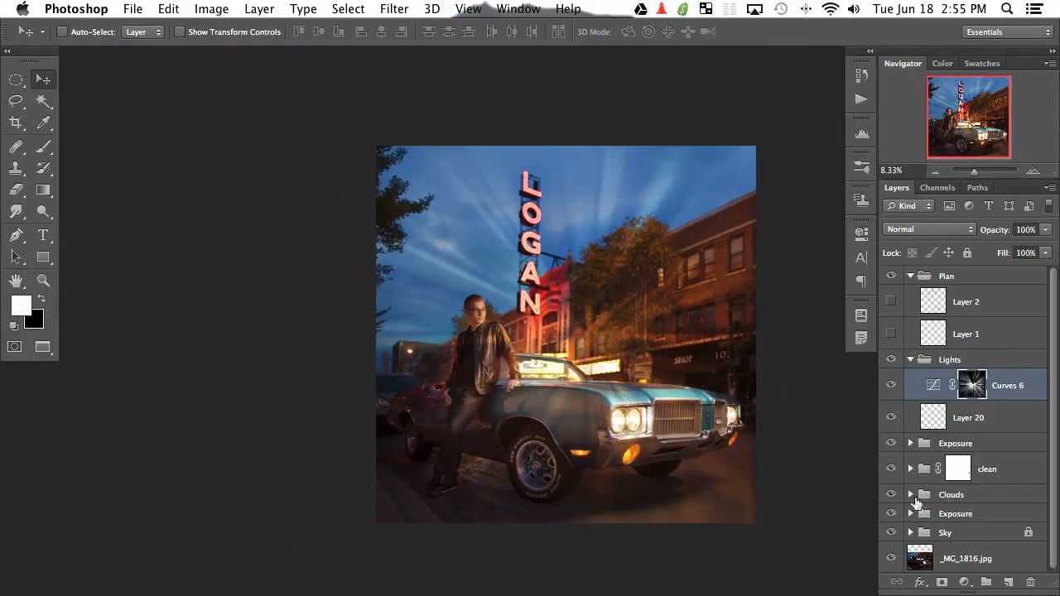
Move the light-ray mask so that the rays radiate from the front of the car.
drag(916, 502, 547, 368)
key(Return)
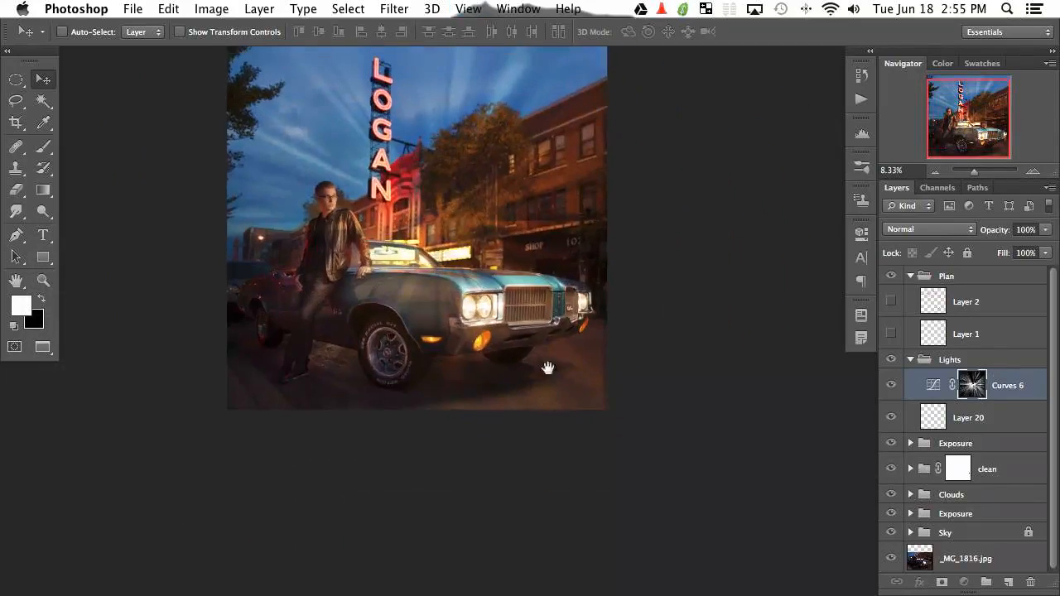
drag(491, 330, 552, 390)
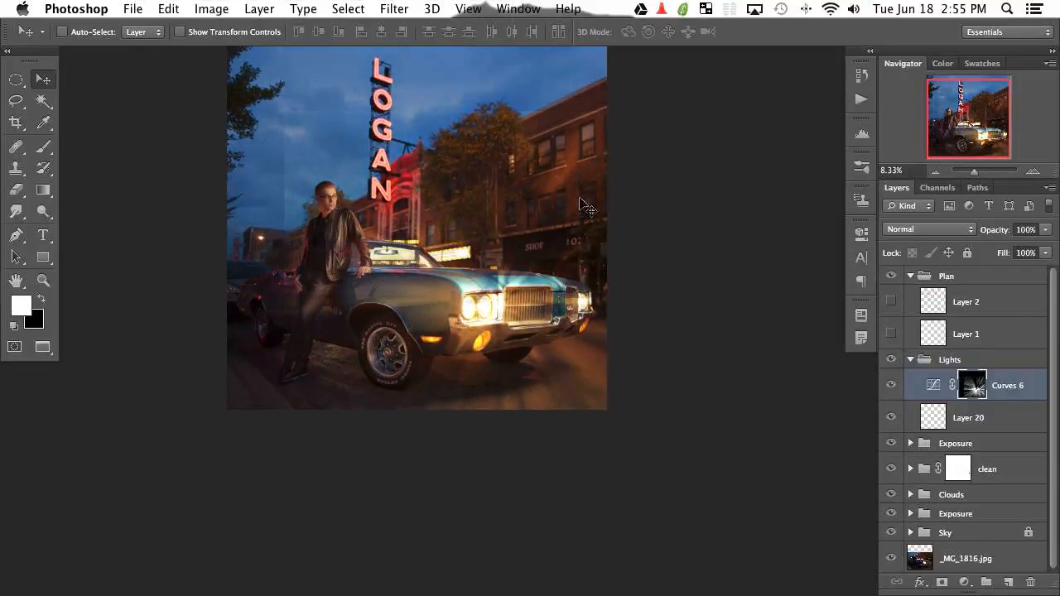
Transform the light-ray mask to 205.88% width and flatten its height, aligning the rays with the car's near headlights.
key(ctrl+t)
drag(665, 301, 865, 300)
drag(473, 109, 473, 248)
drag(668, 293, 615, 322)
scroll(563, 314, right, 5)
scroll(563, 315, down, 1)
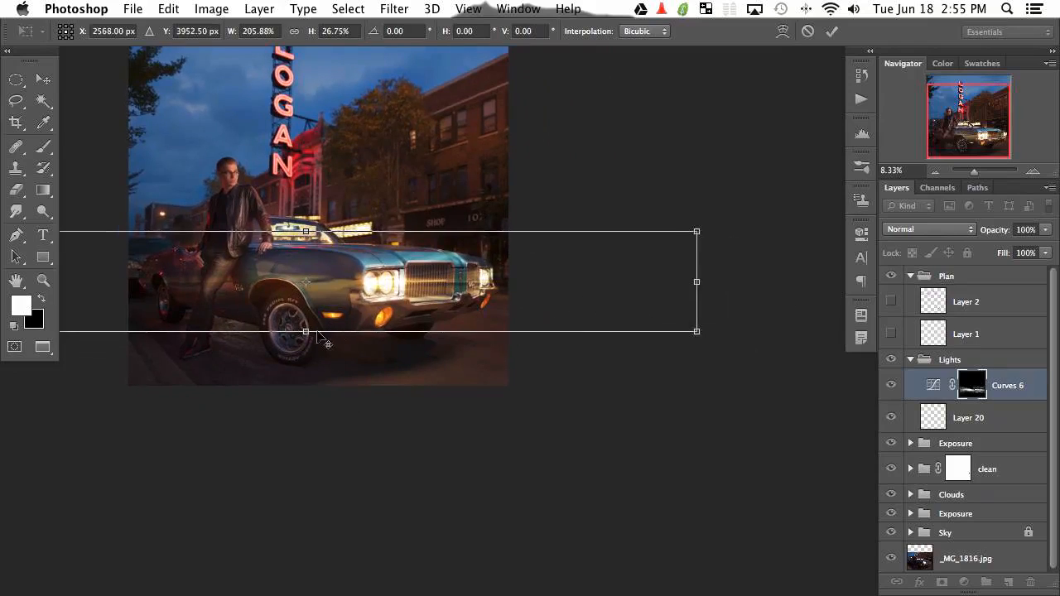
drag(318, 332, 308, 388)
drag(433, 339, 451, 341)
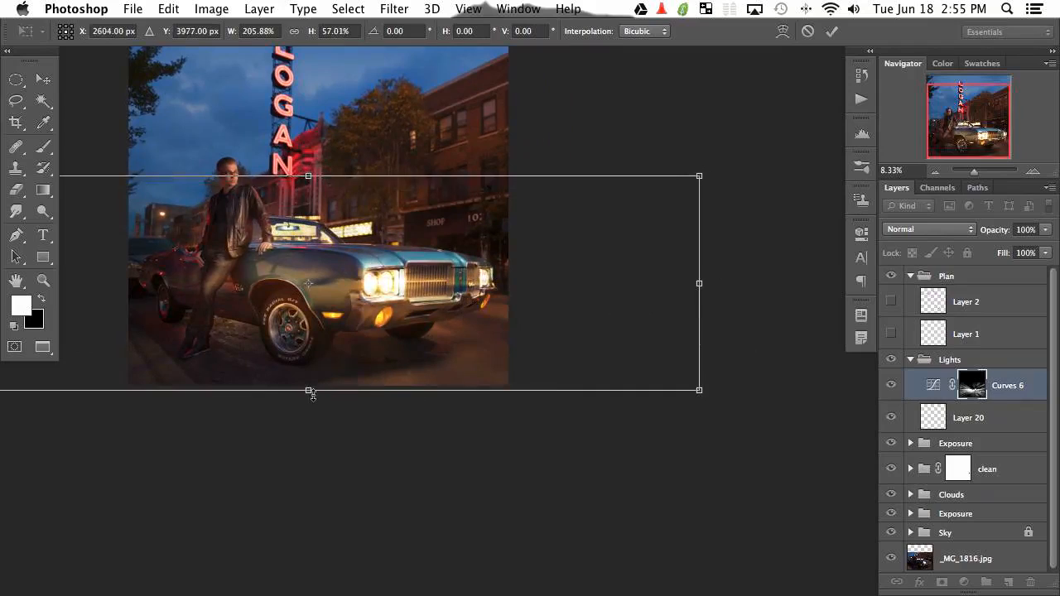
drag(312, 395, 307, 373)
key(Return)
drag(394, 333, 490, 371)
Paint black on the mask with a large soft brush, up to 3388 px, leaving rays only around the headlights.
key(b)
mouse_move(324, 315)
mouse_down()
mouse_move(358, 316)
mouse_move(374, 290)
mouse_up()
key(x)
drag(320, 362, 284, 264)
right_click(345, 409)
drag(322, 314, 296, 164)
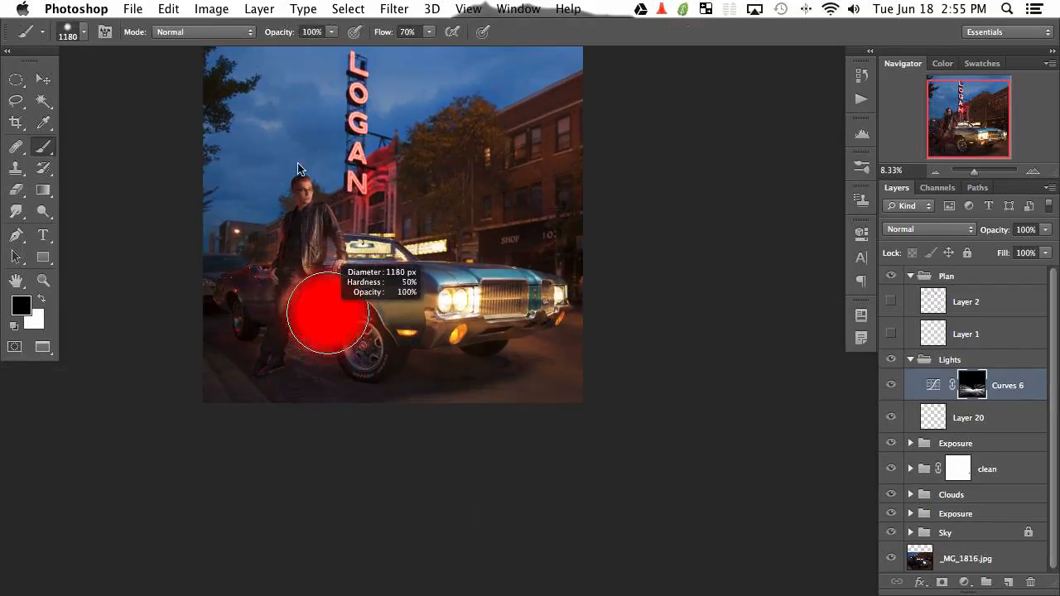
mouse_move(354, 246)
mouse_down()
mouse_move(367, 355)
mouse_move(397, 240)
mouse_move(409, 367)
mouse_move(381, 341)
mouse_up()
drag(248, 324, 249, 331)
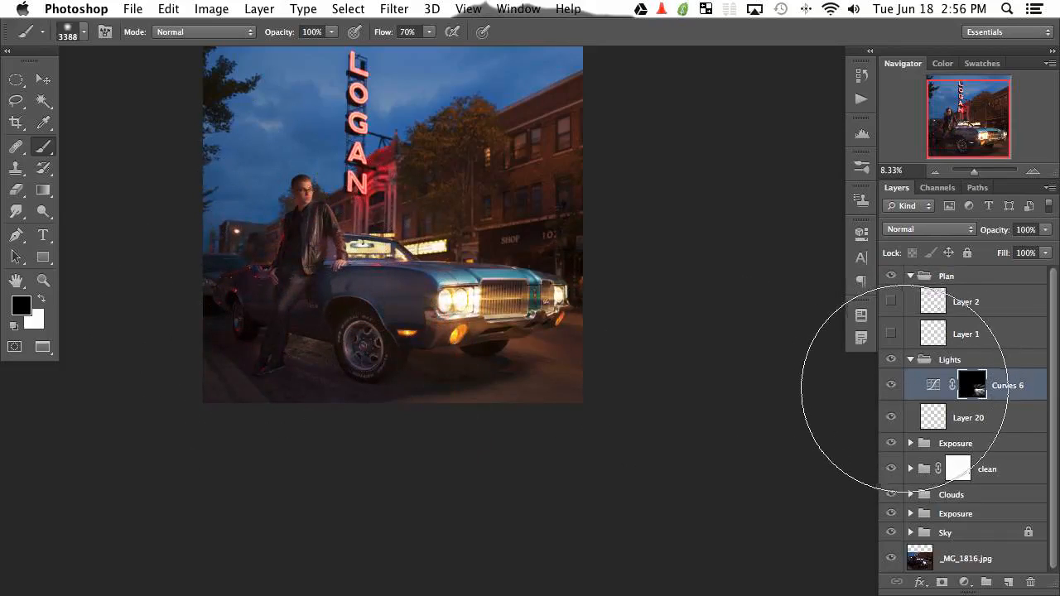
Compare the whole composite with and without the Curves 6 light rays.
click(892, 386)
click(892, 386)
click(892, 386)
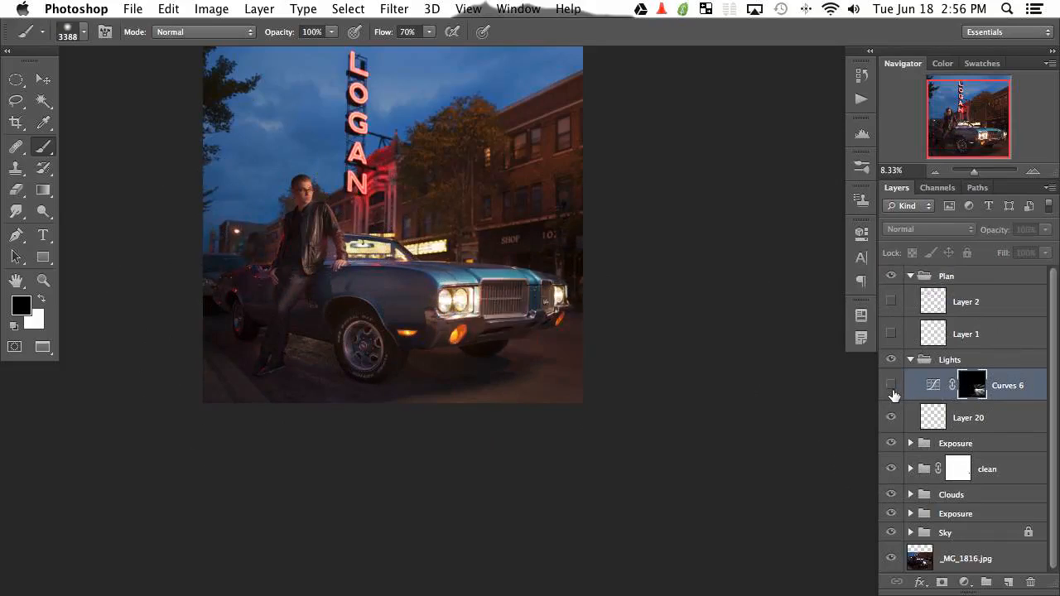
click(892, 386)
click(892, 386)
click(892, 386)
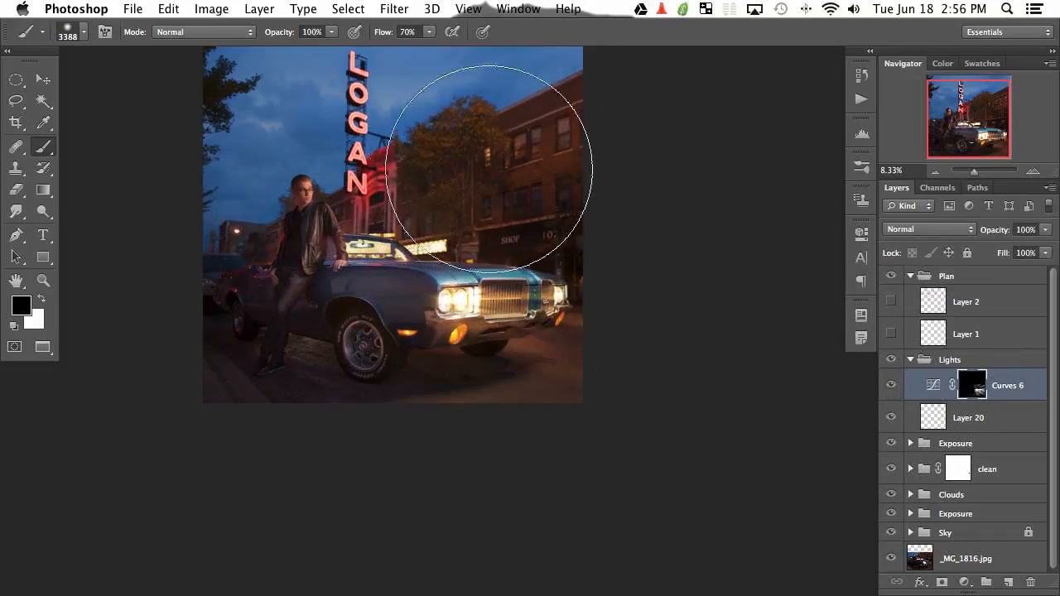
click(891, 385)
click(891, 385)
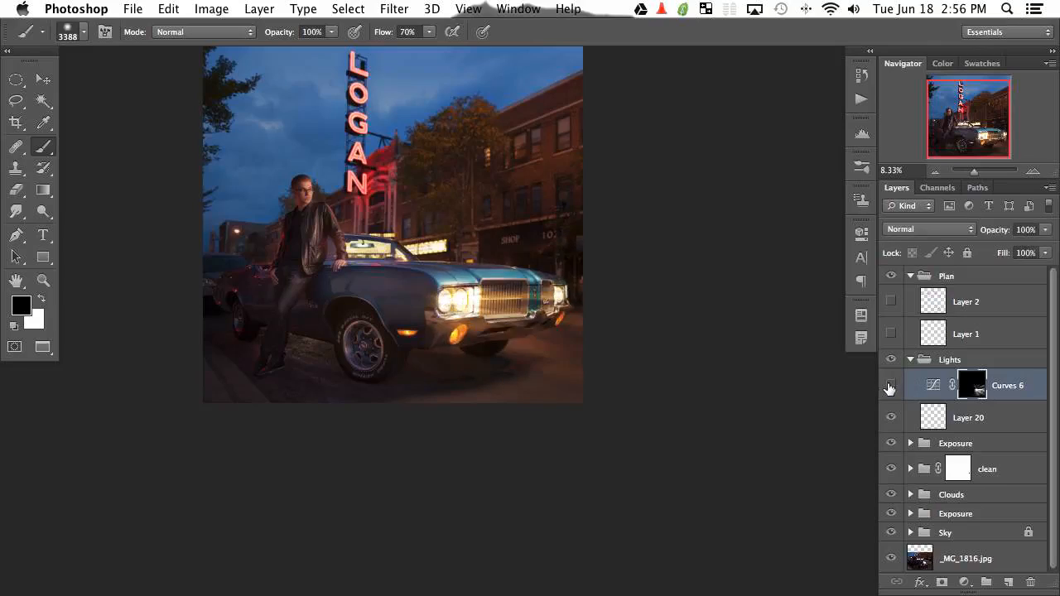
click(891, 385)
click(891, 385)
click(891, 385)
click(891, 385)
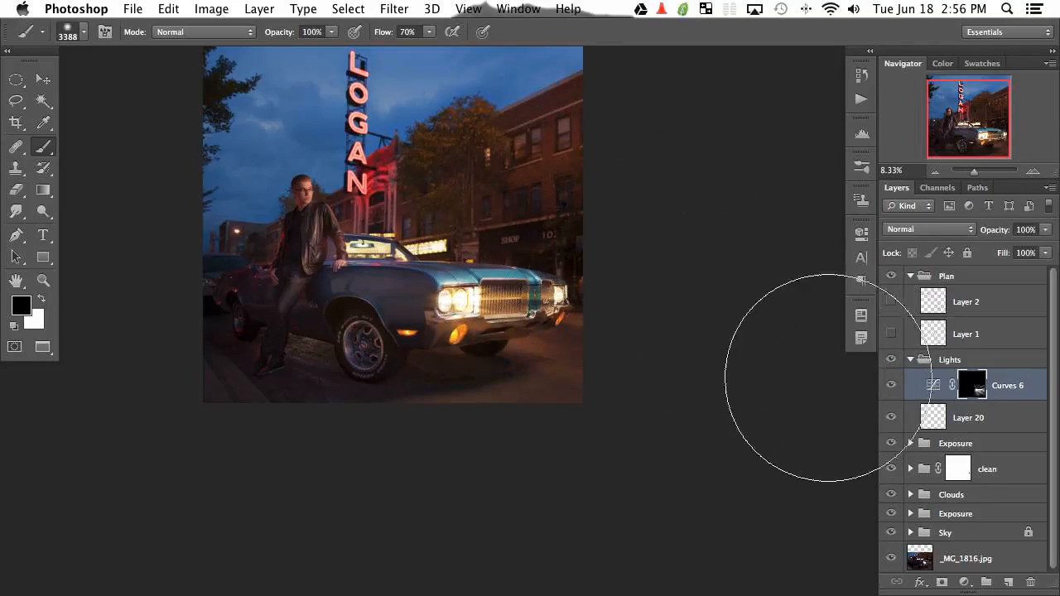
click(892, 386)
click(892, 386)
click(892, 386)
click(892, 386)
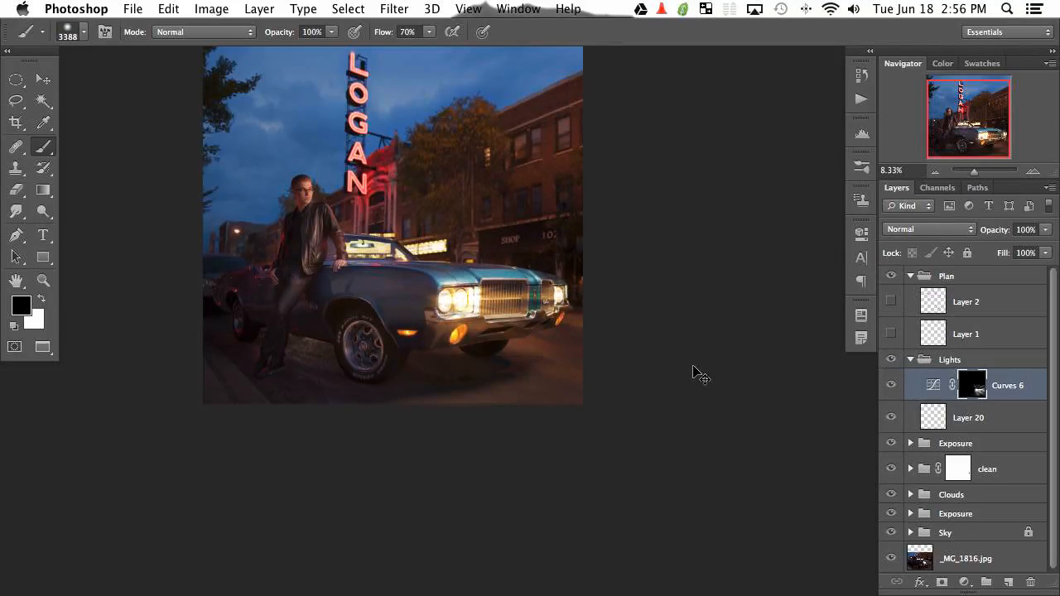
Examine the headlights, grille and street at 25% zoom with Curves 6 shown and hidden.
key(super+plus)
key(super+plus)
key(super+plus)
drag(277, 418, 327, 425)
click(891, 385)
click(892, 387)
click(893, 386)
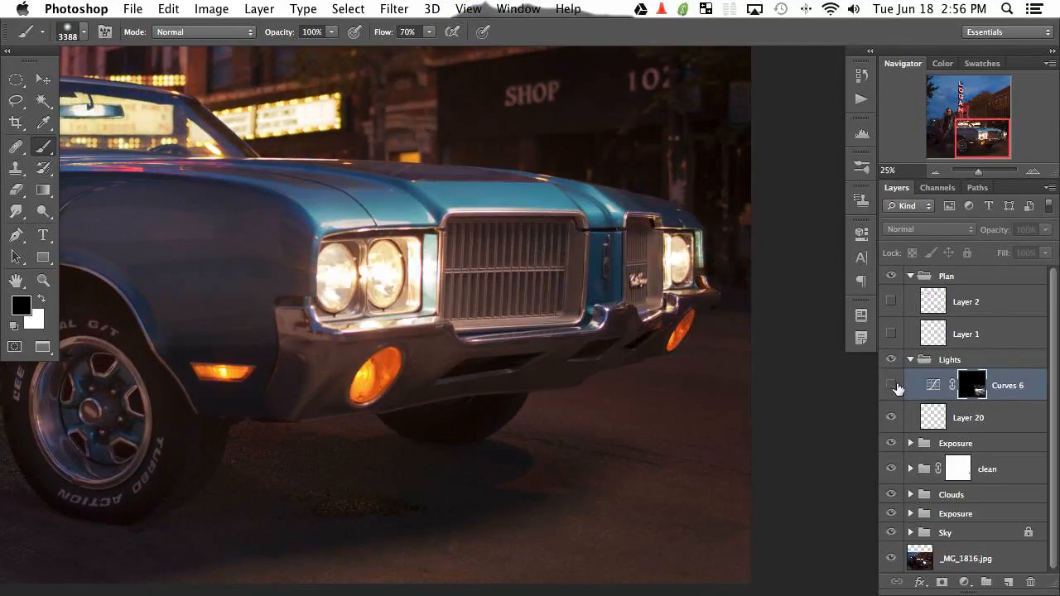
click(892, 386)
mouse_move(556, 275)
mouse_down()
mouse_move(521, 276)
mouse_move(463, 249)
mouse_up()
drag(508, 301, 456, 303)
click(890, 386)
click(890, 386)
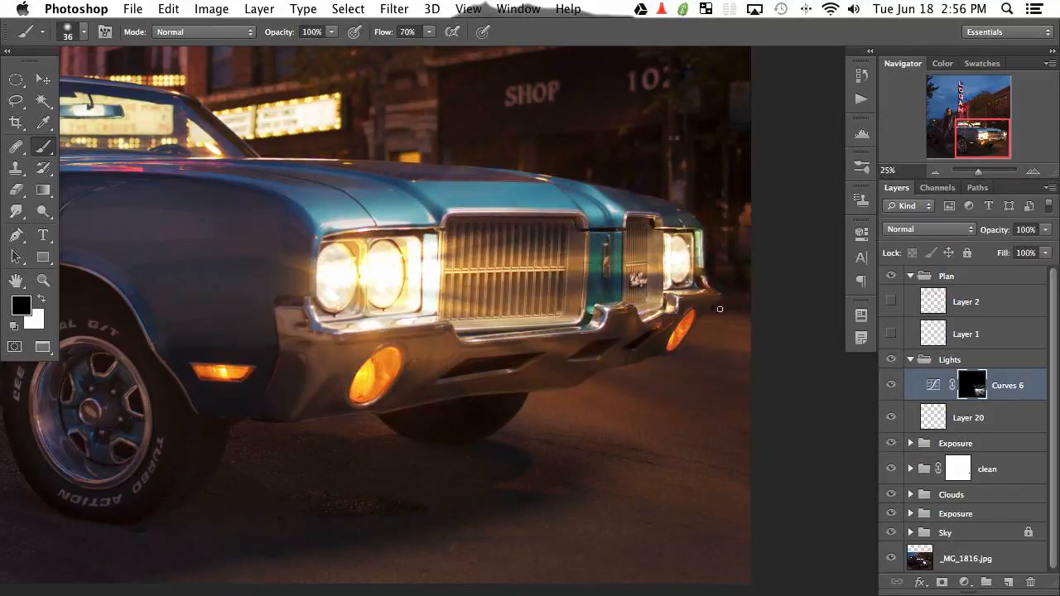
Try intensifying the headlight rays with a duplicate of the Curves 6 layer.
key(super+j)
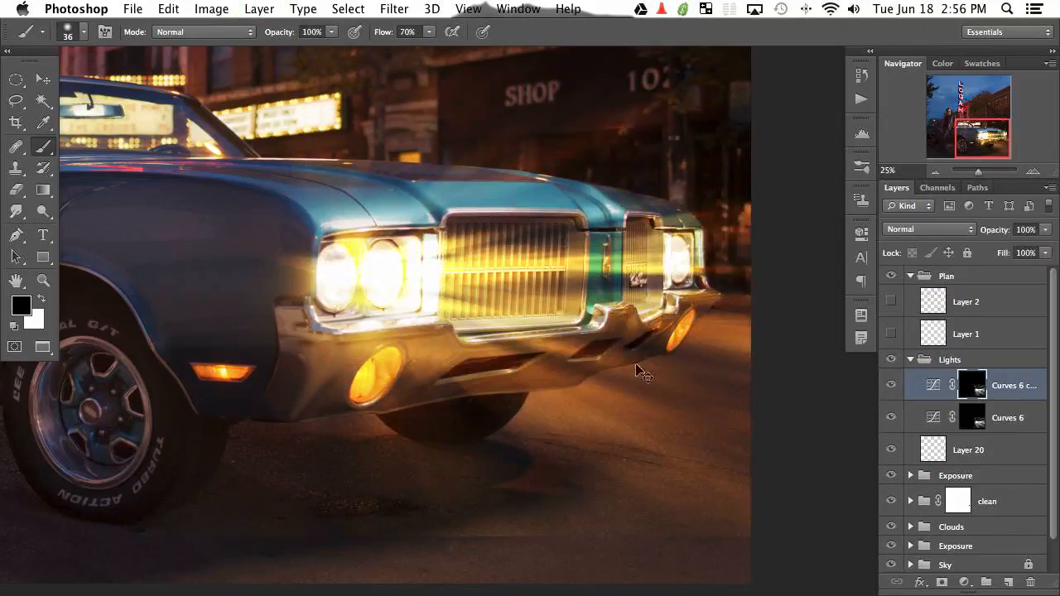
click(890, 386)
key(BackSpace)
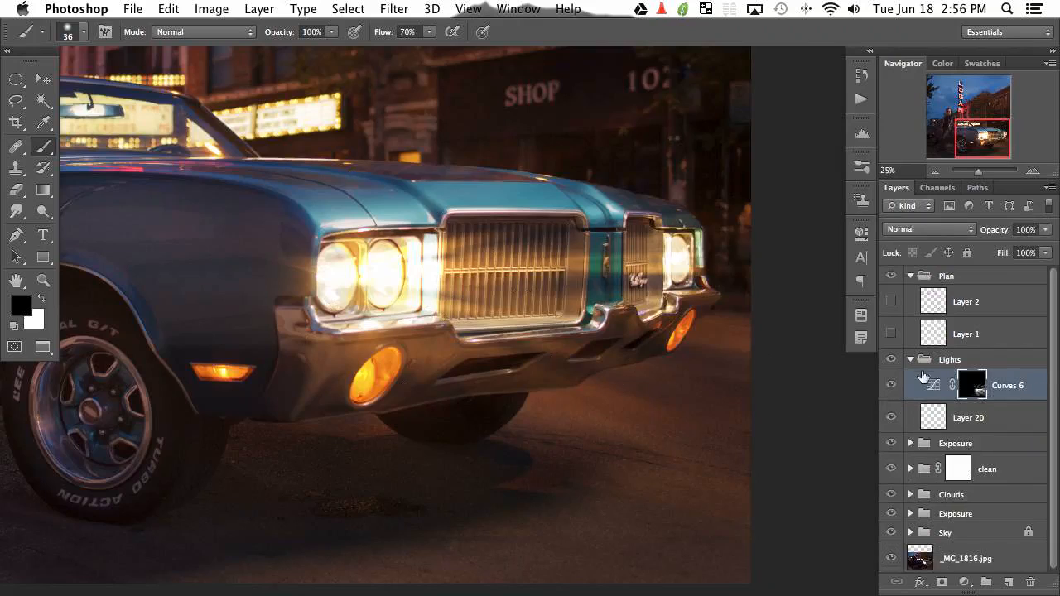
Paint black along the lower edge of the Curves 6 mask with 492 and 1180 px brushes to fade the rays' hard cutoff.
click(891, 385)
click(891, 385)
click(890, 385)
click(890, 385)
mouse_move(436, 456)
mouse_down()
mouse_move(498, 428)
mouse_move(522, 435)
mouse_move(512, 444)
mouse_up()
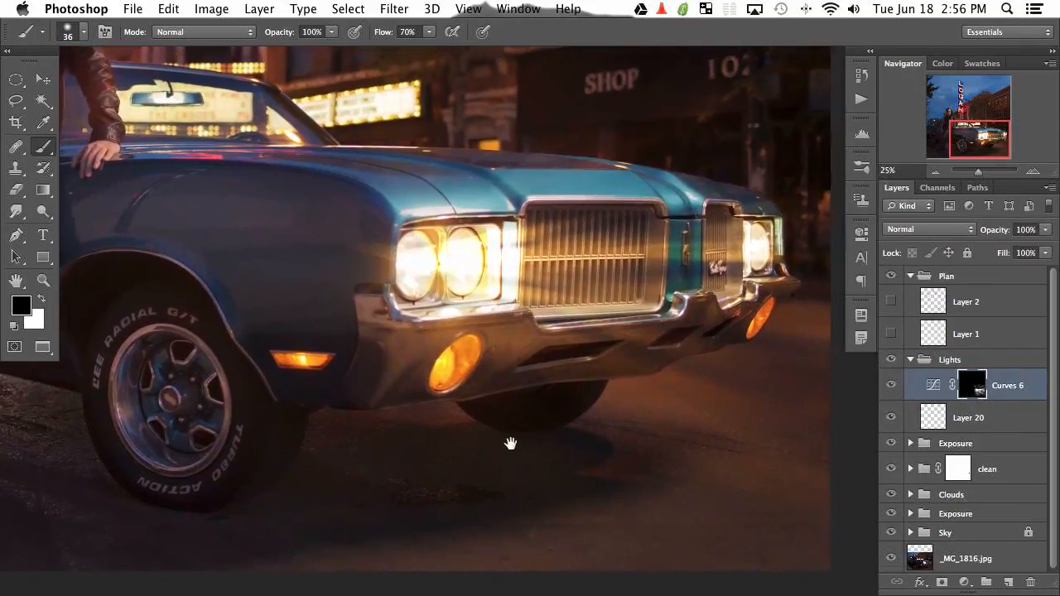
alt+click(971, 392)
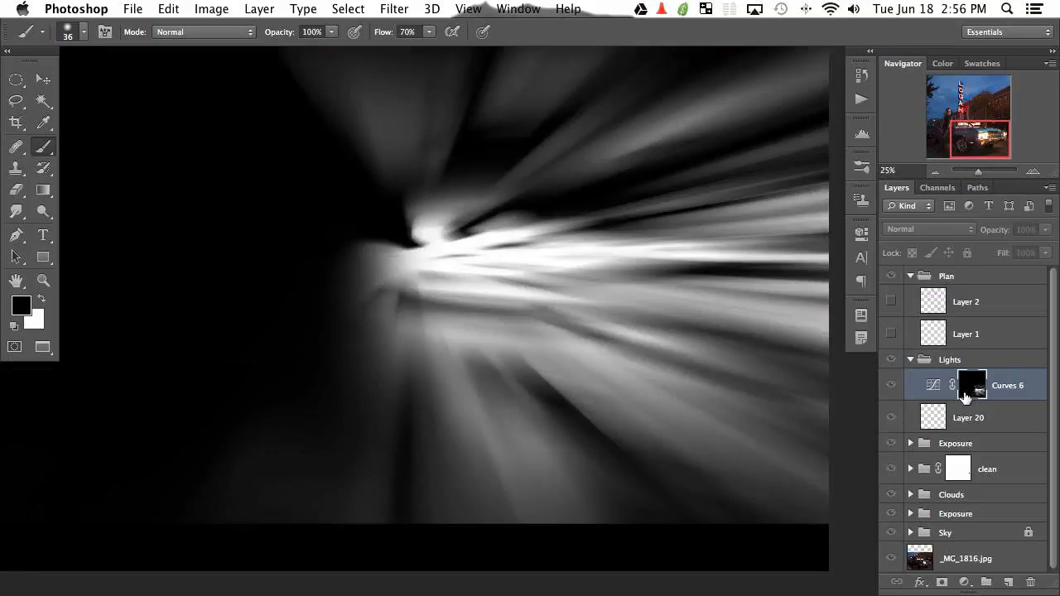
mouse_move(551, 368)
mouse_down()
mouse_move(537, 511)
mouse_move(504, 286)
mouse_move(488, 323)
mouse_up()
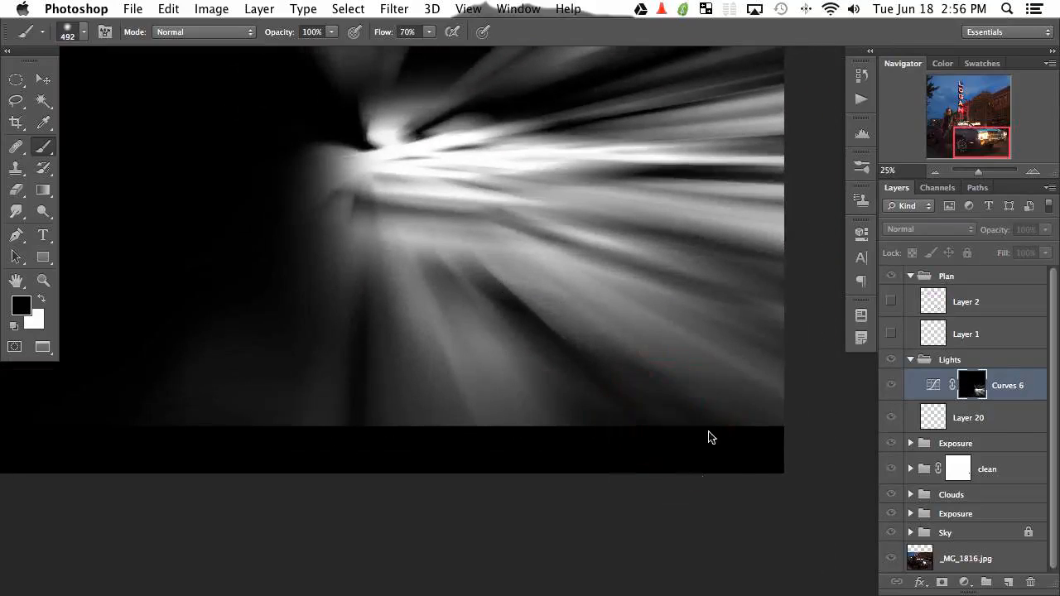
mouse_move(708, 437)
mouse_down()
mouse_move(539, 400)
mouse_move(572, 397)
mouse_move(495, 412)
mouse_move(525, 454)
mouse_move(565, 475)
mouse_move(430, 378)
mouse_move(440, 402)
mouse_move(469, 400)
mouse_move(433, 463)
mouse_up()
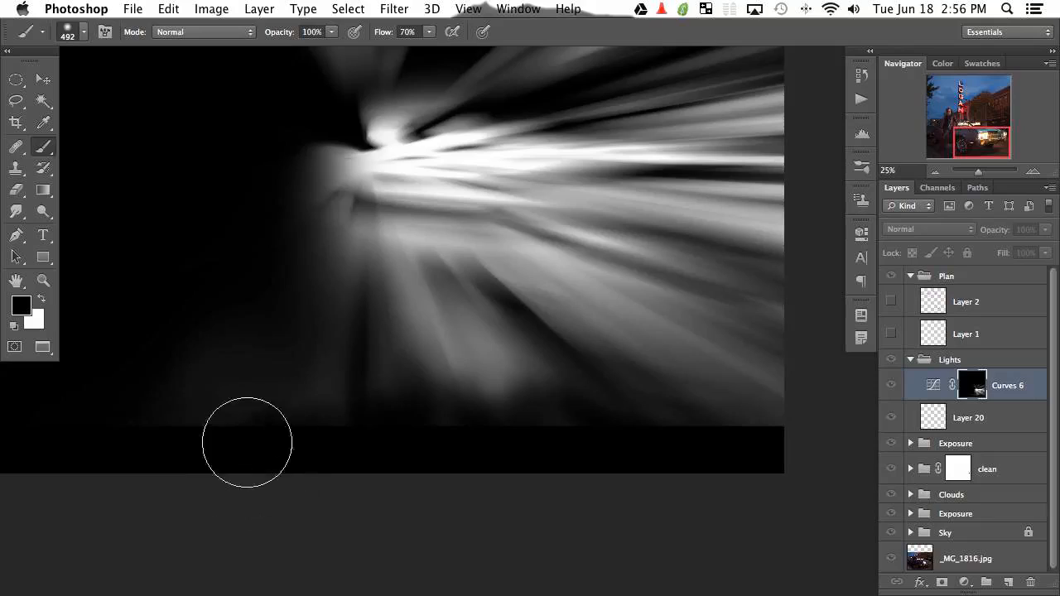
mouse_move(247, 442)
mouse_down()
mouse_move(640, 501)
mouse_move(662, 428)
mouse_move(847, 447)
mouse_move(602, 451)
mouse_move(641, 431)
mouse_up()
mouse_move(323, 426)
mouse_down()
mouse_move(571, 464)
mouse_move(481, 381)
mouse_move(749, 481)
mouse_up()
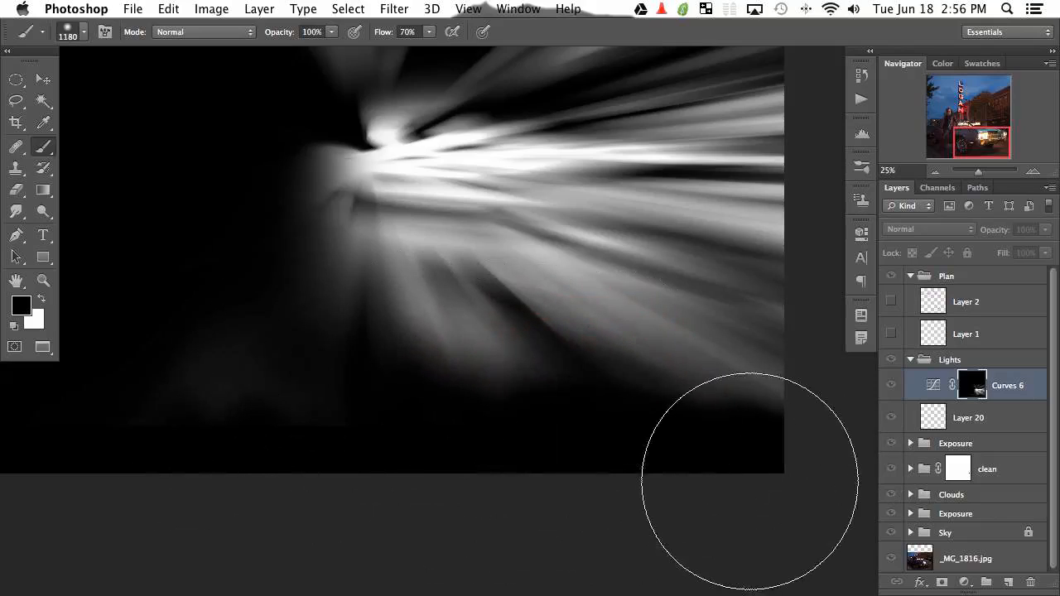
alt+click(973, 388)
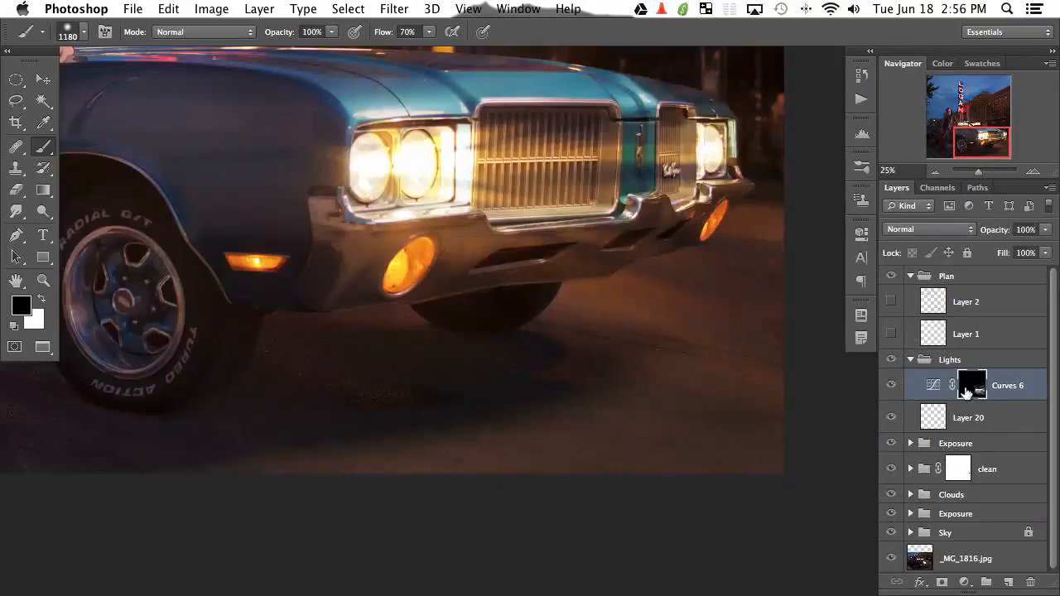
Compare the street below the bumper with and without the Curves 6 rays.
click(887, 391)
click(887, 390)
click(886, 391)
click(887, 391)
click(887, 391)
click(887, 391)
click(886, 390)
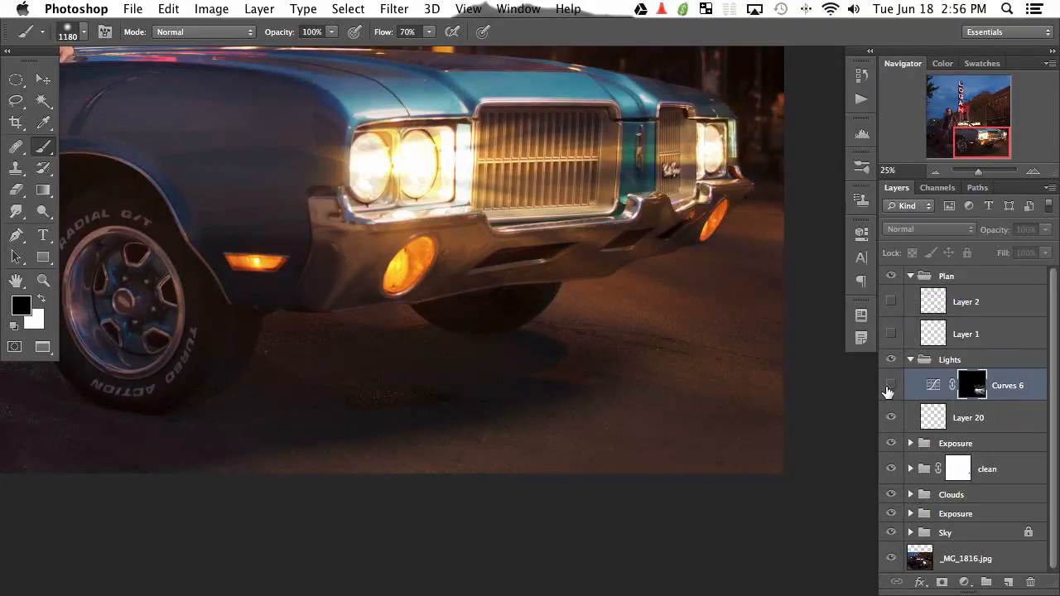
click(887, 391)
Duplicate the Curves 6 layer and move the copy's mask so its rays start at the car's far headlight.
drag(516, 349, 470, 426)
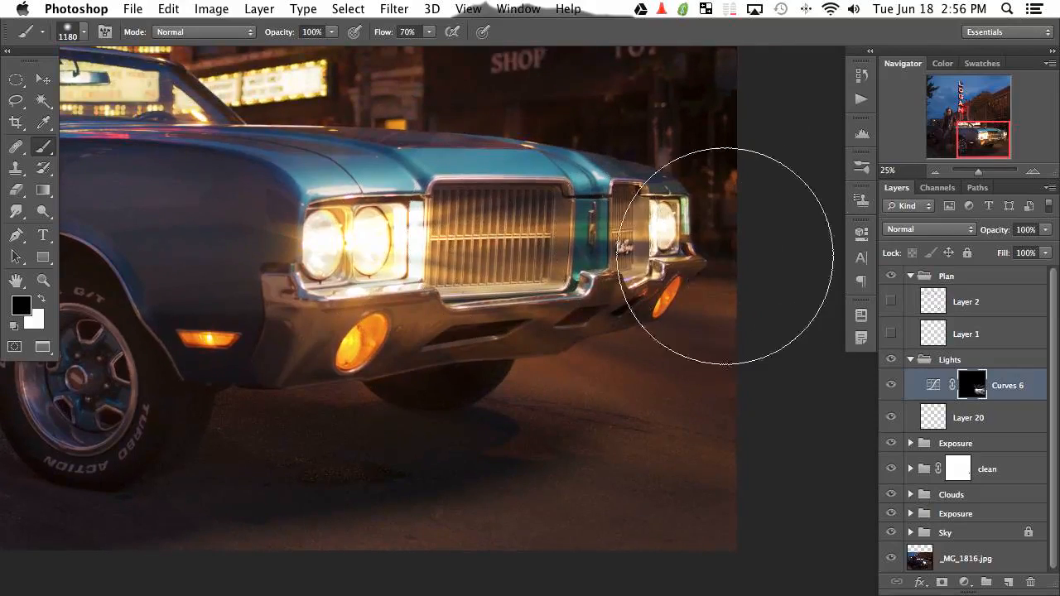
key(super+j)
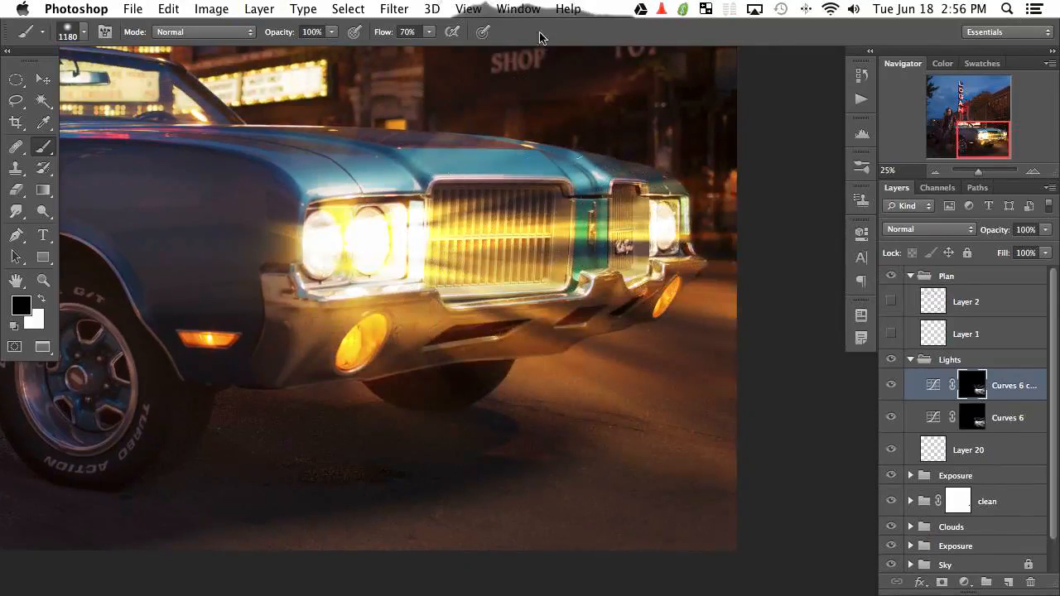
key(v)
drag(419, 308, 782, 322)
key(super+minus)
key(super+minus)
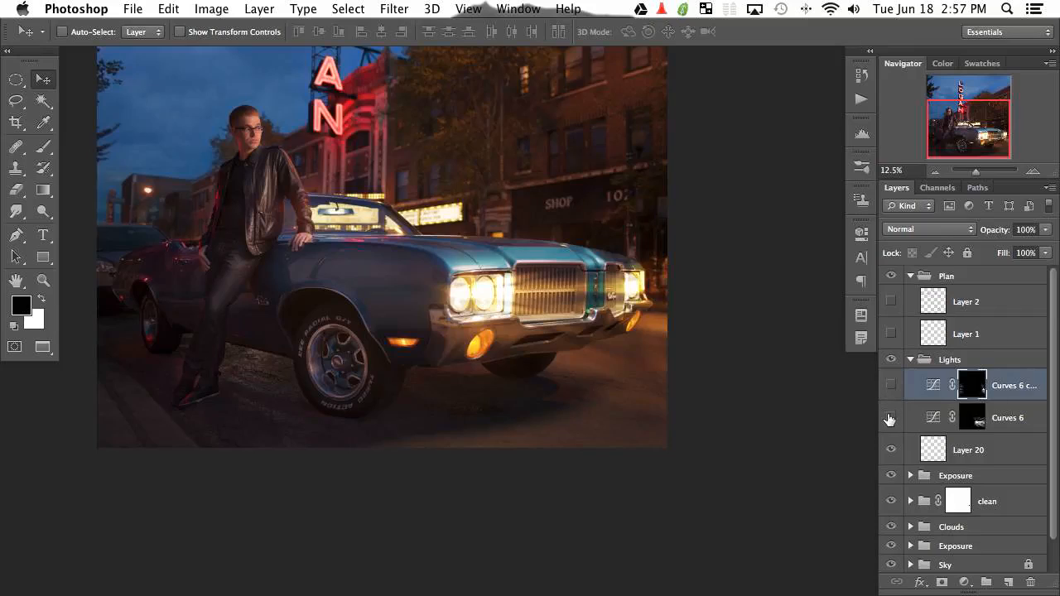
click(891, 385)
drag(610, 433, 671, 447)
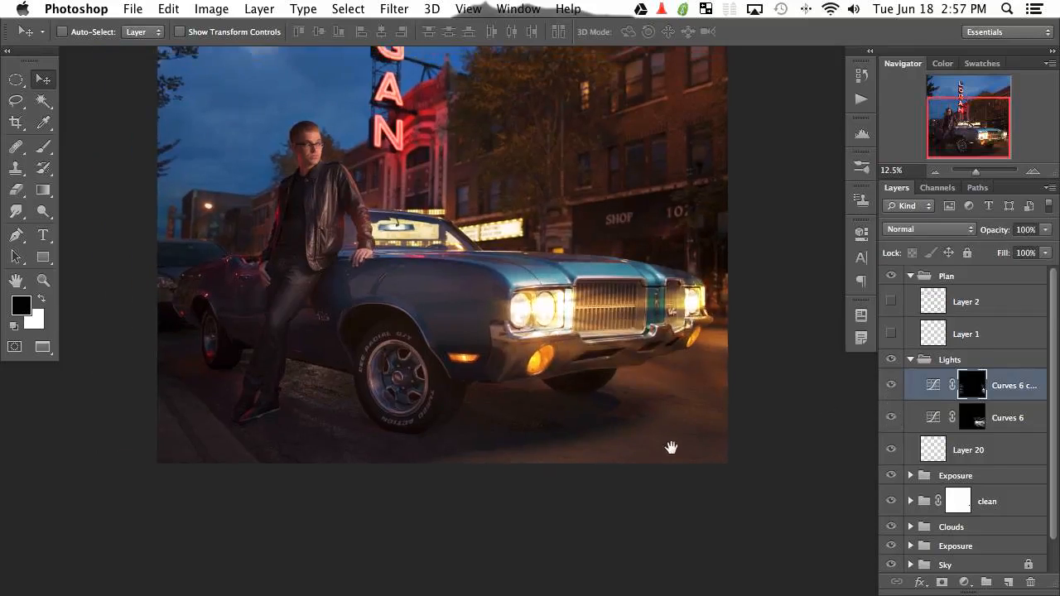
Paint out the stray rays over the parked car and subject on the copied Curves mask with a 1420 px black brush.
click(891, 387)
click(891, 387)
click(892, 388)
click(893, 389)
key(b)
alt+click(969, 388)
key(bracketright)
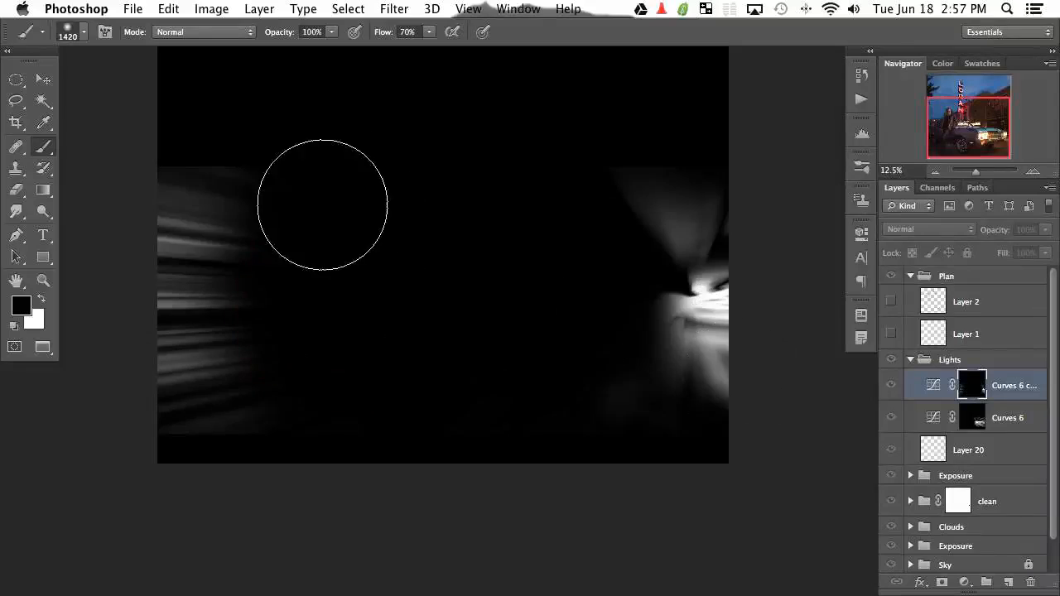
mouse_move(199, 422)
mouse_down()
mouse_move(169, 362)
mouse_move(157, 284)
mouse_up()
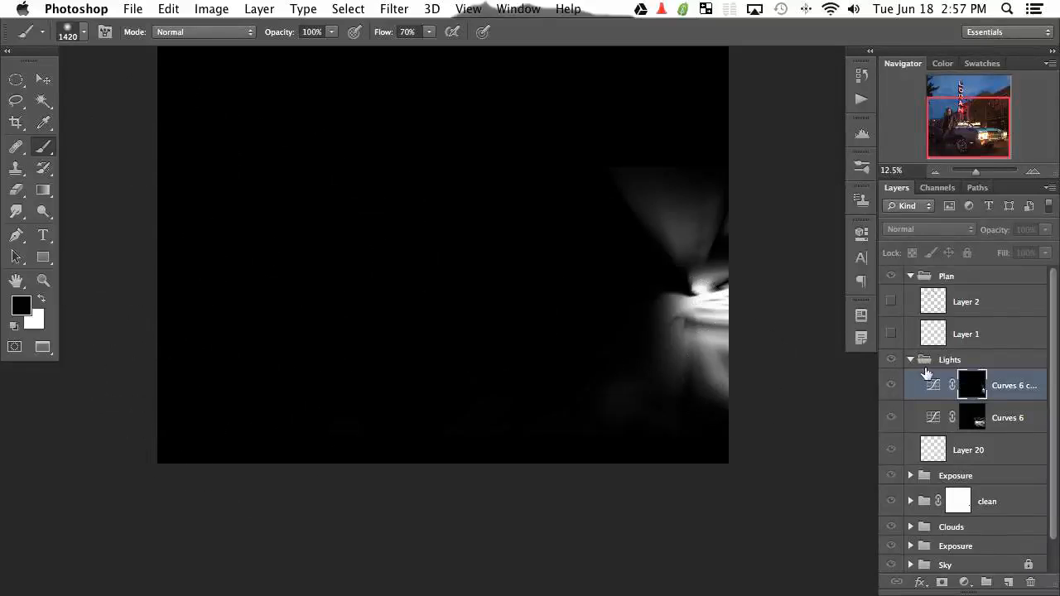
alt+click(972, 384)
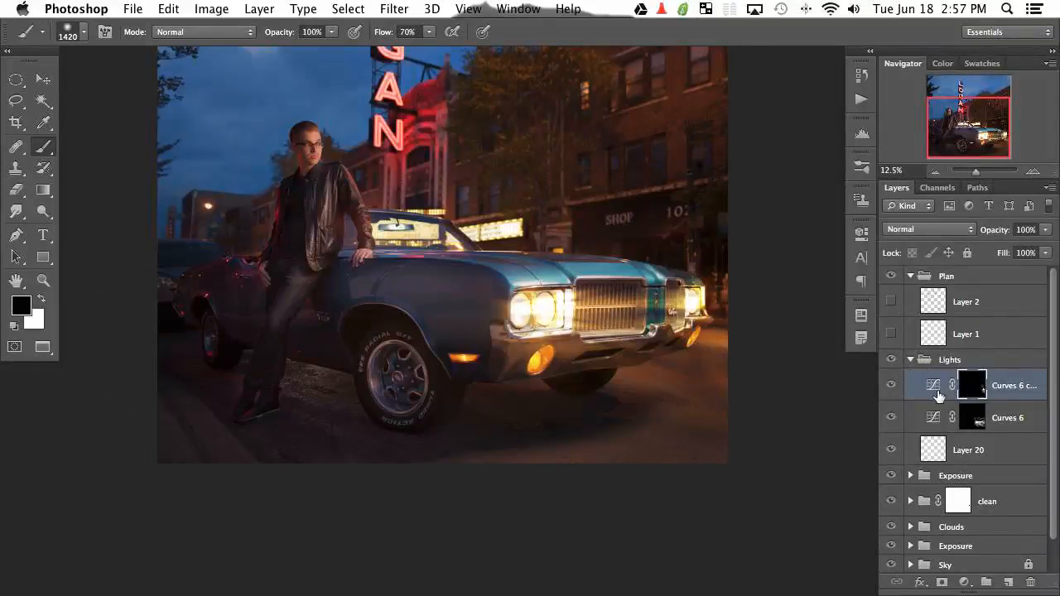
Add a point to the copied Curves layer's blue channel at input 149, output 117.
click(891, 388)
double_click(929, 391)
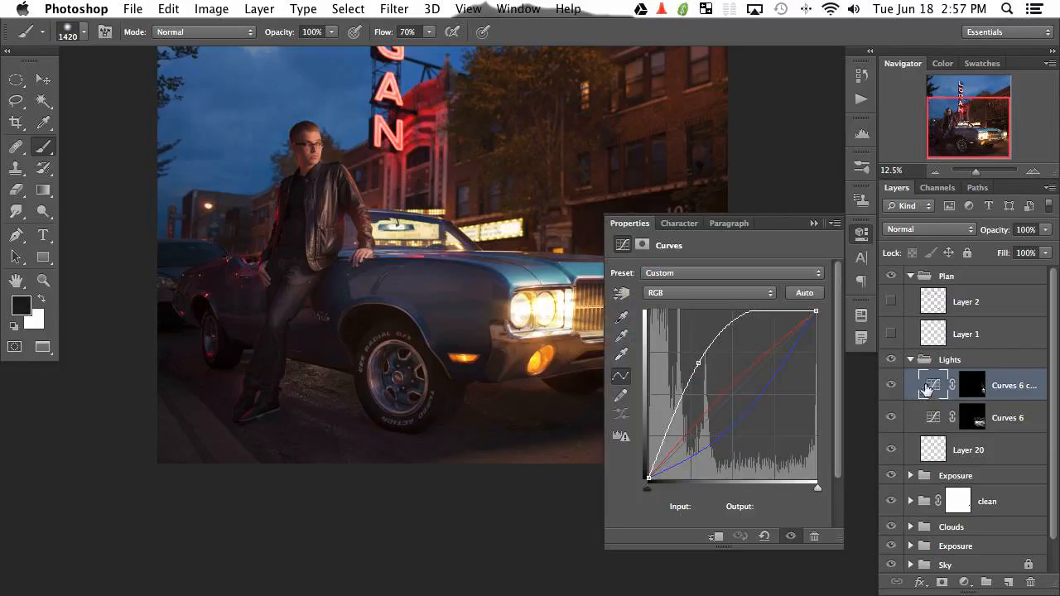
scroll(541, 335, right, 5)
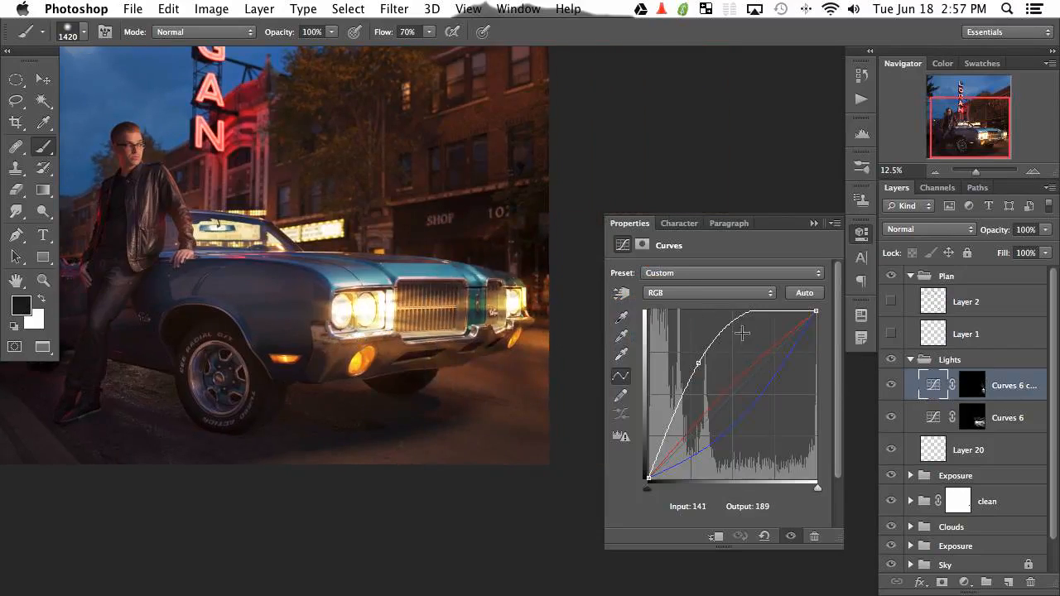
click(741, 296)
click(740, 325)
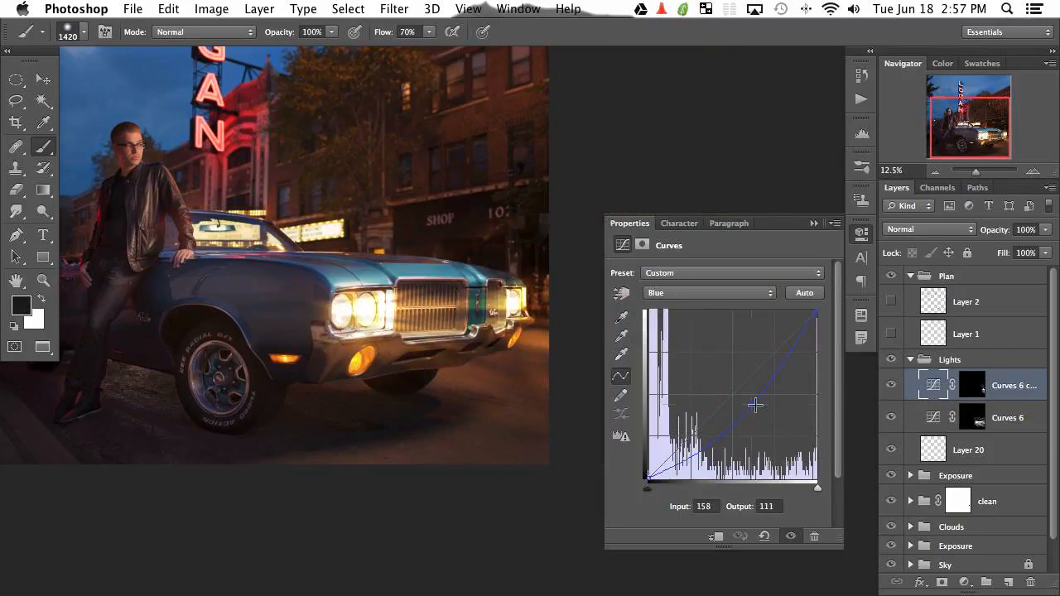
click(747, 402)
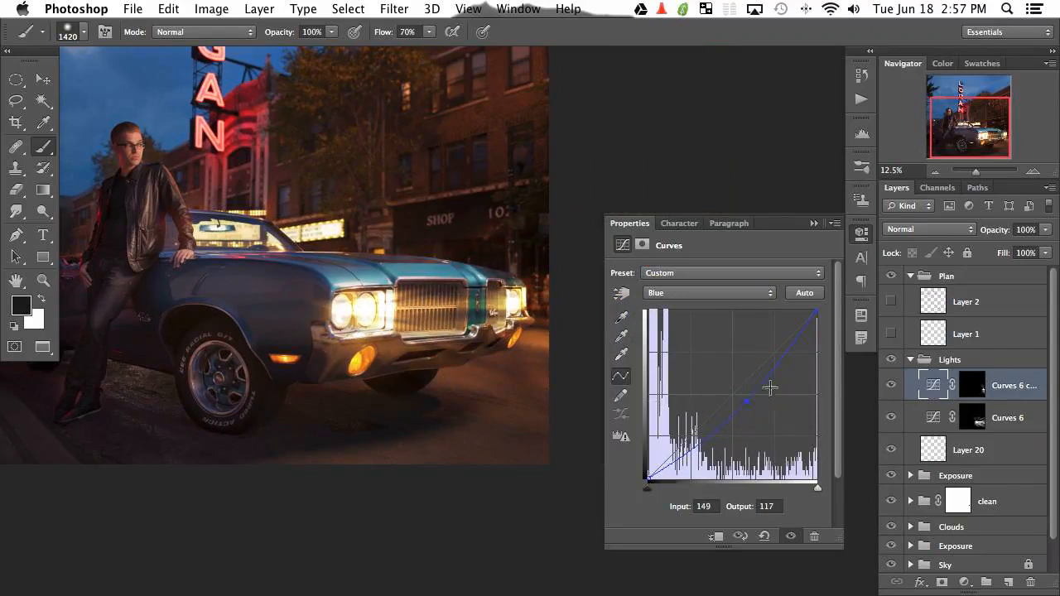
Add a point to the Curves 6 layer's blue channel at input 152, output 114.
click(937, 422)
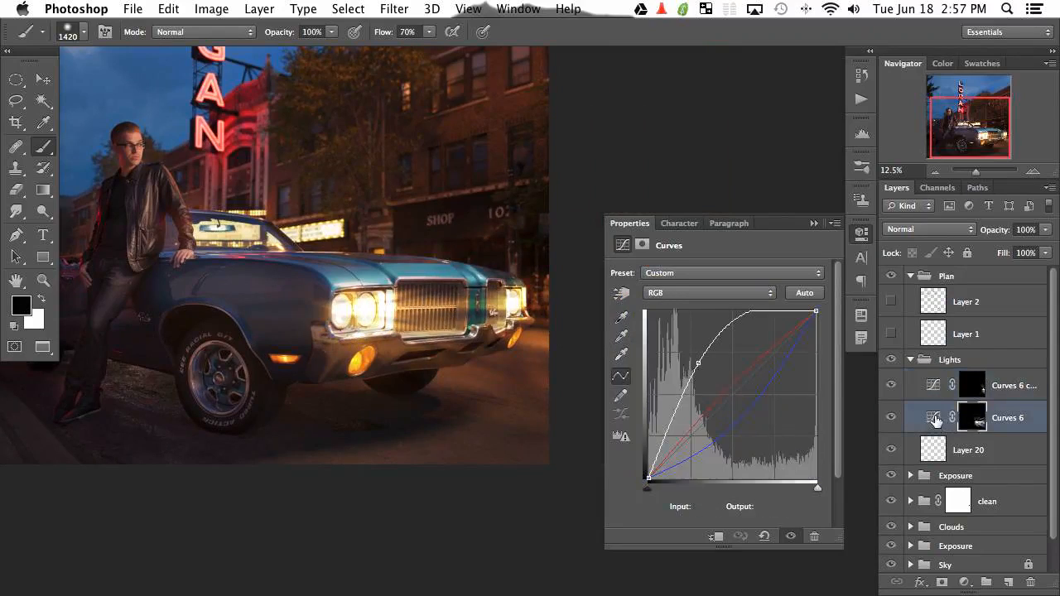
click(722, 296)
click(709, 325)
click(747, 406)
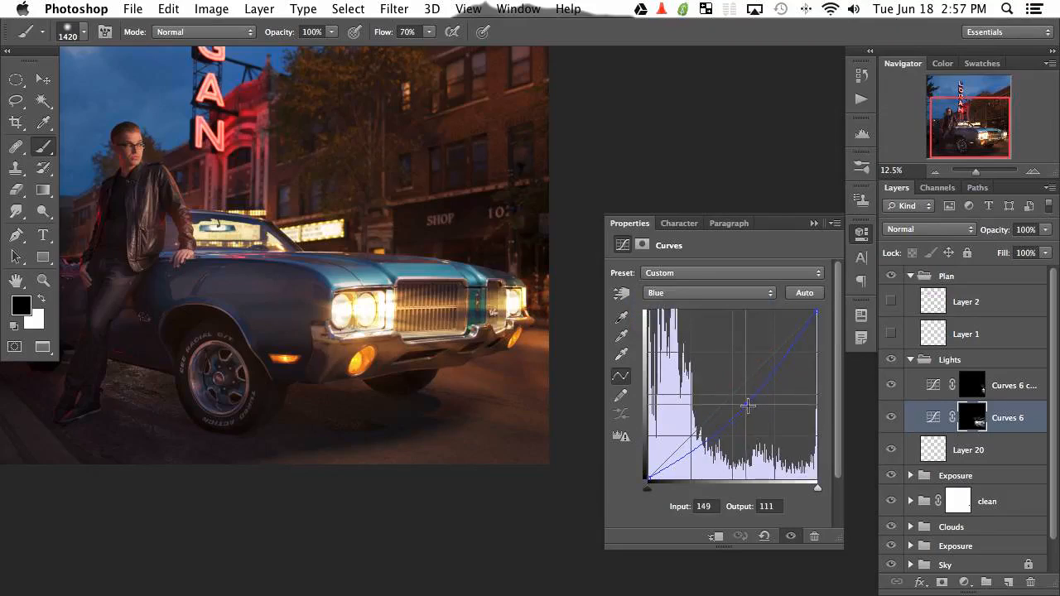
drag(747, 406, 750, 404)
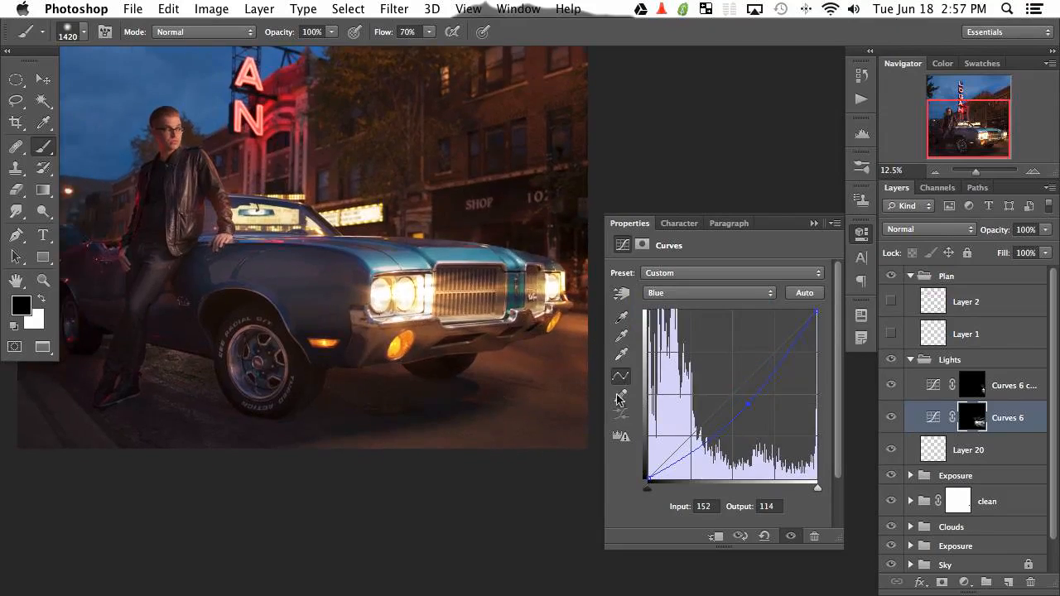
Group the Curves 6 layer with its copy and compare the headlight rays with and without the group.
click(892, 386)
click(892, 386)
double_click(893, 386)
shift+click(1018, 389)
key(super+g)
click(890, 380)
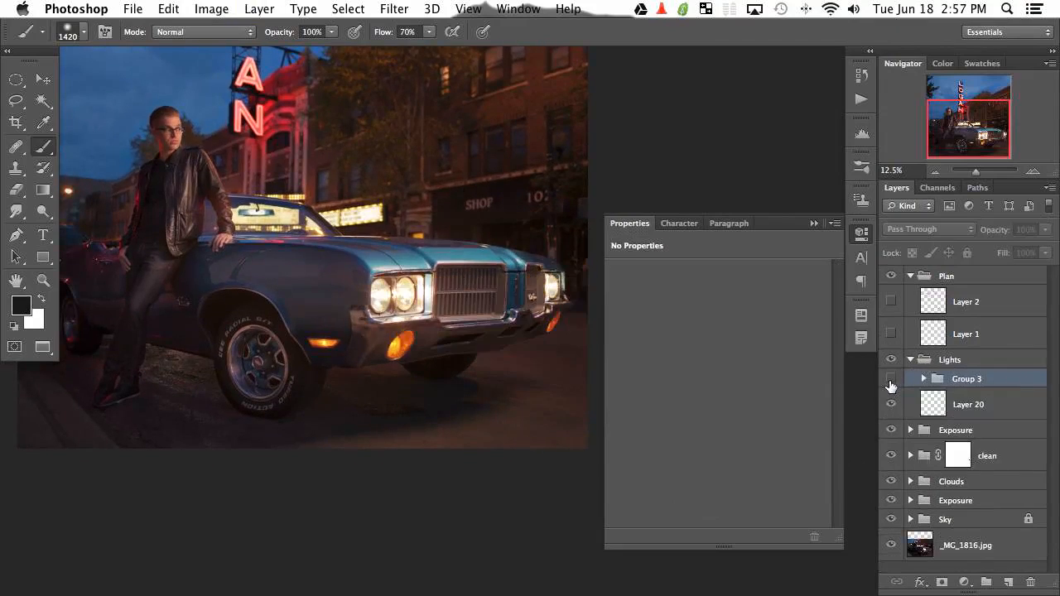
click(891, 380)
Lower the ray group's opacity to 63% and compare the image with and without it.
drag(981, 234, 962, 238)
click(892, 380)
click(892, 380)
click(892, 380)
click(891, 380)
click(861, 235)
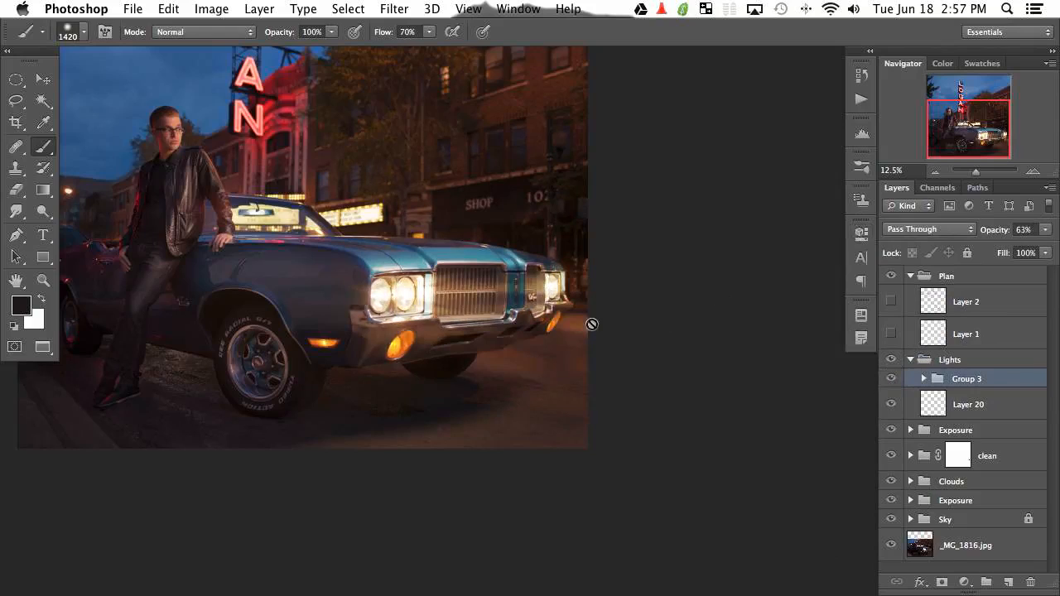
Add a new layer above Group 3 and draw a polygonal beam-shaped selection from the near headlight past the image's edge.
scroll(428, 435, left, 5)
scroll(428, 436, up, 2)
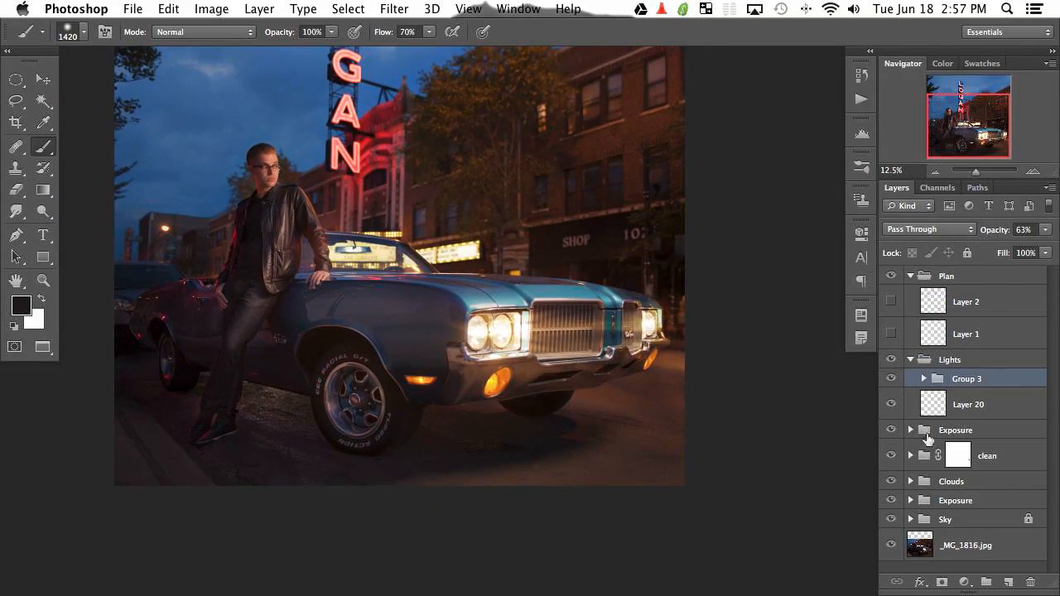
click(1011, 584)
key(l)
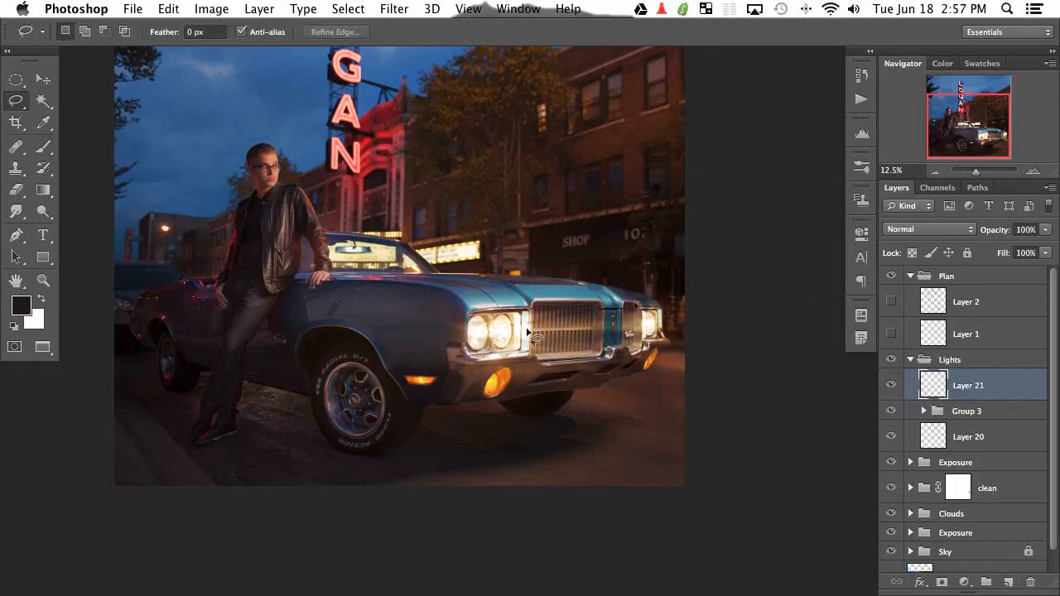
right_click(15, 106)
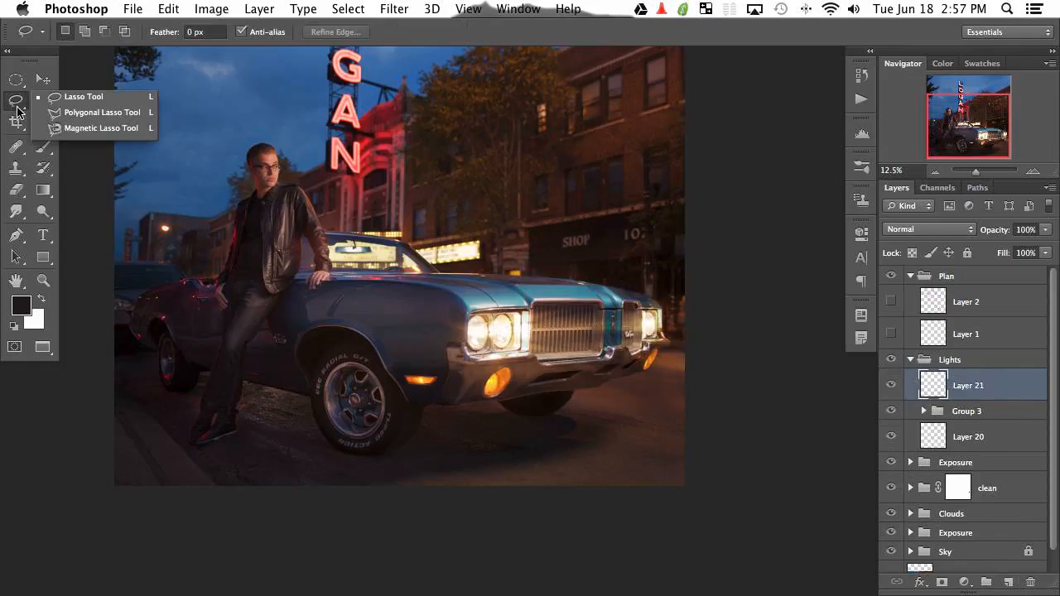
click(76, 112)
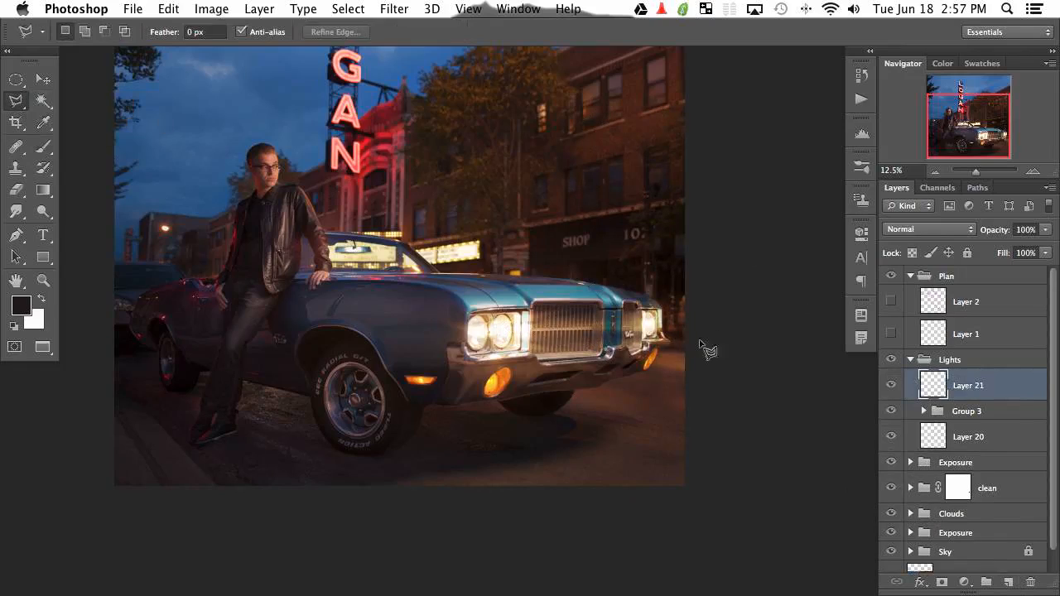
click(474, 318)
click(719, 256)
click(729, 476)
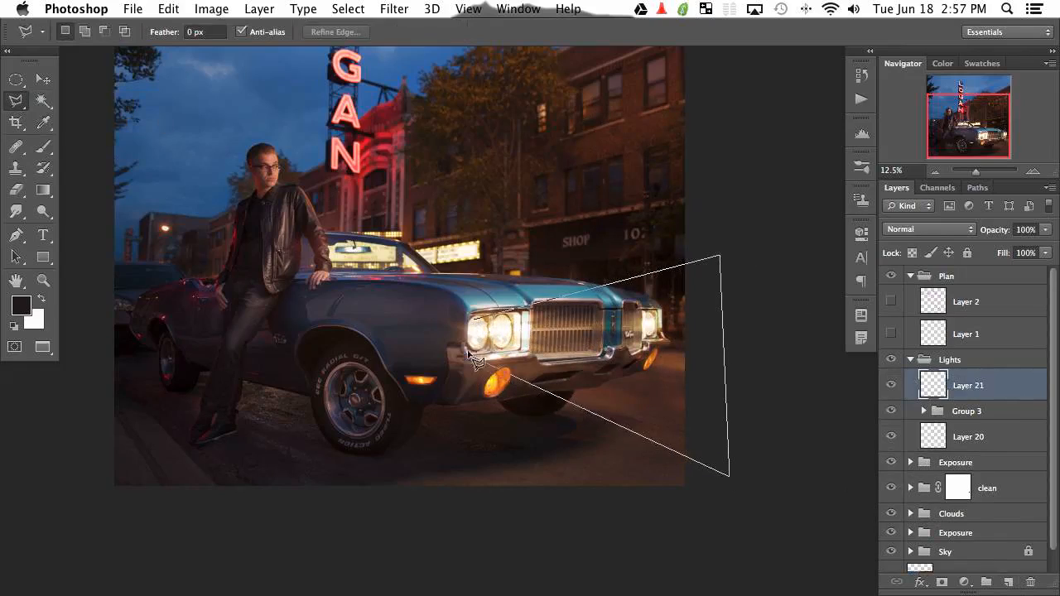
click(474, 320)
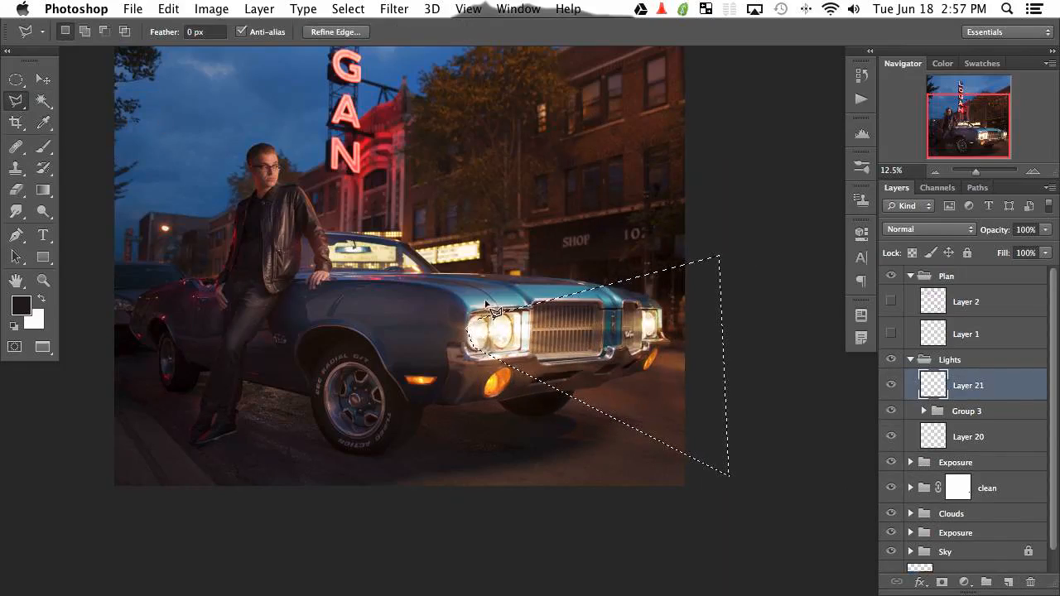
Sample the cream color of the near headlight and paint it into the beam selection with a 2412 px brush.
key(b)
alt+click(513, 327)
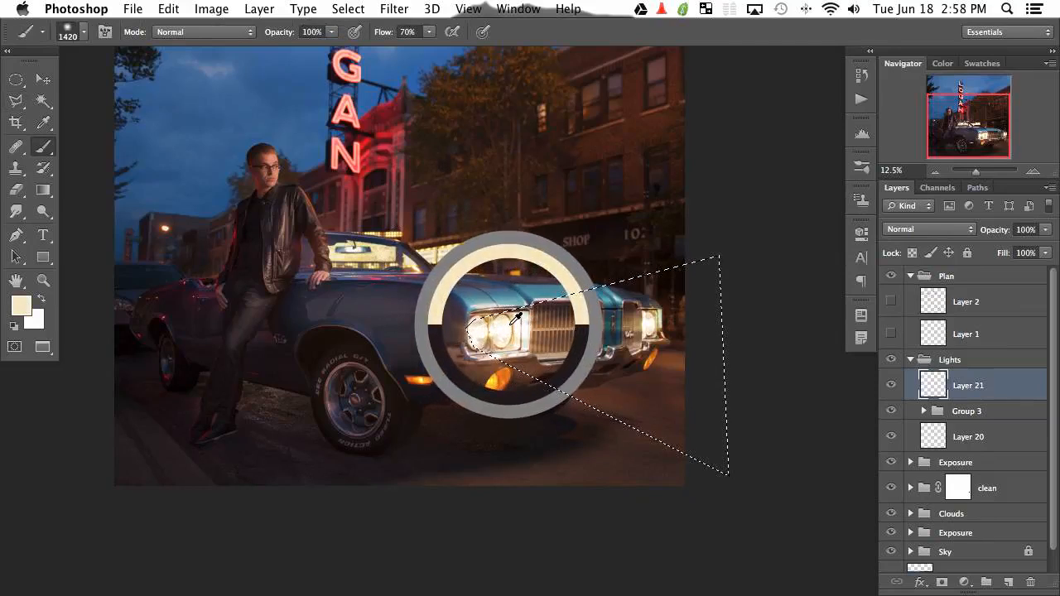
mouse_move(456, 336)
mouse_down()
mouse_move(513, 335)
mouse_move(509, 343)
mouse_move(532, 356)
mouse_move(604, 449)
mouse_move(591, 461)
mouse_move(556, 438)
mouse_move(596, 381)
mouse_up()
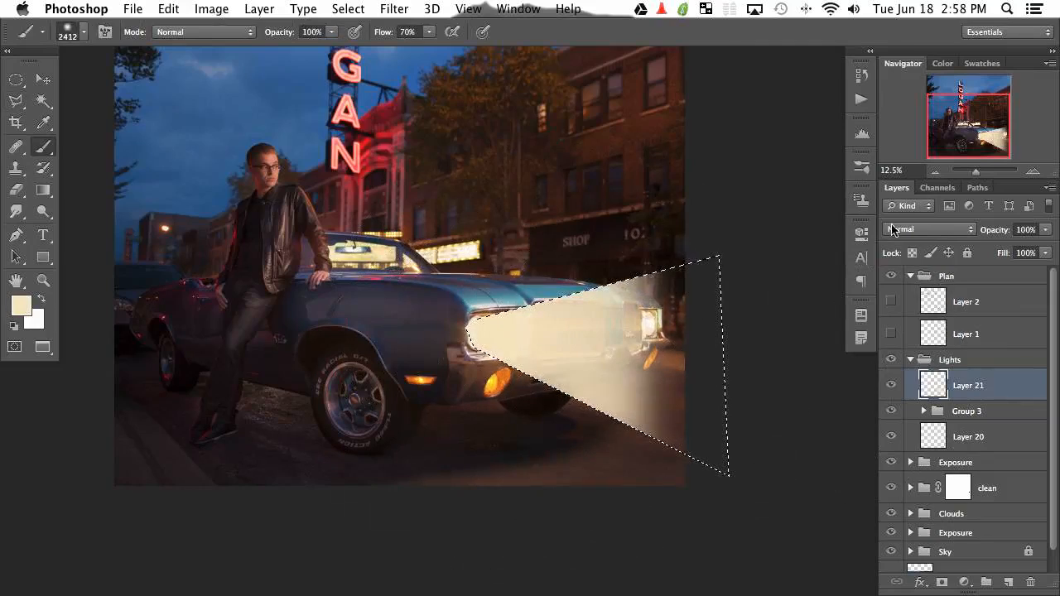
Set the beam layer to Soft Light, deselect, and apply a Gaussian Blur with a 64.8 px radius.
click(929, 229)
click(900, 397)
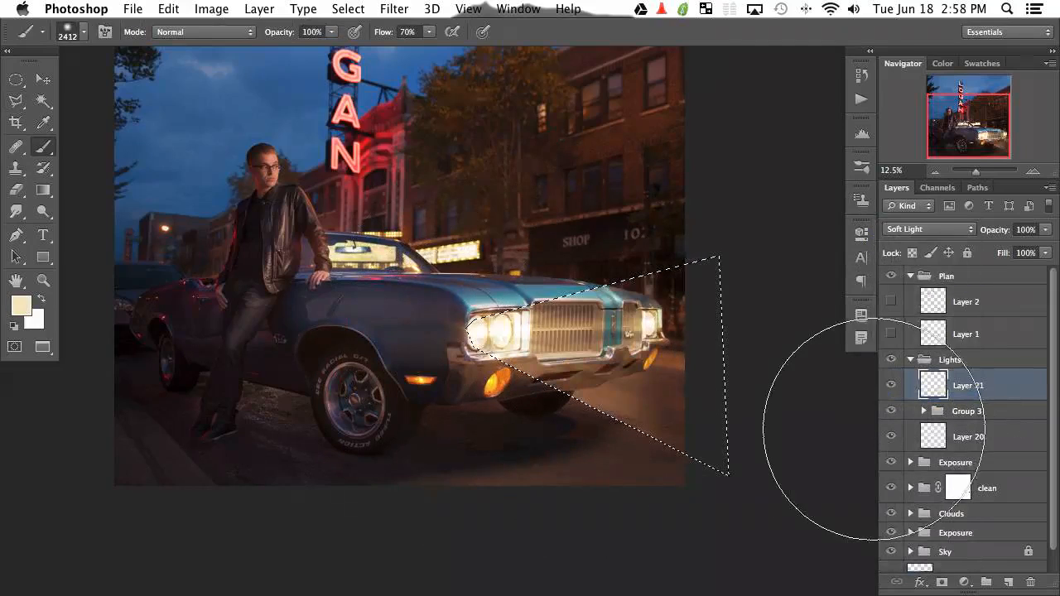
key(ctrl+d)
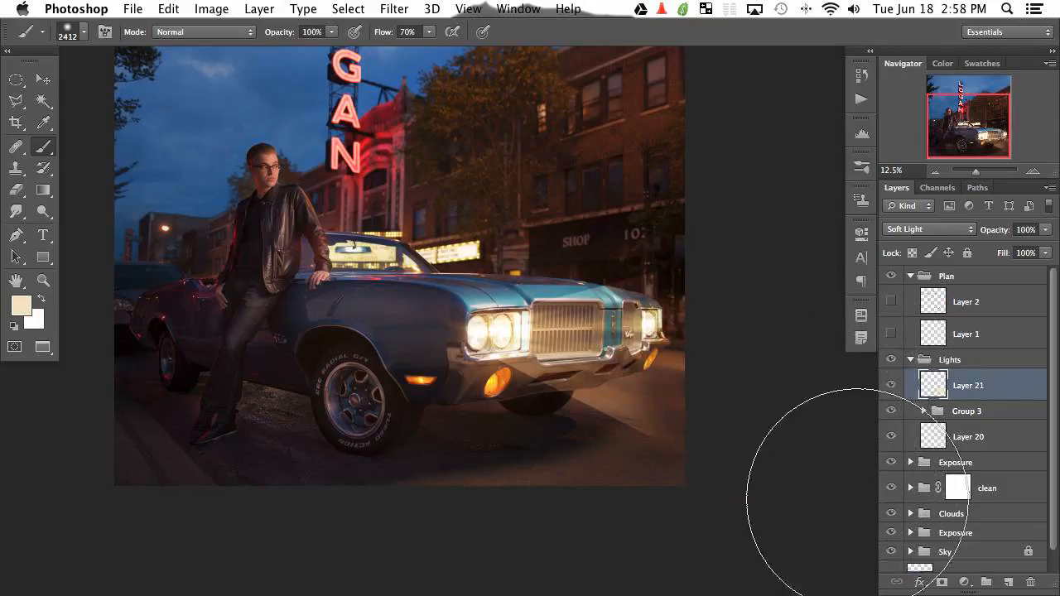
key(super+alt+f)
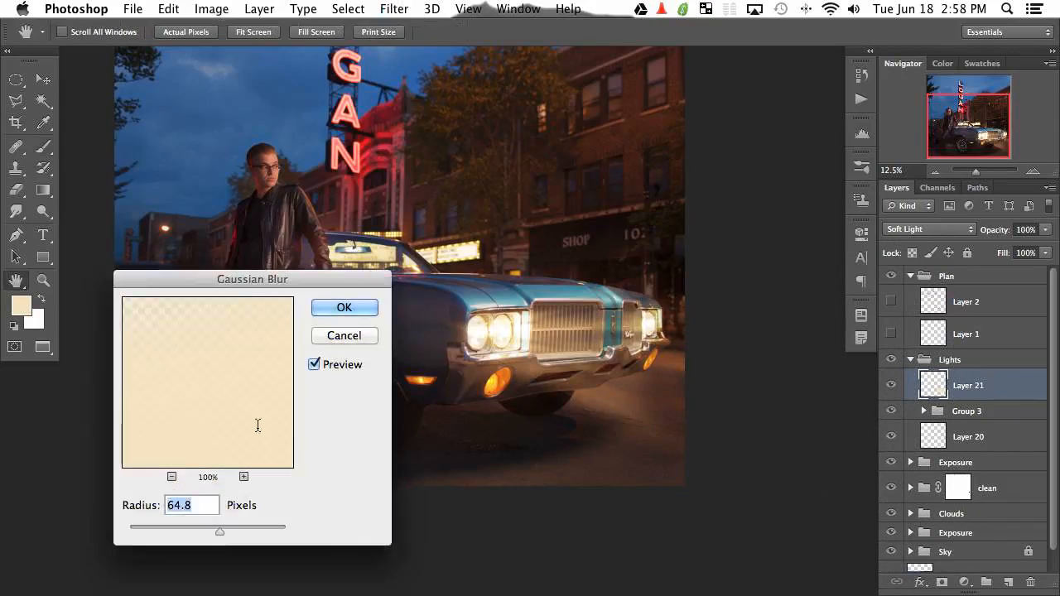
click(368, 308)
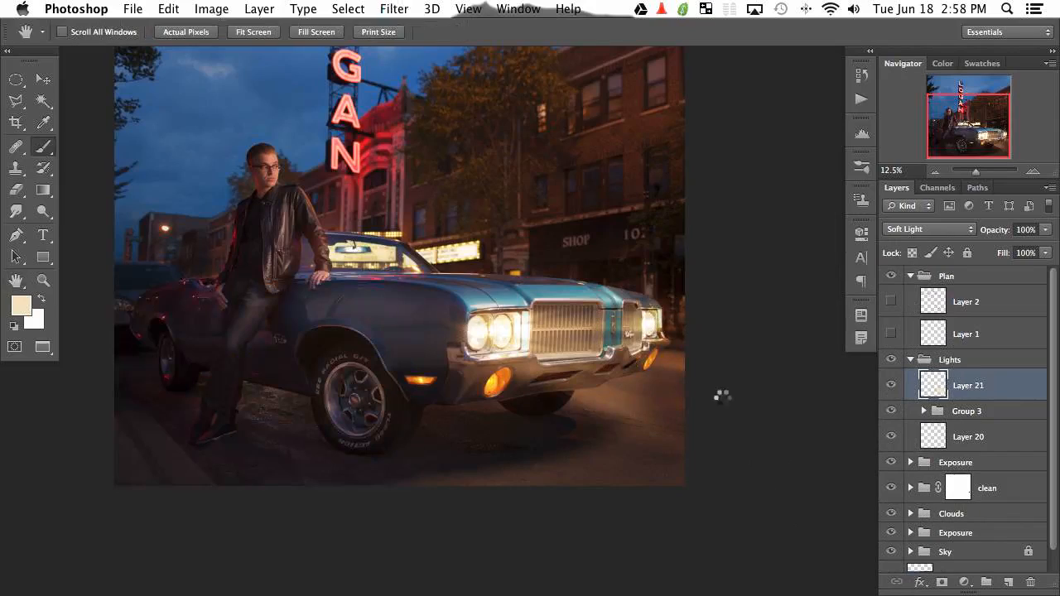
Free-transform the beam to about 163% width and 139% height, flaring its outer end beyond the image edge.
key(b)
key(super+t)
drag(689, 358, 755, 386)
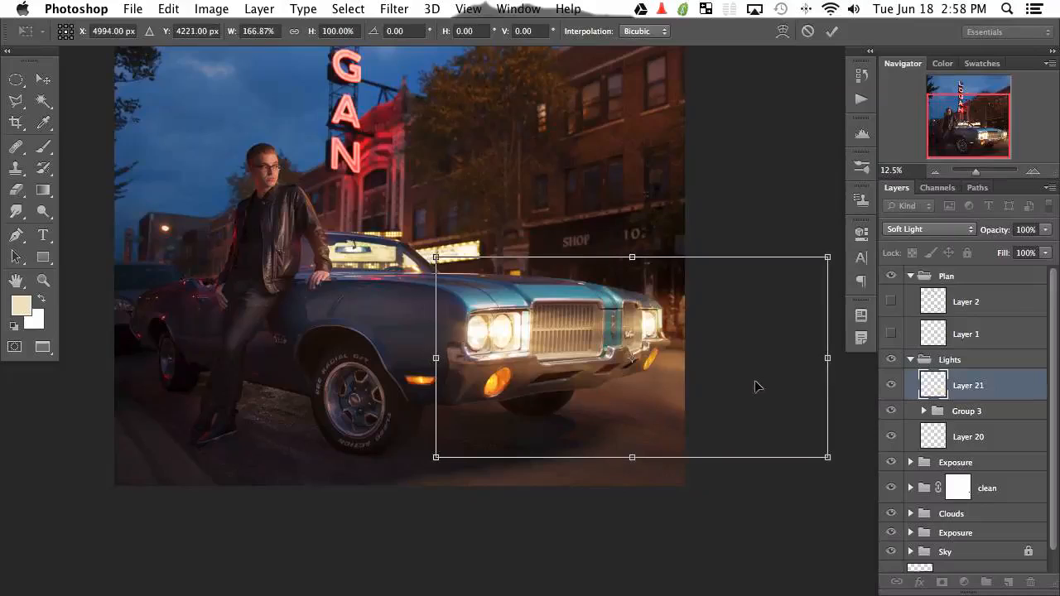
mouse_move(815, 462)
mouse_down()
mouse_move(823, 500)
mouse_move(815, 465)
mouse_up()
drag(828, 259, 794, 191)
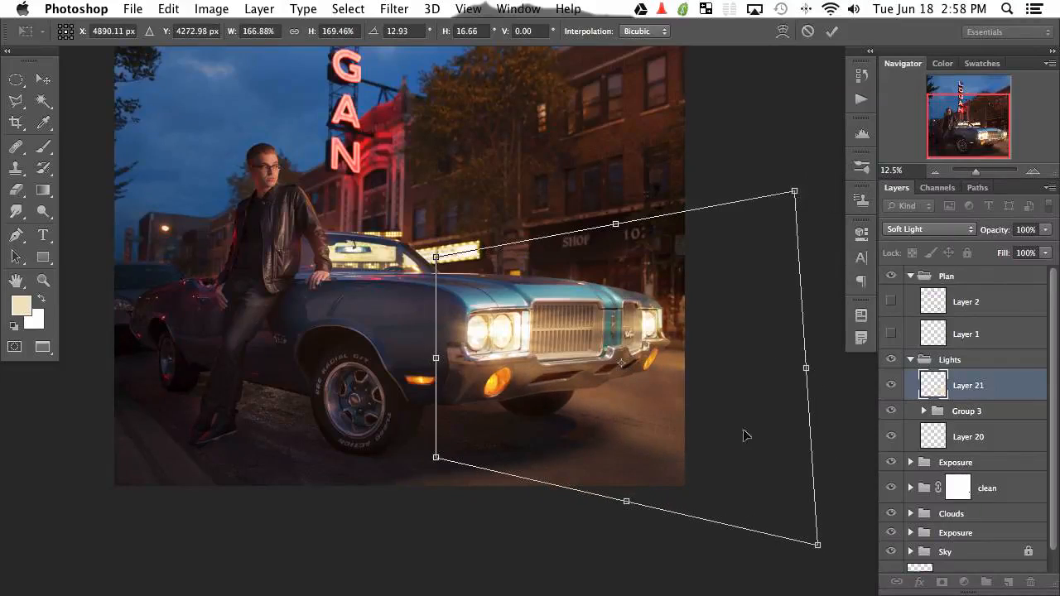
drag(676, 518, 621, 463)
drag(567, 369, 578, 383)
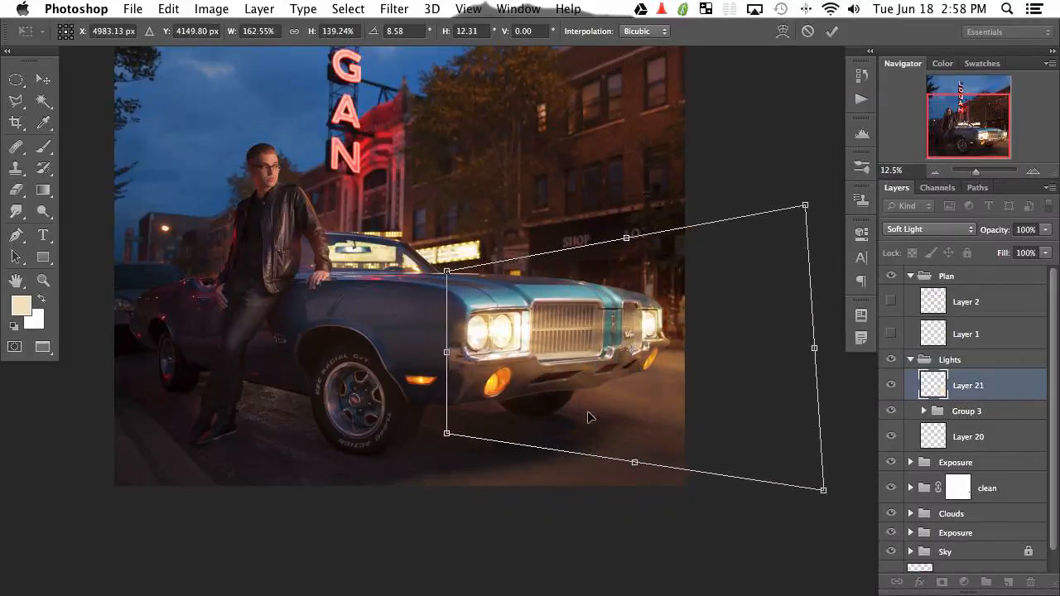
Move the transform's reference point onto the near headlight, adjust the beam's angle and position, and apply the transform.
drag(631, 351, 478, 329)
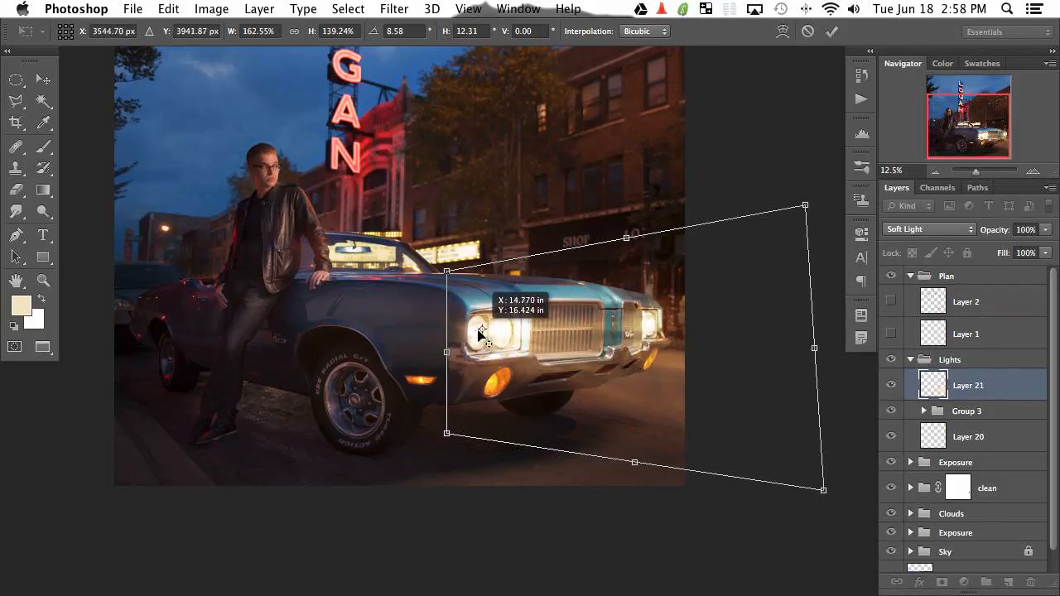
drag(447, 453, 356, 411)
drag(617, 517, 576, 504)
drag(723, 311, 682, 326)
key(Return)
key(b)
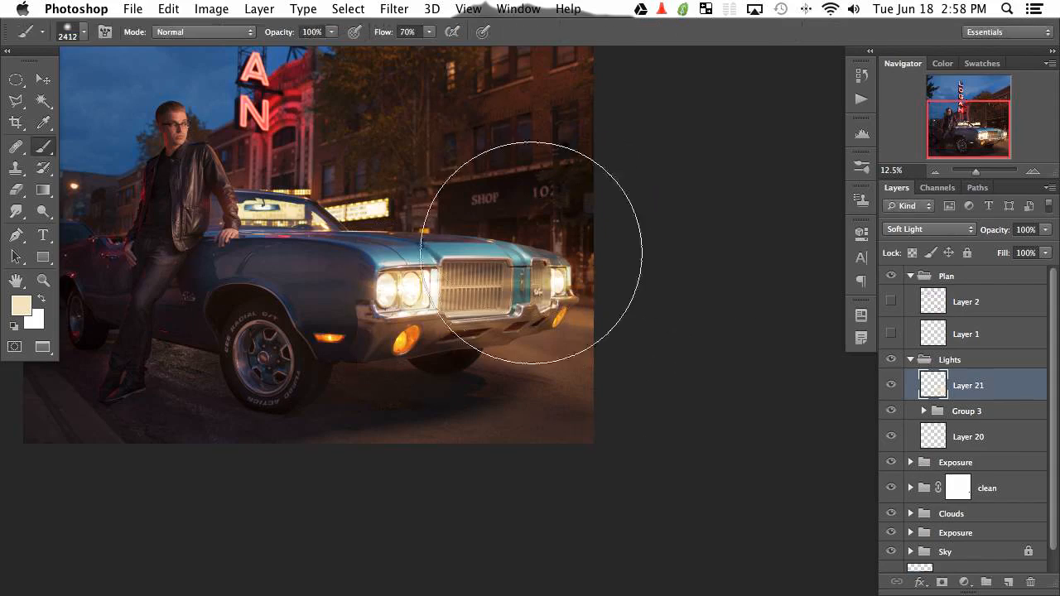
Duplicate the Layer 21 beam, move the copy out toward the far headlight, and compare the image with and without it.
click(891, 385)
click(891, 385)
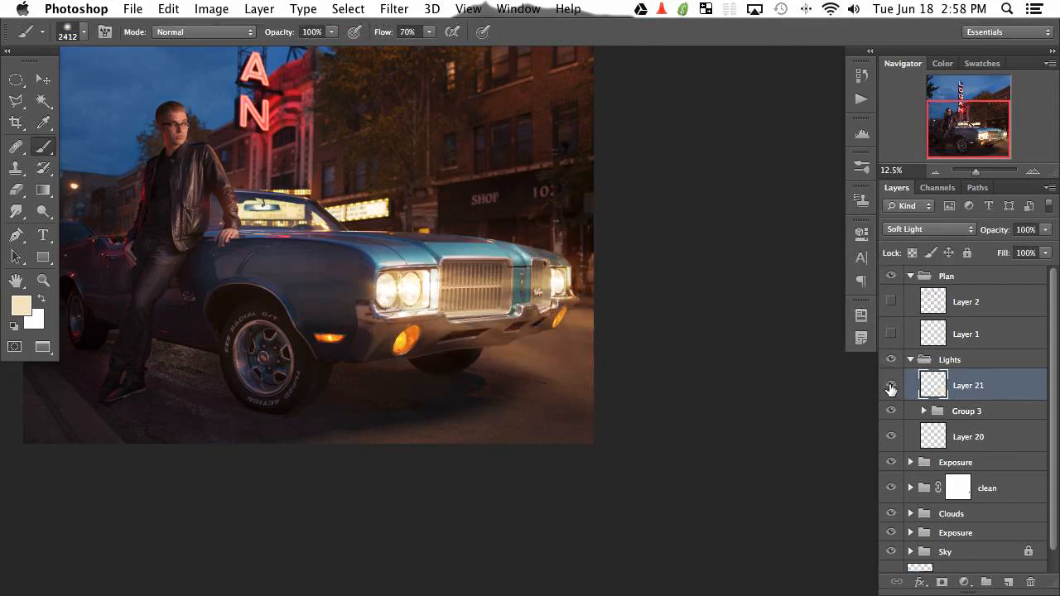
key(super+j)
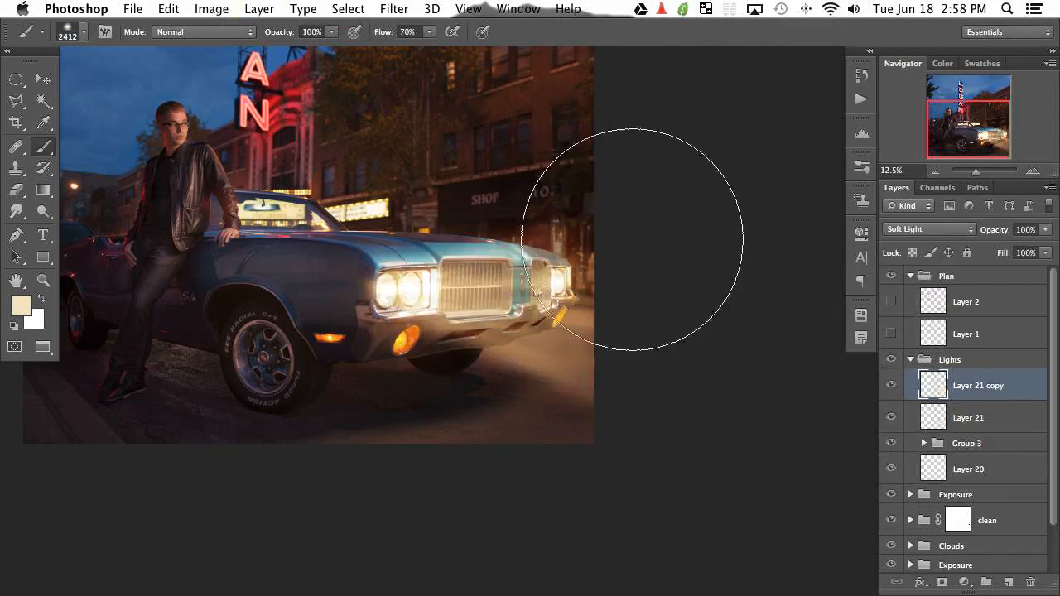
key(v)
drag(527, 365, 650, 352)
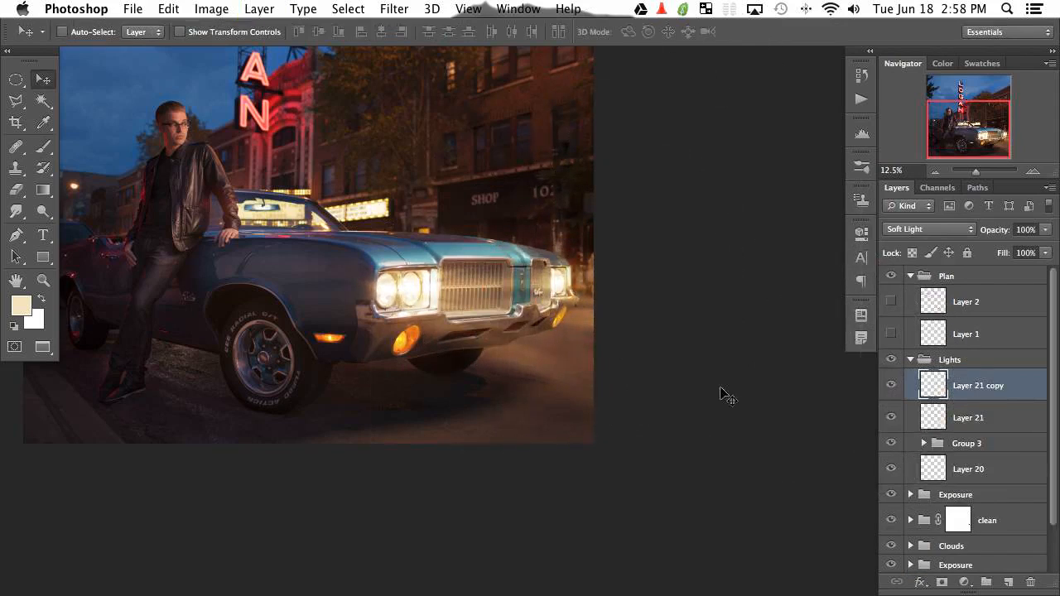
click(891, 386)
click(891, 386)
click(891, 386)
click(891, 387)
drag(414, 485, 535, 545)
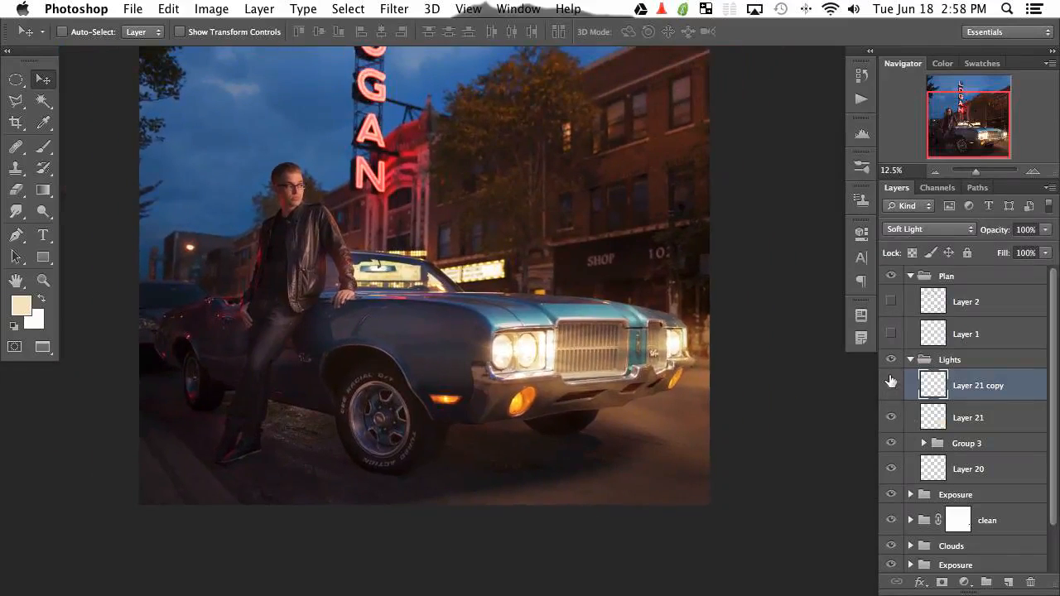
Compare the whole image with and without the Lights group.
click(891, 361)
click(892, 361)
click(892, 361)
click(892, 361)
click(896, 365)
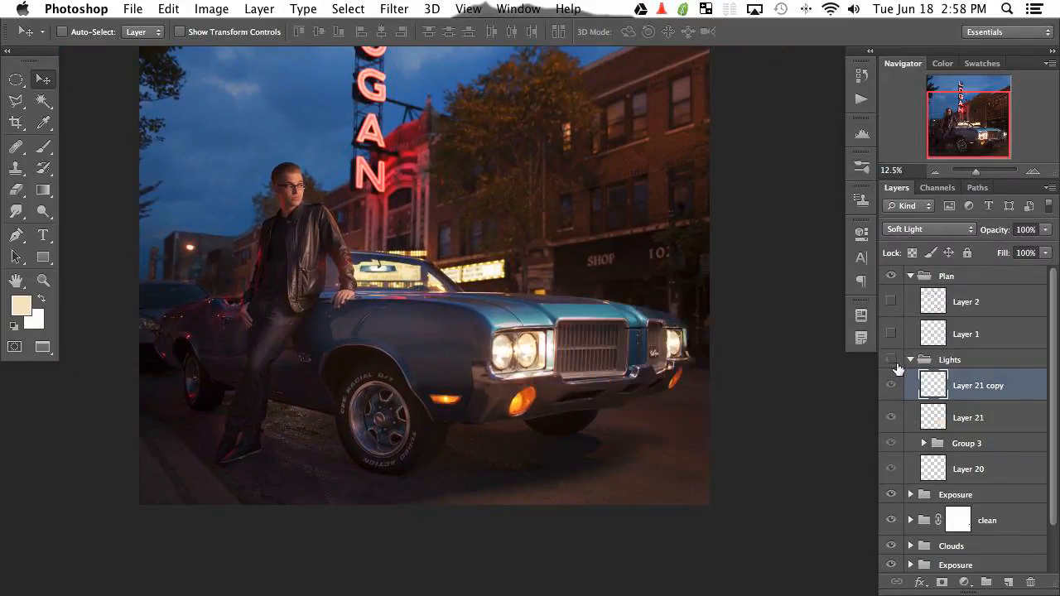
click(892, 361)
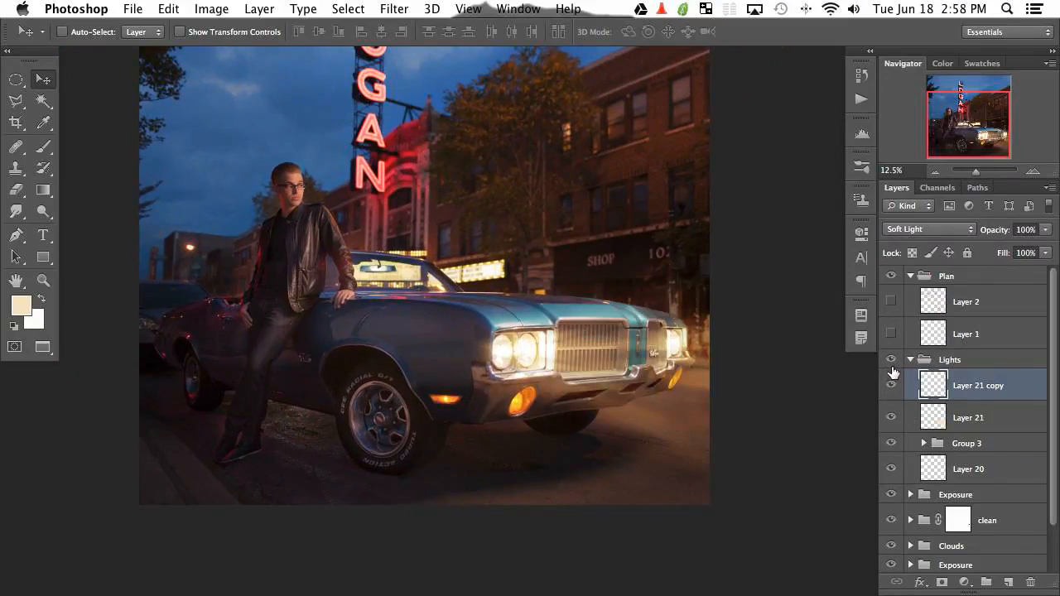
click(891, 357)
click(891, 358)
drag(582, 432, 586, 423)
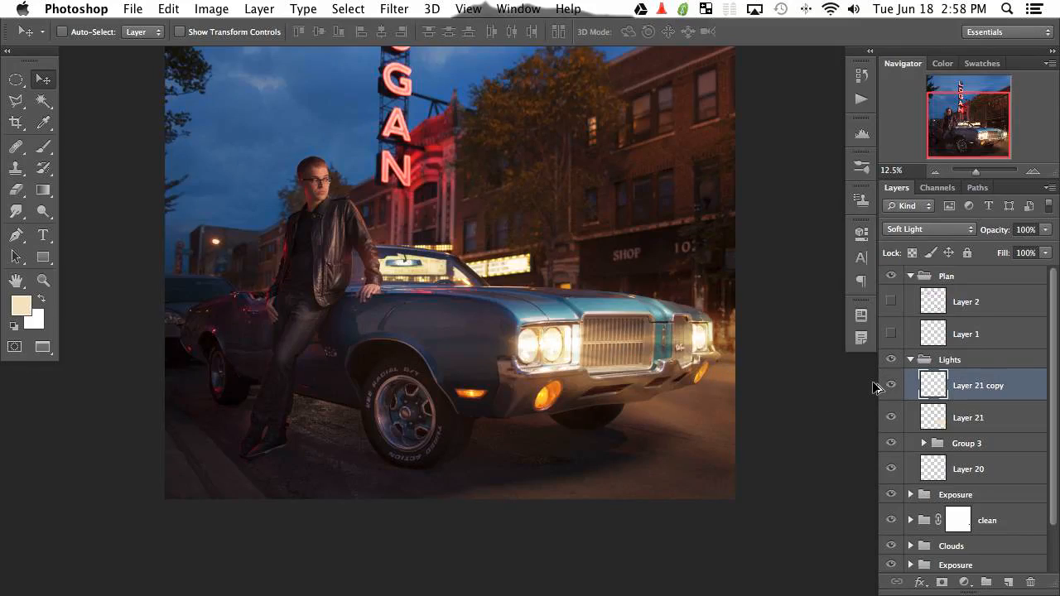
Stamp the visible image onto a new layer in the Lights group and render a 50-300mm Zoom lens flare at 56% brightness on the far headlight.
key(super+shift+alt+n)
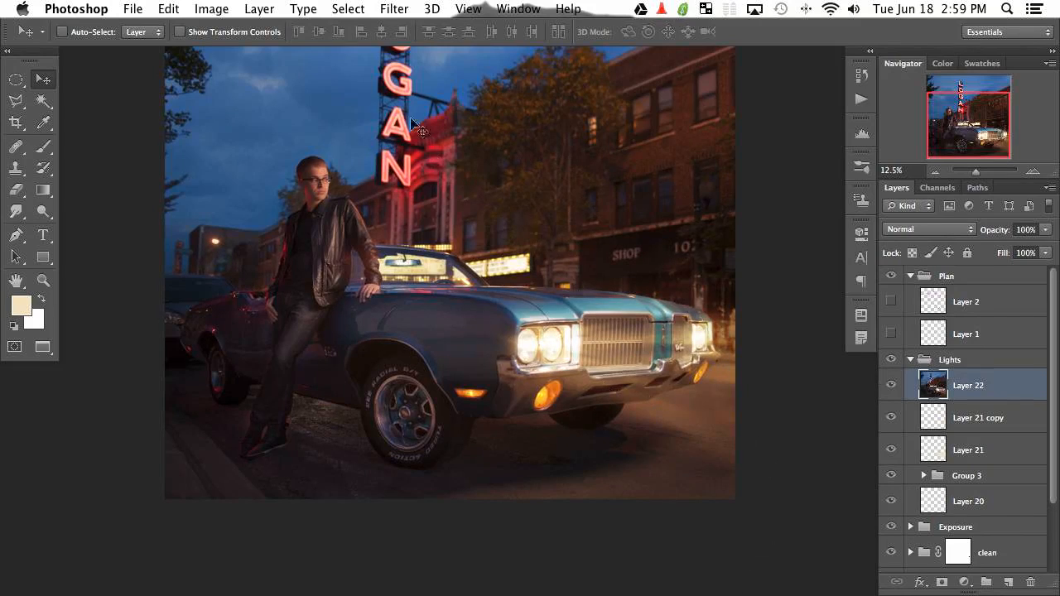
click(394, 11)
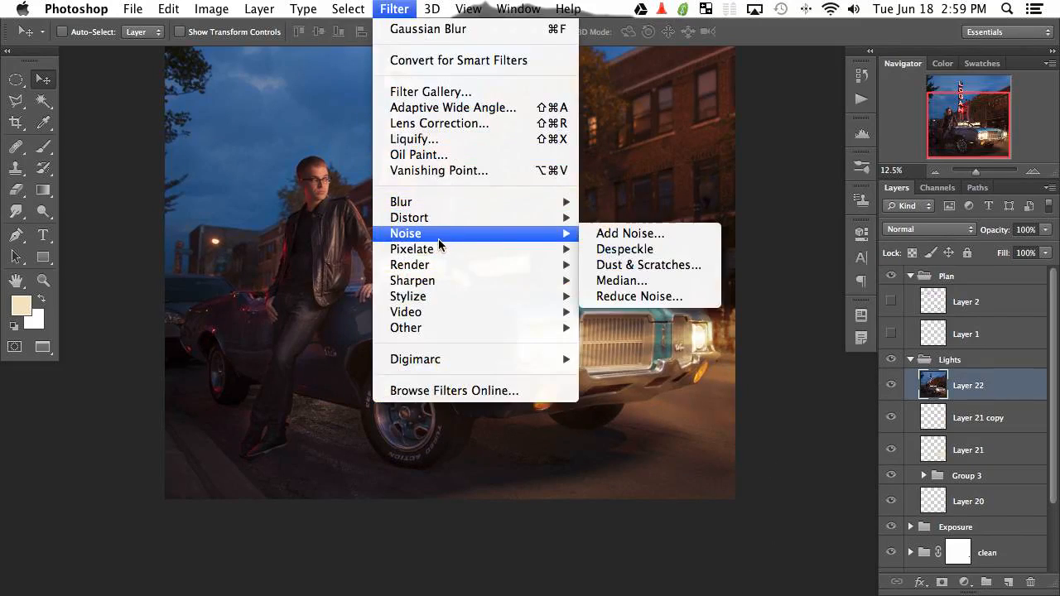
mouse_move(435, 267)
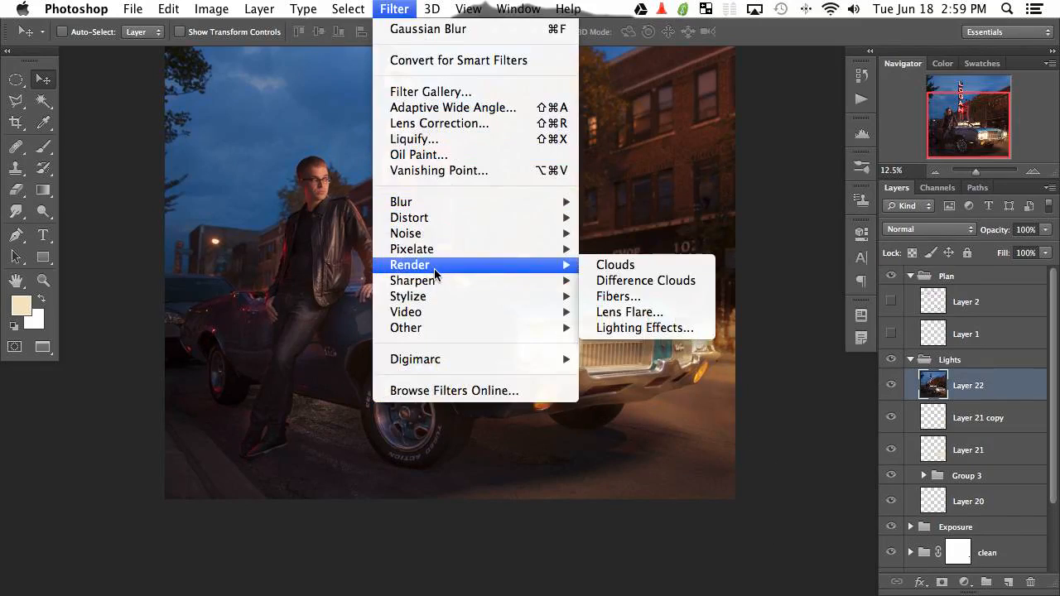
click(638, 312)
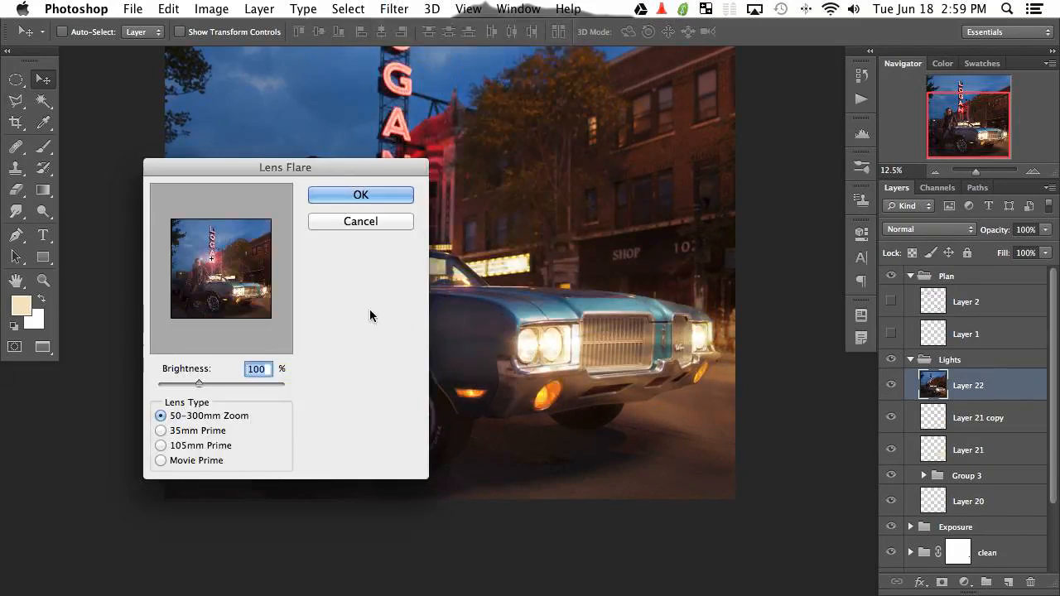
click(239, 293)
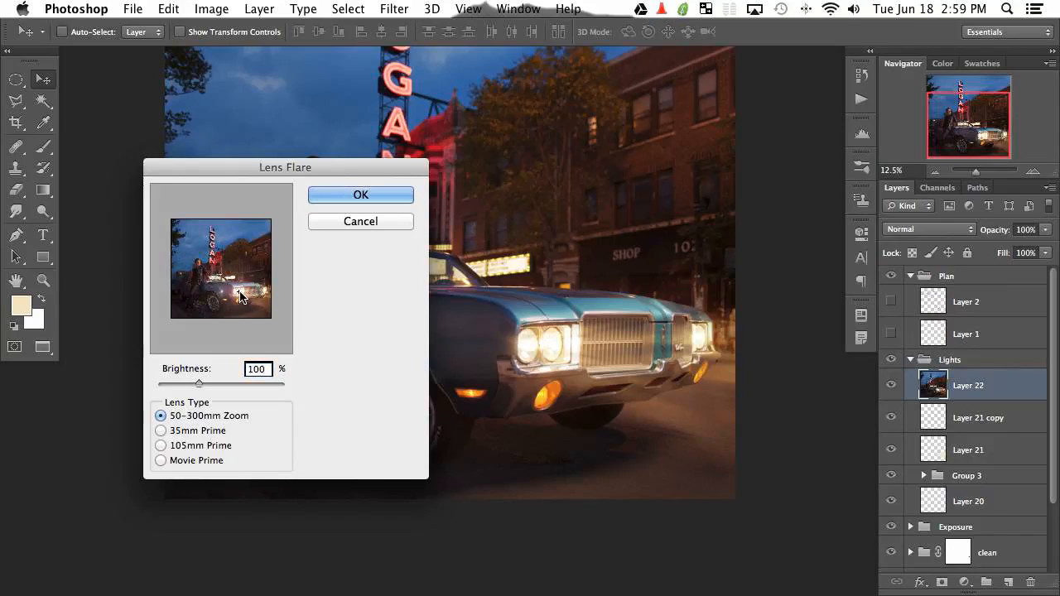
drag(200, 383, 192, 383)
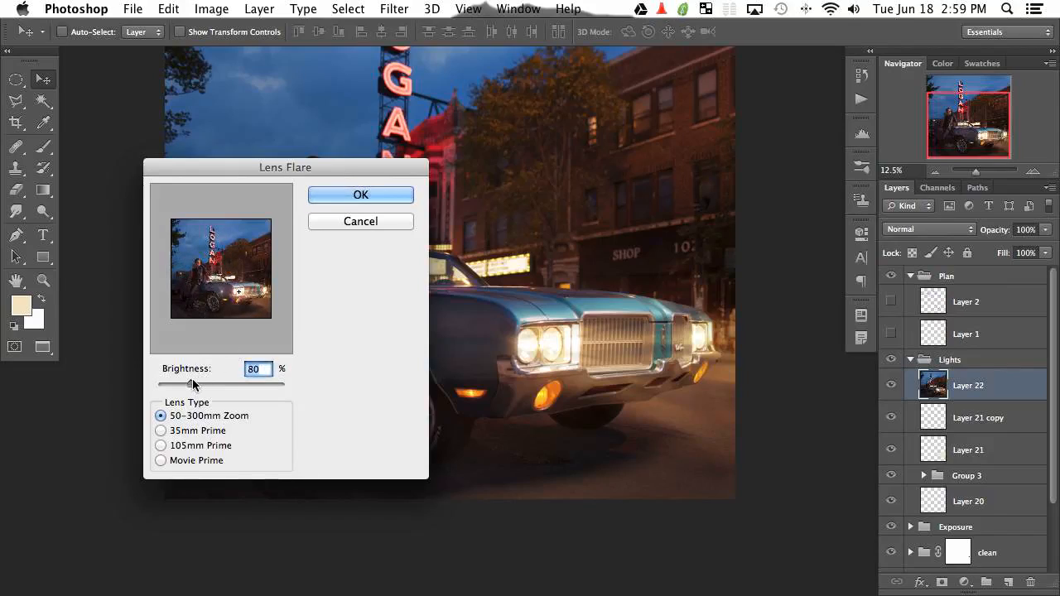
click(263, 292)
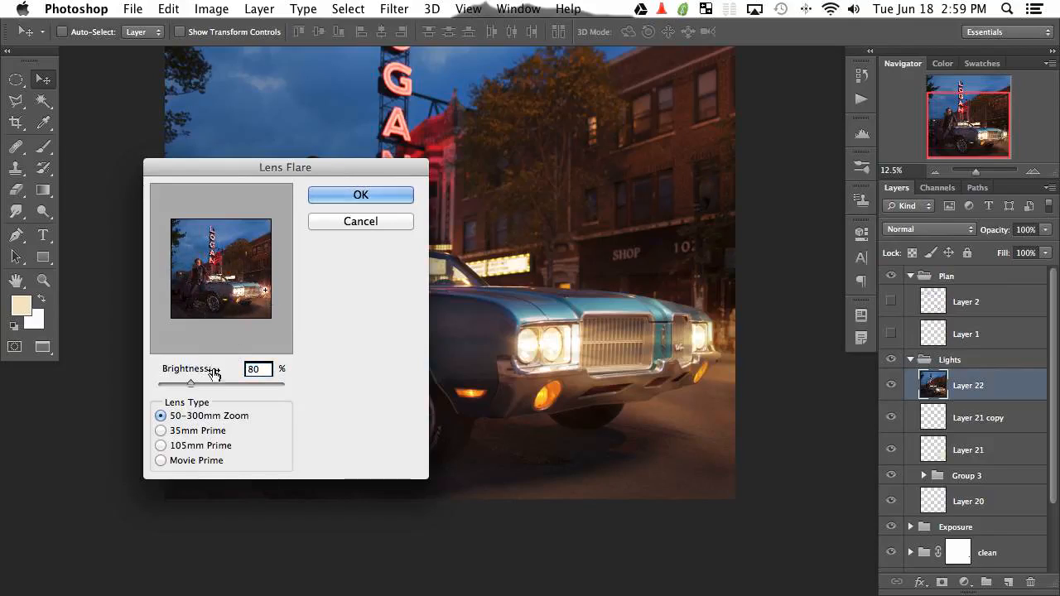
drag(190, 383, 176, 387)
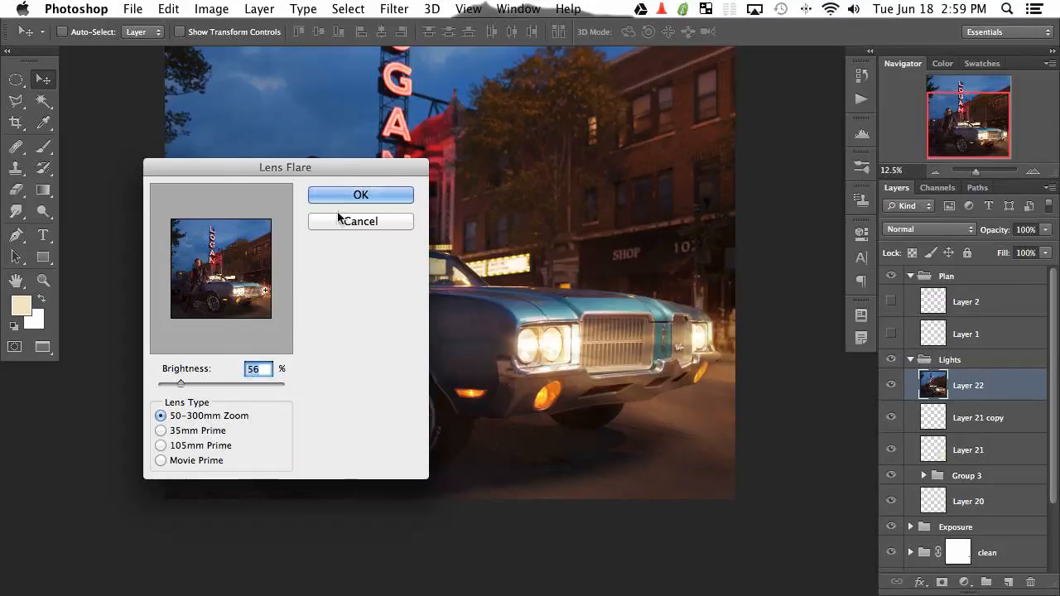
click(358, 197)
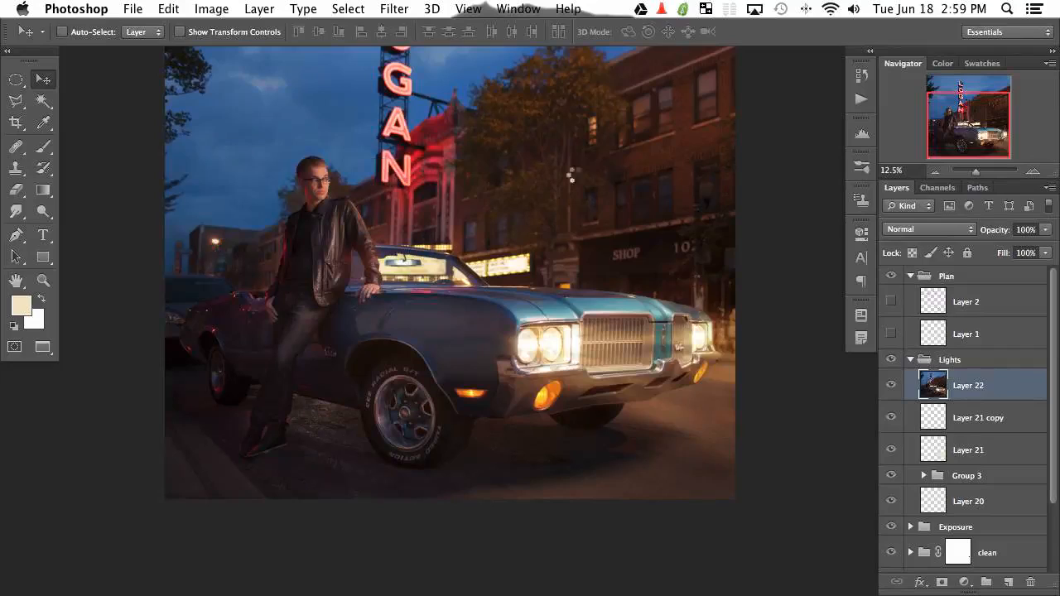
Compare the image with and without the lens flare on Layer 22.
click(891, 385)
click(890, 385)
click(891, 386)
click(891, 385)
click(891, 386)
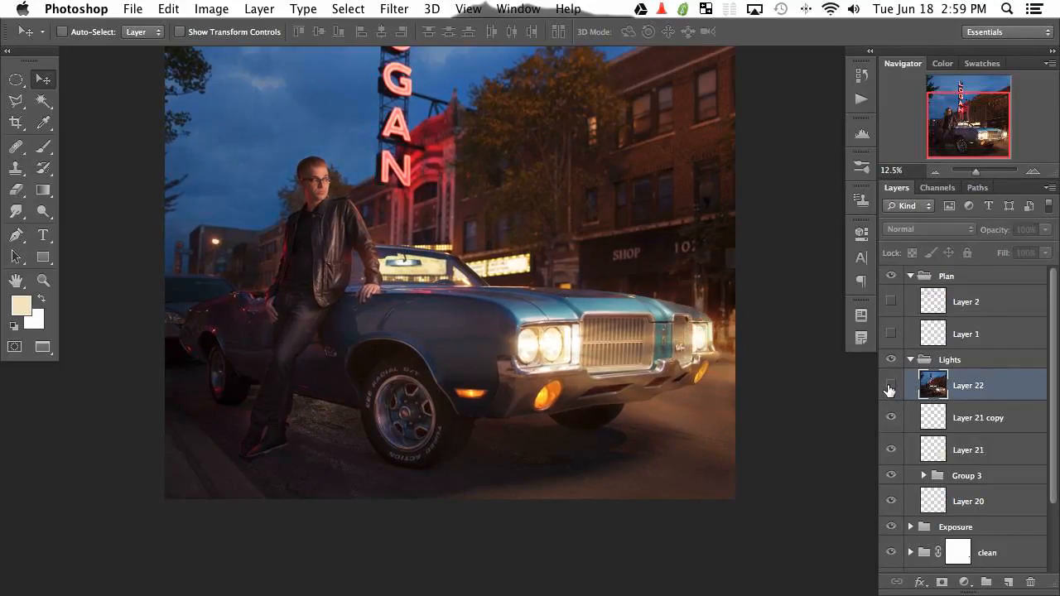
click(891, 386)
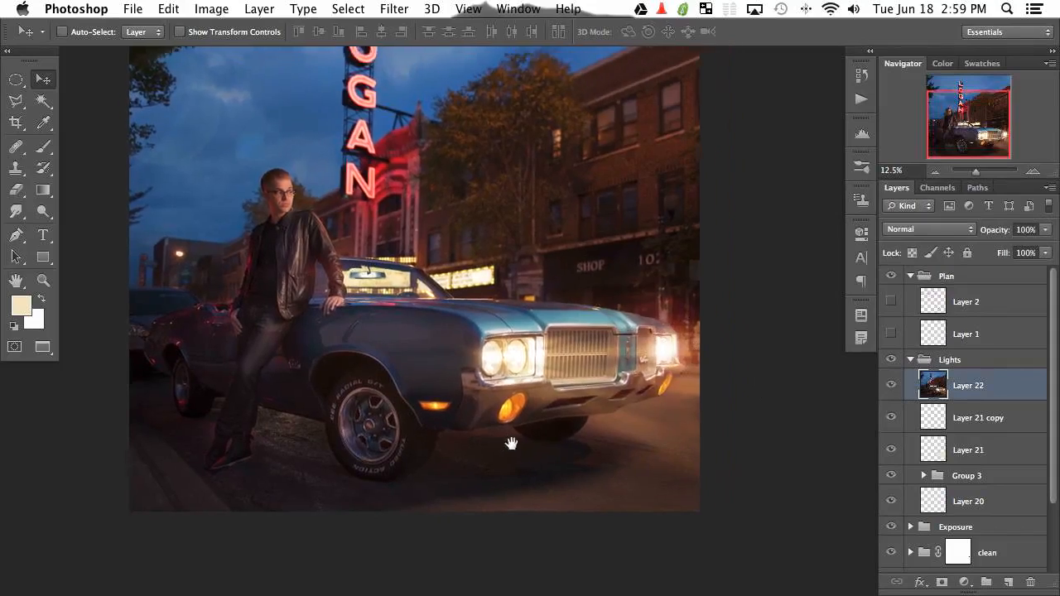
click(892, 386)
click(891, 386)
click(892, 386)
click(892, 387)
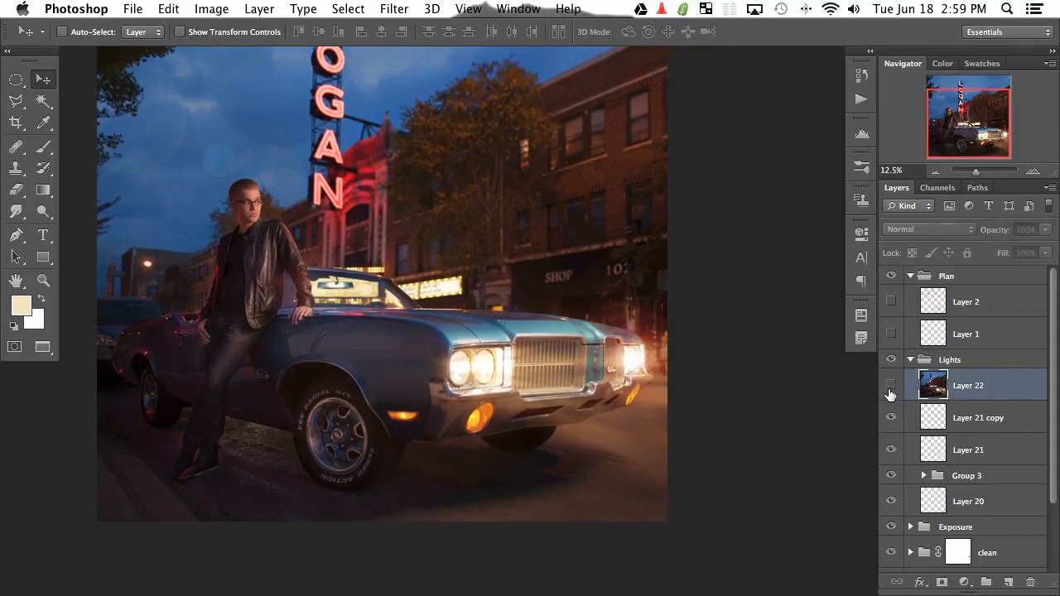
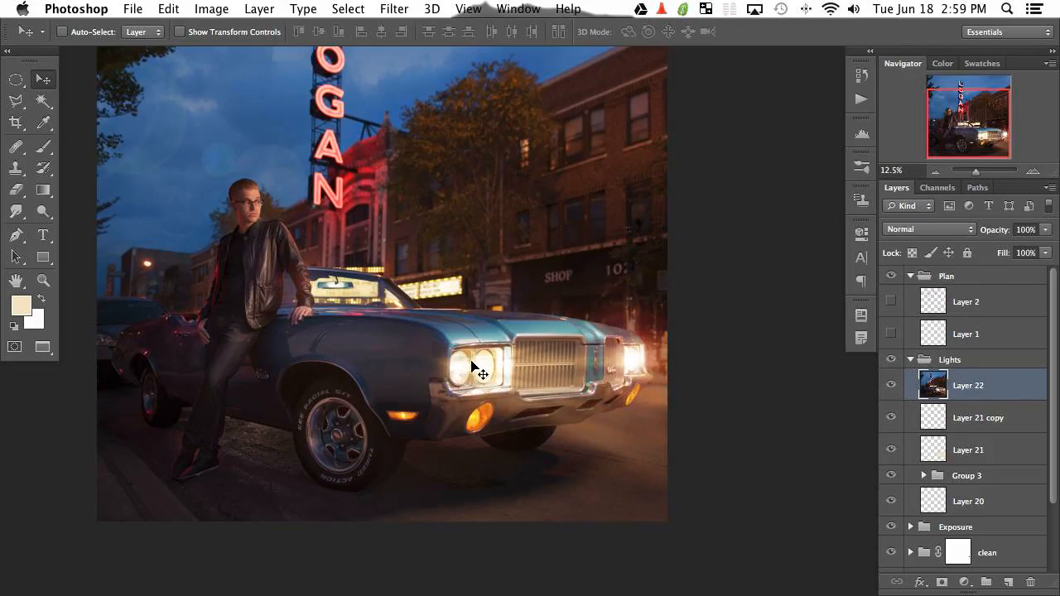
Fill Layer 22 with black and reapply the lens flare with the same settings.
key(shift+BackSpace)
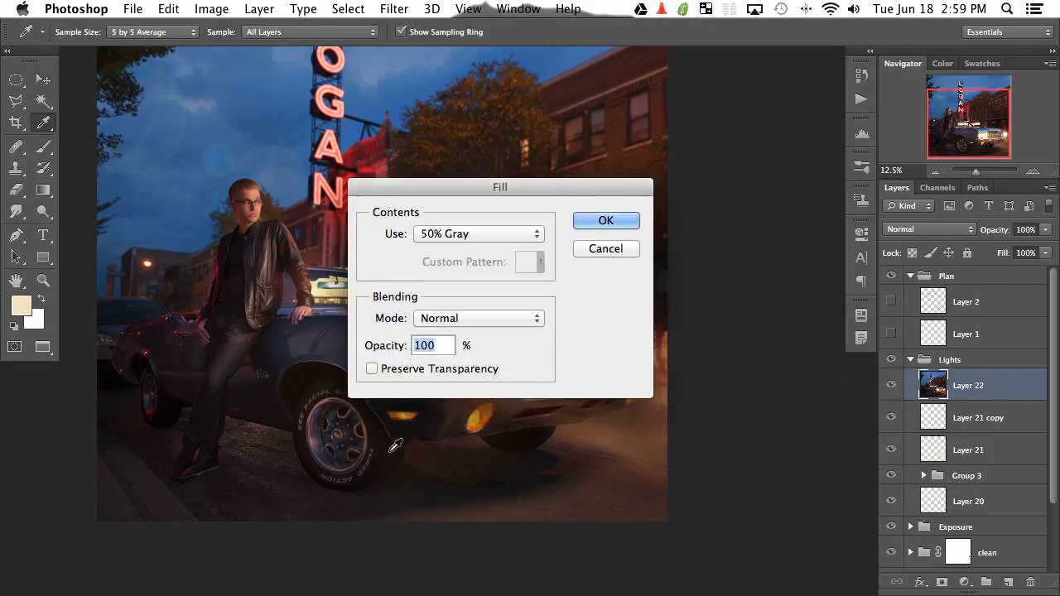
click(460, 240)
click(451, 216)
click(607, 220)
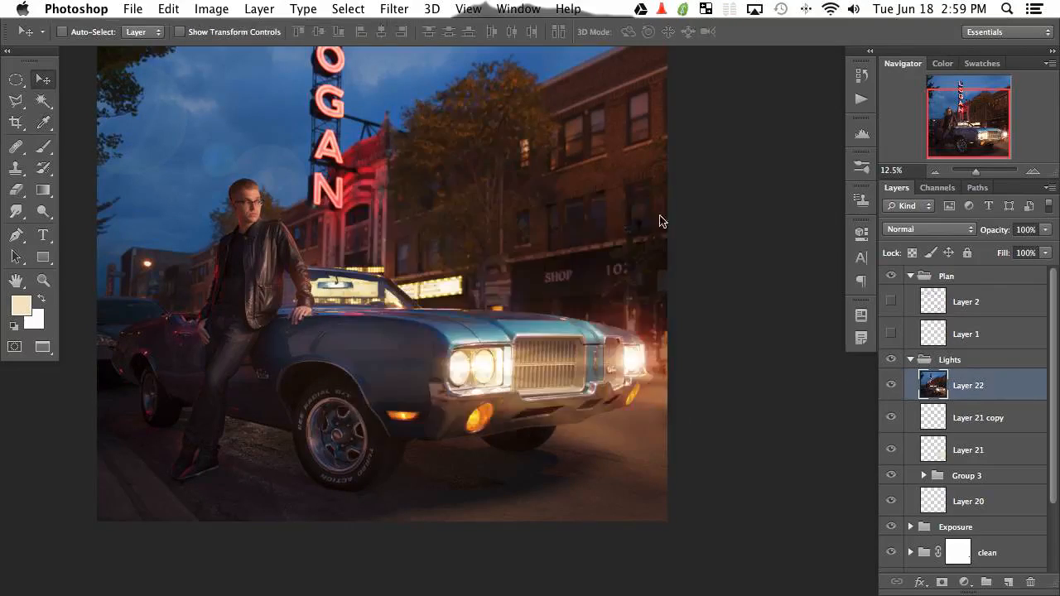
click(398, 10)
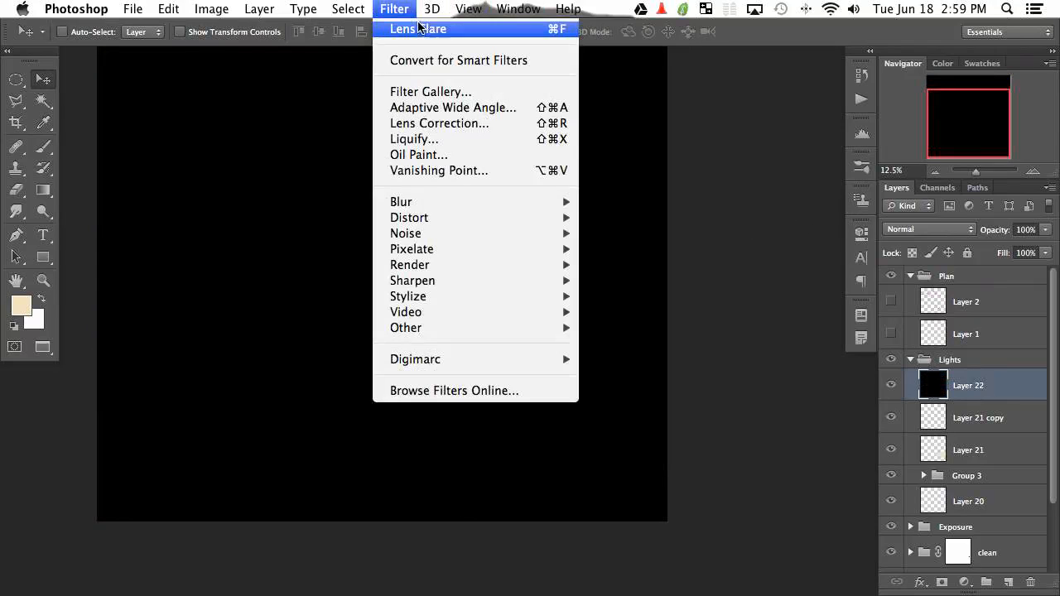
click(559, 33)
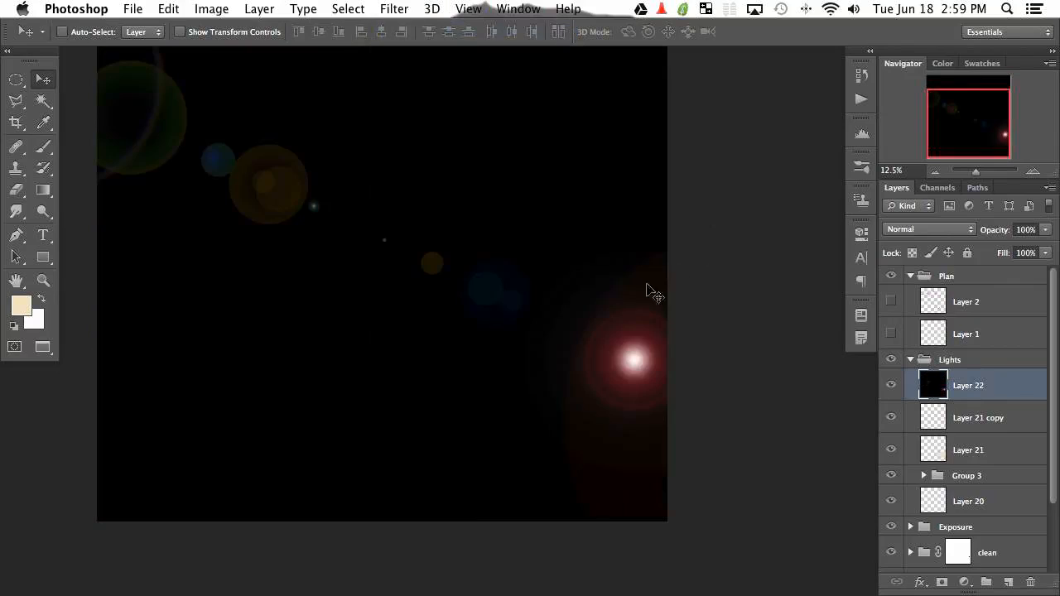
Set Layer 22 to Screen blending at 64% opacity, comparing the image with and without the flare.
click(919, 230)
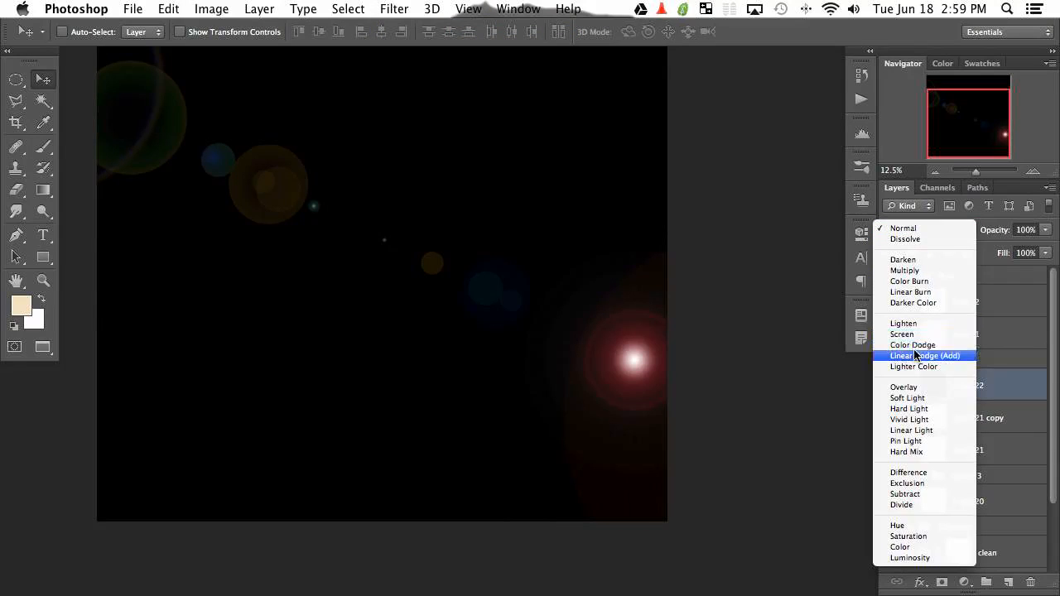
click(948, 336)
click(892, 385)
click(892, 386)
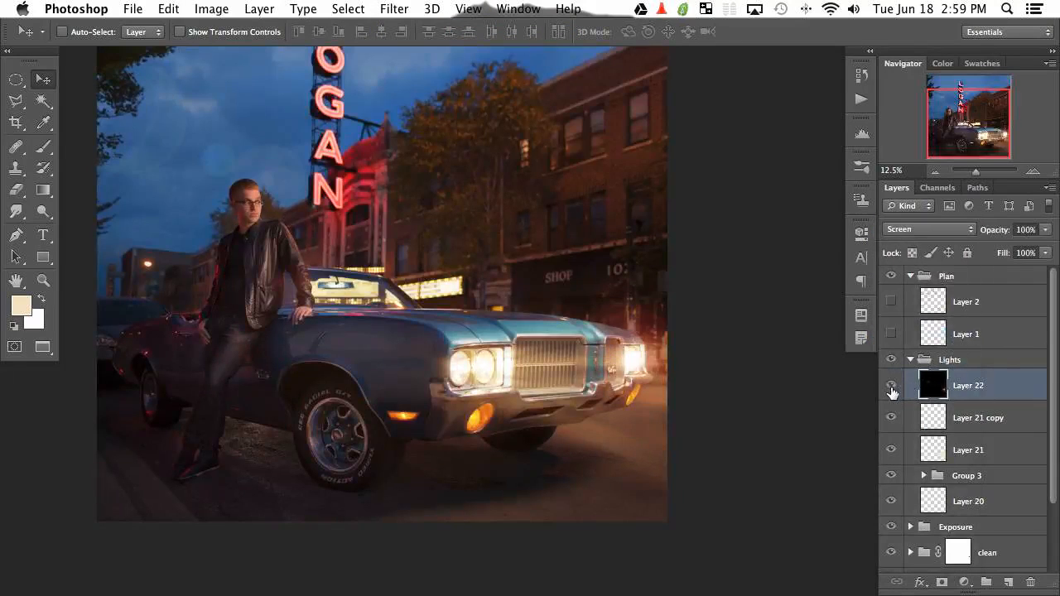
click(892, 385)
click(891, 386)
click(892, 386)
click(892, 386)
click(892, 386)
click(892, 385)
drag(997, 230, 960, 236)
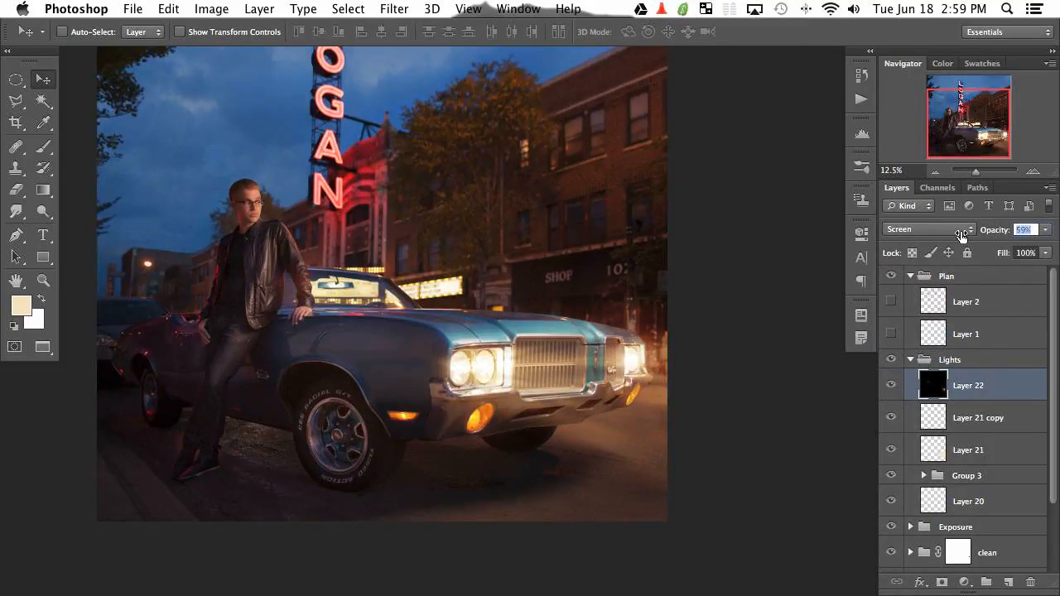
drag(410, 323, 494, 375)
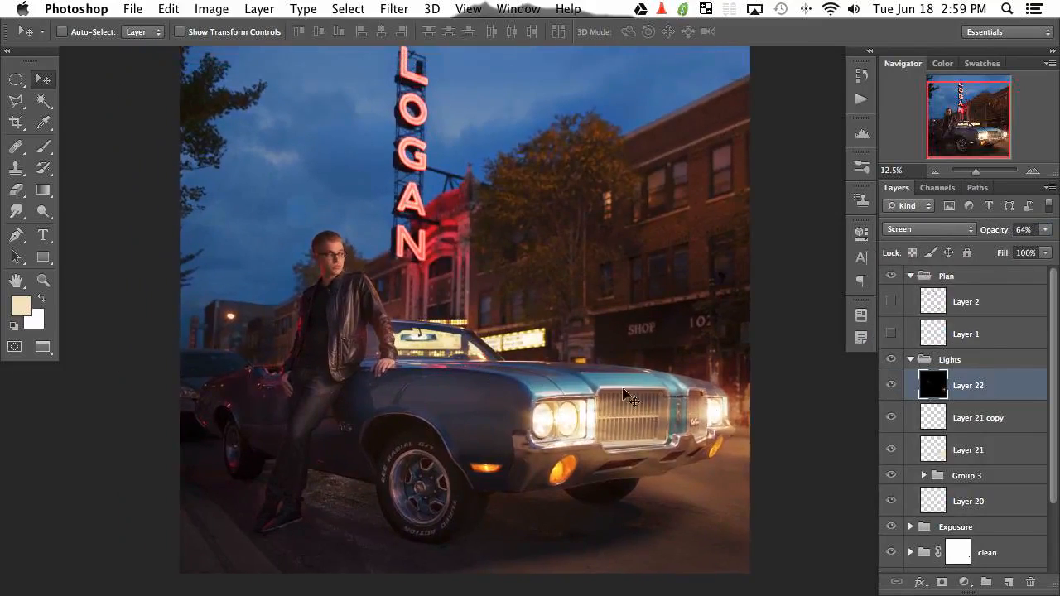
Add a mask to Layer 22, paint black over the flare spots in the sky with a large soft brush, and check the change.
key(super+m)
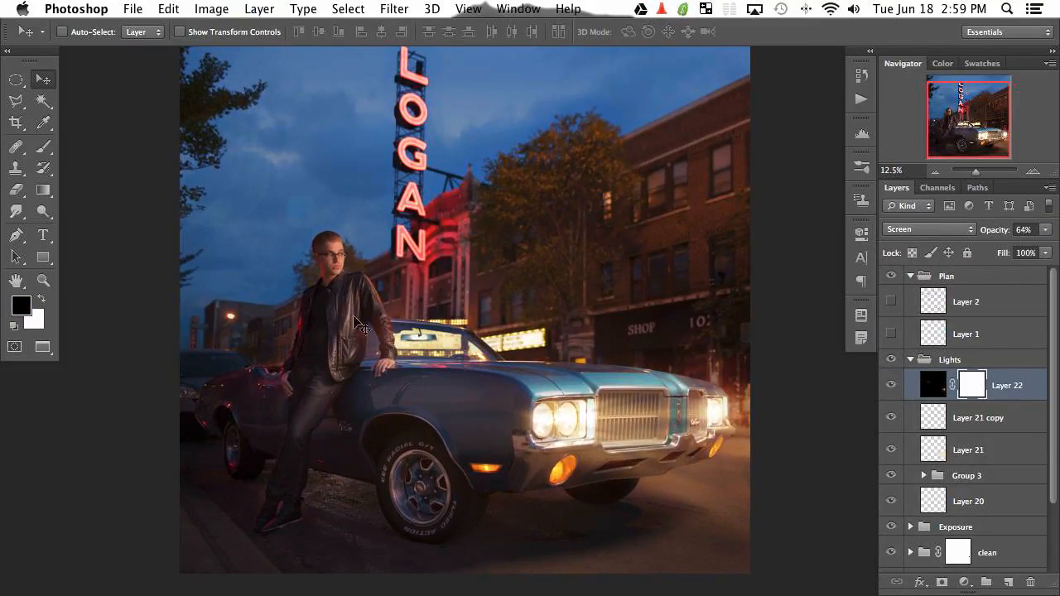
key(b)
mouse_move(201, 199)
mouse_down()
mouse_move(555, 309)
mouse_move(691, 248)
mouse_up()
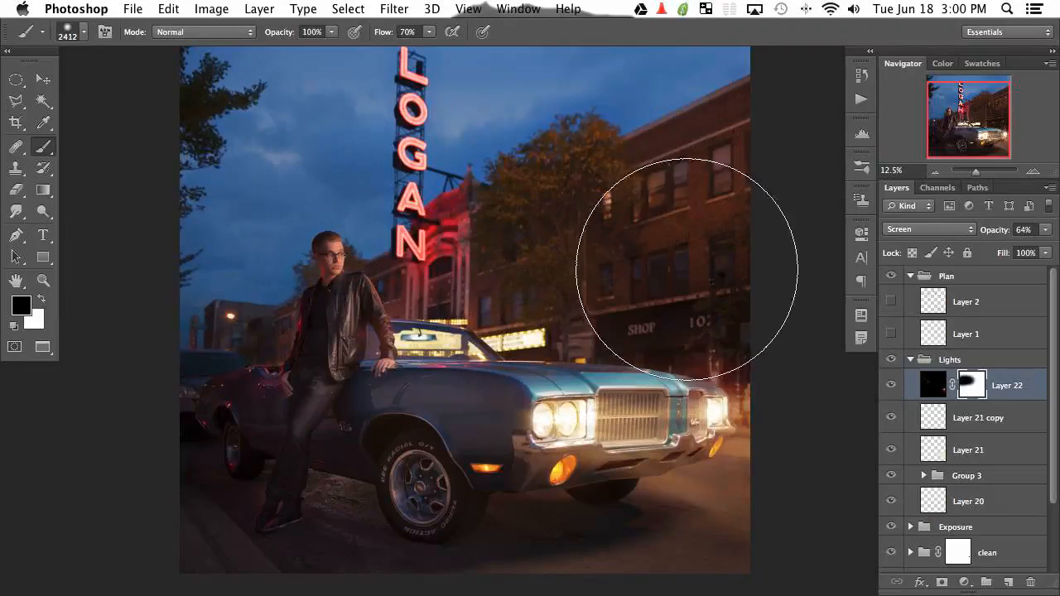
click(895, 386)
click(893, 386)
click(892, 386)
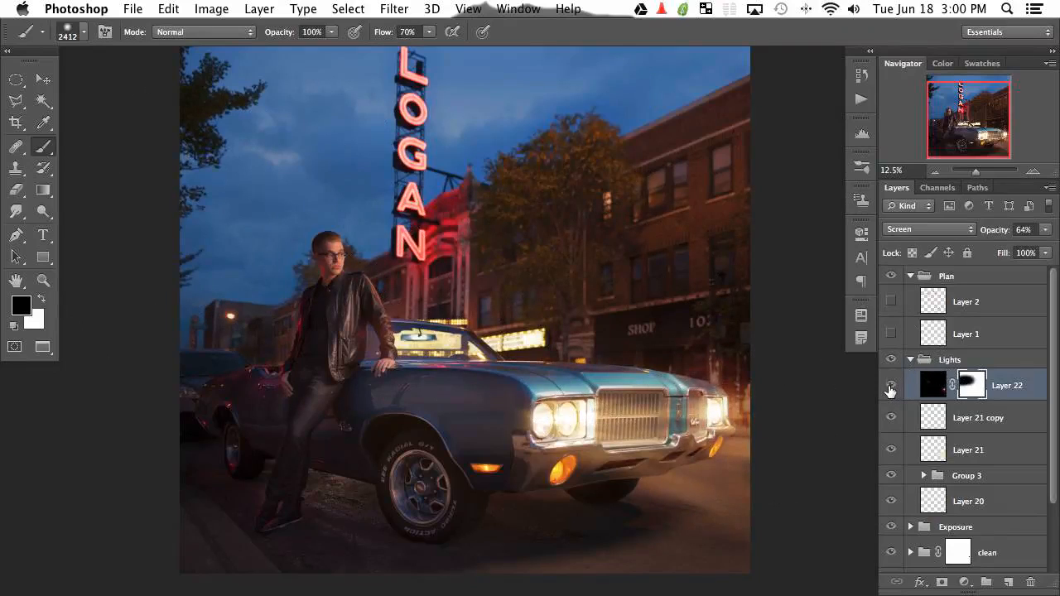
click(891, 386)
click(891, 386)
Reduce the brush size to 1388 and compare the car's headlight area with and without Layer 22.
scroll(670, 464, down, 3)
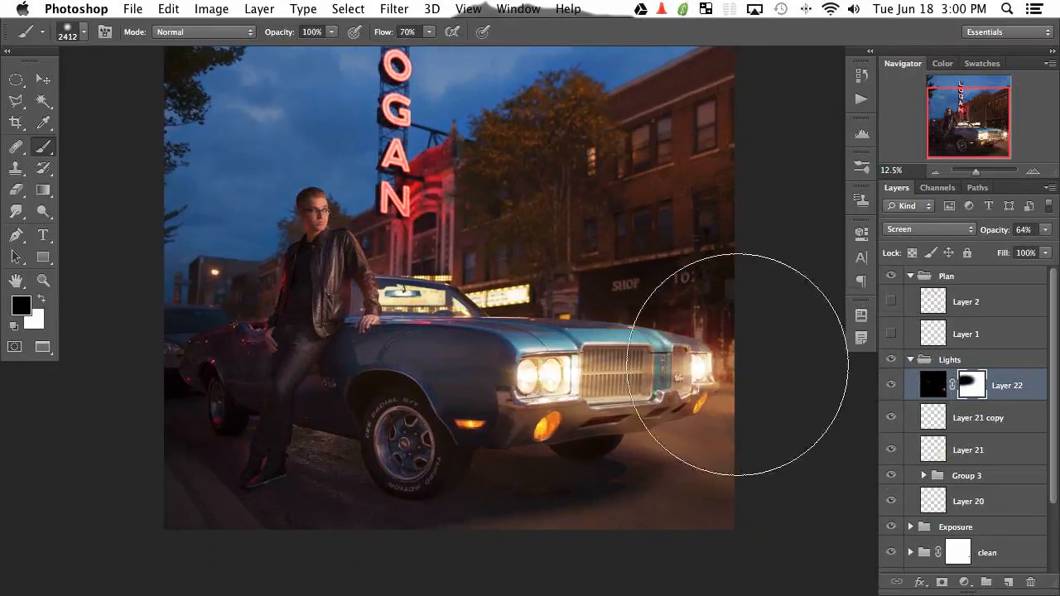
drag(640, 417, 590, 417)
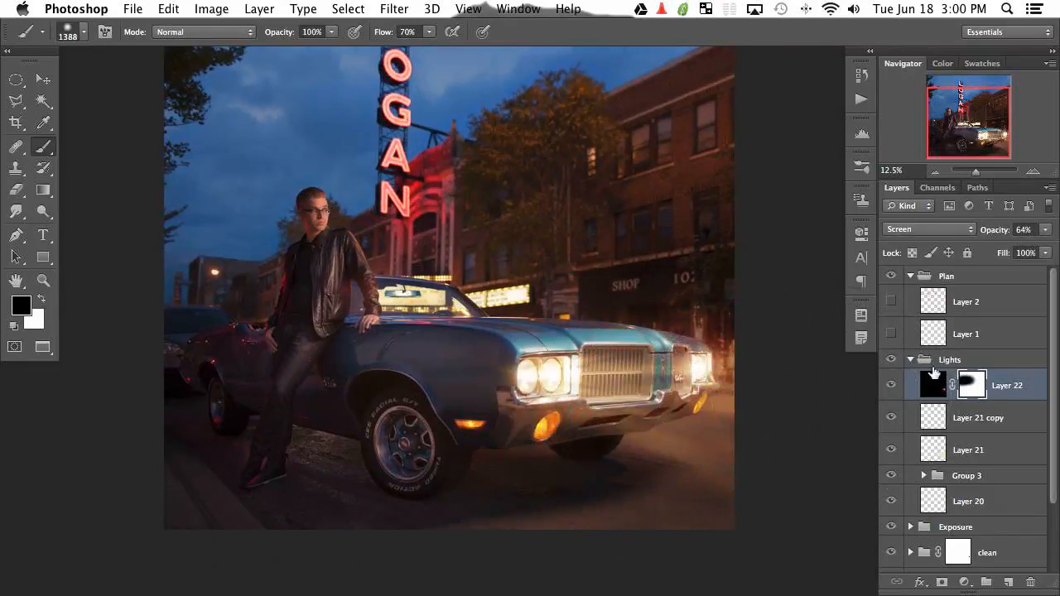
click(891, 385)
click(892, 386)
click(892, 387)
click(893, 387)
Stamp the visible image onto a new layer above Layer 22 and render a 50-300mm Zoom lens flare at 56% brightness on the near headlight.
key(alt+shift+super+n)
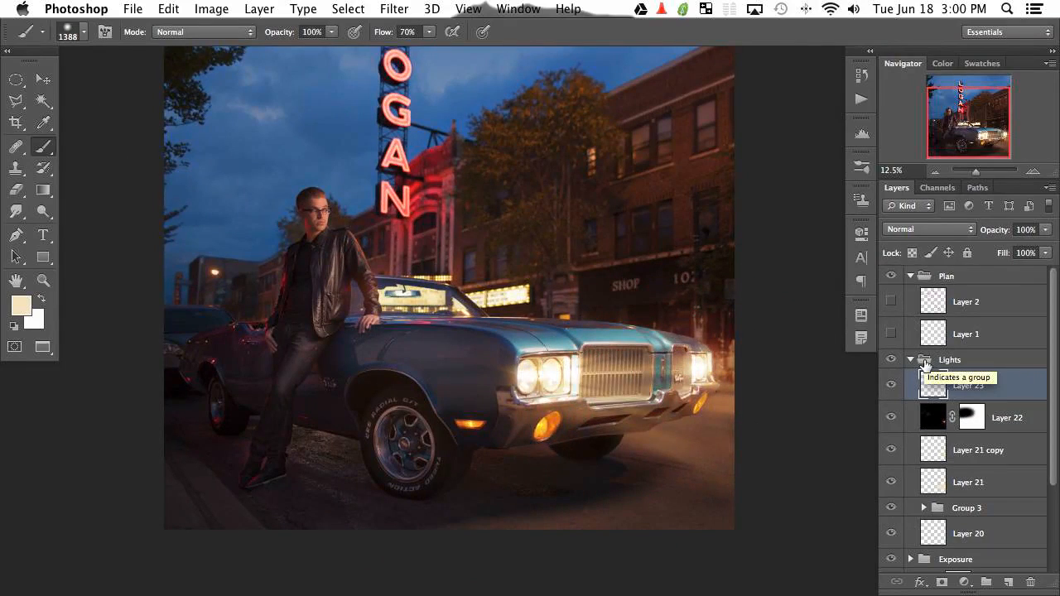
key(super+alt+shift+e)
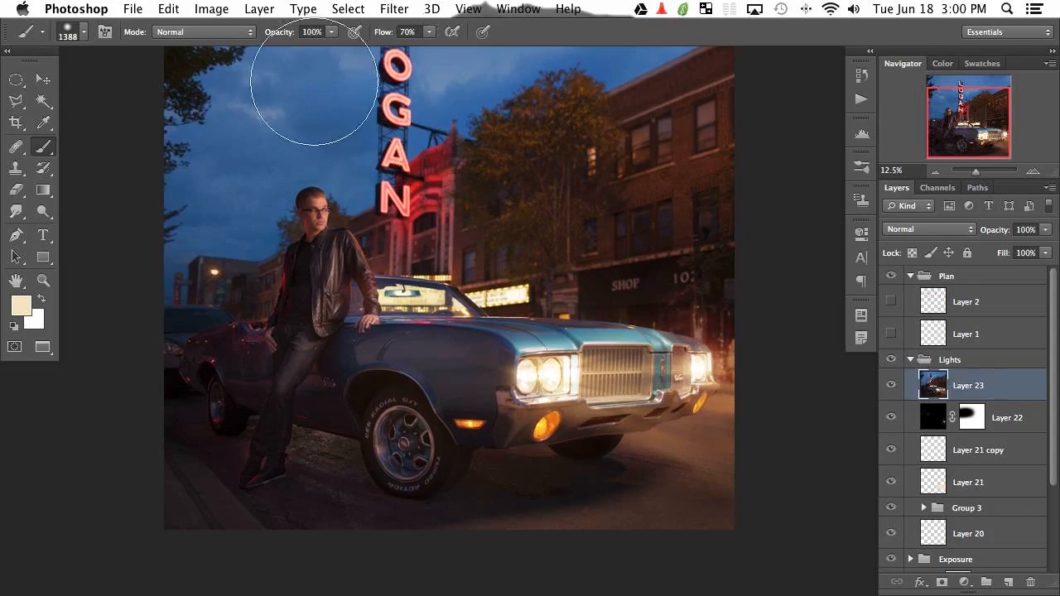
click(383, 8)
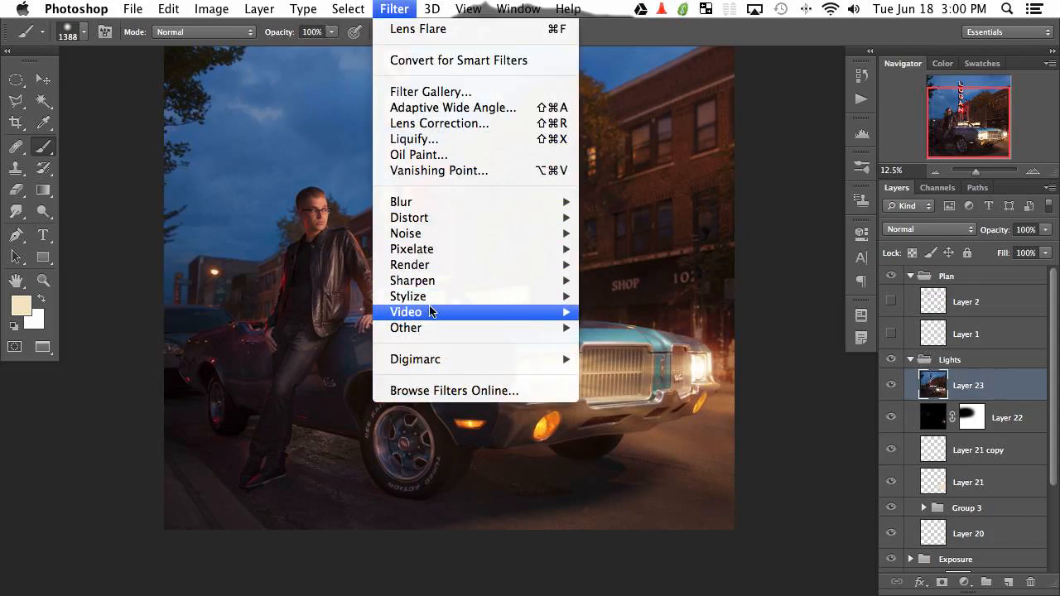
mouse_move(429, 280)
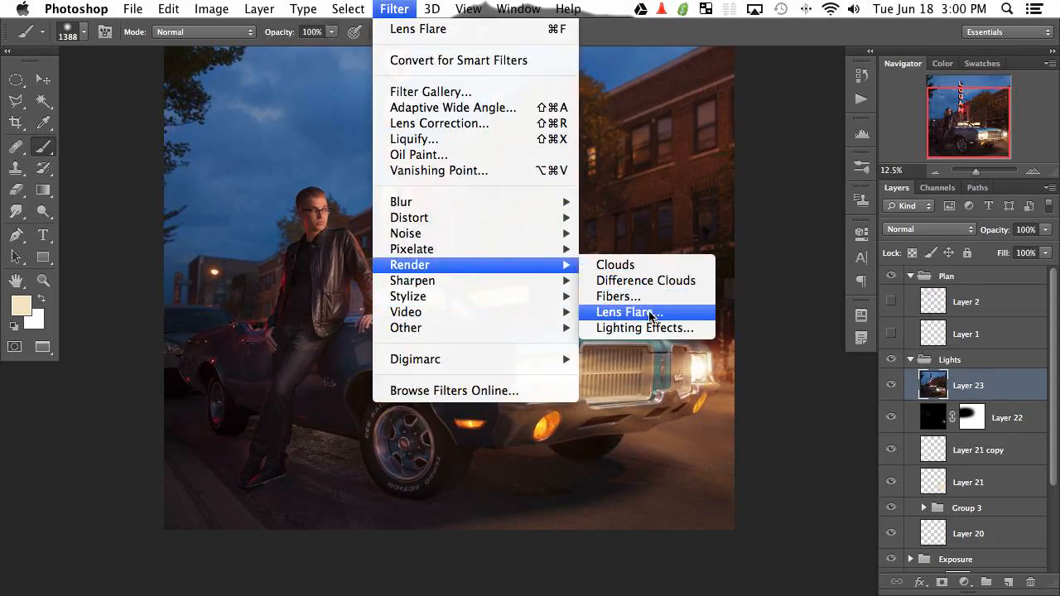
click(654, 312)
click(239, 293)
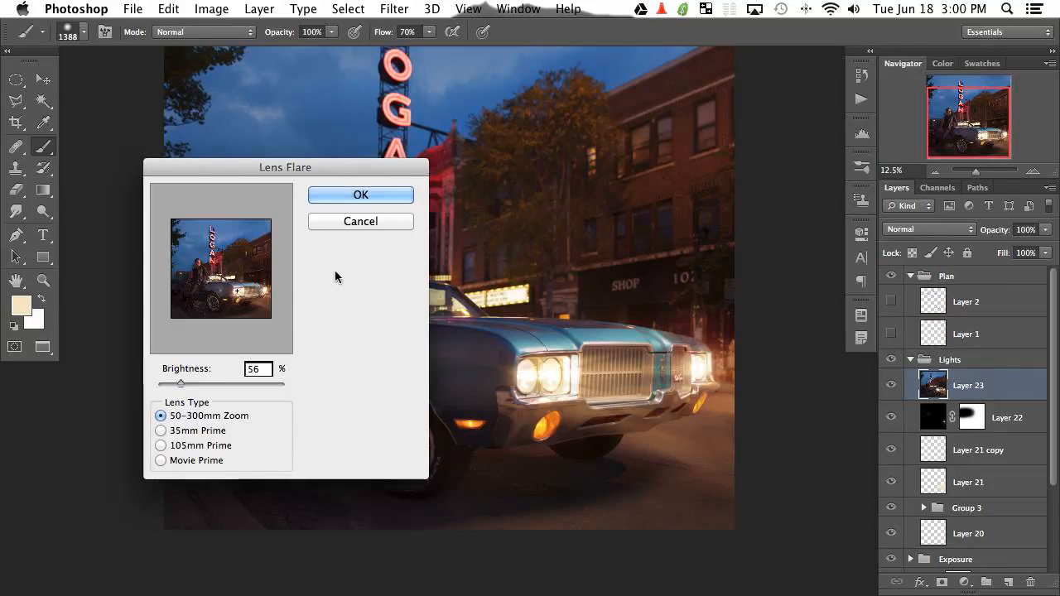
click(362, 199)
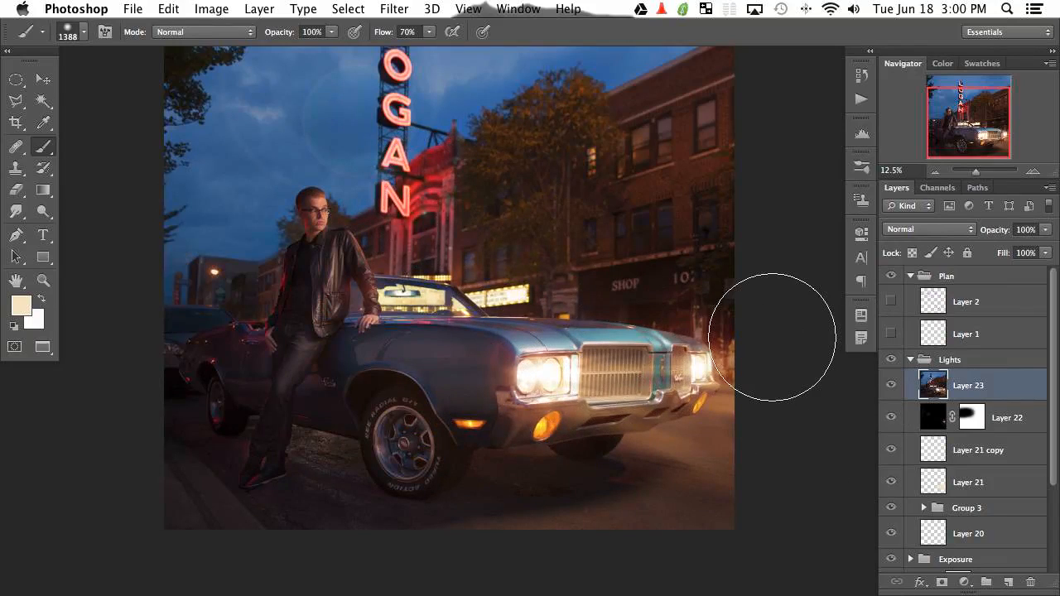
Fill Layer 23 with black and reapply the near-headlight lens flare.
key(shift+BackSpace)
key(Return)
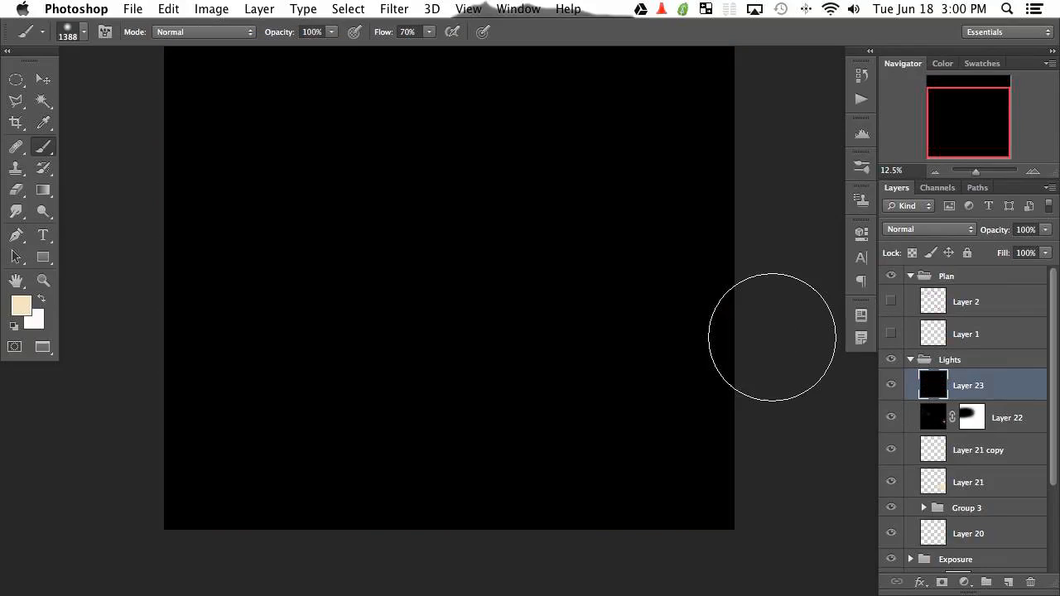
key(ctrl+f)
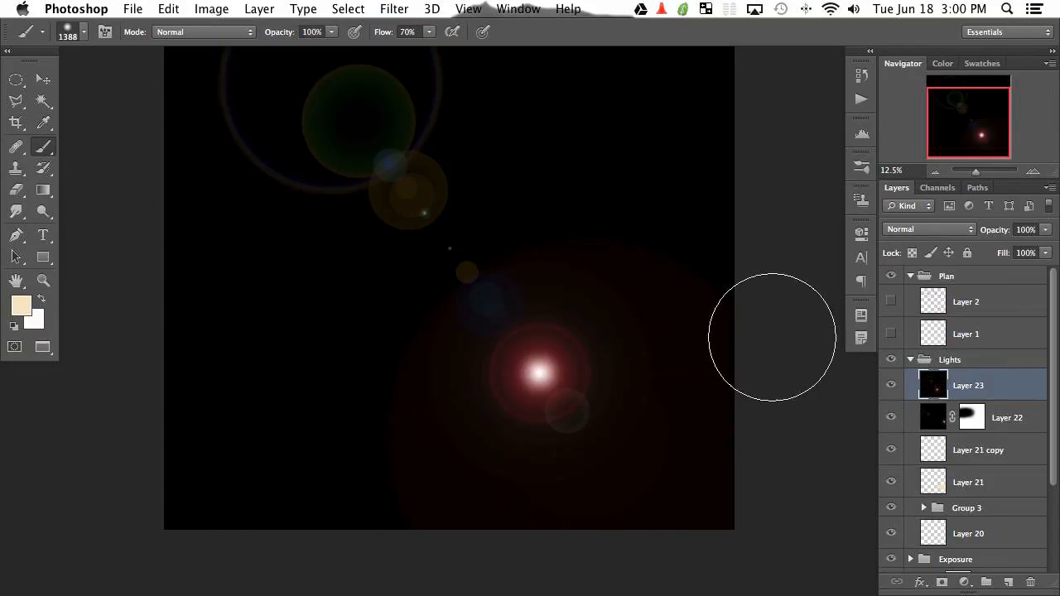
Set Layer 23's blending to Screen, add a white mask to it and make black the painting colour.
click(936, 232)
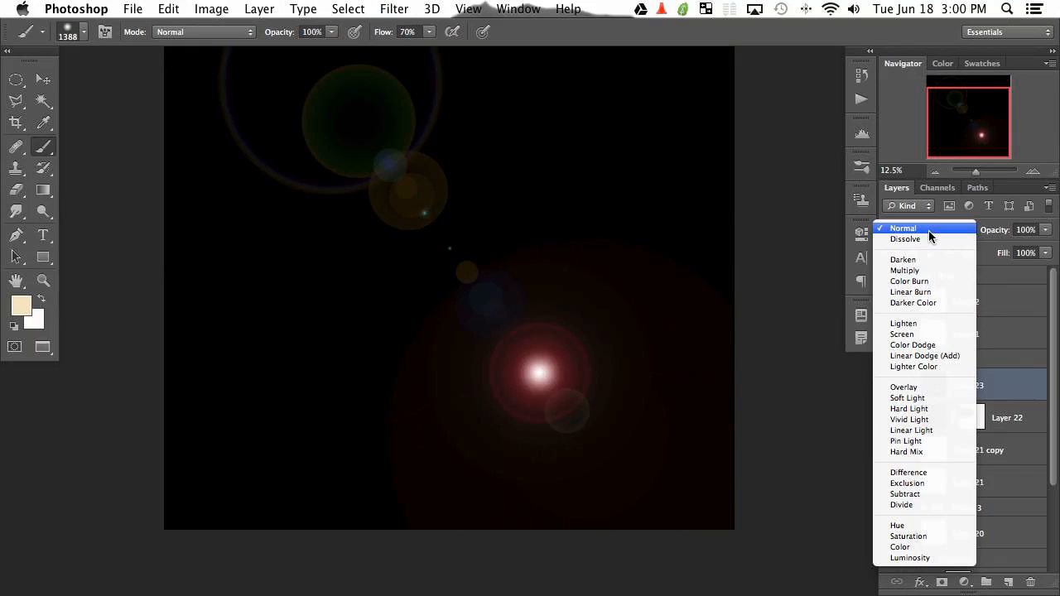
click(936, 331)
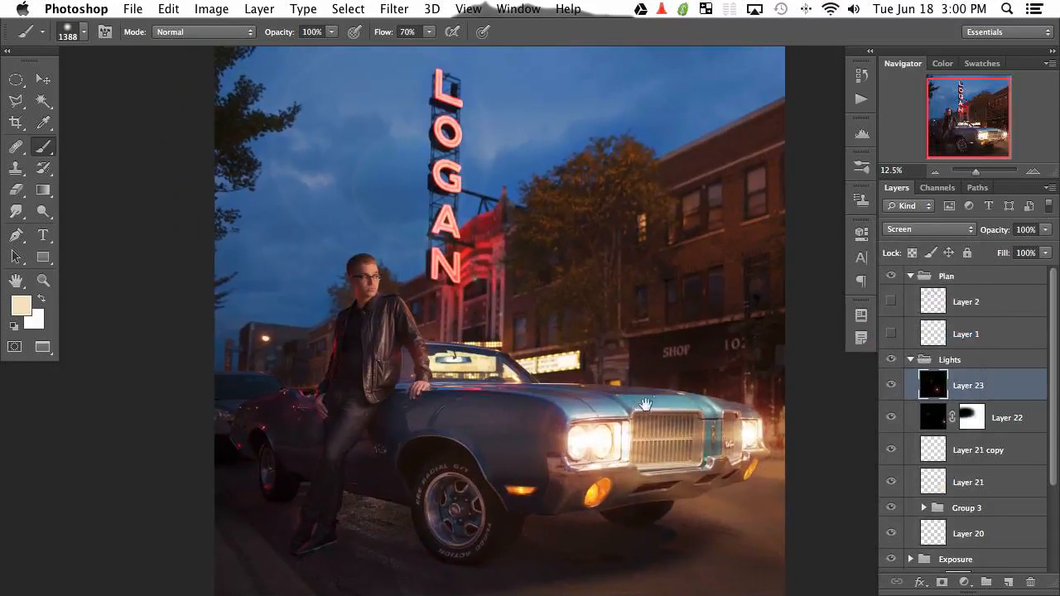
key(ctrl+shift+m)
key(d)
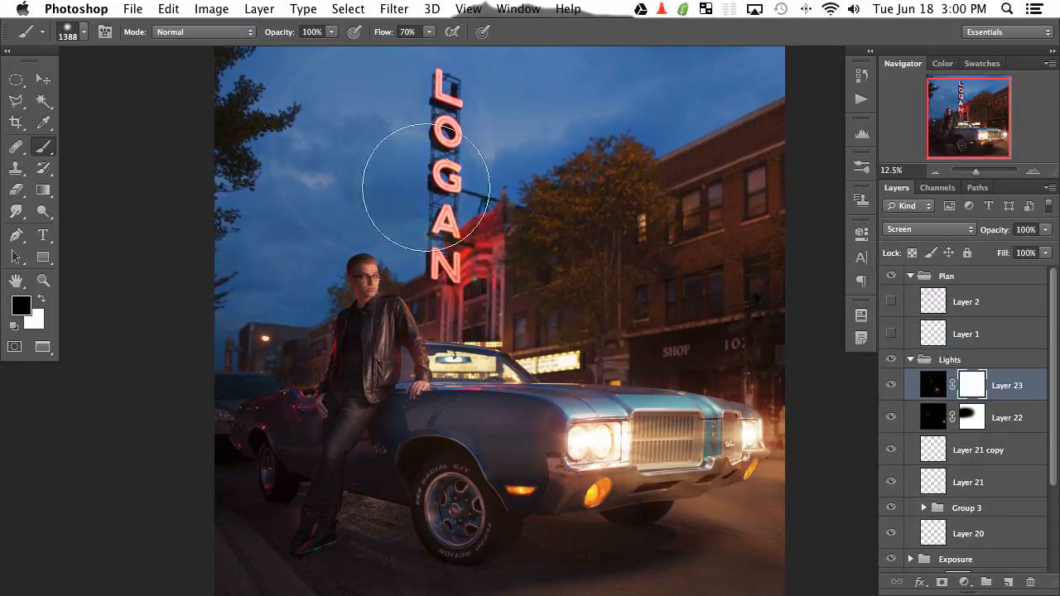
Paint black on Layer 23's mask over the stray flare spots in the sky and around the sign, and set the layer's opacity to 60%.
mouse_move(313, 218)
mouse_down()
mouse_move(288, 104)
mouse_move(402, 35)
mouse_up()
drag(444, 133, 464, 214)
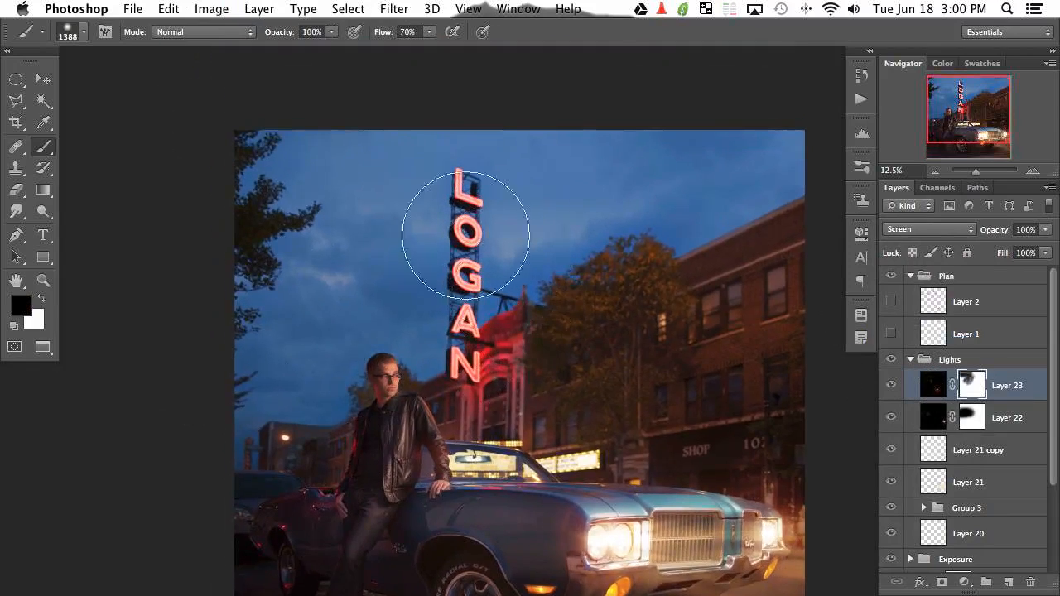
drag(513, 367, 395, 160)
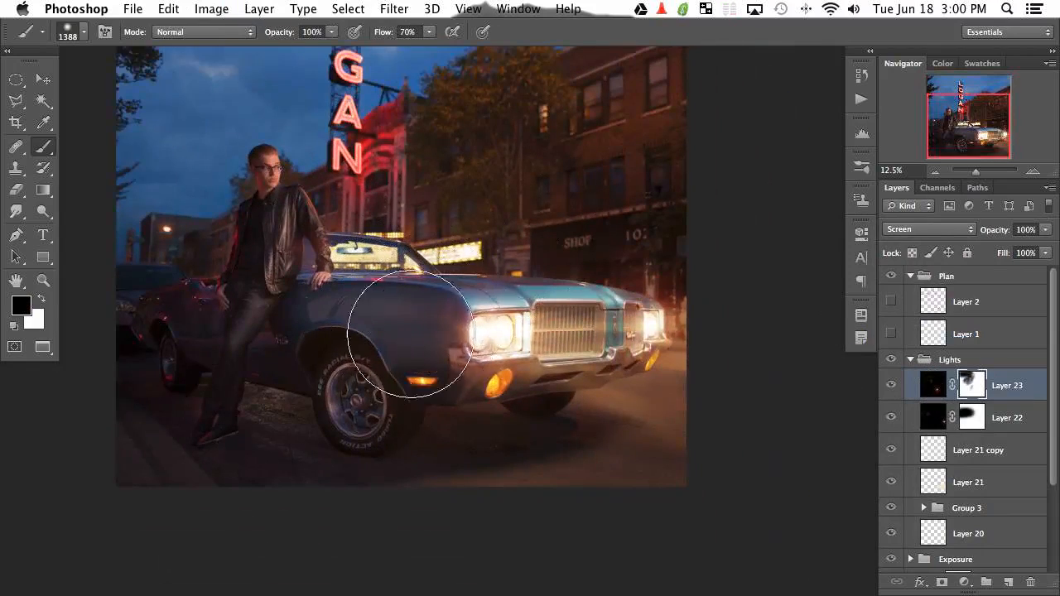
key(v)
key(6)
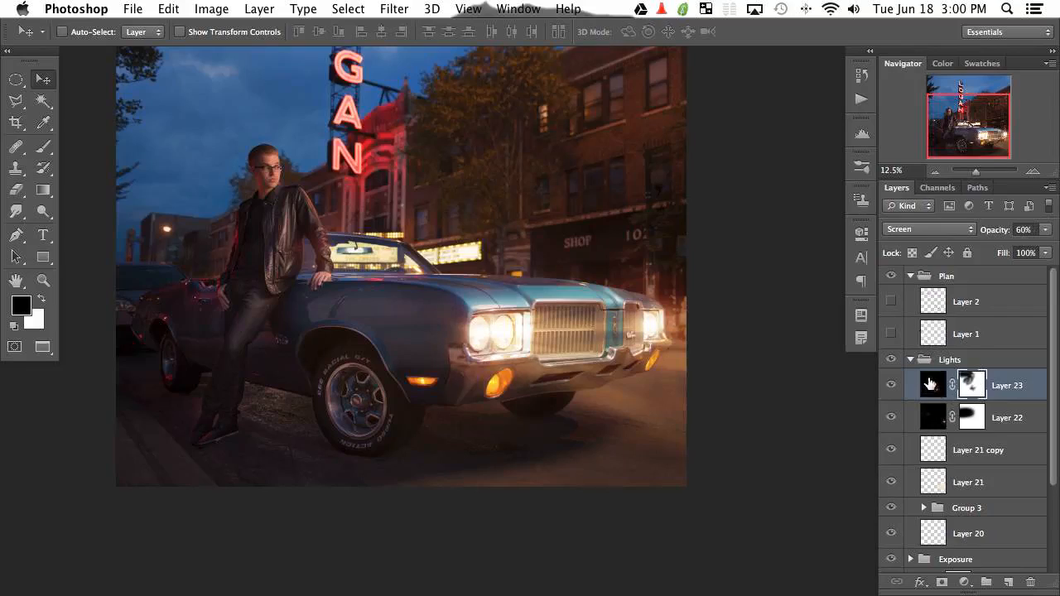
Compare the headlight glow with and without Layer 23 and with and without the whole Lights group.
click(890, 385)
click(890, 386)
mouse_move(890, 386)
mouse_down()
mouse_move(894, 421)
mouse_move(894, 378)
mouse_up()
click(890, 385)
click(890, 385)
click(890, 385)
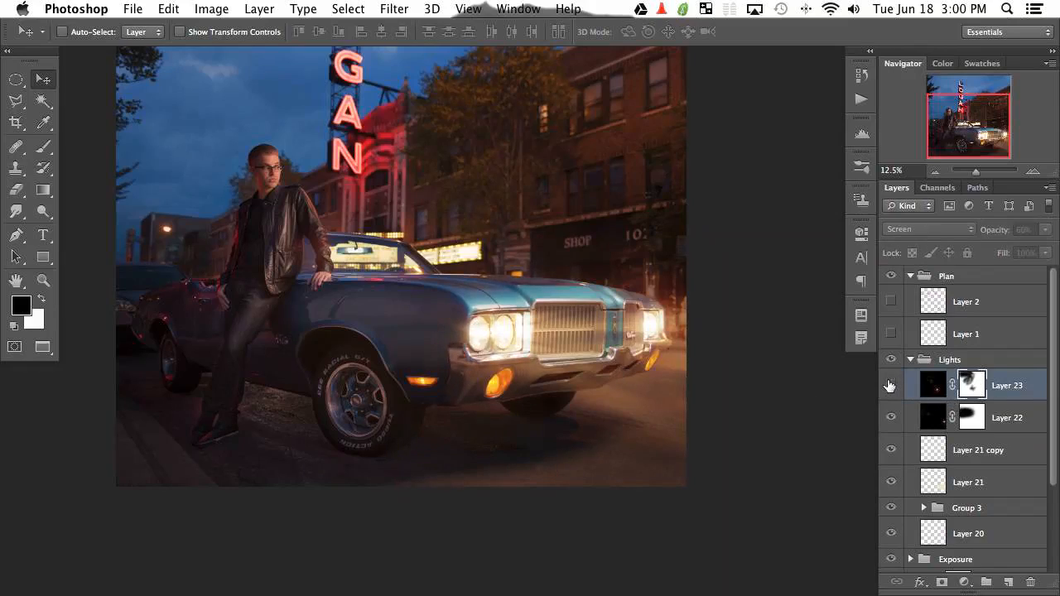
click(890, 385)
click(890, 385)
click(890, 385)
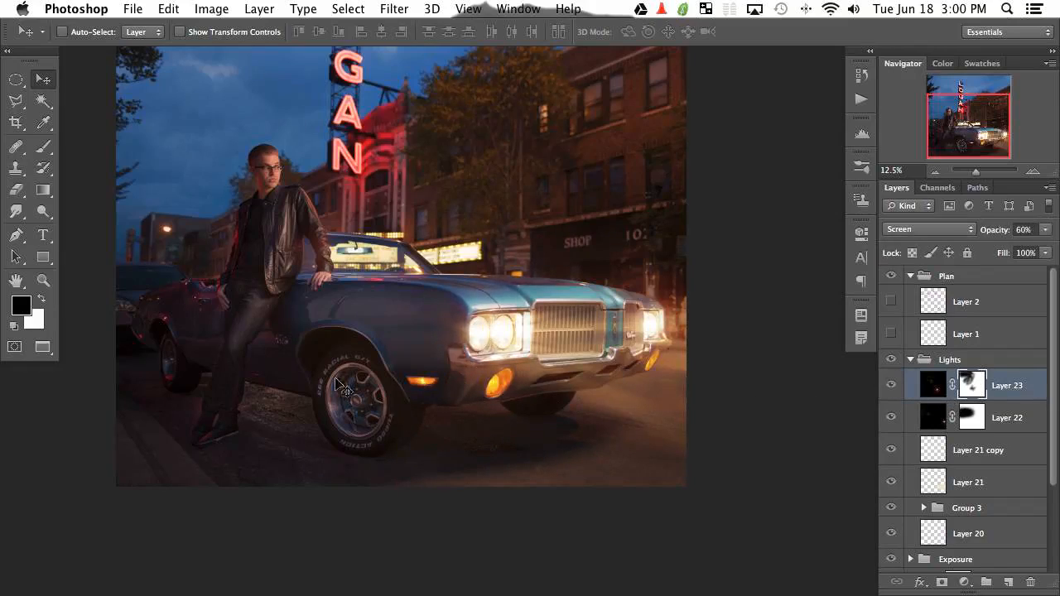
click(891, 361)
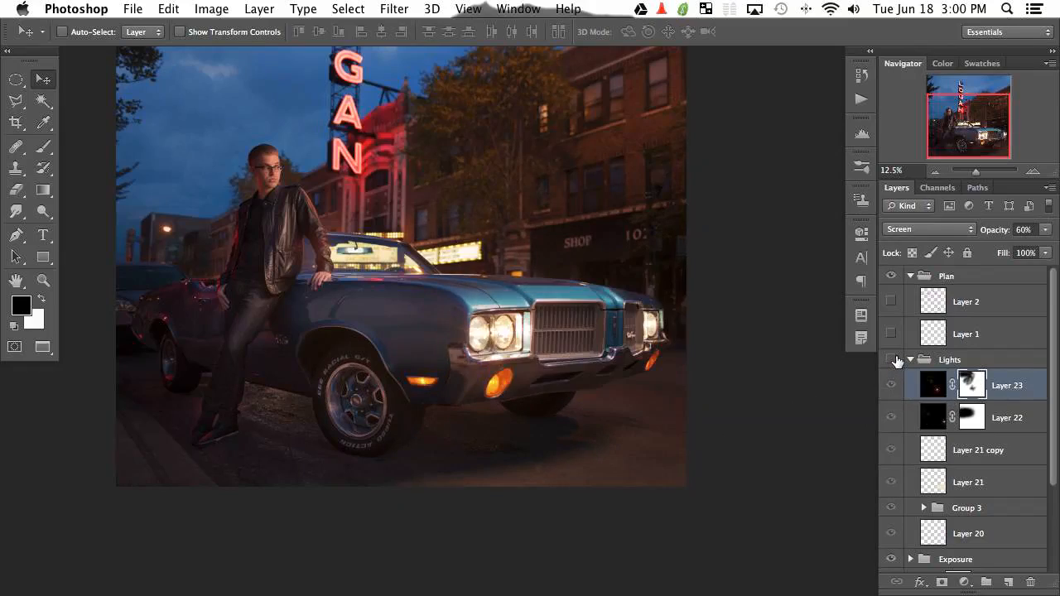
click(892, 361)
click(890, 385)
click(890, 385)
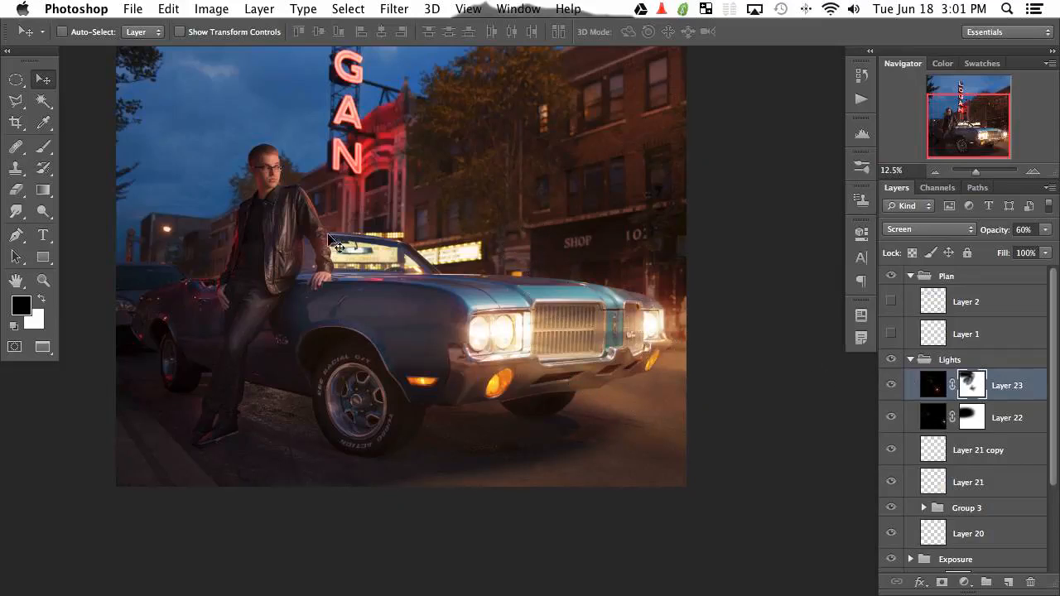
drag(343, 364, 409, 412)
drag(513, 365, 530, 372)
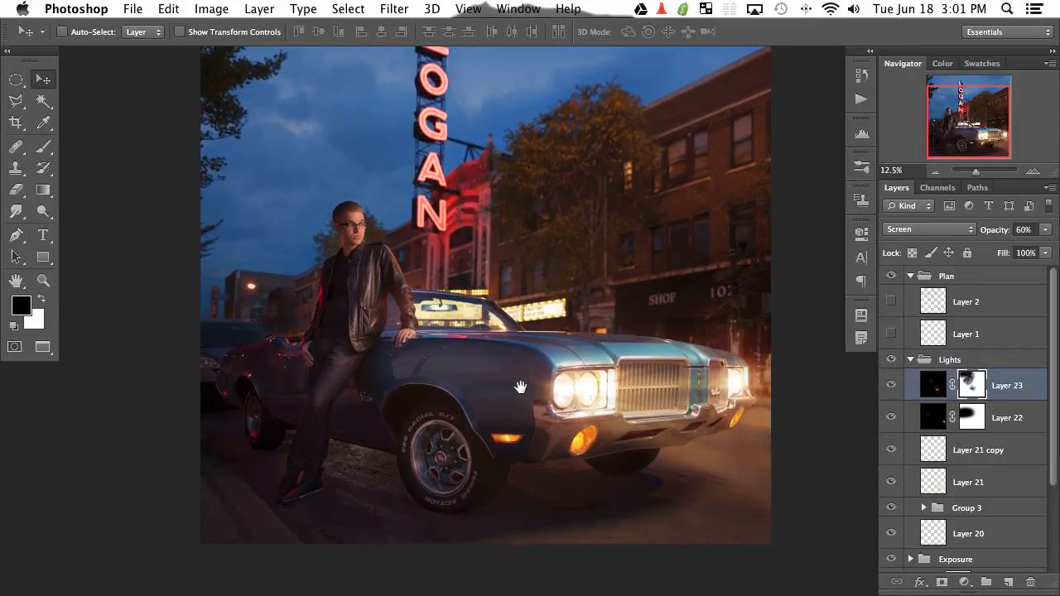
Check what Group 3 contributes to the headlight glow and reduce the group's opacity to 38%.
click(891, 508)
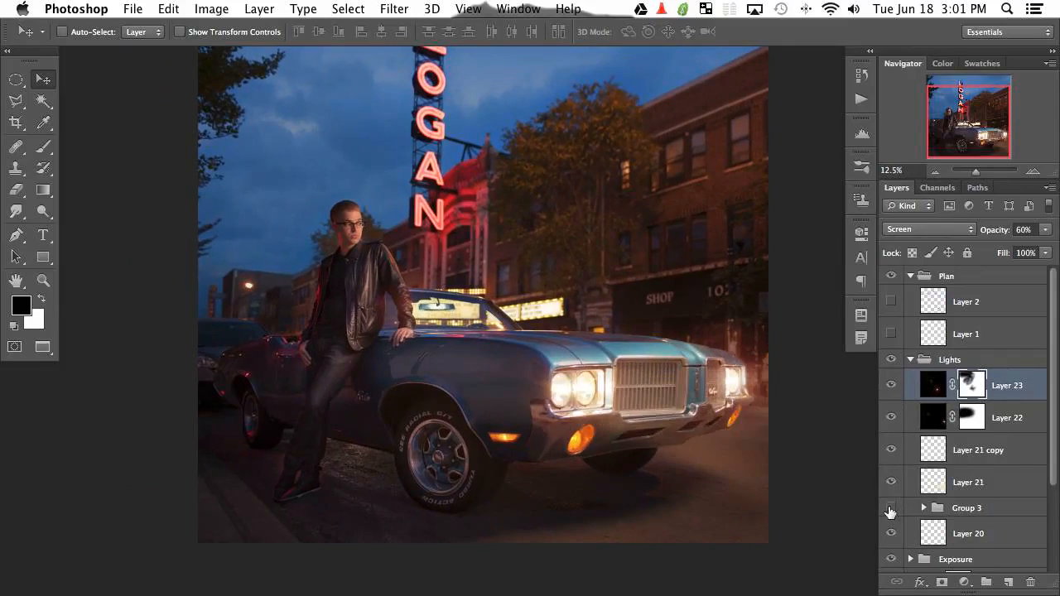
click(891, 507)
click(891, 508)
click(891, 507)
click(971, 508)
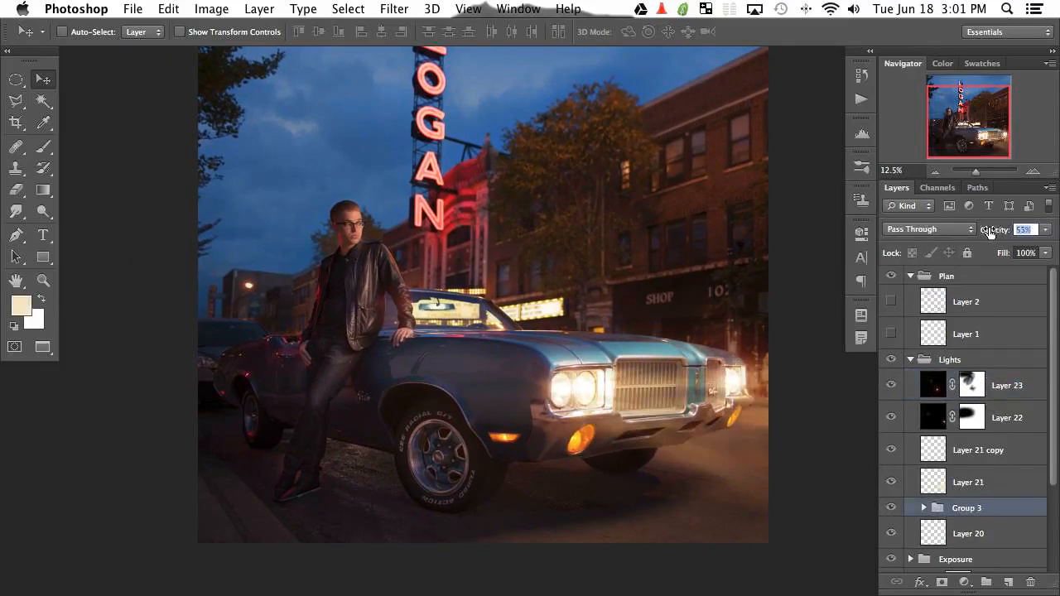
drag(989, 229, 975, 234)
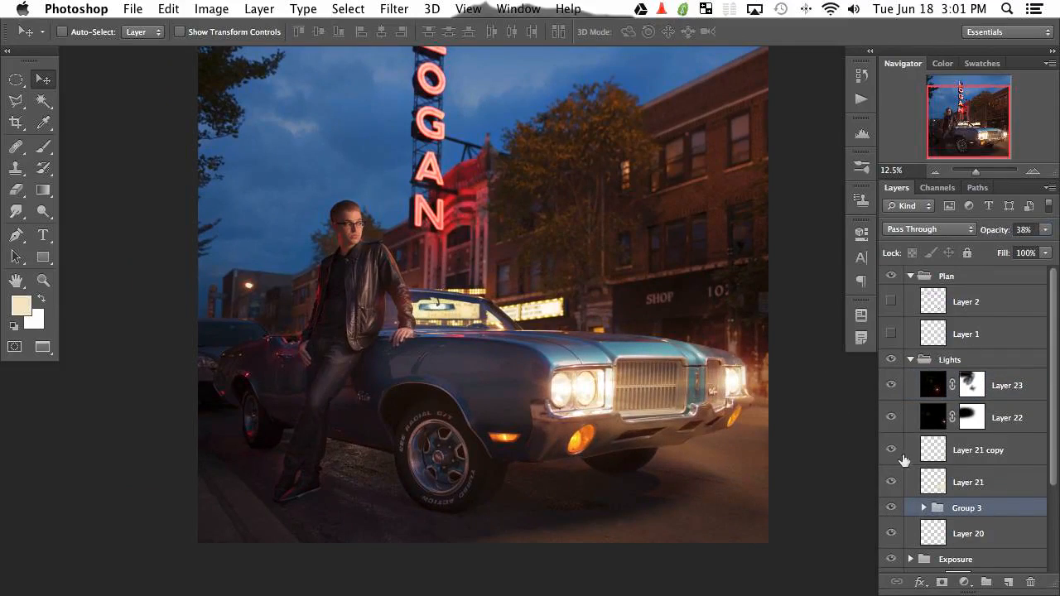
Compare the image with and without Layer 21, Layer 21 copy and the entire Lights group.
click(888, 492)
click(887, 492)
click(887, 492)
click(888, 492)
click(892, 449)
click(892, 449)
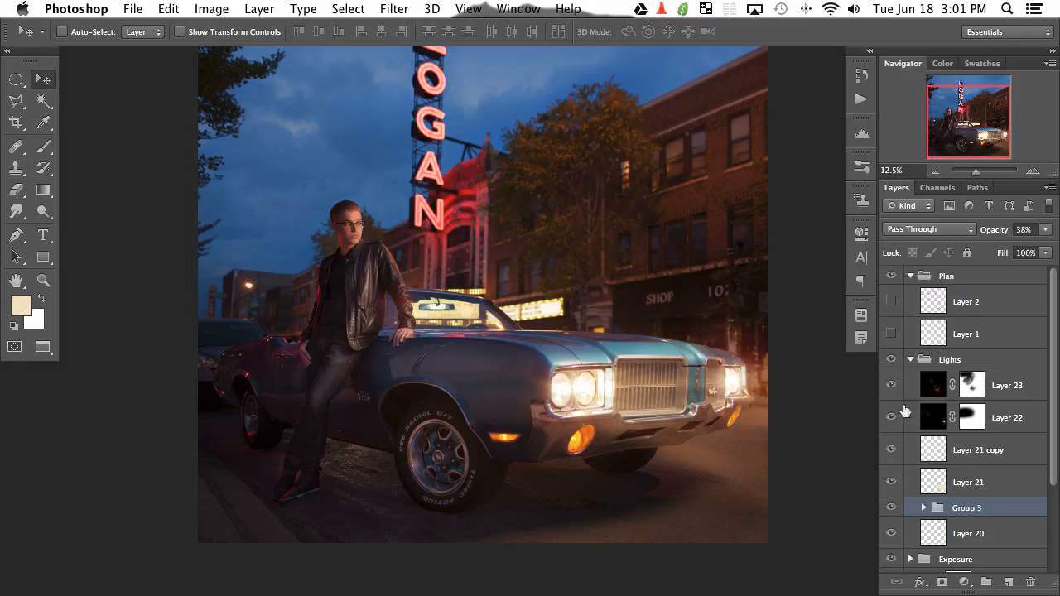
click(890, 361)
click(890, 361)
click(890, 361)
click(890, 361)
click(891, 360)
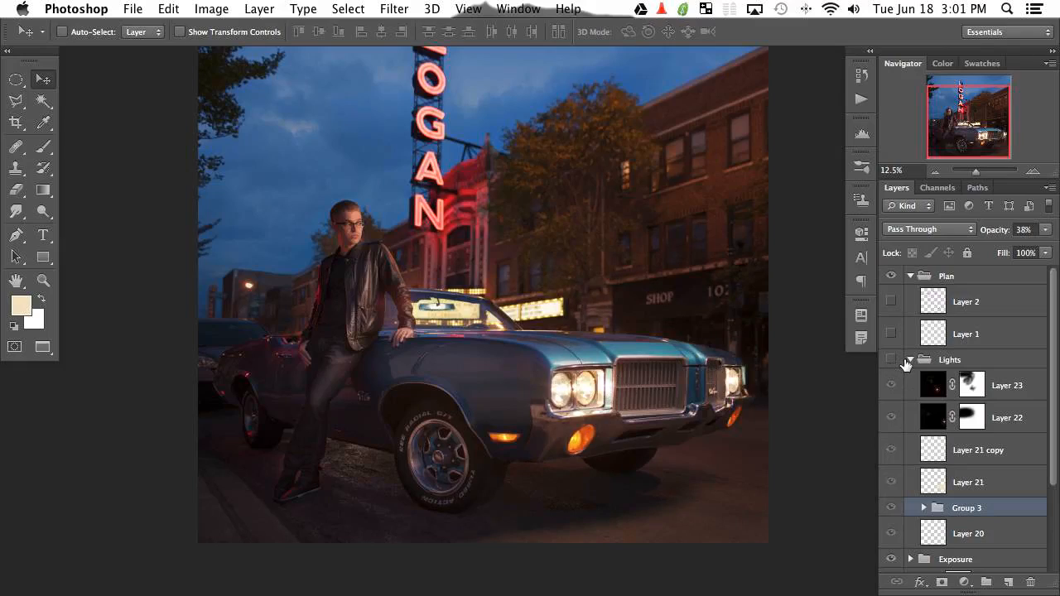
click(890, 359)
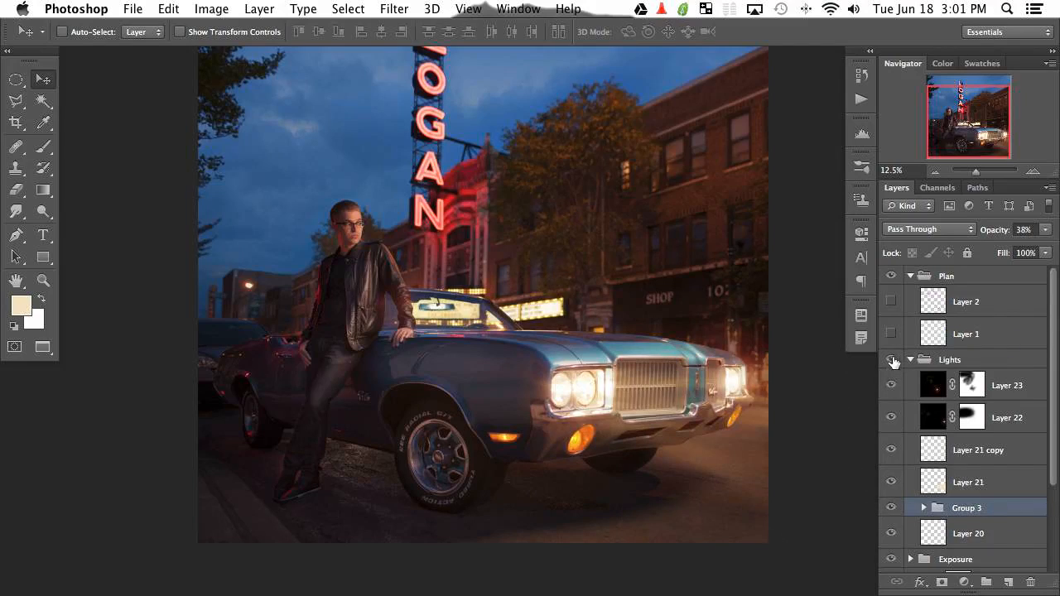
click(891, 359)
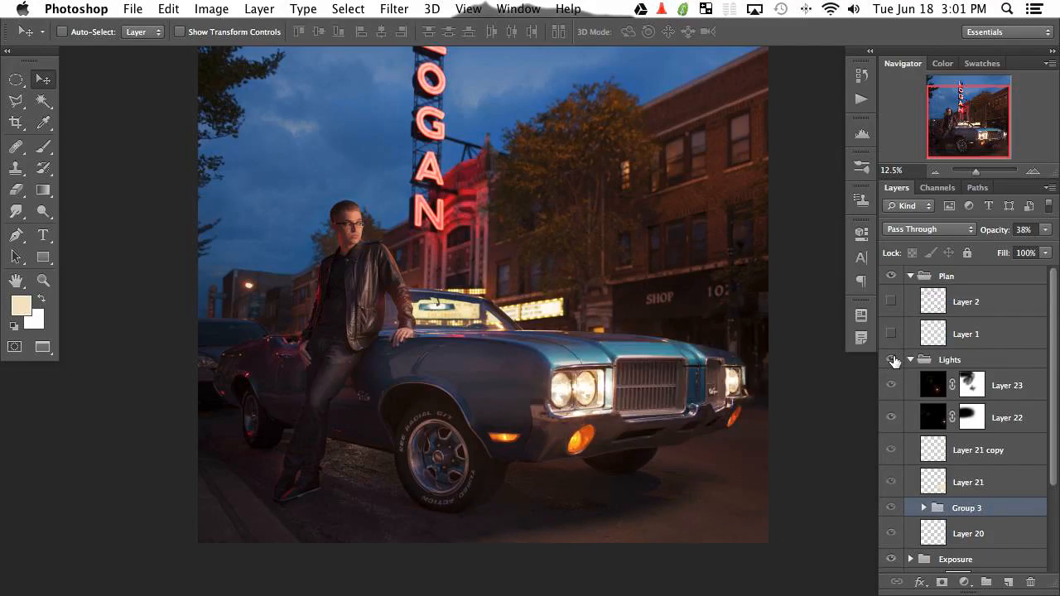
Switch the Lights group off and on repeatedly to compare the image with and without the light effects.
click(890, 359)
click(891, 359)
click(892, 360)
click(892, 359)
click(891, 359)
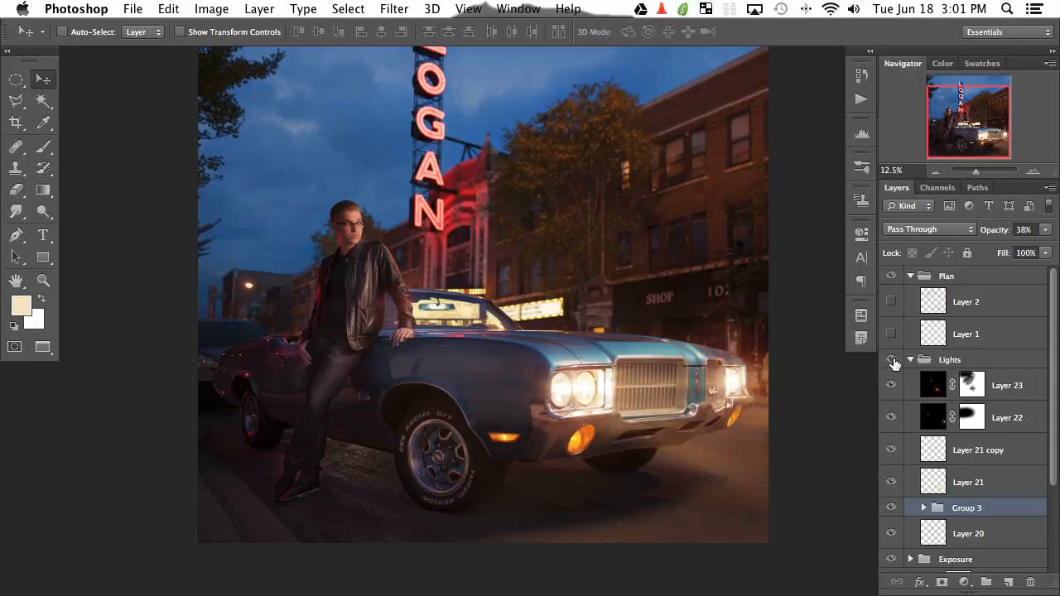
click(891, 359)
click(891, 360)
click(891, 360)
click(891, 360)
key(super+alt+a)
click(890, 361)
click(891, 361)
click(891, 361)
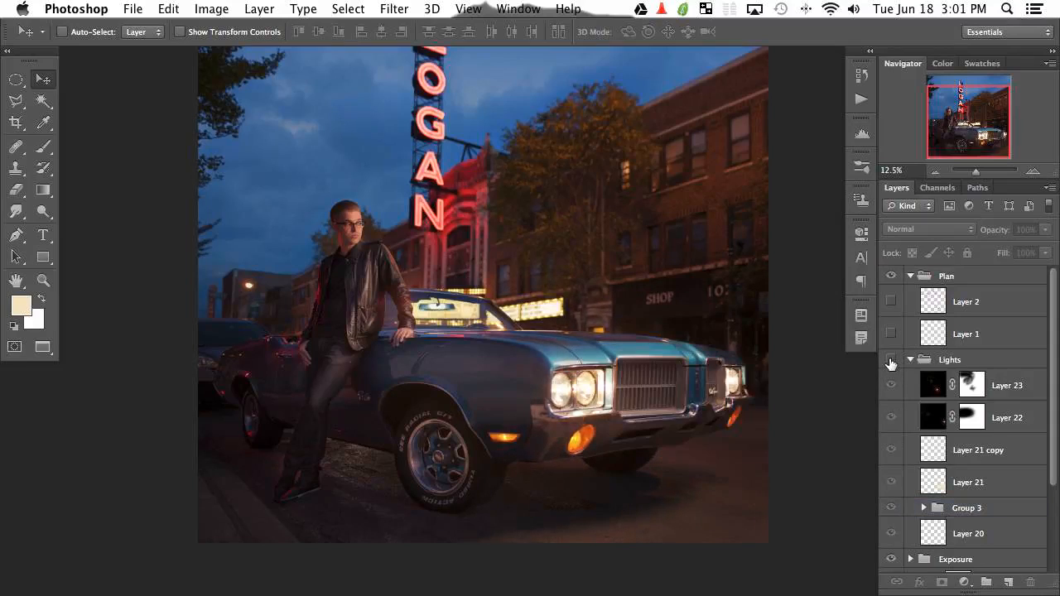
click(891, 361)
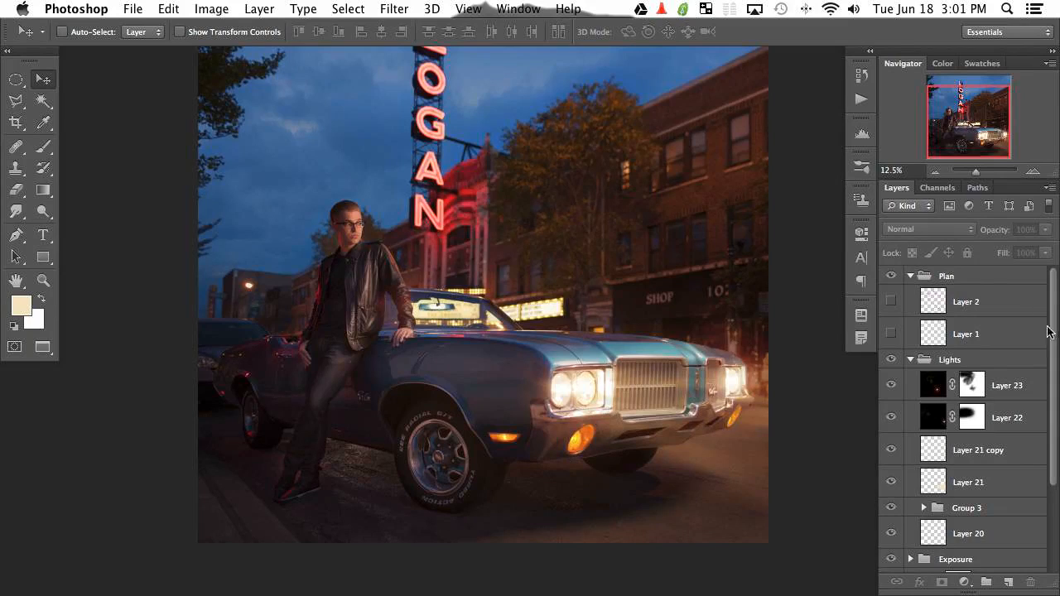
click(890, 361)
click(890, 362)
Inspect the car's grille and headlights up close with the Lights group hidden and shown.
key(super+equal)
key(super+equal)
key(super+equal)
key(super+equal)
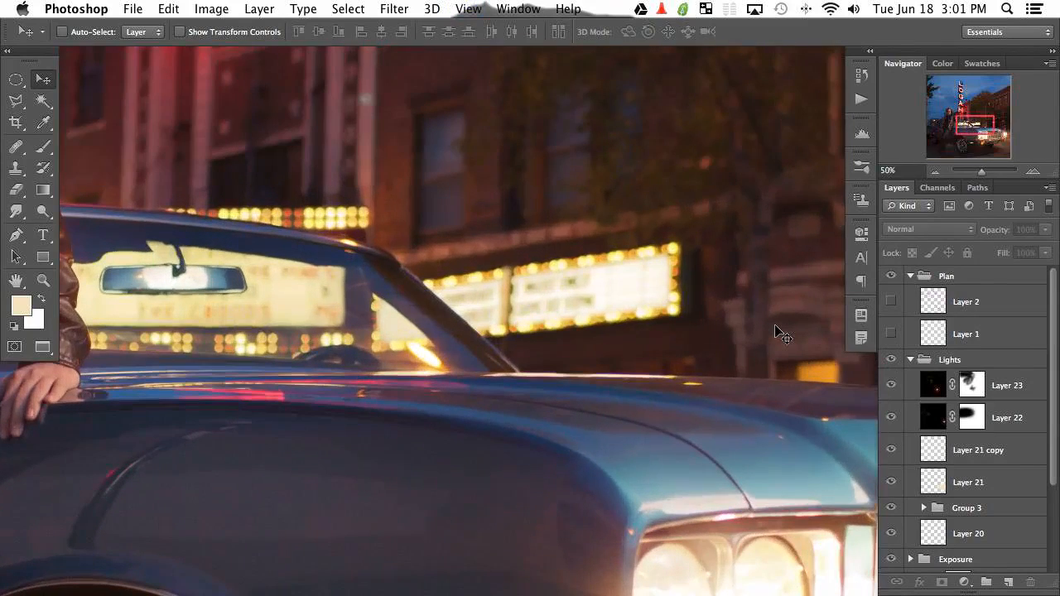
scroll(704, 289, right, 10)
scroll(704, 290, down, 4)
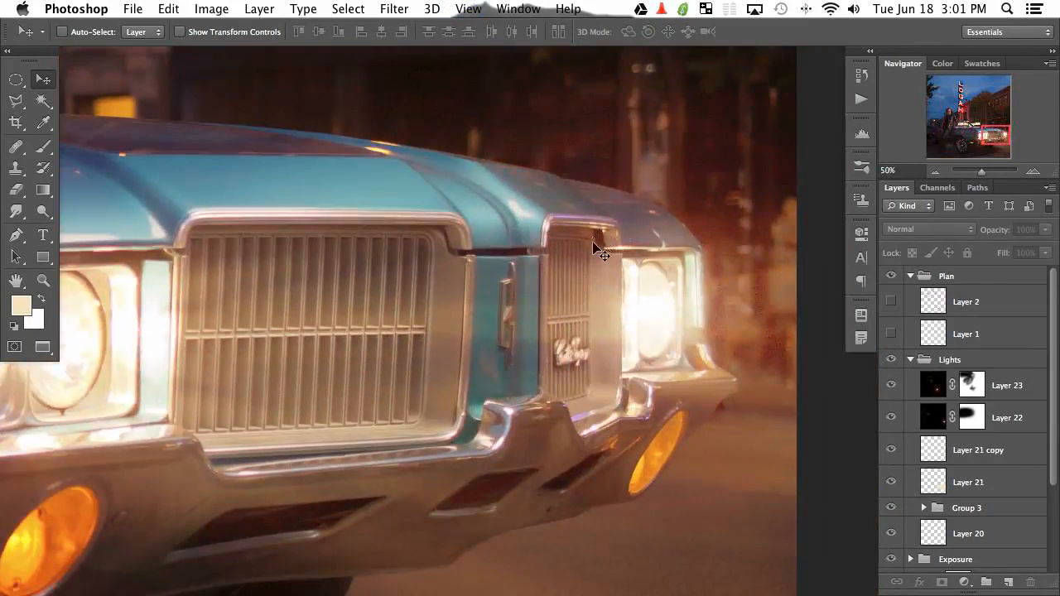
click(891, 360)
click(891, 360)
key(super+minus)
key(super+minus)
key(super+minus)
key(super+minus)
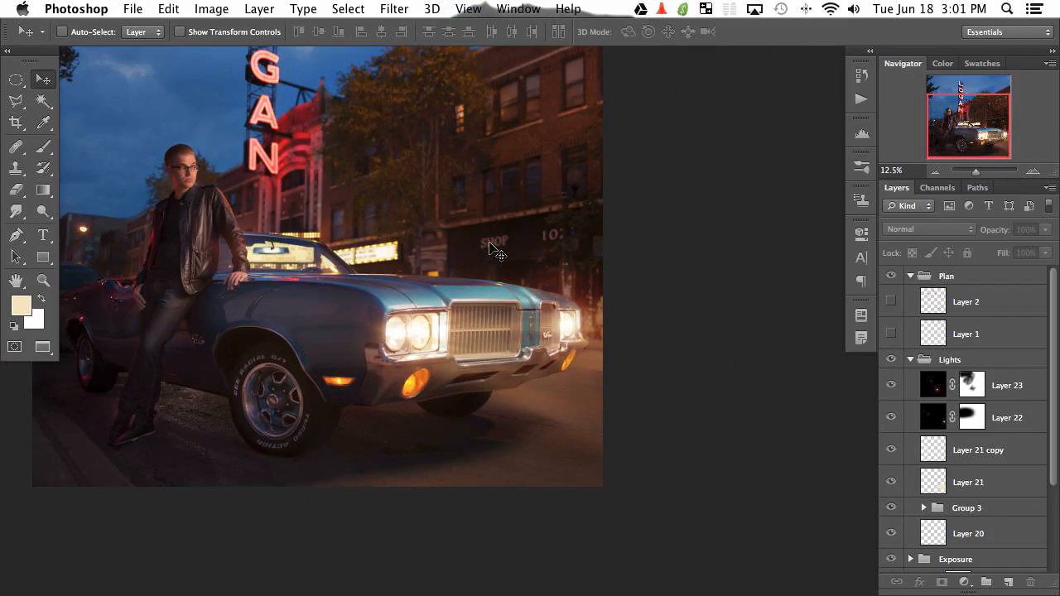
Hide all layers inside the Lights group and add a new empty layer directly above Layer 20.
key(super+plus)
key(super+plus)
key(super+plus)
key(super+plus)
key(super+plus)
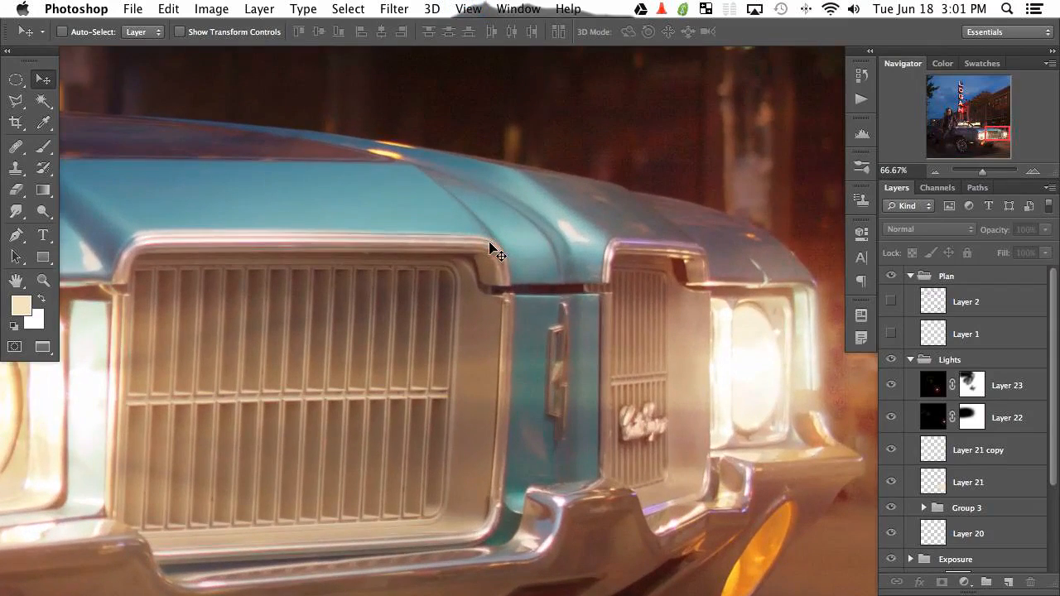
key(super+plus)
drag(613, 418, 454, 420)
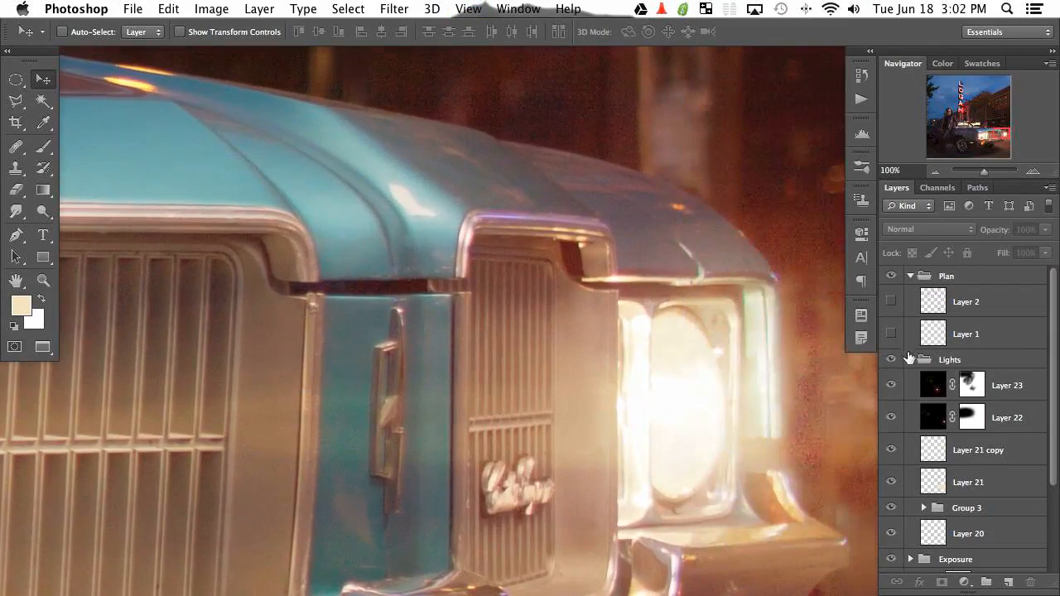
drag(1055, 399, 1052, 409)
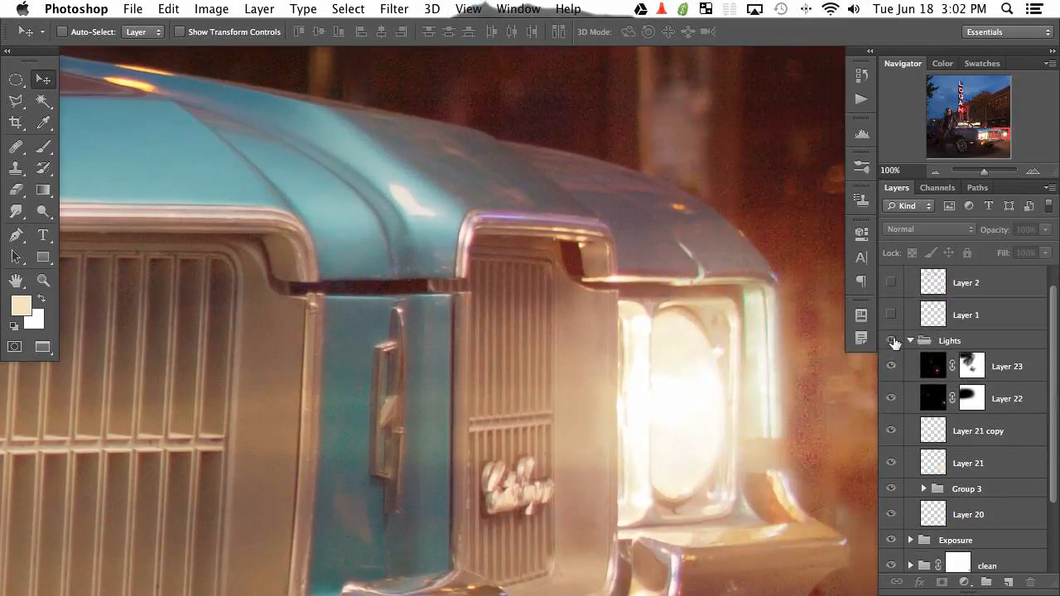
click(891, 340)
click(891, 340)
drag(891, 366, 892, 515)
click(982, 524)
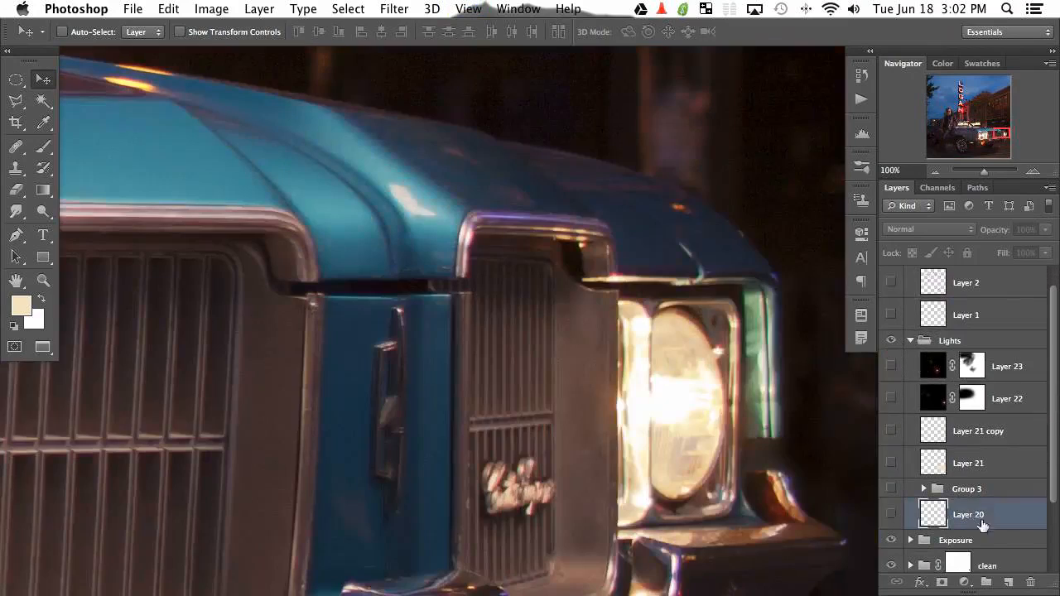
click(1009, 582)
Clone clean metal texture over the dark gap between the small grille's upper corner and the far headlight.
key(s)
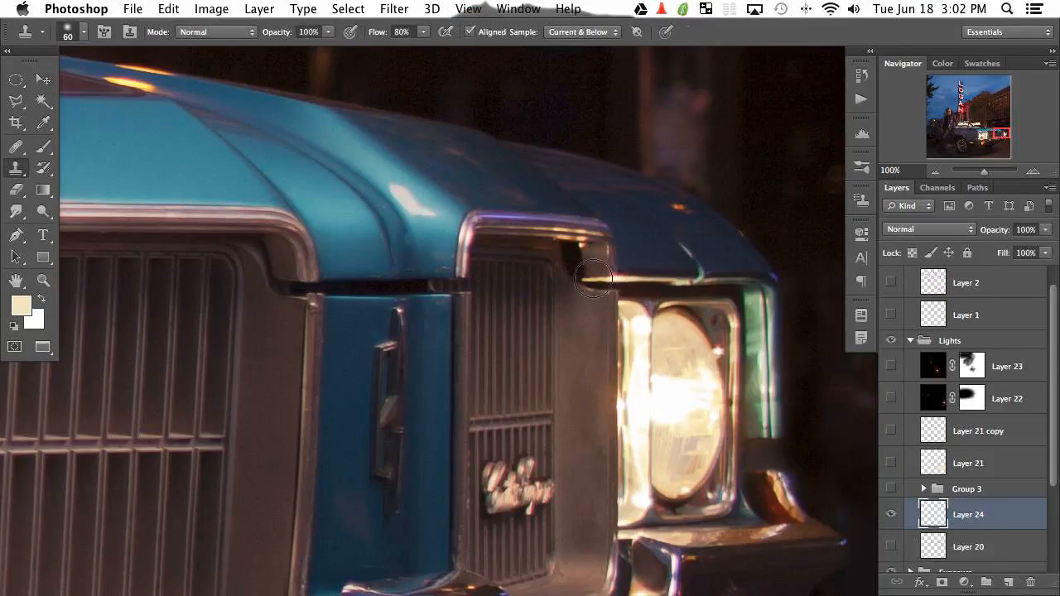
alt+click(579, 301)
drag(592, 290, 589, 296)
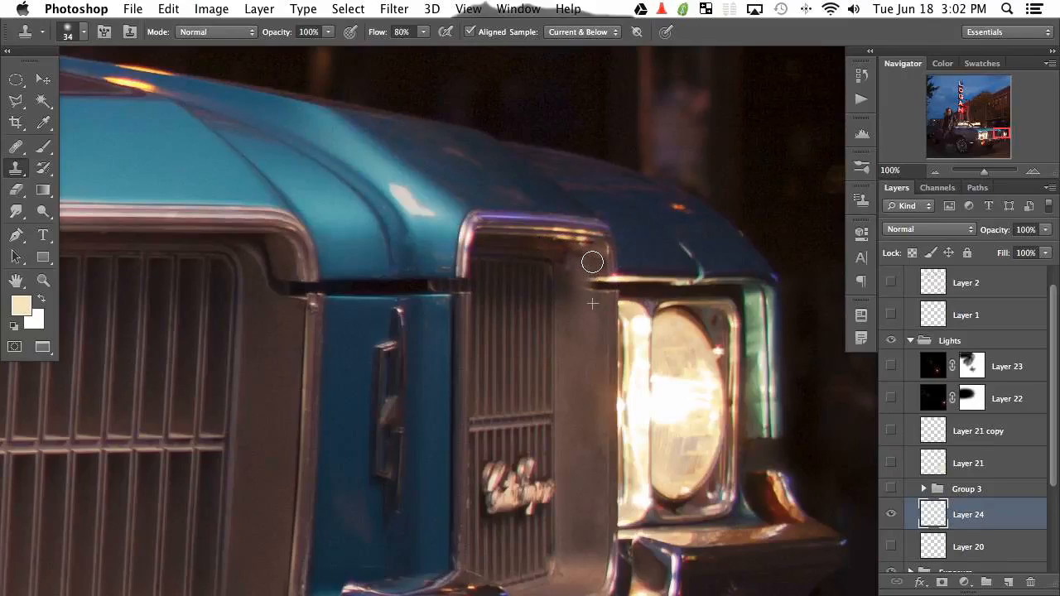
drag(592, 262, 580, 263)
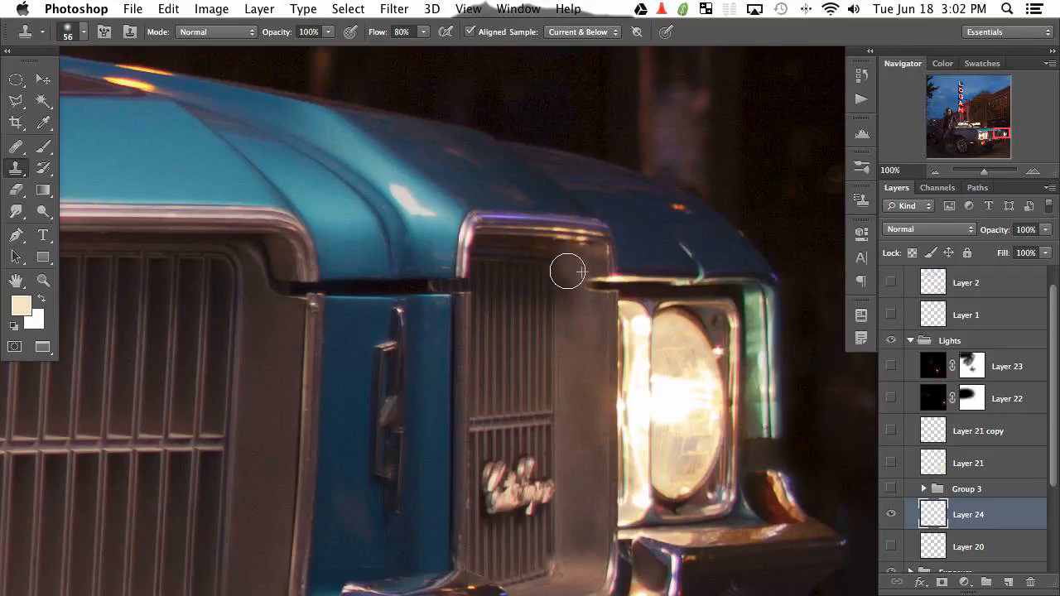
drag(574, 276, 568, 273)
Brush sampled brown metal tones over the cloned patch beside the small grille to smooth it.
key(b)
drag(516, 302, 464, 302)
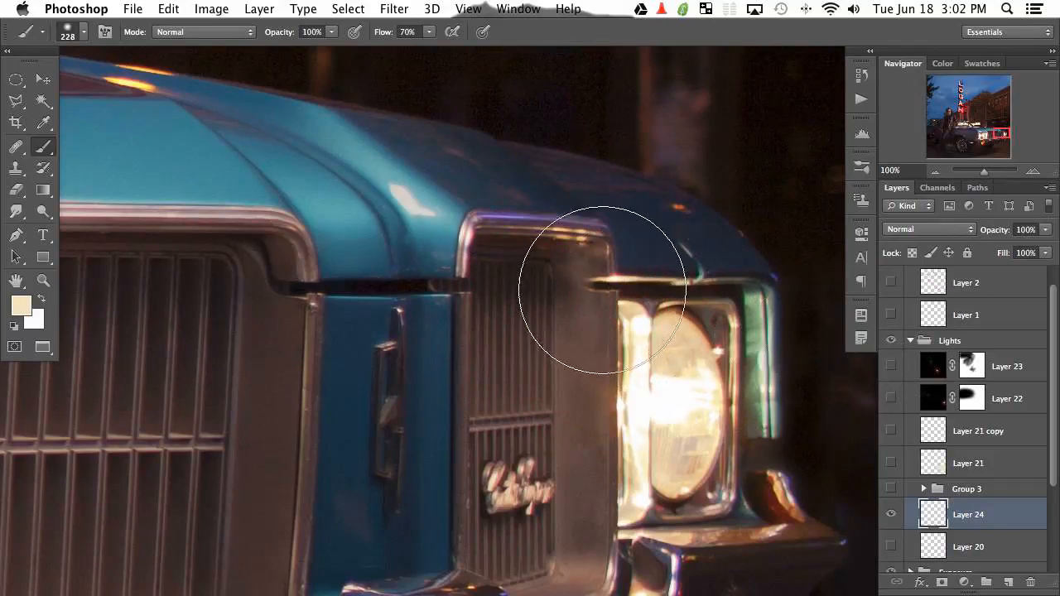
mouse_move(596, 289)
mouse_down()
mouse_move(563, 281)
mouse_move(574, 260)
mouse_up()
alt+click(559, 261)
alt+click(575, 260)
alt+click(560, 246)
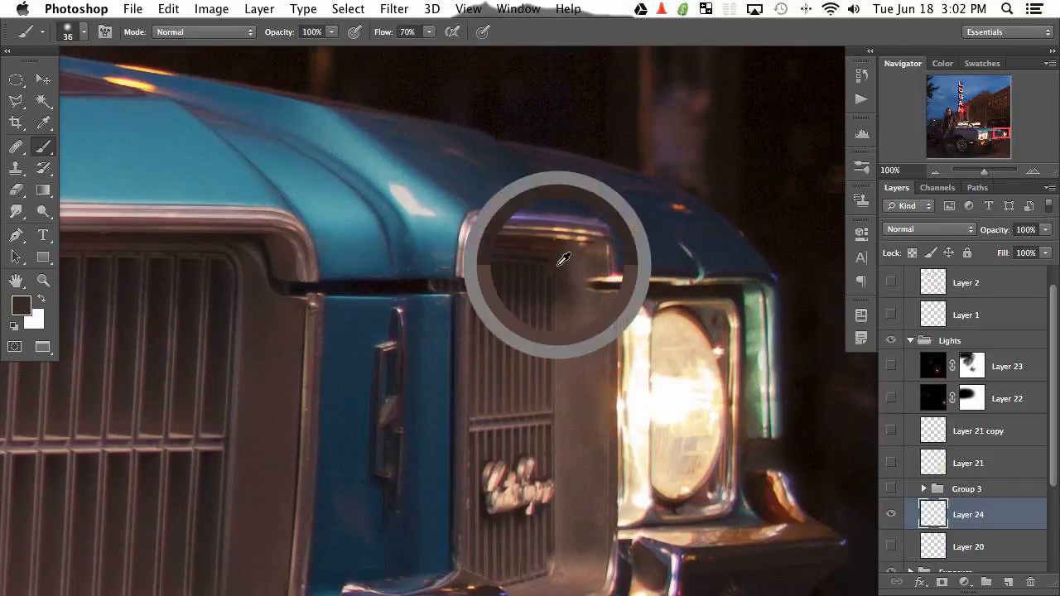
alt+click(594, 267)
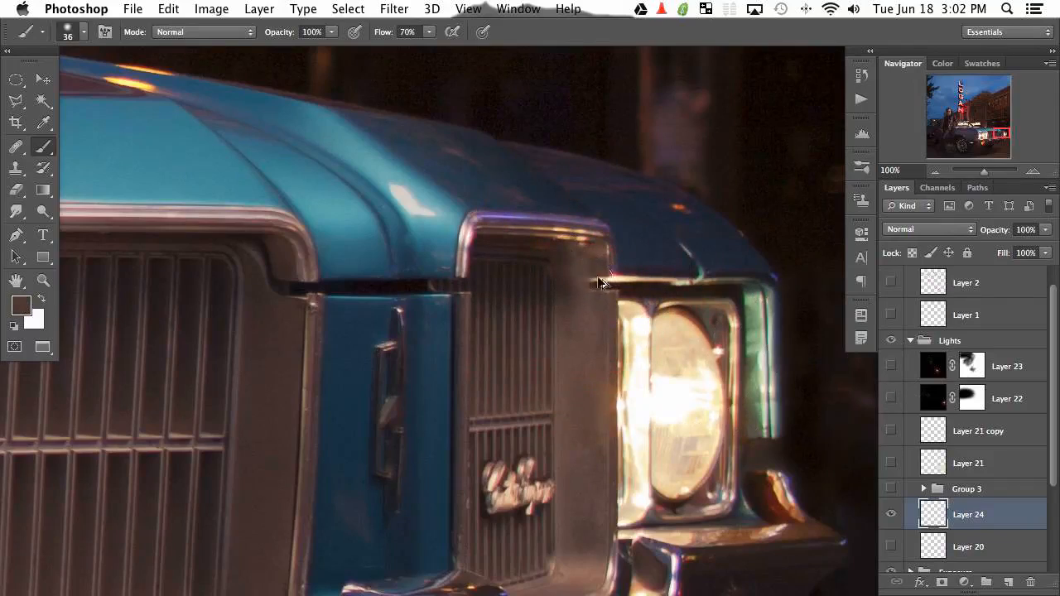
Refine the chrome trim's tip beside the far headlight with a 6 px brush and sampled colours, undoing a stray stroke.
drag(595, 284, 584, 279)
alt+click(601, 280)
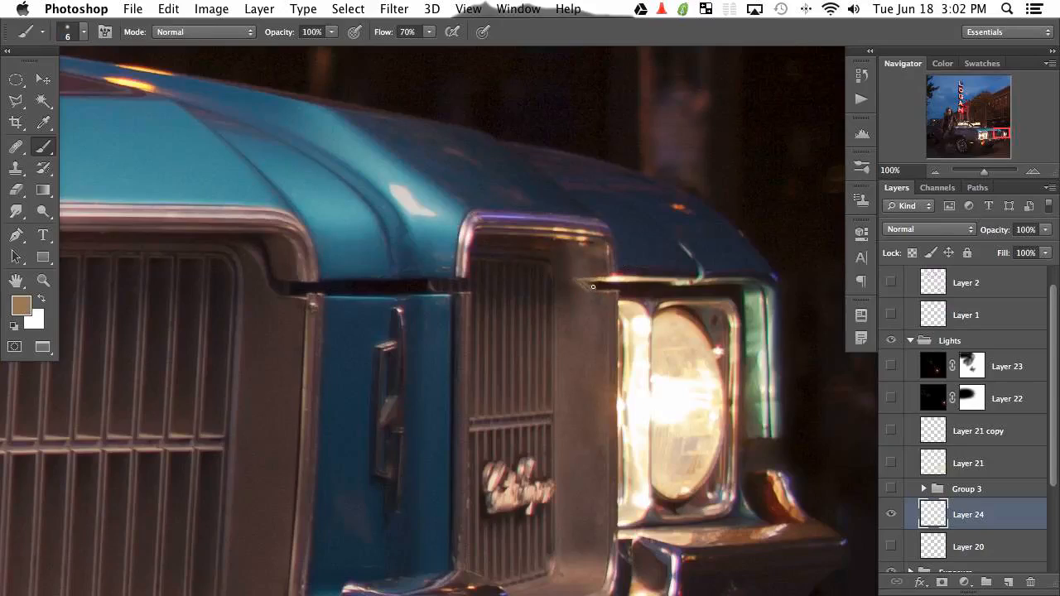
key(super+z)
alt+click(594, 283)
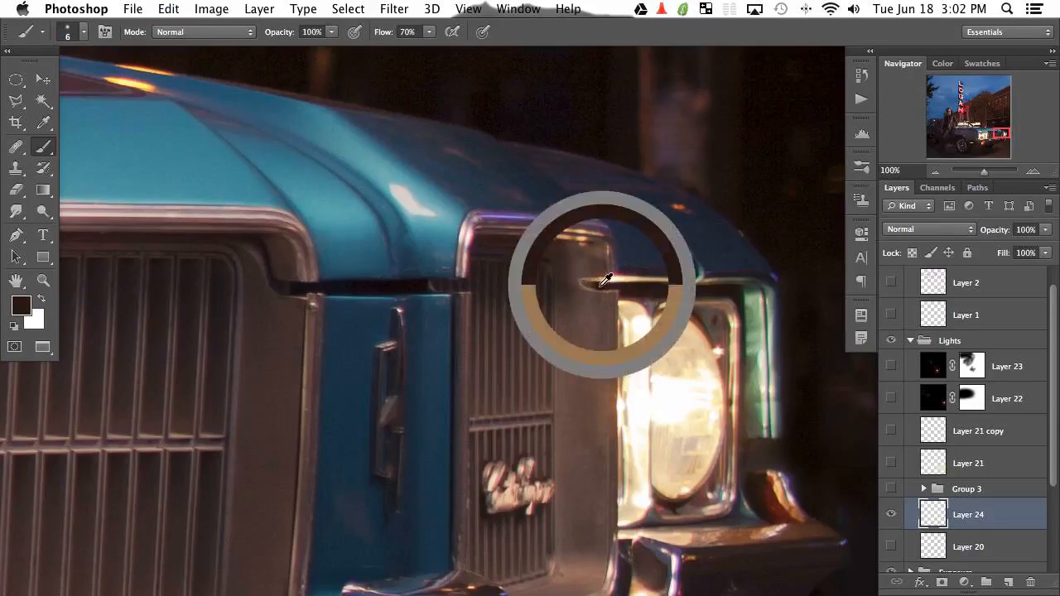
alt+click(605, 277)
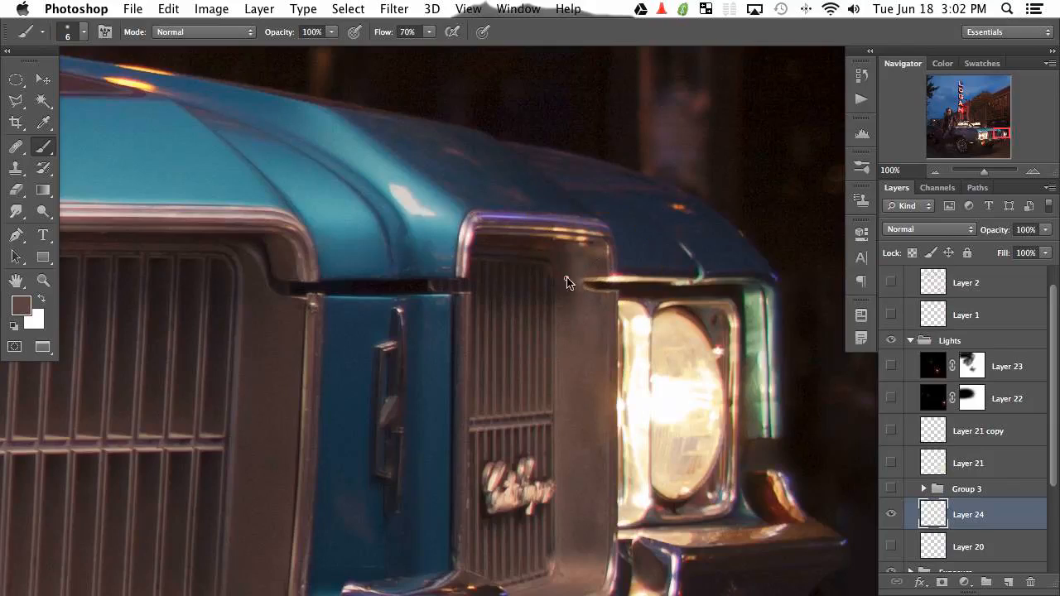
Paint sampled dark tones under the chrome frame at the small grille's upper corner with a fine brush.
mouse_move(566, 279)
mouse_down()
mouse_move(576, 278)
mouse_move(556, 261)
mouse_up()
alt+click(545, 260)
alt+click(590, 243)
alt+click(553, 243)
alt+click(521, 236)
drag(548, 248, 545, 243)
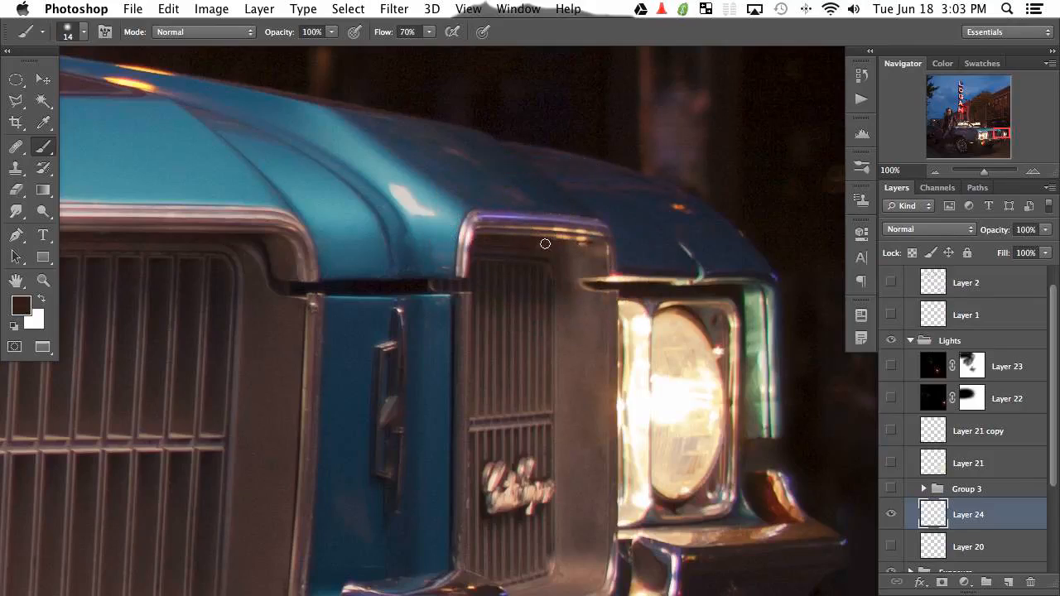
Blend the frame's inner corner and the trim edge above the headlight using colours sampled from nearby.
alt+click(588, 246)
alt+click(579, 252)
alt+click(585, 245)
alt+click(605, 283)
alt+click(589, 279)
alt+click(615, 274)
Show the light layers above Layer 24 again and compare the whole image with and without Layer 24.
drag(892, 490, 910, 387)
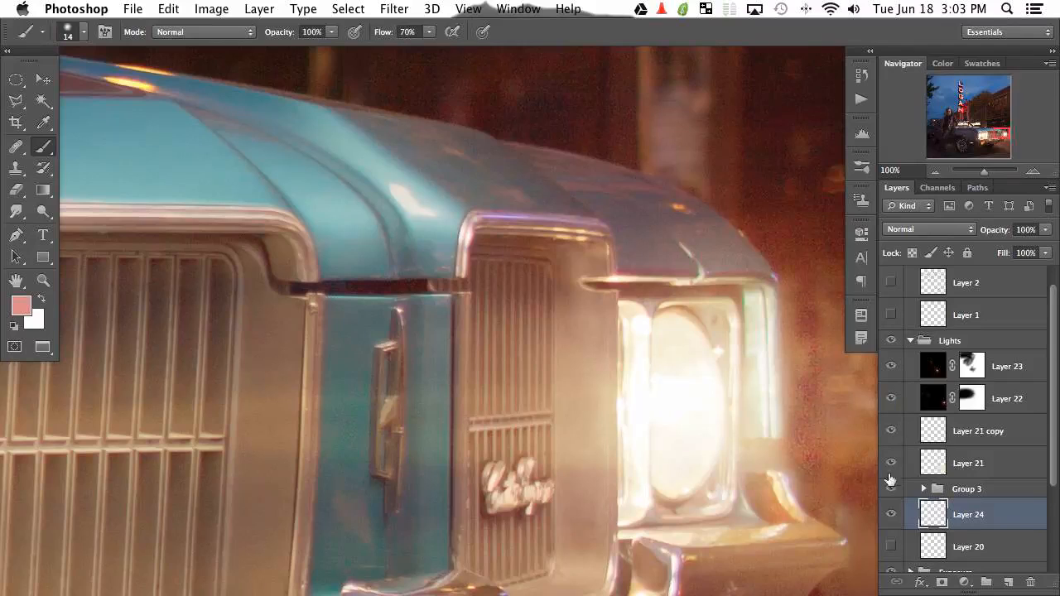
click(891, 515)
key(super+minus)
key(super+minus)
key(super+minus)
key(super+minus)
key(super+minus)
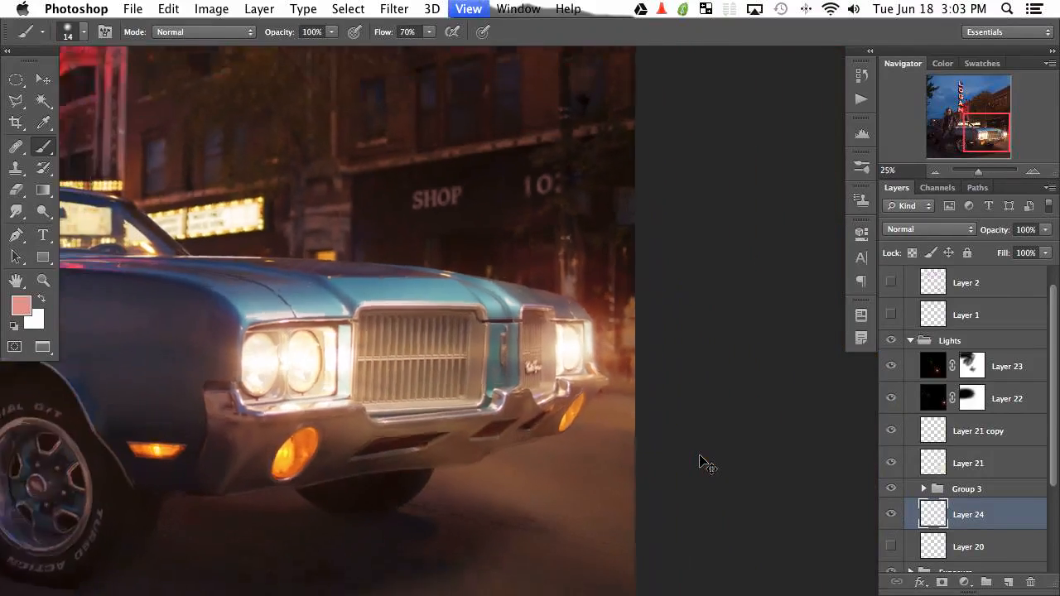
key(super+minus)
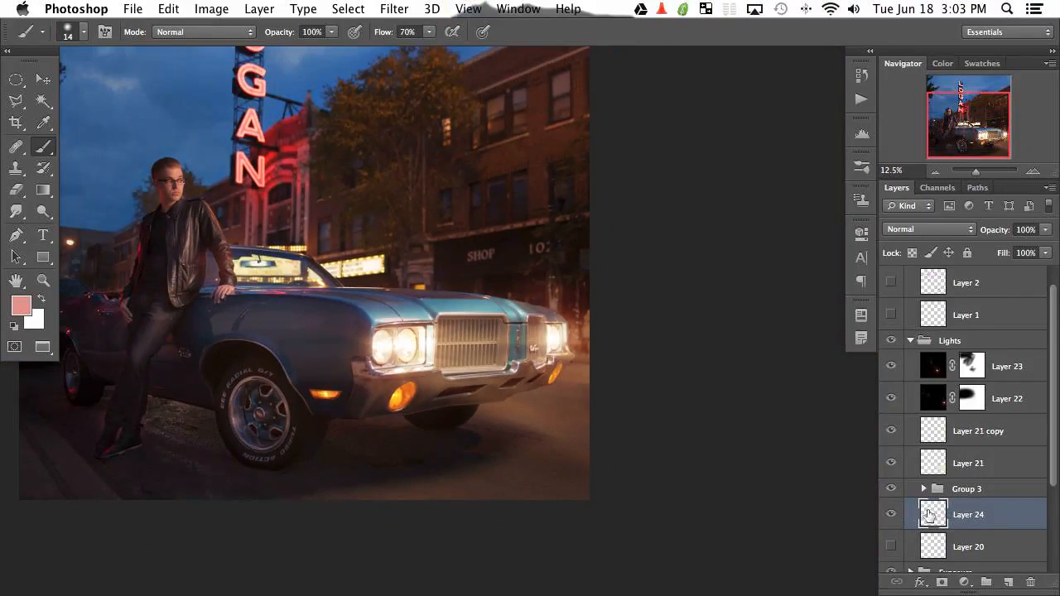
click(892, 515)
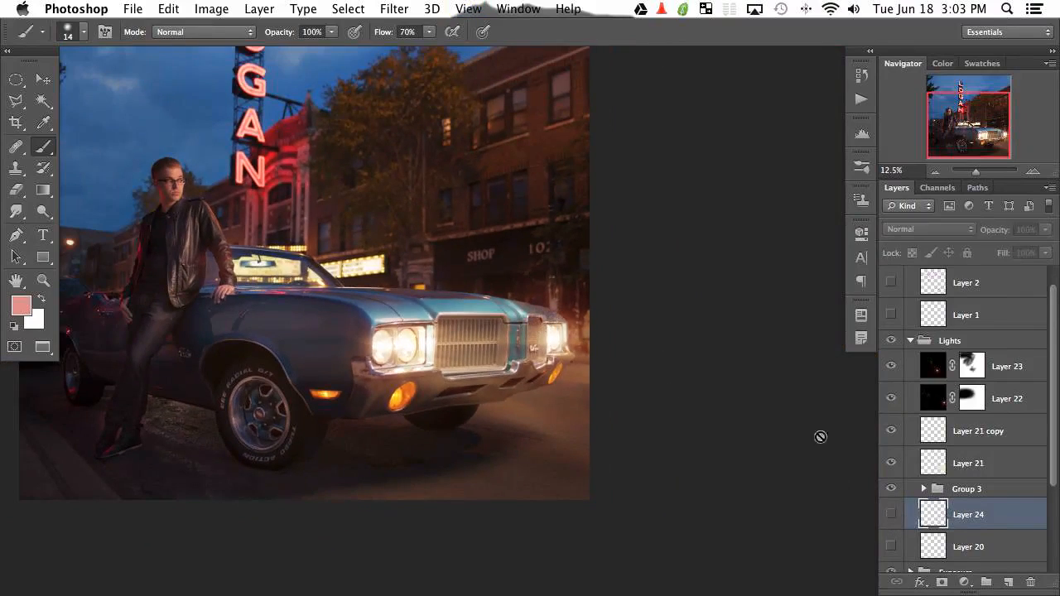
click(893, 514)
drag(406, 397, 539, 402)
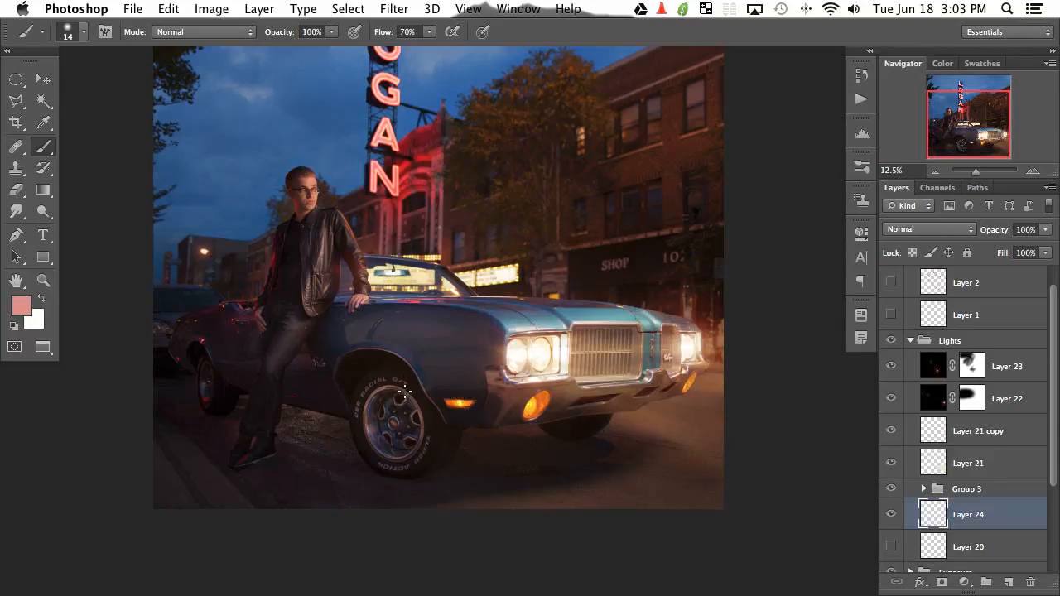
drag(506, 431, 560, 450)
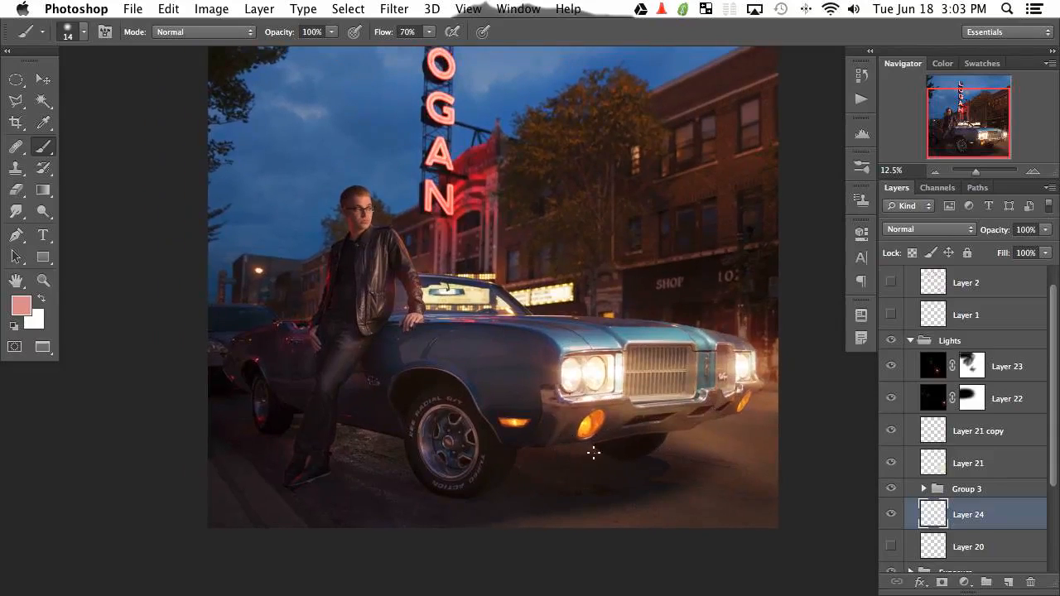
Show the plan sketch on Layer 2, check the Lights group's effect against it, and collapse that group.
click(889, 283)
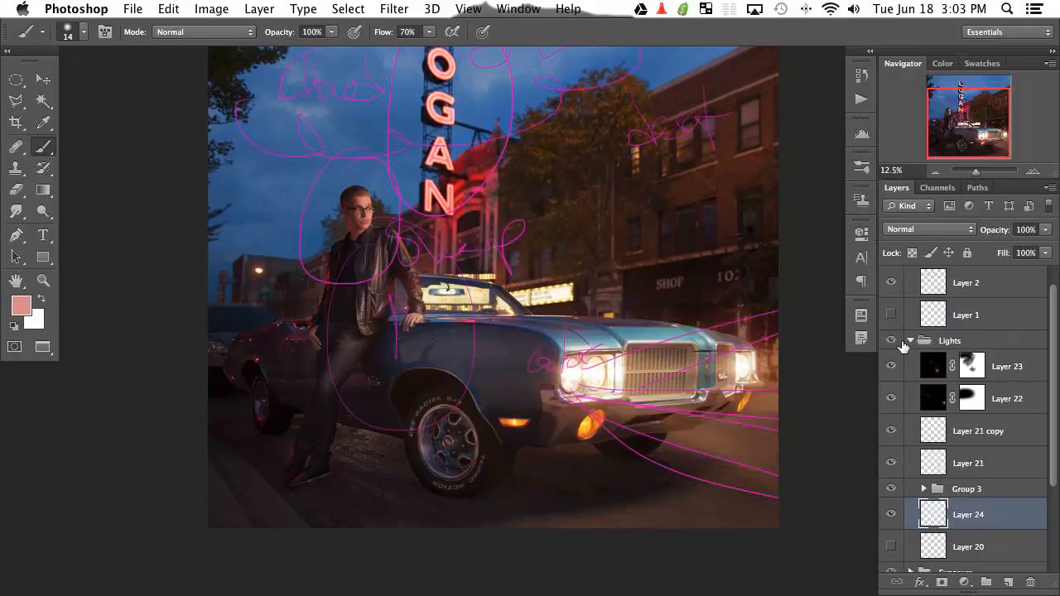
click(911, 342)
click(891, 341)
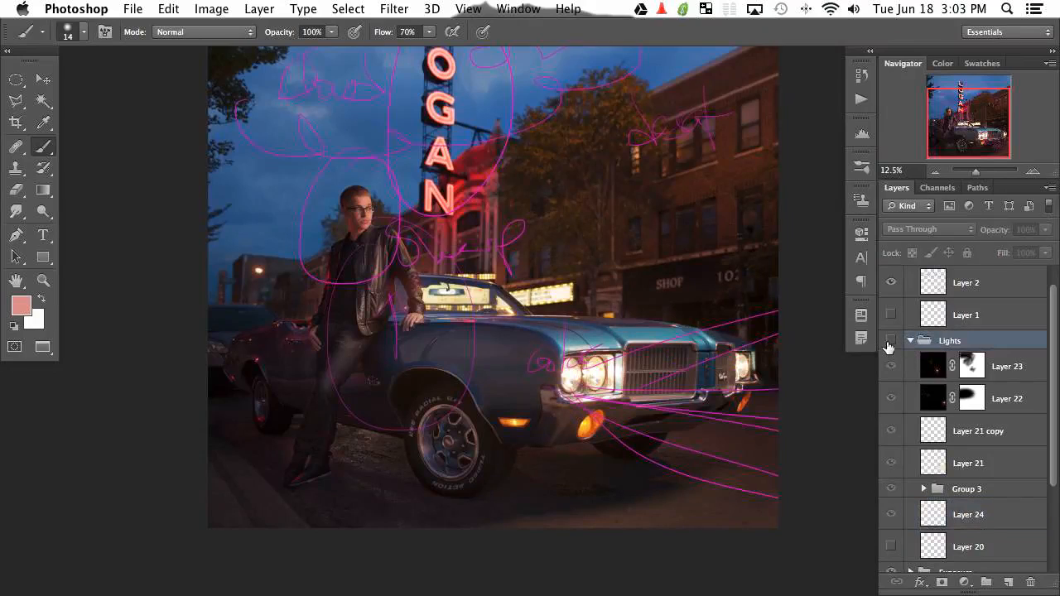
click(890, 342)
click(910, 341)
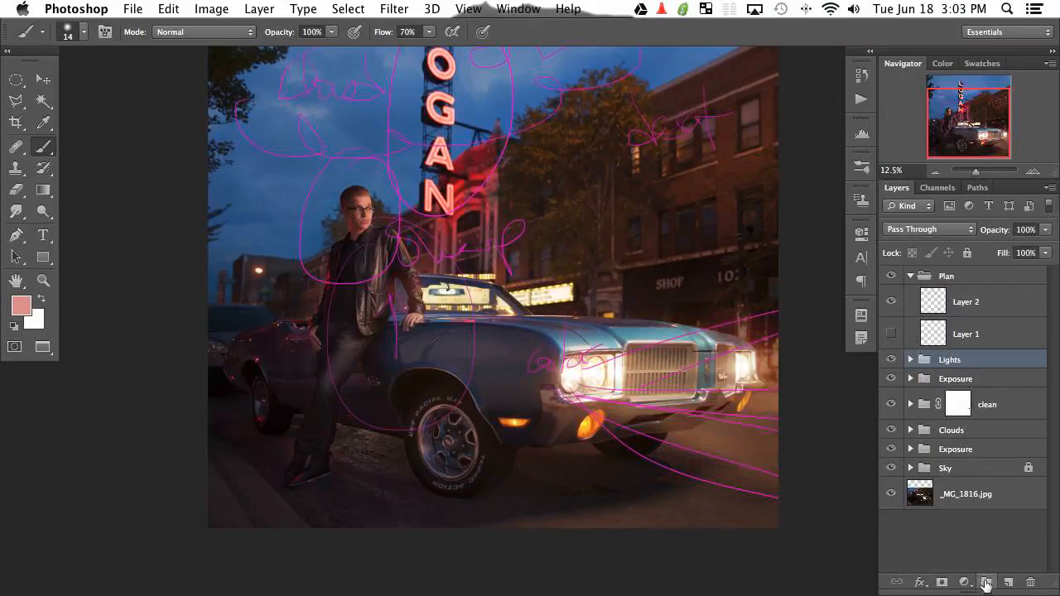
Place a new empty layer above the Lights group in its own group named Car Color.
key(super+g)
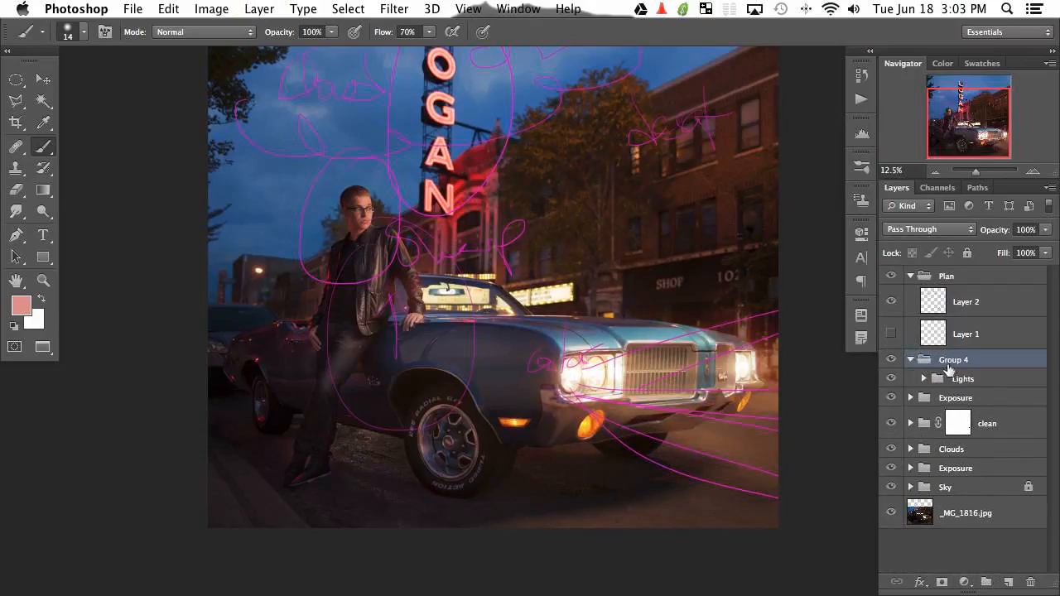
key(super+z)
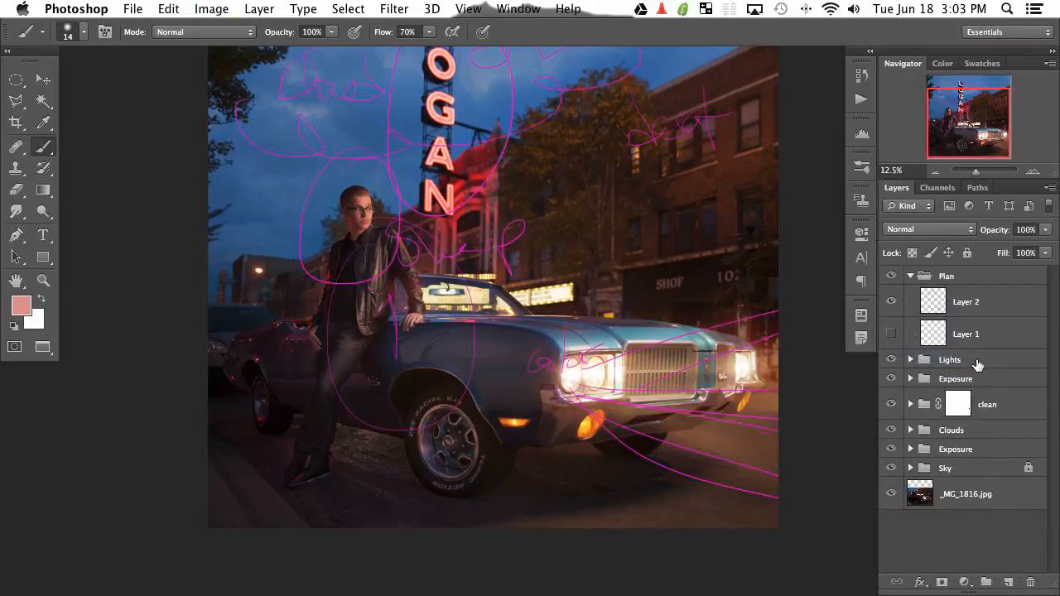
click(977, 362)
click(1008, 582)
key(super+g)
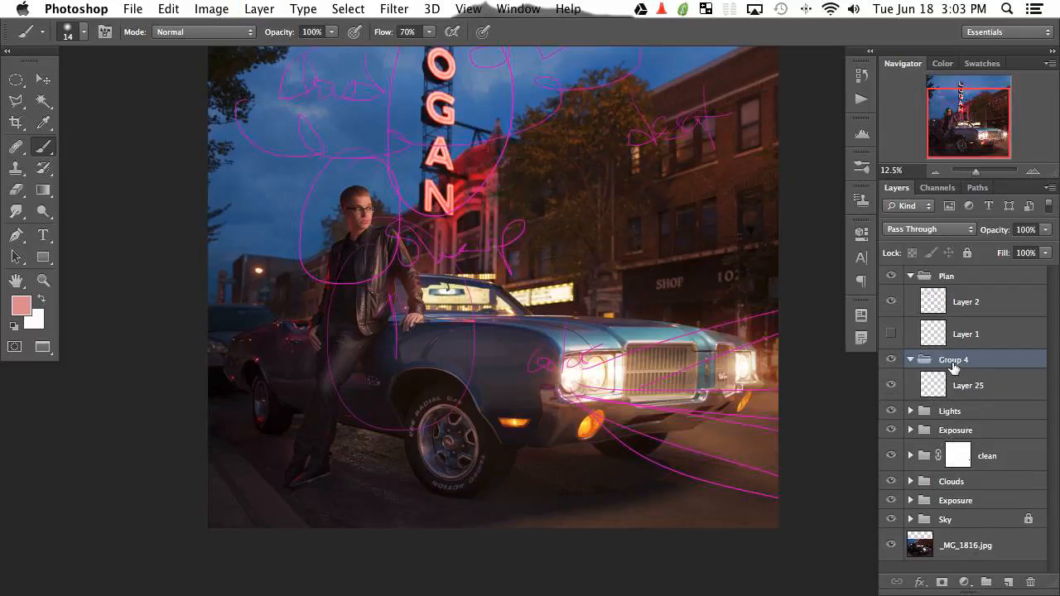
double_click(952, 359)
text(Car Color)
key(Return)
Add a Curves adjustment above Layer 25 in the Car Color group and raise the Blue midtones to input 122, output 144.
click(941, 396)
click(964, 582)
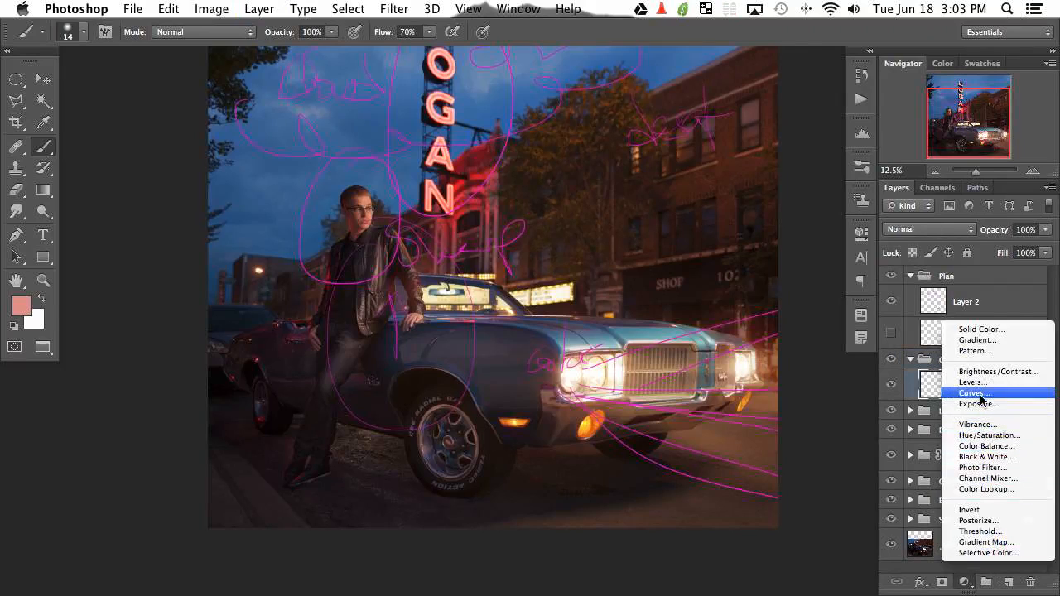
click(973, 393)
scroll(513, 361, right, 5)
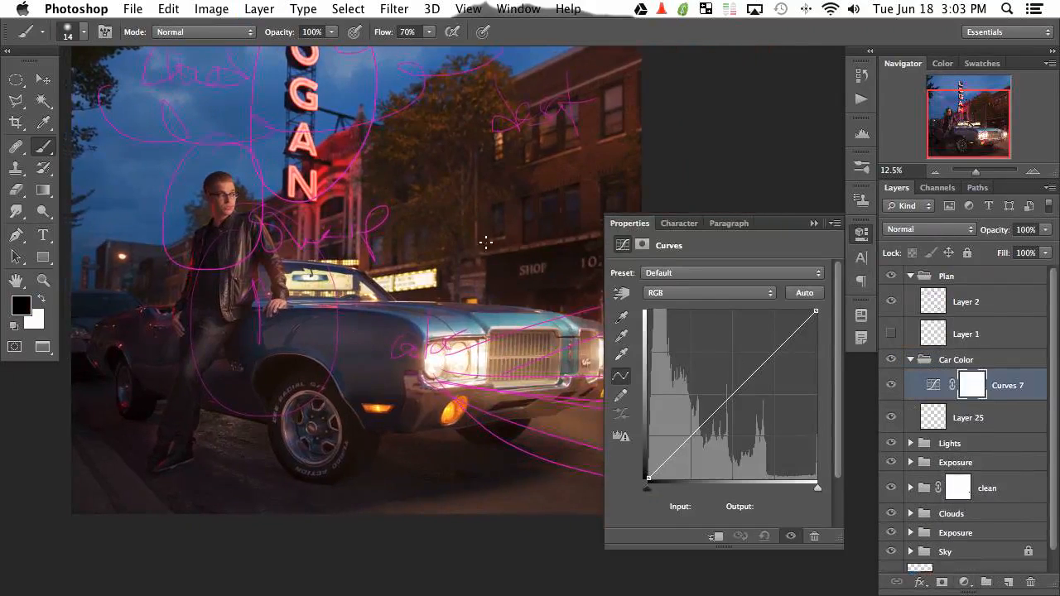
click(713, 293)
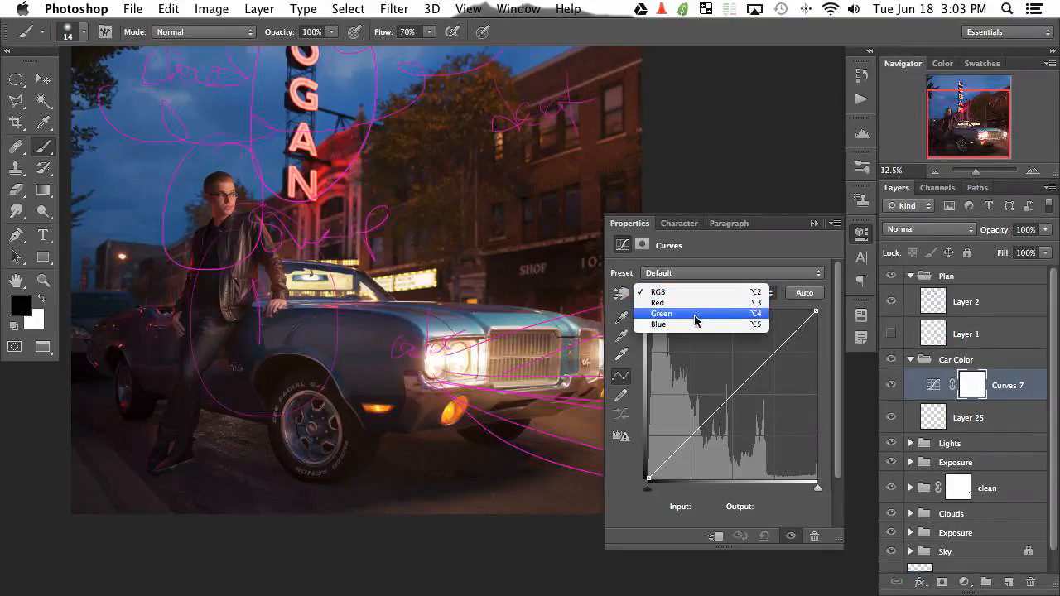
click(694, 324)
click(732, 387)
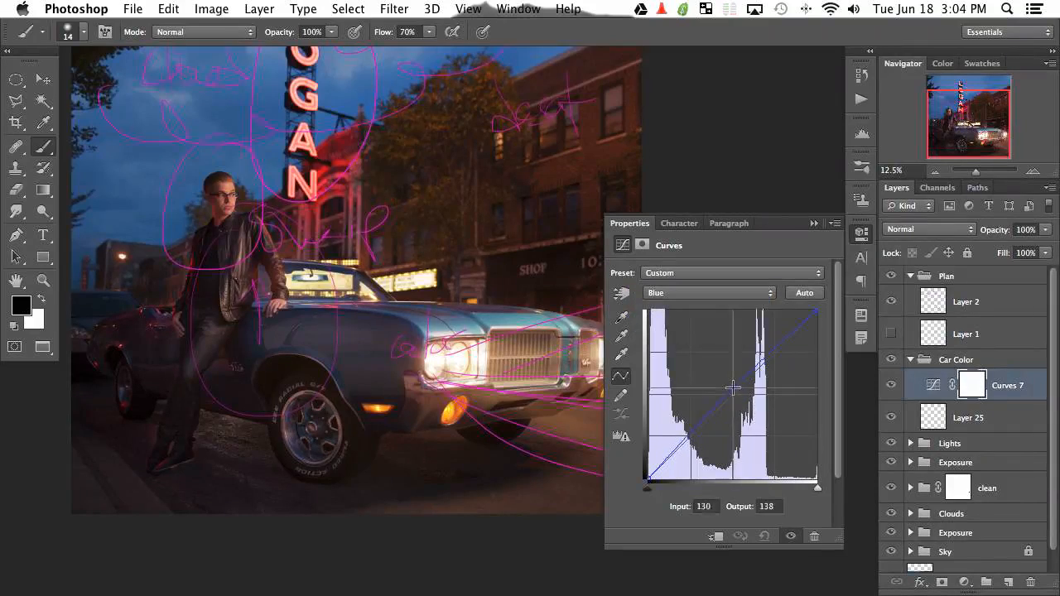
drag(733, 387, 728, 382)
Raise the Green midtones to input 125, output 145, and invert the Curves mask to black.
click(677, 295)
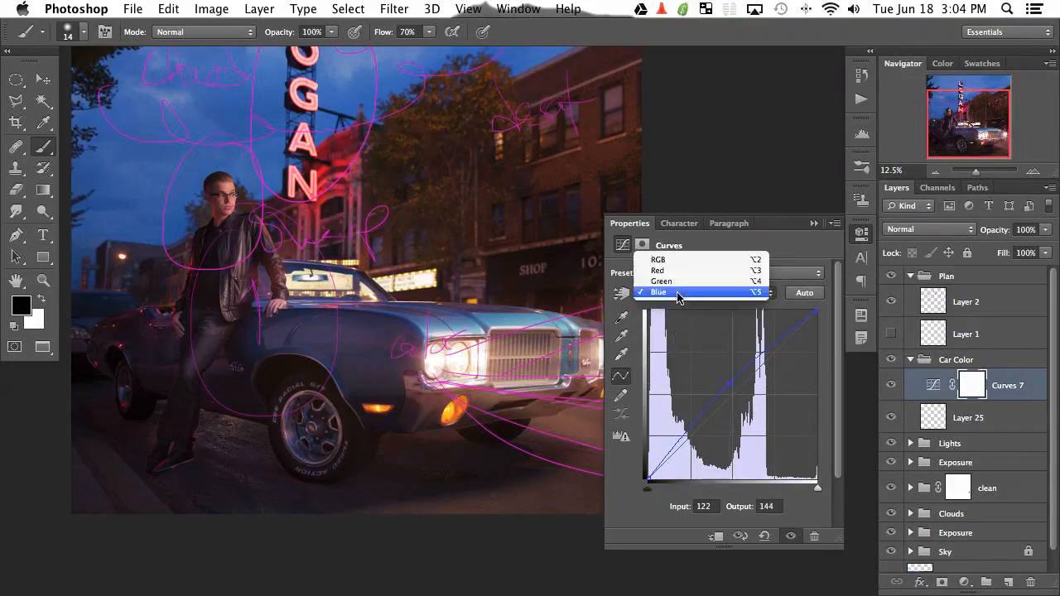
click(662, 281)
click(732, 382)
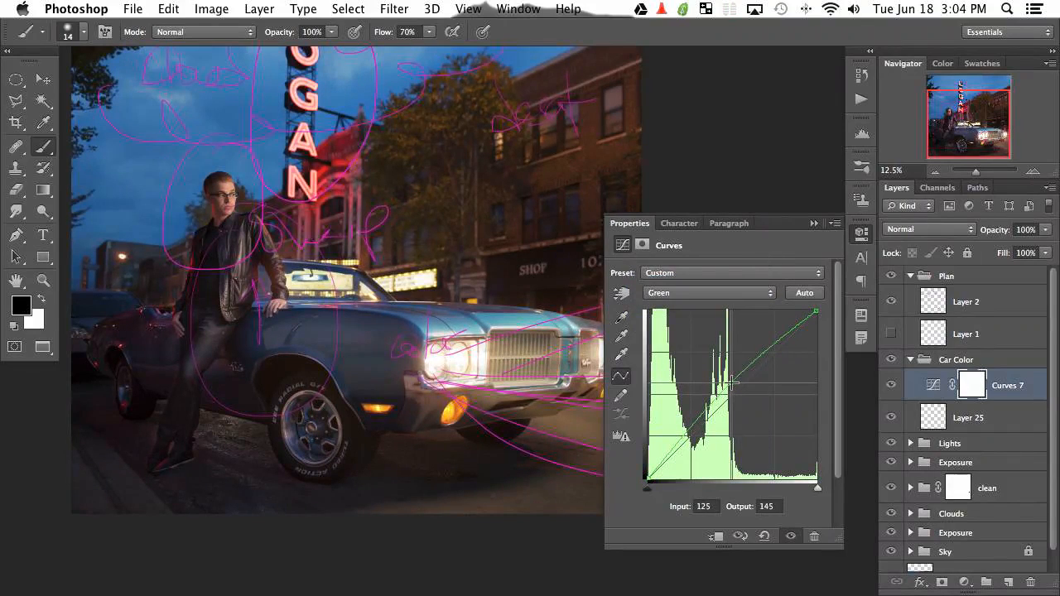
key(super+i)
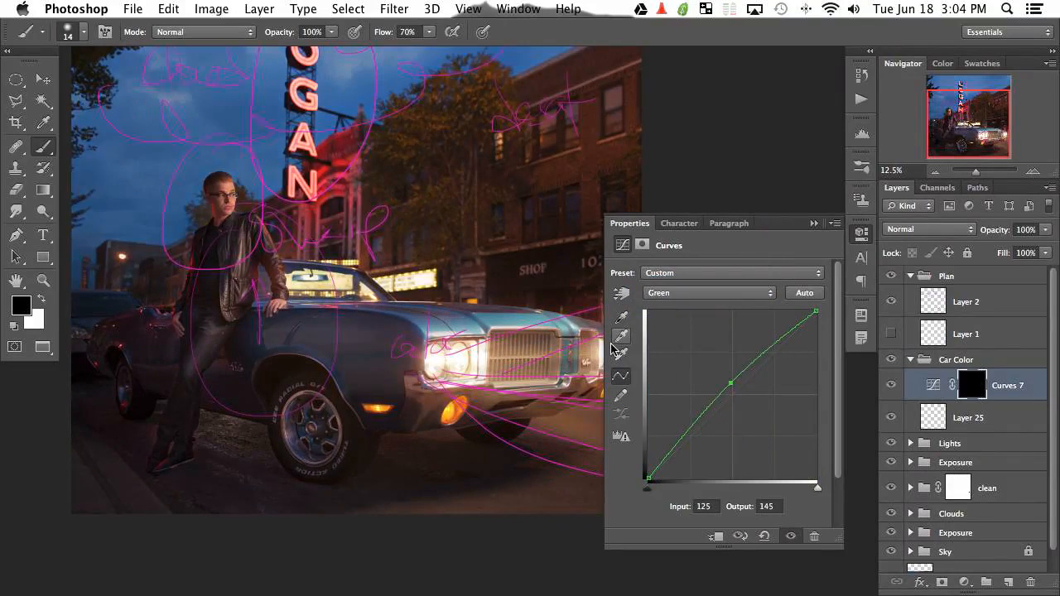
Hide the plan sketch on Layer 2 and close the Curves properties to clear the view of the car's front.
key(super+equal)
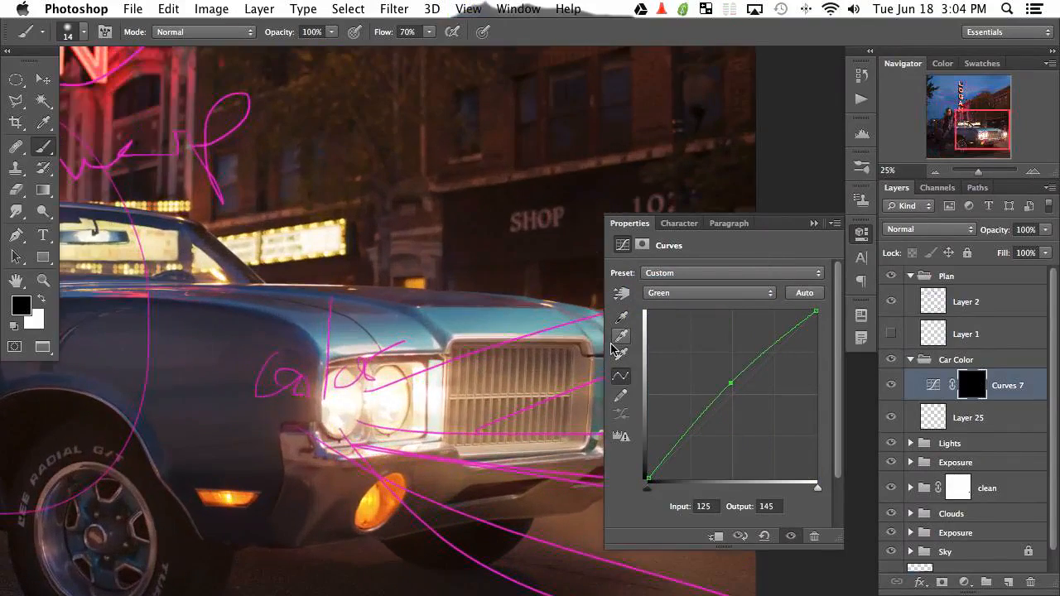
click(892, 299)
click(861, 234)
drag(478, 383, 547, 379)
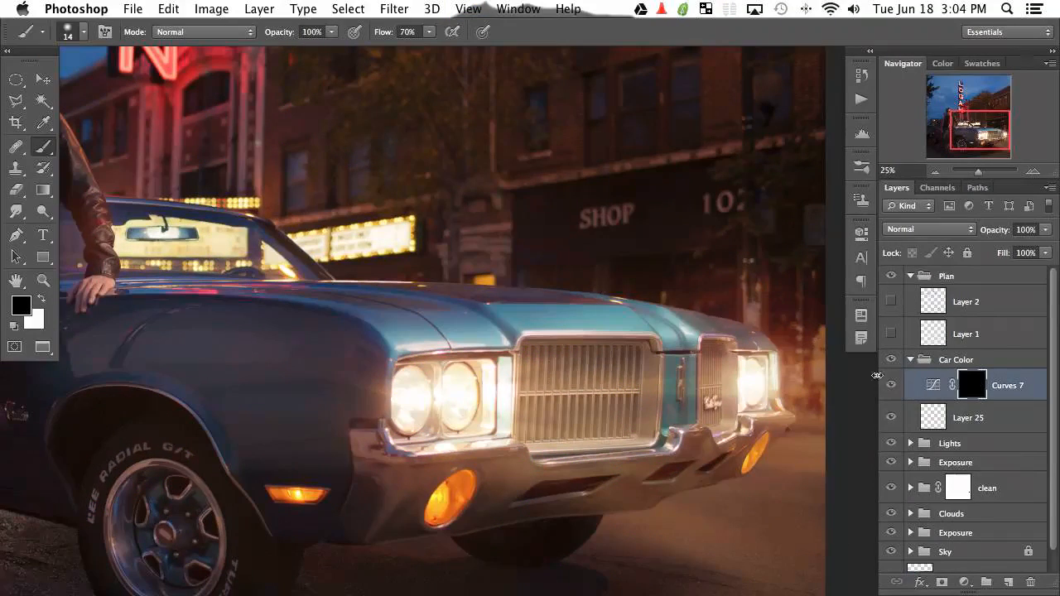
Paint white on the Curves mask over the hood and the strip between the grilles using an 86 px brush.
mouse_move(485, 318)
mouse_down()
mouse_move(587, 313)
mouse_move(508, 324)
mouse_up()
key(x)
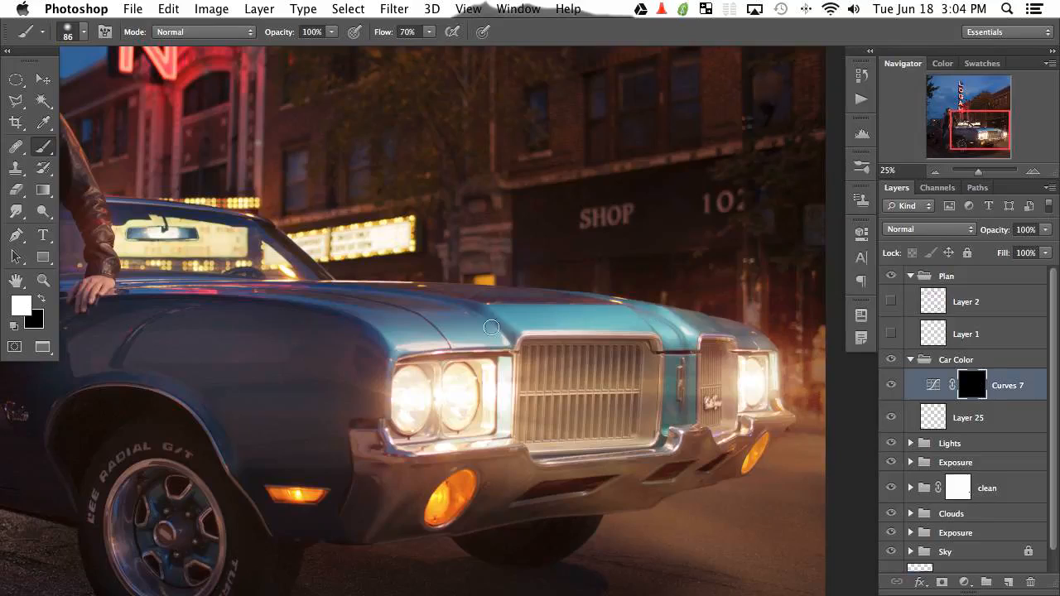
mouse_move(491, 327)
mouse_down()
mouse_move(507, 337)
mouse_move(472, 340)
mouse_move(406, 317)
mouse_move(579, 302)
mouse_move(506, 297)
mouse_up()
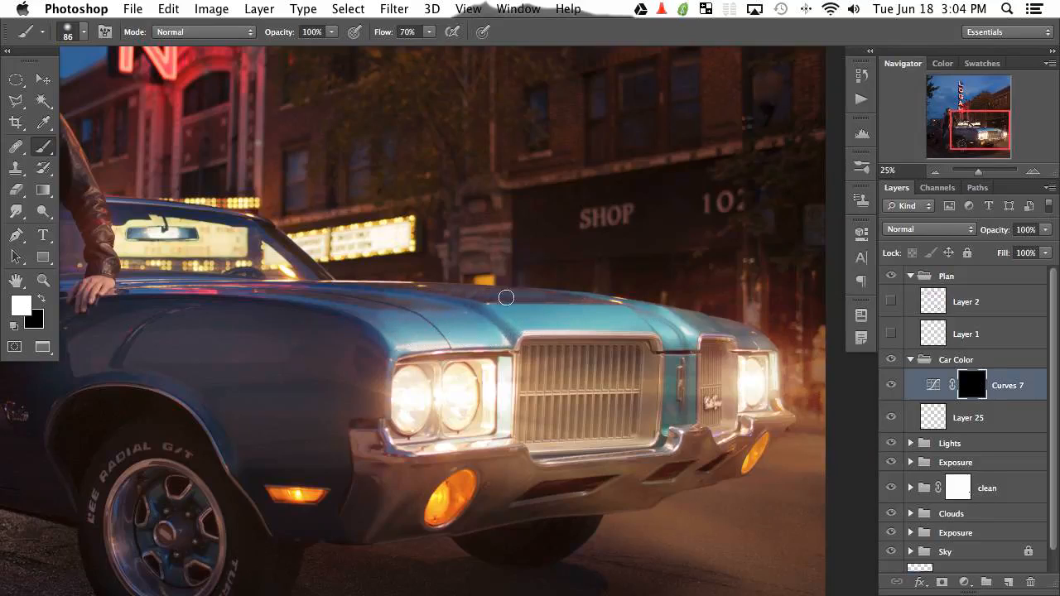
mouse_move(269, 299)
mouse_down()
mouse_move(287, 295)
mouse_move(237, 302)
mouse_up()
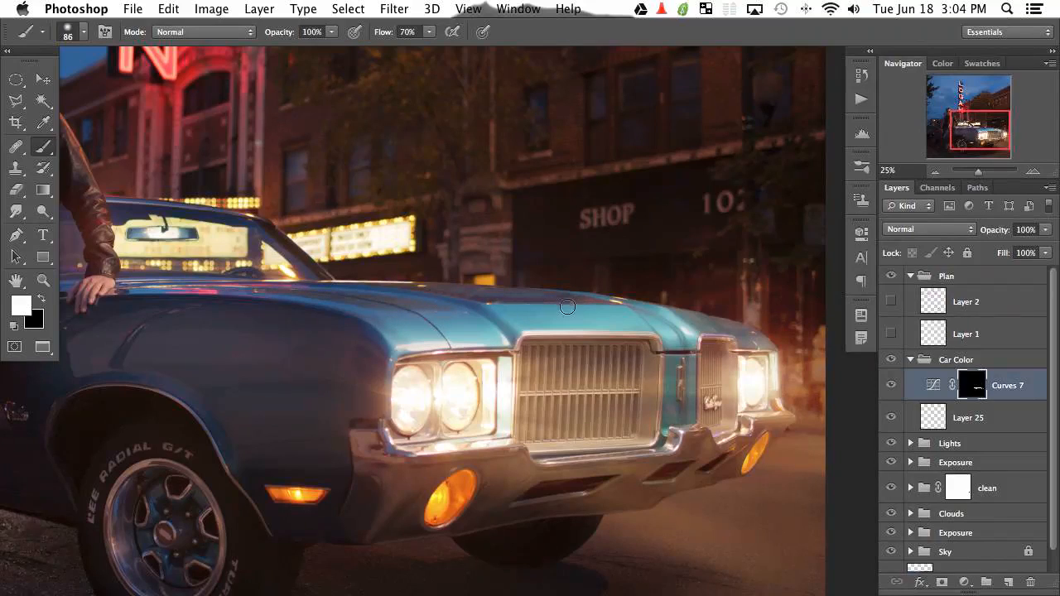
drag(669, 433, 679, 362)
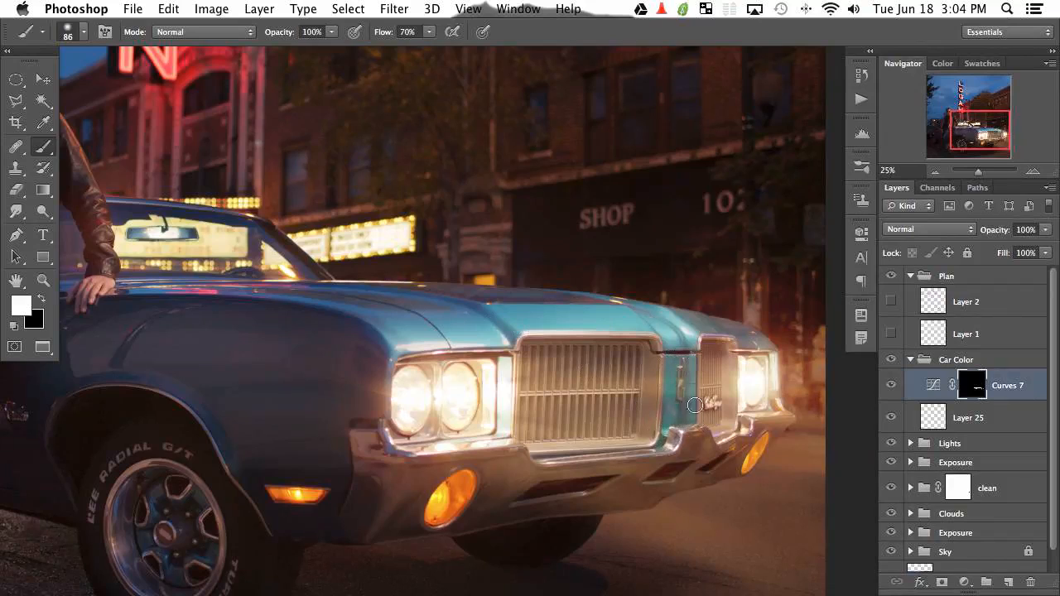
Paint white on the Curves mask over the front fender and the car's side, enlarging the brush to 270 and 598 px.
drag(439, 408, 669, 410)
drag(485, 338, 560, 328)
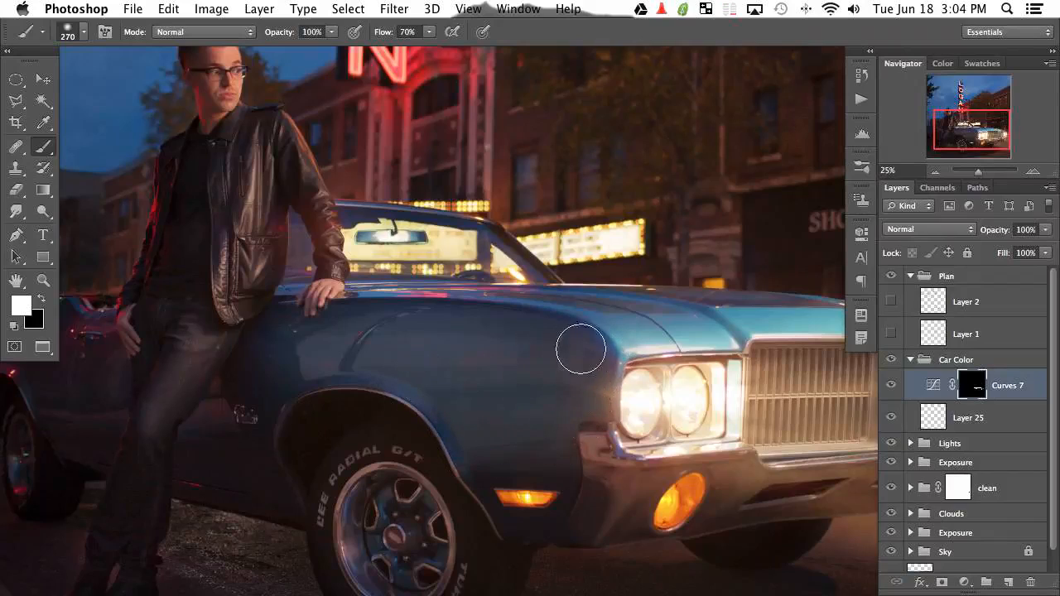
mouse_move(484, 461)
mouse_down()
mouse_move(560, 489)
mouse_move(438, 428)
mouse_move(324, 339)
mouse_move(240, 390)
mouse_move(270, 391)
mouse_up()
mouse_move(300, 347)
mouse_down()
mouse_move(213, 400)
mouse_move(279, 385)
mouse_move(246, 409)
mouse_move(207, 475)
mouse_move(225, 451)
mouse_move(329, 467)
mouse_up()
scroll(332, 356, left, 10)
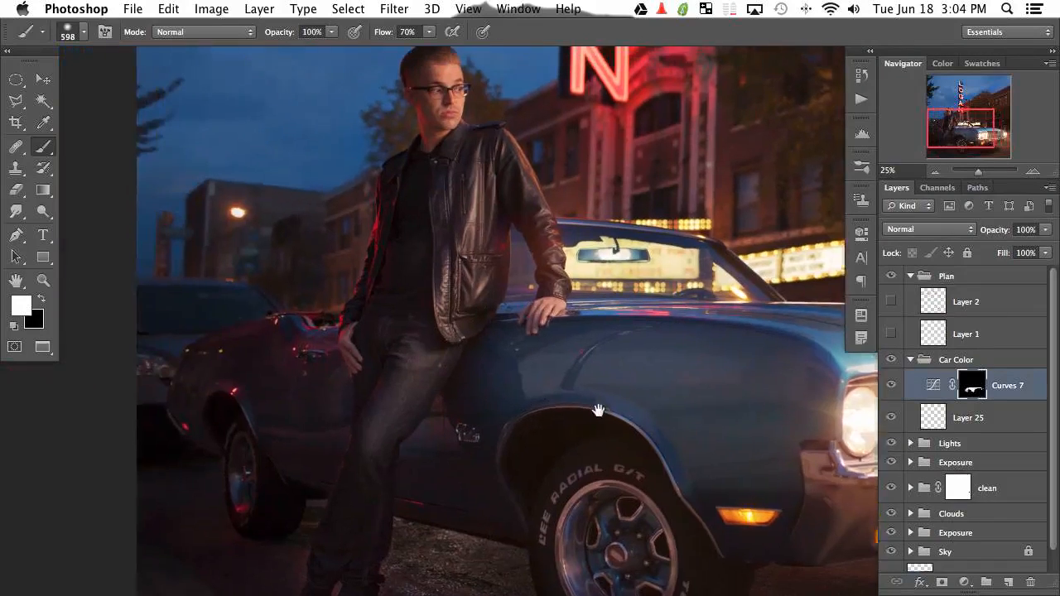
scroll(691, 442, right, 10)
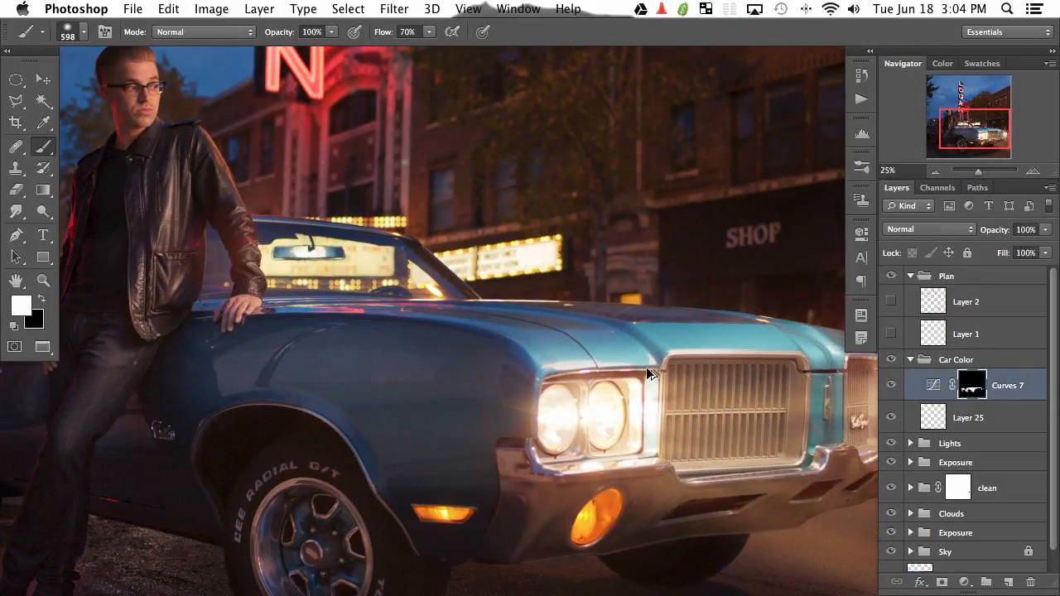
Compare the car with and without the Curves colour adjustment, both close up and across the whole image.
key(super+comma)
key(super+comma)
key(super+comma)
key(super+comma)
key(super+comma)
key(super+comma)
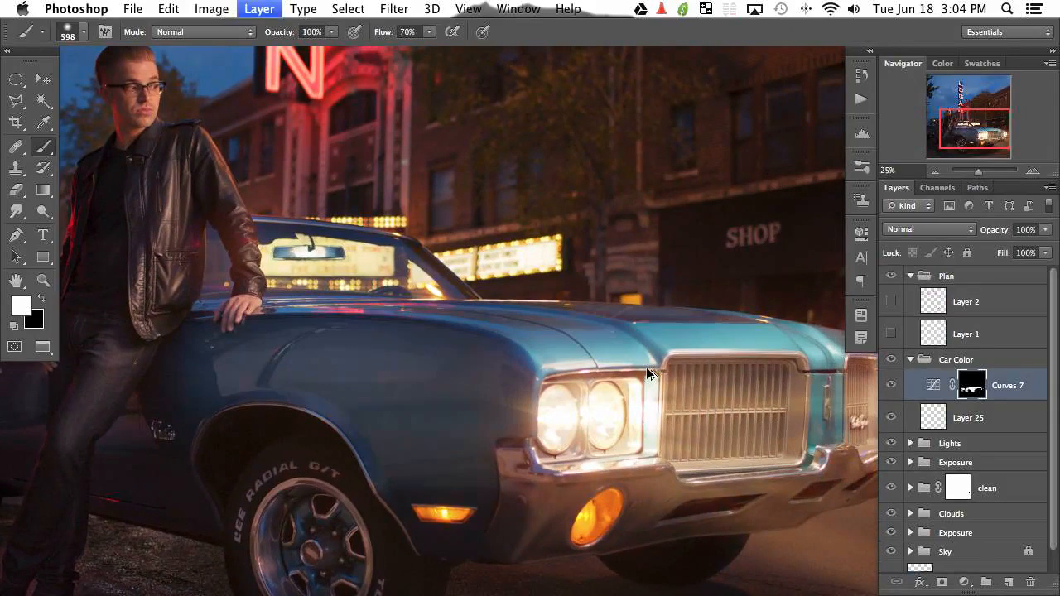
key(super+minus)
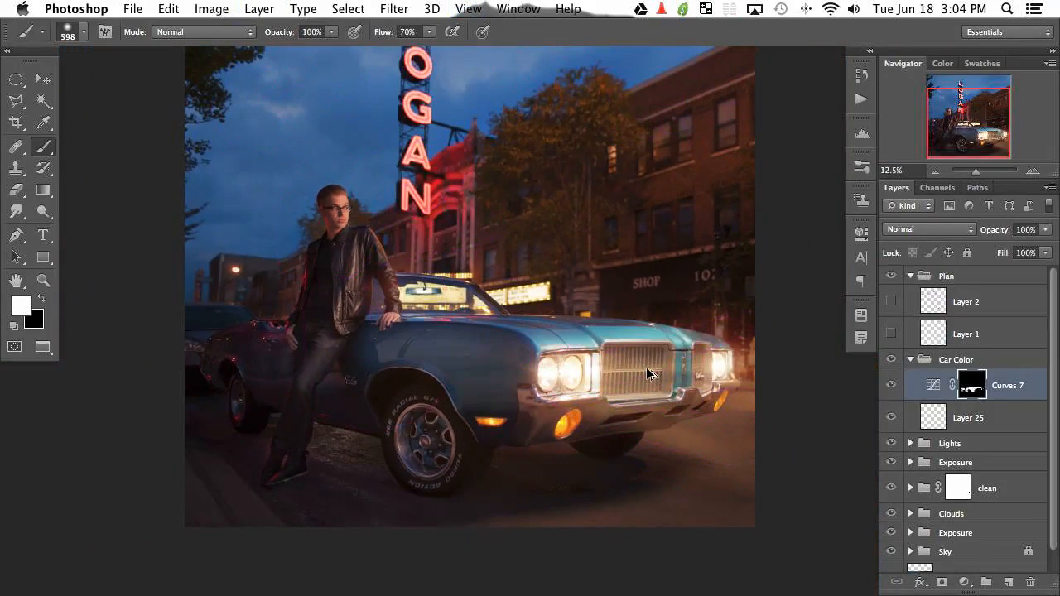
key(super+comma)
key(super+comma)
key(super+comma)
key(super+comma)
scroll(746, 356, up, 2)
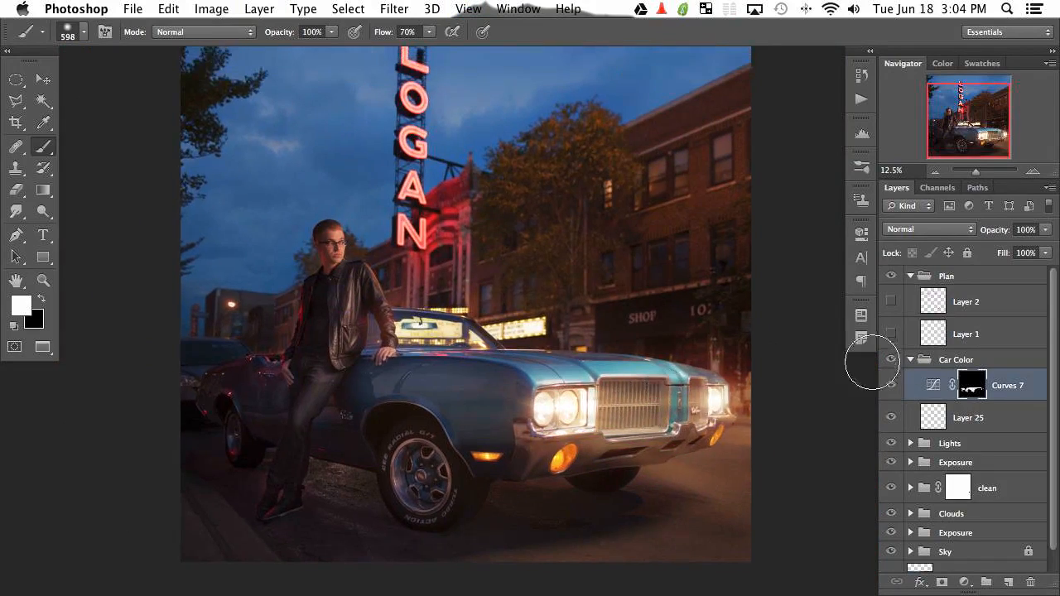
Show the plan sketch on Layer 2 and examine the areas marked in the sky and around the sign.
click(891, 334)
click(890, 333)
click(890, 301)
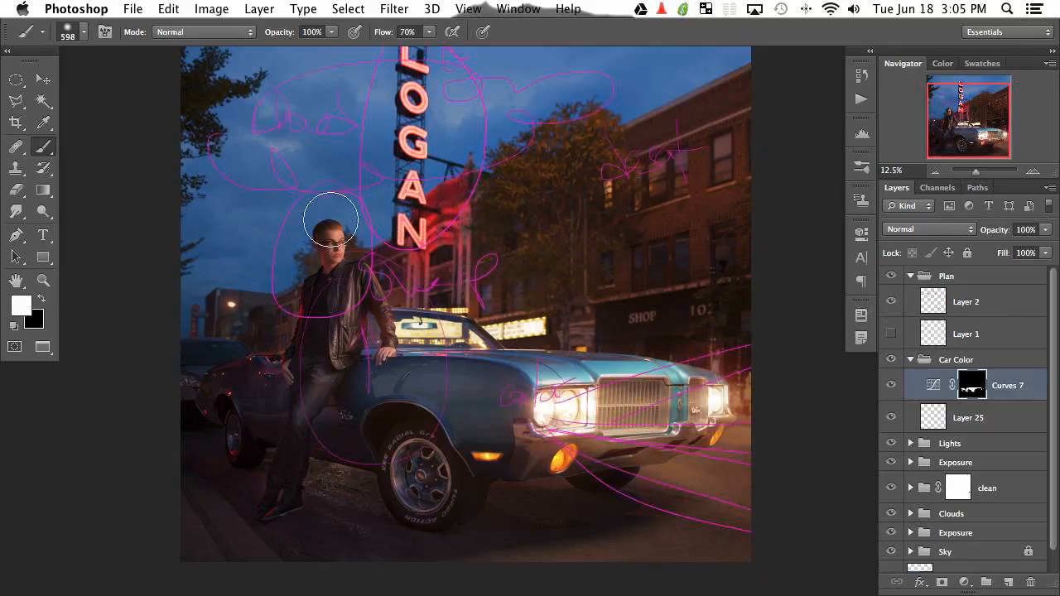
scroll(390, 207, up, 3)
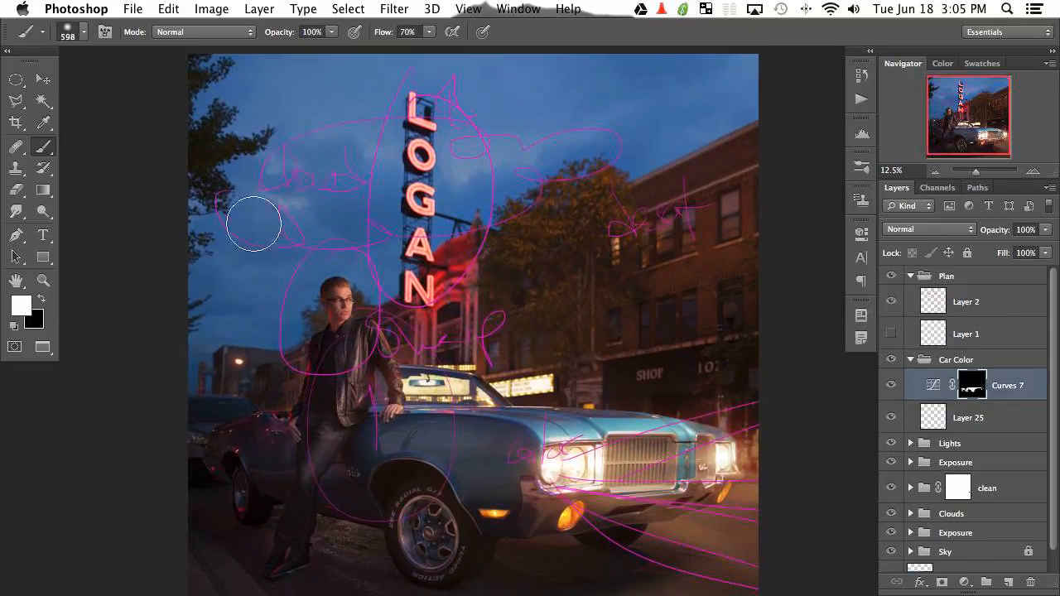
drag(300, 171, 283, 170)
Collapse the Car Color group, compare the image with and without it, and hide the plan sketch.
click(914, 360)
click(909, 359)
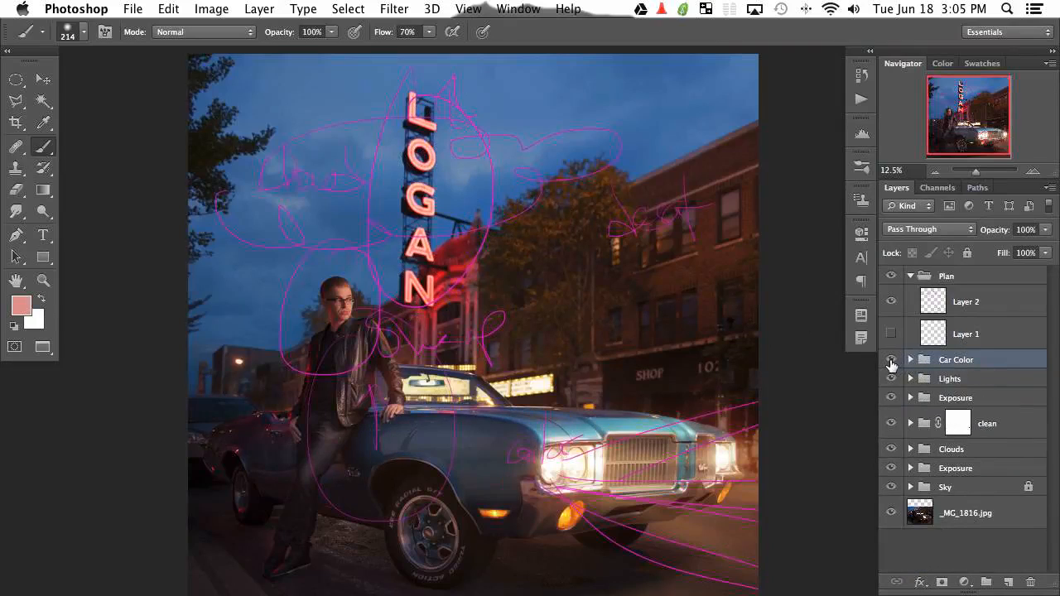
click(891, 359)
double_click(891, 360)
click(891, 360)
click(891, 301)
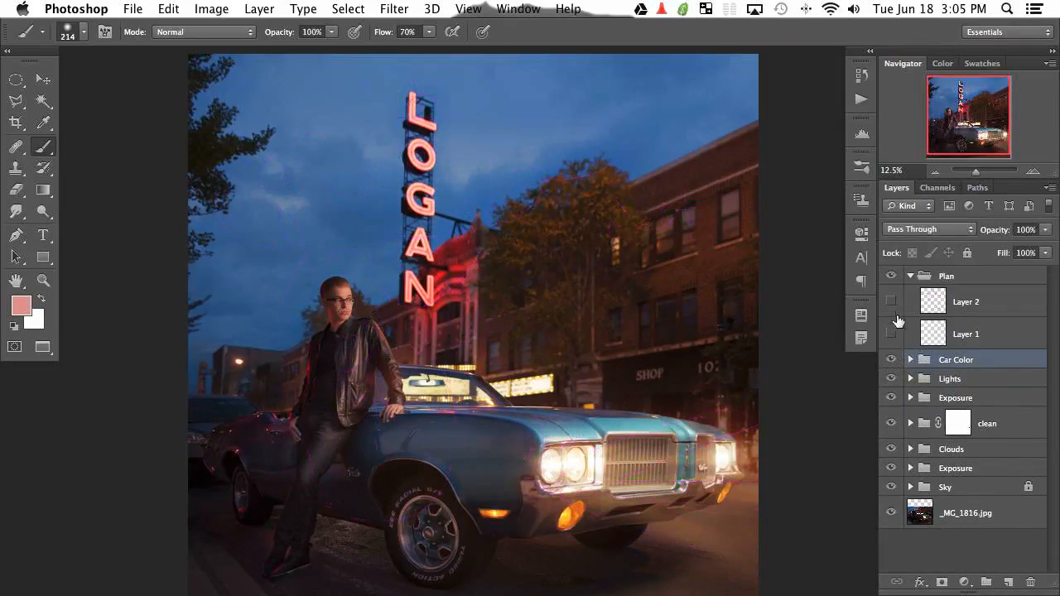
Place a new empty layer above the Car Color group in its own group named Sign.
click(1006, 583)
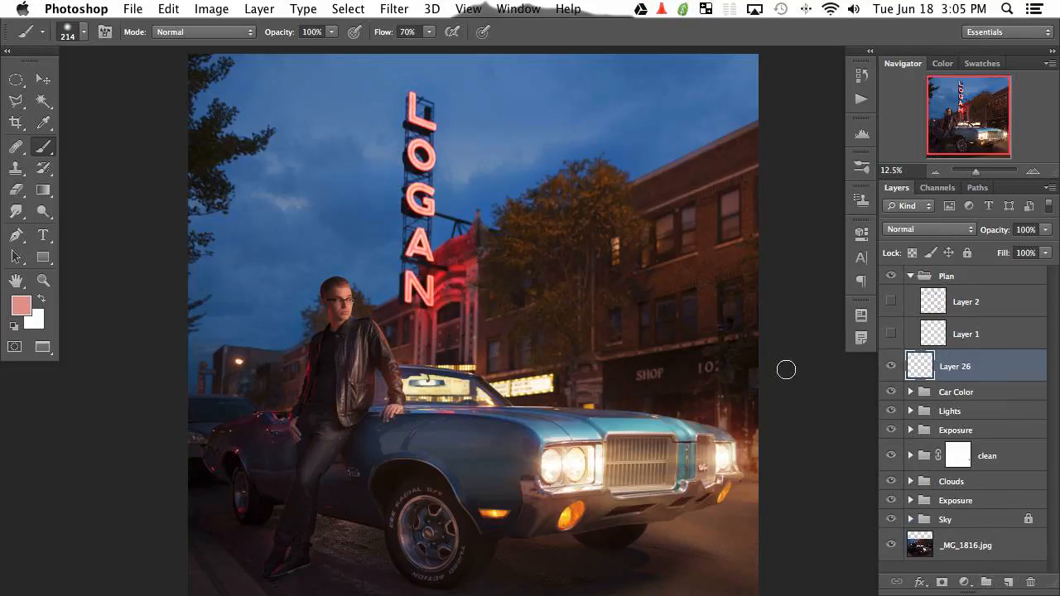
key(super+g)
double_click(956, 359)
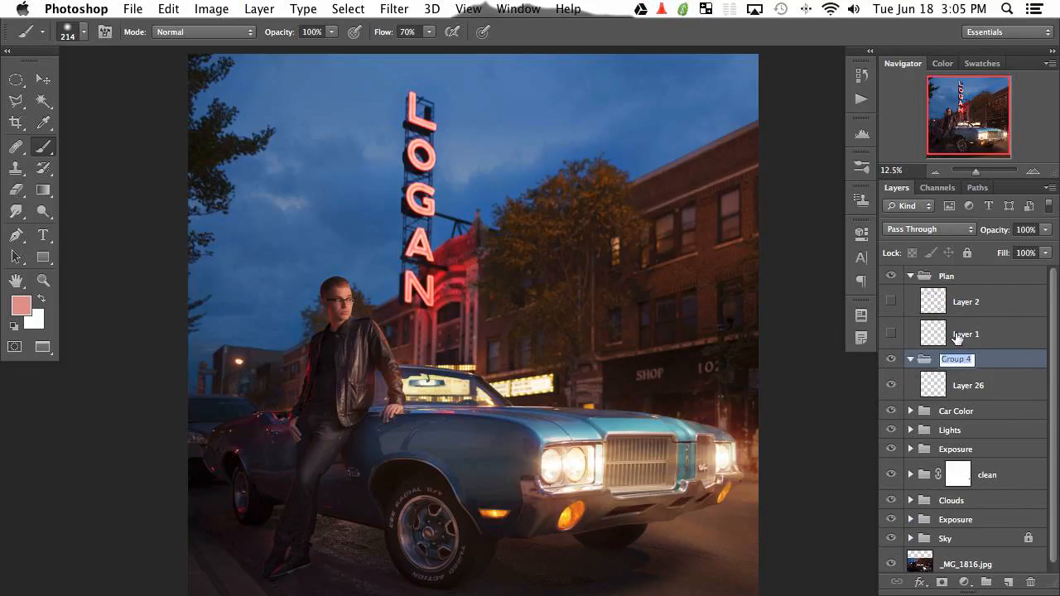
text(Sign)
key(Return)
Select the neon sign's tones with Color Range, sampling the LOGAN lettering and setting Fuzziness to 179.
click(977, 391)
click(346, 9)
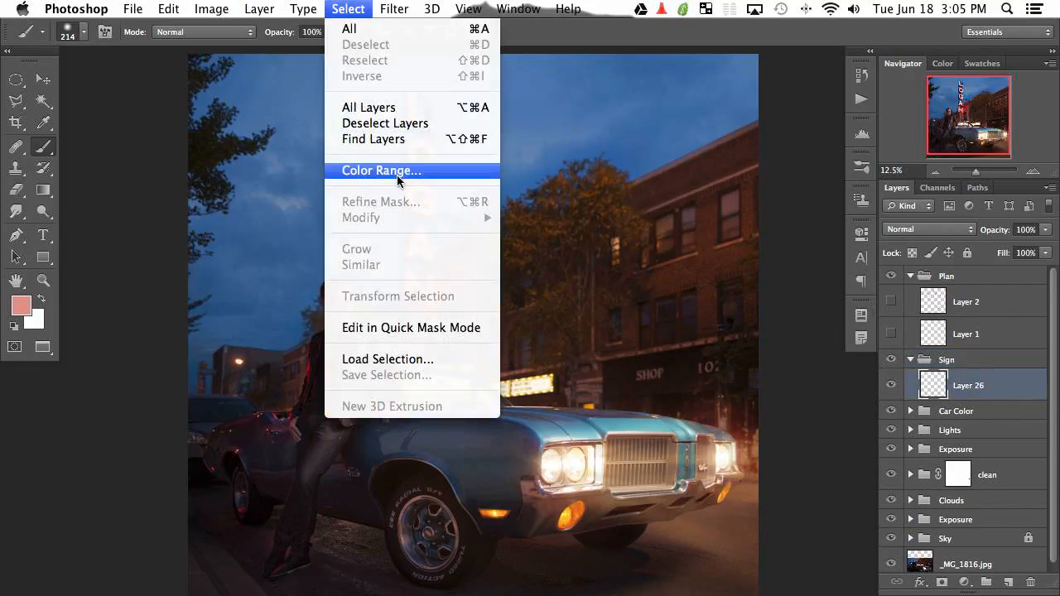
click(396, 171)
click(435, 269)
click(435, 254)
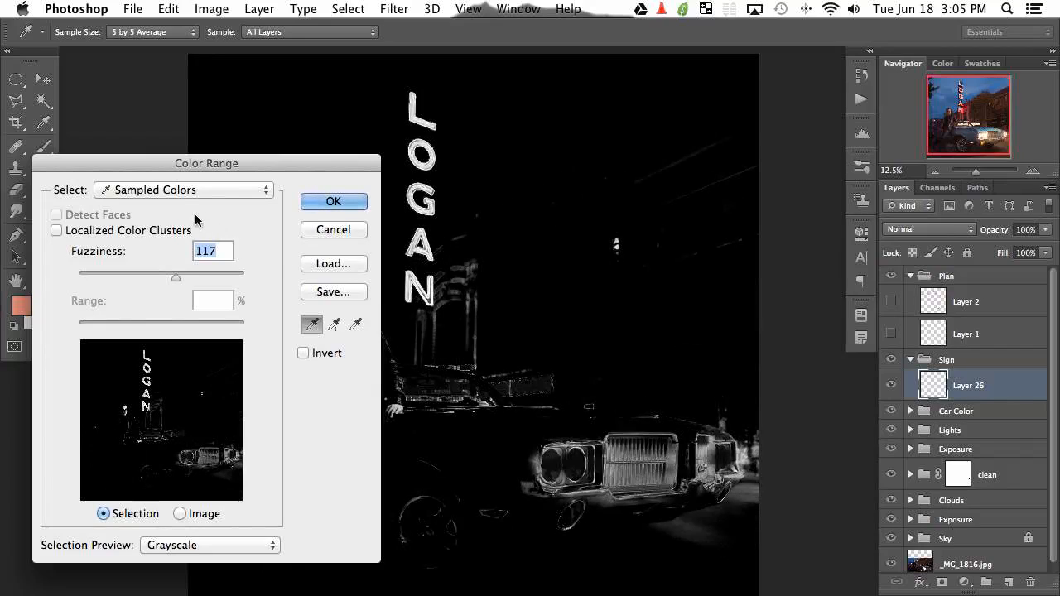
drag(176, 277, 226, 275)
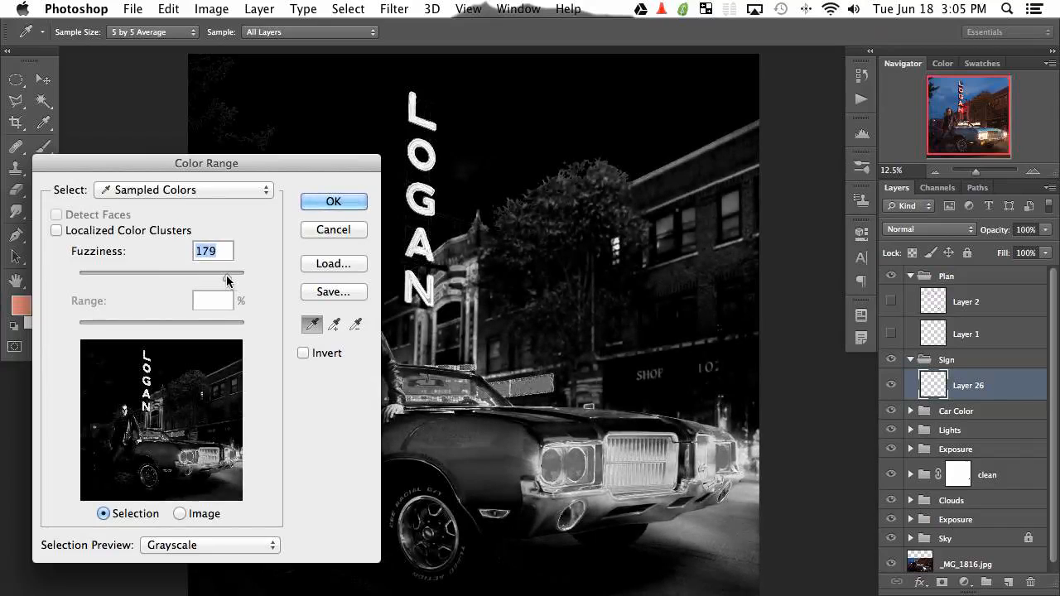
click(339, 204)
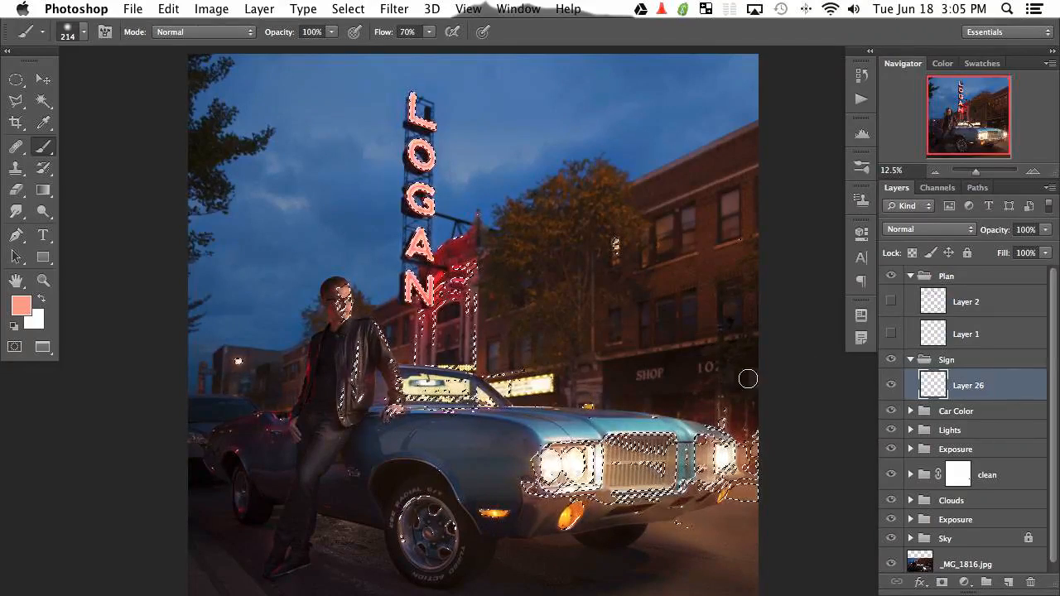
Add a Curves adjustment from the selection above Layer 26 and lower the Blue midtones to input 133, output 115.
click(963, 584)
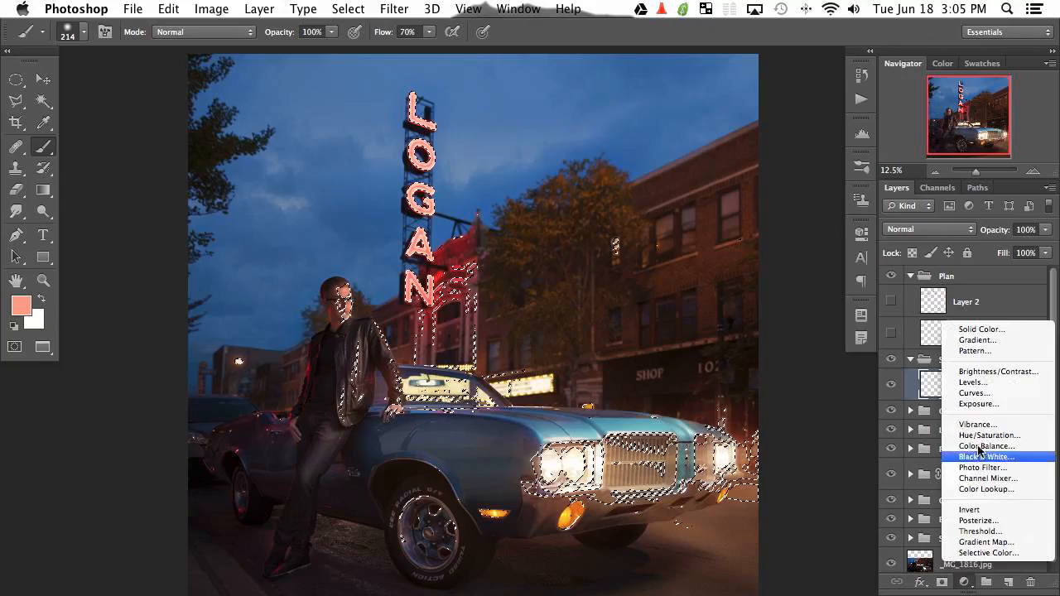
click(969, 399)
click(712, 292)
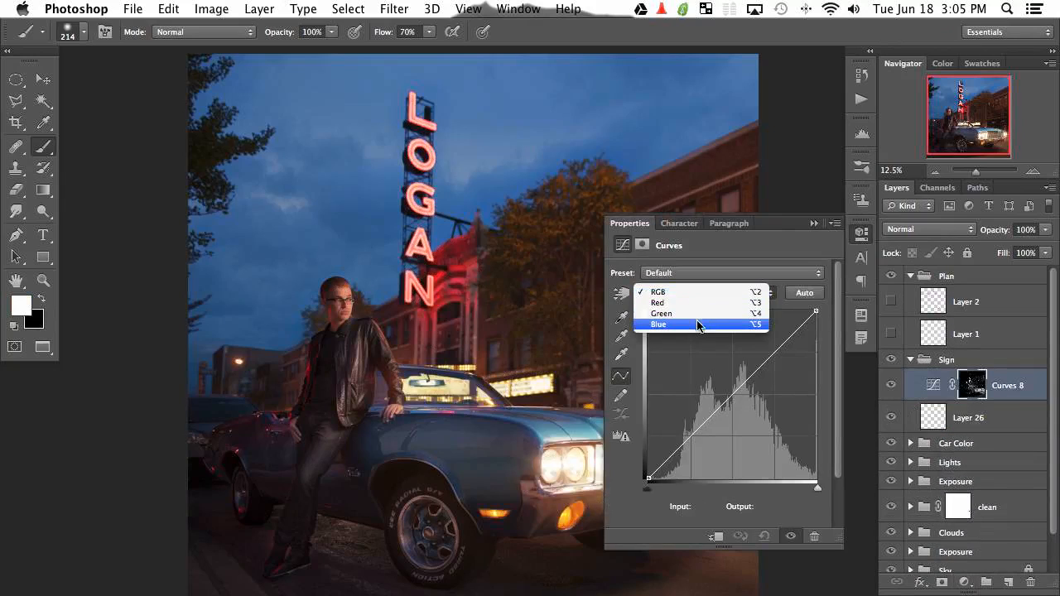
click(712, 302)
mouse_move(722, 399)
mouse_down()
mouse_move(703, 375)
mouse_move(736, 403)
mouse_up()
click(702, 294)
click(703, 317)
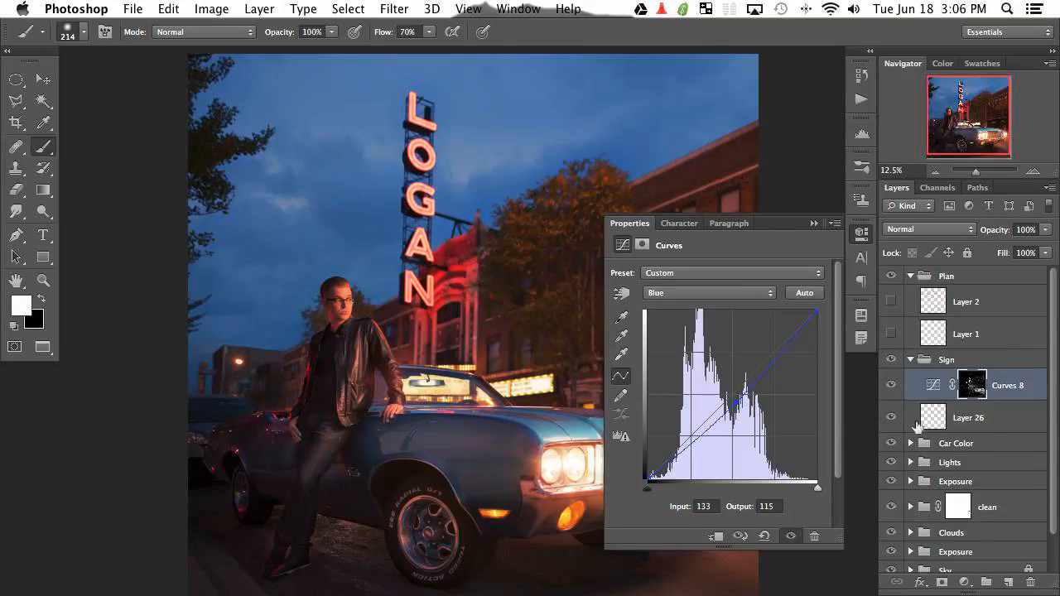
Raise the Red curve of the sign's adjustment to output 163 at input 83.
click(684, 292)
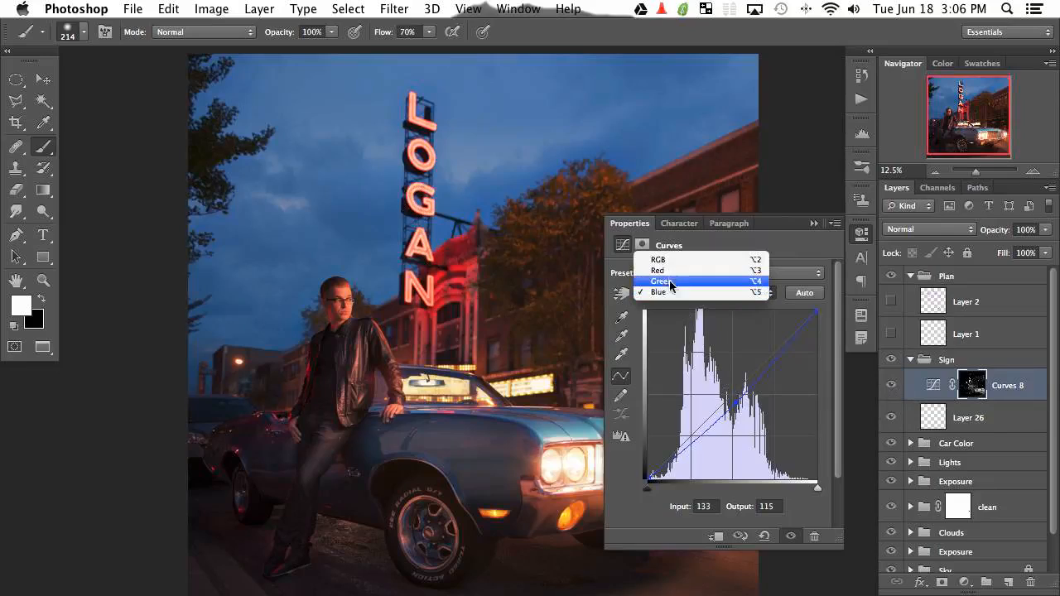
click(685, 282)
click(684, 291)
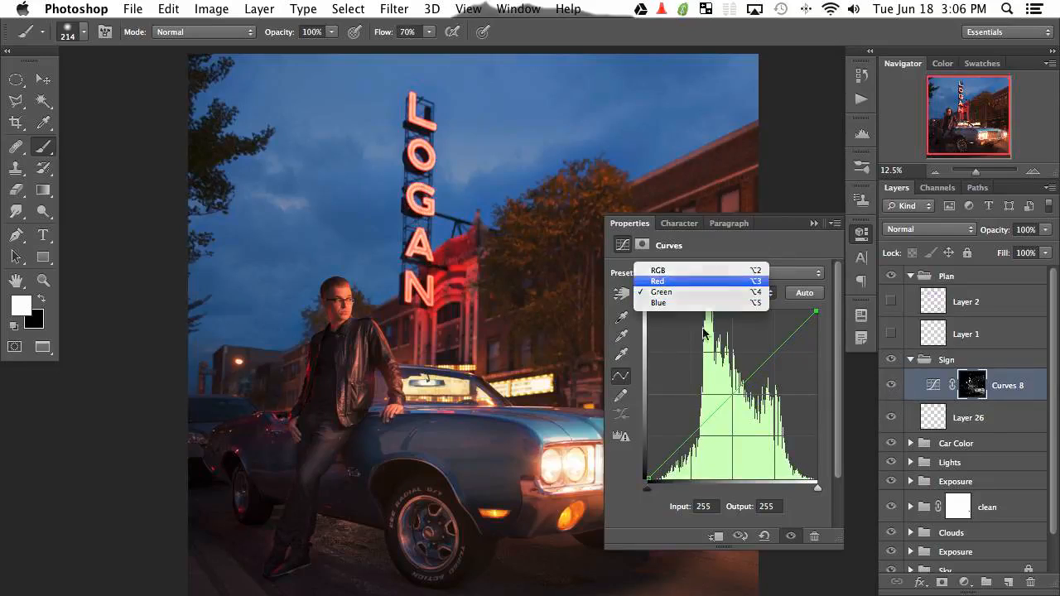
click(662, 281)
drag(701, 375, 703, 372)
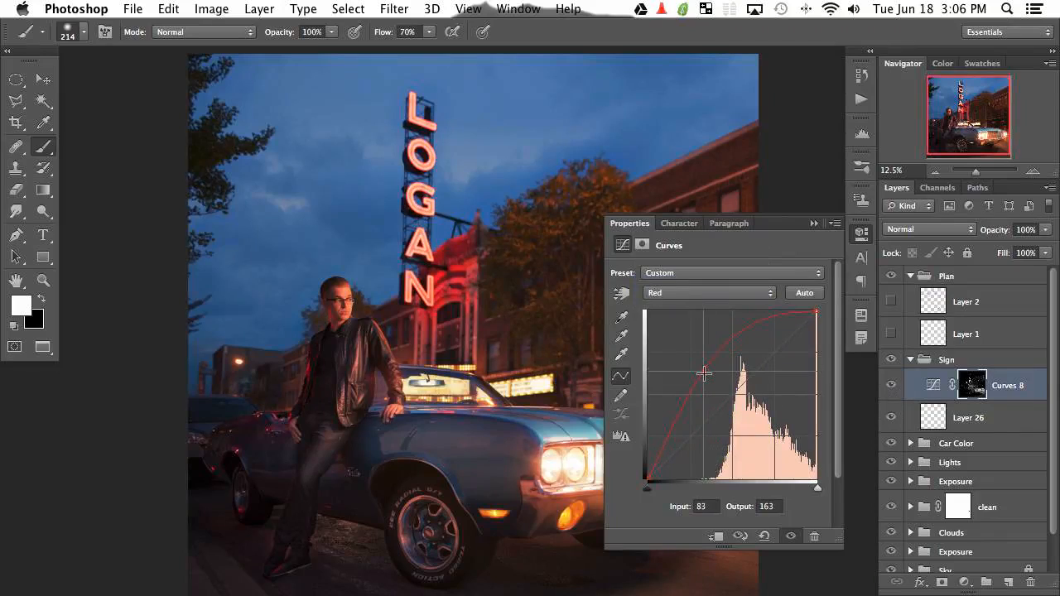
Paint black on the Curves 8 mask over the car, the man and the surrounding street to confine the adjustment to the sign.
alt+click(977, 389)
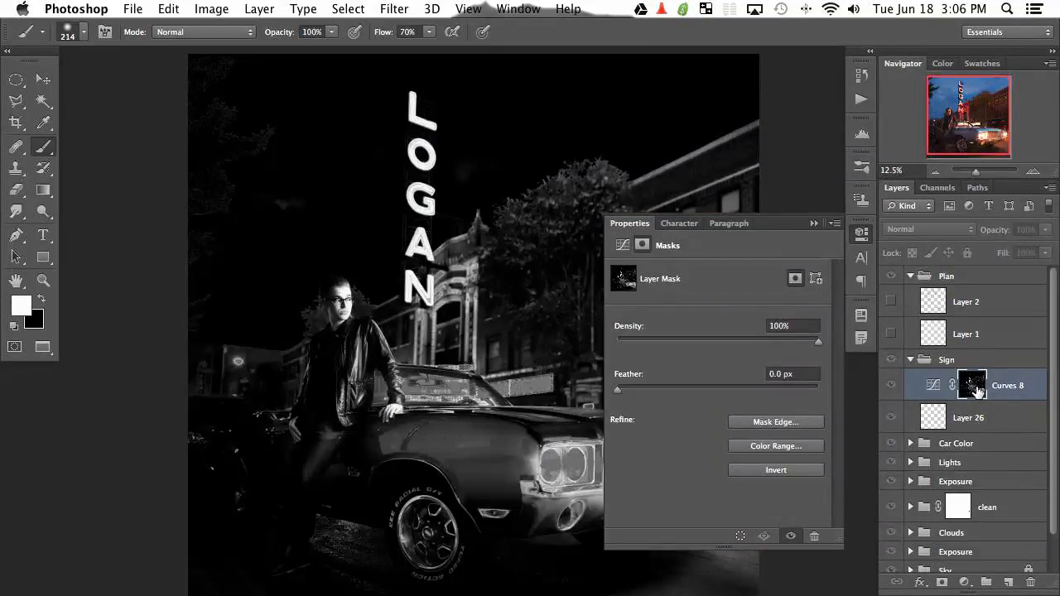
click(861, 236)
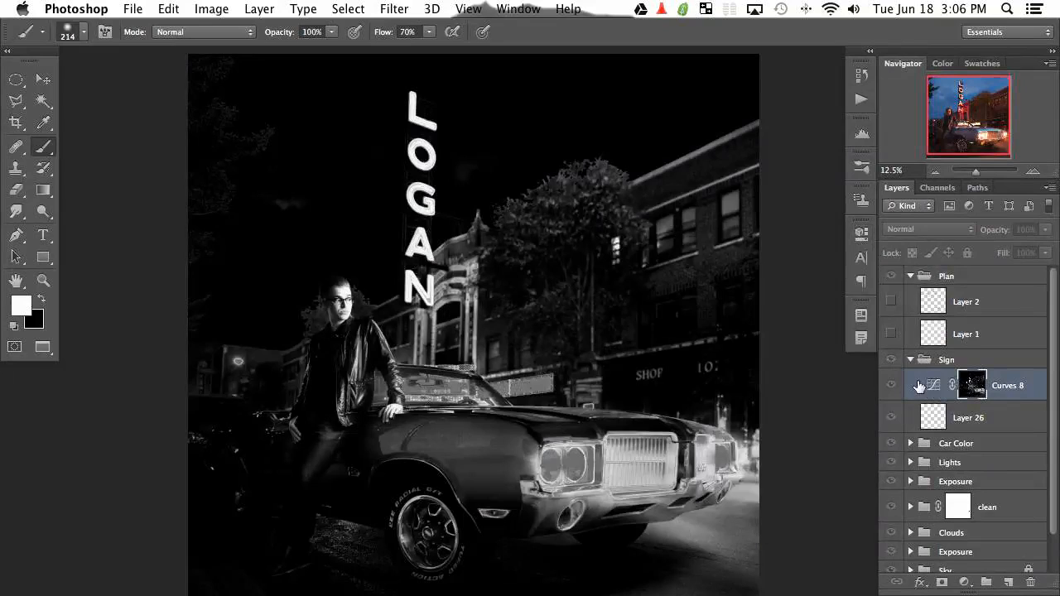
alt+click(964, 387)
key(x)
drag(561, 293, 594, 293)
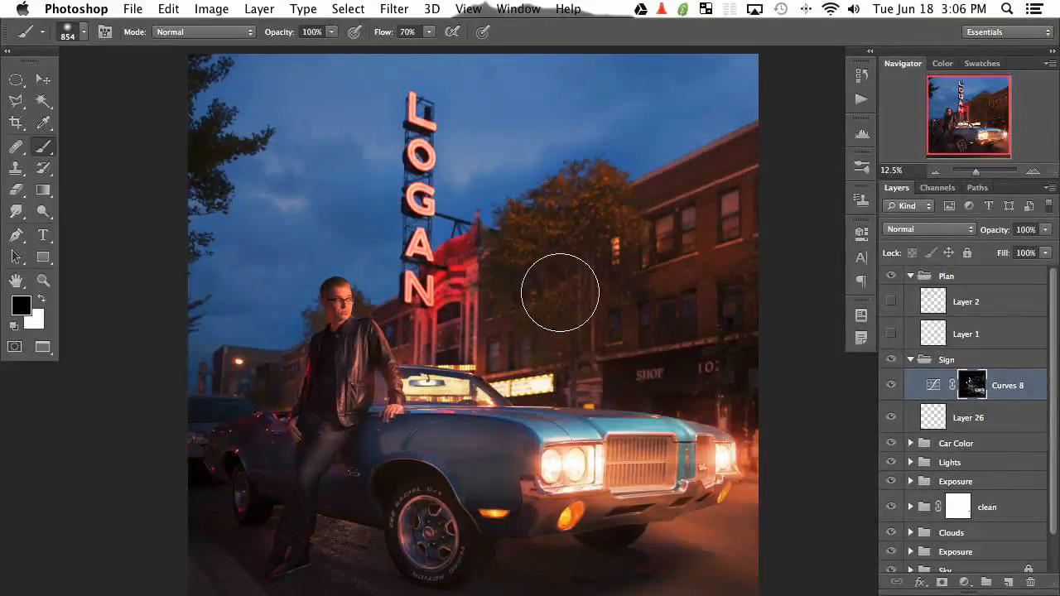
drag(589, 449, 554, 338)
drag(502, 307, 555, 307)
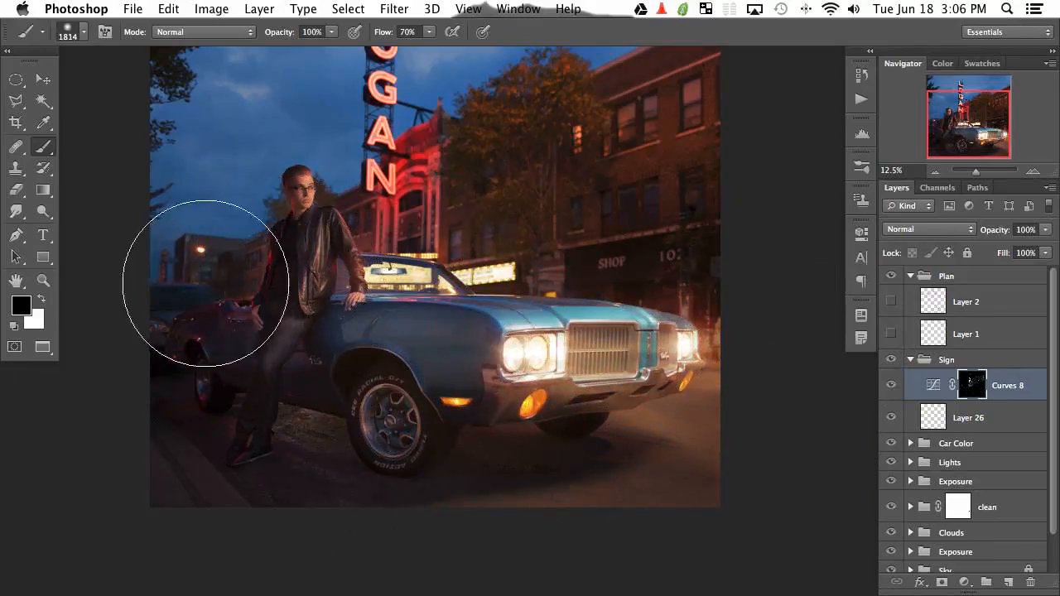
mouse_move(336, 398)
mouse_down()
mouse_move(409, 489)
mouse_move(398, 494)
mouse_up()
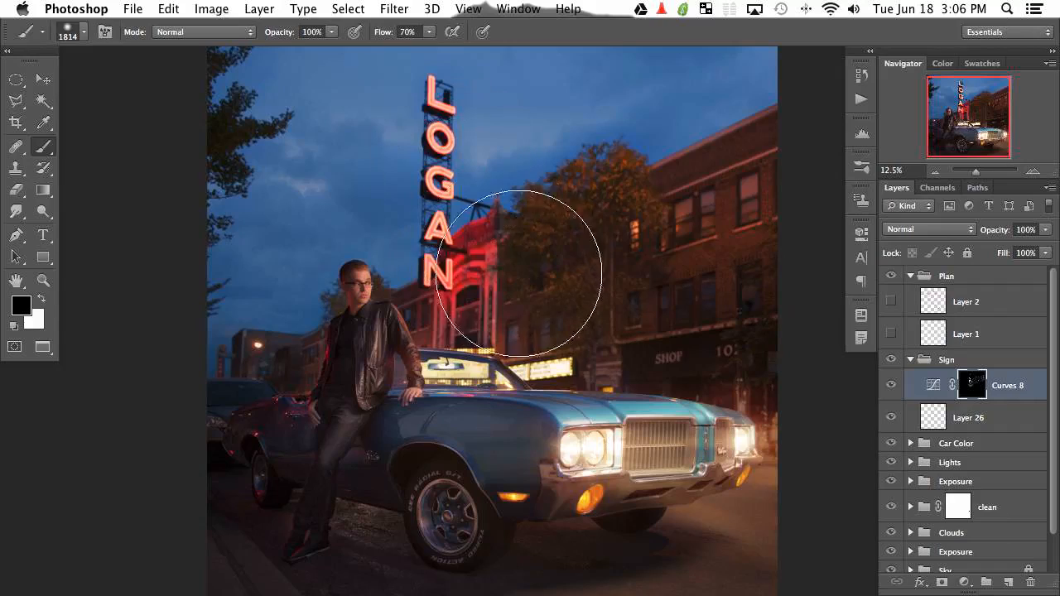
drag(523, 275, 485, 219)
Compare the photo with and without the Curves 8 adjustment.
click(933, 385)
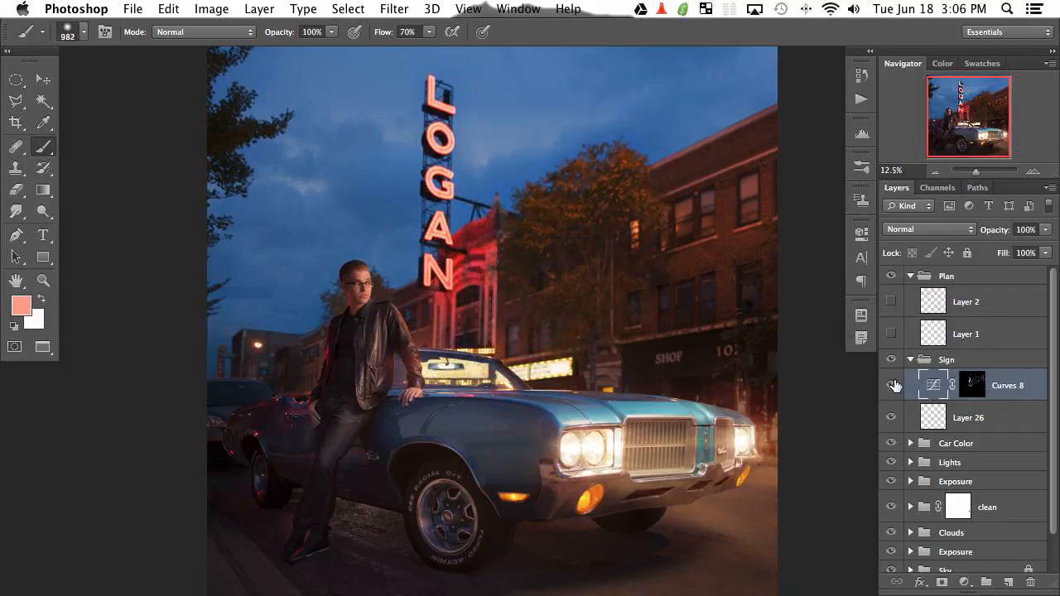
click(892, 387)
click(892, 387)
click(893, 387)
click(895, 387)
scroll(453, 406, up, 2)
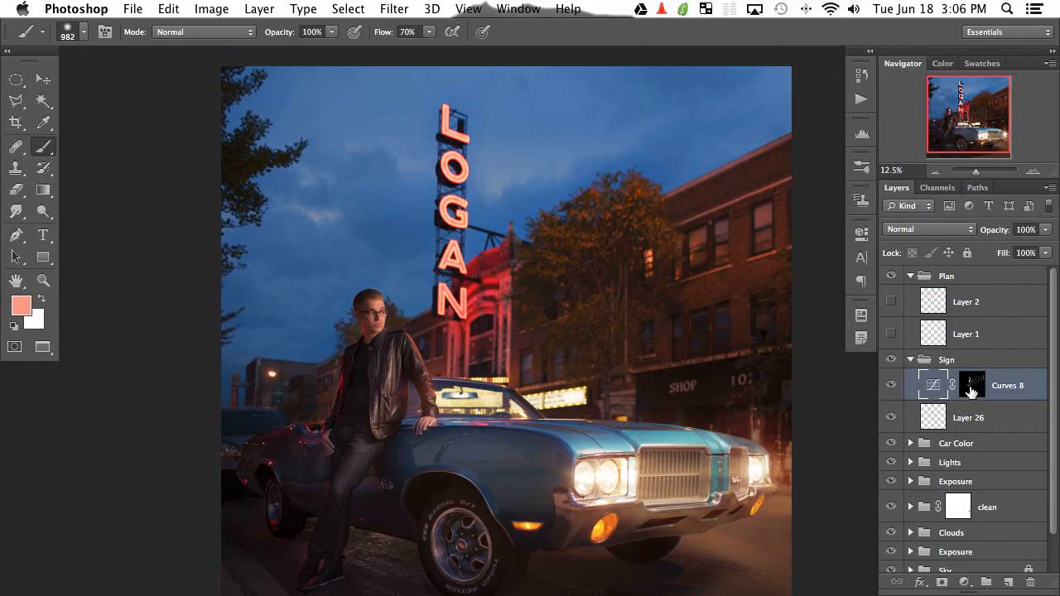
Add another Curves adjustment above Curves 8 and raise its RGB midtones to output 153 at input 106.
click(962, 582)
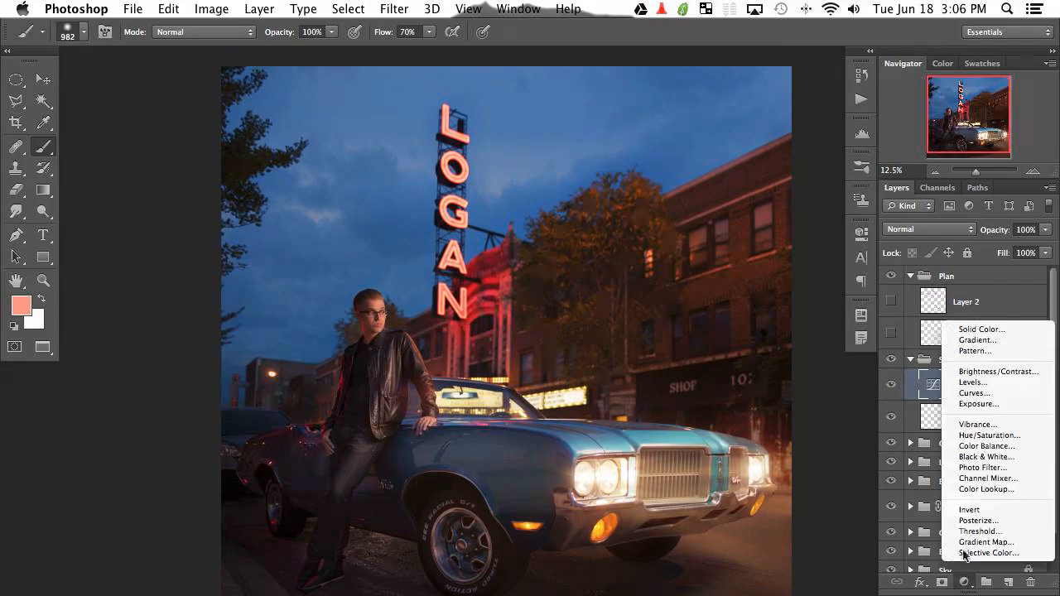
click(1026, 389)
drag(731, 401, 719, 378)
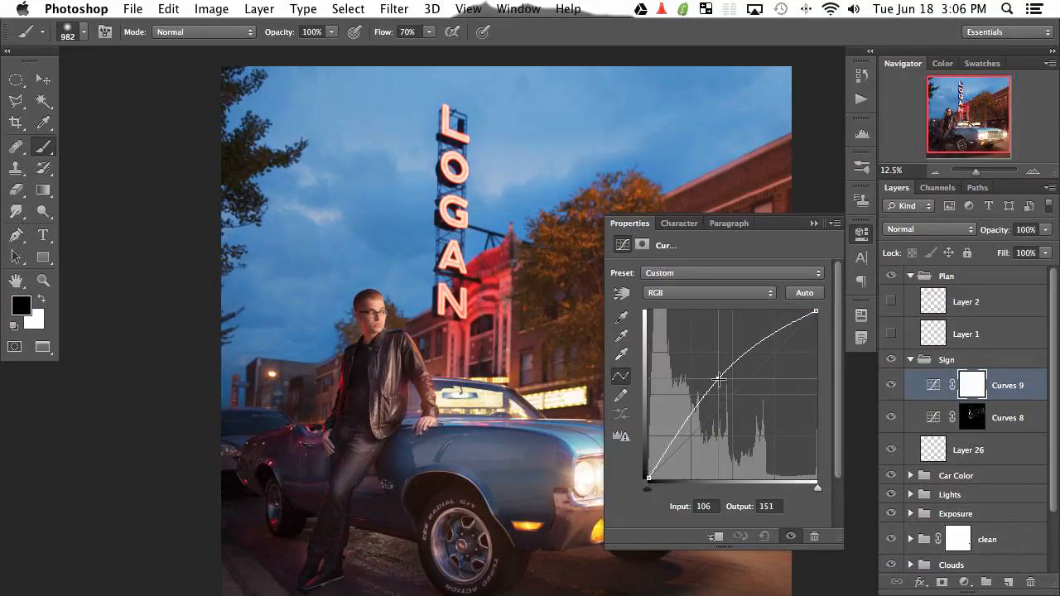
Raise the new adjustment's Red curve to output 158 at input 118 and lower its Blue curve to output 111 at input 144.
click(704, 294)
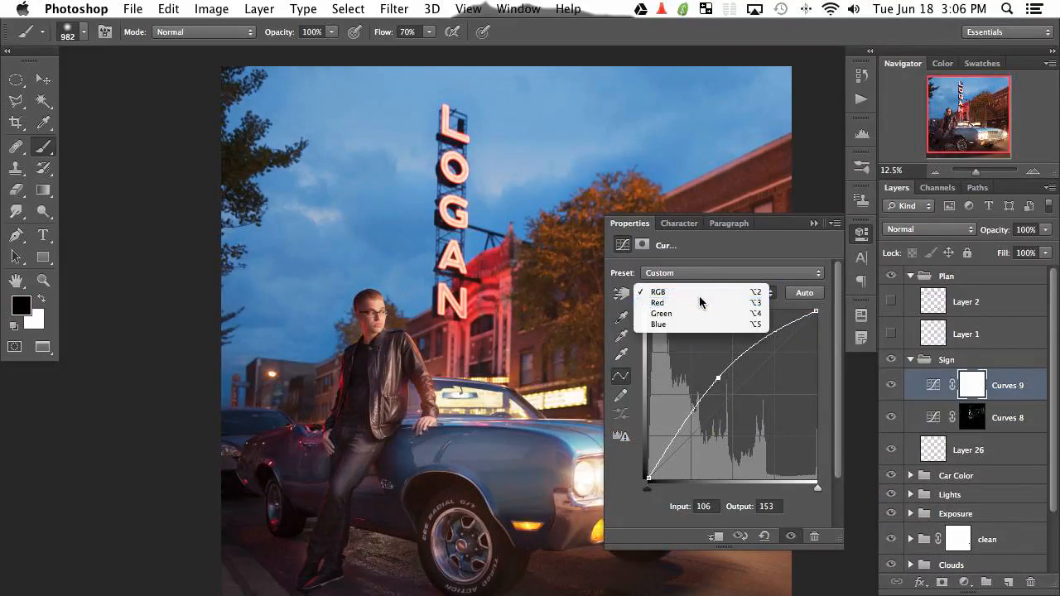
click(703, 300)
click(709, 293)
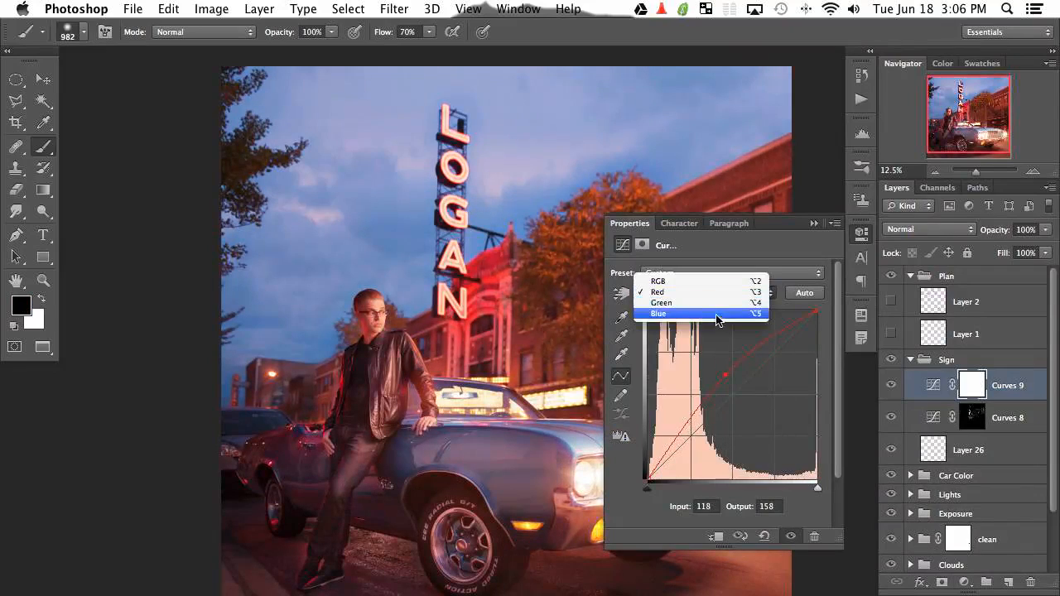
click(712, 308)
drag(728, 398, 744, 406)
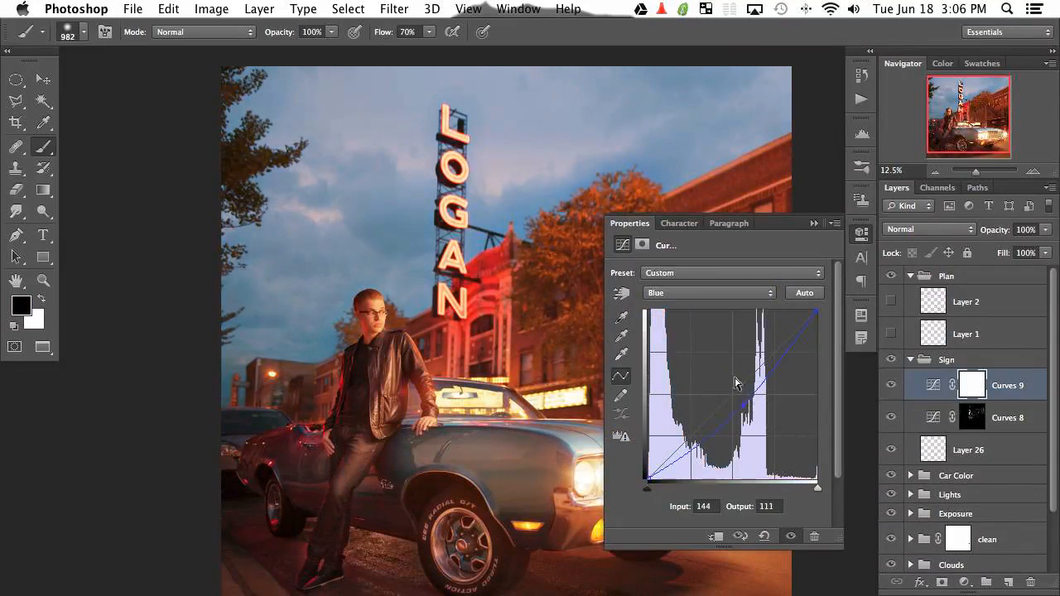
Replace the white mask of Curves 9 with a copy of the Curves 8 mask.
click(974, 417)
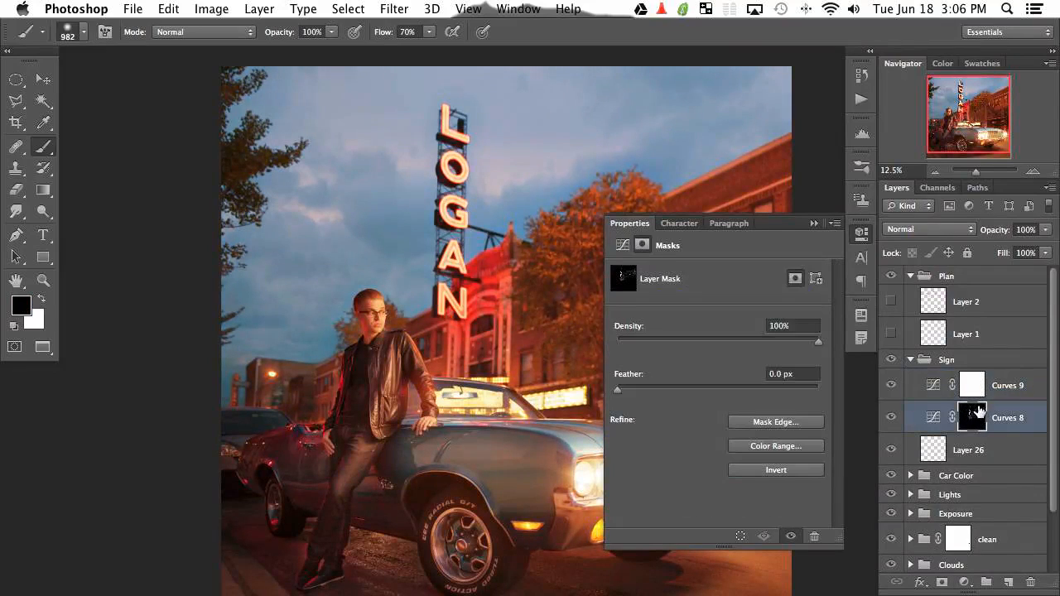
drag(974, 420, 966, 395)
Compare the sign with and without the masked Curves 9 adjustment.
click(892, 386)
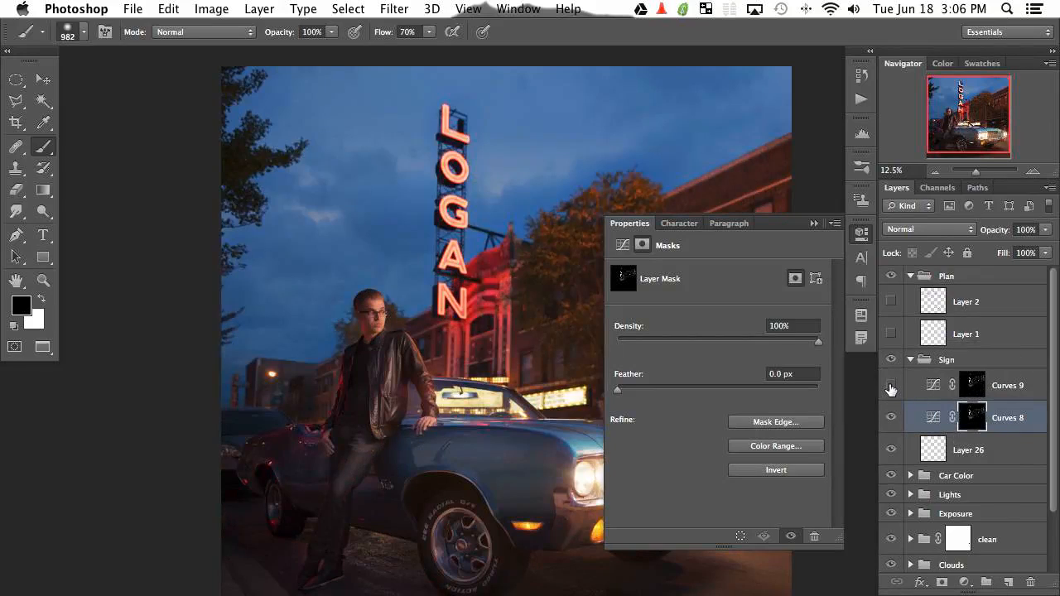
click(891, 387)
click(891, 387)
click(891, 386)
click(891, 387)
click(891, 389)
click(891, 389)
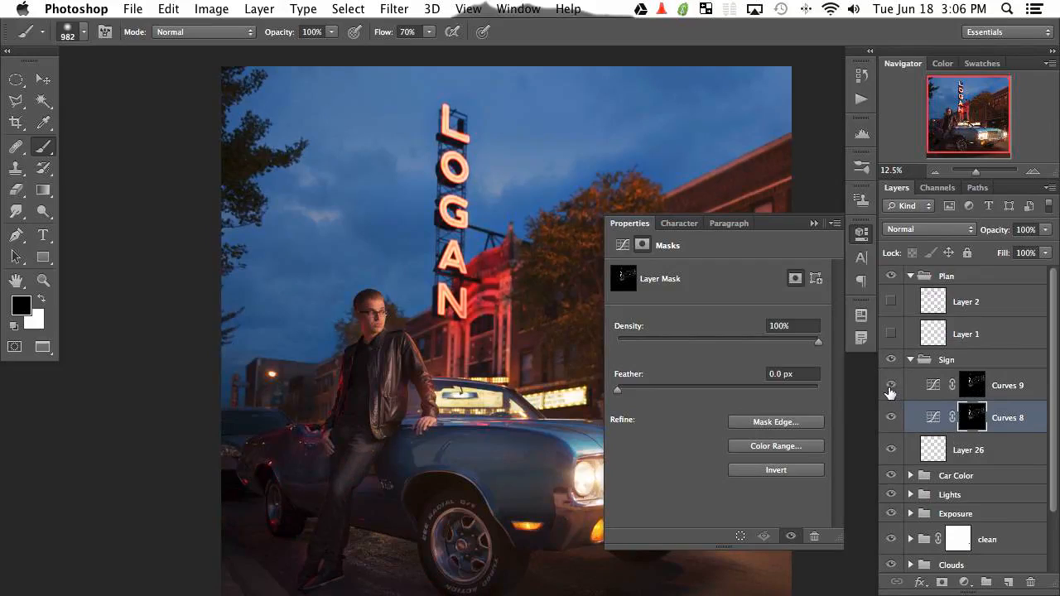
click(891, 389)
click(891, 389)
Blur the Curves 9 mask with a 59.0-pixel Gaussian Blur and compare the photo with and without the adjustment.
click(976, 389)
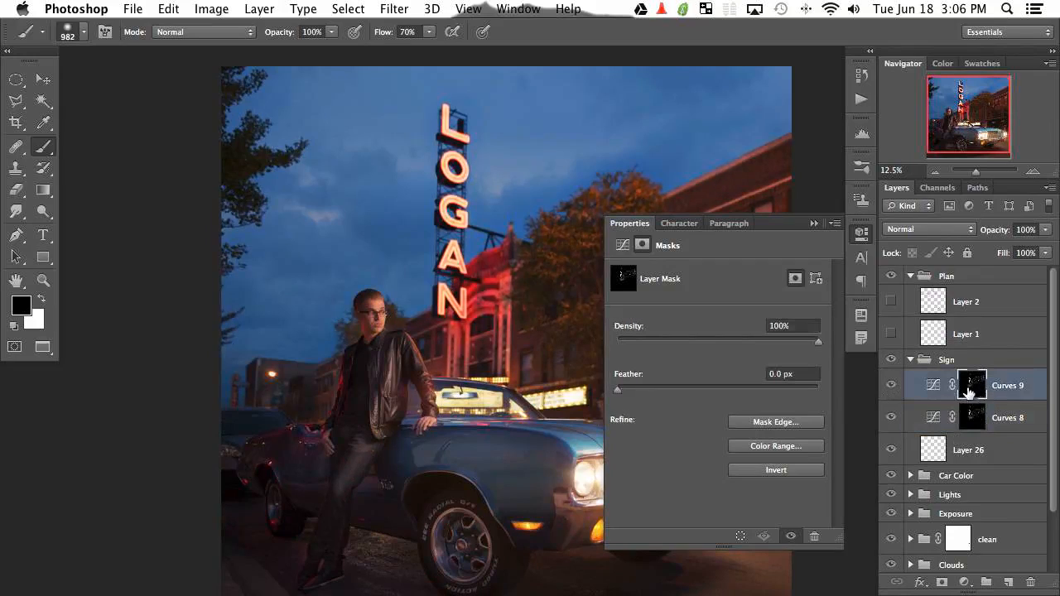
click(863, 237)
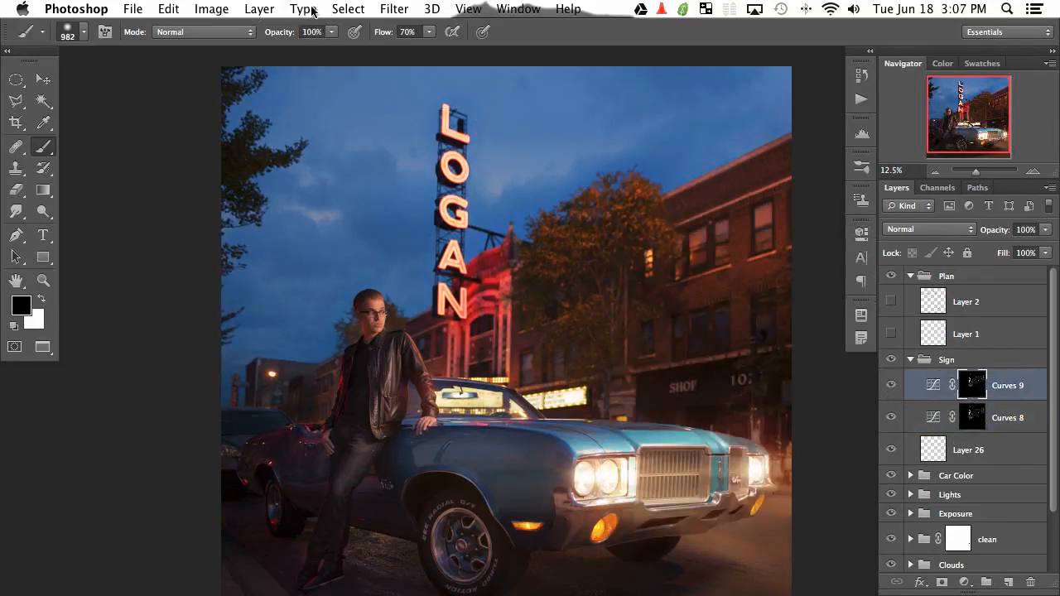
click(392, 10)
mouse_move(464, 202)
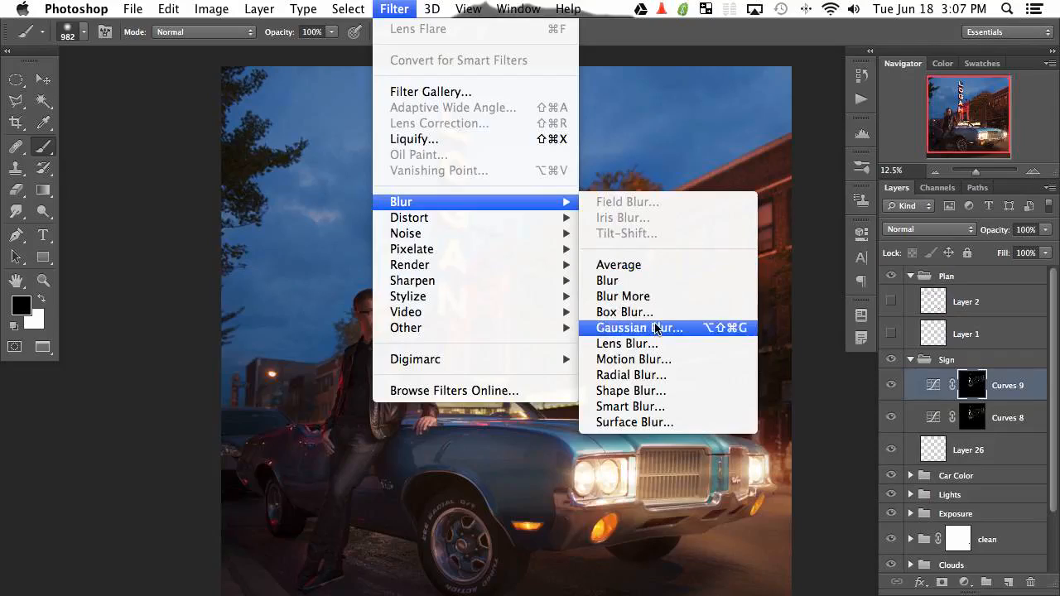
click(633, 263)
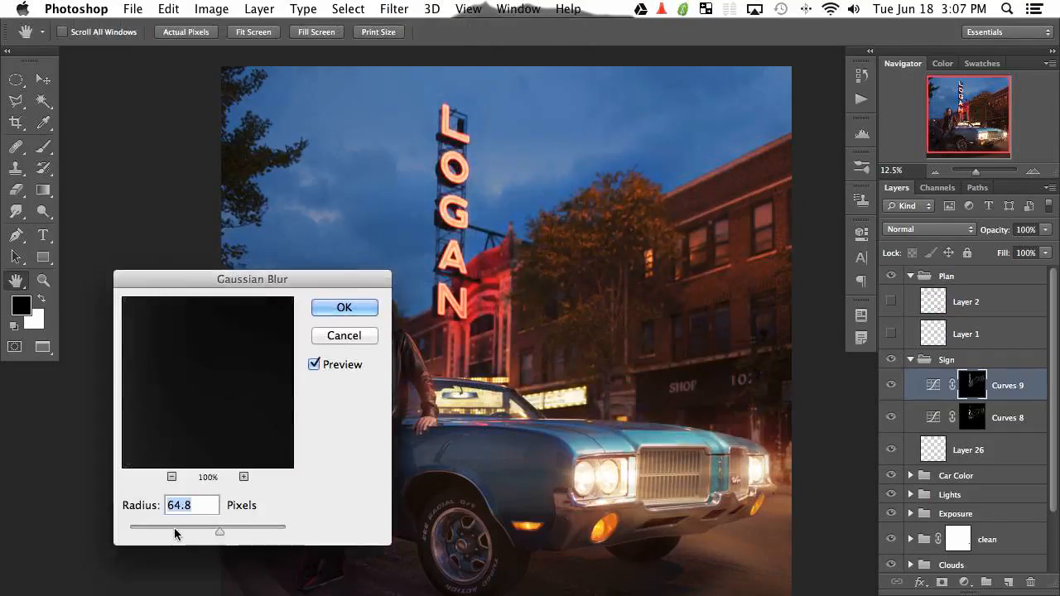
drag(175, 531, 216, 523)
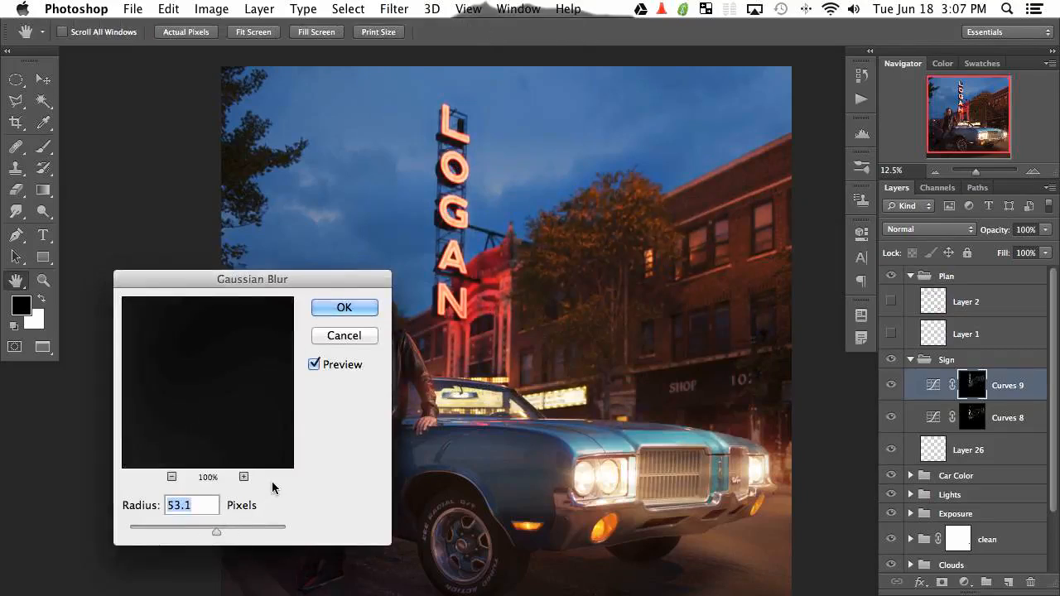
mouse_move(222, 537)
mouse_down()
mouse_move(230, 527)
mouse_move(216, 538)
mouse_up()
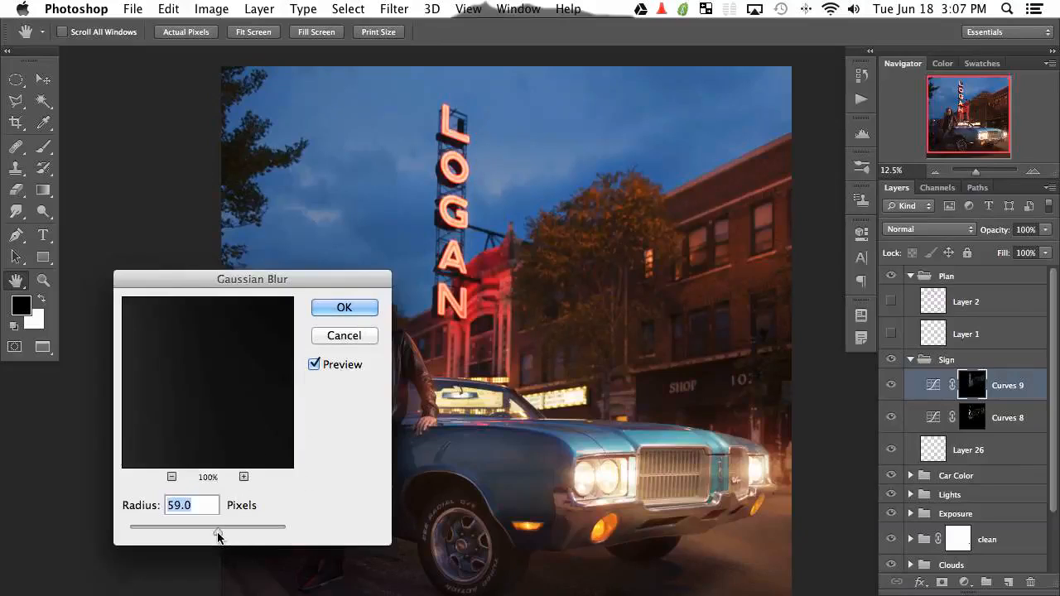
click(361, 311)
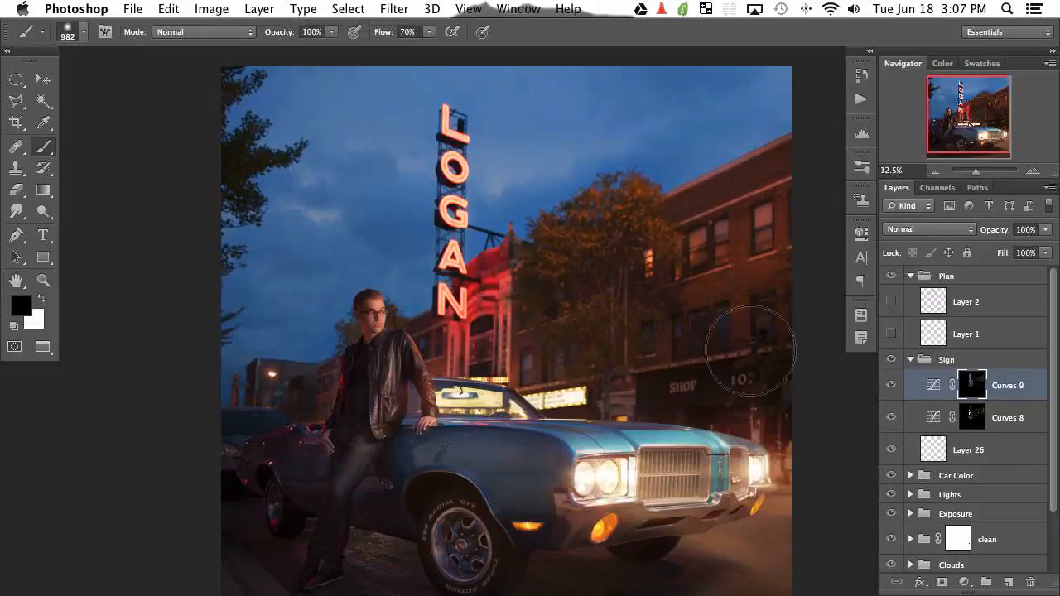
click(892, 385)
click(895, 387)
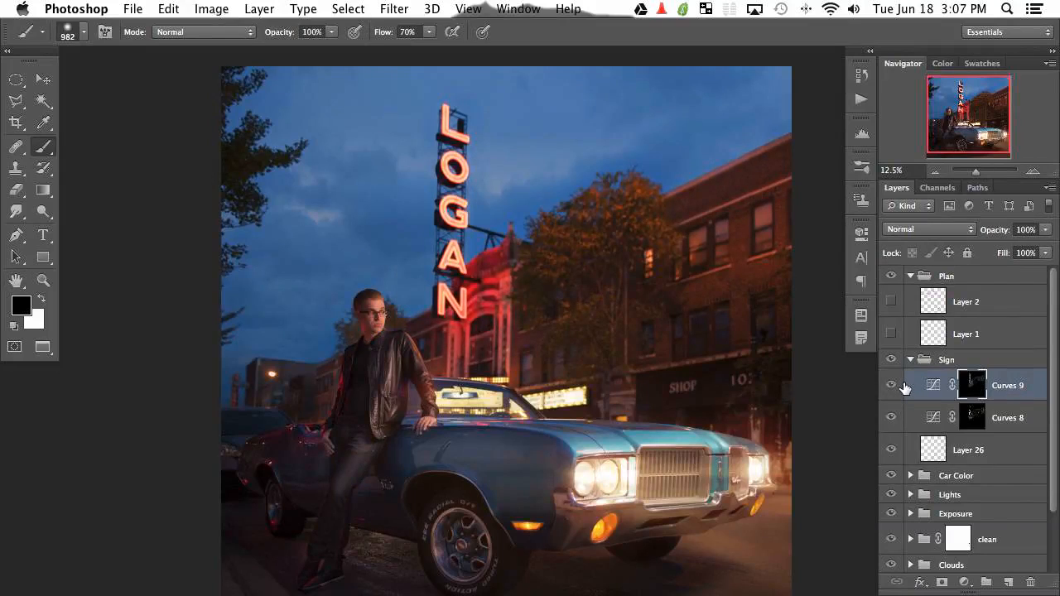
Duplicate Curves 9 and soften the duplicate's mask with a 144.2-pixel Gaussian Blur.
key(super+j)
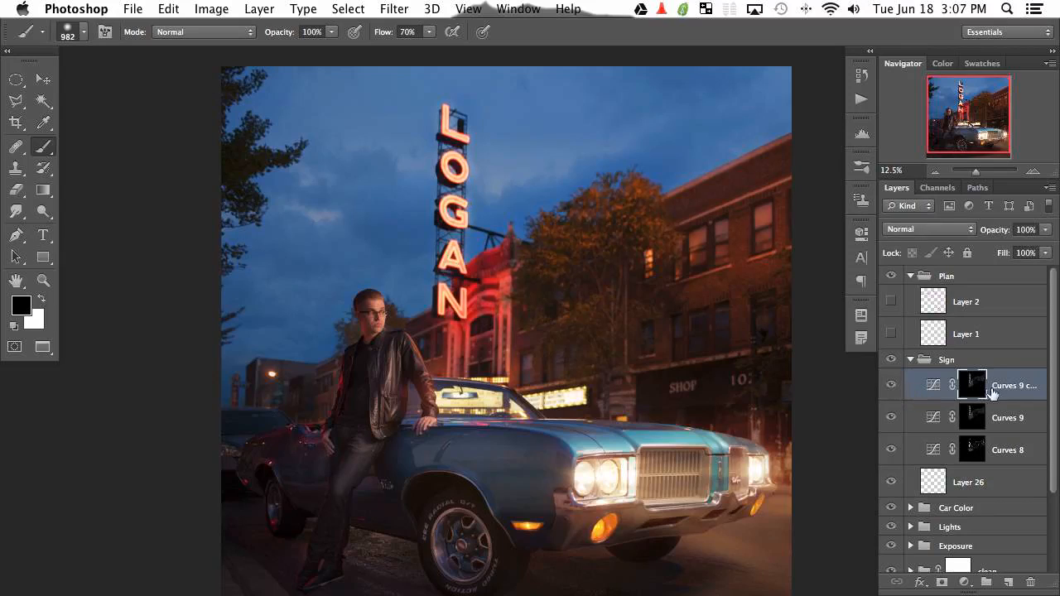
drag(992, 393, 969, 397)
key(super+alt+f)
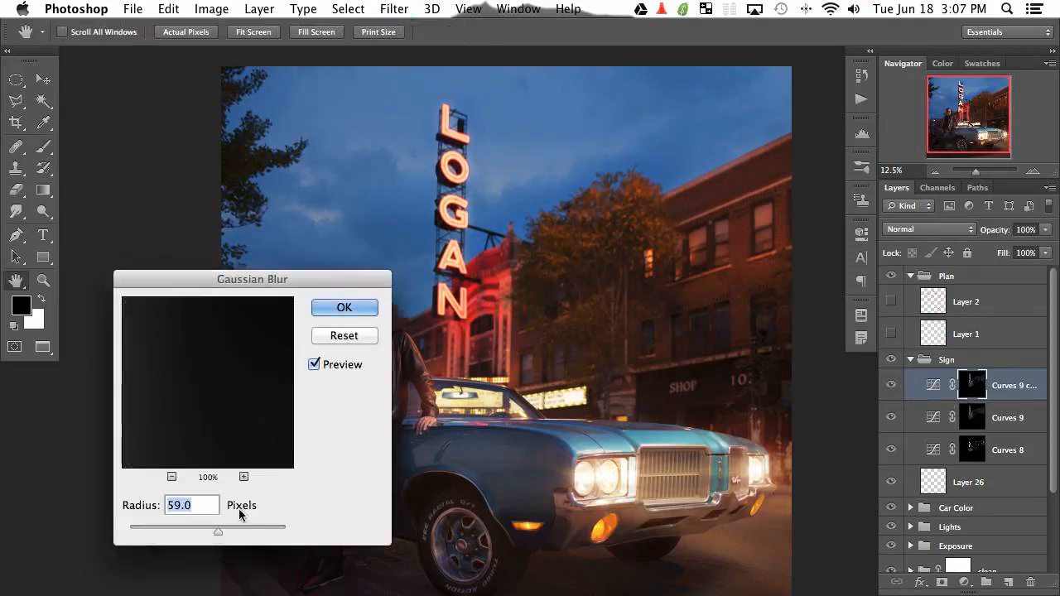
drag(227, 538, 243, 538)
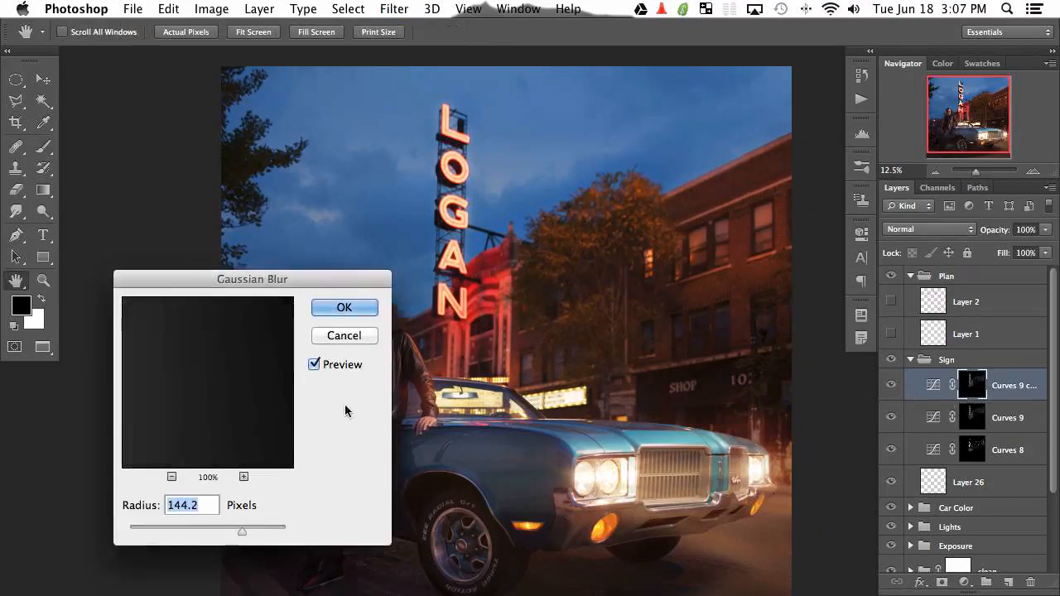
click(372, 316)
key(b)
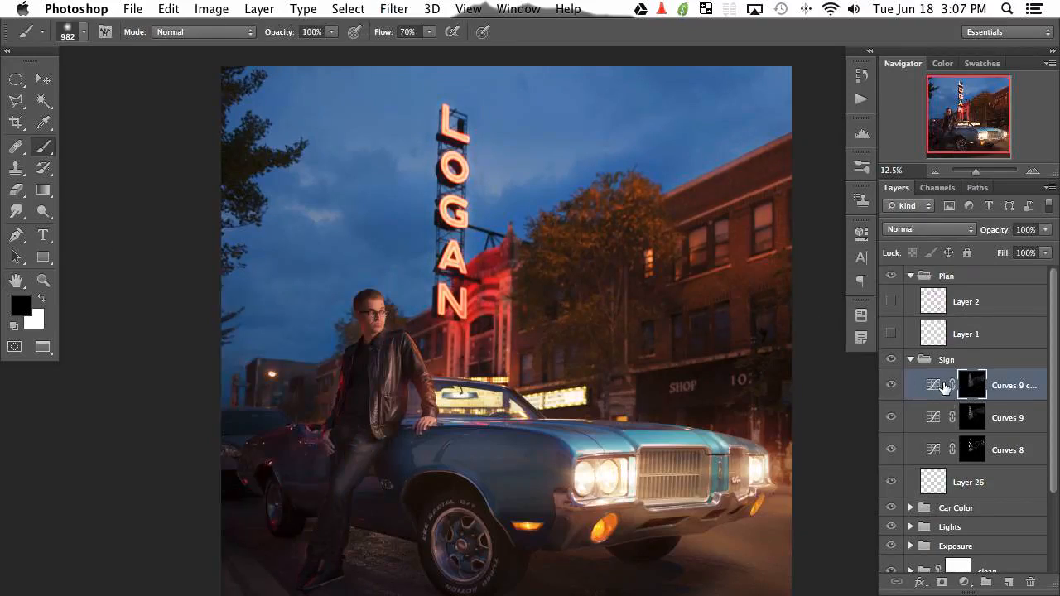
Remove the RGB midtone point from the duplicated Curves adjustment and pull its Red curve down.
double_click(944, 388)
drag(715, 376, 766, 497)
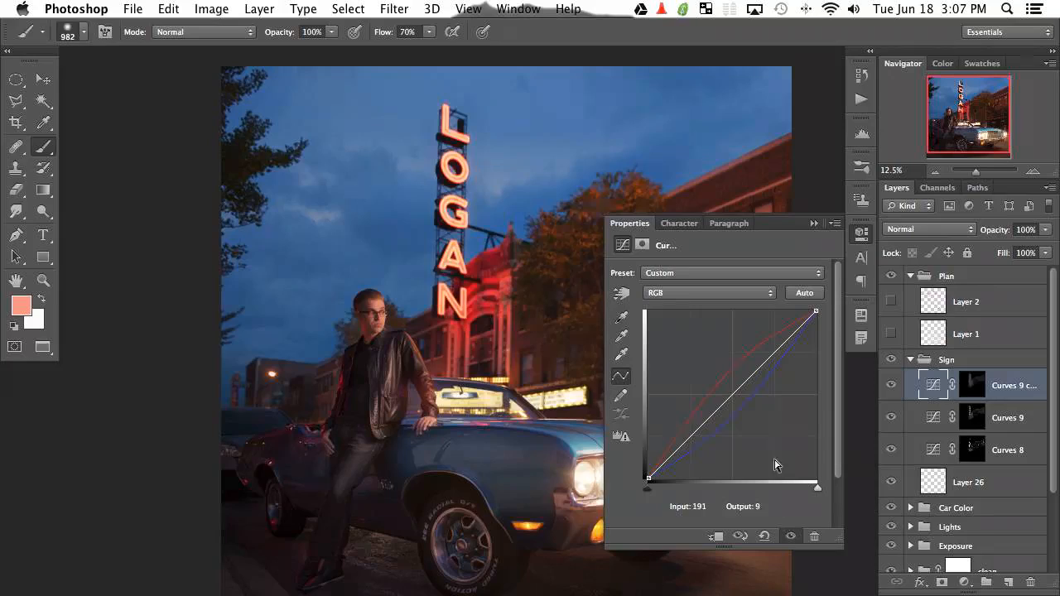
click(708, 292)
click(695, 305)
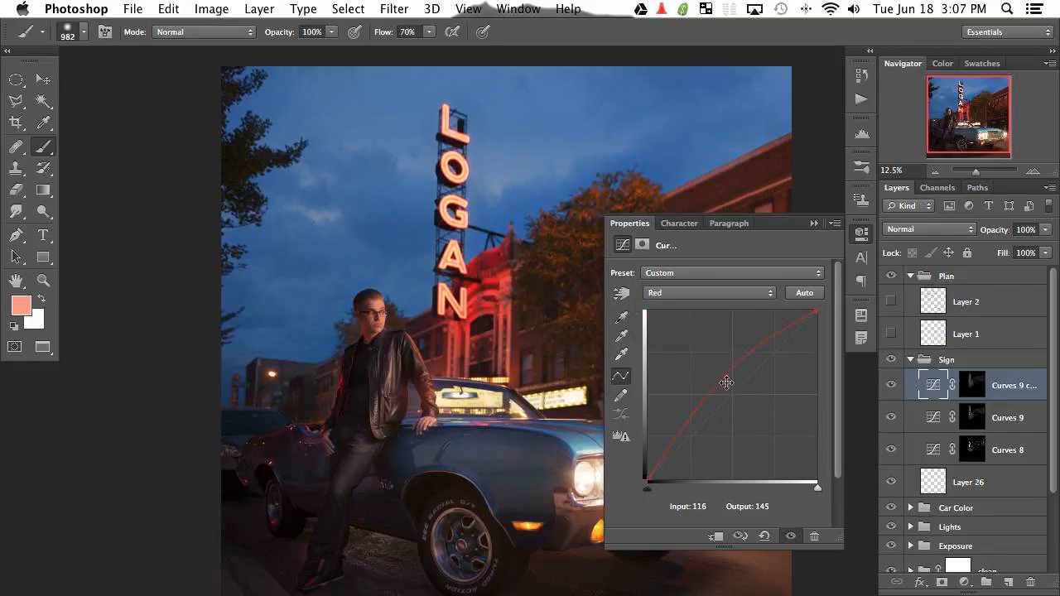
drag(724, 383, 750, 412)
click(708, 292)
click(695, 312)
click(862, 234)
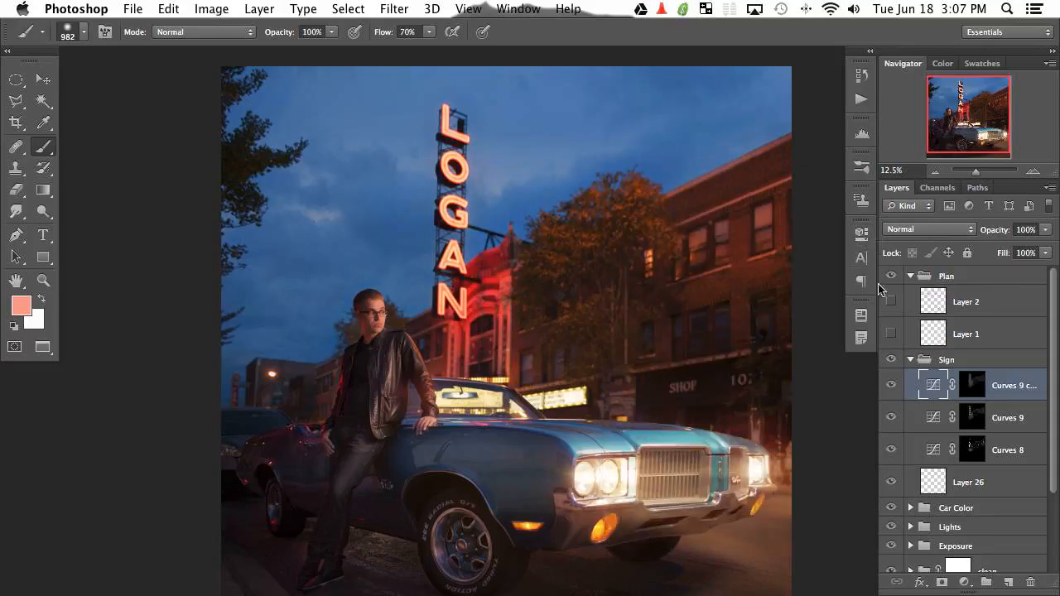
Check the duplicated adjustment's effect on the photo and examine its blurred mask on its own.
click(890, 385)
alt+click(973, 388)
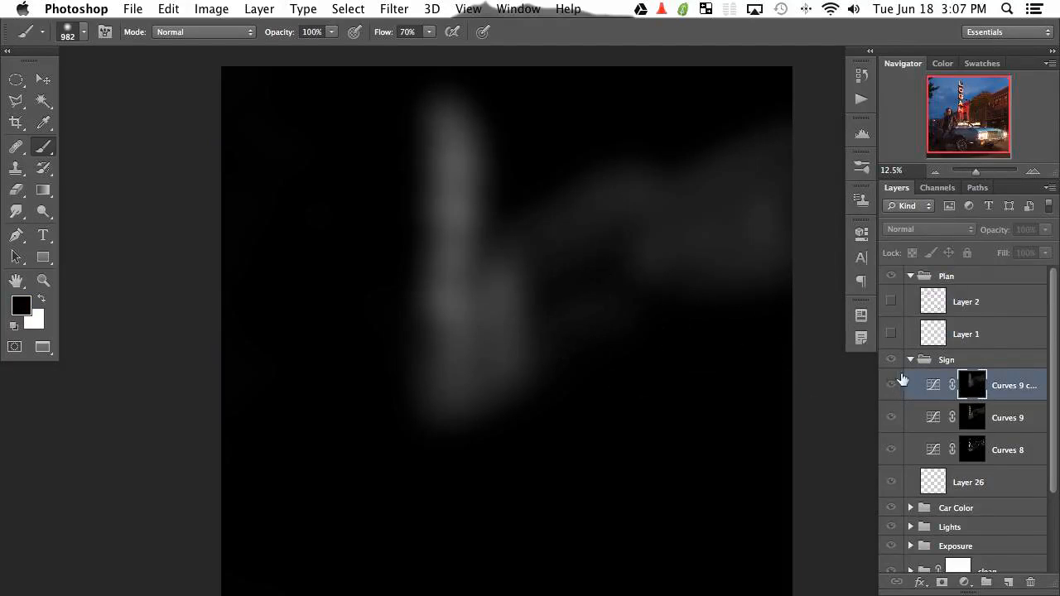
alt+click(979, 388)
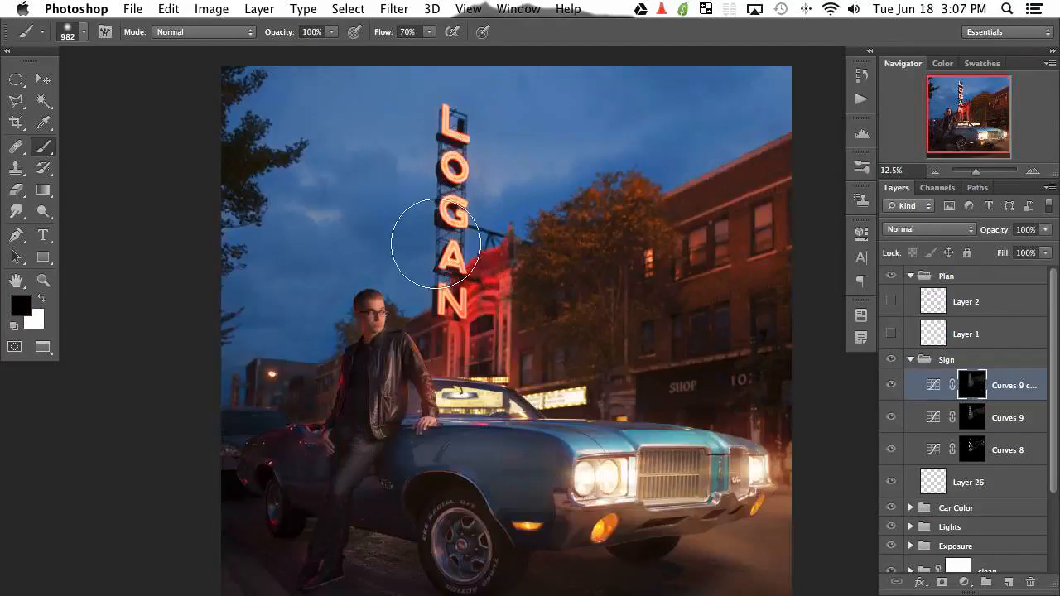
Try painting white along the LOGAN lettering on the duplicated adjustment's mask with a smaller brush at 70% flow.
key(x)
key(x)
key(x)
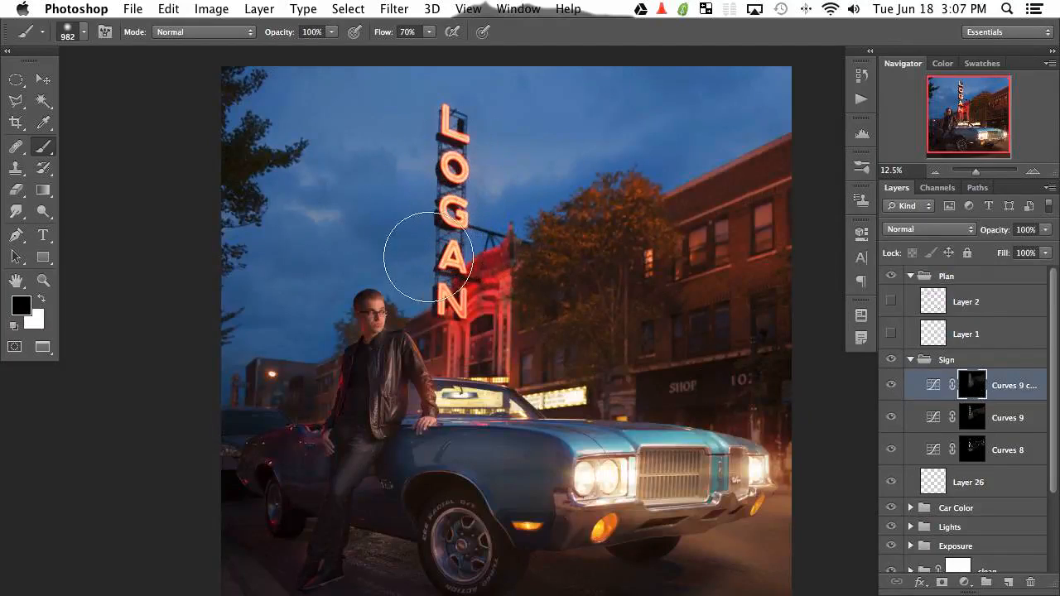
drag(451, 193, 418, 191)
mouse_move(447, 136)
mouse_down()
mouse_move(474, 152)
mouse_move(450, 163)
mouse_move(464, 156)
mouse_move(462, 214)
mouse_move(450, 209)
mouse_move(457, 277)
mouse_move(449, 256)
mouse_move(467, 298)
mouse_up()
key(super+z)
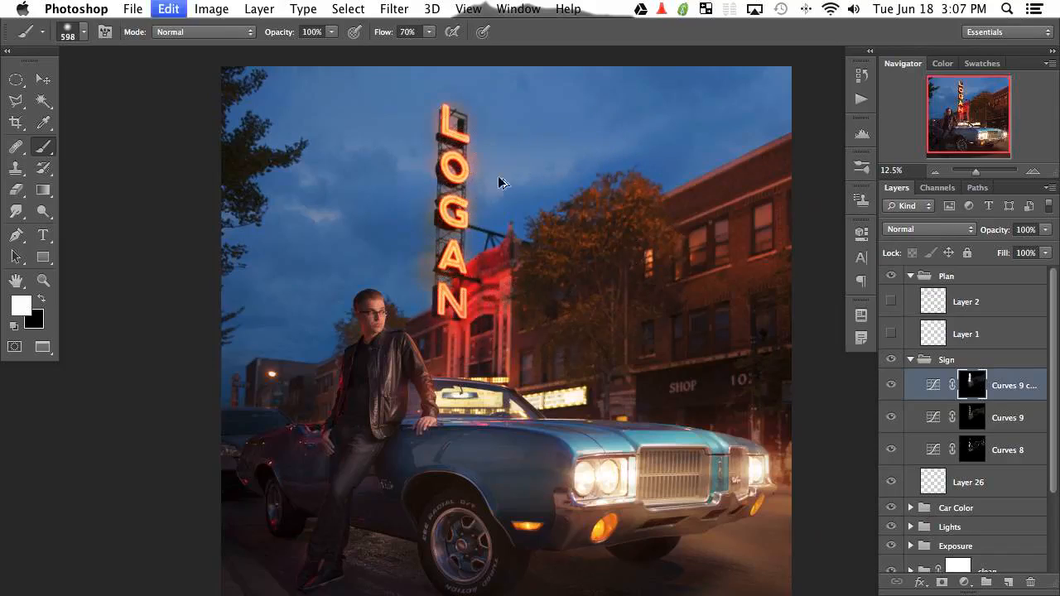
key(alt+super+z)
Paint white along the LOGAN lettering on the duplicated Curves adjustment's mask with the brush at 10% flow.
key(shift+1)
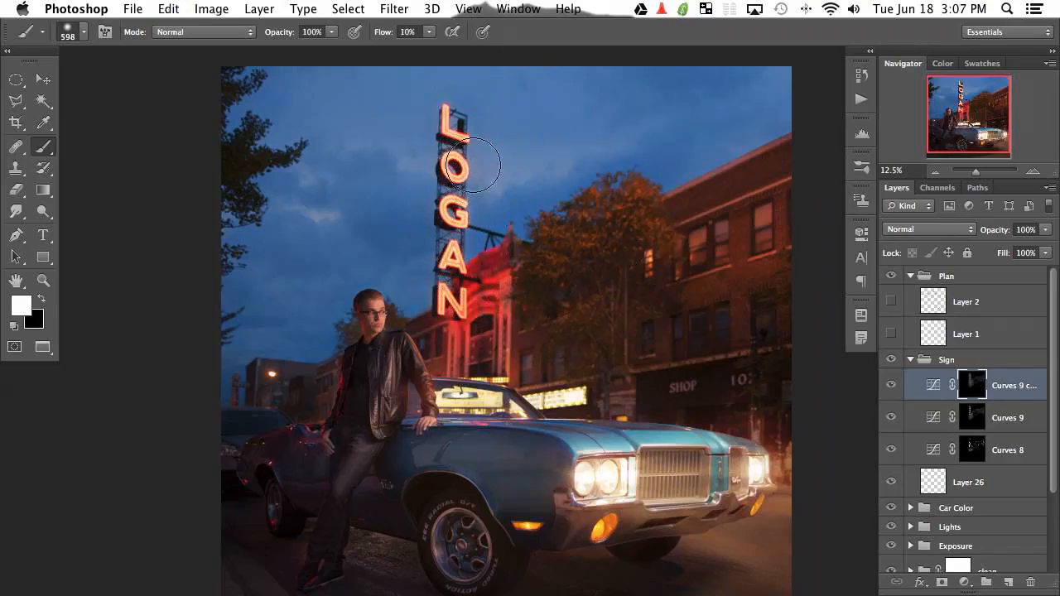
mouse_move(467, 149)
mouse_down()
mouse_move(464, 105)
mouse_move(428, 143)
mouse_move(438, 199)
mouse_move(465, 171)
mouse_move(447, 285)
mouse_move(454, 250)
mouse_move(431, 288)
mouse_move(461, 308)
mouse_move(500, 294)
mouse_move(483, 307)
mouse_move(487, 255)
mouse_move(483, 299)
mouse_up()
key(x)
key(x)
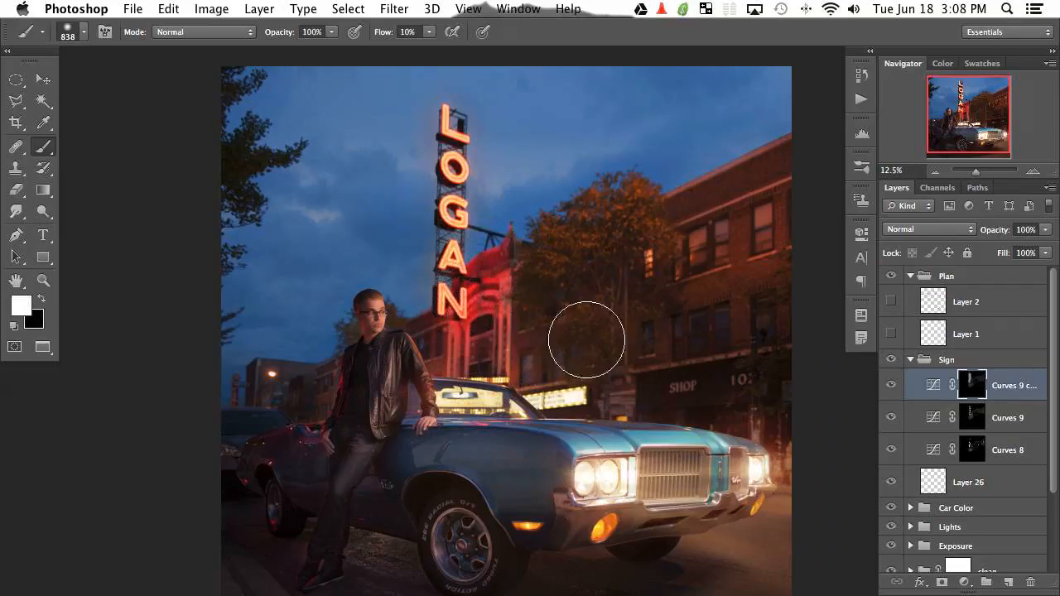
Compare the photo with and without the duplicated Curves 9 adjustment.
click(893, 388)
click(893, 386)
click(890, 386)
click(889, 386)
click(890, 386)
click(889, 386)
key(x)
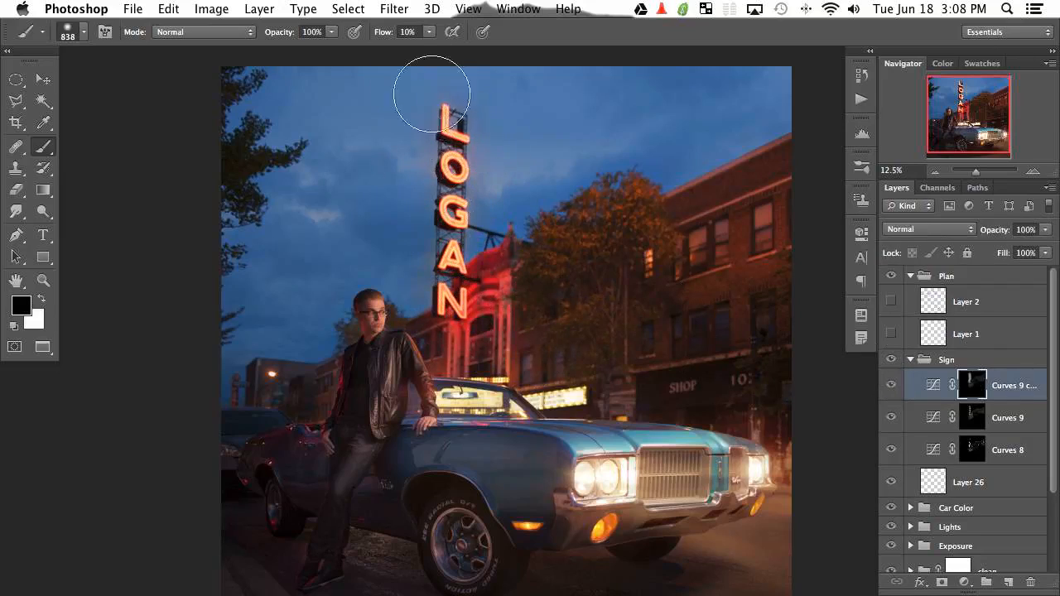
click(892, 386)
click(894, 387)
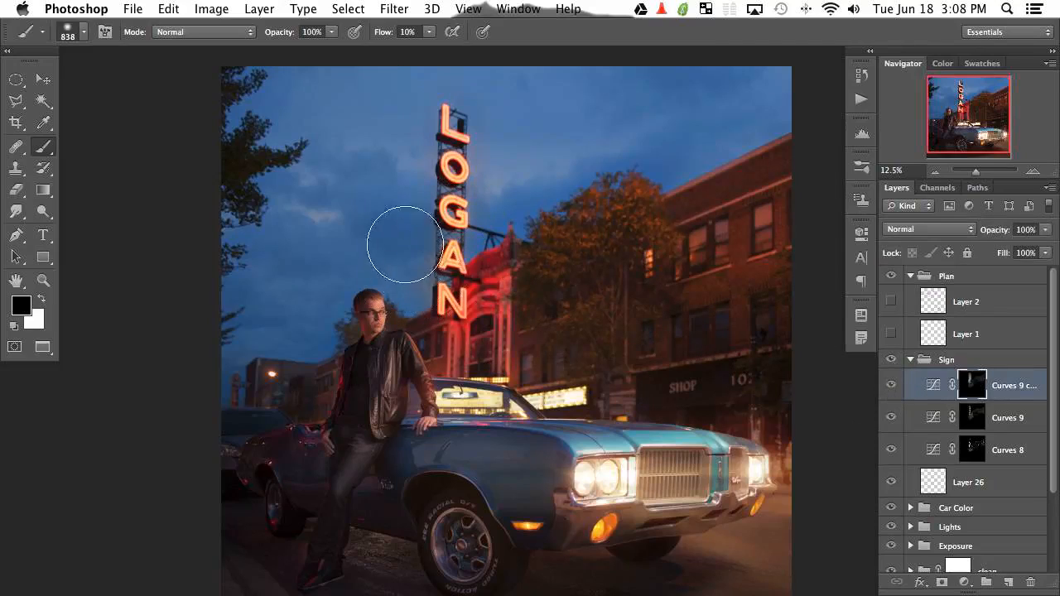
Compare the photo with and without the whole Sign group.
click(892, 360)
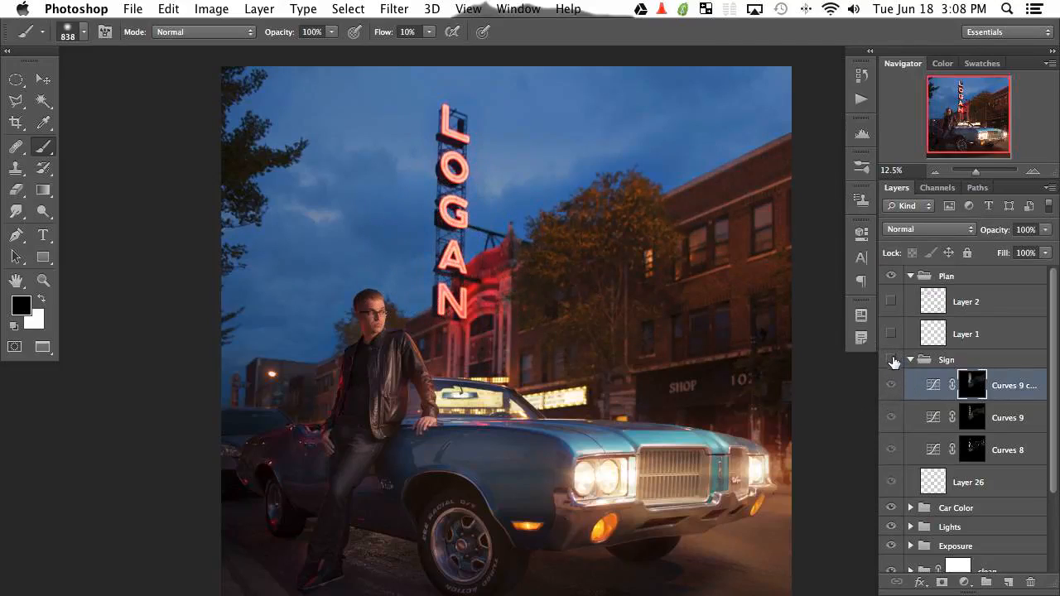
click(892, 361)
click(892, 363)
click(892, 363)
click(892, 364)
click(892, 364)
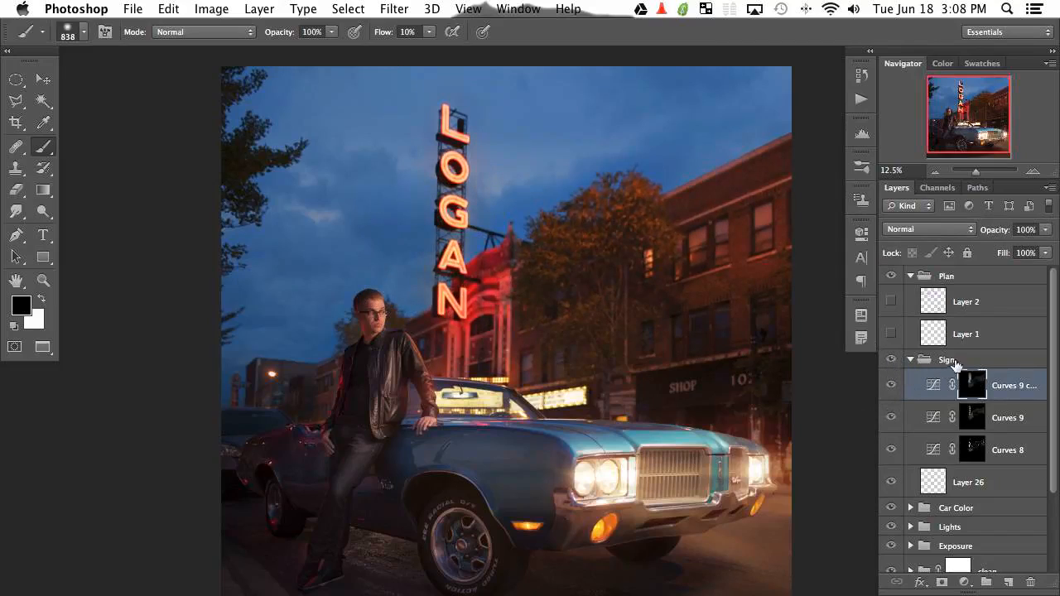
Add a layer mask to the Sign group and paint black at 10% flow over the theatre facade and tree.
click(957, 365)
click(965, 582)
click(958, 571)
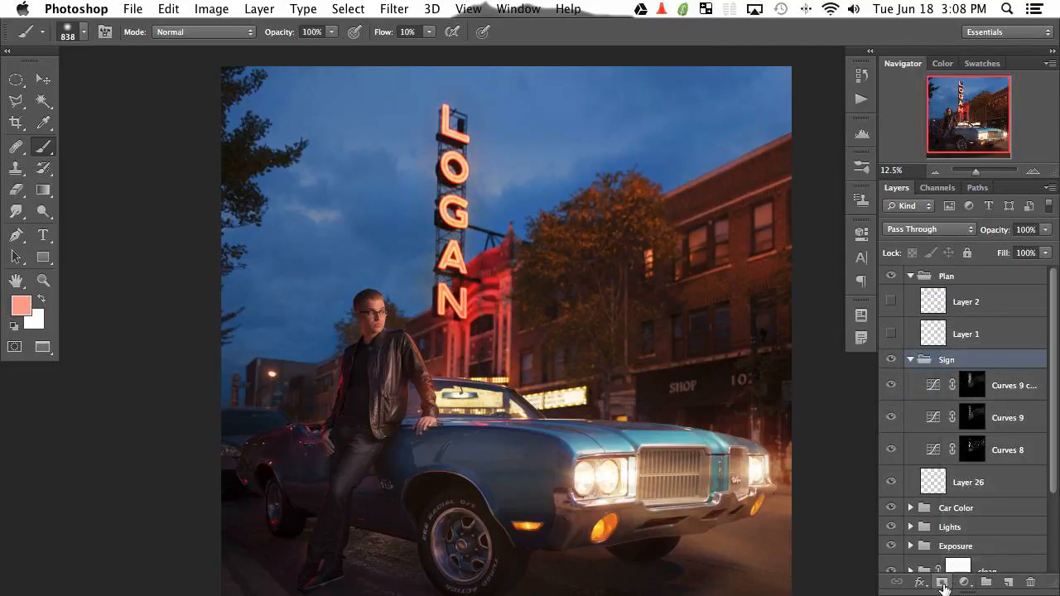
click(941, 582)
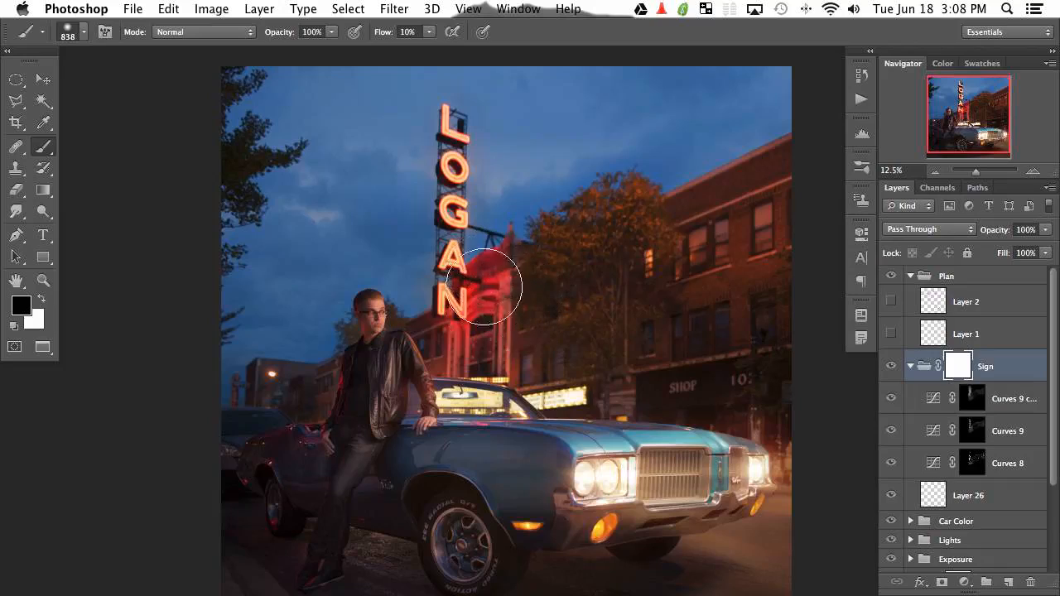
mouse_move(484, 307)
mouse_down()
mouse_move(513, 299)
mouse_move(476, 293)
mouse_move(579, 285)
mouse_up()
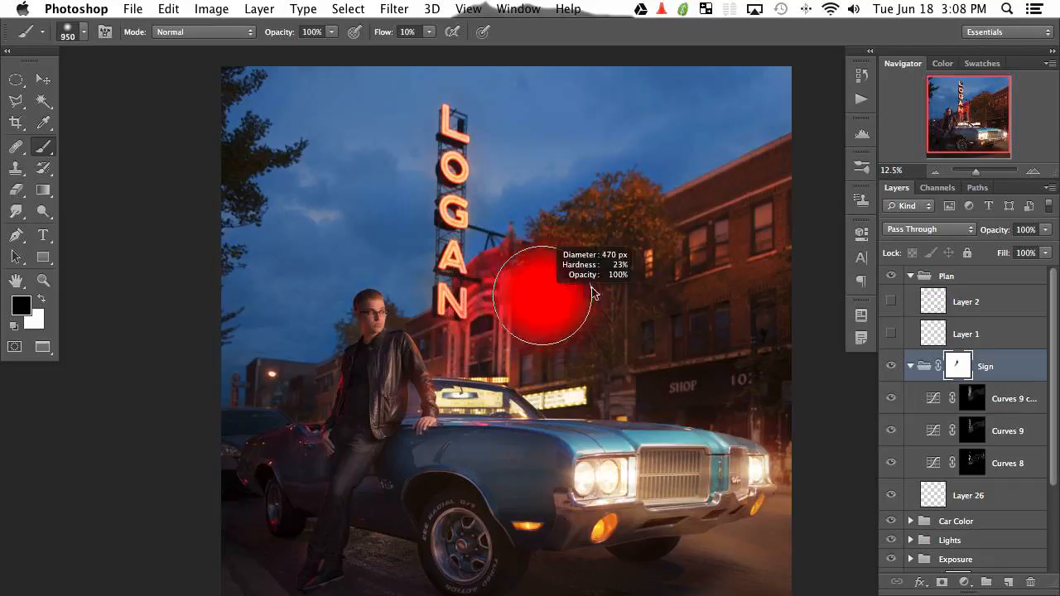
click(891, 366)
click(891, 366)
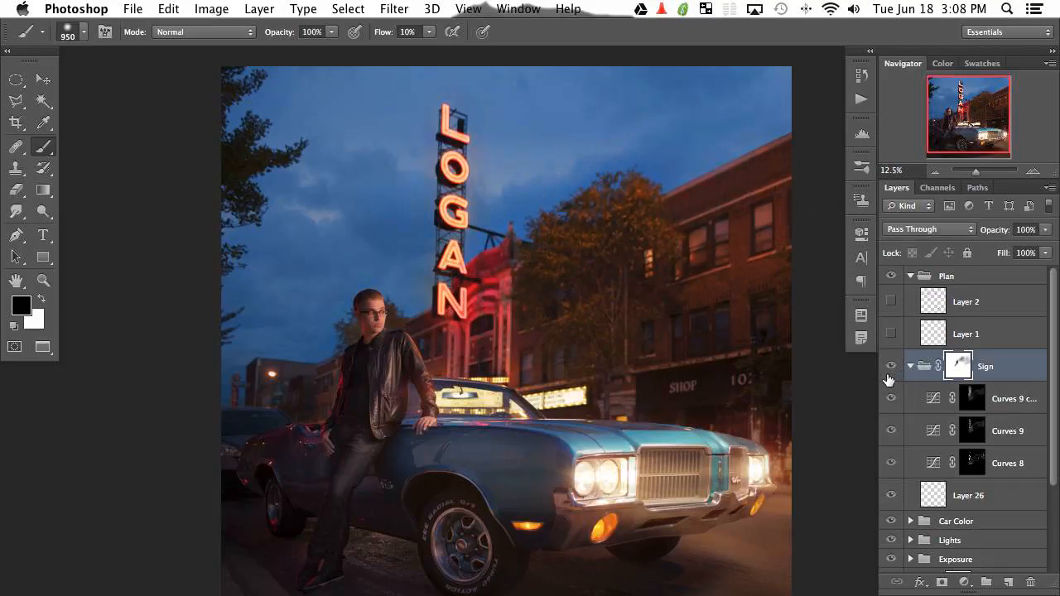
click(891, 366)
click(891, 366)
click(891, 366)
click(891, 366)
Paint black over the brick building beside the tree on the Sign group's mask with a brush of about 1814 pixels.
drag(729, 240, 763, 233)
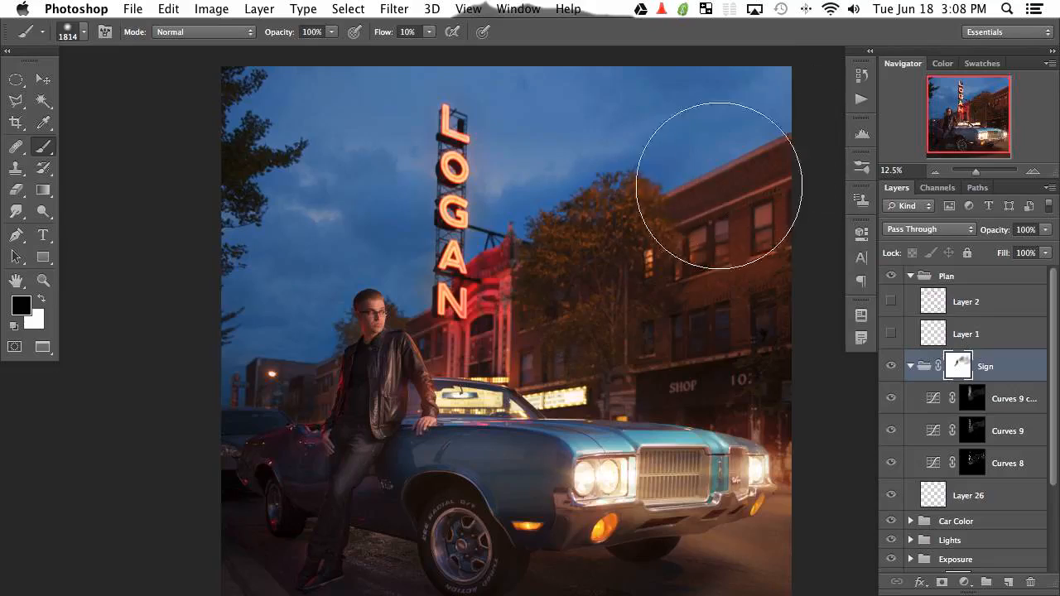
click(891, 366)
click(891, 366)
click(891, 366)
click(891, 366)
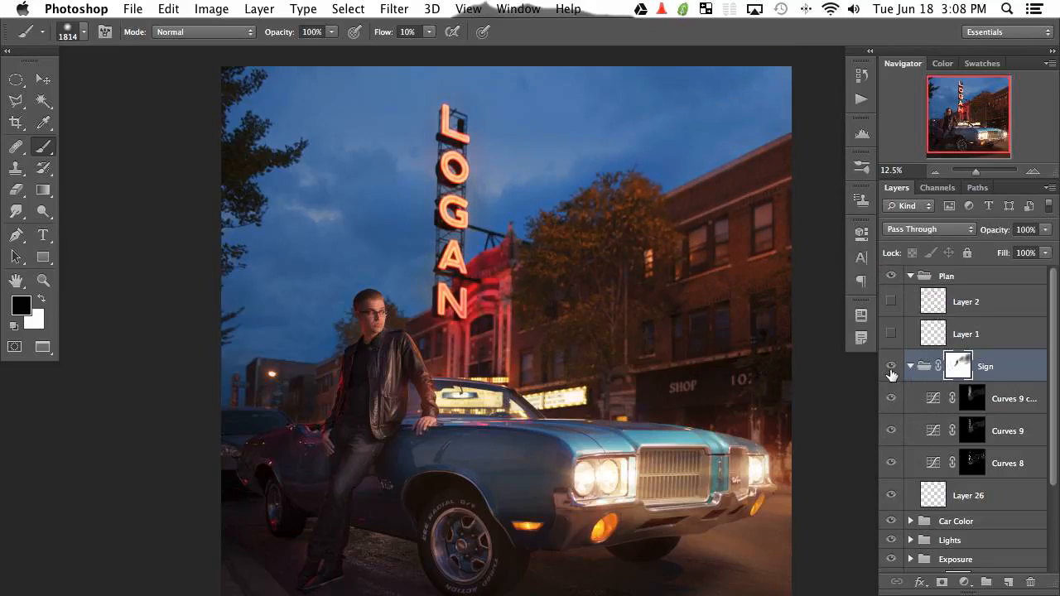
click(890, 369)
click(889, 373)
Lower the duplicated Curves 9 adjustment's opacity to 67% and check the Curves 9 effect on the photo.
drag(571, 434, 576, 405)
key(x)
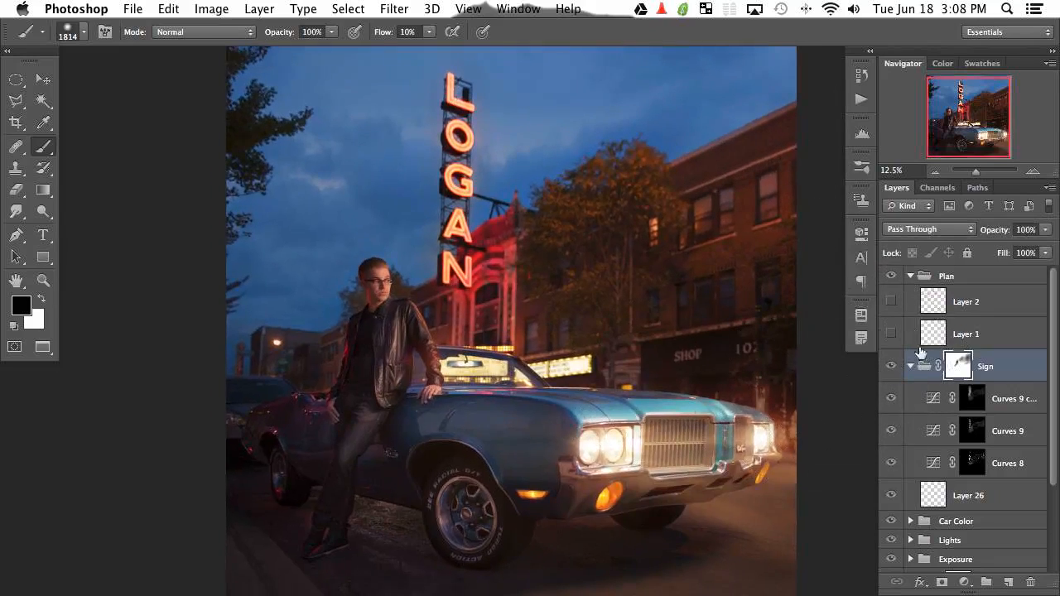
drag(481, 285, 410, 285)
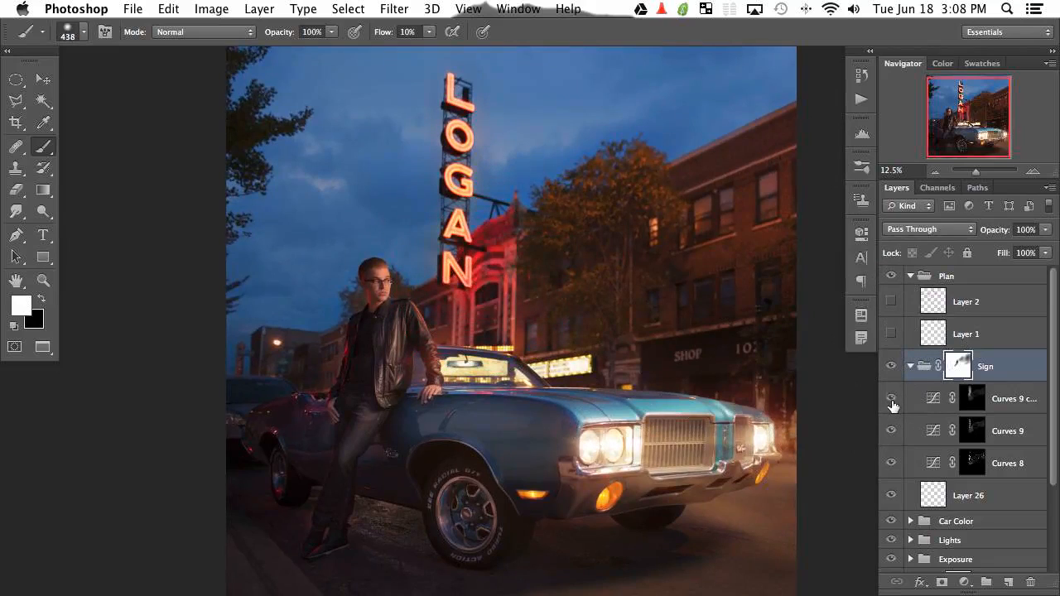
click(1017, 401)
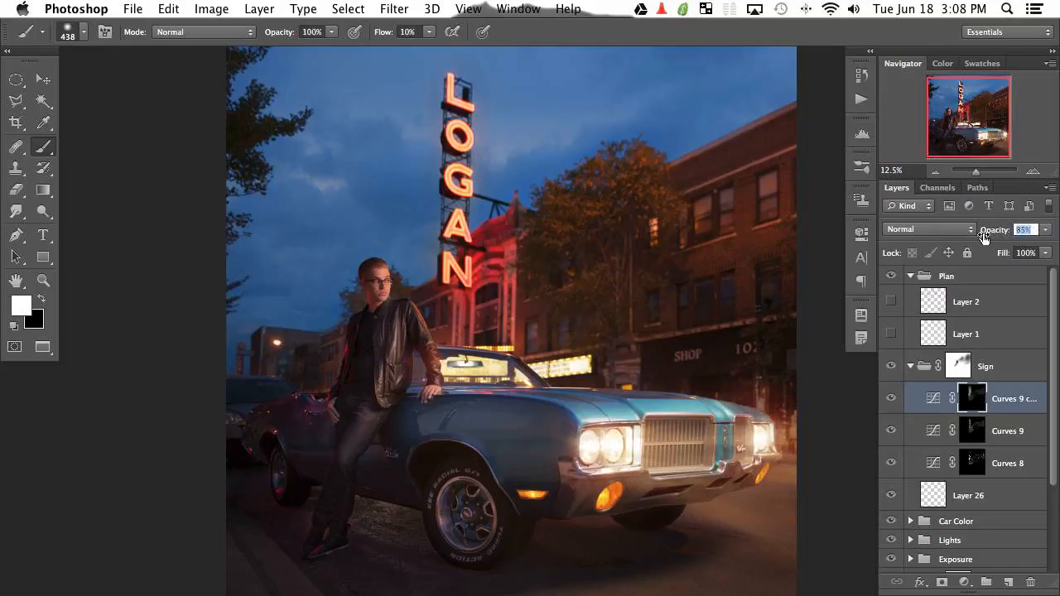
drag(984, 238, 952, 276)
click(891, 430)
click(891, 431)
click(891, 430)
click(892, 429)
drag(634, 277, 628, 299)
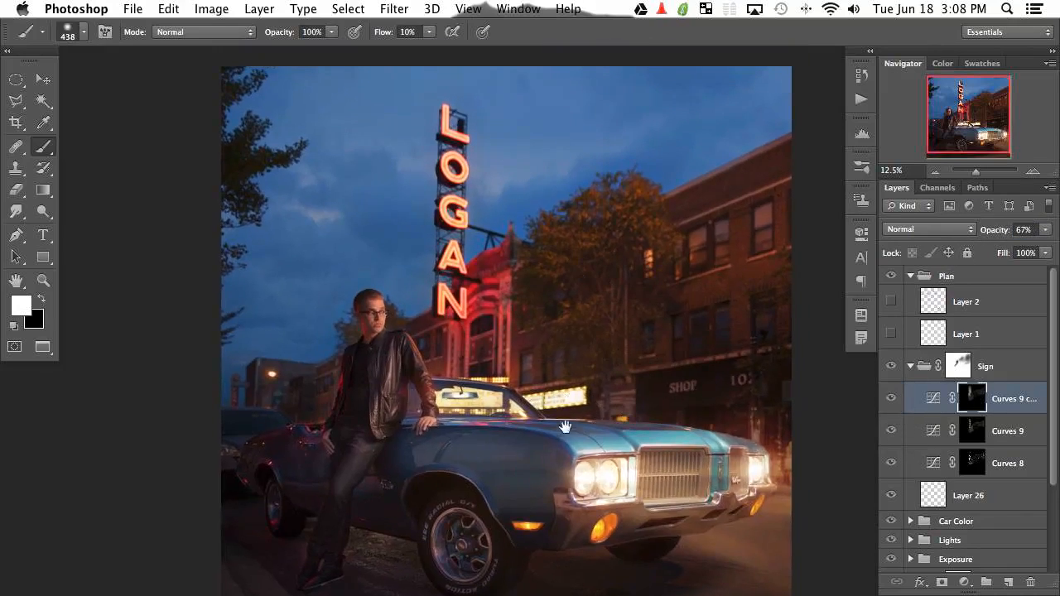
drag(557, 423, 545, 376)
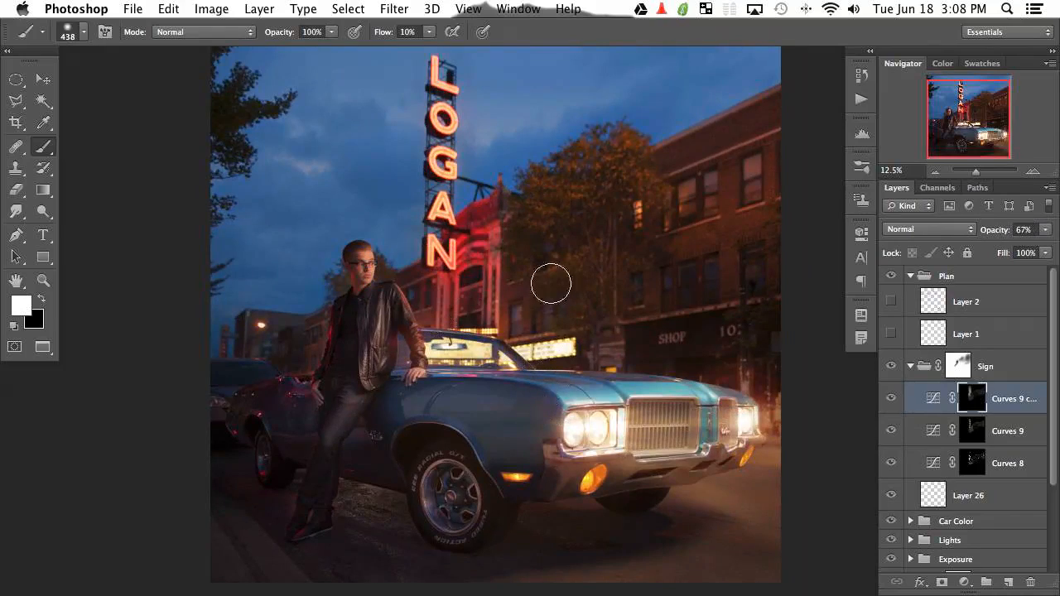
Collapse the Sign group and compare the photo with and without its adjustments.
click(916, 365)
click(891, 367)
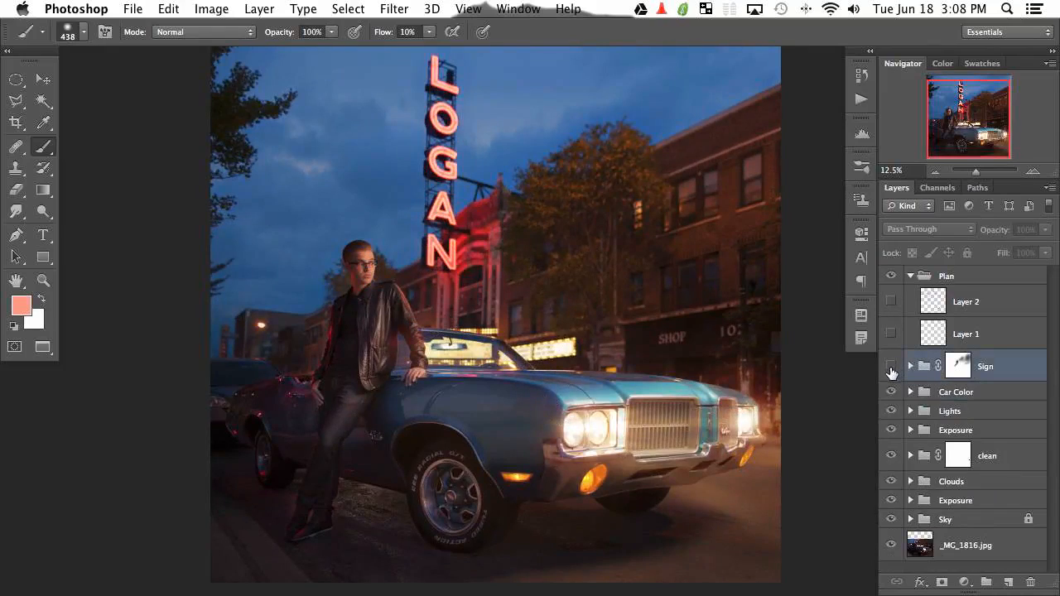
click(890, 370)
click(891, 370)
click(892, 371)
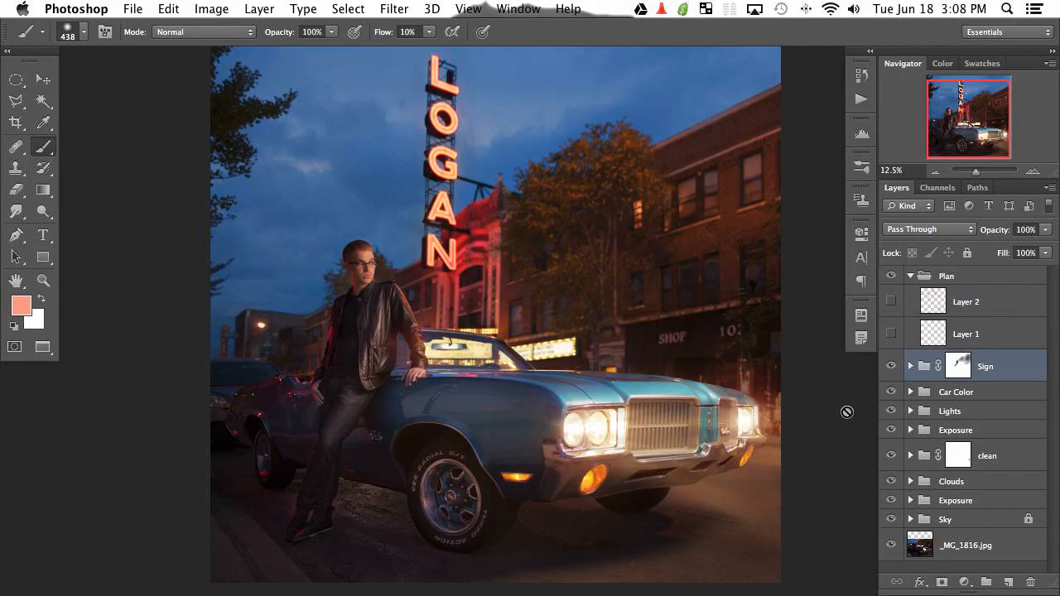
drag(541, 433, 524, 436)
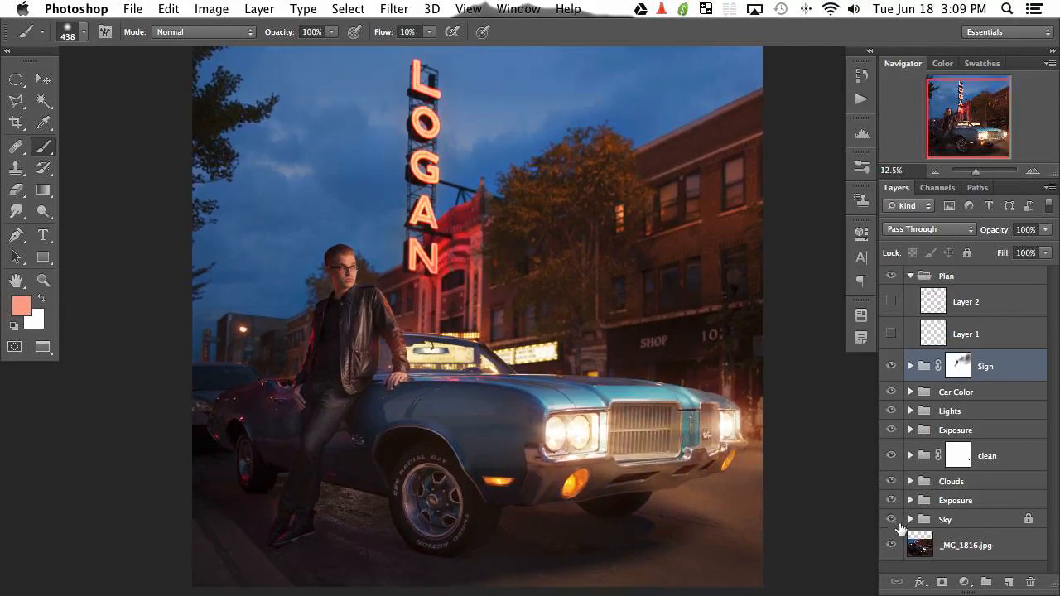
Compare the original _MG_1816.jpg layer on its own with the full retouched composite.
alt+click(891, 548)
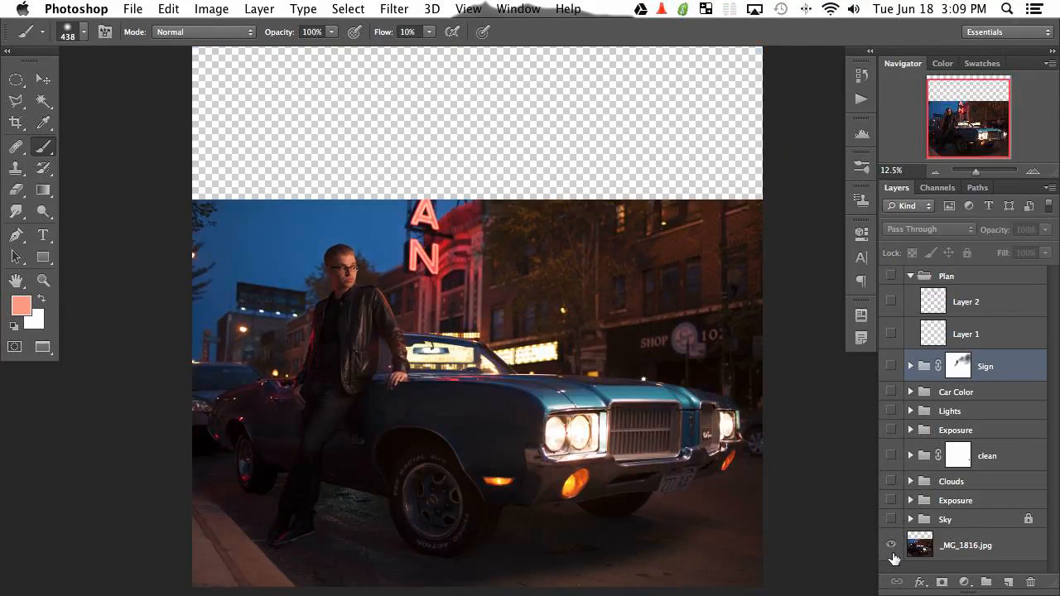
alt+click(890, 548)
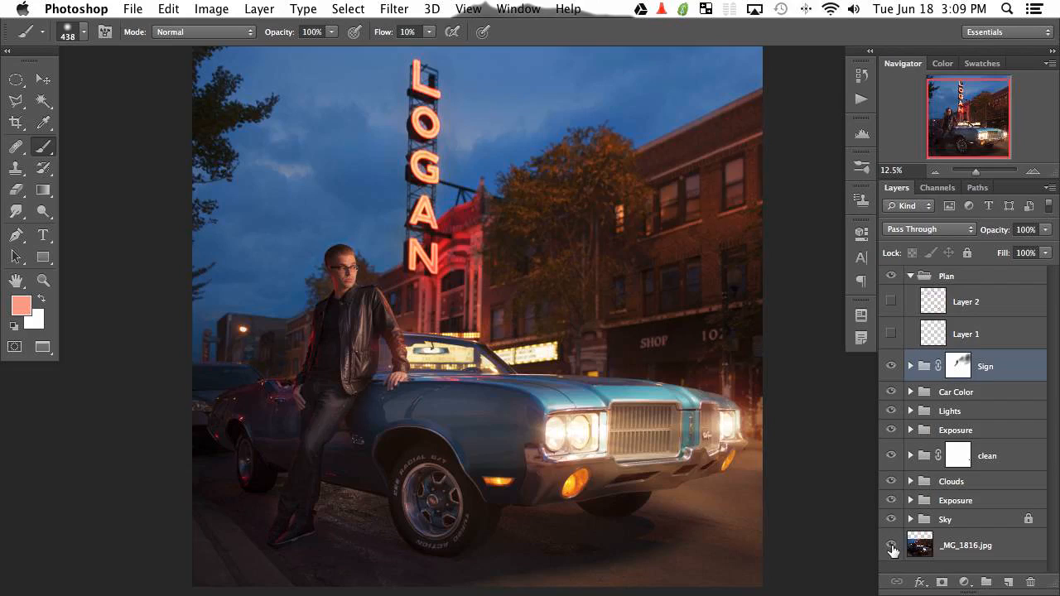
alt+click(891, 548)
alt+click(890, 548)
alt+click(889, 548)
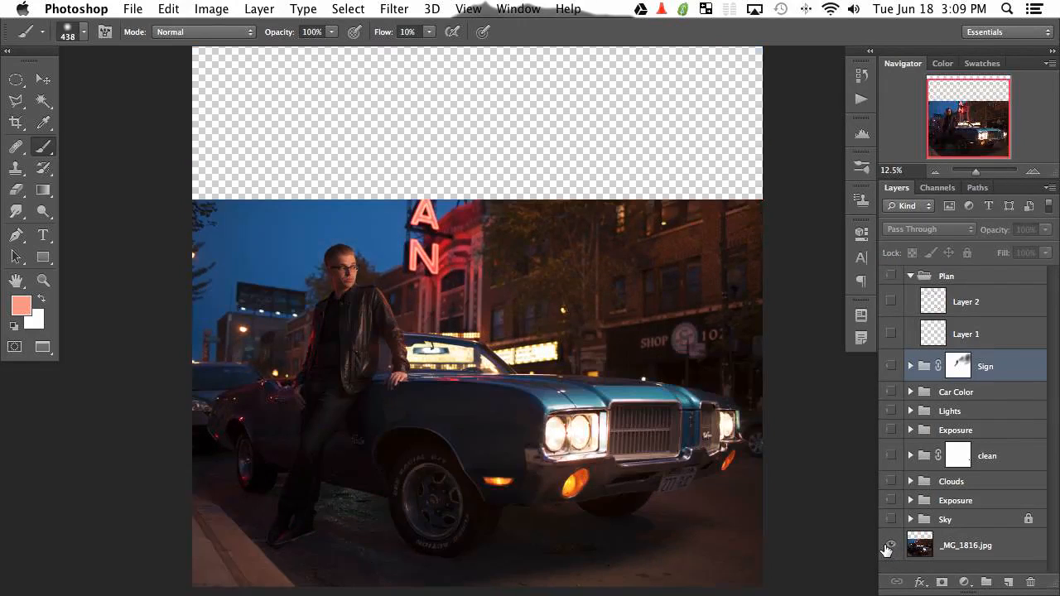
alt+click(889, 548)
alt+click(887, 548)
alt+click(887, 549)
alt+click(886, 549)
alt+click(883, 552)
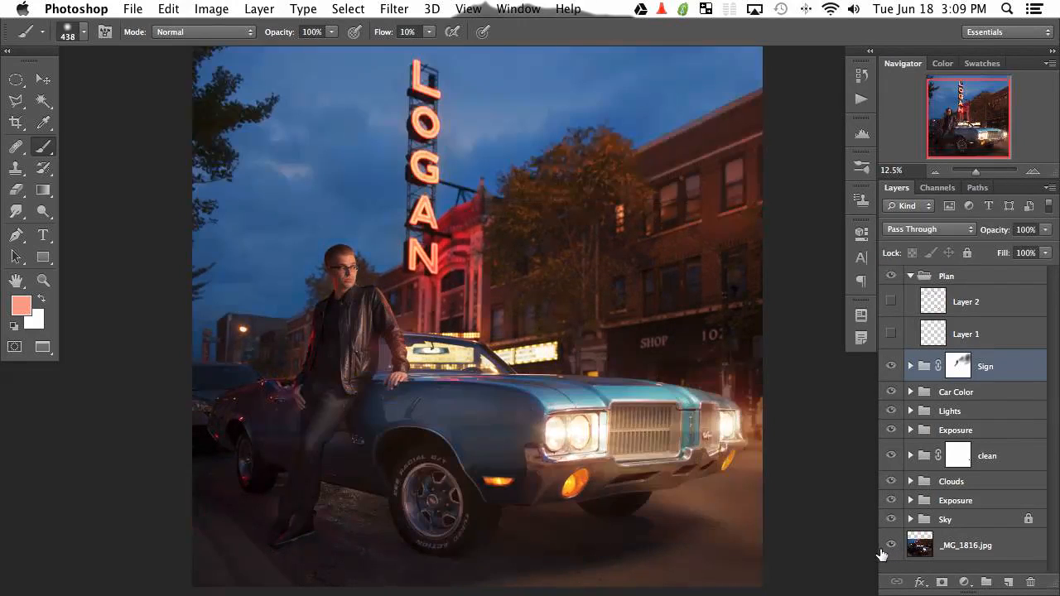
alt+click(883, 551)
alt+click(893, 553)
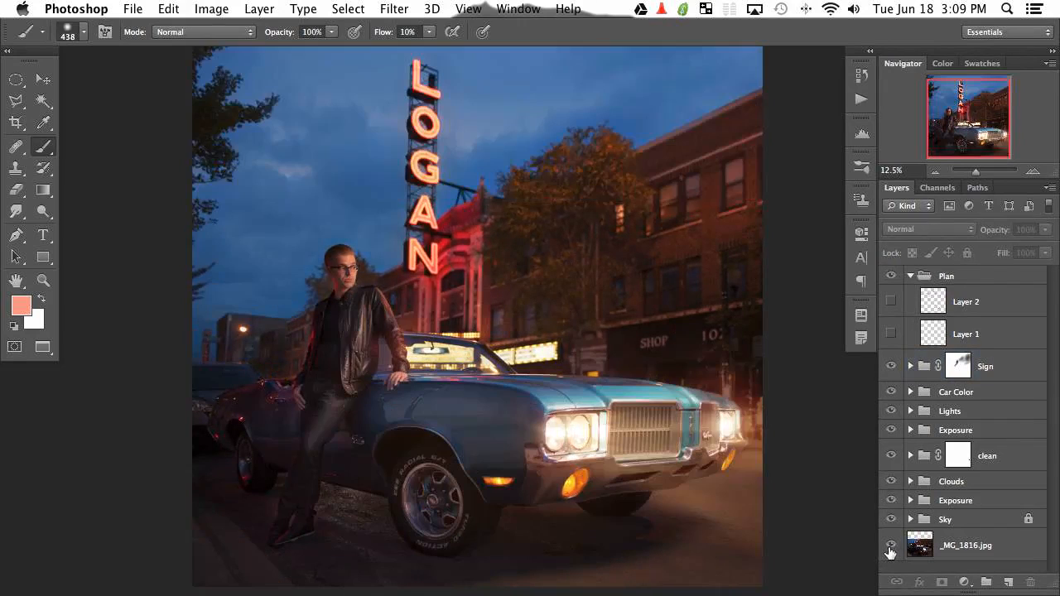
alt+click(892, 552)
alt+click(892, 553)
alt+click(893, 552)
alt+click(892, 551)
alt+click(892, 552)
alt+click(893, 552)
Review the plan sketch on Layer 2, and collapse and hide the Plan group.
click(891, 303)
drag(513, 266, 511, 284)
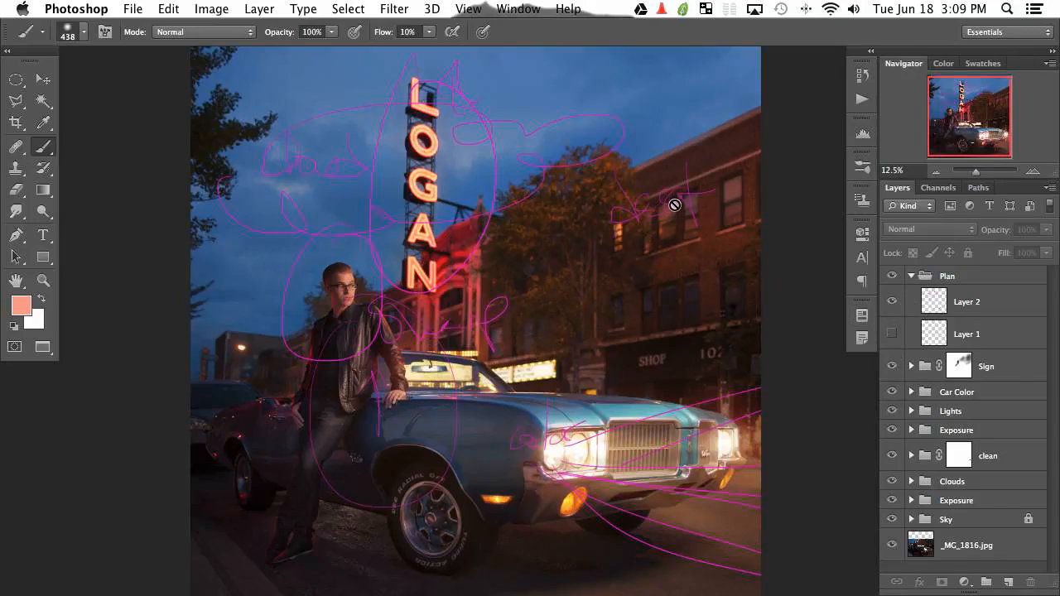
click(899, 304)
click(907, 282)
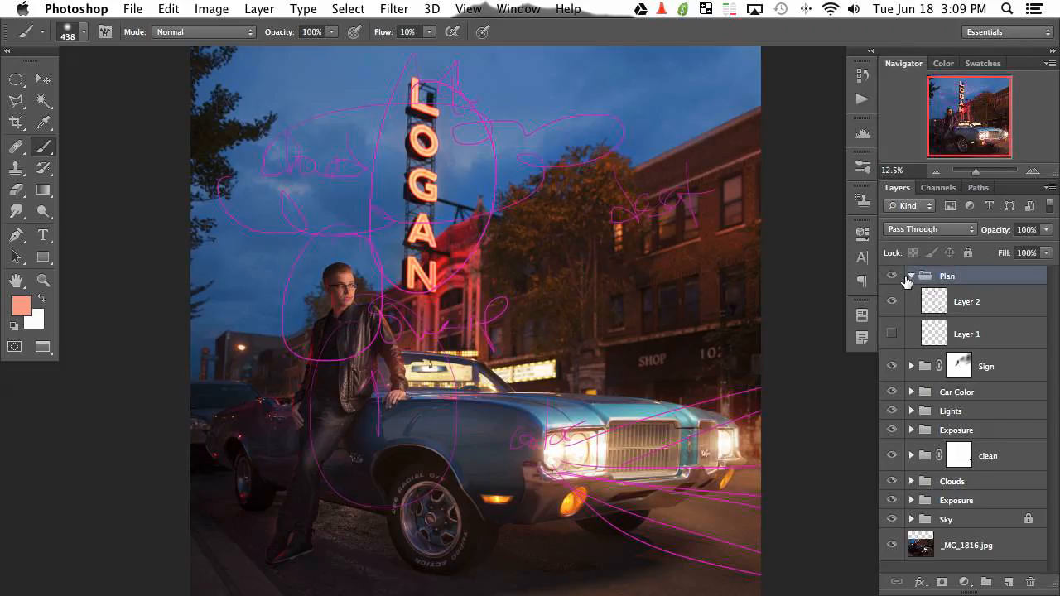
click(911, 275)
click(891, 275)
Add a new layer above the Sign group and place it in a group named Color.
click(989, 303)
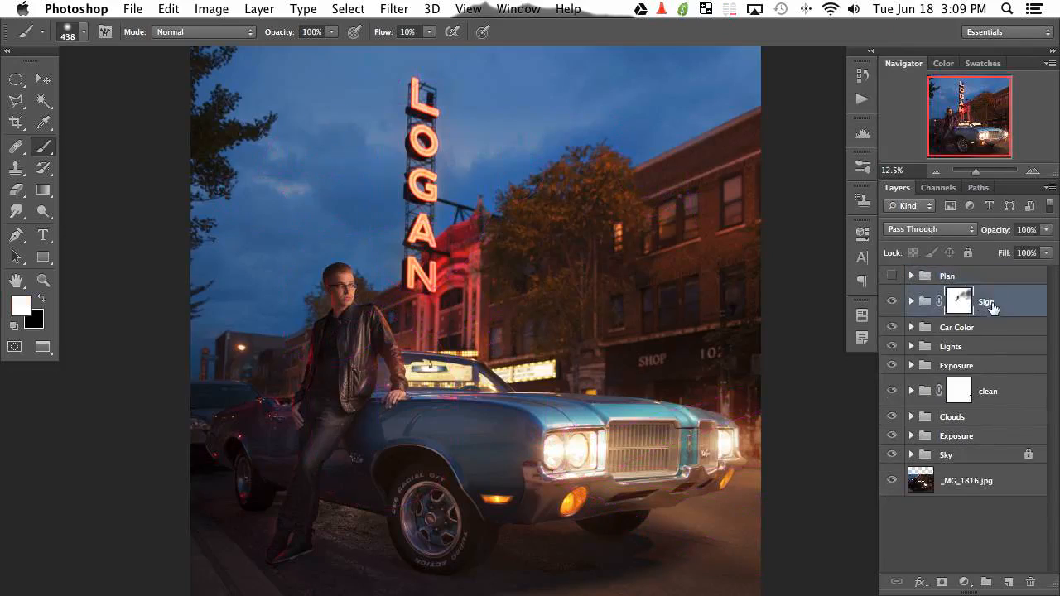
key(alt+shift+super+n)
key(super+g)
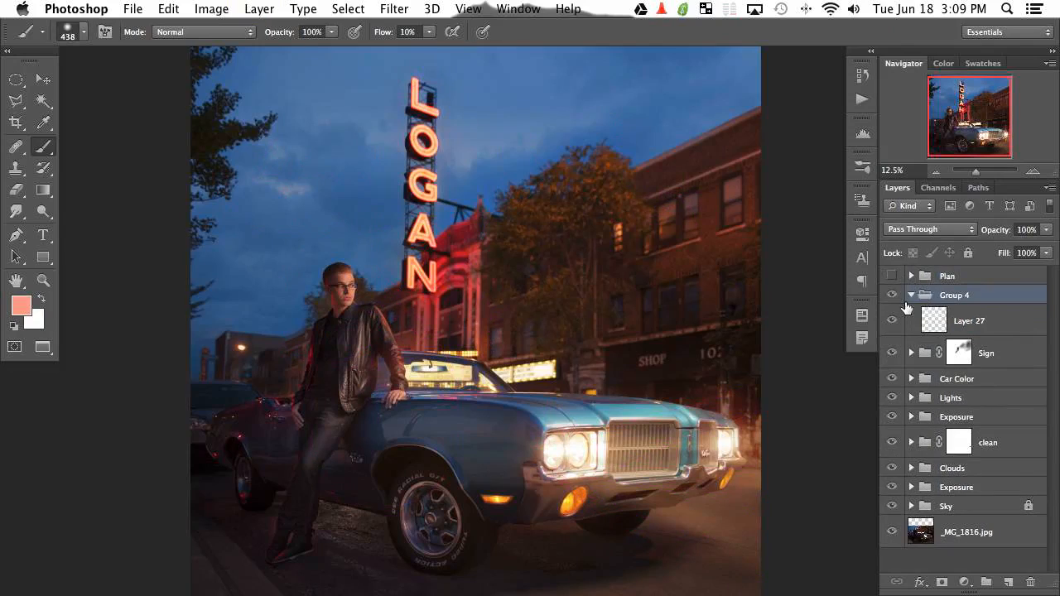
double_click(959, 296)
key(super+minus)
key(super+equal)
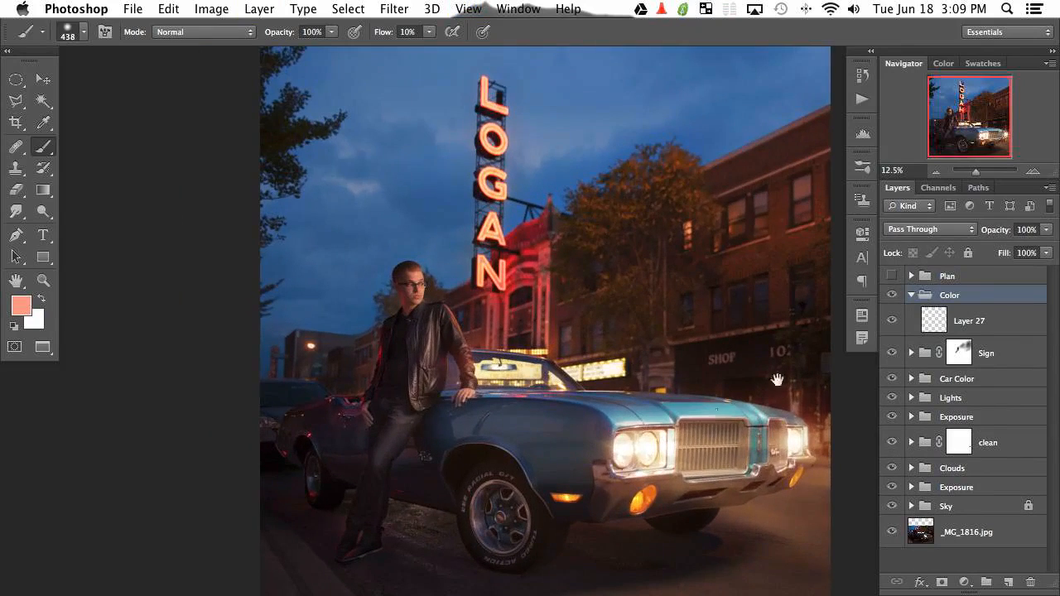
drag(776, 380, 535, 338)
Make Layer 27 in the Color group the active layer.
click(958, 322)
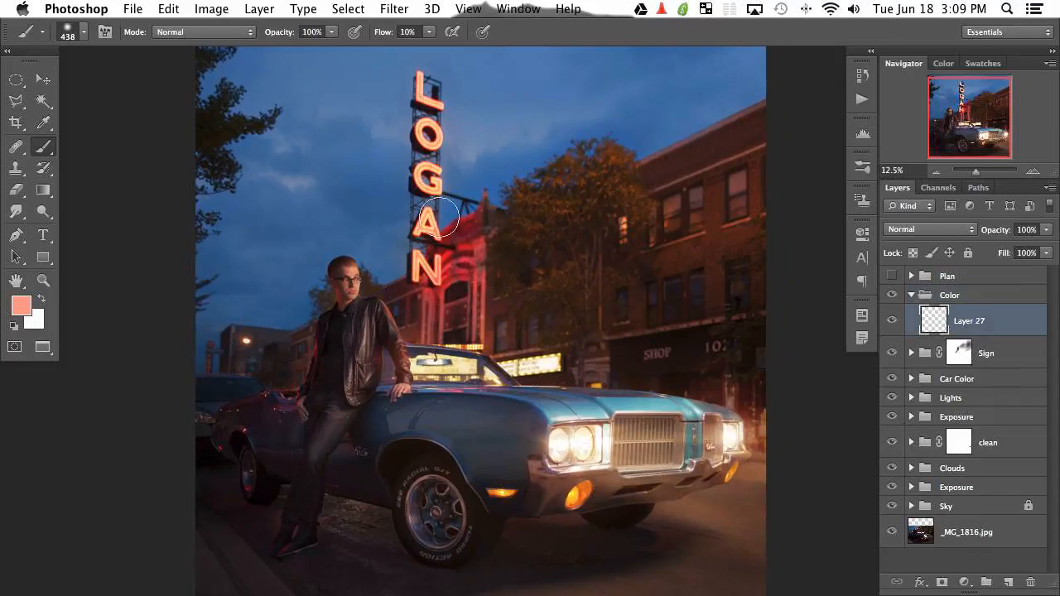
drag(521, 322, 527, 352)
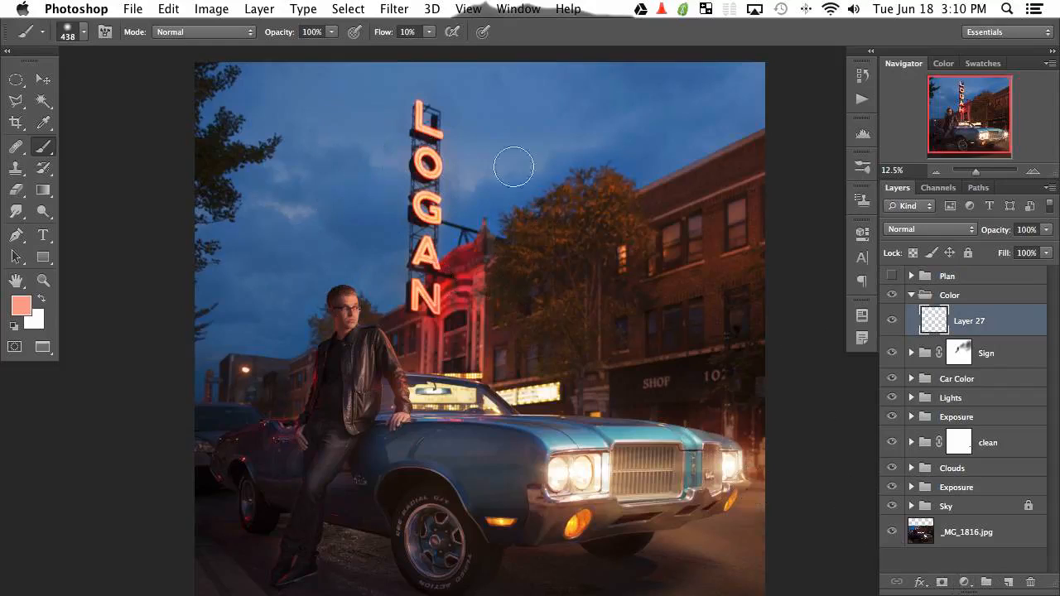
click(346, 9)
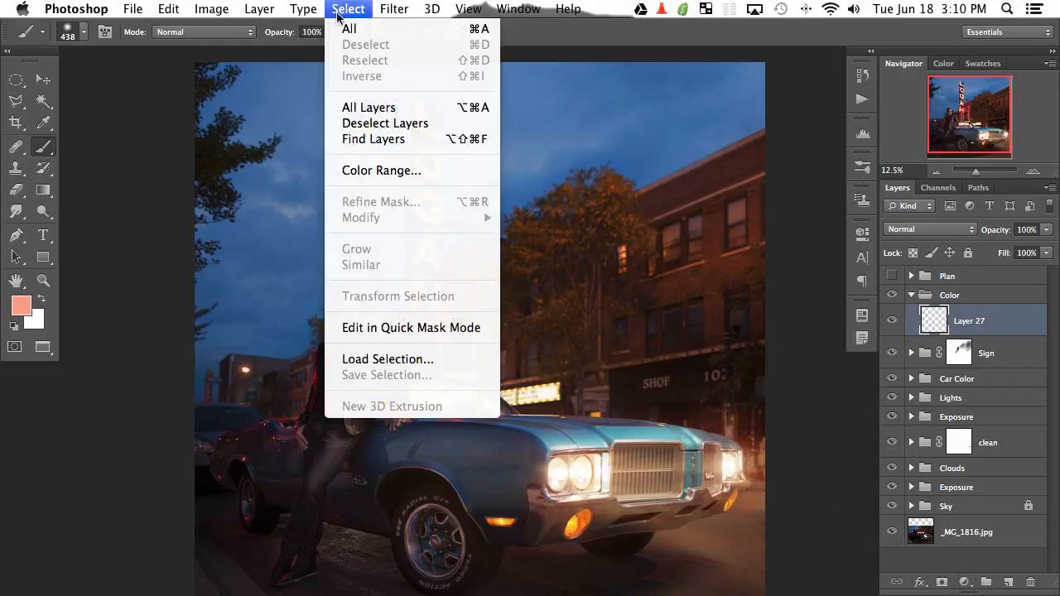
click(389, 171)
click(351, 229)
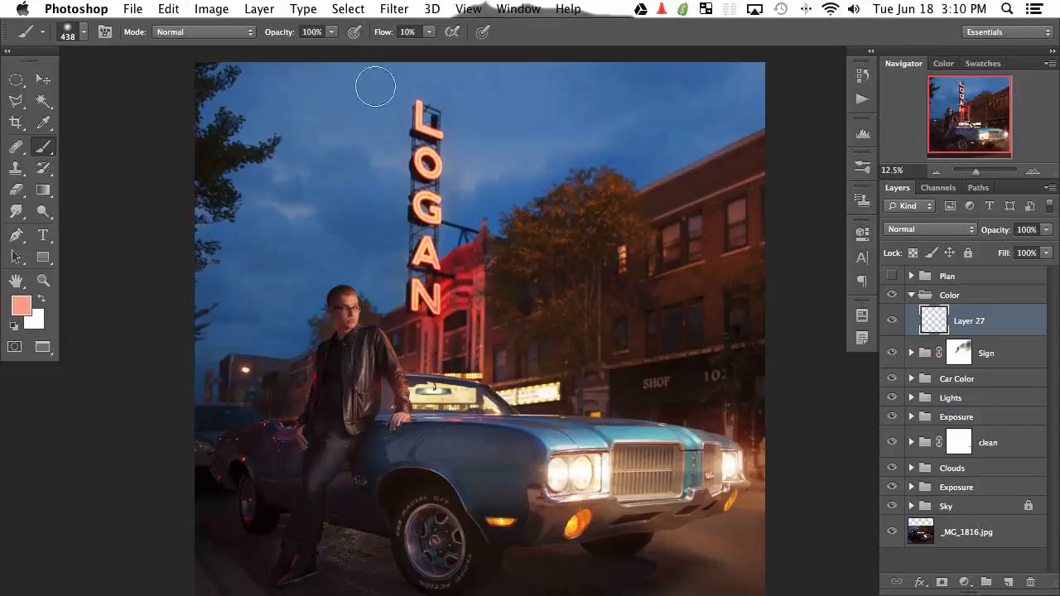
Select the blue sky tones with Color Range, using sampled colors and a fuzziness of 104.
click(348, 9)
click(383, 170)
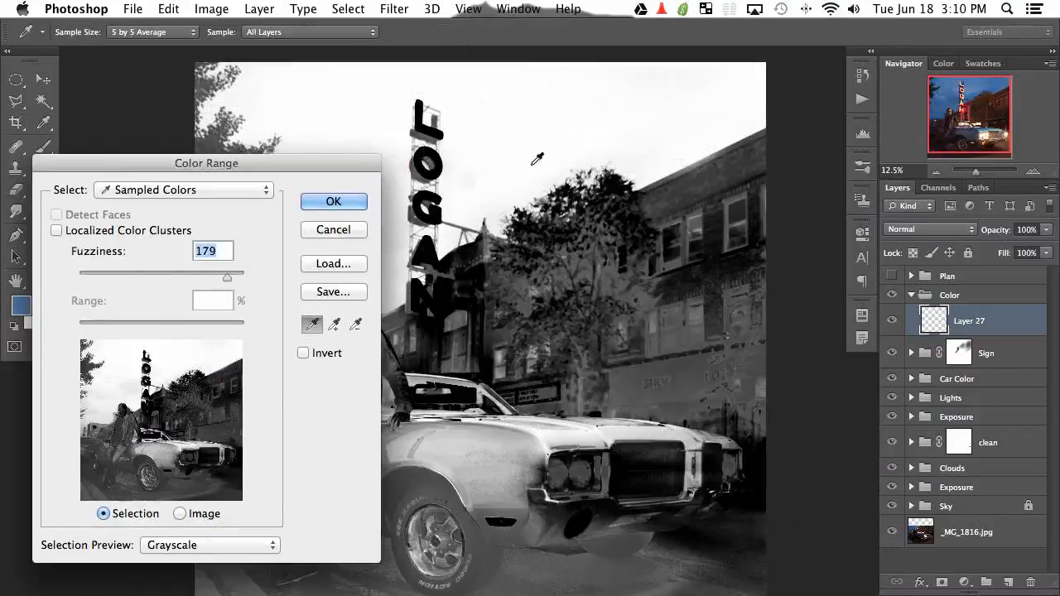
drag(225, 276, 165, 276)
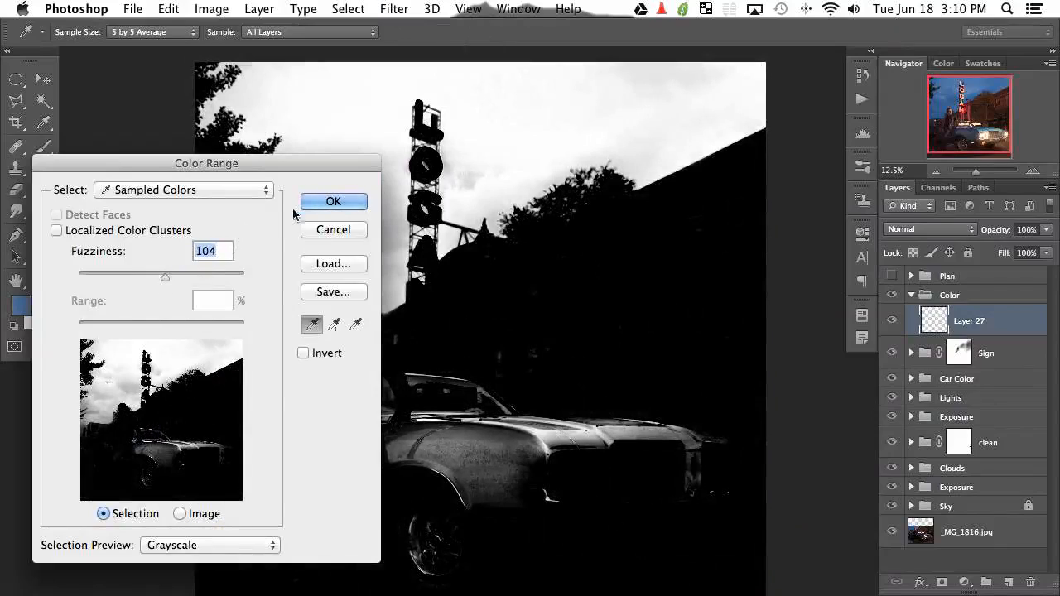
click(328, 202)
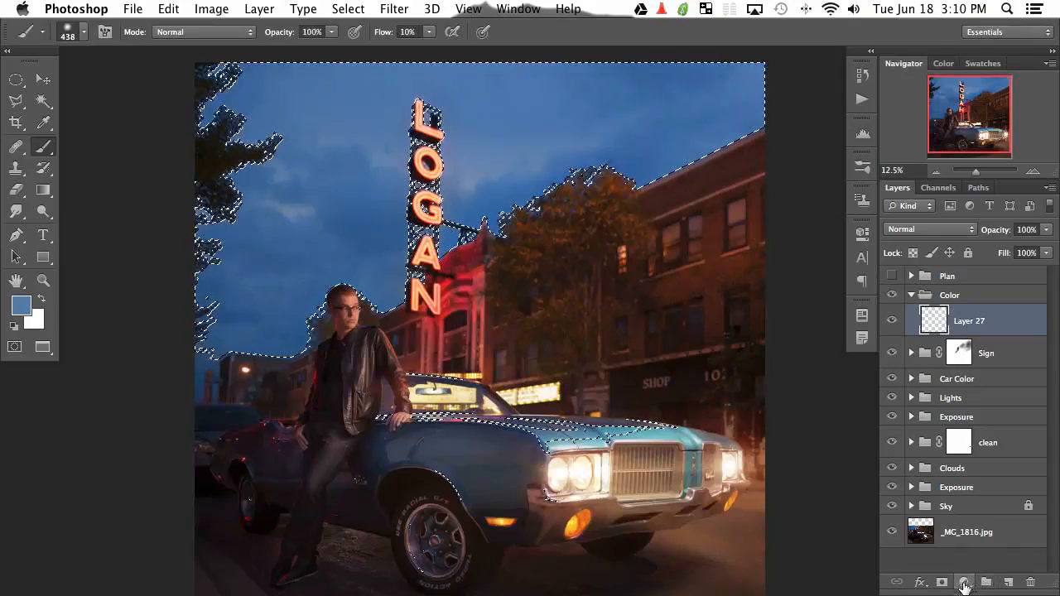
Add a Curves adjustment masked to the selected sky, darken its midtones with input 137 and output 123, and compare before and after.
click(963, 582)
click(967, 400)
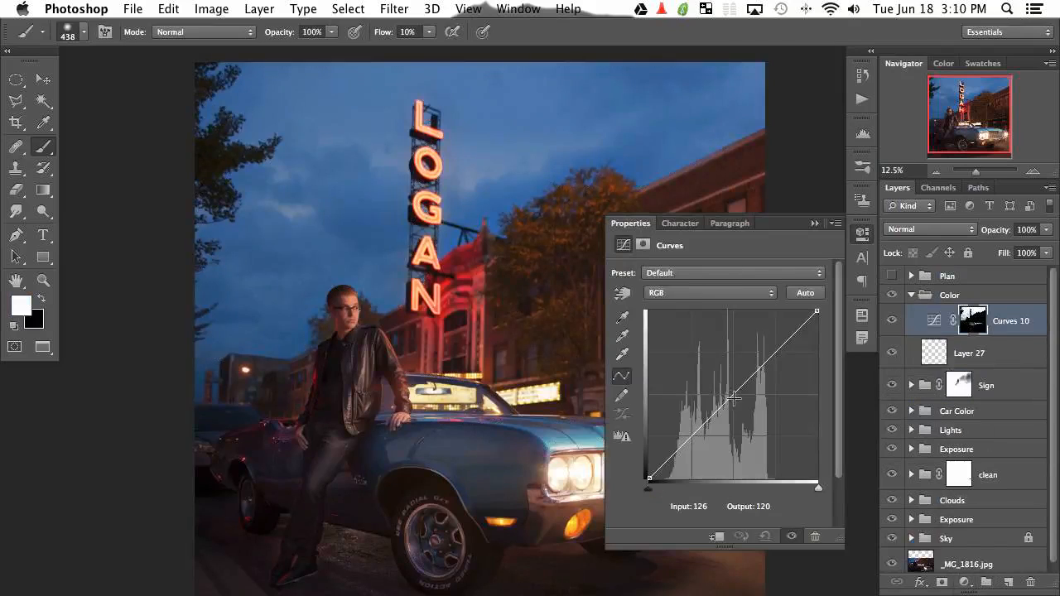
drag(733, 395, 740, 399)
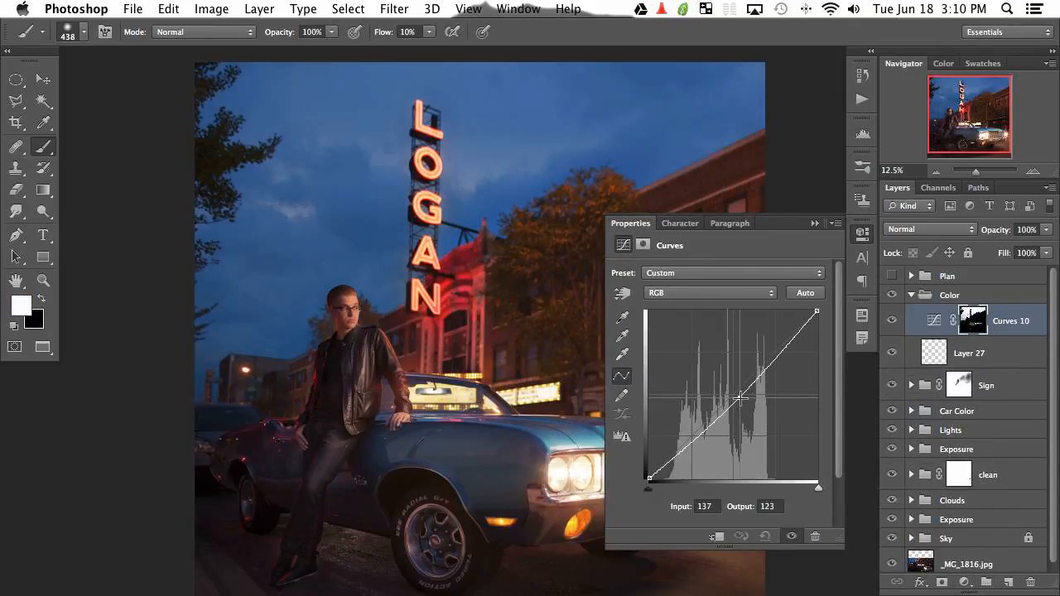
click(892, 321)
click(891, 320)
click(892, 320)
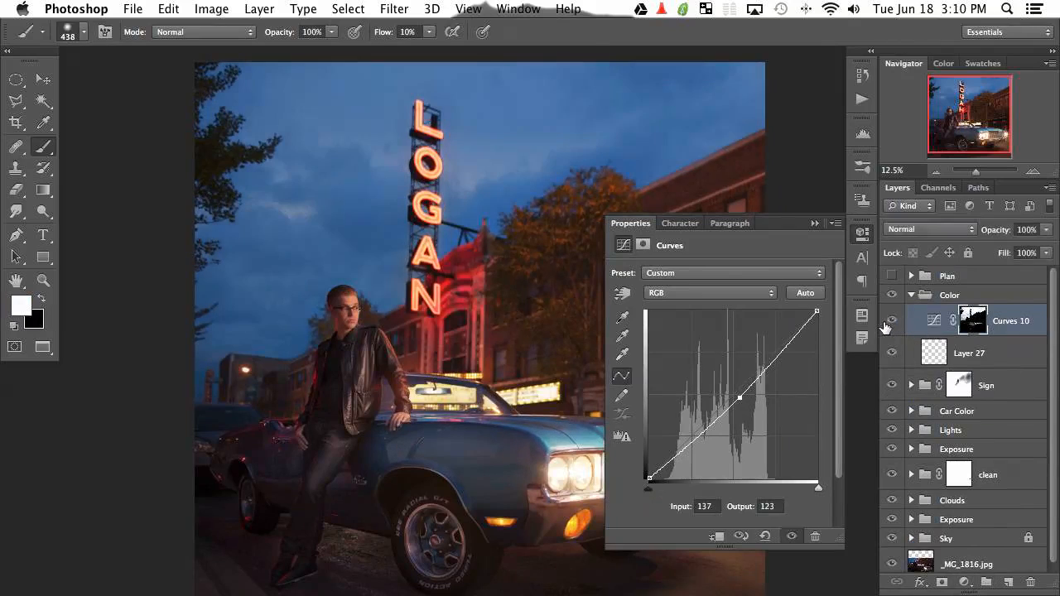
click(891, 320)
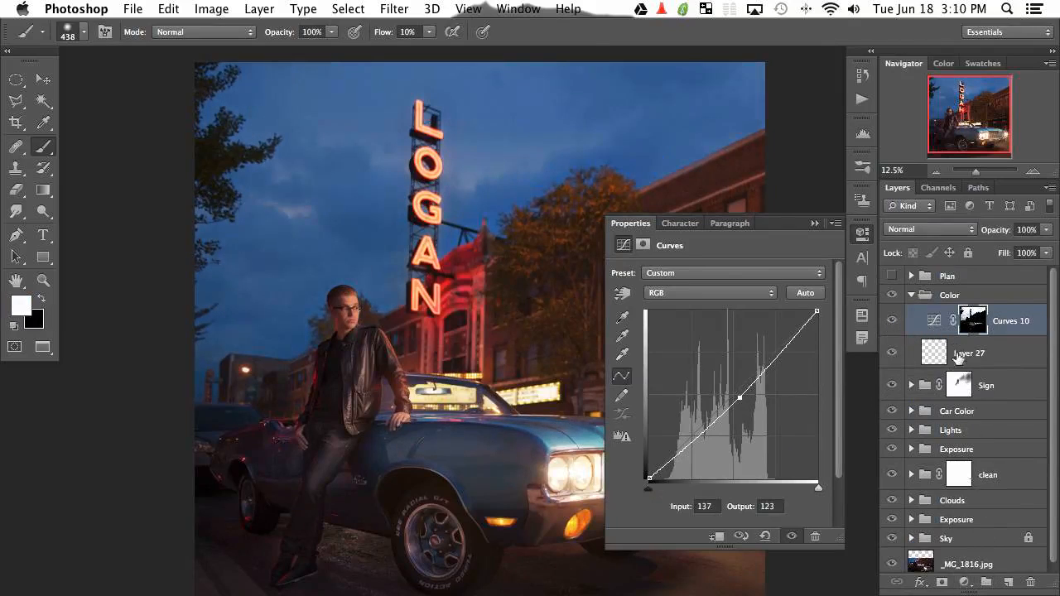
Add a Hue/Saturation adjustment above Curves 10 with saturation -19 and compare the photo with and without it.
click(966, 582)
click(1002, 436)
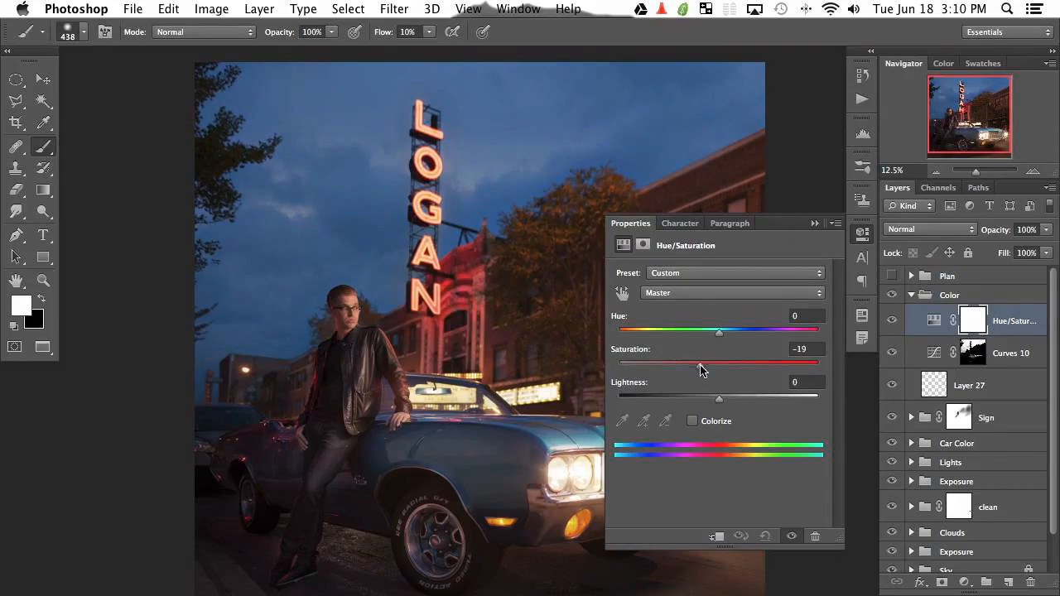
click(895, 322)
click(894, 321)
click(894, 321)
Clip the Hue/Saturation adjustment to Curves 10 and check its effect limited to the sky.
key(ctrl+alt+g)
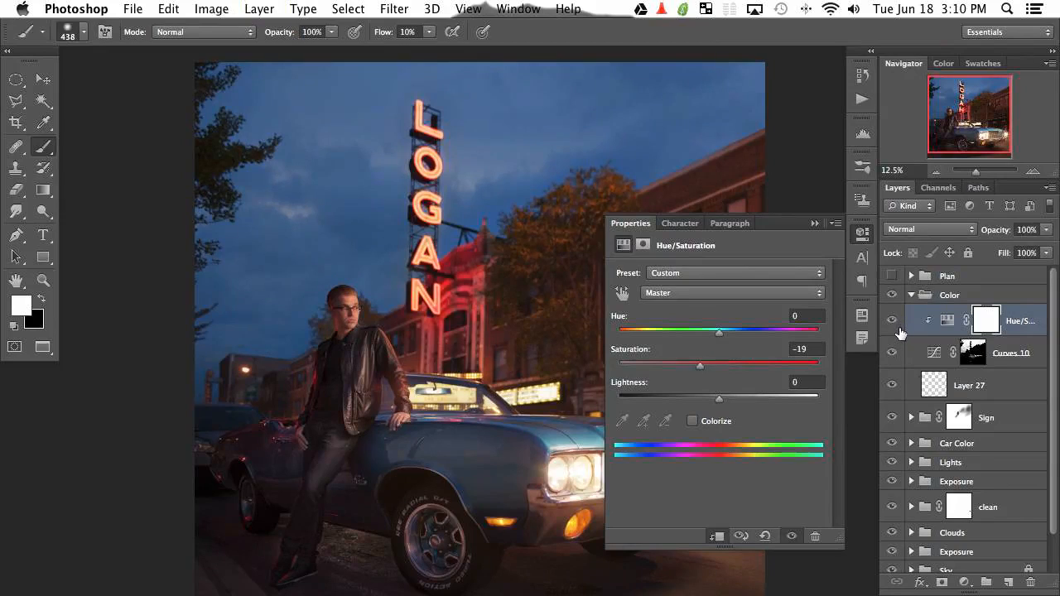
click(896, 323)
click(896, 324)
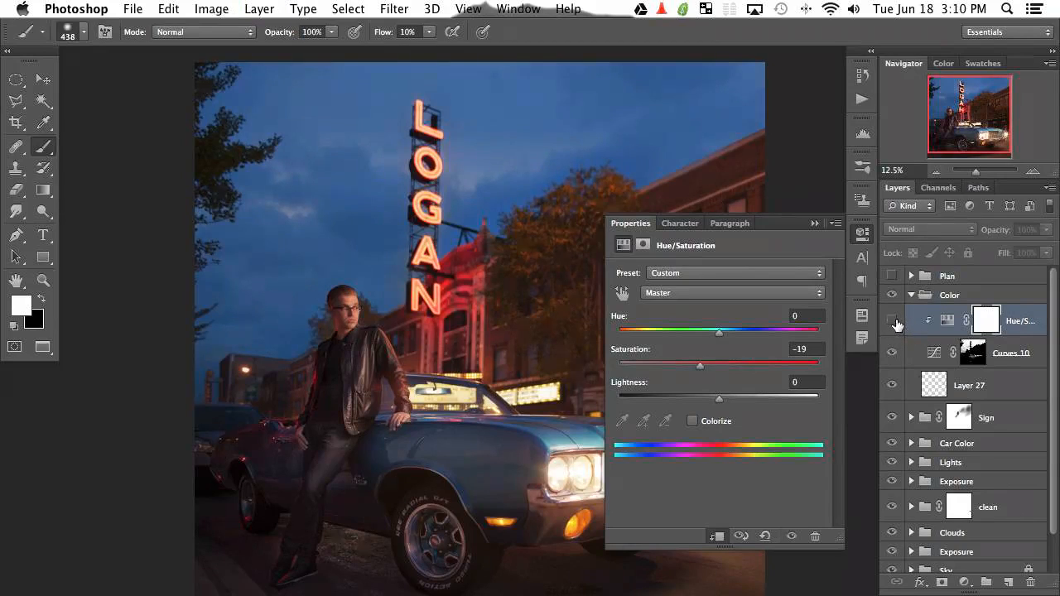
click(896, 328)
Add a Curves adjustment that strongly darkens the photo, with input 162 and output 104, and invert its mask.
click(965, 583)
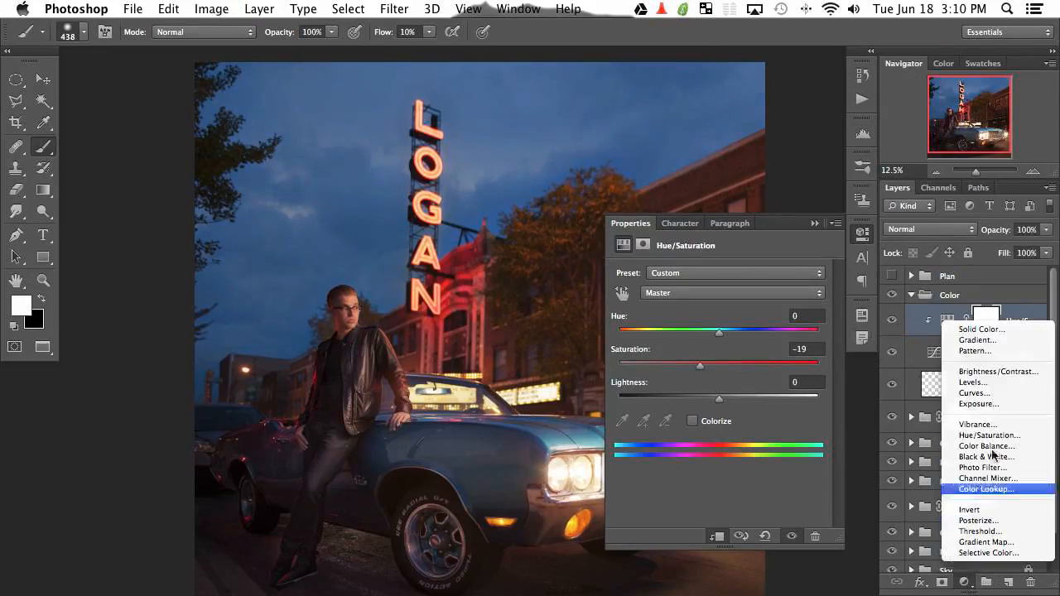
click(956, 386)
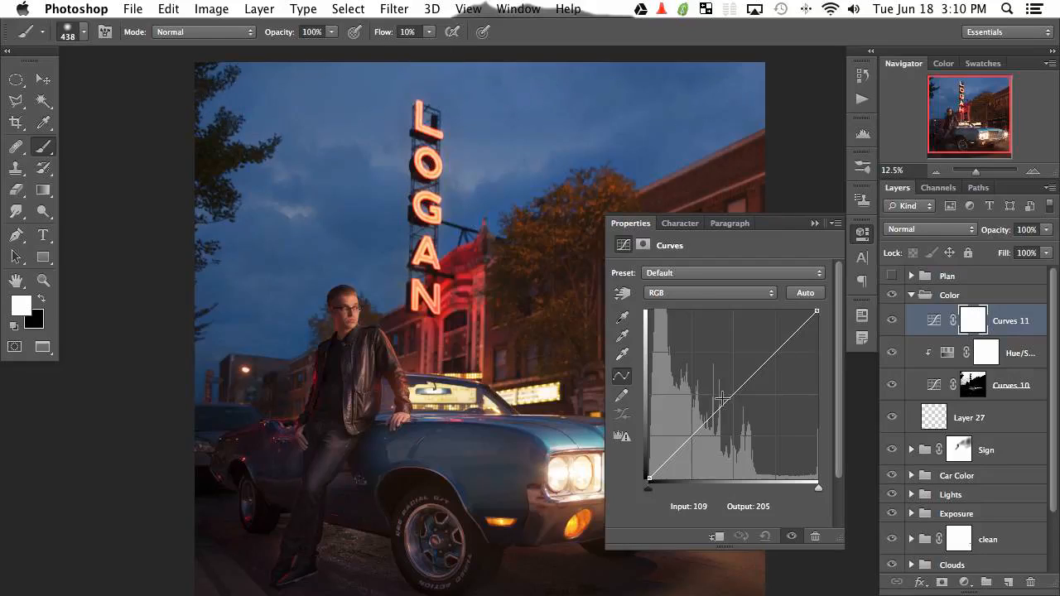
drag(726, 401, 755, 410)
key(super+i)
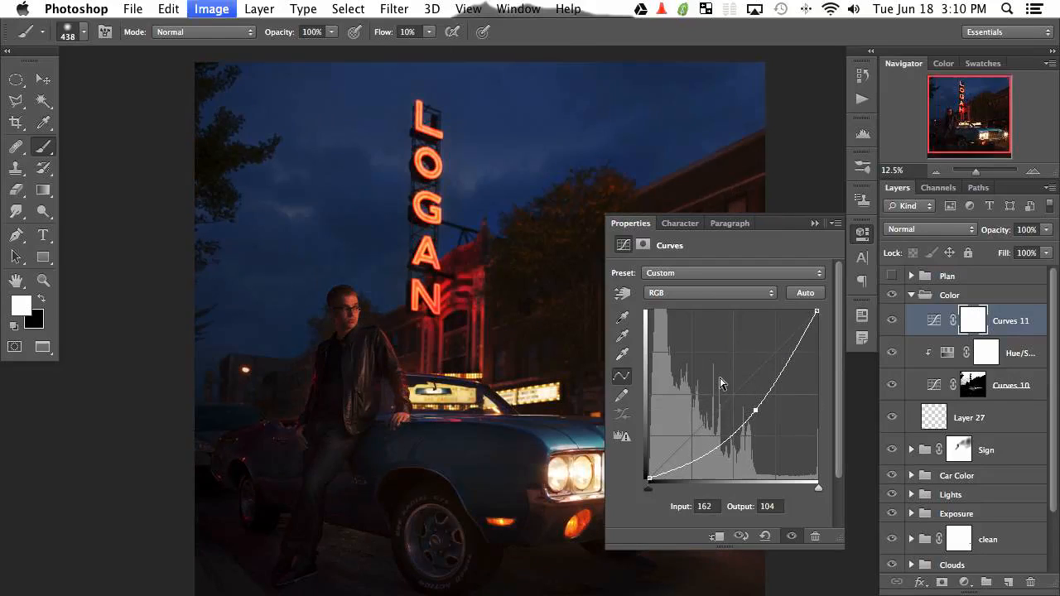
Draw a white-to-transparent linear gradient on the Curves 11 mask from the photo's top edge to just below the neon sign.
key(g)
scroll(444, 102, up, 5)
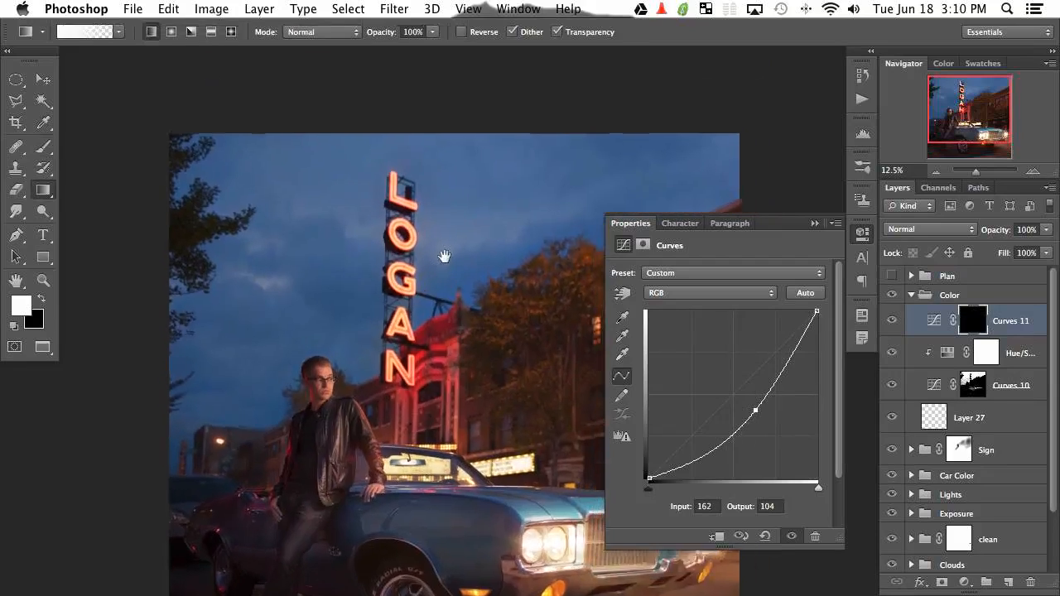
drag(425, 124, 417, 406)
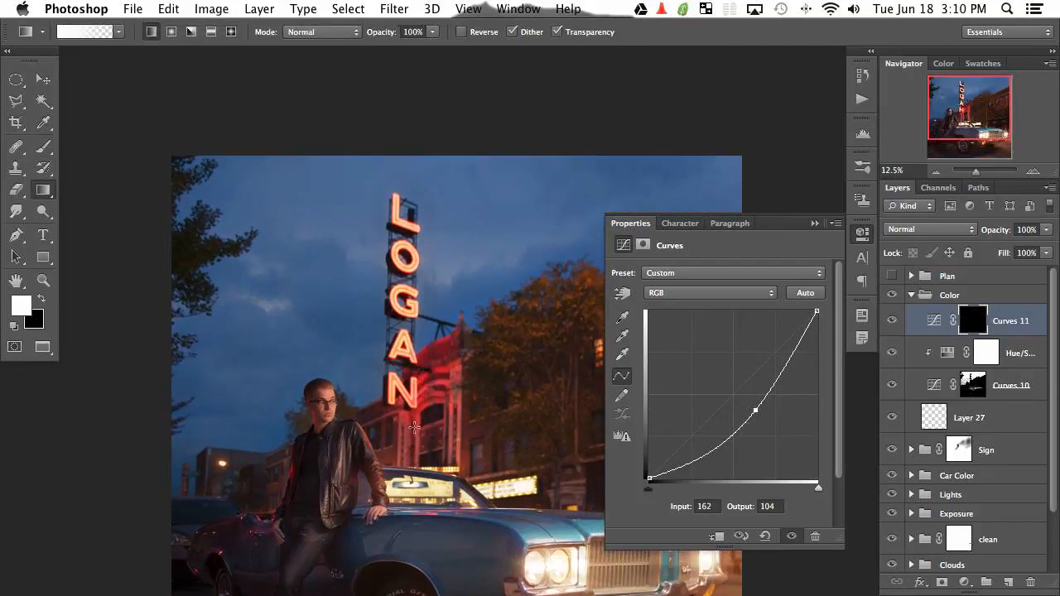
scroll(437, 499, down, 5)
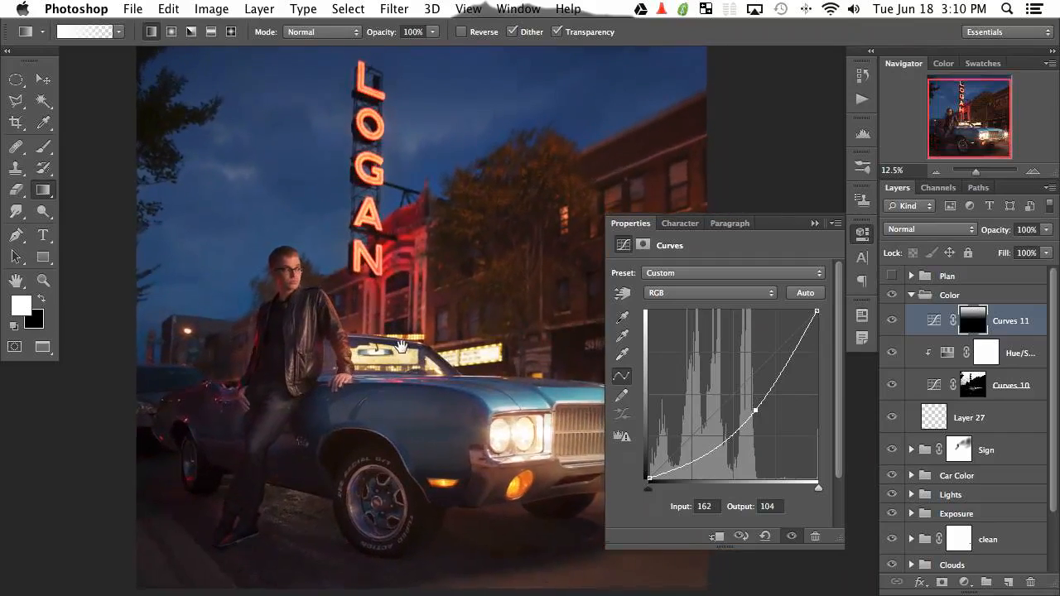
Compare the photo with and without the Curves 11 sky darkening, both close up and with the whole image in view.
click(894, 323)
click(892, 323)
click(892, 323)
click(891, 323)
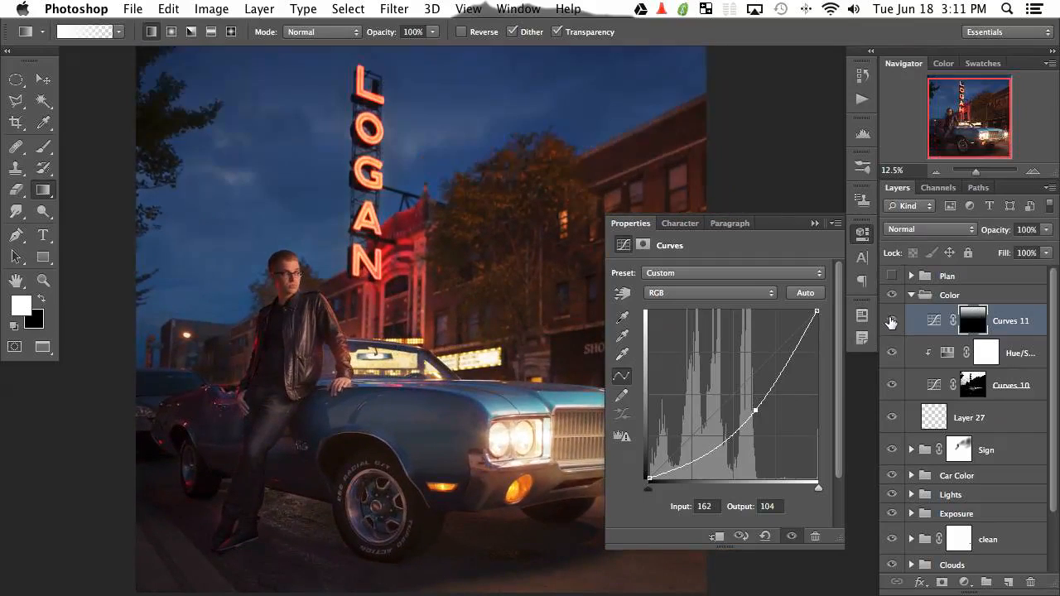
key(super+minus)
drag(427, 416, 313, 341)
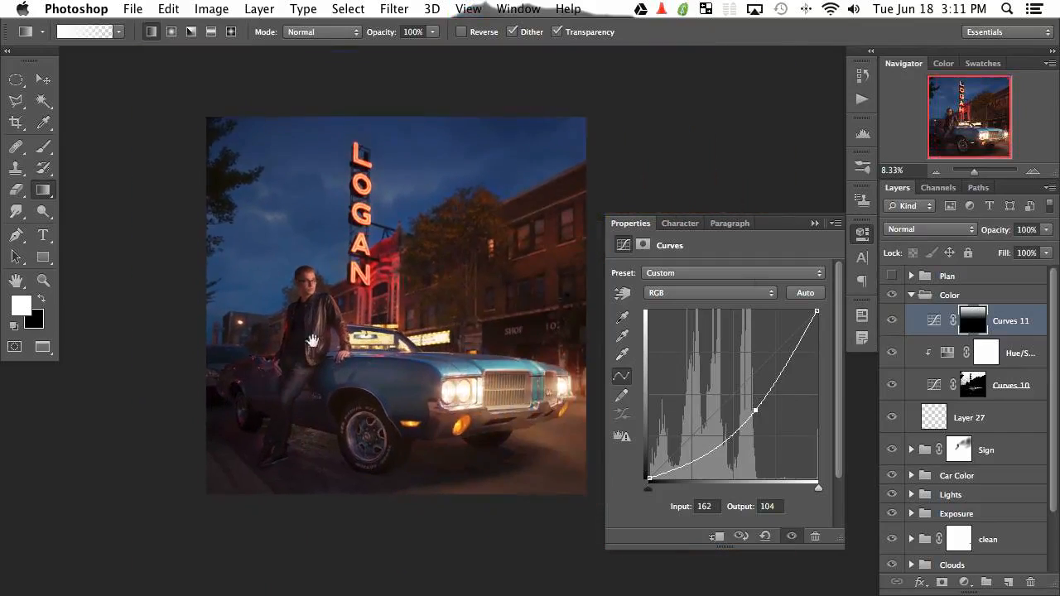
click(892, 321)
click(892, 322)
click(891, 321)
click(892, 321)
Collapse the Color group and check what the Car Color and Lights groups contribute to the photo.
click(912, 295)
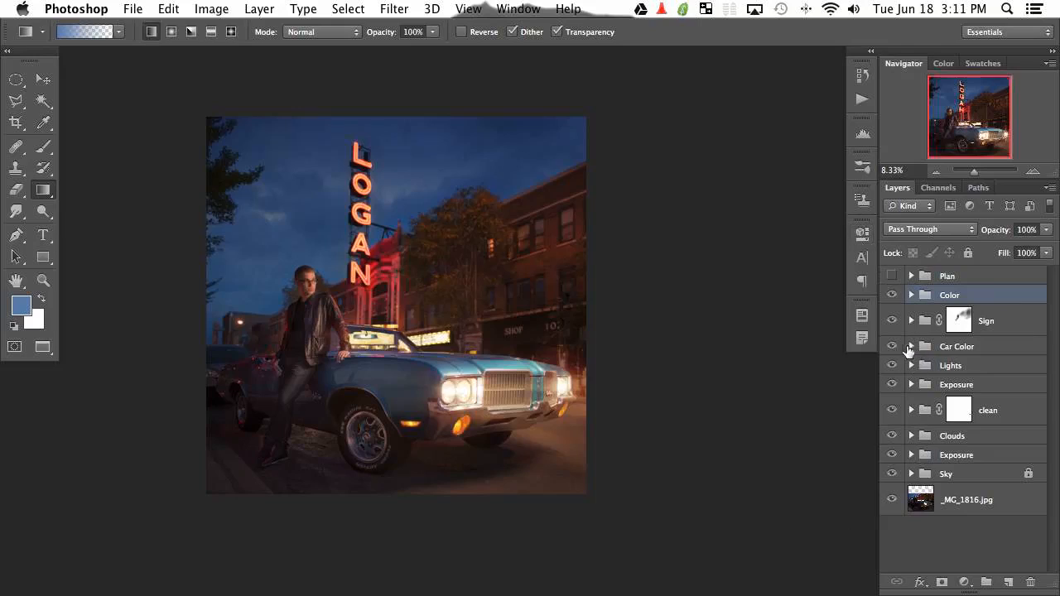
click(892, 346)
click(892, 346)
click(911, 346)
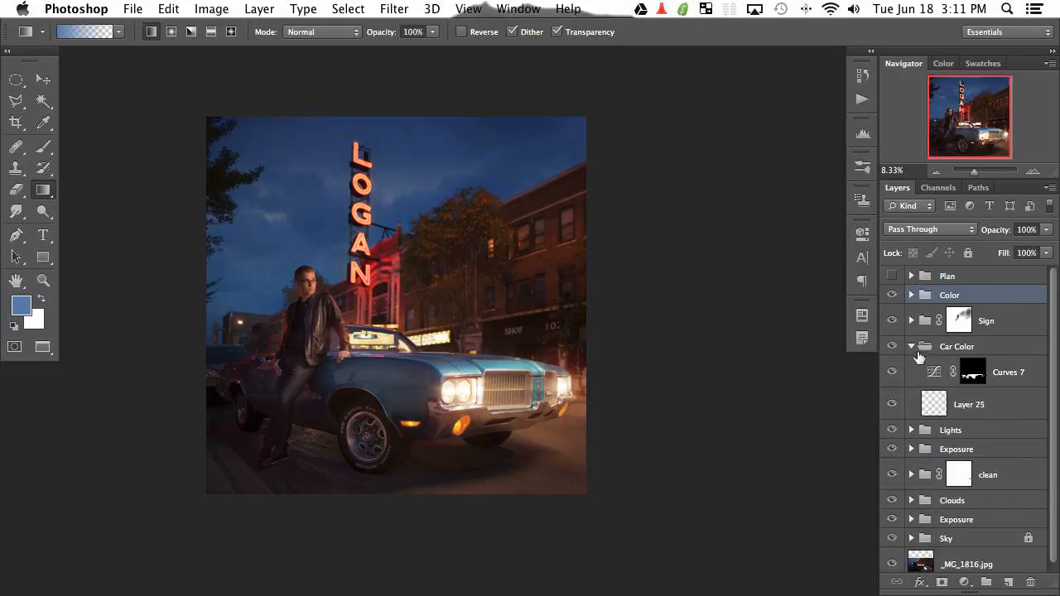
click(910, 346)
click(892, 365)
click(891, 365)
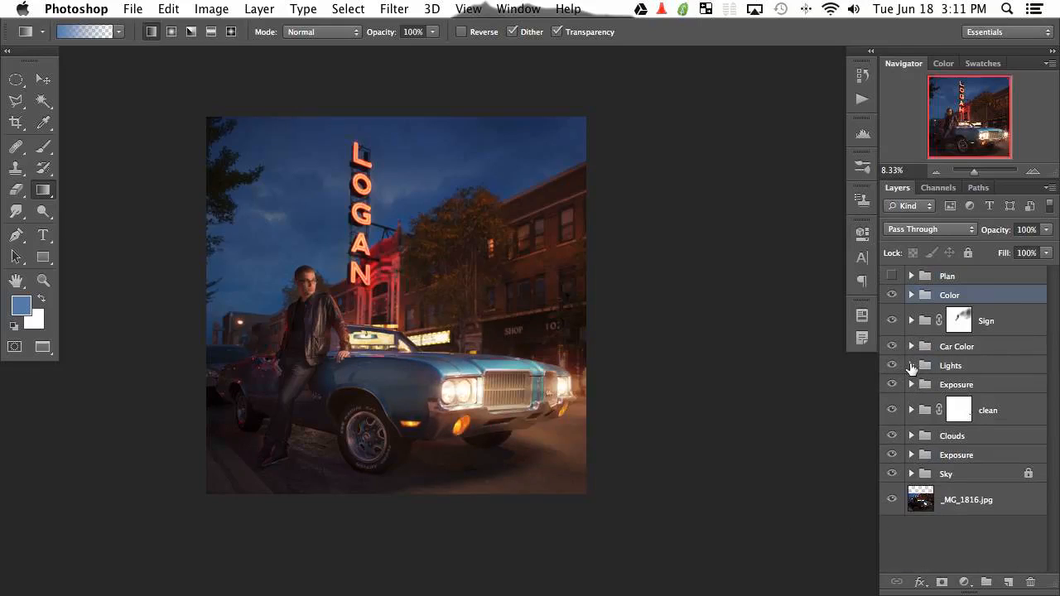
Expand the Lights group and compare the photo with and without Layer 21 copy and Layer 21.
click(911, 365)
click(895, 456)
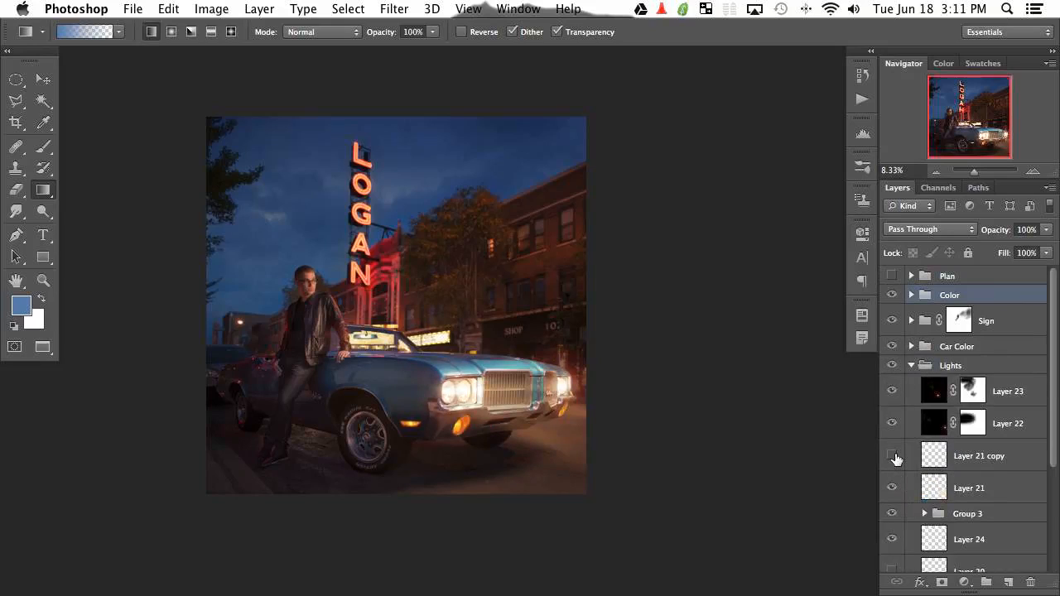
click(895, 456)
click(897, 486)
click(895, 487)
click(894, 487)
click(893, 487)
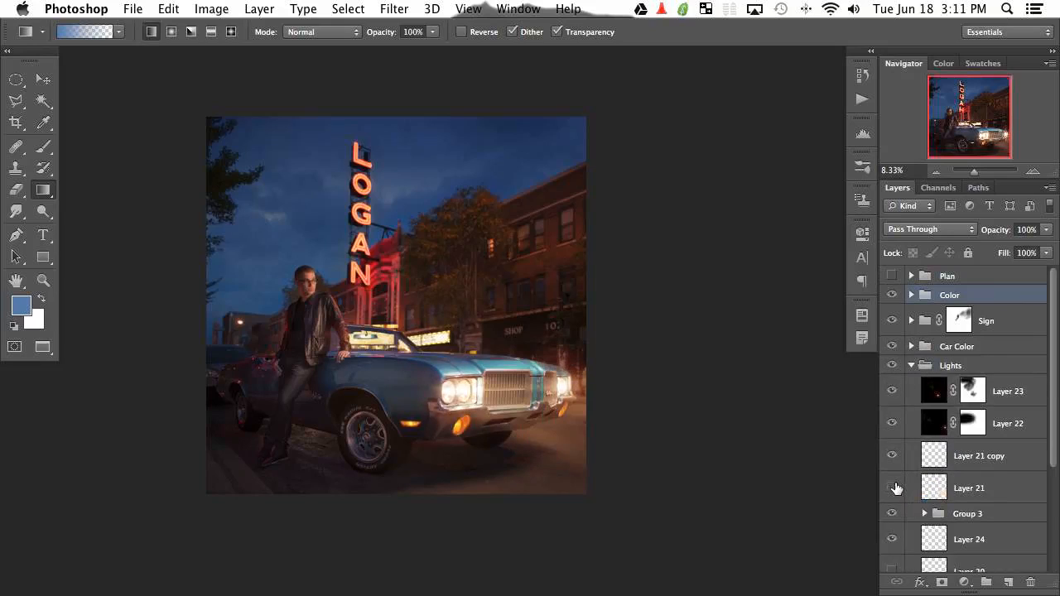
click(894, 487)
click(893, 487)
Soften Layer 21 in the Lights group with a wide Gaussian Blur.
click(950, 489)
key(super+alt+f)
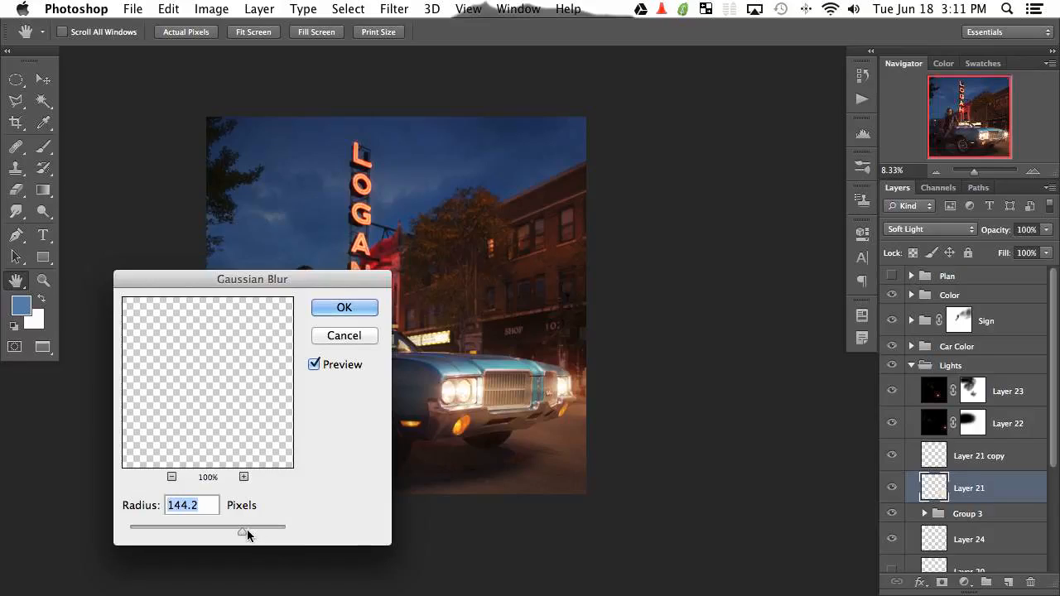
drag(246, 530, 256, 528)
click(369, 316)
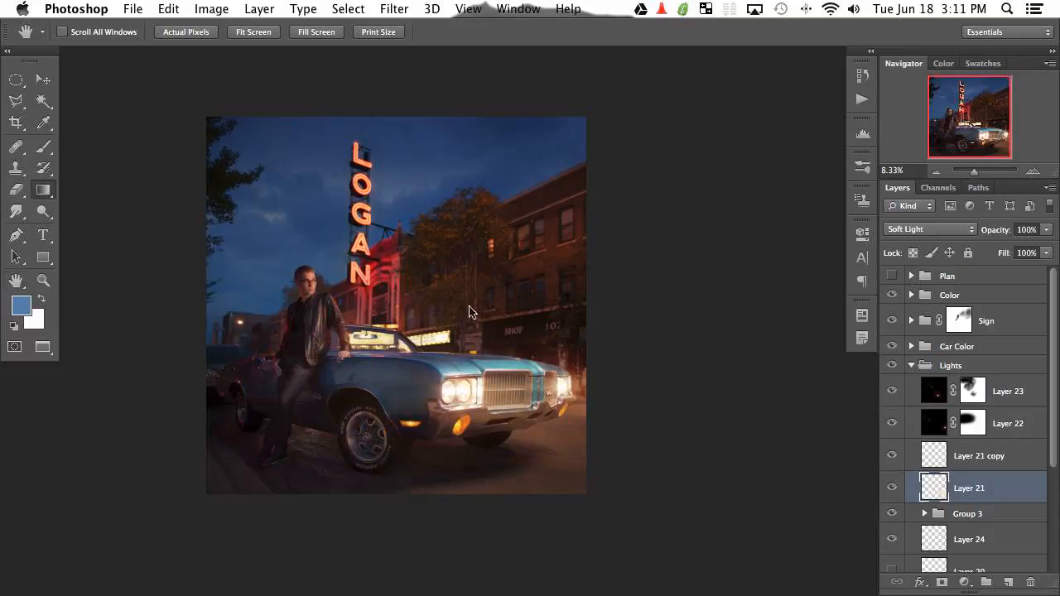
Check the blurred glow of Layer 21 against the photo without it, and set the layer's opacity to 70%.
drag(637, 433, 610, 421)
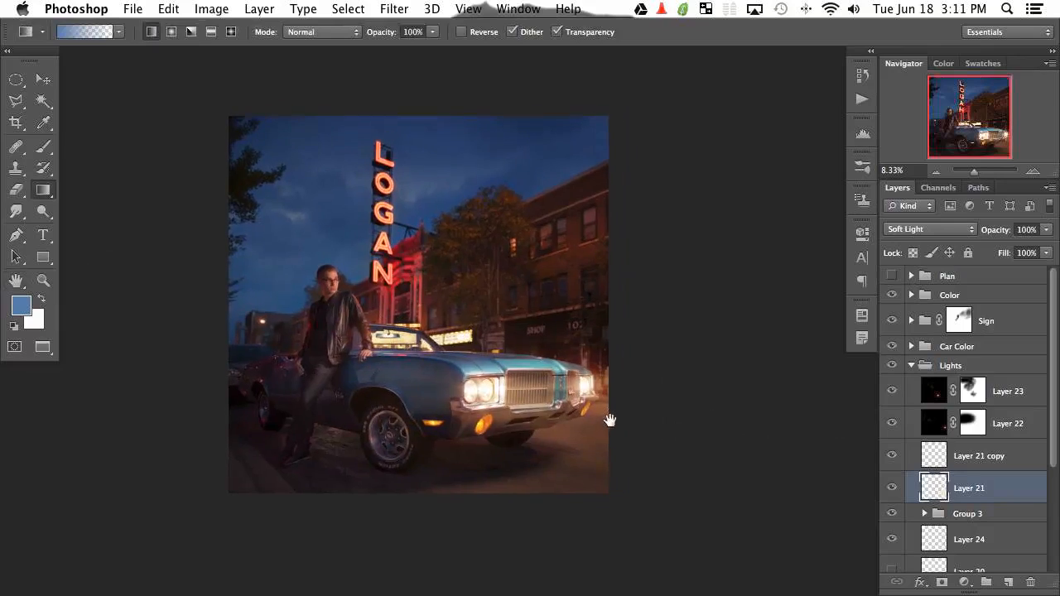
click(894, 490)
click(893, 490)
click(893, 490)
click(893, 489)
key(v)
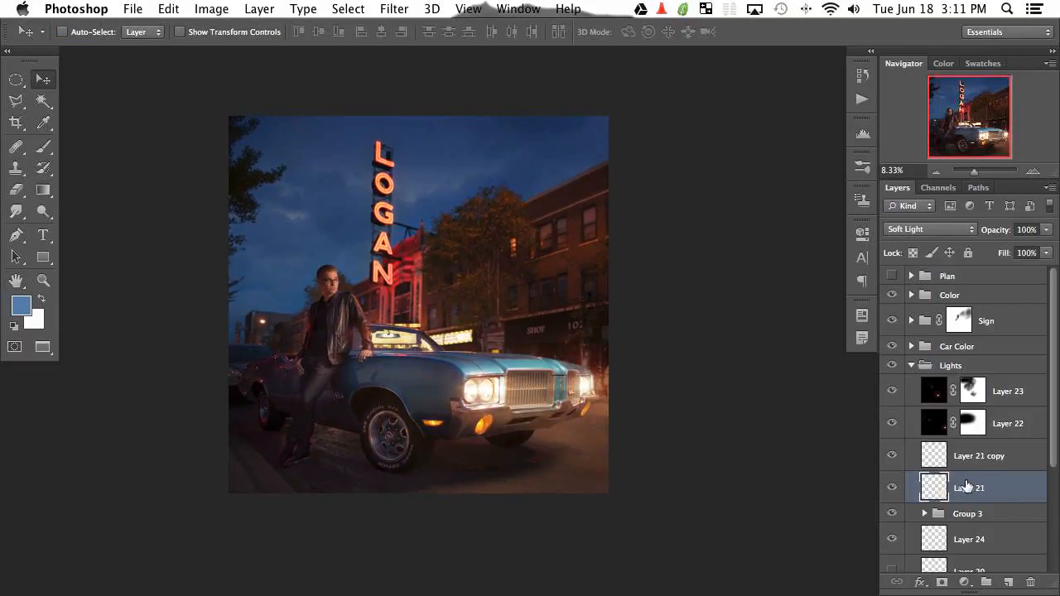
key(7)
Collapse the Lights group and compare the photo with and without its light effects.
click(911, 366)
click(891, 366)
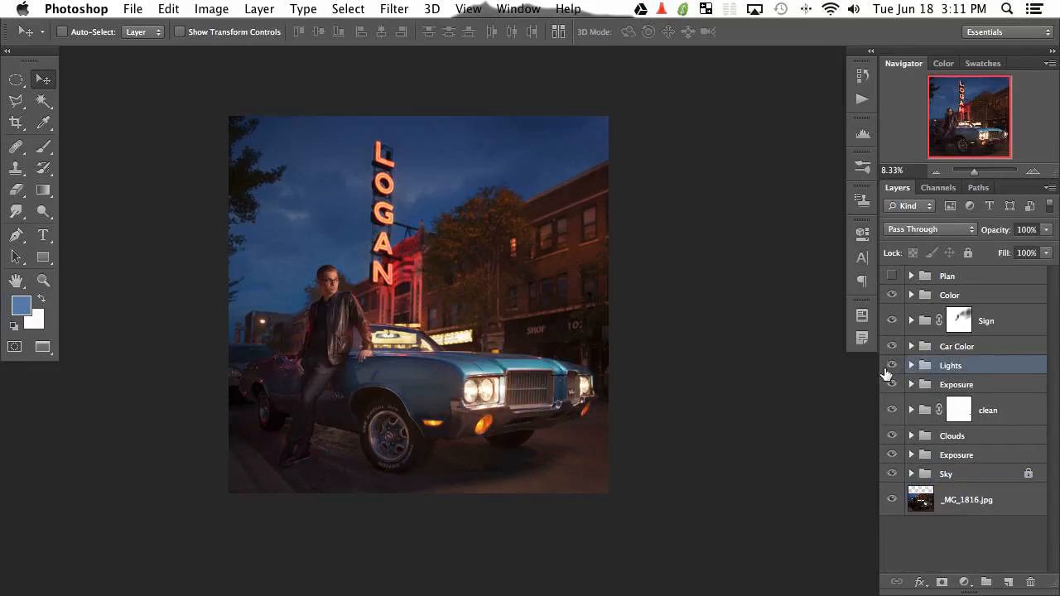
click(891, 366)
click(891, 366)
click(891, 366)
drag(502, 429, 527, 432)
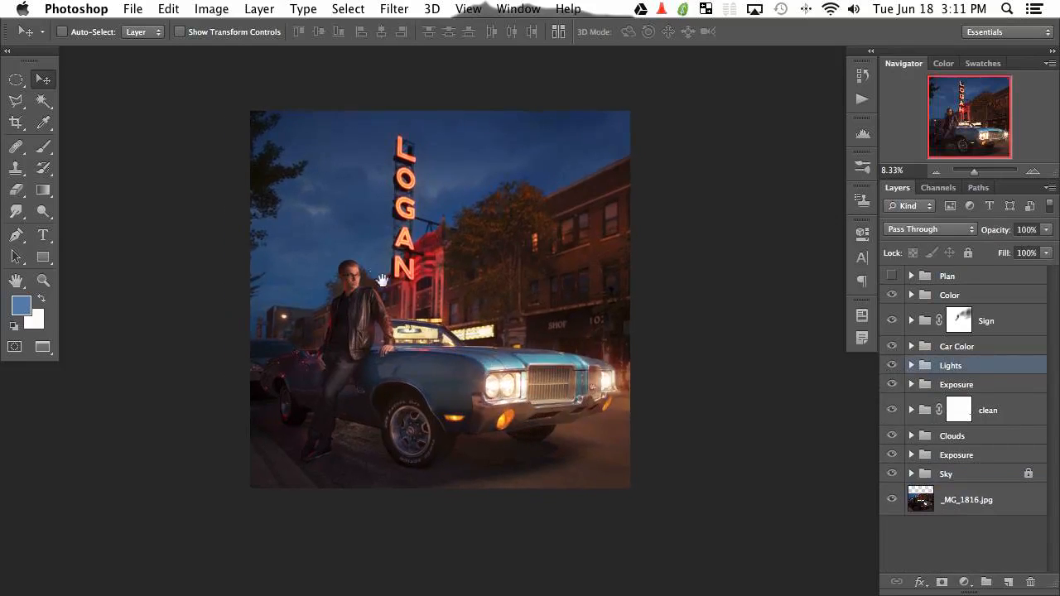
Compare the photo with and without the Color group's adjustments, and expand the group.
click(908, 291)
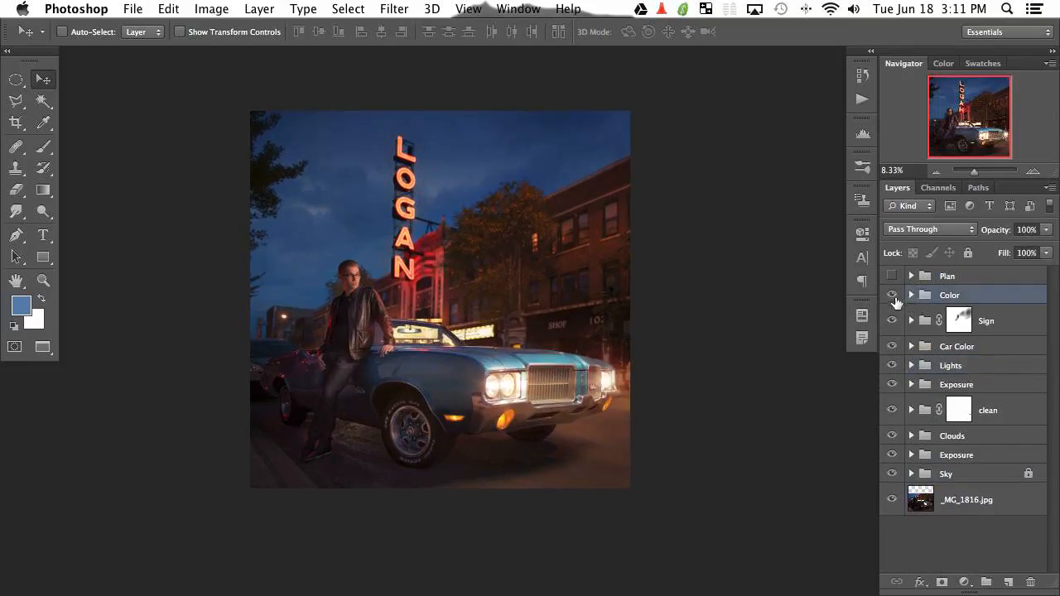
click(892, 295)
click(891, 295)
click(891, 295)
click(892, 295)
click(910, 295)
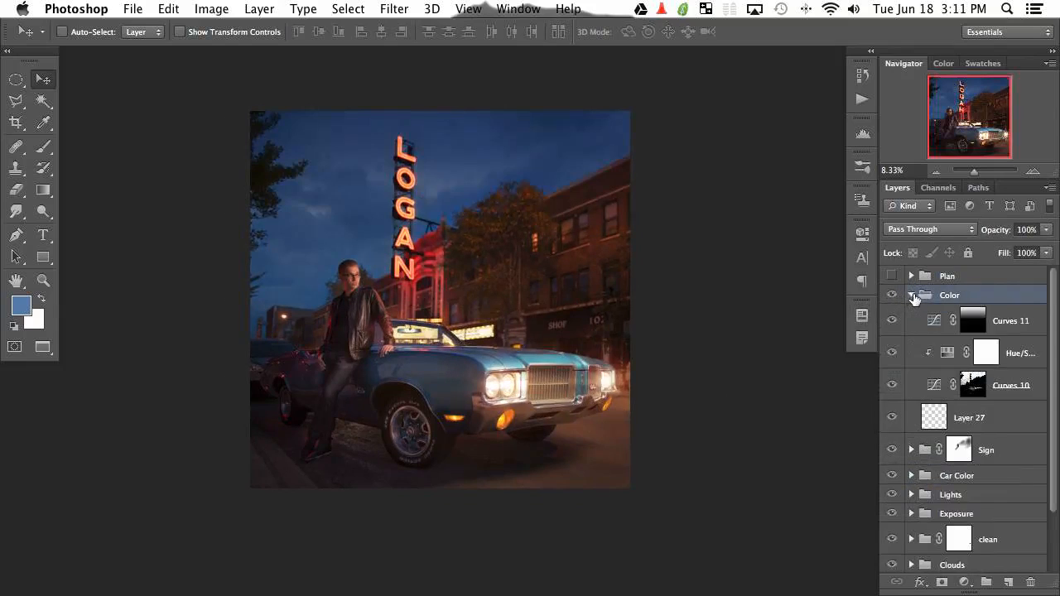
Add a Hue/Saturation adjustment above Curves 11 in the Color group with the master saturation set to -14.
click(911, 295)
click(911, 295)
click(1021, 325)
click(964, 582)
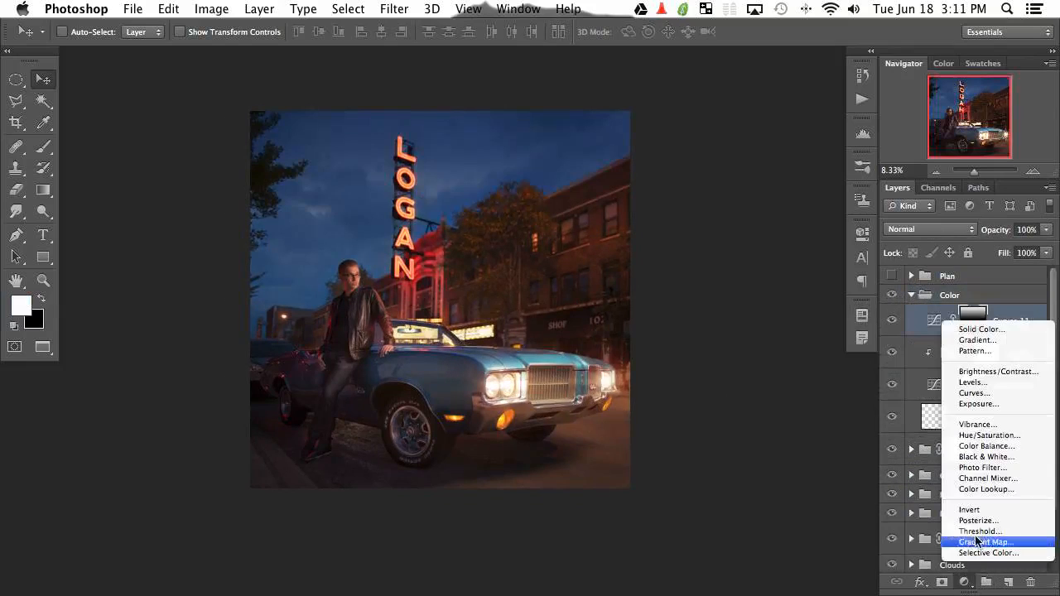
click(990, 436)
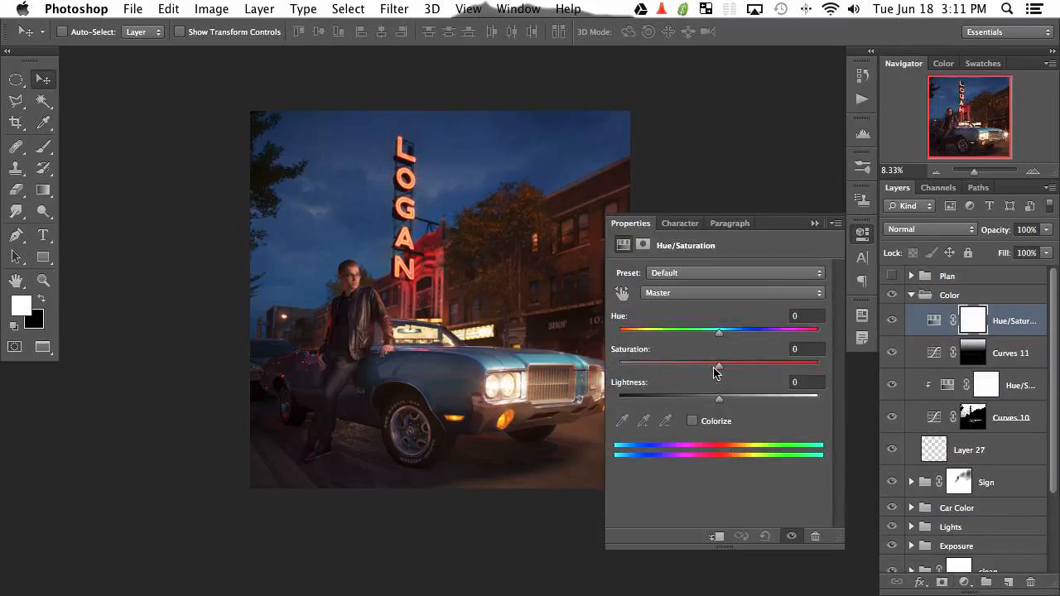
drag(717, 373, 712, 373)
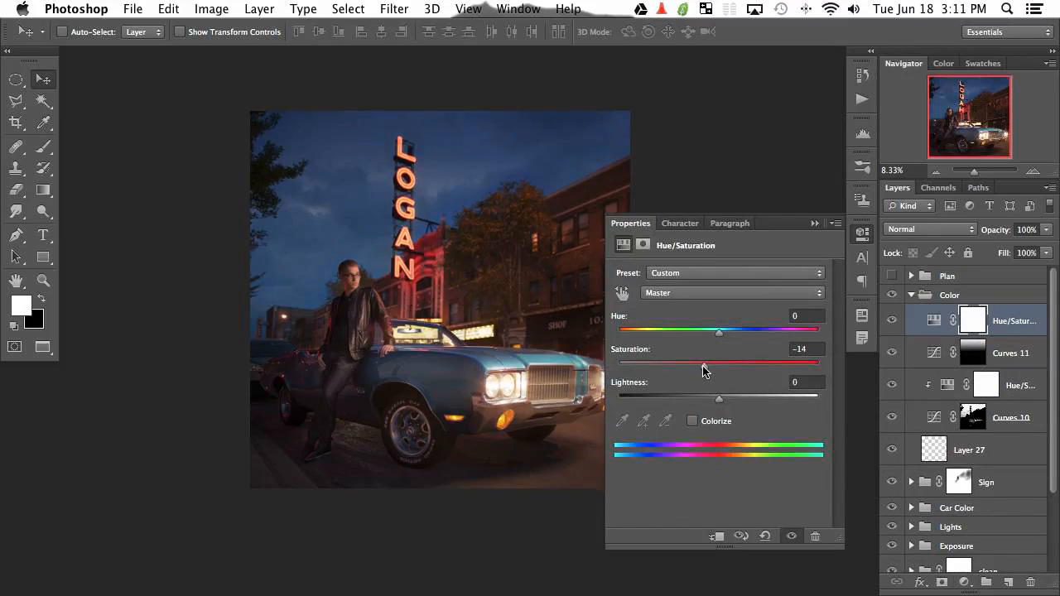
drag(507, 393, 469, 389)
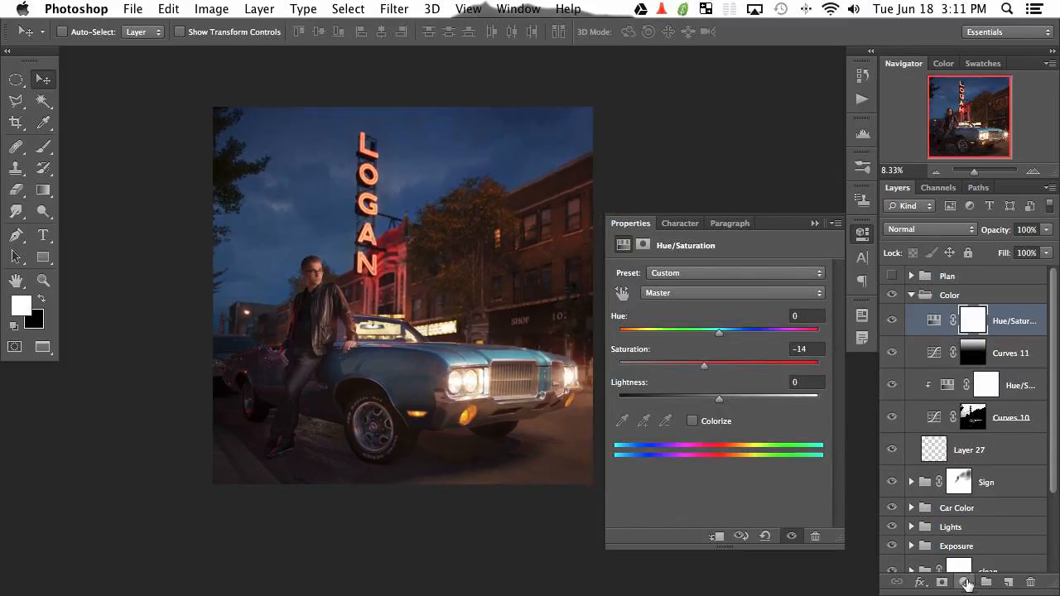
Add a Curves adjustment above the new Hue/Saturation layer and raise its RGB midtones from input 126 to output 136.
click(966, 583)
click(953, 388)
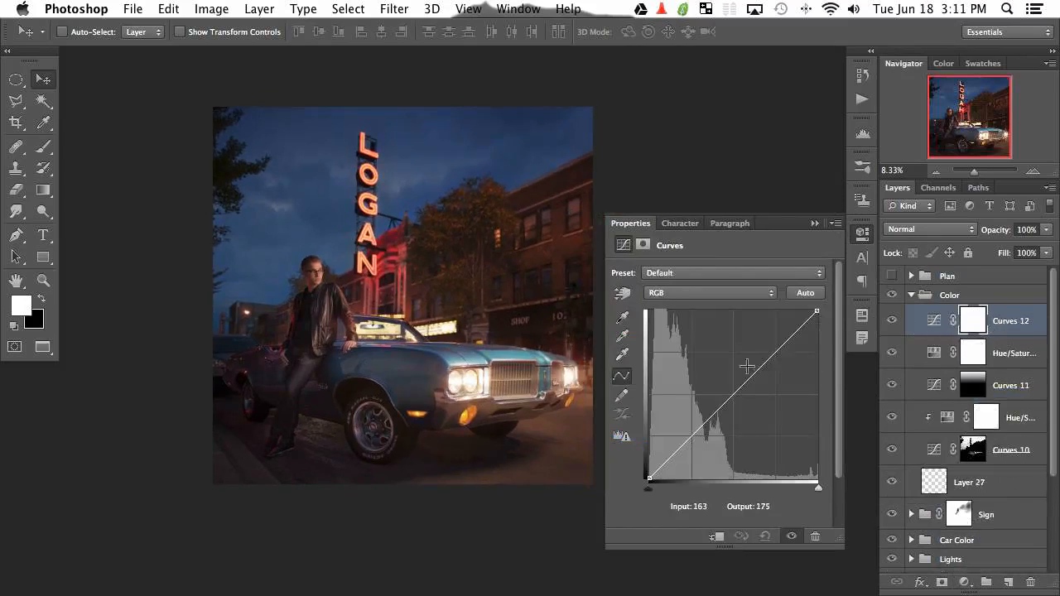
drag(736, 386, 732, 387)
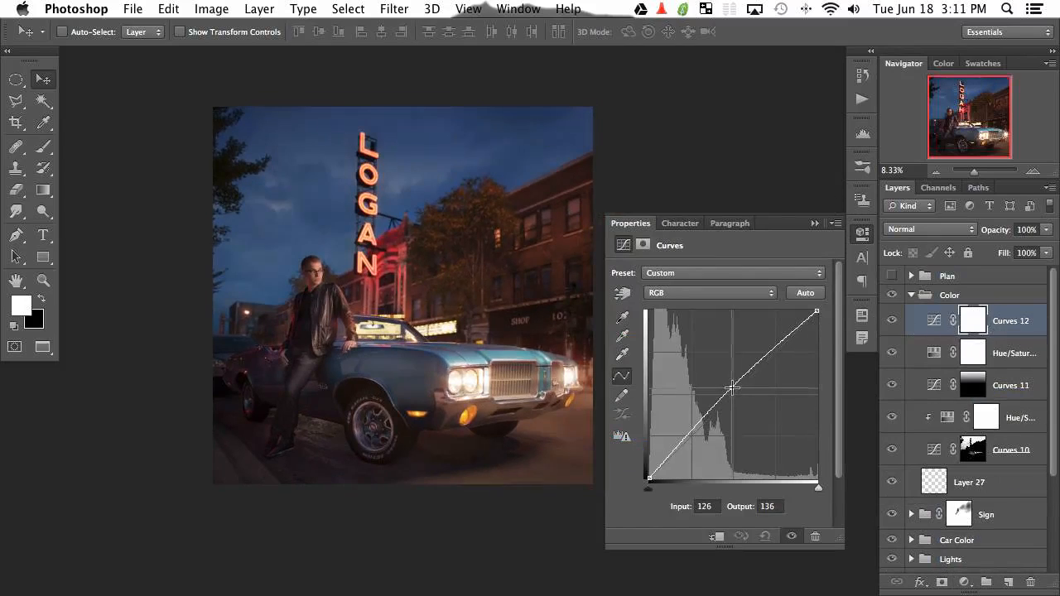
Warm the Curves adjustment by raising Red from input 114 to output 134 and lowering Blue from input 130 to output 117.
click(692, 291)
click(692, 296)
drag(736, 383, 724, 390)
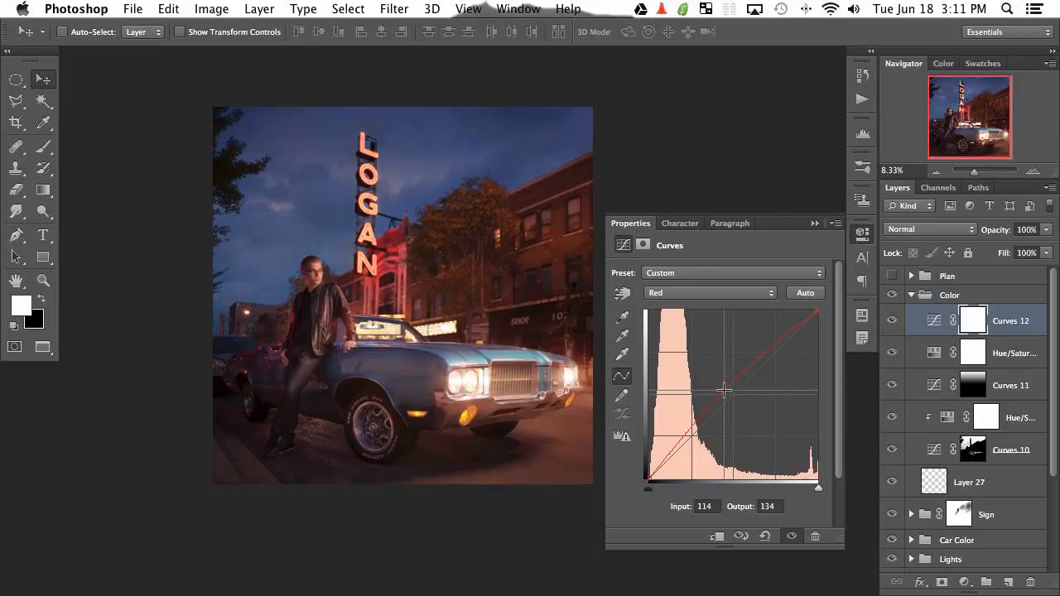
click(695, 292)
click(695, 315)
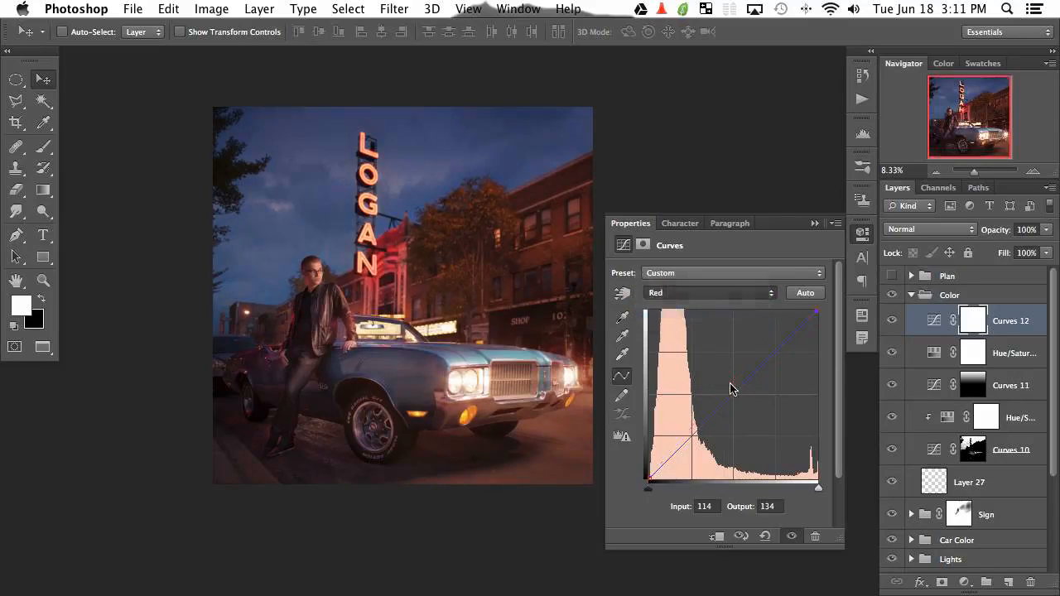
drag(731, 397, 734, 402)
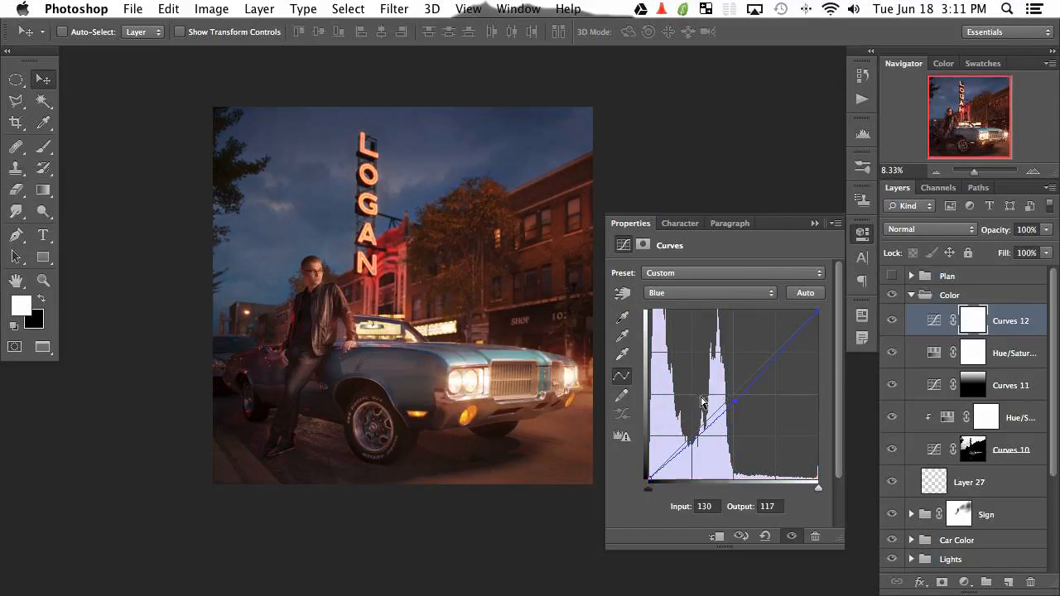
key(m)
drag(405, 318, 568, 444)
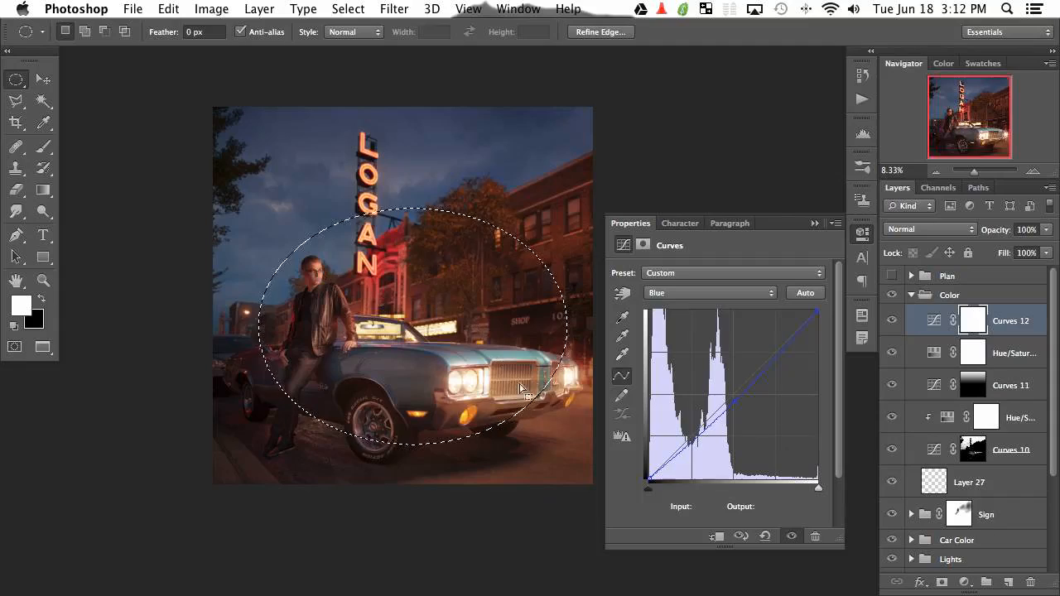
key(super+i)
key(super+d)
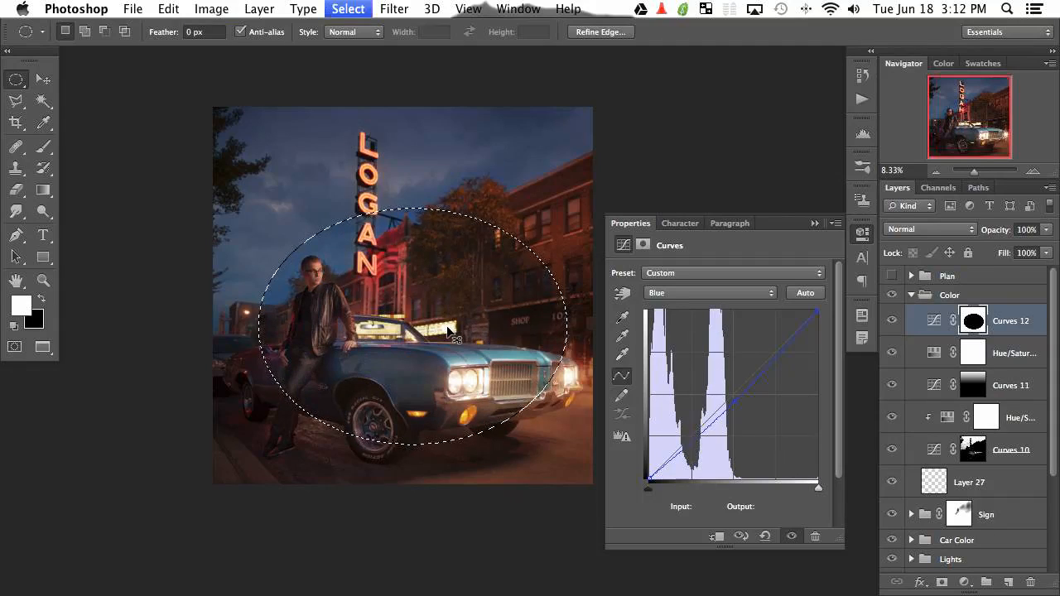
key(super+i)
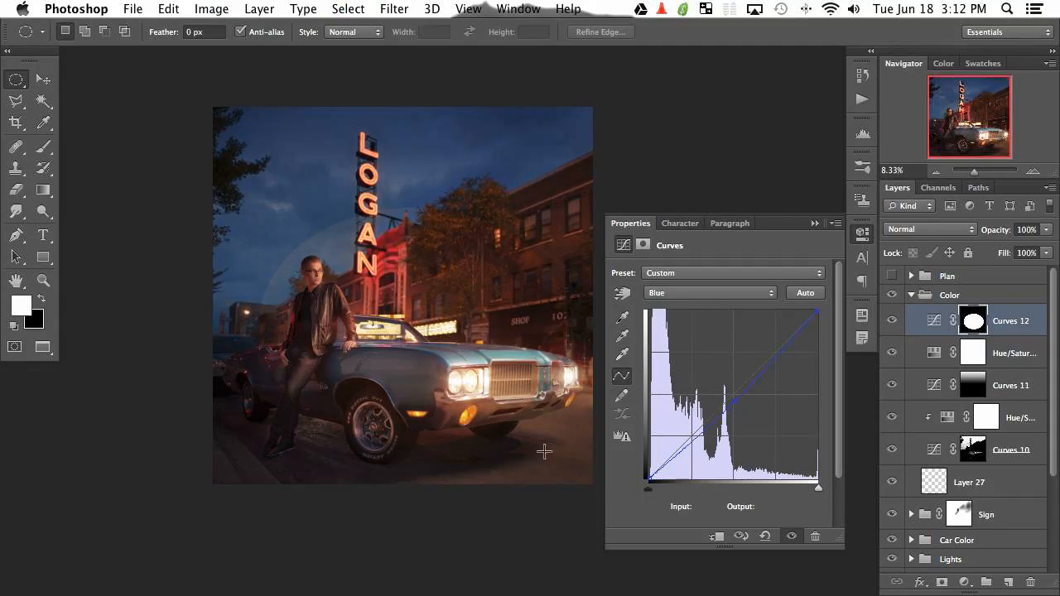
key(super+alt+z)
key(super+alt+z)
key(super+alt+z)
key(super+alt+z)
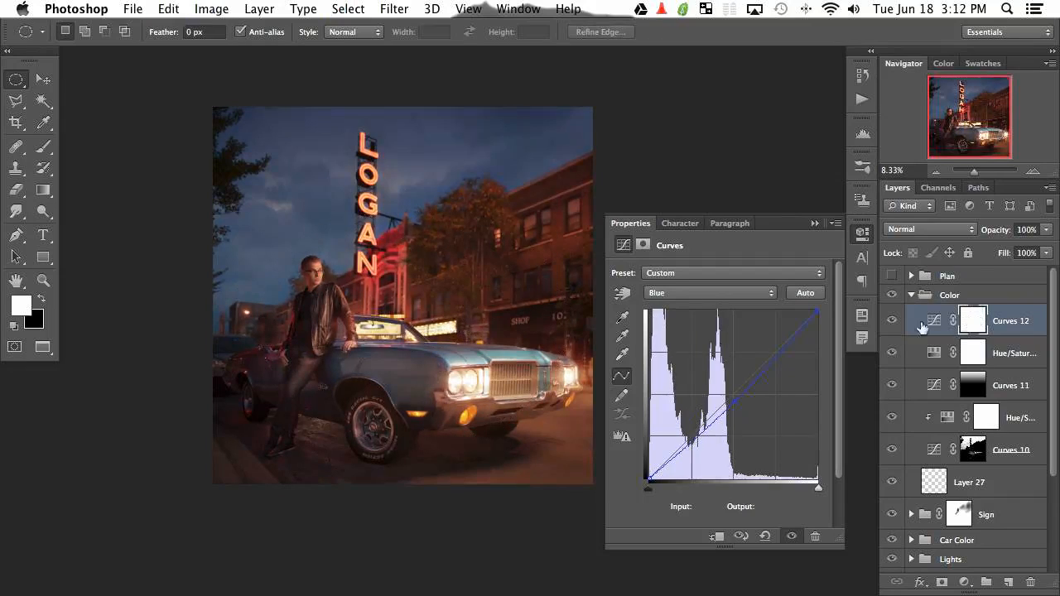
Limit the Curves 12 mask to a white ellipse around the man and the car, with the surroundings black.
click(863, 235)
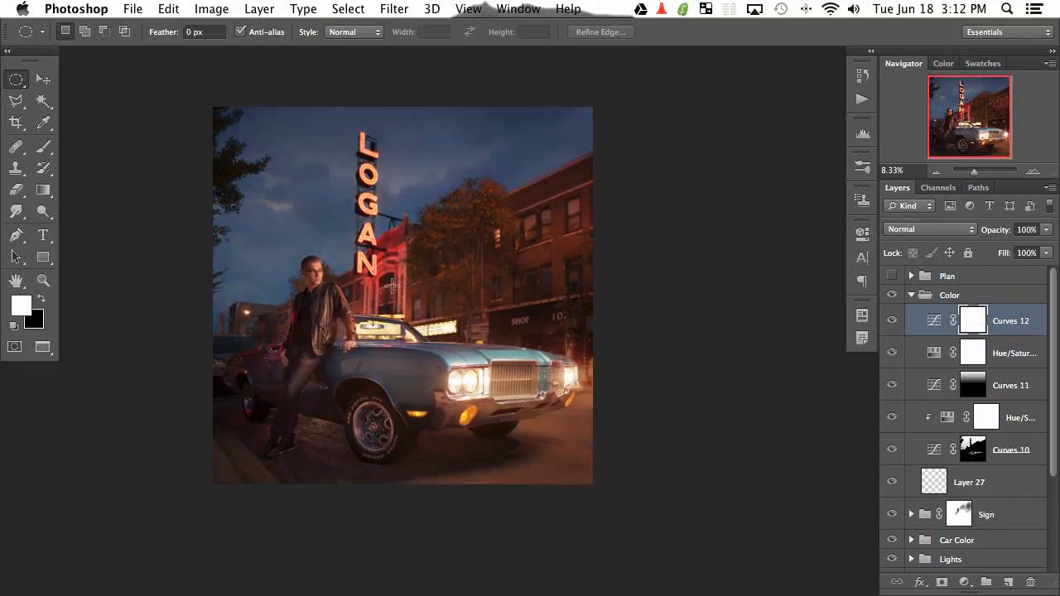
drag(292, 231, 546, 441)
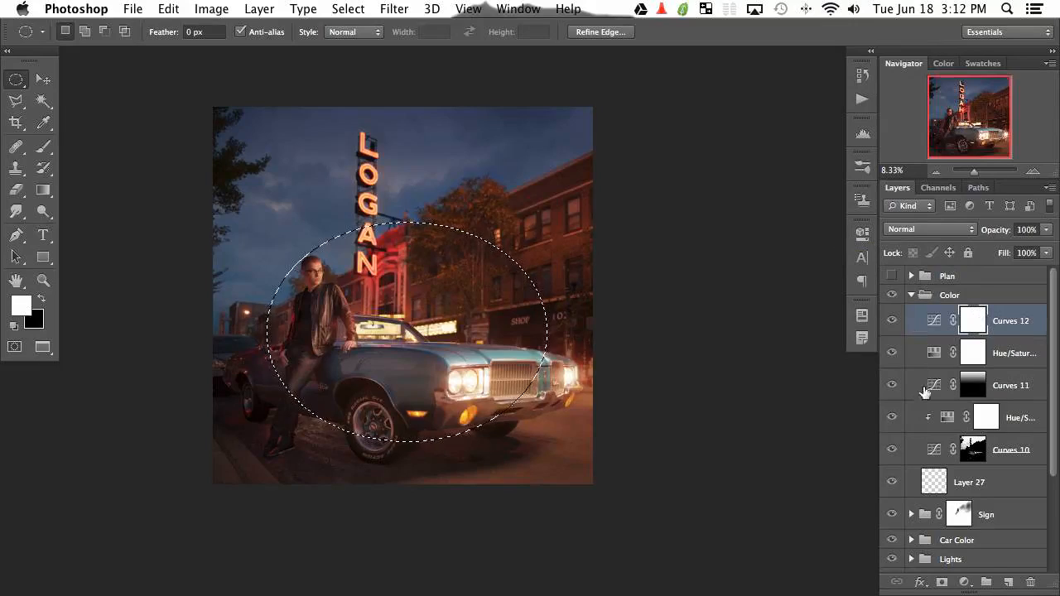
key(super+i)
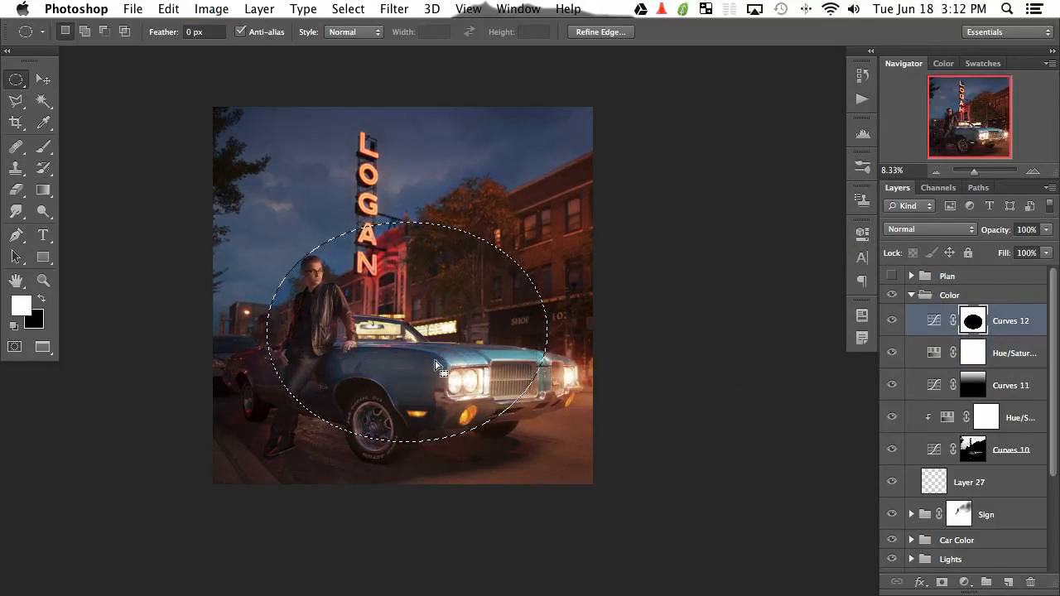
key(super+shift+i)
key(super+d)
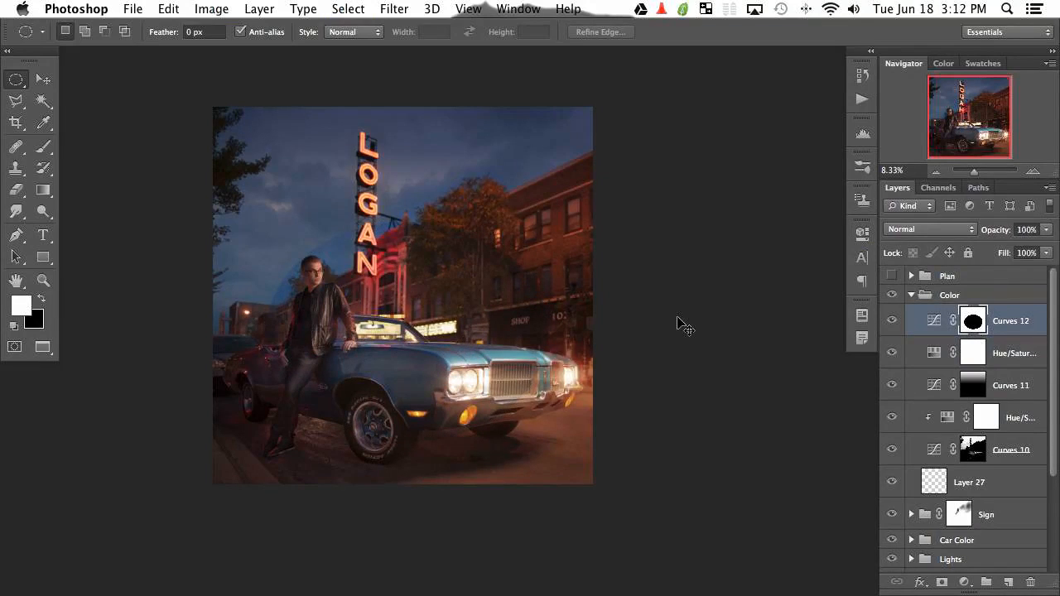
key(super+i)
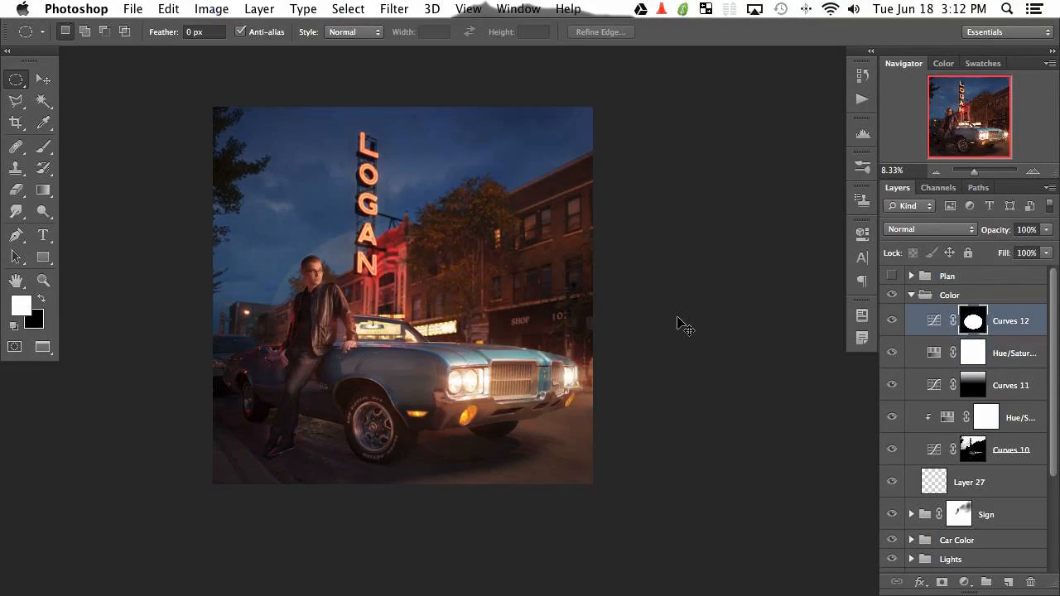
Compare the photo with and without the hard-edged elliptical effect of Curves 12.
click(885, 324)
click(887, 324)
click(889, 324)
click(891, 324)
click(895, 324)
Soften the elliptical mask of Curves 12 with a Gaussian Blur of 600.2 pixels.
click(383, 9)
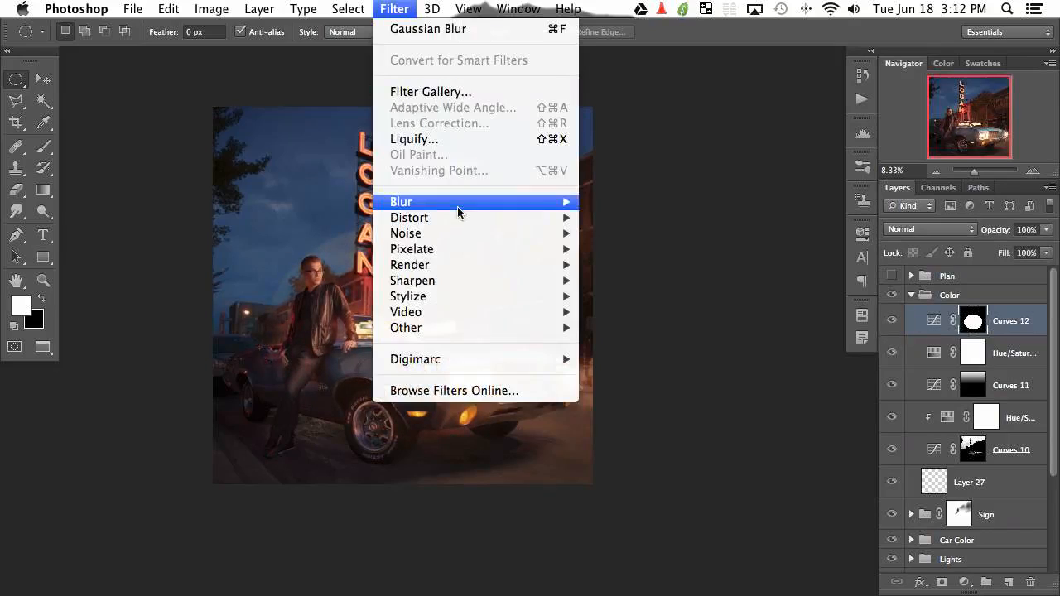
mouse_move(461, 206)
click(638, 327)
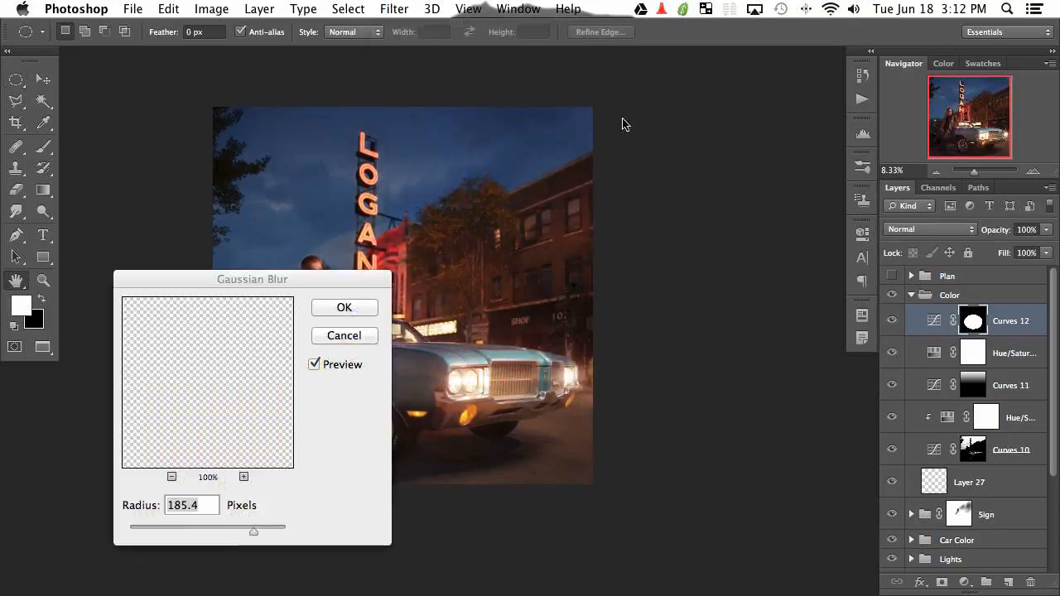
drag(340, 281, 733, 267)
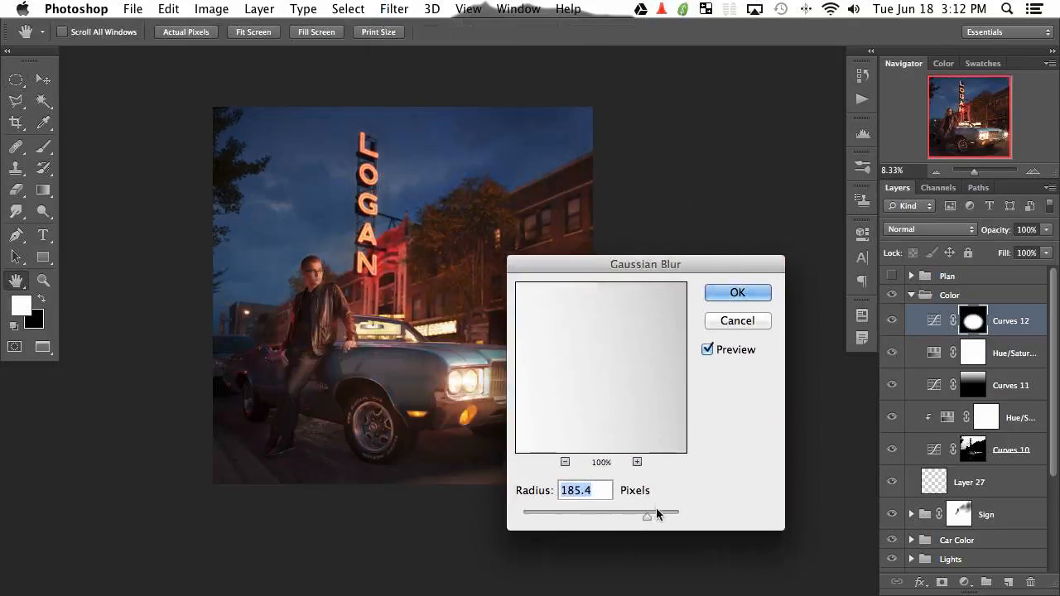
drag(656, 520, 668, 520)
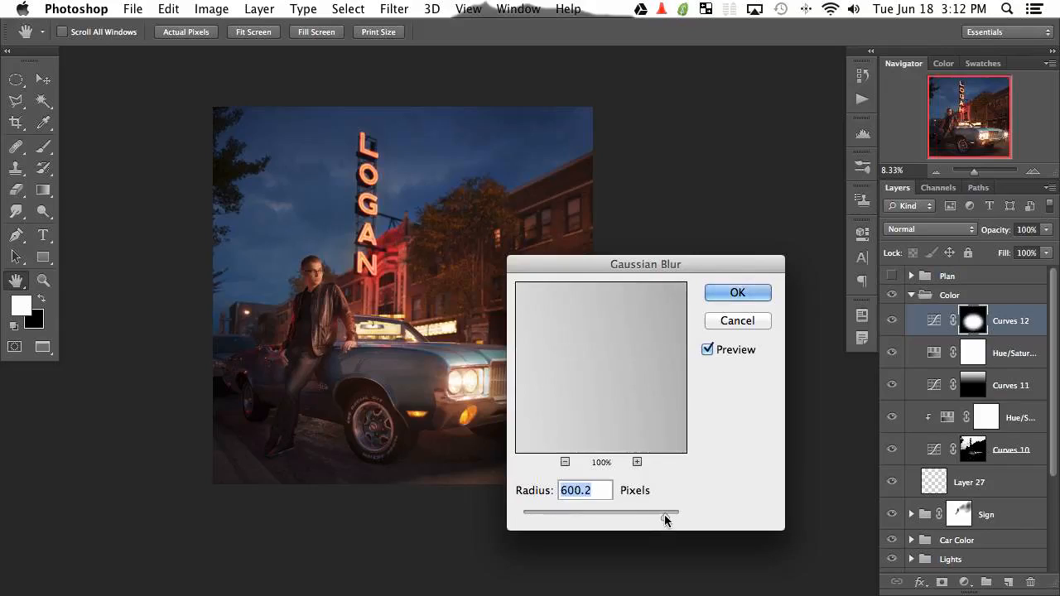
click(737, 293)
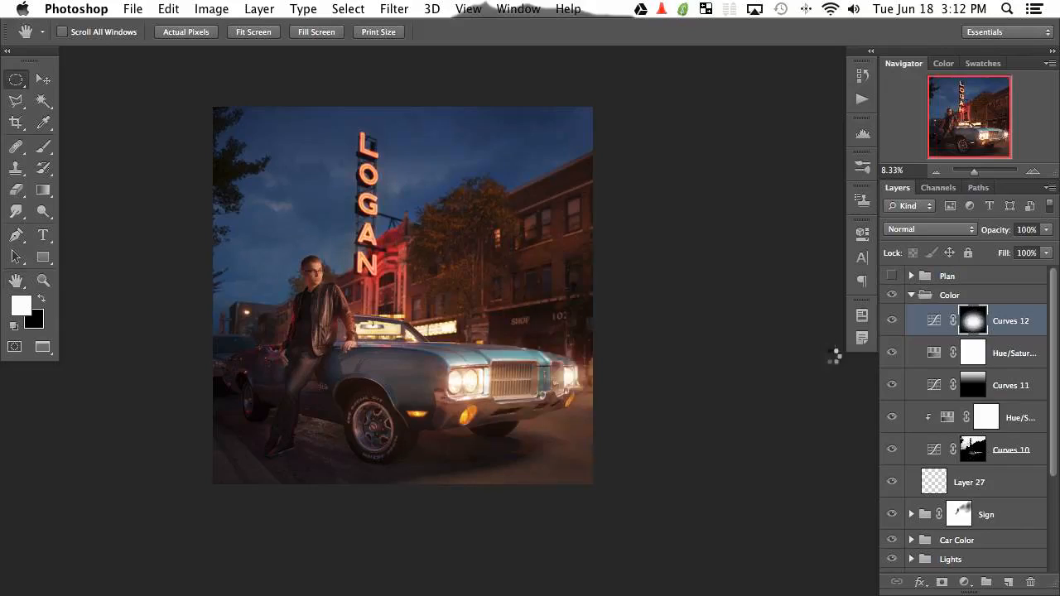
Compare the photo with and without the softly masked Curves 12 adjustment.
click(893, 323)
click(894, 323)
click(893, 323)
click(893, 323)
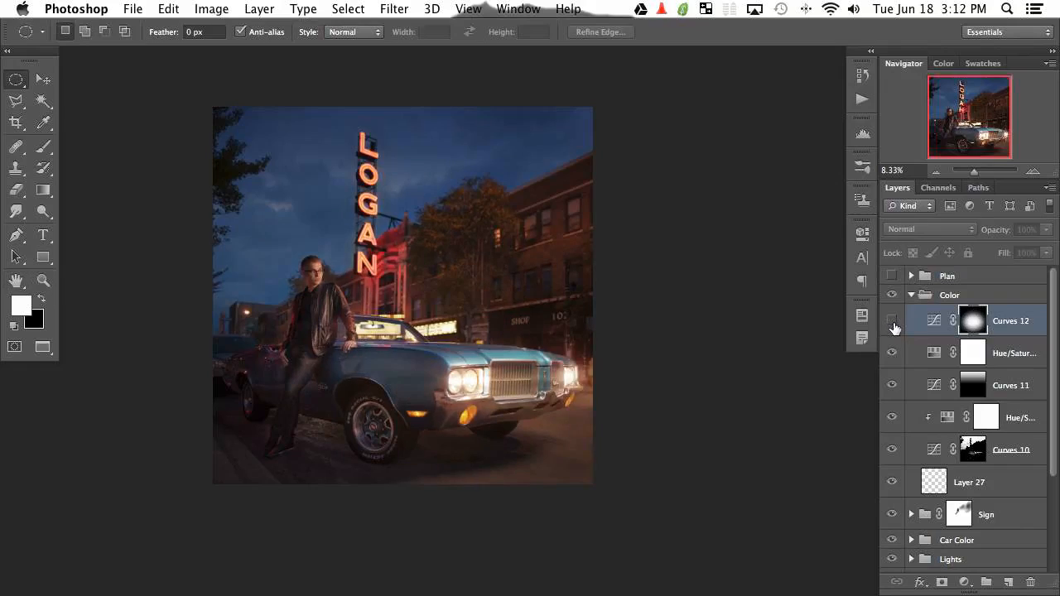
click(893, 323)
click(892, 321)
click(892, 321)
click(892, 321)
click(892, 322)
click(891, 322)
click(892, 321)
click(892, 321)
Refine the Curves 12 mask around the front of the car with a soft 2070 px brush at 10% flow.
key(b)
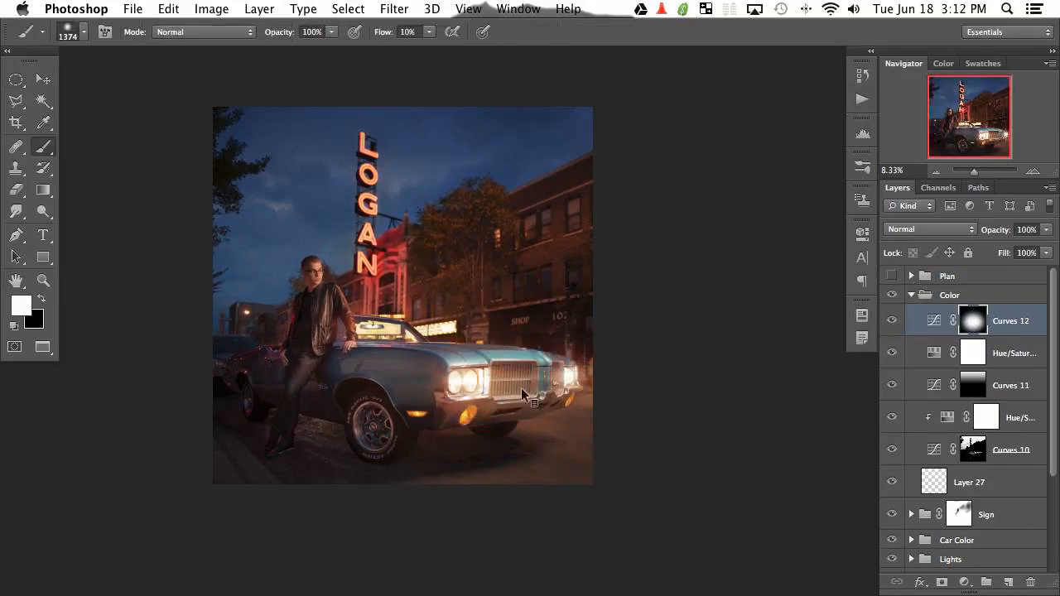
drag(501, 404, 505, 403)
drag(470, 373, 544, 390)
key(x)
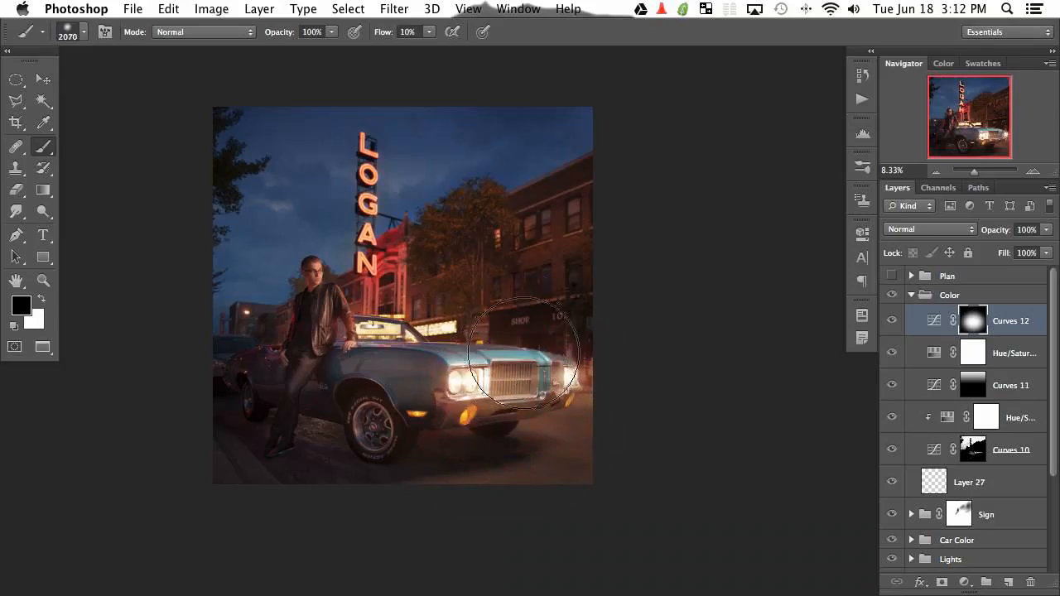
key(x)
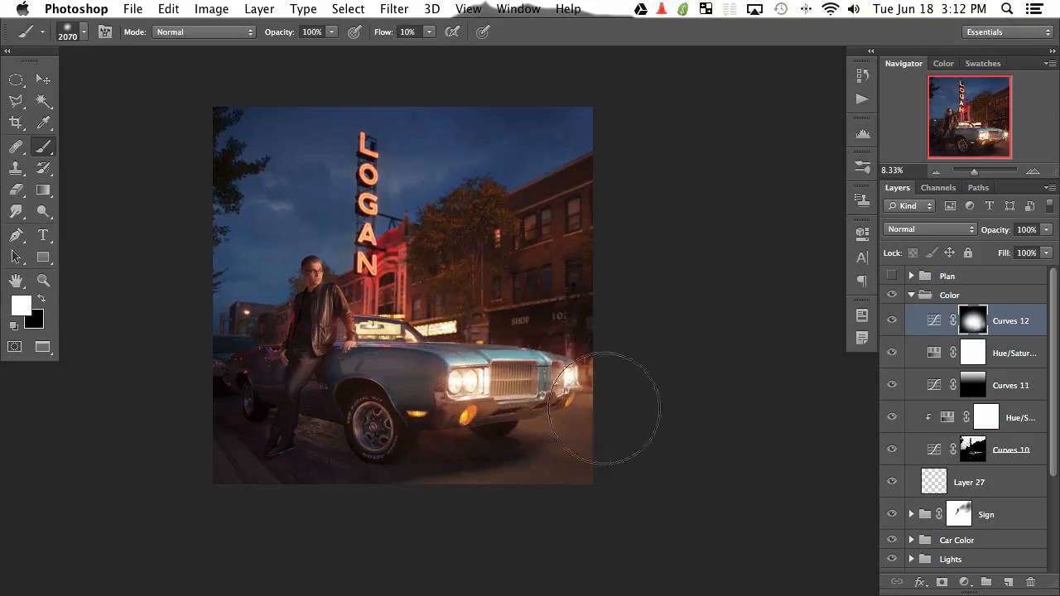
Check the repainted Curves 12 mask by comparing the photo with and without the layer.
alt+click(972, 323)
click(892, 321)
click(896, 322)
click(897, 321)
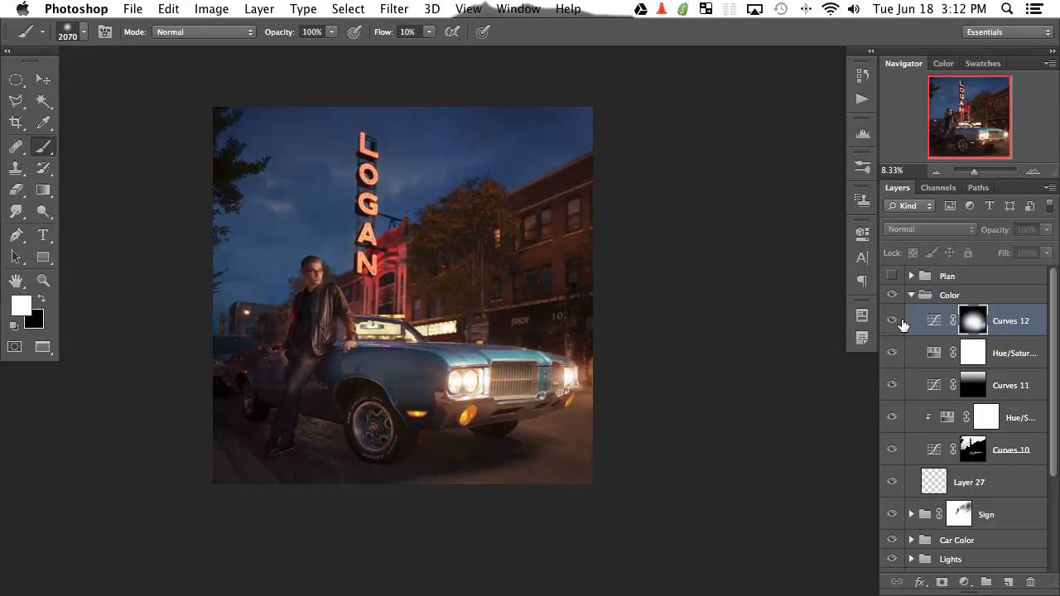
click(898, 321)
click(906, 322)
click(888, 322)
Add a Hue/Saturation adjustment above Curves 12 with its Blues range sampled from the sky and saturation set to -33.
drag(529, 418, 543, 388)
drag(540, 322, 548, 336)
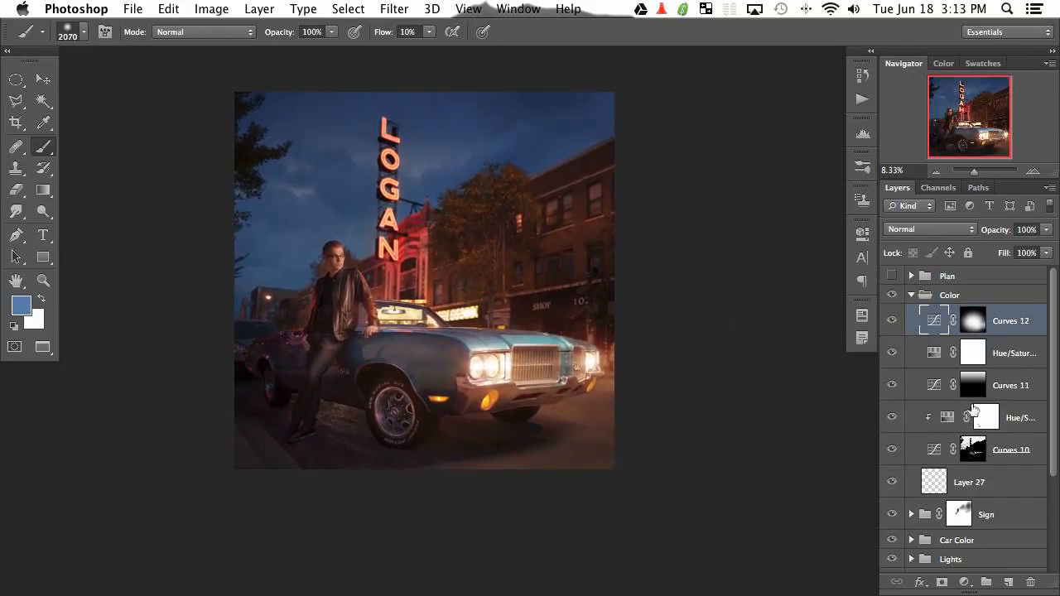
click(964, 582)
click(998, 435)
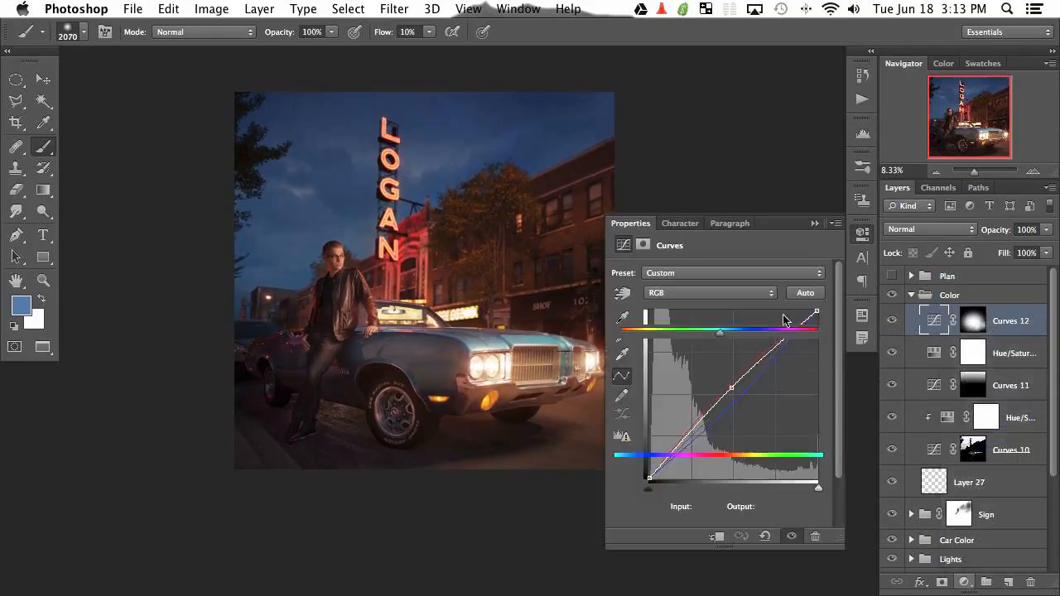
click(747, 292)
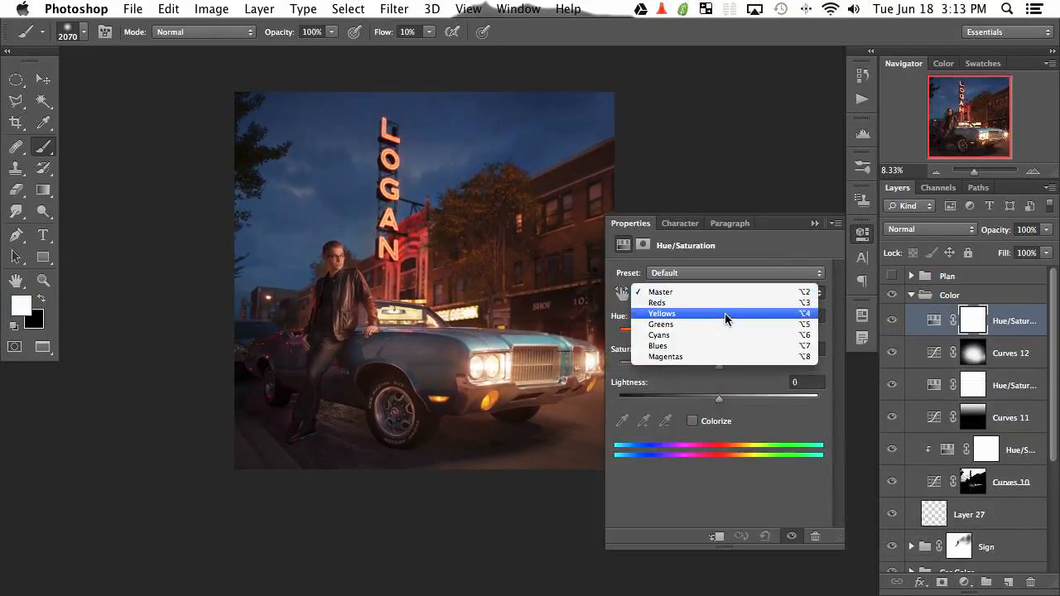
click(700, 352)
click(623, 421)
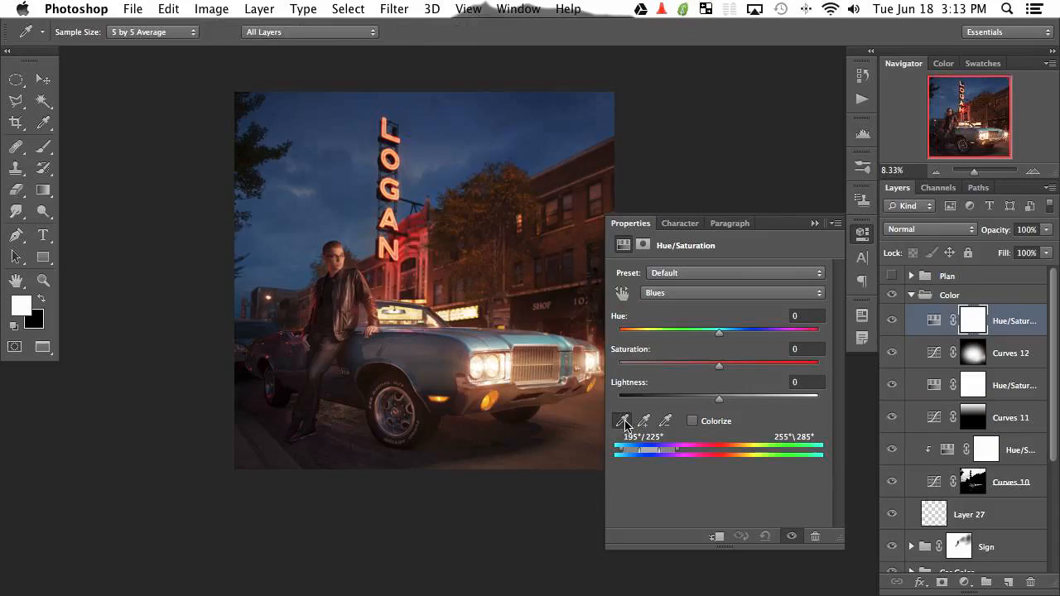
click(333, 202)
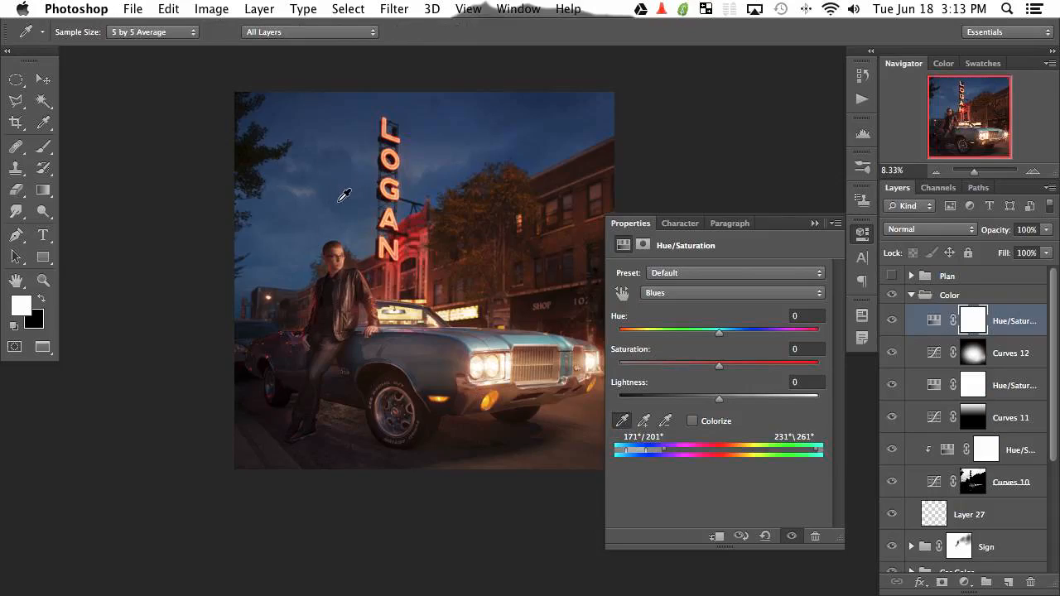
drag(709, 366, 696, 369)
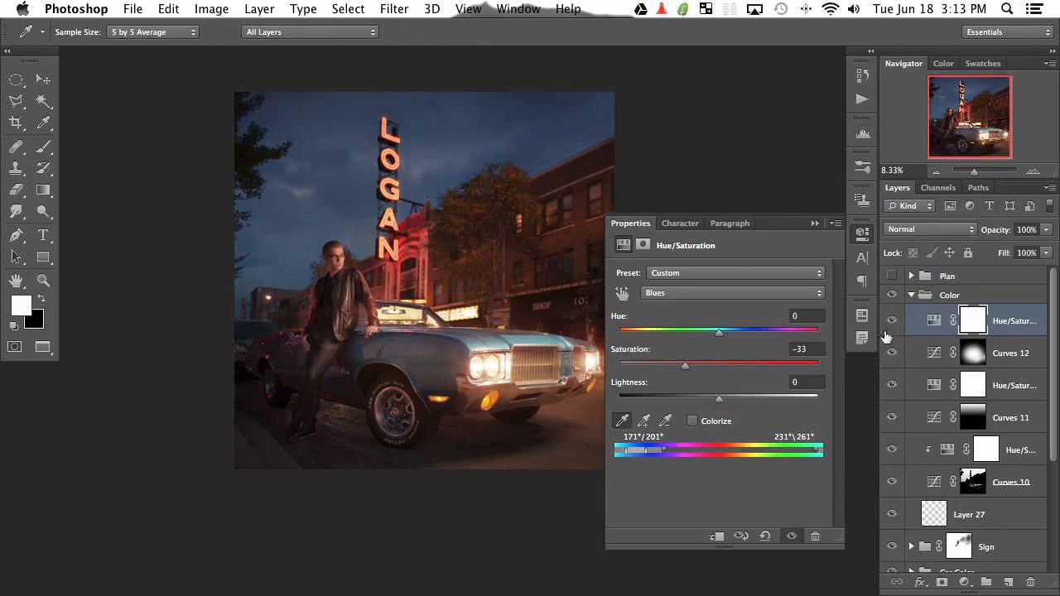
Mask the top Hue/Saturation adjustment off the car body with a soft black 1350 px brush at 40% flow.
key(b)
click(969, 328)
click(862, 234)
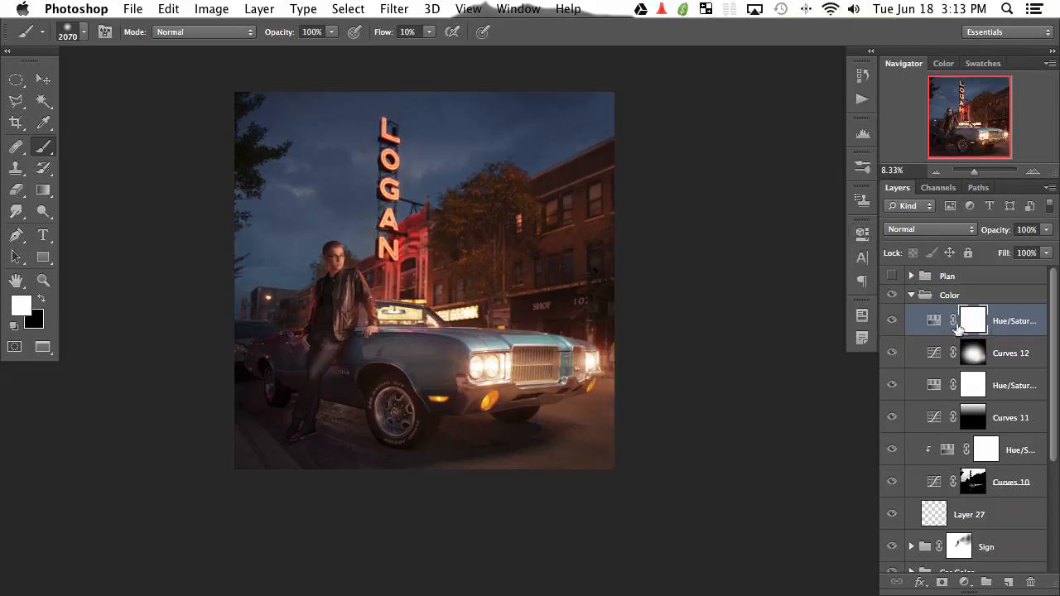
drag(571, 356, 544, 358)
click(890, 322)
click(891, 321)
click(933, 321)
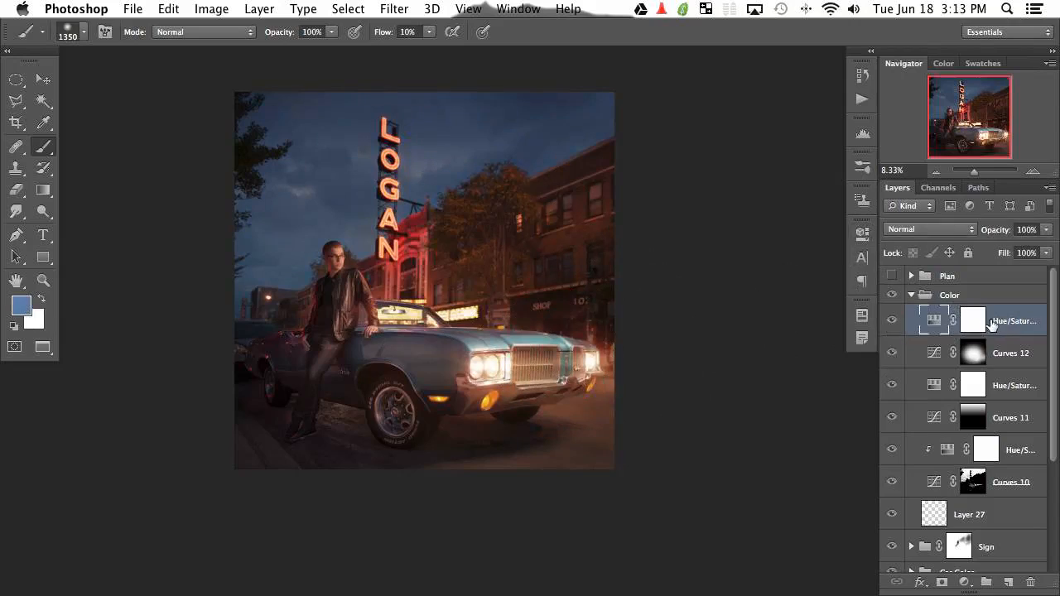
click(975, 322)
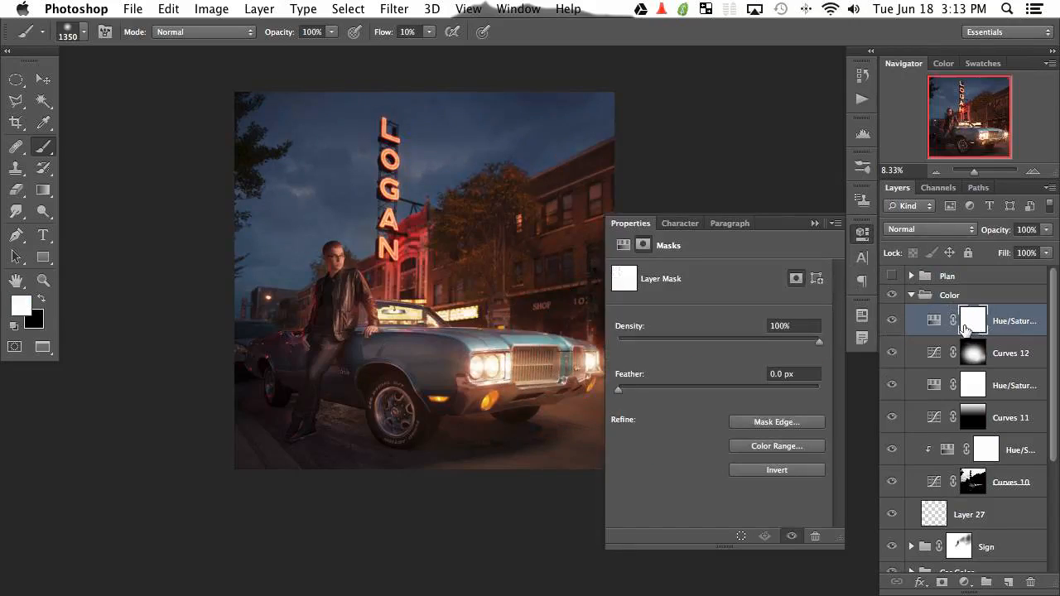
click(863, 234)
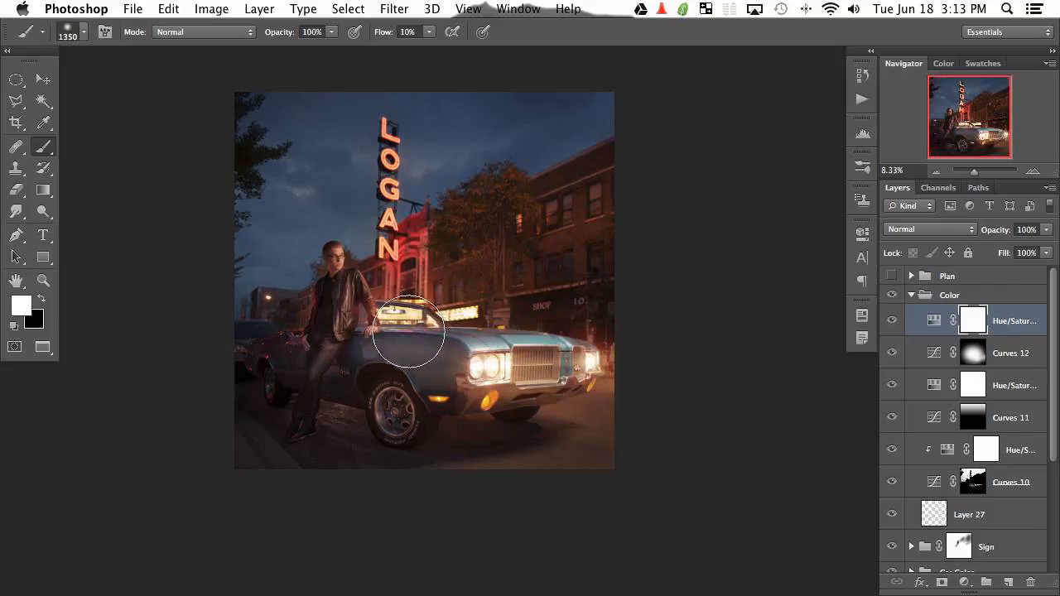
key(c)
key(x)
key(b)
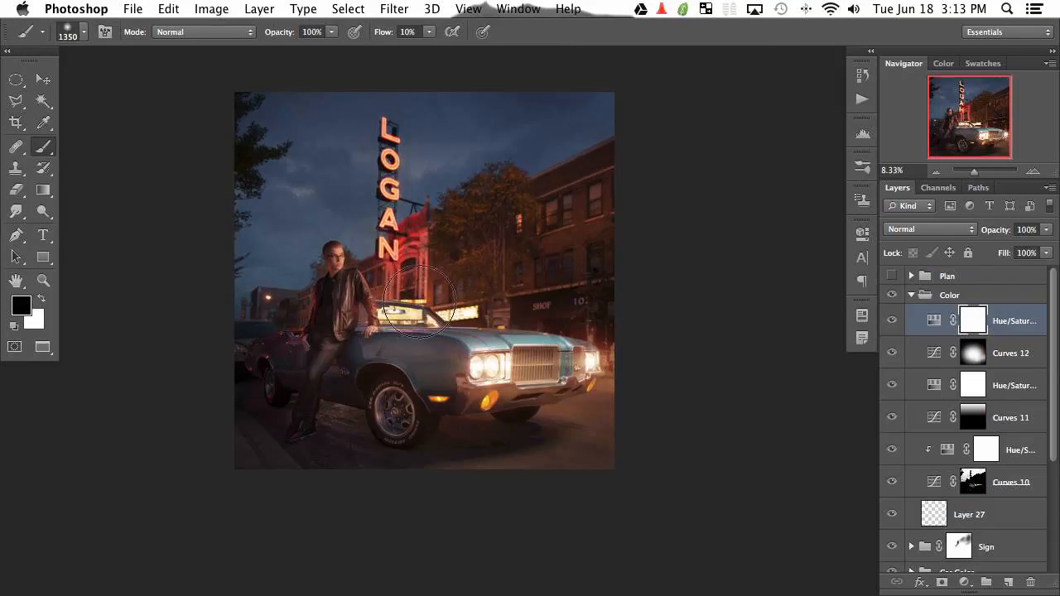
key(v)
key(b)
key(shift+4)
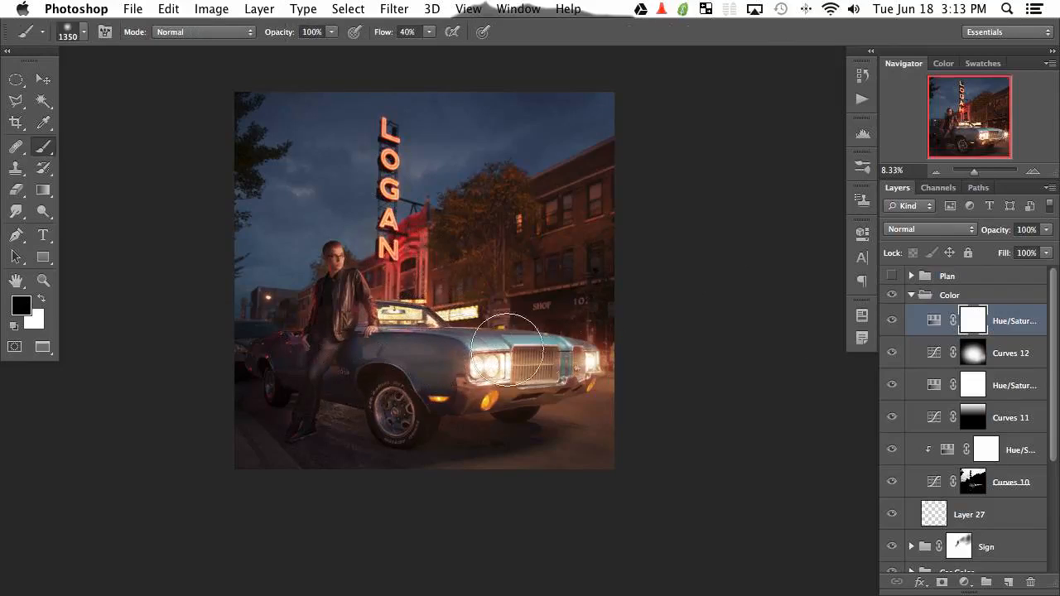
mouse_move(385, 405)
mouse_down()
mouse_move(354, 348)
mouse_move(281, 351)
mouse_up()
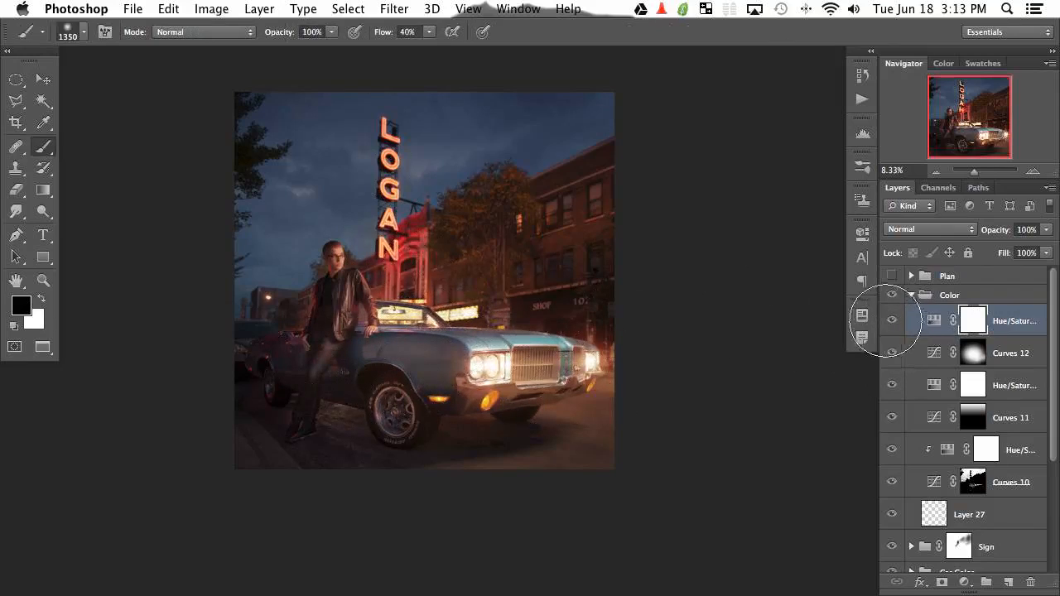
Compare the photo with and without the masked Hue/Saturation layer and examine the car and sign close up and at full view.
click(893, 321)
click(896, 323)
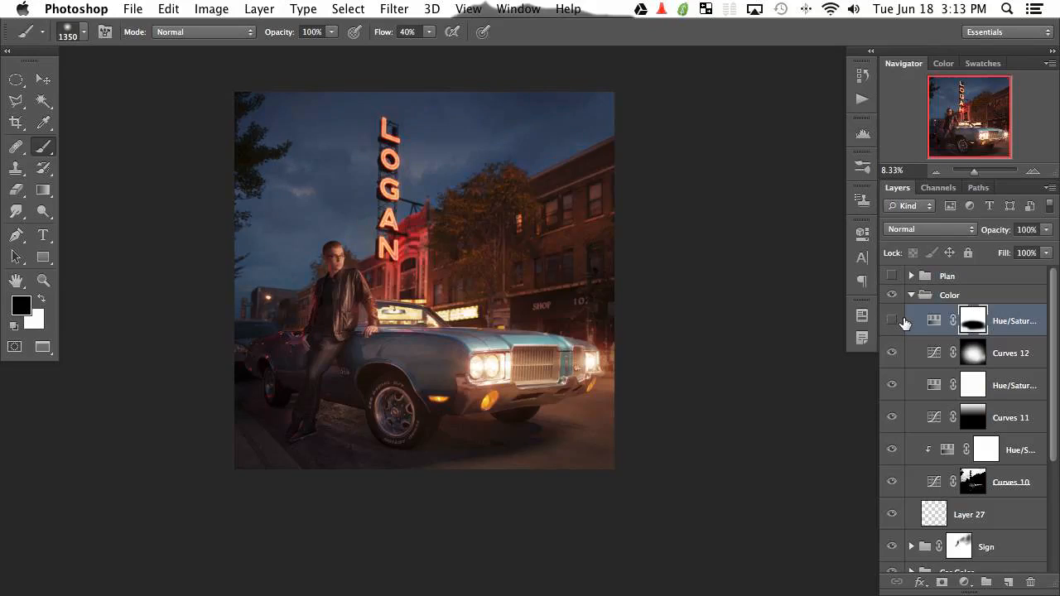
click(895, 324)
click(894, 326)
click(893, 326)
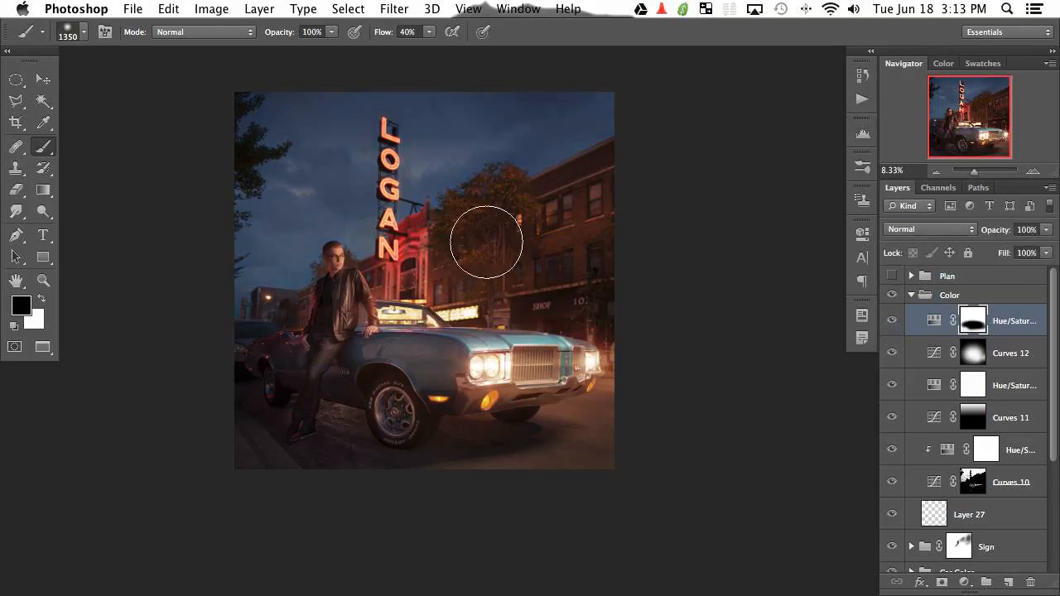
key(super+equal)
key(super+equal)
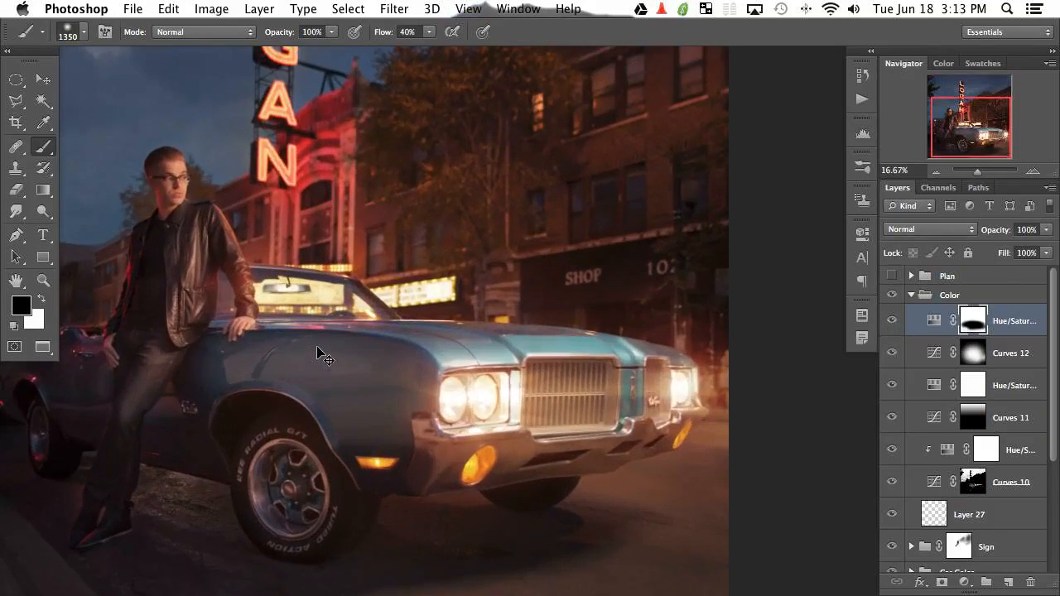
key(super+minus)
key(super+minus)
key(super+equal)
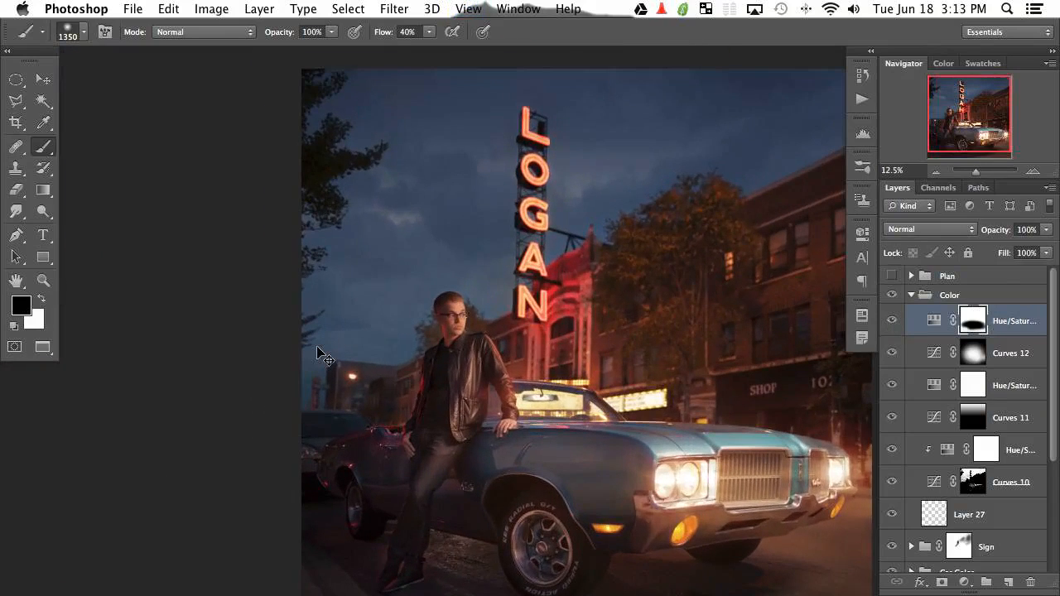
key(super+minus)
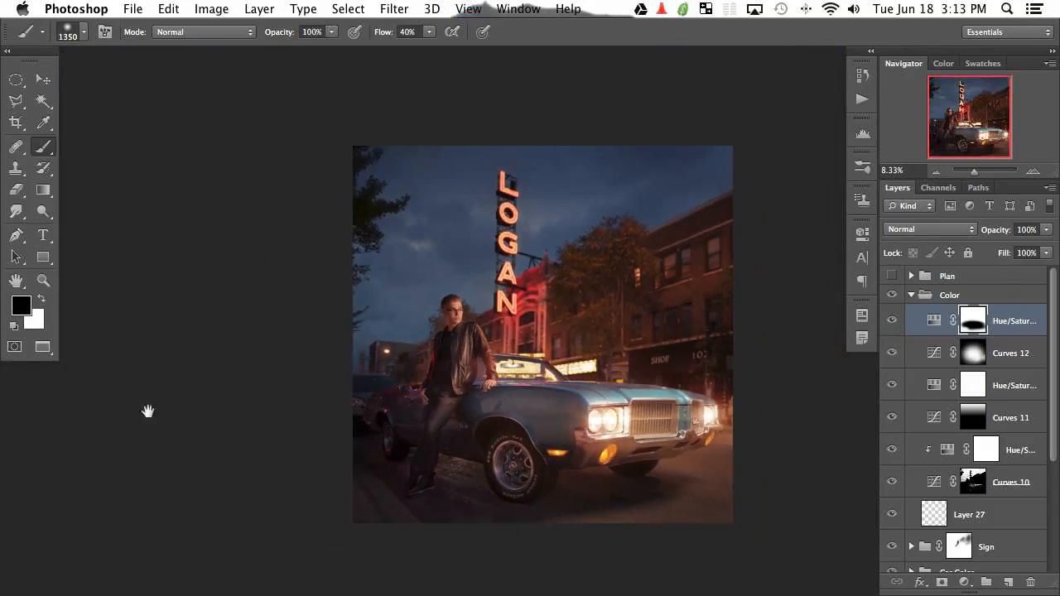
Add a Levels adjustment above the Hue/Saturation layer with the Blue channel's output levels set to 21 and 216.
click(963, 582)
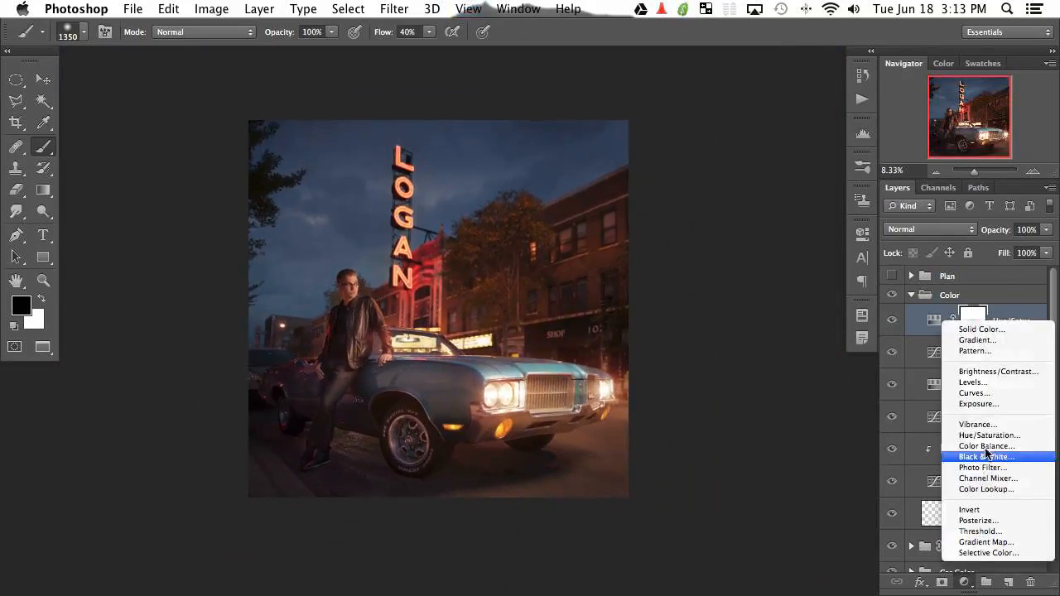
click(969, 383)
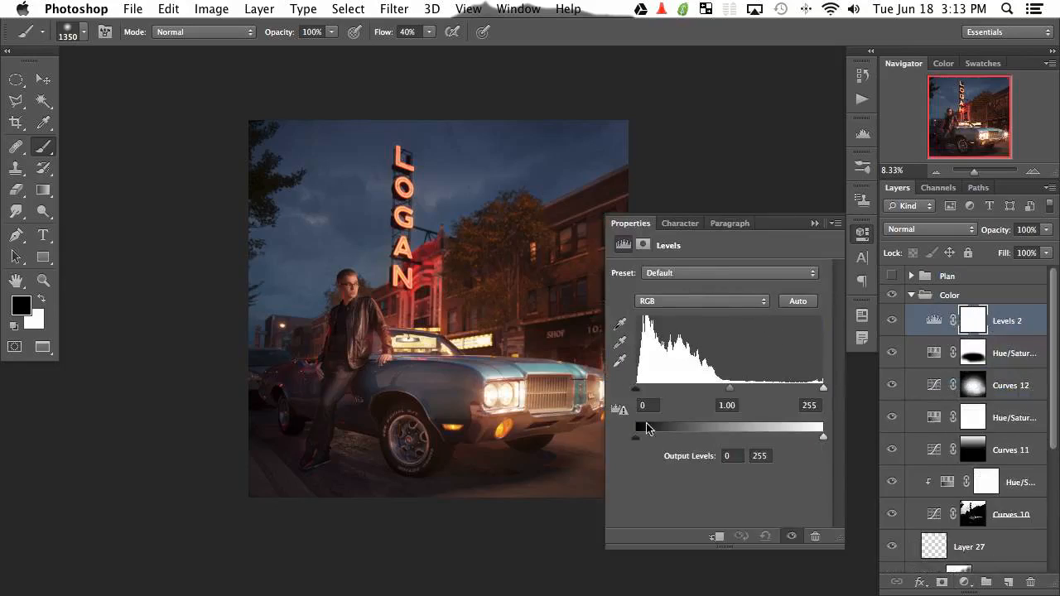
click(654, 308)
click(656, 342)
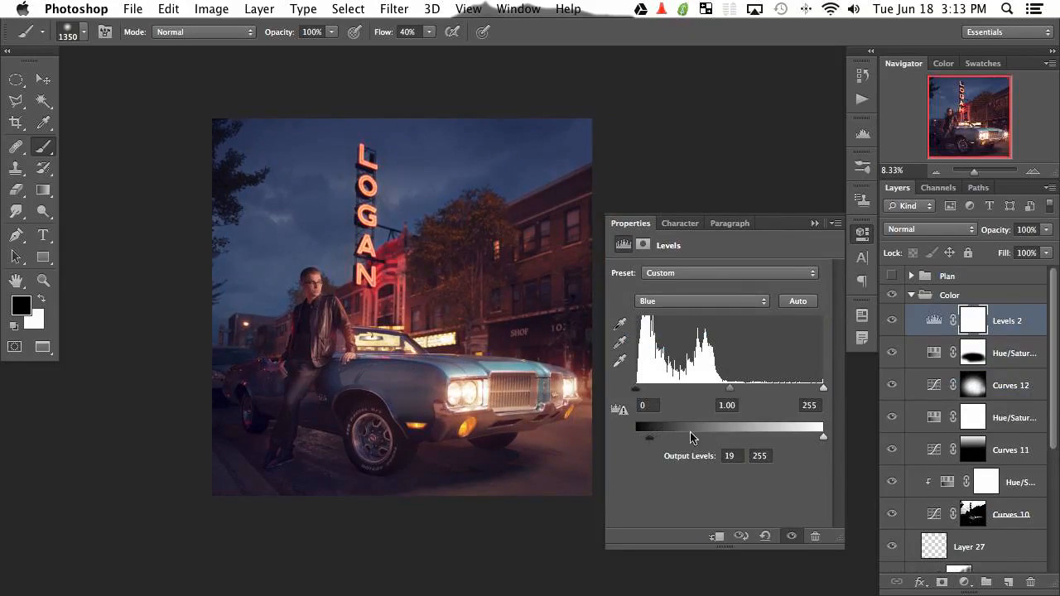
click(893, 322)
click(893, 322)
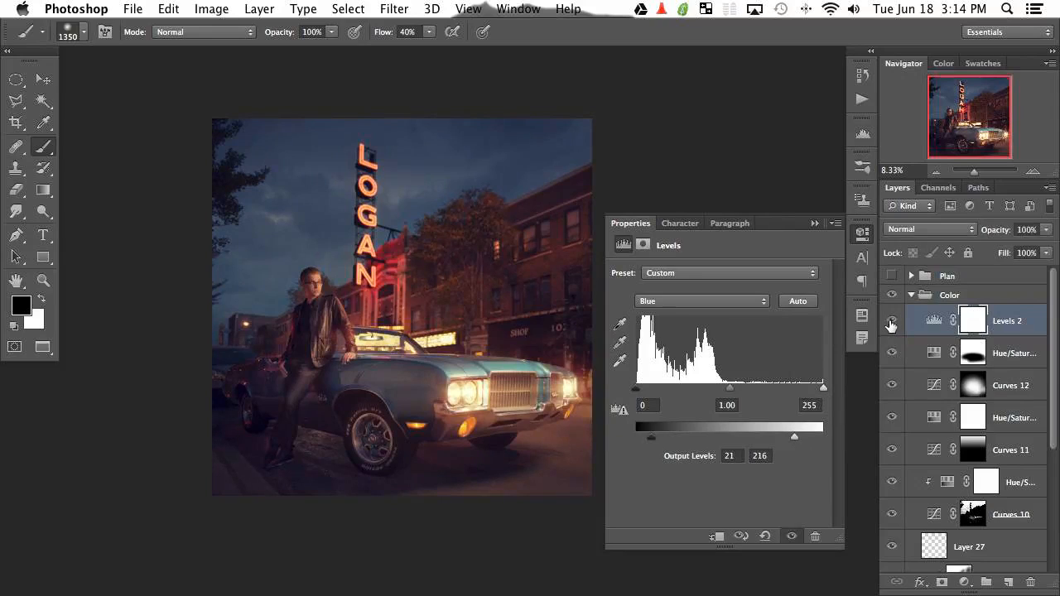
Set the Red channel's midtone to 1.03 in the Levels adjustment and check its effect on the photo.
click(686, 302)
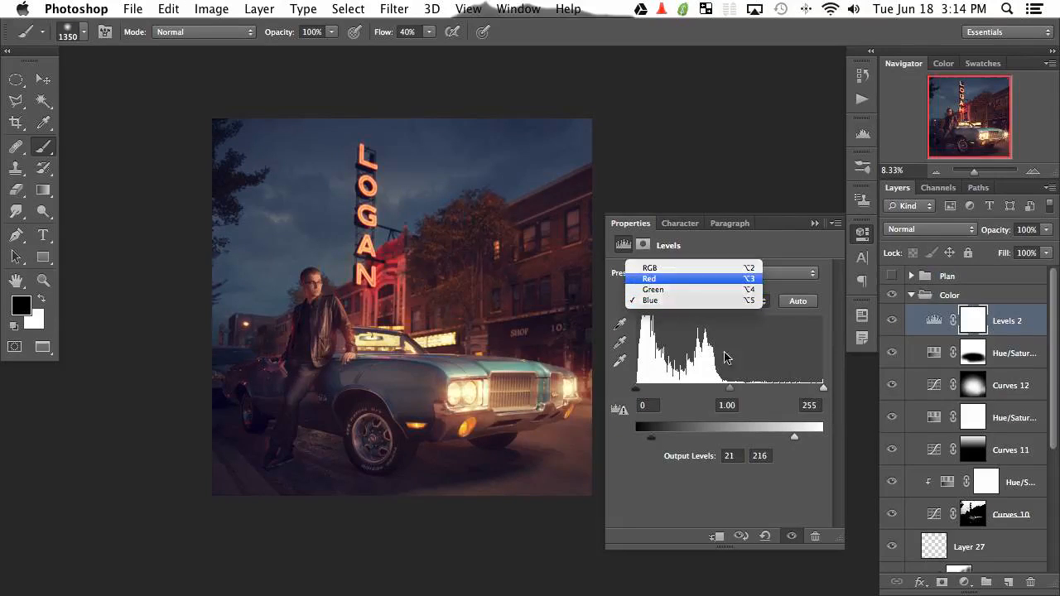
click(712, 282)
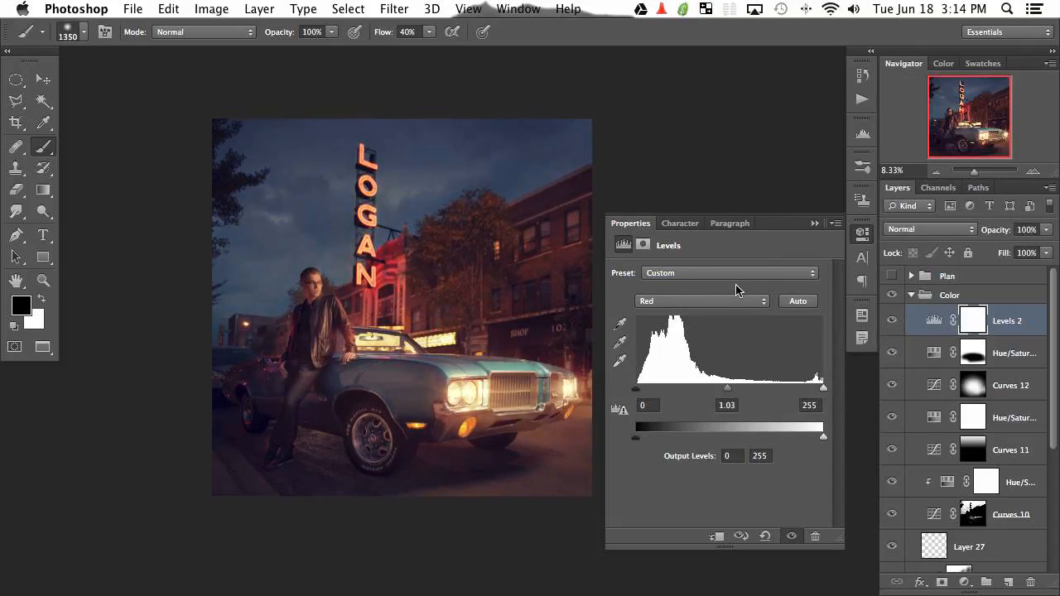
key(super+plus)
key(super+minus)
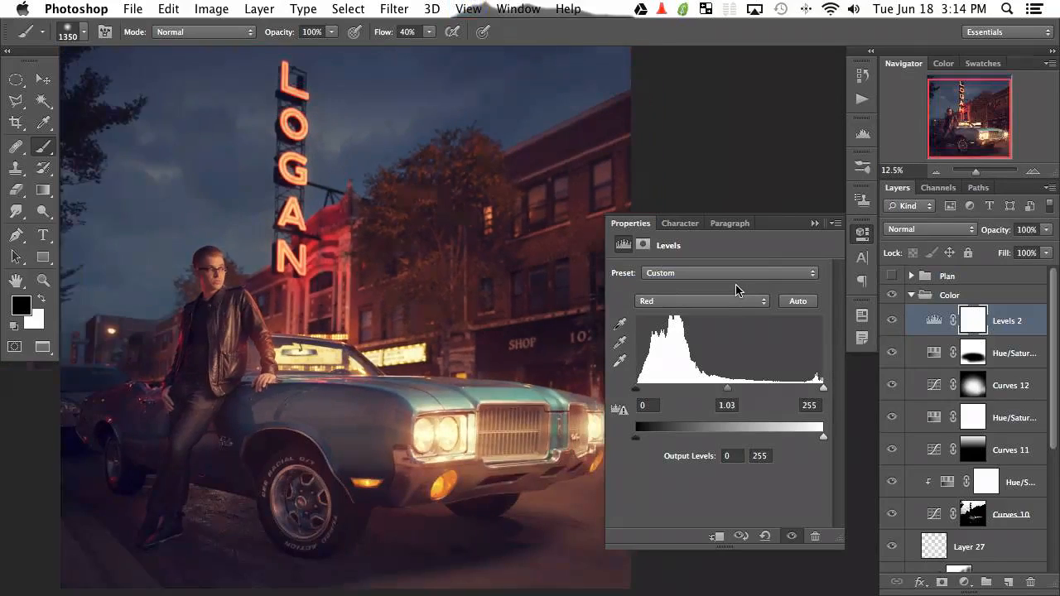
drag(427, 376, 496, 345)
click(860, 232)
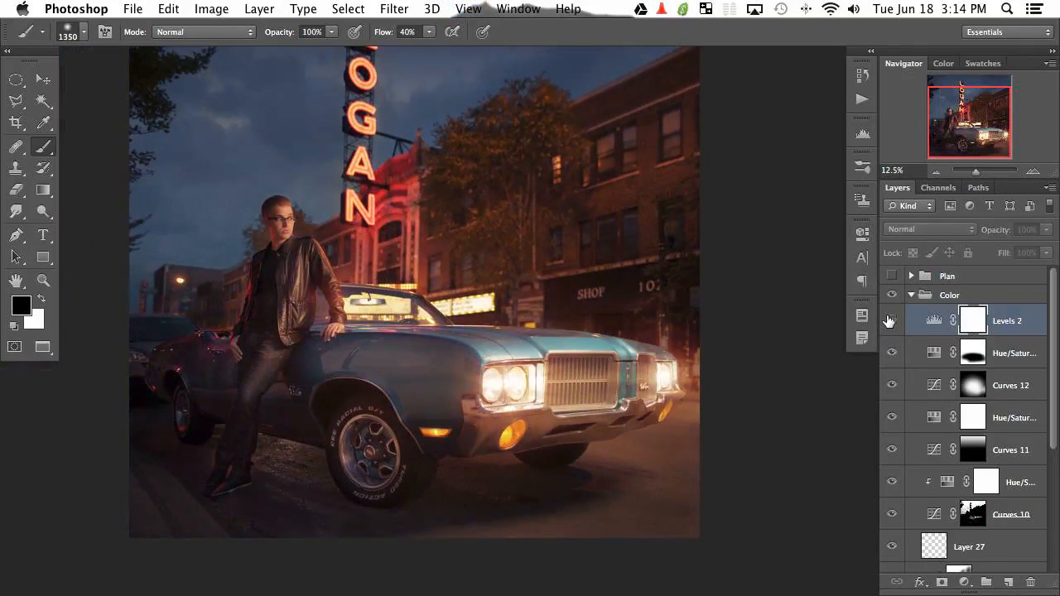
Paint a pale yellow glow sampled from the headlights around the car's front on a new layer, using a soft 5000 px brush at 40% flow.
click(1007, 582)
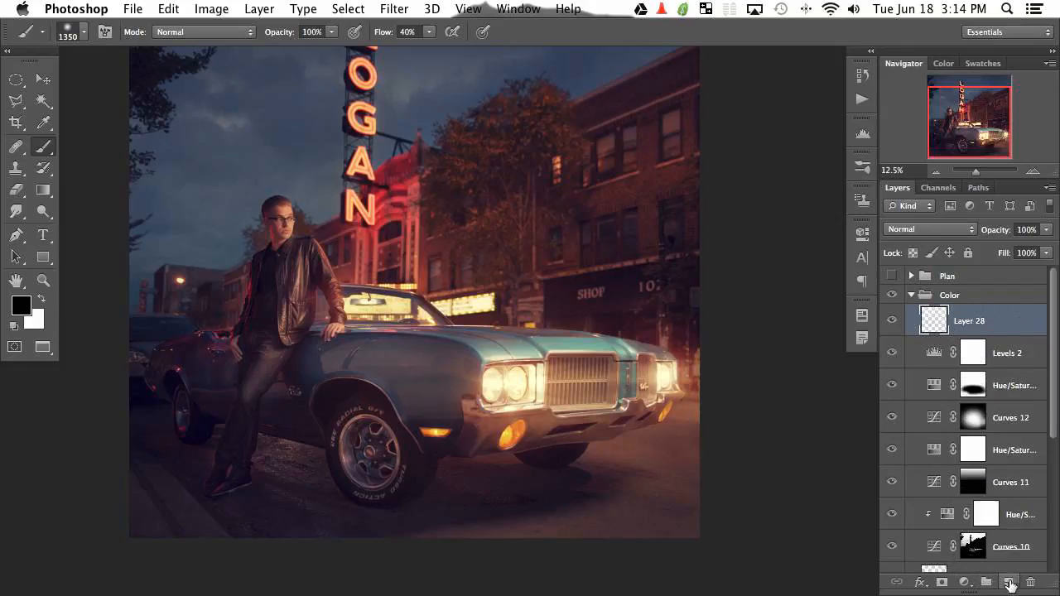
alt+click(539, 381)
alt+click(532, 390)
mouse_move(534, 395)
mouse_down()
mouse_move(694, 415)
mouse_move(663, 415)
mouse_up()
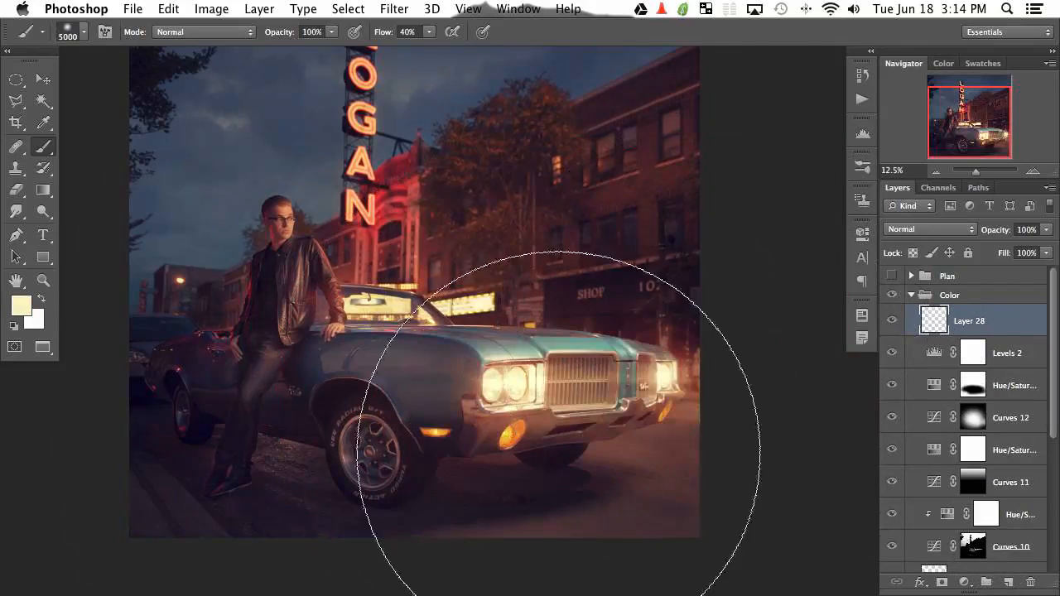
mouse_move(712, 237)
mouse_down()
mouse_move(722, 445)
mouse_move(641, 389)
mouse_move(452, 332)
mouse_move(590, 399)
mouse_move(555, 238)
mouse_move(559, 398)
mouse_move(583, 367)
mouse_move(508, 287)
mouse_move(785, 293)
mouse_move(693, 318)
mouse_move(586, 314)
mouse_move(667, 313)
mouse_move(550, 358)
mouse_move(570, 359)
mouse_move(591, 334)
mouse_move(628, 337)
mouse_move(679, 364)
mouse_move(587, 317)
mouse_move(431, 356)
mouse_up()
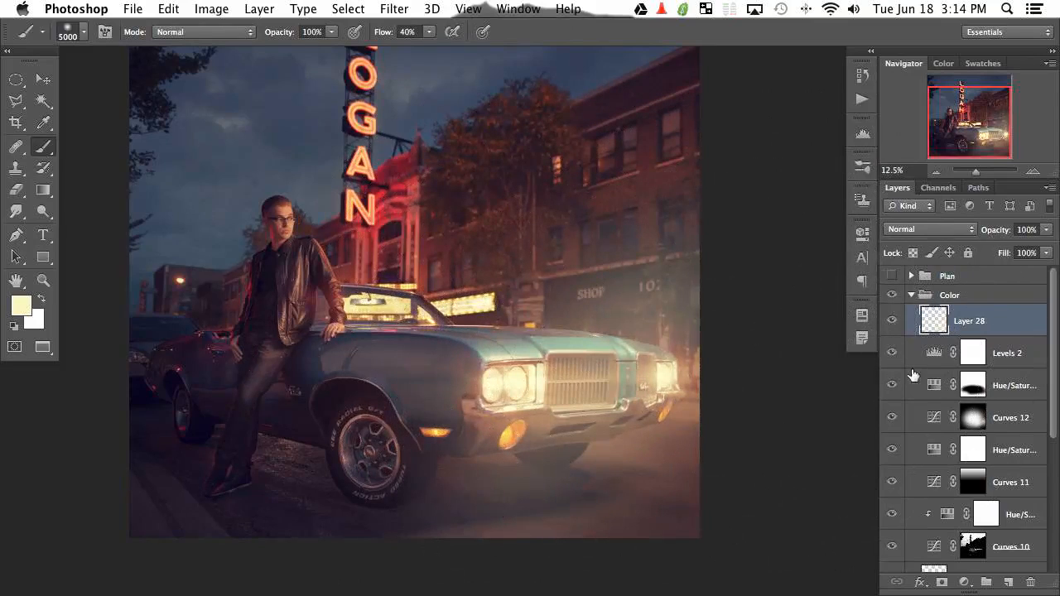
Compare the photo with and without the painted headlight glow and view the whole image.
click(892, 321)
click(892, 321)
click(892, 321)
click(891, 321)
key(super+minus)
key(super+minus)
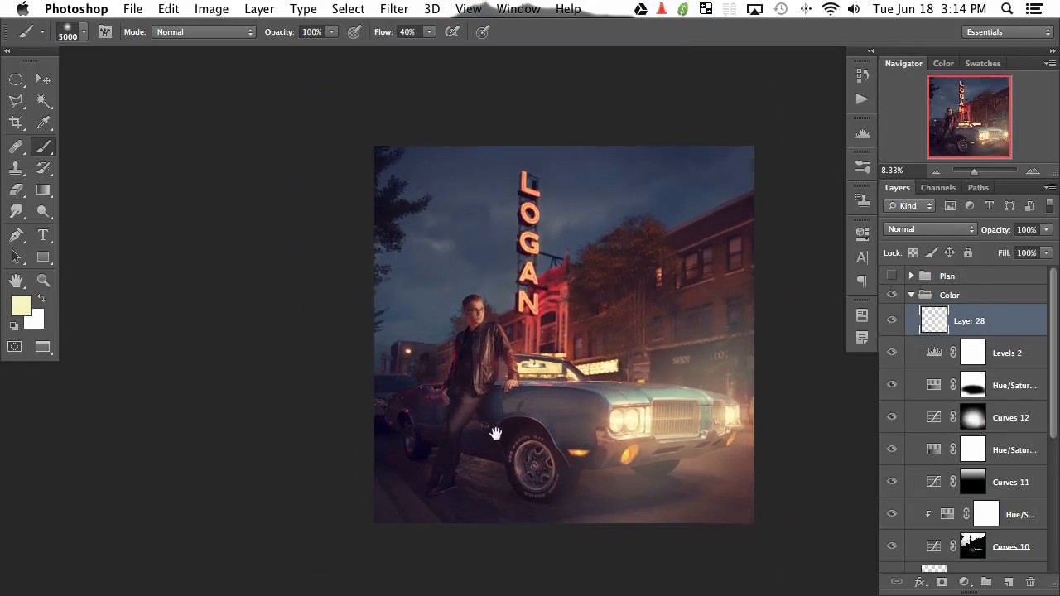
Lower the headlight glow layer's opacity to 20%.
key(super+equal)
key(v)
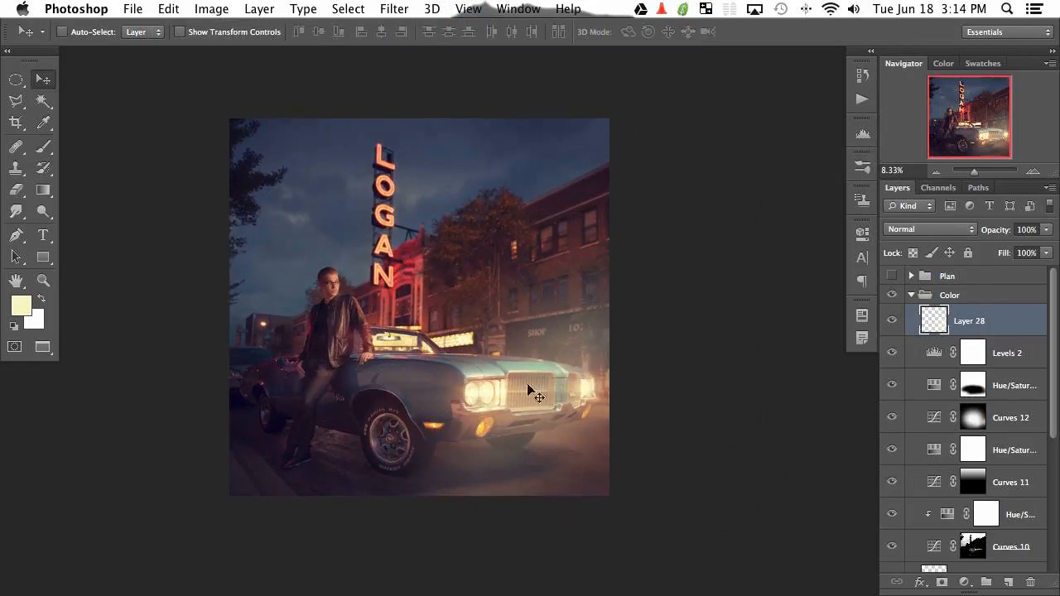
key(4)
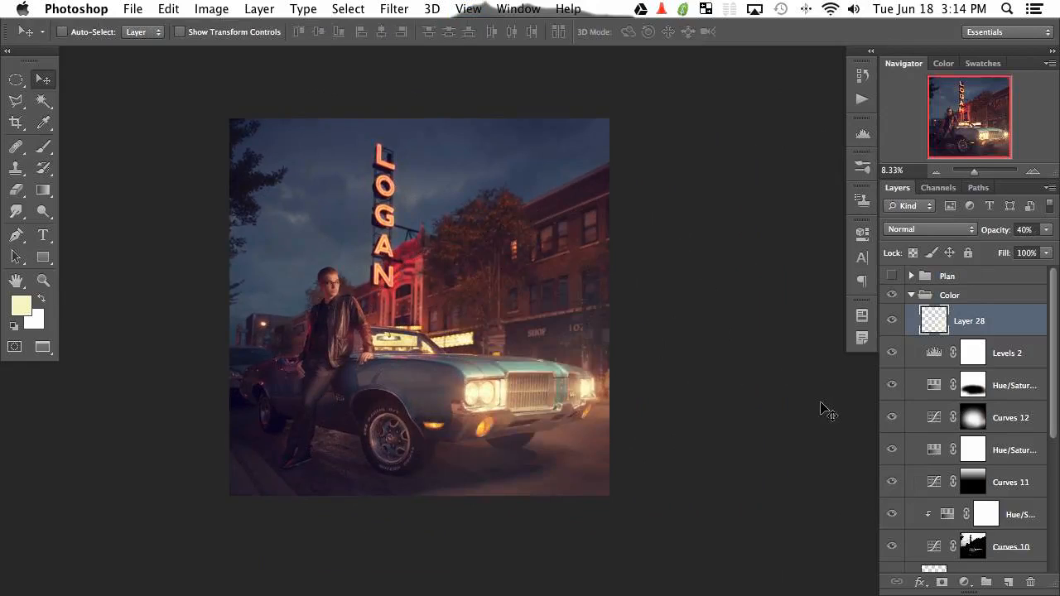
key(2)
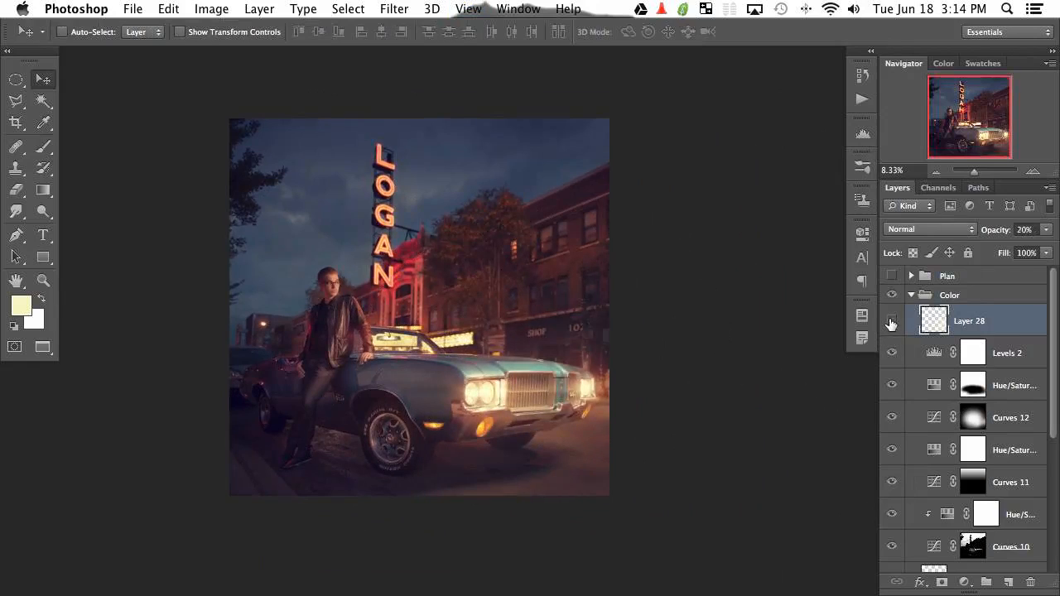
Check the subtle headlight glow at its reduced opacity by repeatedly hiding and showing its layer.
click(891, 321)
click(892, 321)
click(892, 321)
click(892, 321)
click(892, 321)
click(892, 322)
click(892, 321)
click(892, 321)
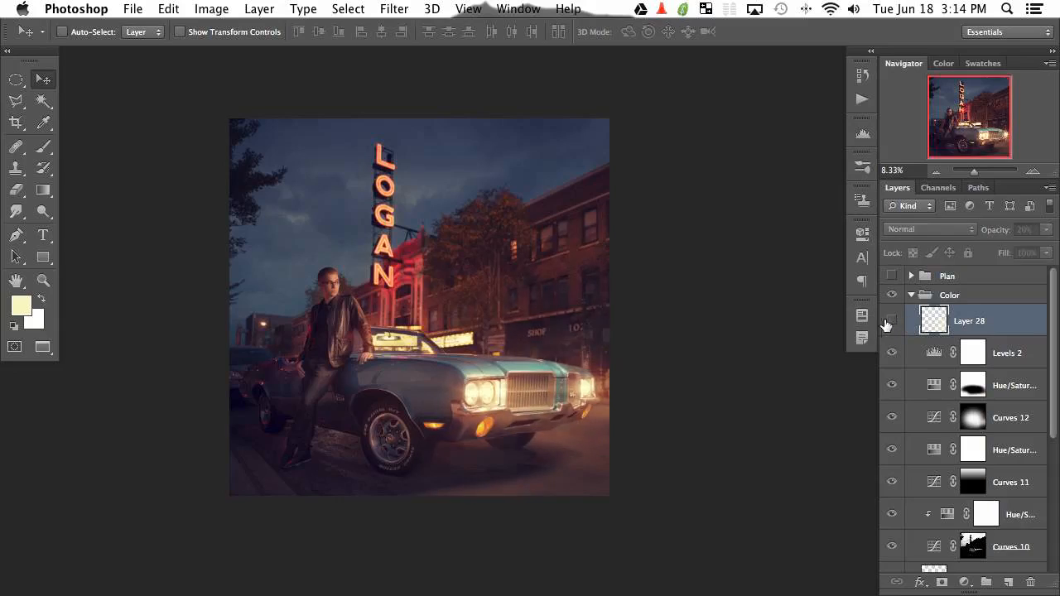
click(892, 322)
click(892, 321)
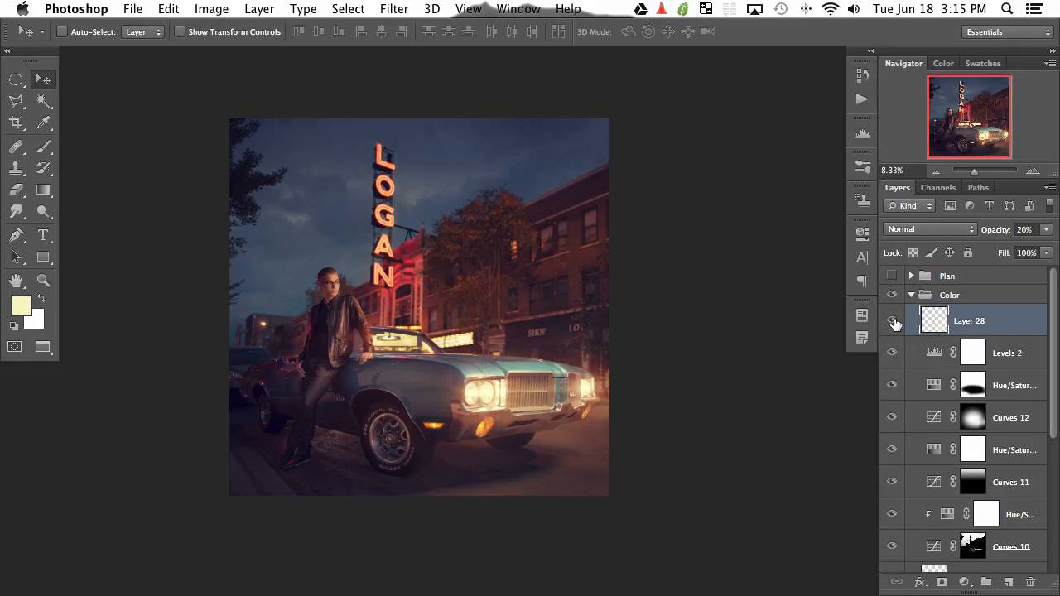
Add a Curves adjustment above the glow layer and raise the Red curve's midpoint from input 120 to output 154.
drag(470, 412, 491, 399)
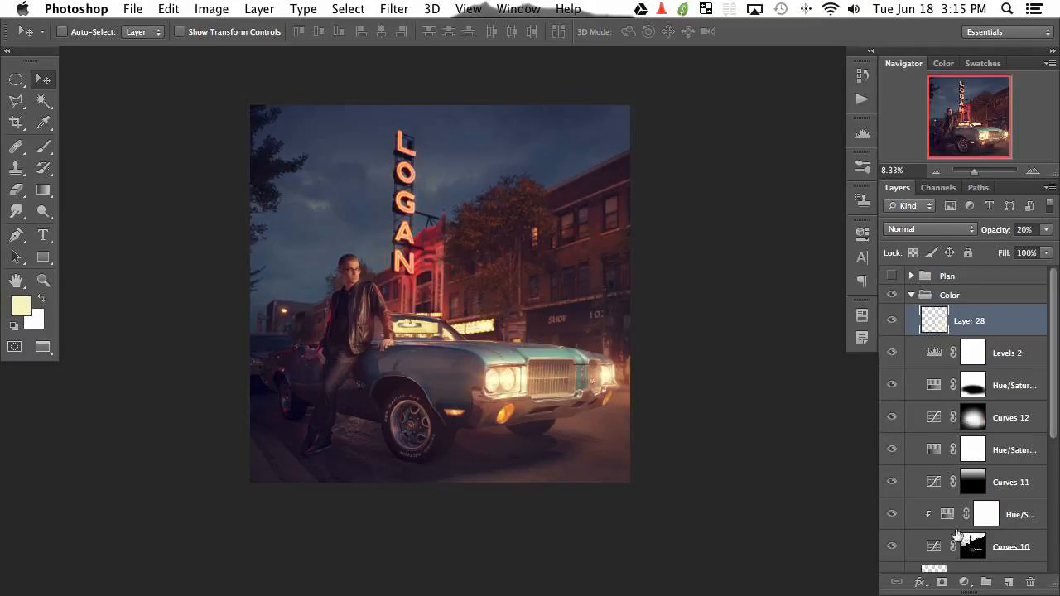
click(963, 583)
click(977, 402)
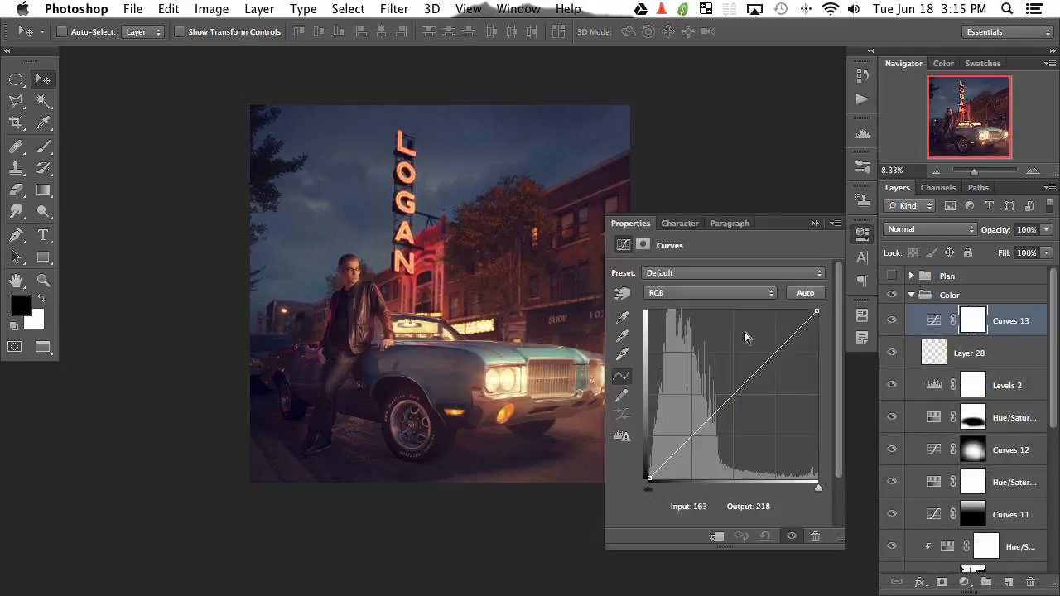
click(704, 293)
click(704, 302)
drag(732, 384, 729, 376)
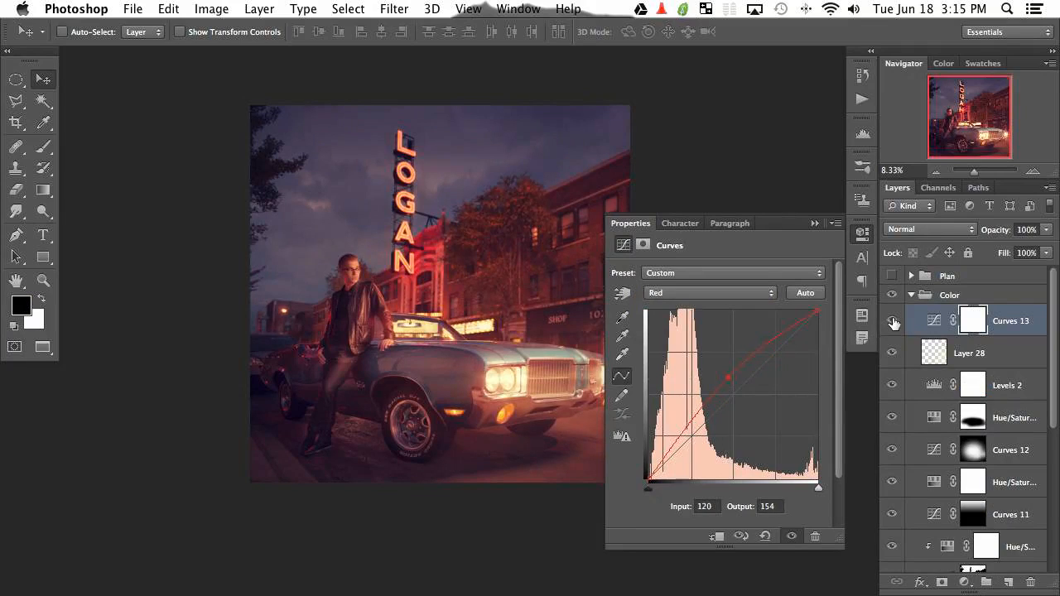
Invert the Curves mask to black and paint the LOGAN sign area back in with a soft white 632 px brush at 40% flow.
click(861, 238)
key(super+i)
key(b)
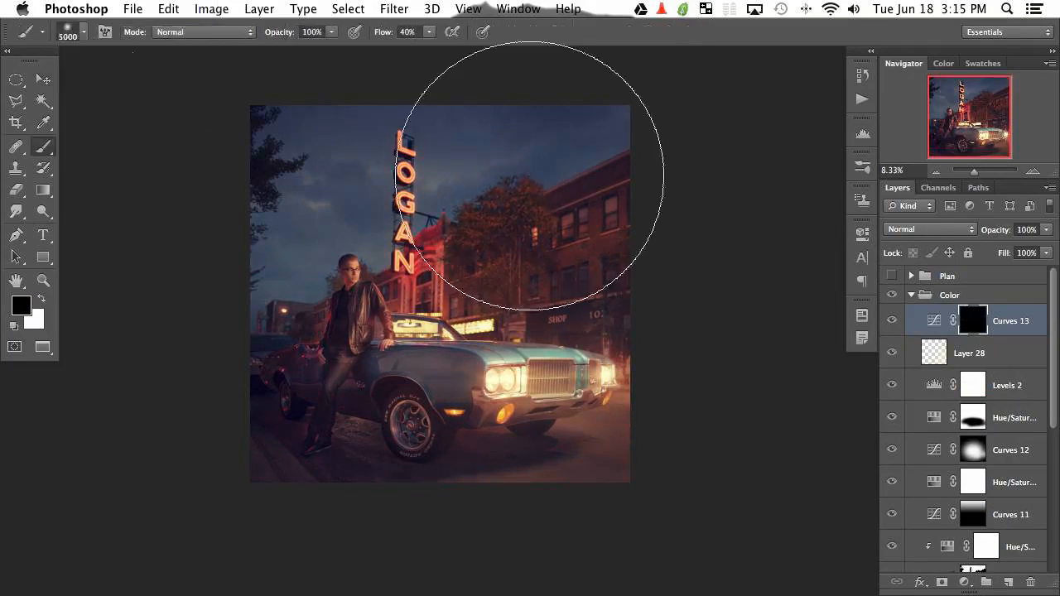
drag(499, 269, 365, 231)
key(x)
mouse_move(397, 277)
mouse_down()
mouse_move(407, 168)
mouse_move(394, 138)
mouse_up()
Soften the mask of the sign's Curves adjustment with a large-radius Gaussian Blur.
key(super+alt+f)
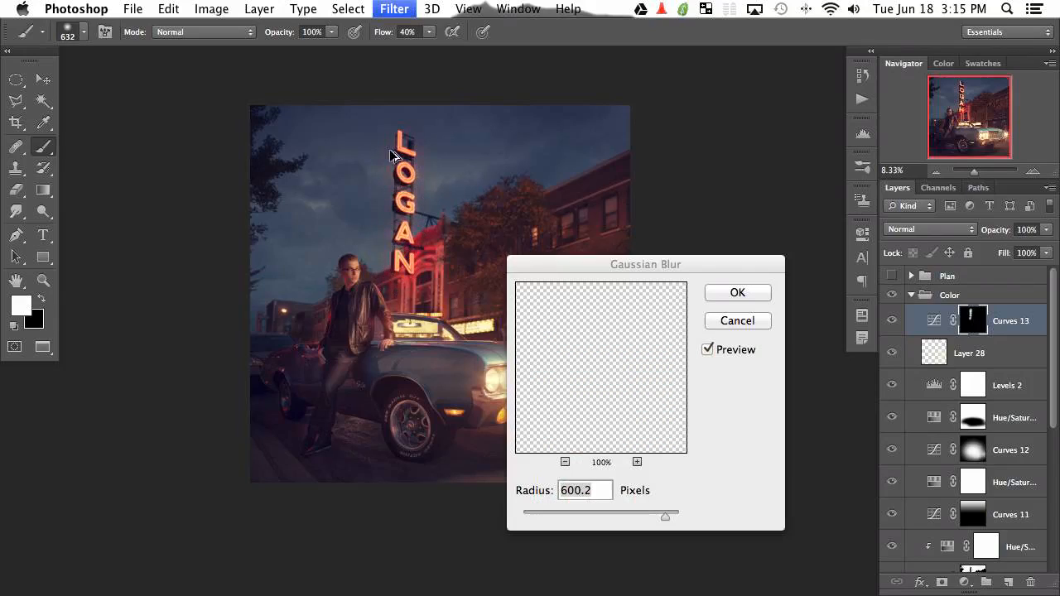
click(613, 513)
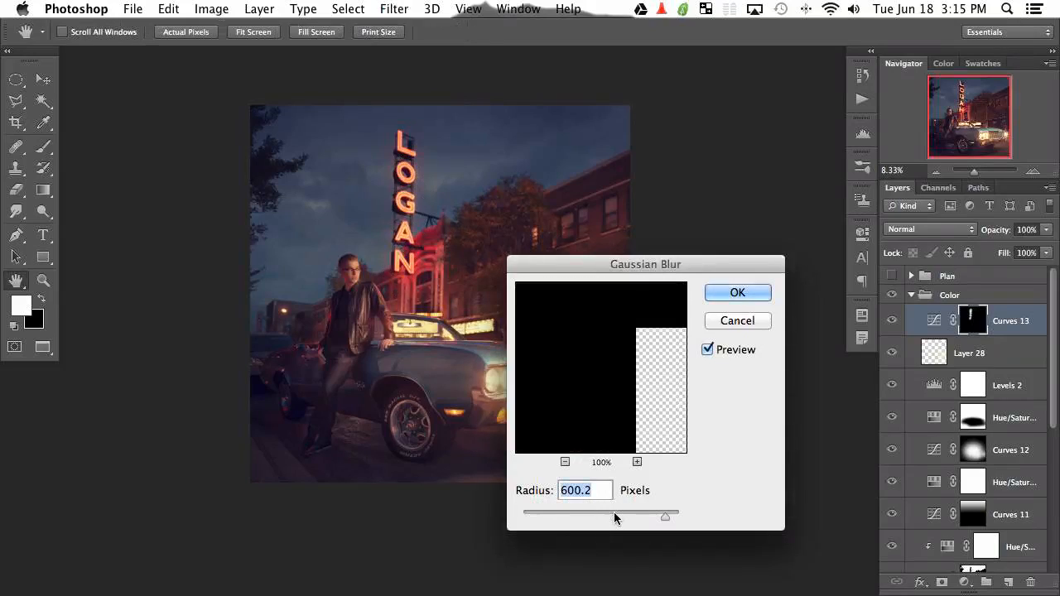
drag(615, 514, 650, 511)
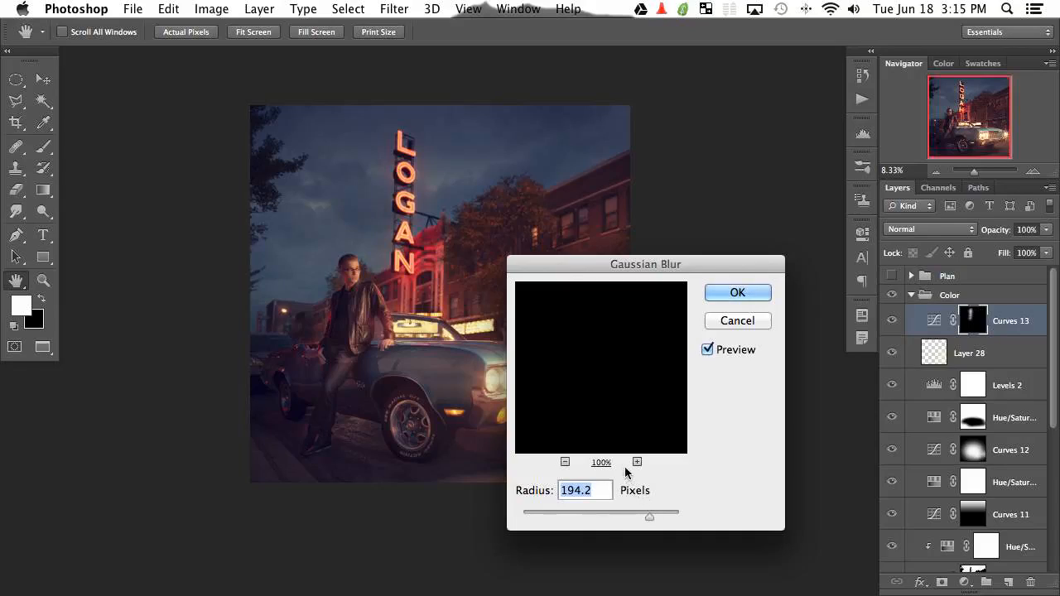
click(653, 512)
click(735, 294)
key(b)
Compare the red sign glow before and after by repeatedly hiding and showing the Curves 13 layer.
click(892, 320)
click(892, 321)
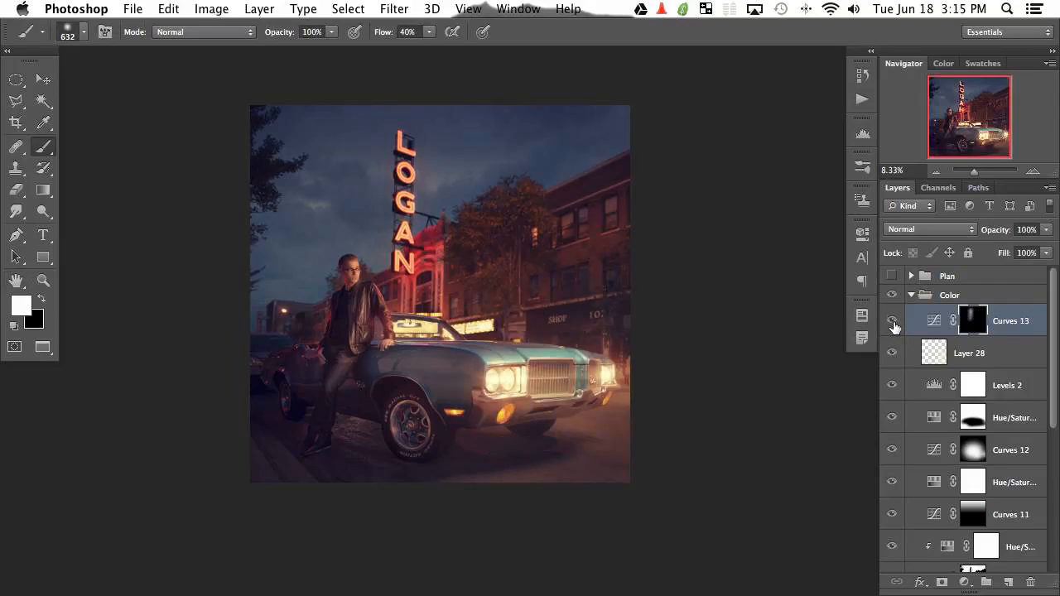
click(892, 320)
click(893, 325)
click(892, 325)
click(892, 326)
drag(552, 477, 570, 466)
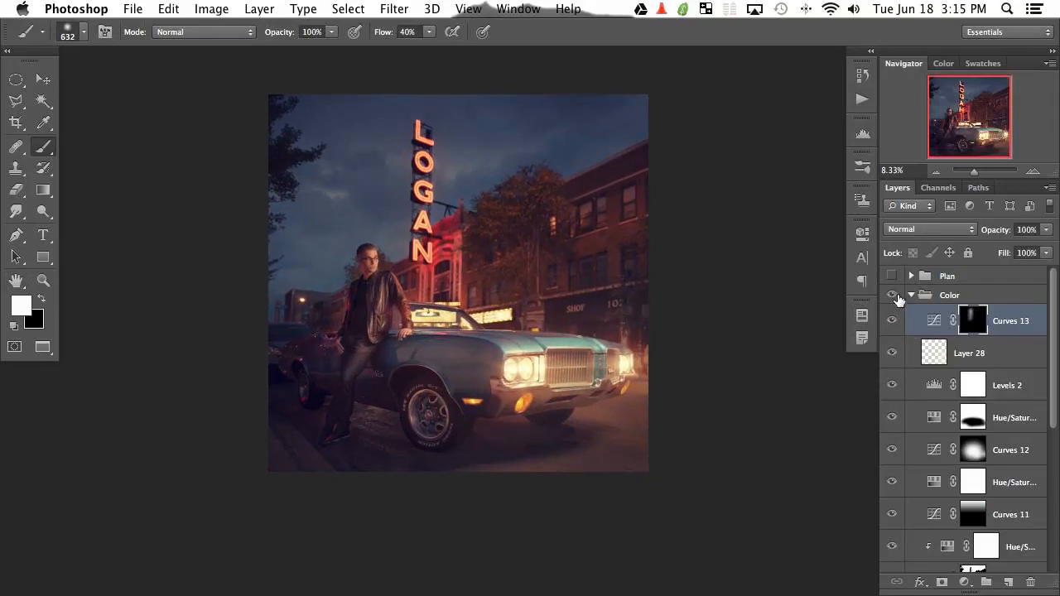
Collapse the Color group and compare the image with and without its grading by repeatedly switching the group's visibility.
click(910, 296)
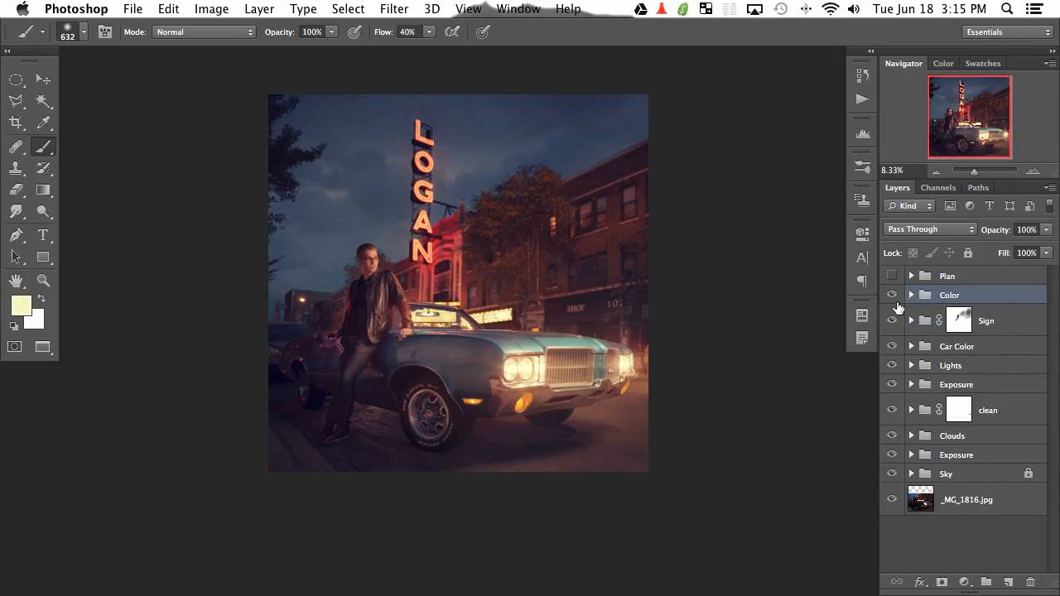
click(897, 302)
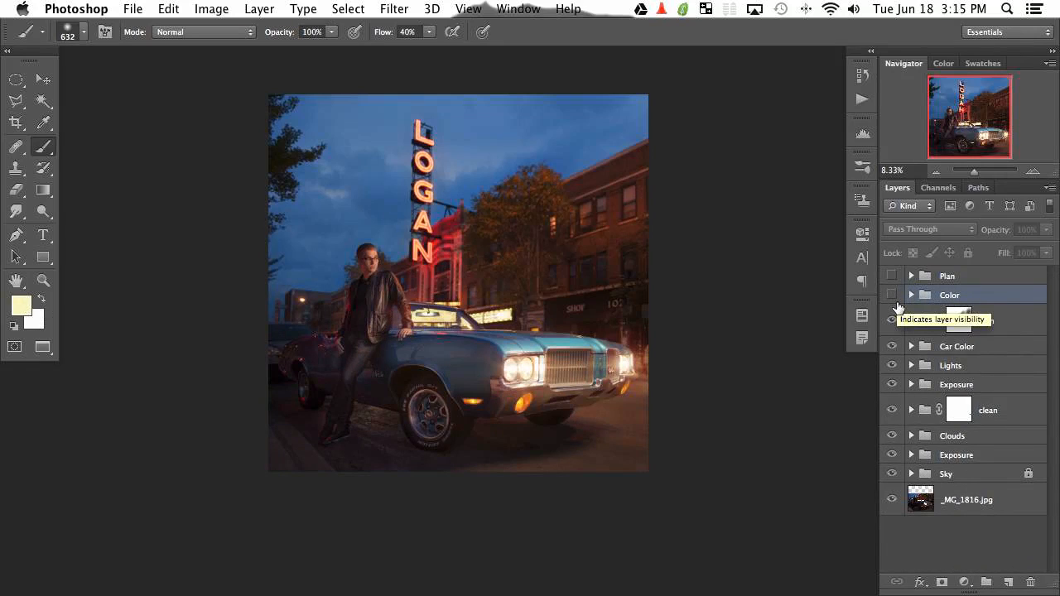
click(897, 303)
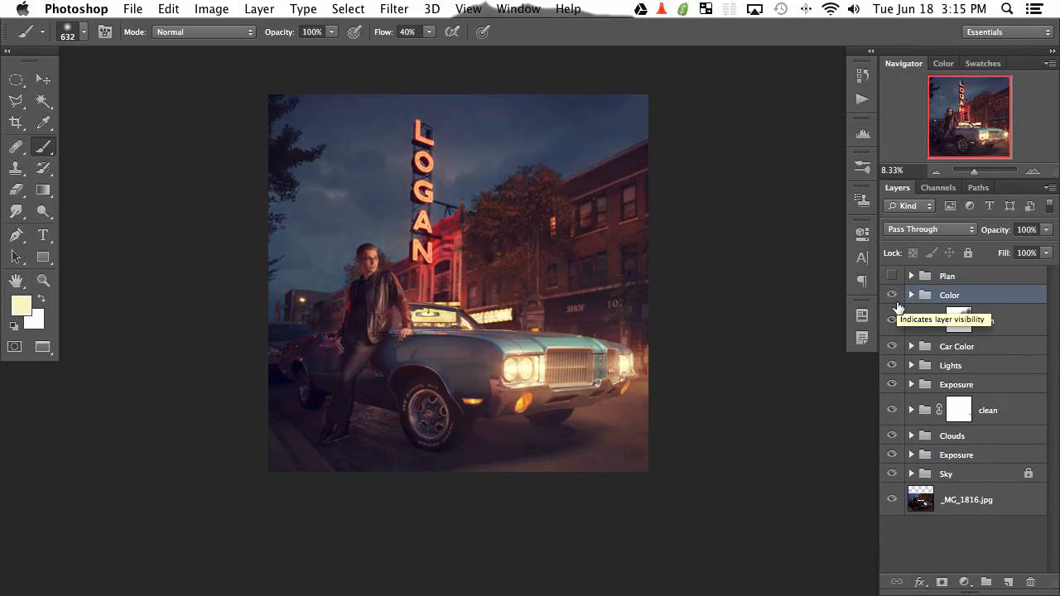
click(897, 303)
click(896, 303)
click(897, 304)
click(897, 303)
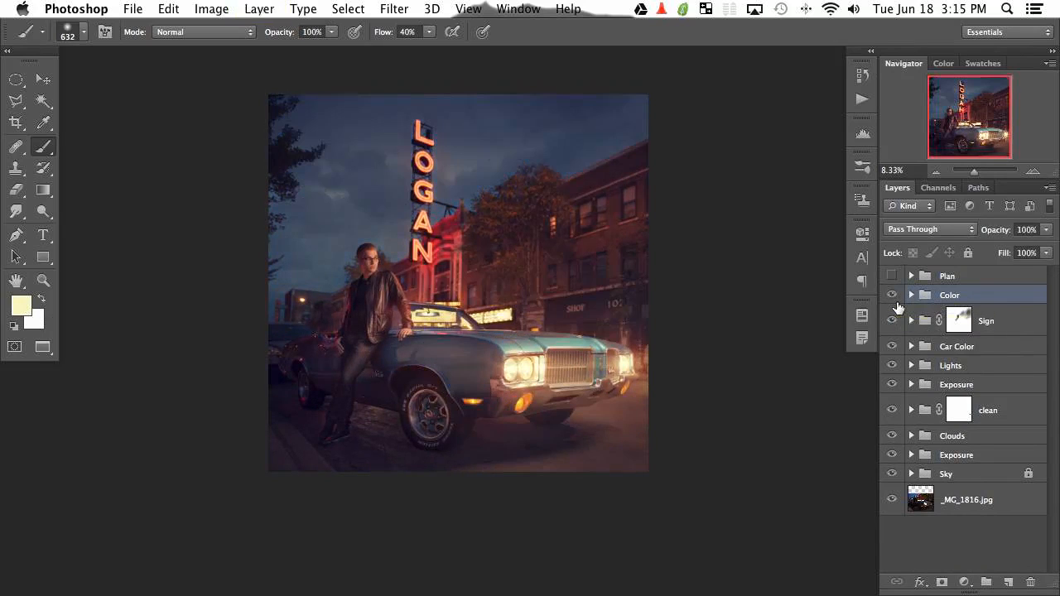
click(897, 303)
click(897, 303)
click(896, 303)
click(896, 304)
click(897, 303)
click(896, 303)
click(897, 303)
click(897, 303)
click(897, 303)
click(892, 295)
click(891, 295)
click(892, 295)
click(892, 295)
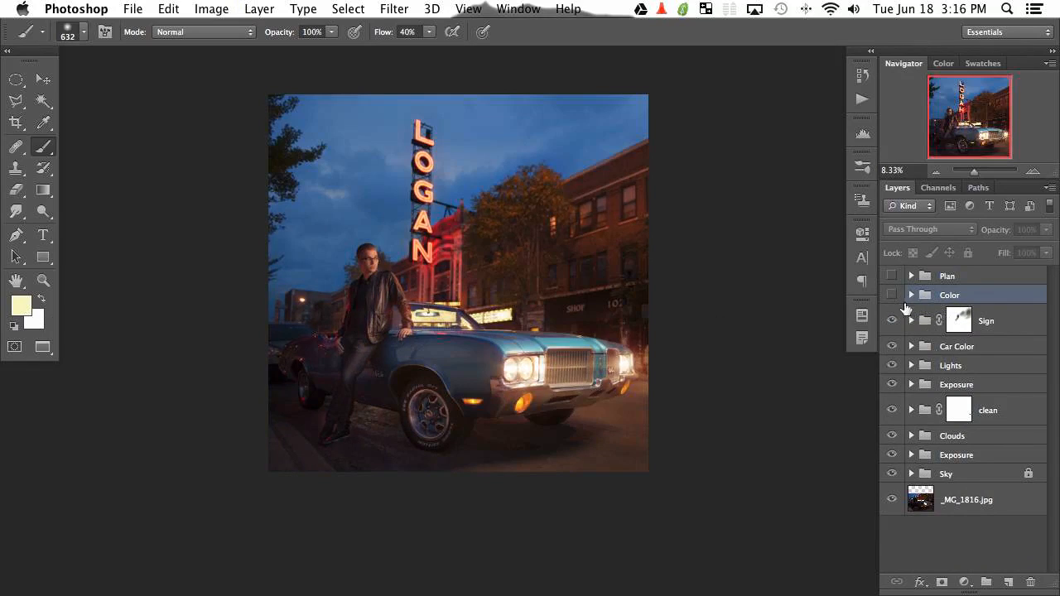
key(super+comma)
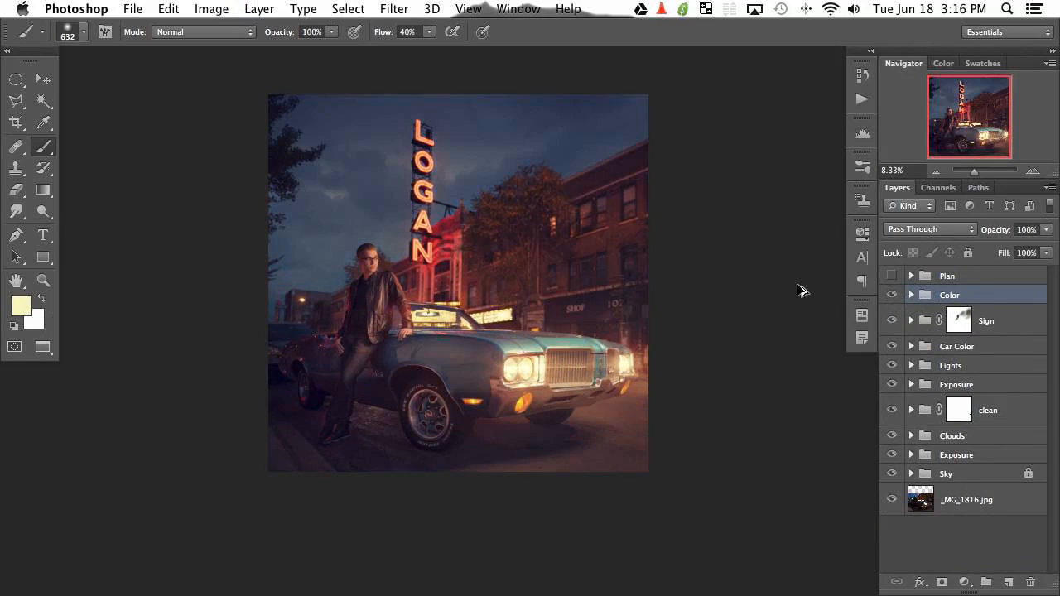
Check the picture against the sketched notes by showing and expanding the Plan group, and finish with it hidden and collapsed.
key(super+equal)
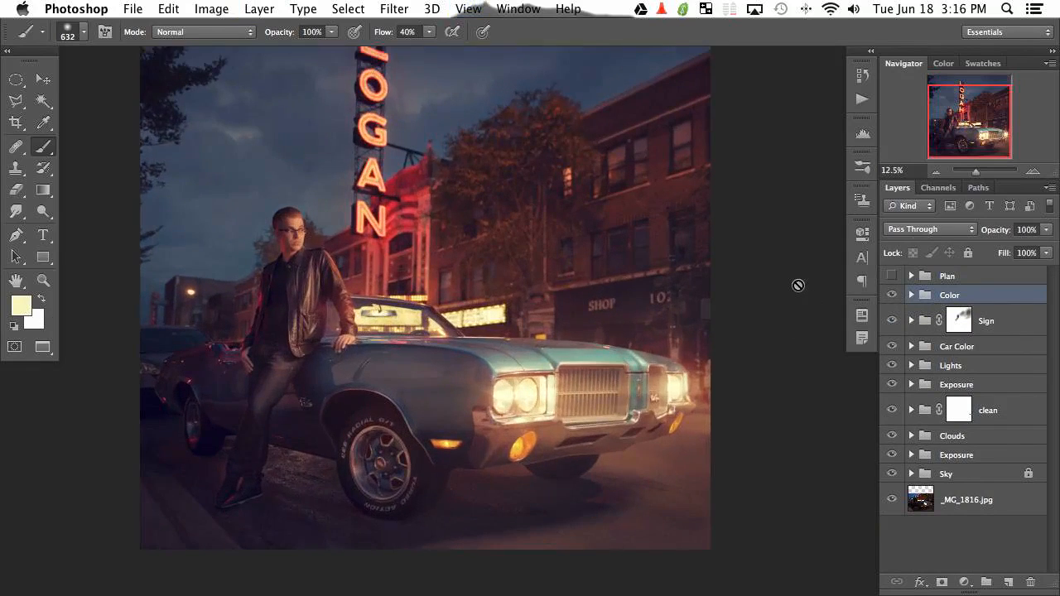
drag(541, 381, 562, 367)
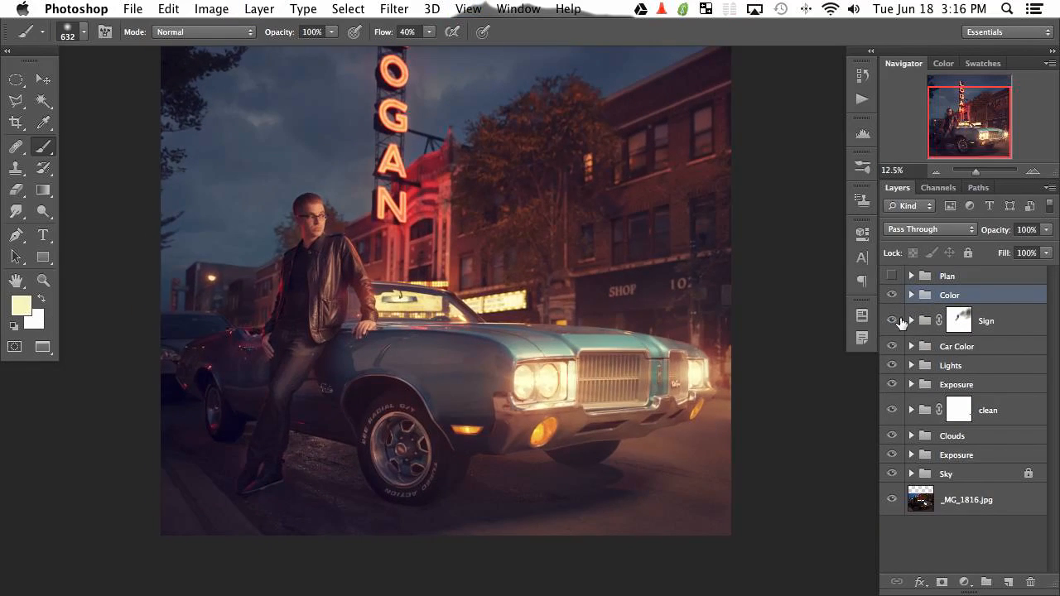
drag(603, 428, 598, 477)
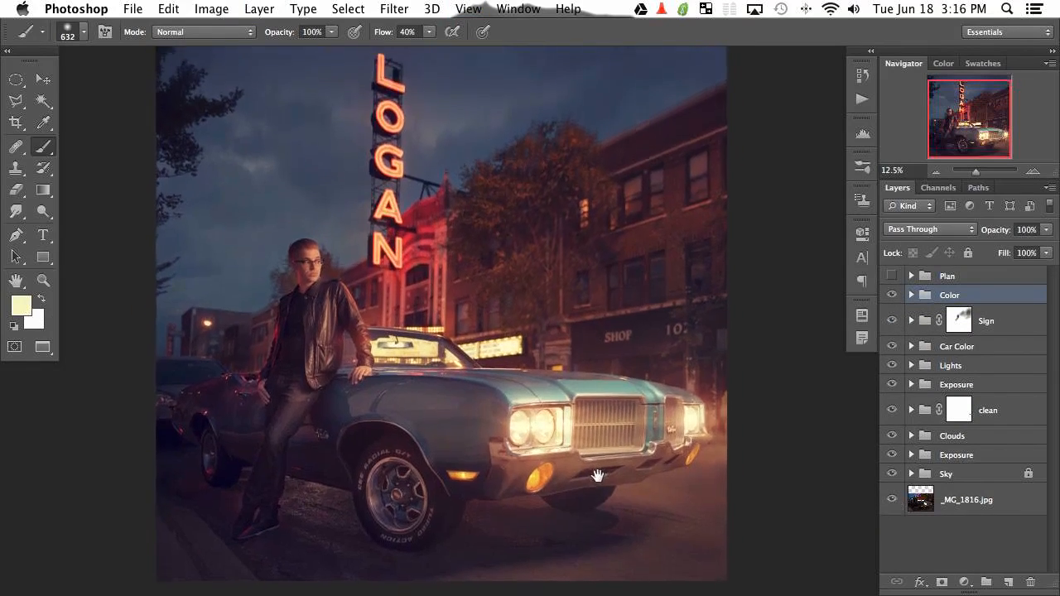
drag(594, 462, 619, 446)
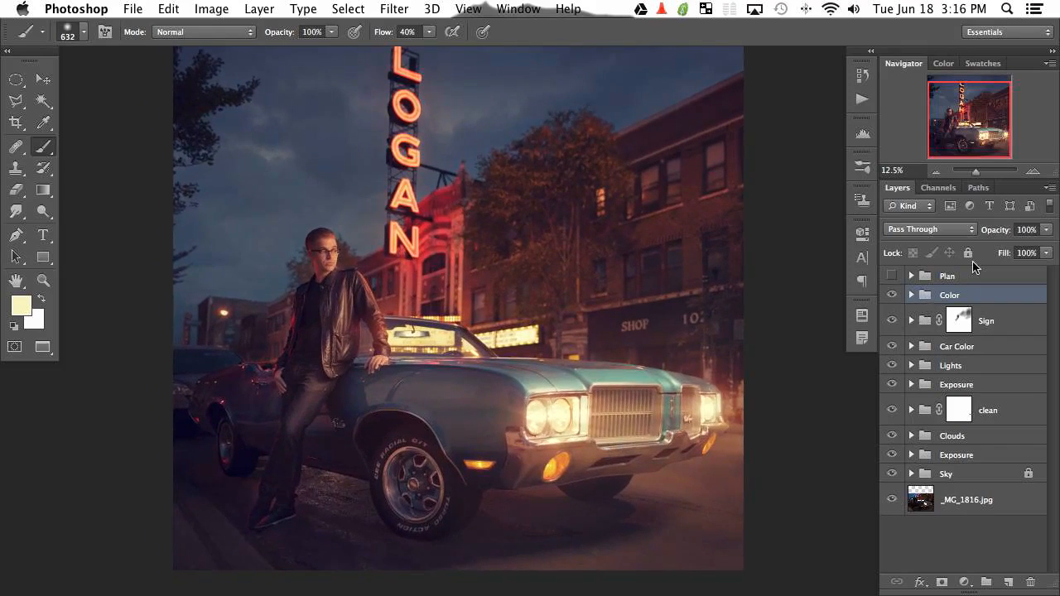
click(891, 275)
click(911, 277)
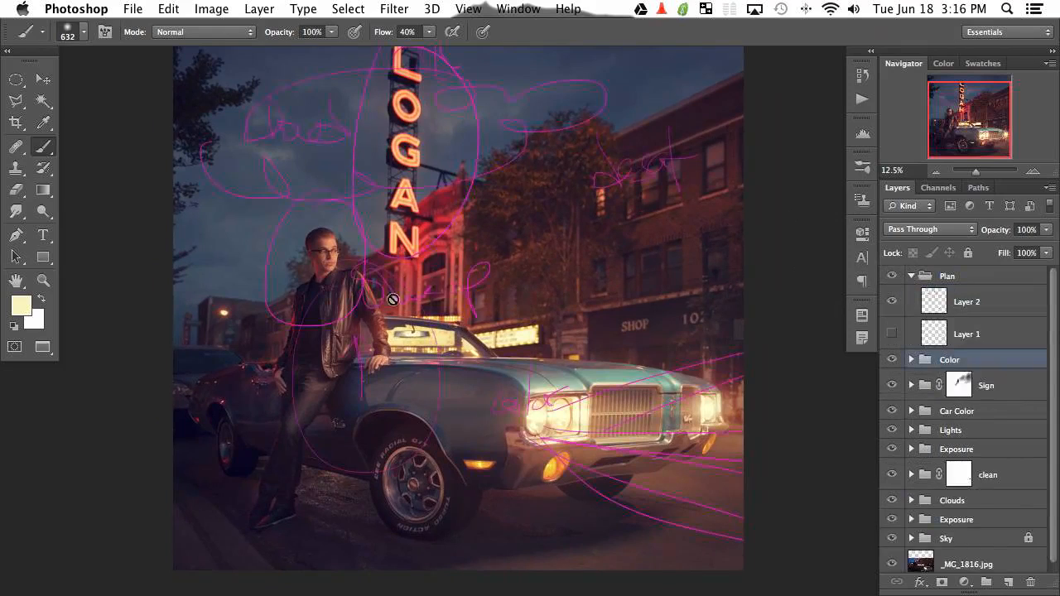
click(891, 275)
click(910, 275)
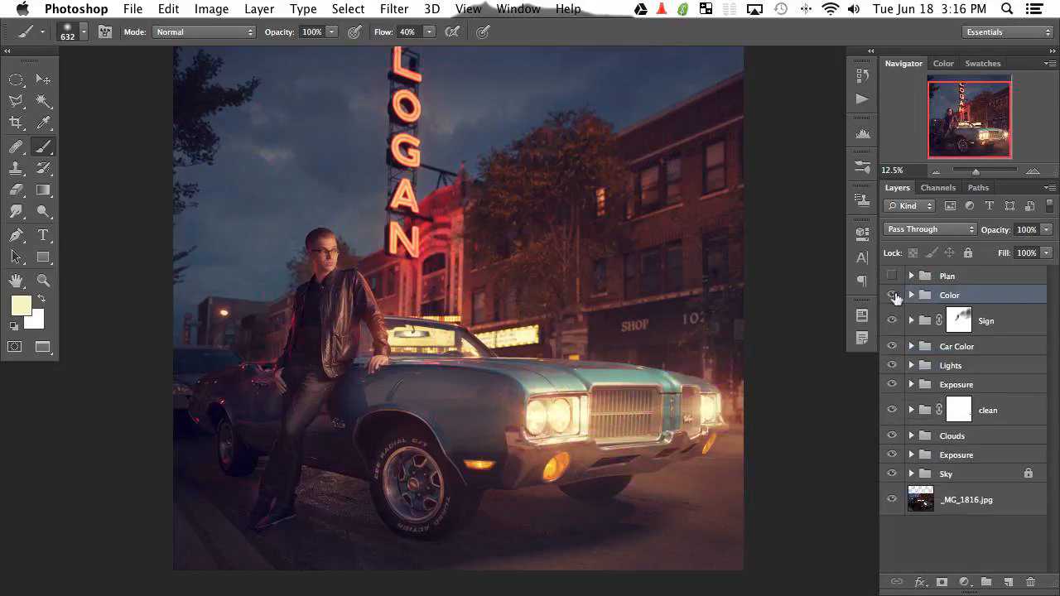
mouse_move(521, 331)
mouse_down()
mouse_move(509, 358)
mouse_move(507, 315)
mouse_up()
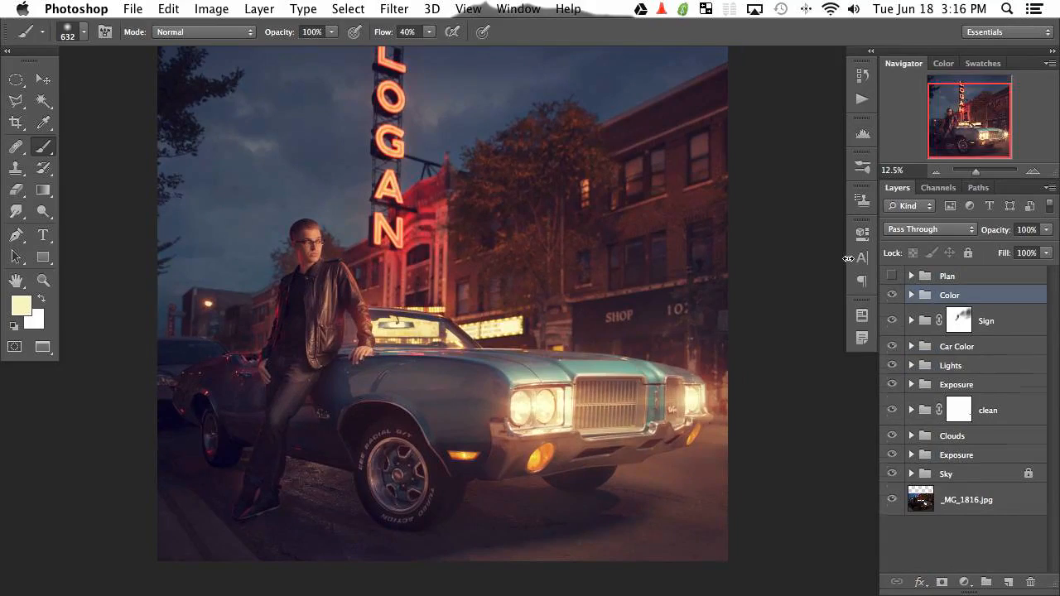
Stamp all visible layers into a new layer above the Color group and desaturate it.
key(super+alt+shift+n)
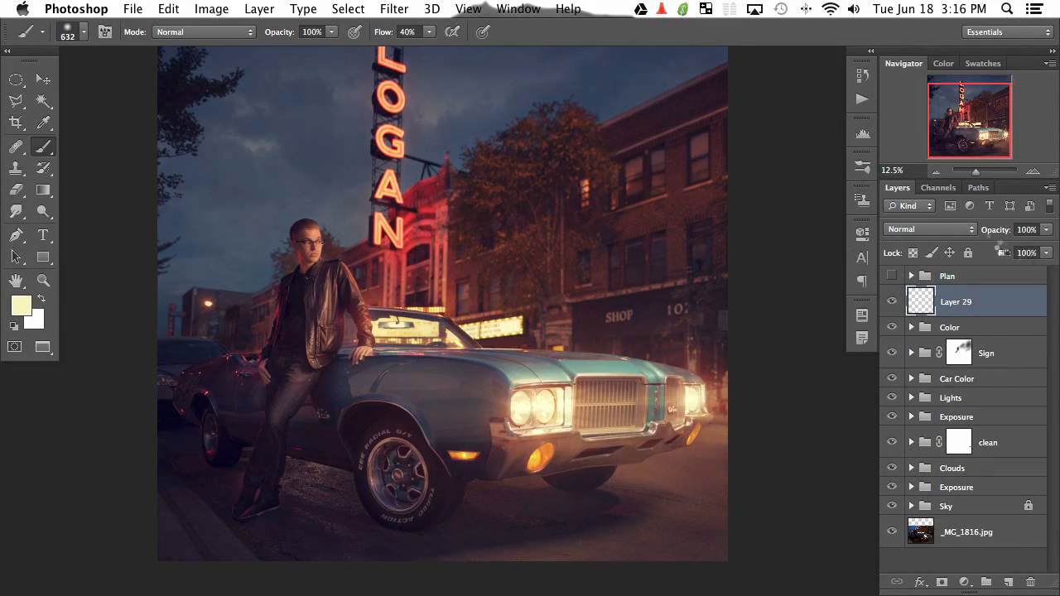
key(super+alt+shift+e)
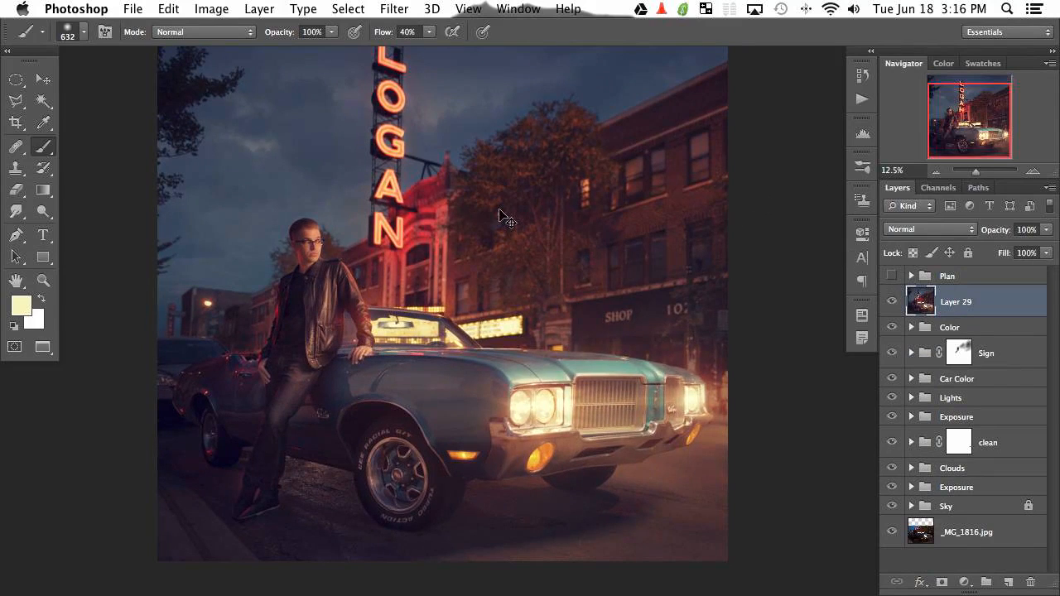
key(shift+super+u)
drag(466, 374, 593, 334)
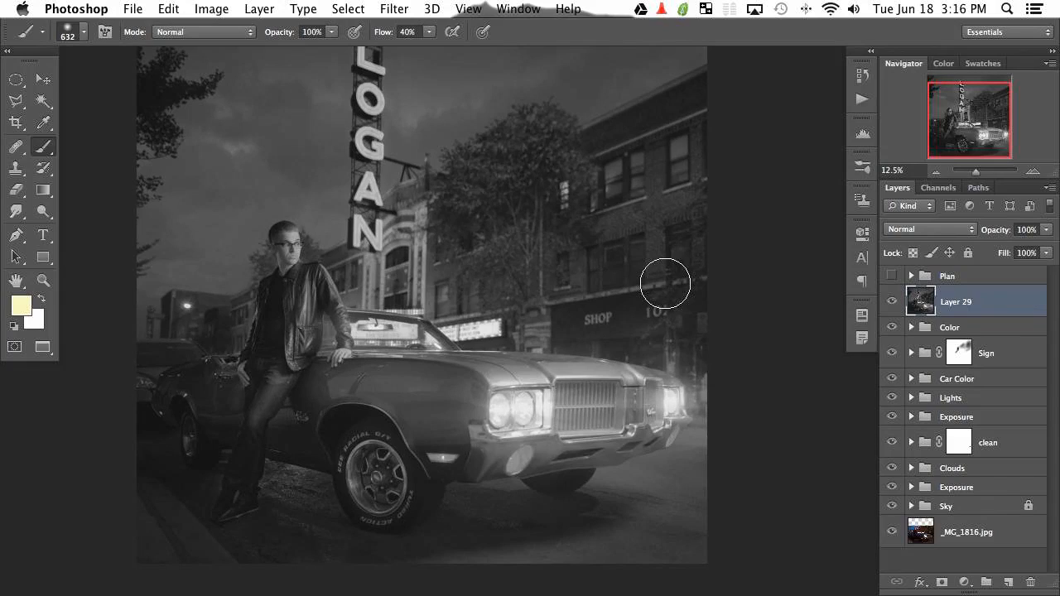
Duplicate the desaturated merged layer twice and hide both copies.
key(super+j)
key(super+j)
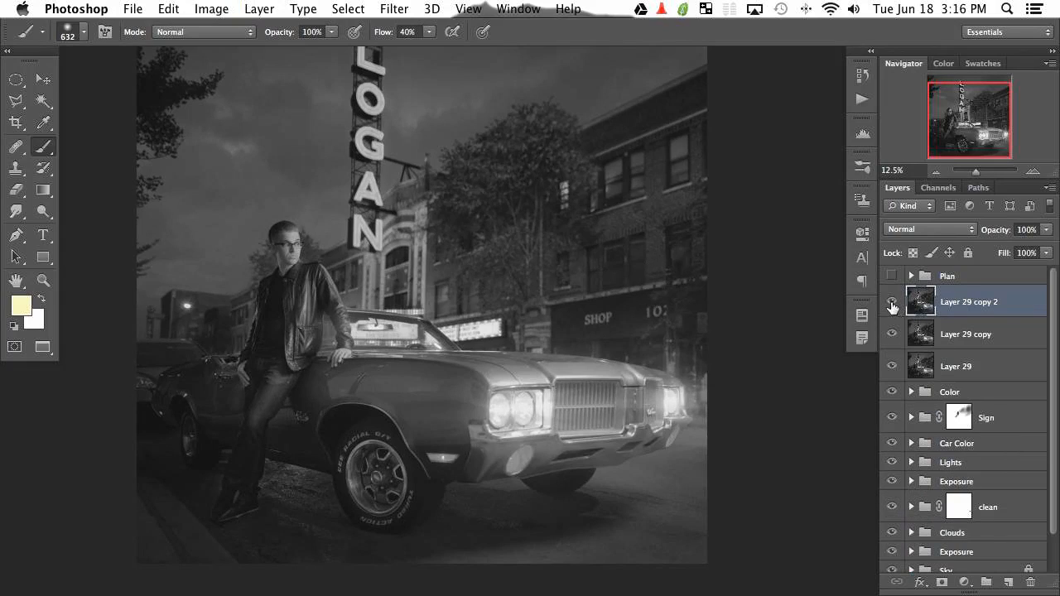
drag(892, 306, 892, 334)
Set the blend mode of the original desaturated layer, Layer 29, to Soft Light.
click(973, 369)
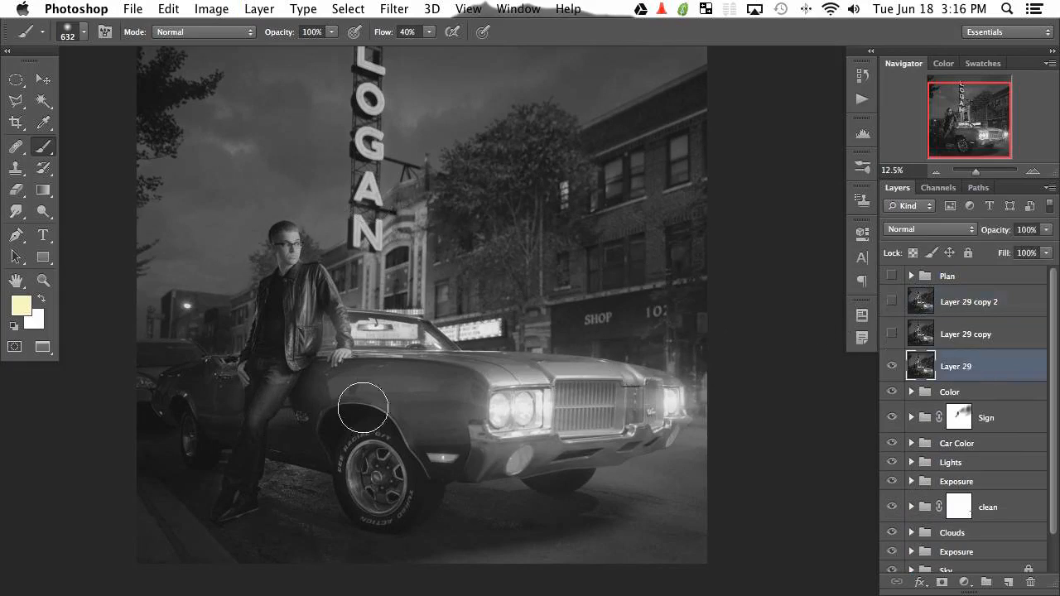
click(931, 232)
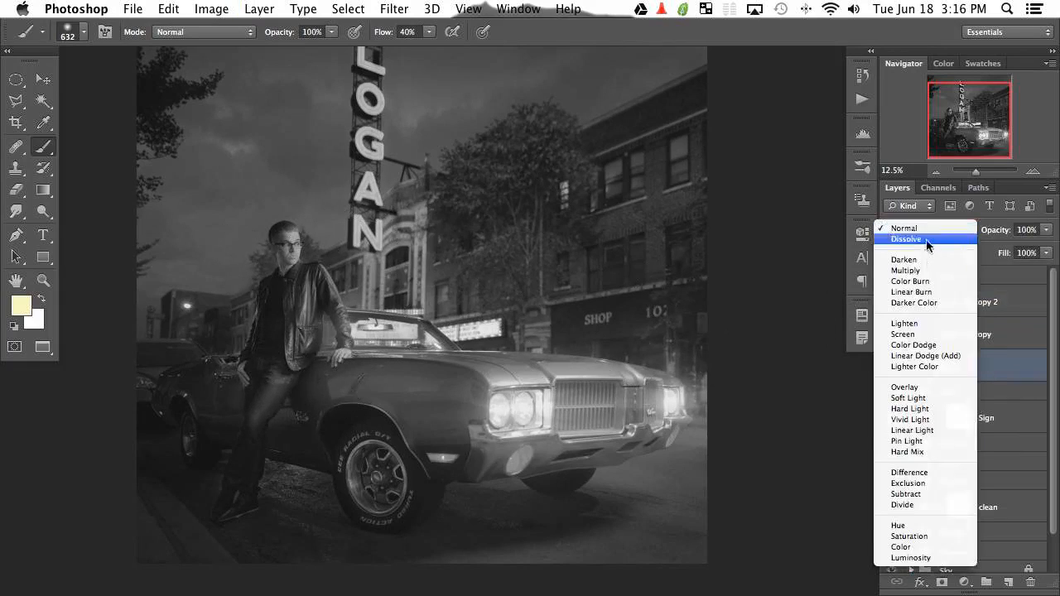
click(929, 461)
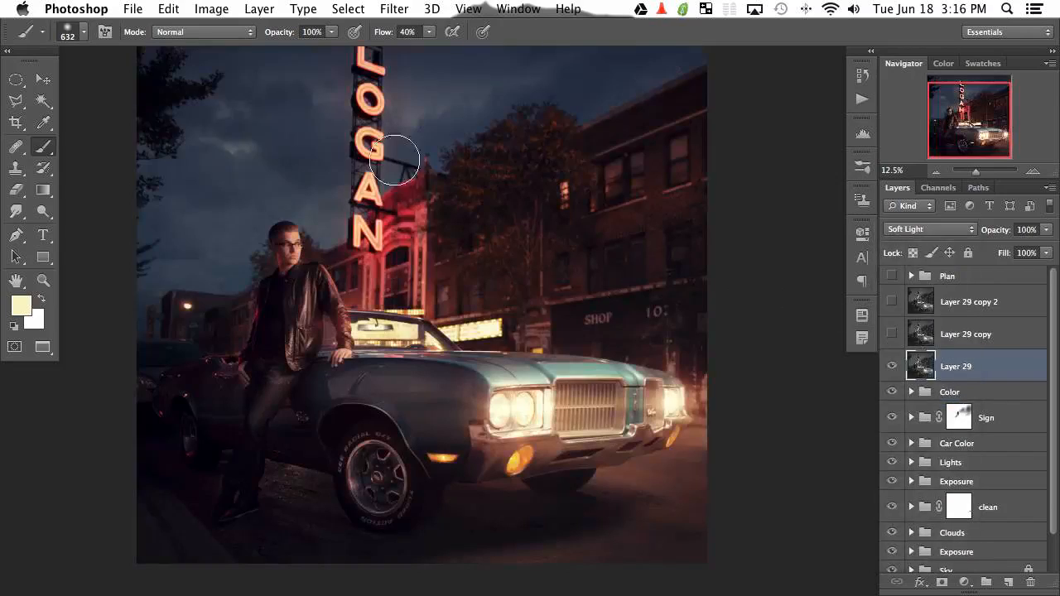
Apply a High Pass filter with a 21.9 pixel radius to Layer 29.
click(394, 8)
mouse_move(480, 328)
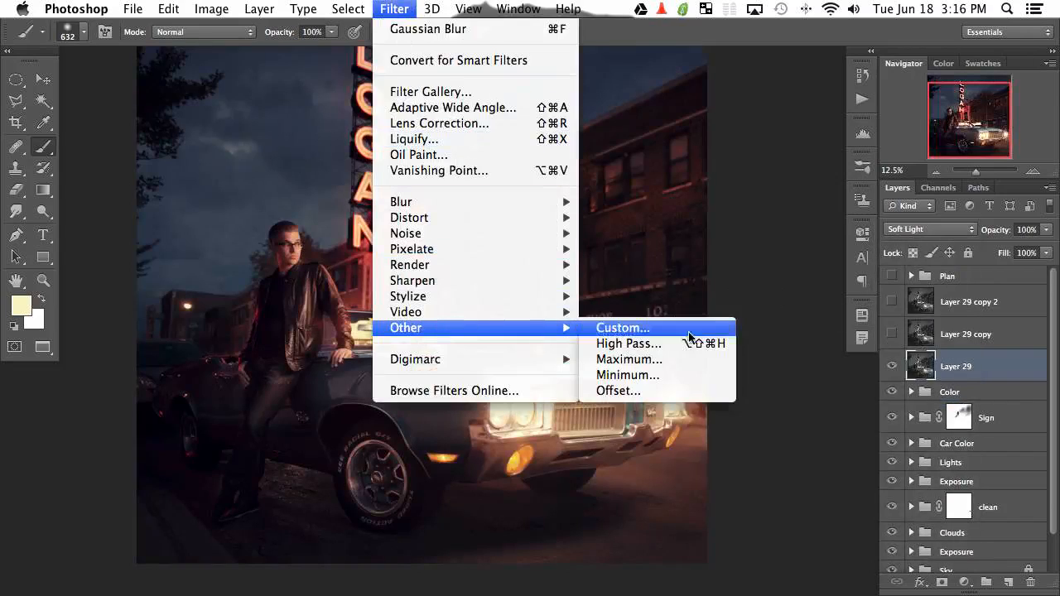
click(689, 340)
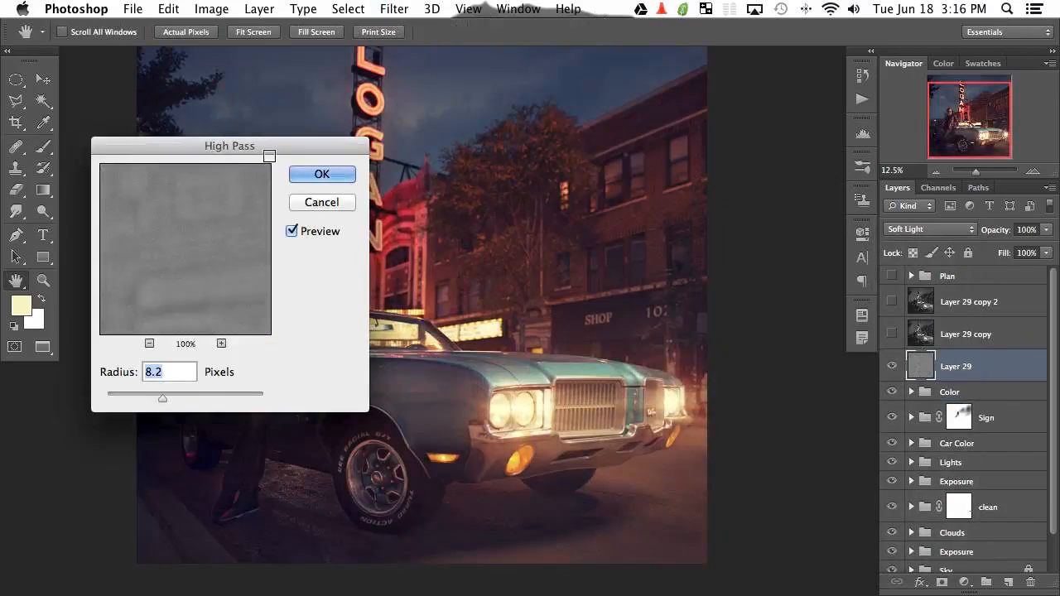
drag(272, 148, 597, 191)
mouse_move(486, 439)
mouse_down()
mouse_move(555, 443)
mouse_move(457, 437)
mouse_move(511, 439)
mouse_move(501, 440)
mouse_up()
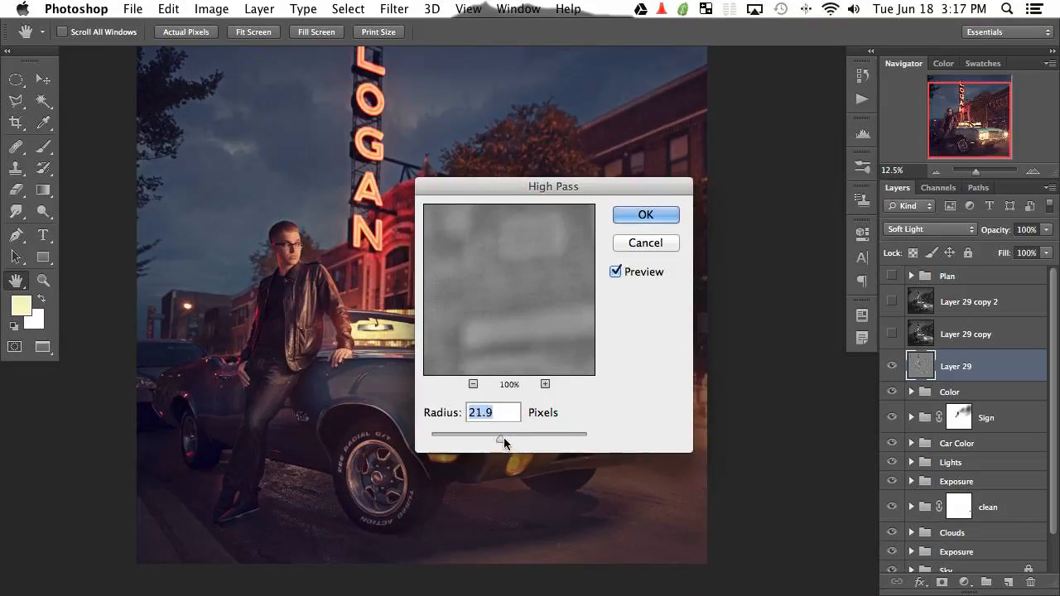
click(646, 215)
key(b)
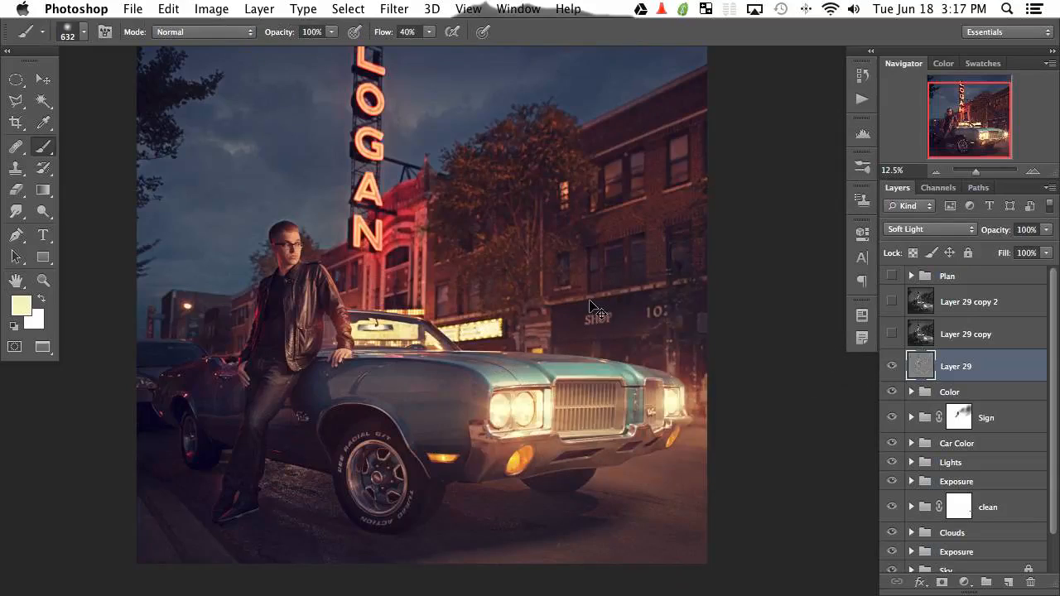
Examine the High Pass sharpening across the whole image by repeatedly hiding and showing Layer 29.
key(super+minus)
drag(306, 292, 255, 264)
key(super+plus)
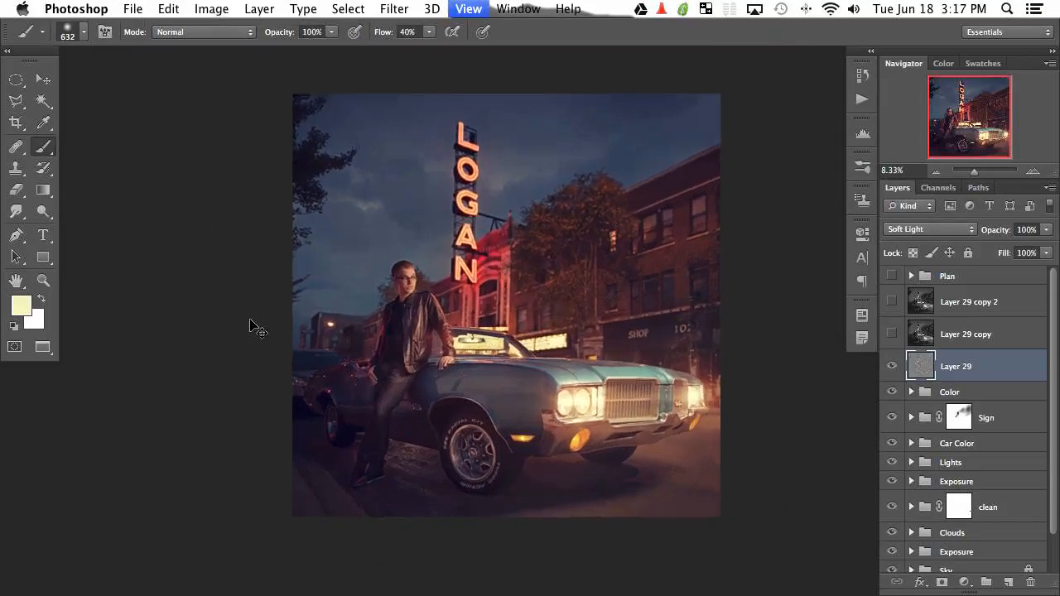
drag(207, 359, 176, 353)
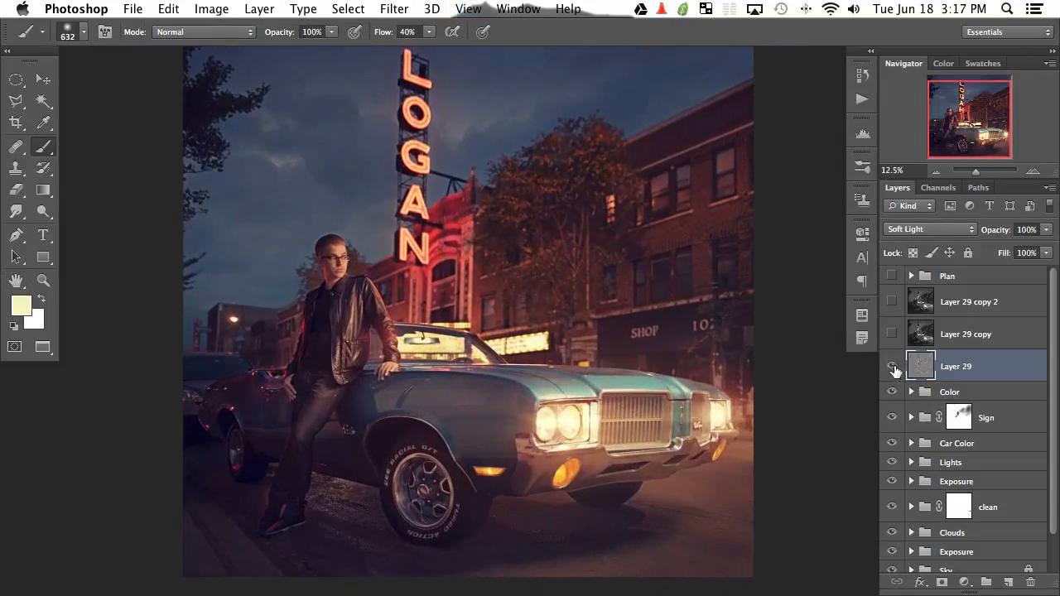
click(893, 367)
click(893, 367)
click(893, 367)
click(892, 367)
click(892, 366)
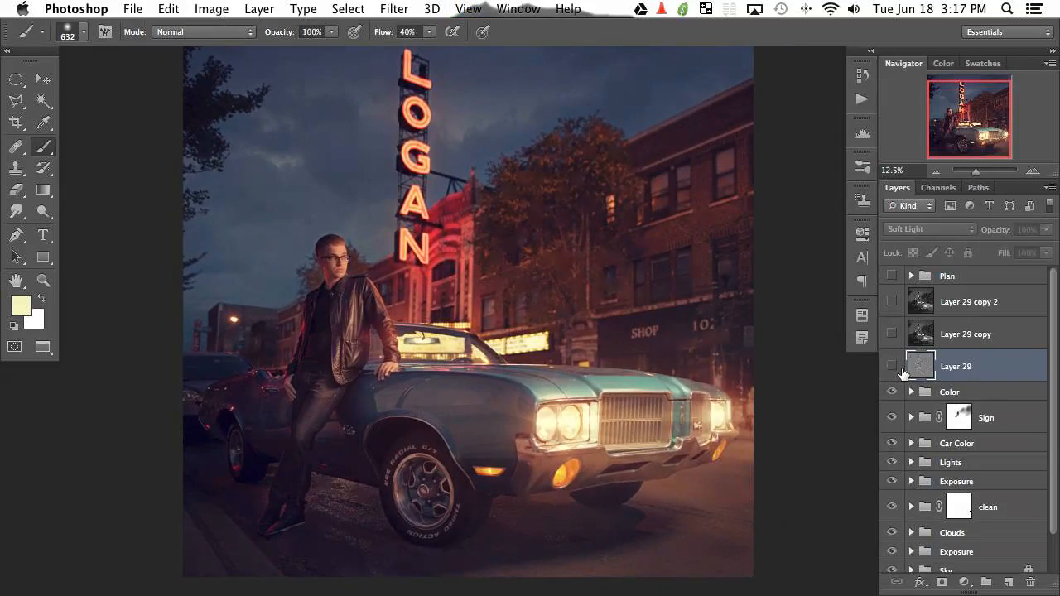
click(900, 368)
click(900, 369)
click(900, 368)
double_click(907, 370)
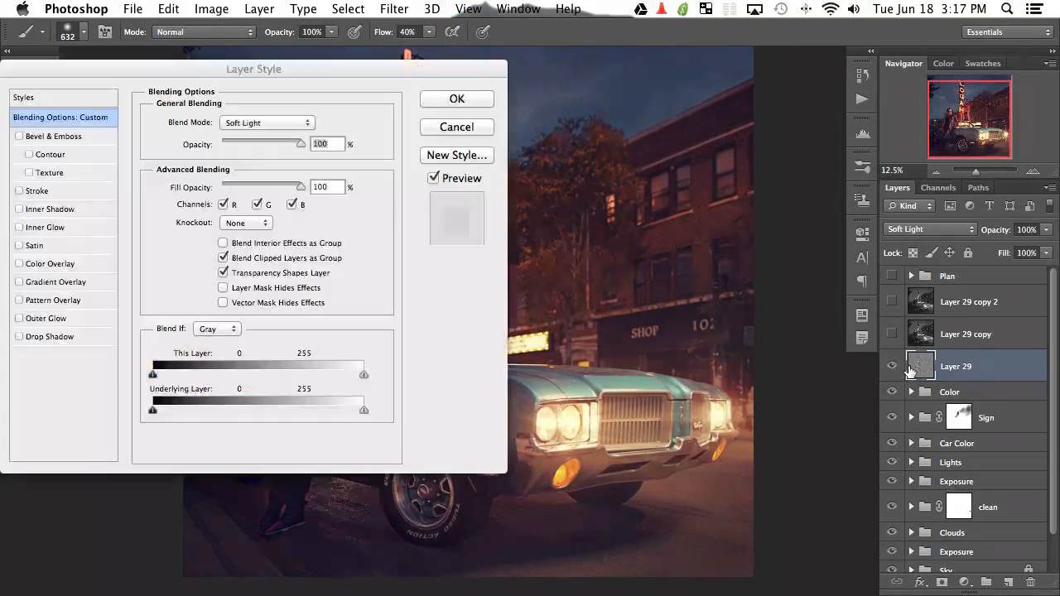
key(Escape)
click(892, 367)
click(896, 368)
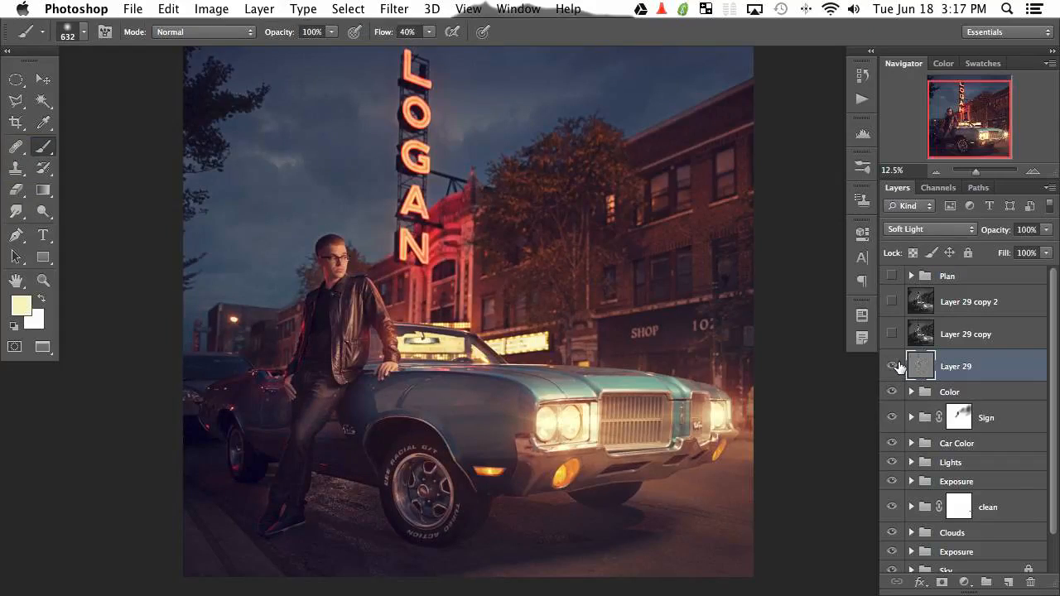
click(898, 367)
click(898, 367)
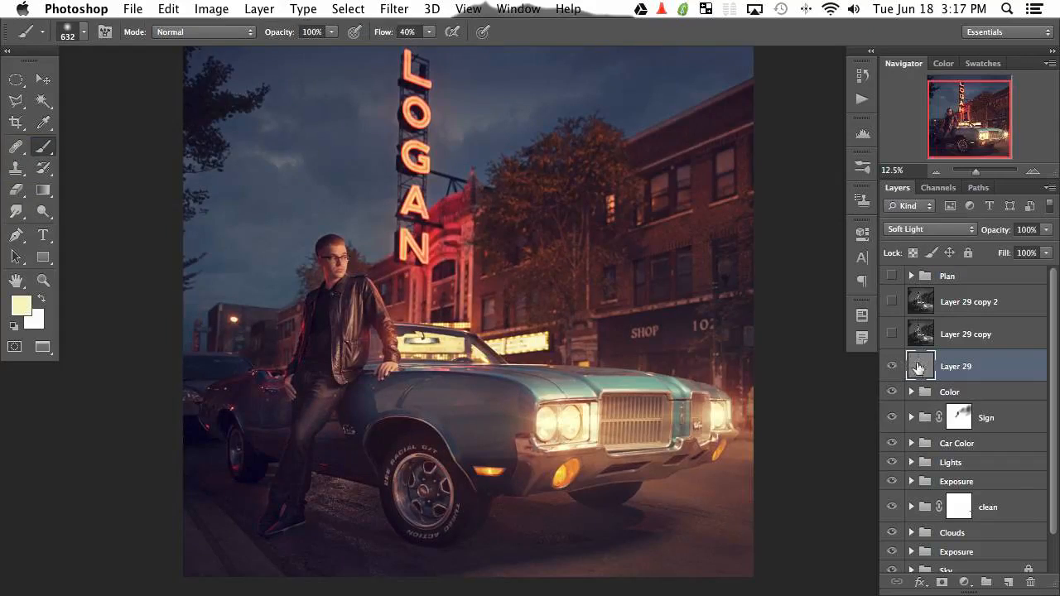
Add a black mask to Layer 29 and paint white at 60% flow over the man and the car to reveal its sharpening.
alt+click(943, 584)
key(d)
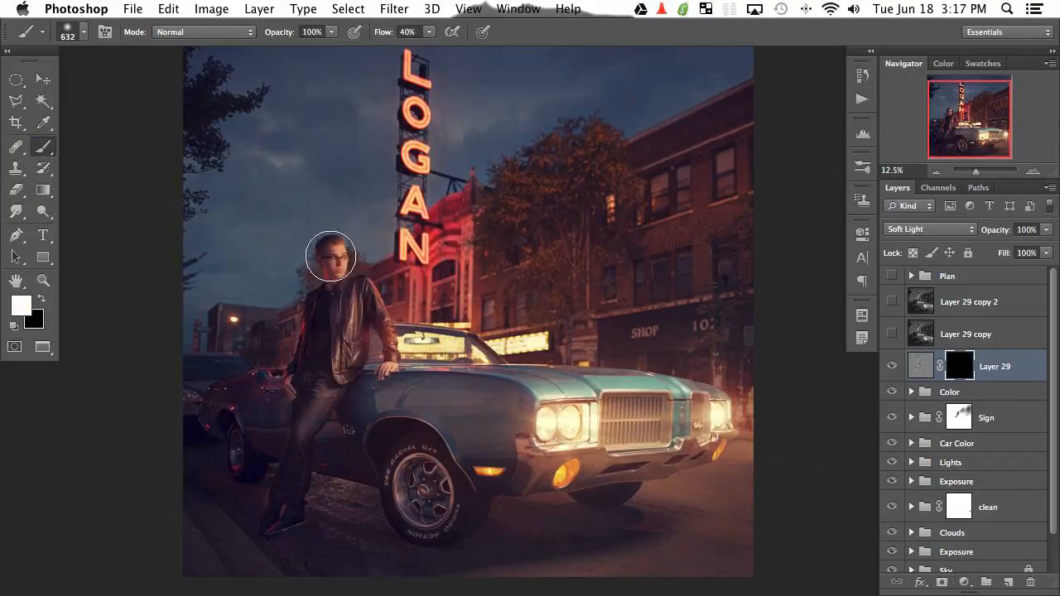
key(shift+6)
mouse_move(341, 266)
mouse_down()
mouse_move(359, 327)
mouse_move(344, 321)
mouse_move(327, 384)
mouse_move(310, 352)
mouse_move(320, 389)
mouse_move(303, 413)
mouse_move(331, 370)
mouse_move(339, 496)
mouse_move(427, 484)
mouse_up()
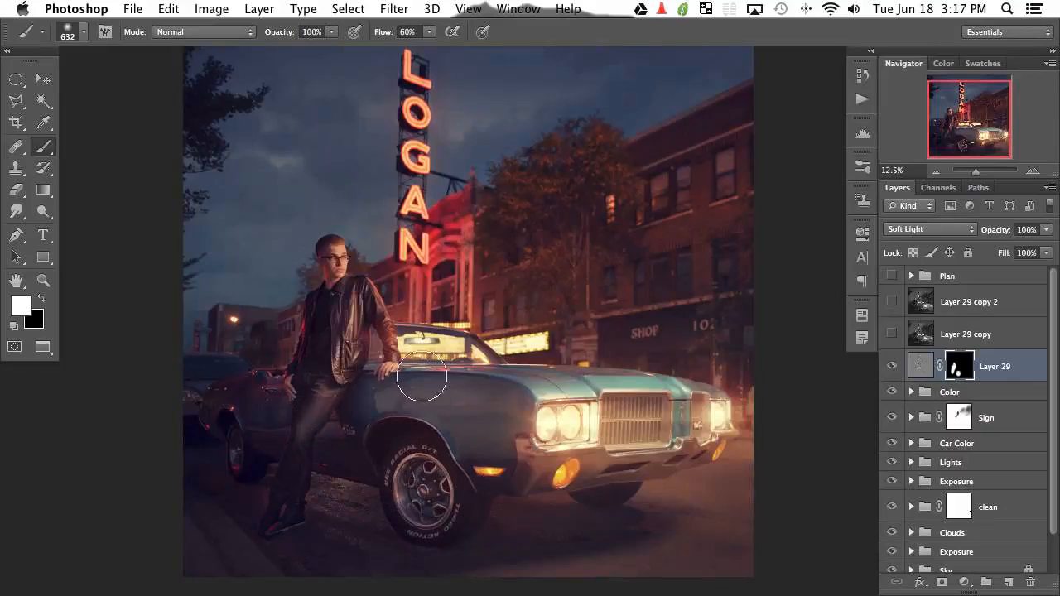
mouse_move(561, 407)
mouse_down()
mouse_move(655, 434)
mouse_move(599, 426)
mouse_move(622, 439)
mouse_move(520, 397)
mouse_up()
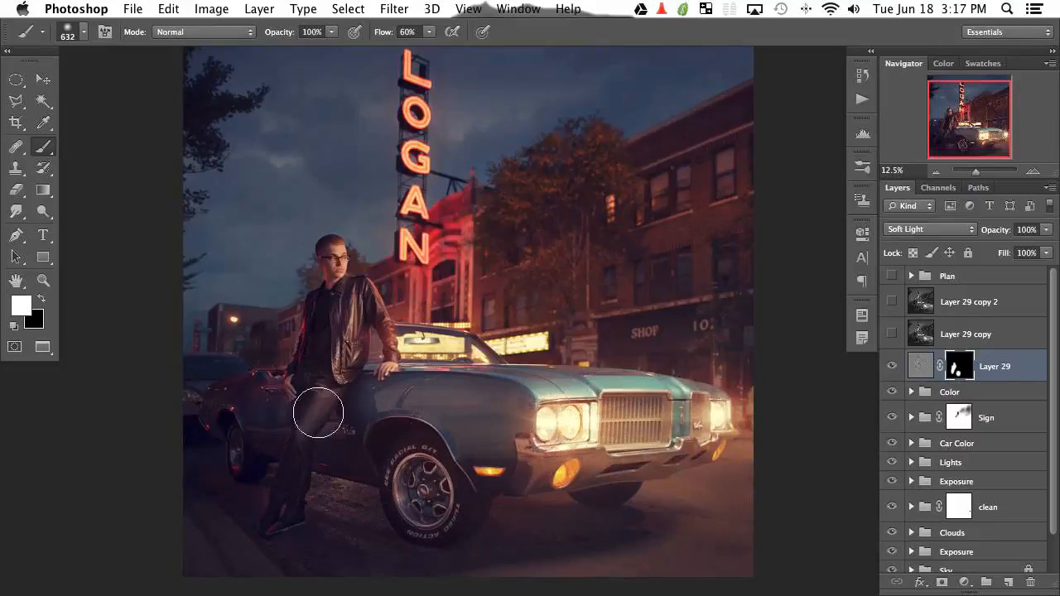
key(super+plus)
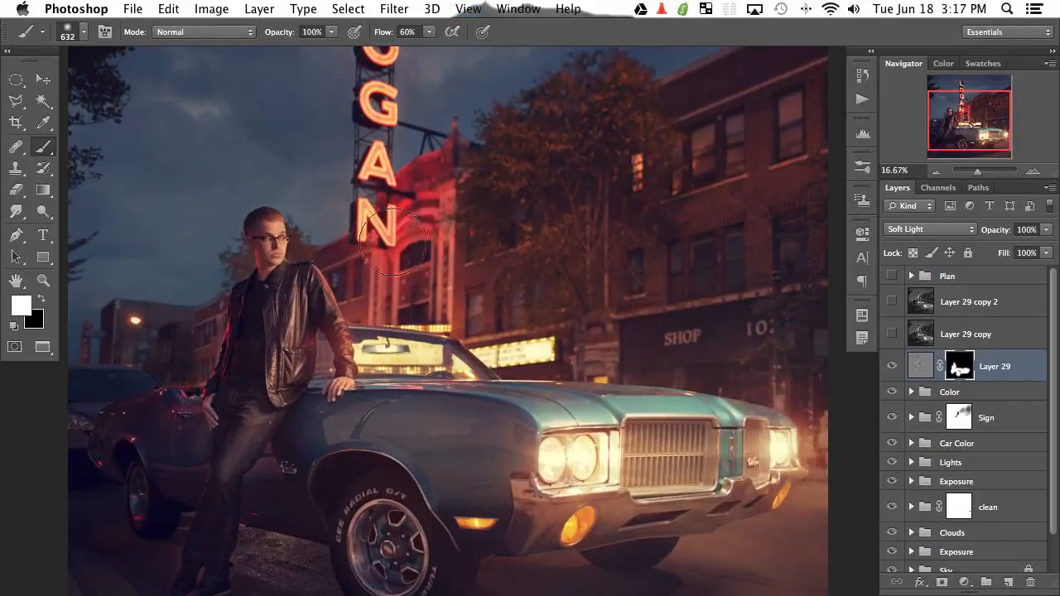
drag(364, 432, 381, 366)
key(x)
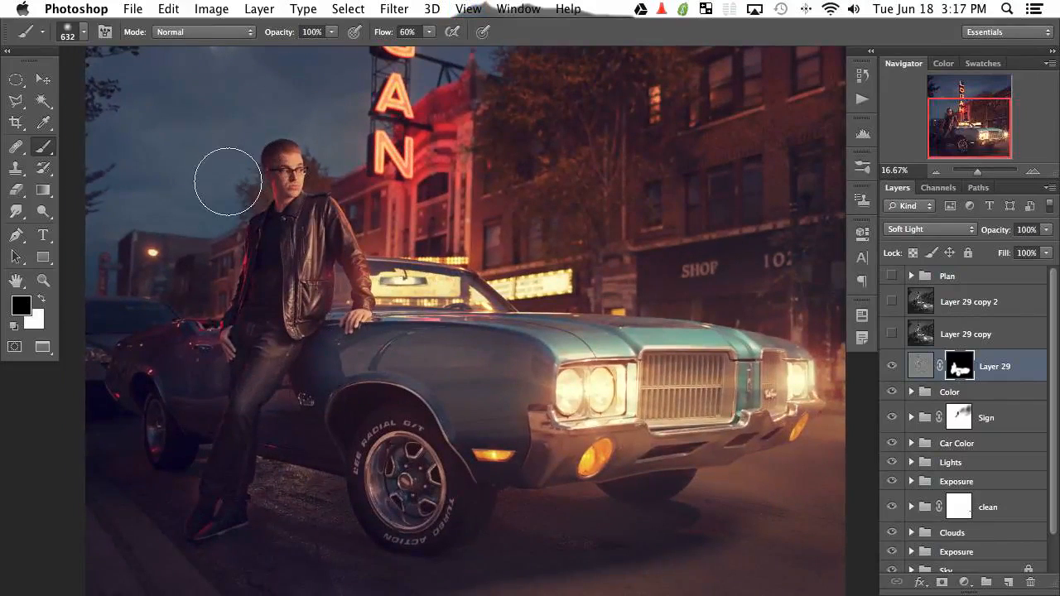
Examine the masked sharpening on the man and car by repeatedly hiding and showing Layer 29.
click(892, 366)
click(892, 366)
click(892, 366)
click(893, 366)
click(894, 366)
click(894, 366)
click(893, 366)
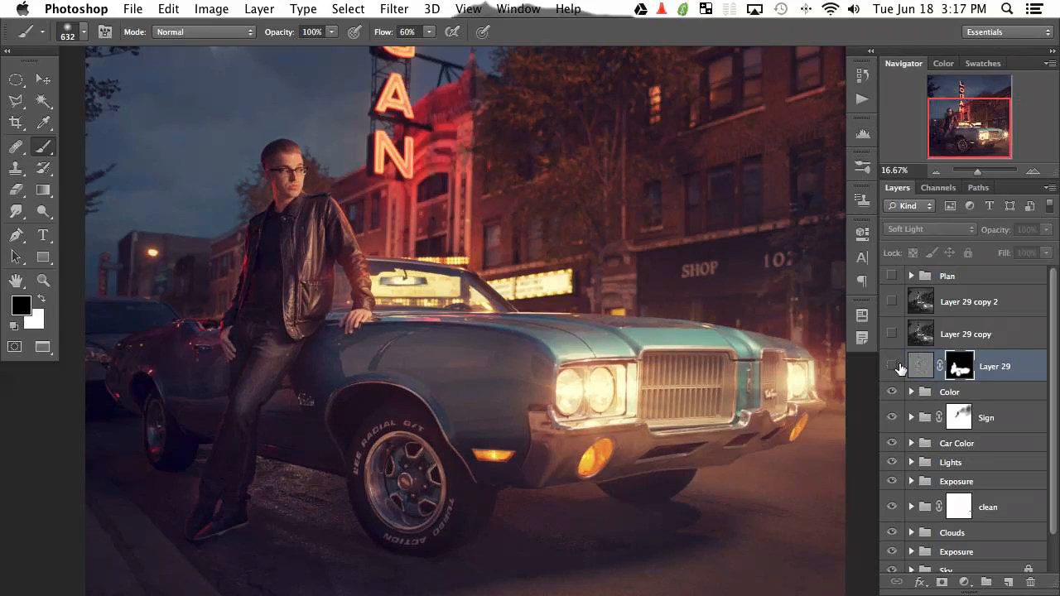
click(893, 366)
click(899, 367)
click(899, 366)
key(x)
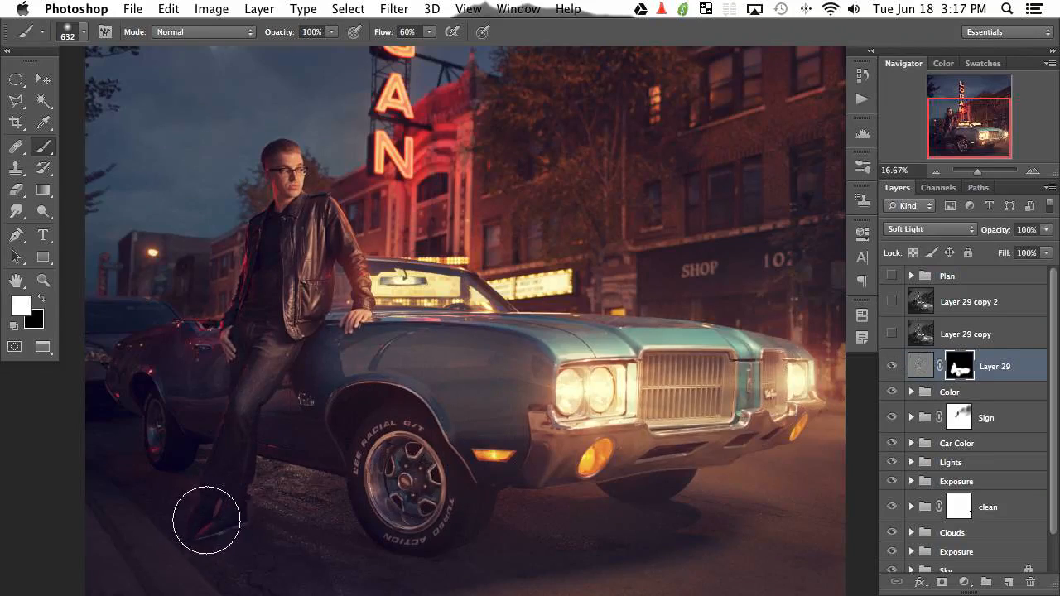
Show Layer 29 copy and set its blend mode to Linear Light.
click(892, 334)
click(942, 333)
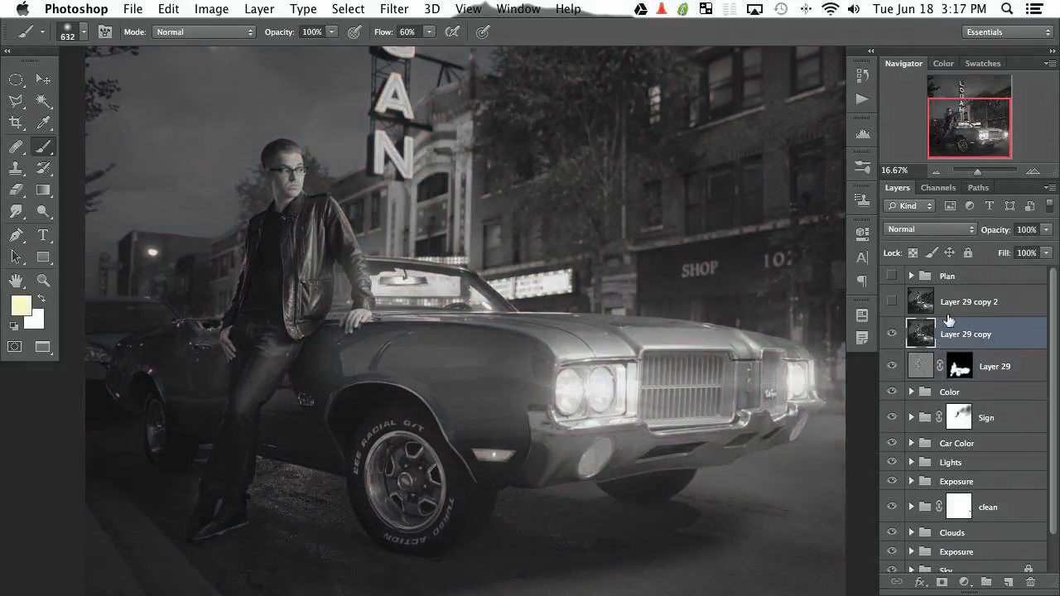
click(919, 231)
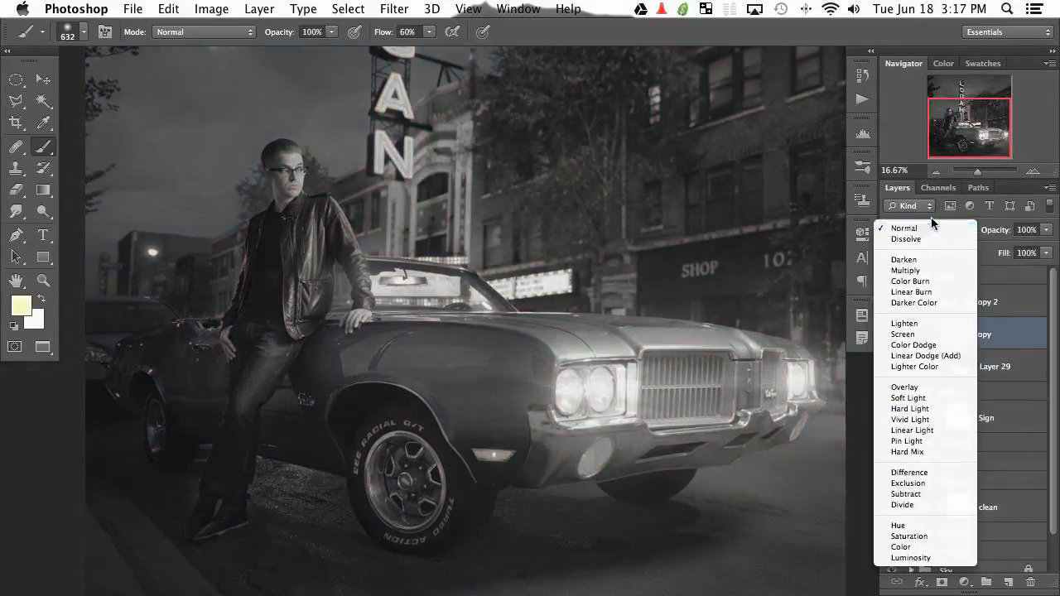
click(935, 429)
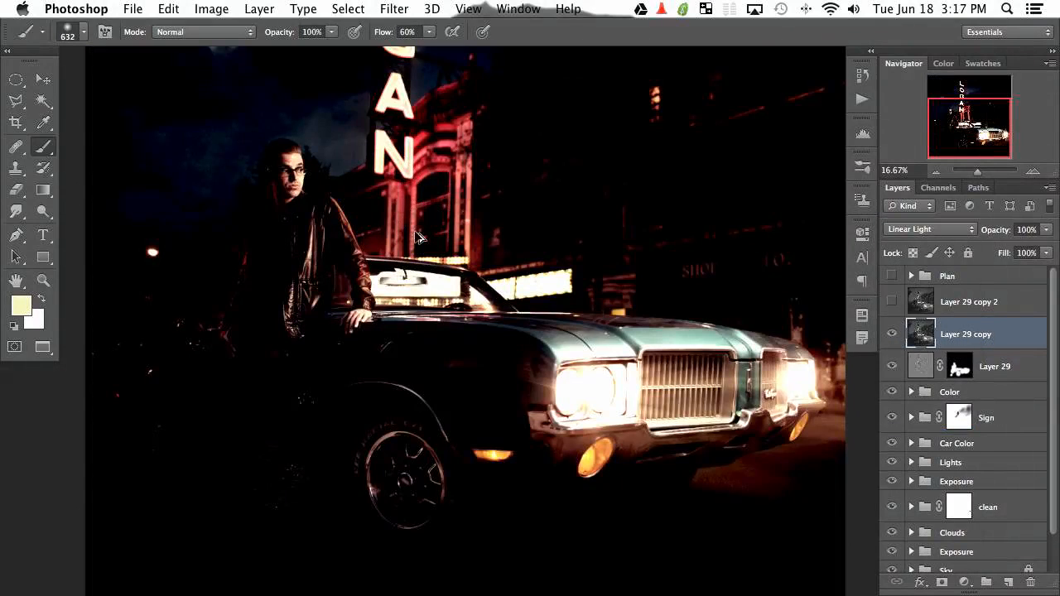
Apply a High Pass filter with a 3.8 pixel radius to Layer 29 copy and compare the image with and without it.
key(super+alt+f)
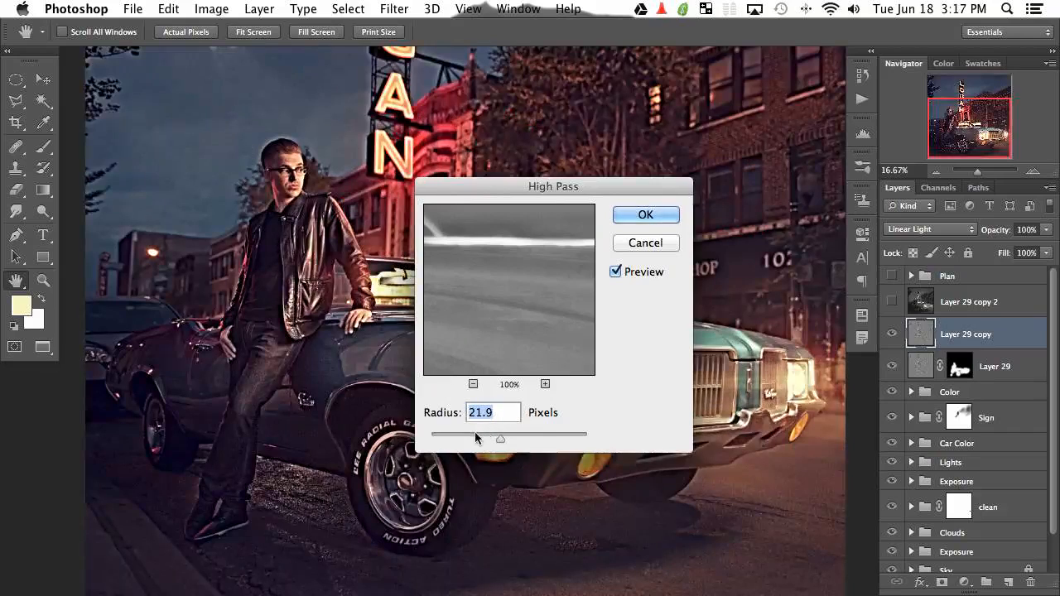
mouse_move(476, 432)
mouse_down()
mouse_move(438, 439)
mouse_move(464, 440)
mouse_up()
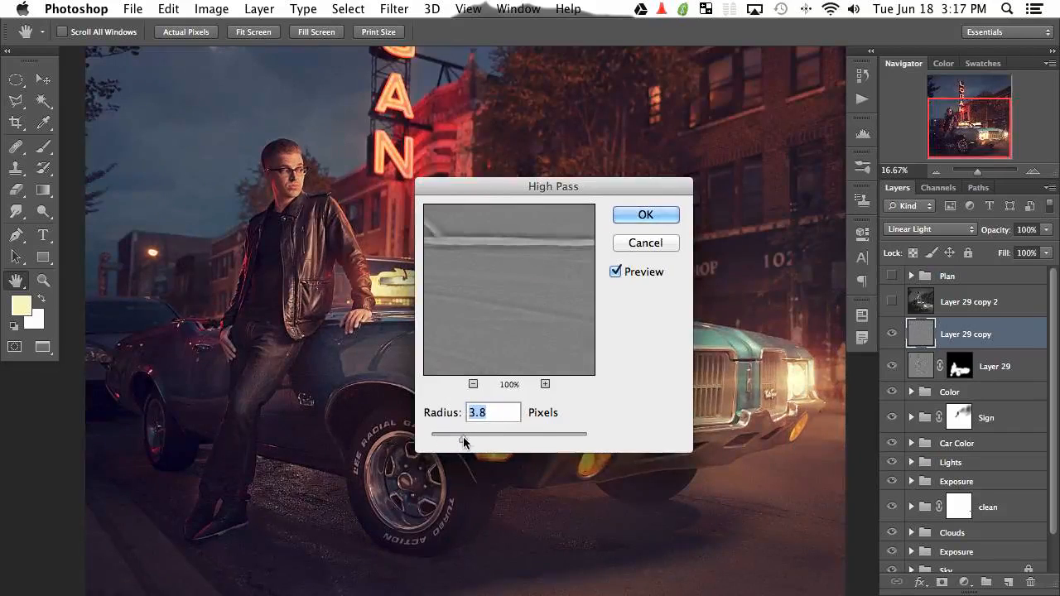
click(623, 216)
key(b)
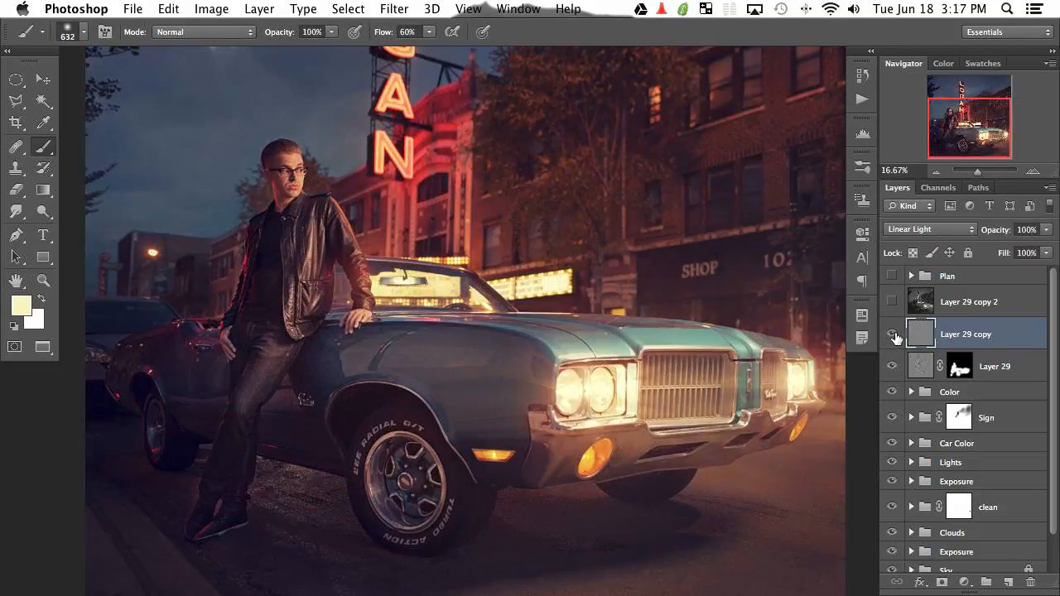
click(895, 336)
click(896, 337)
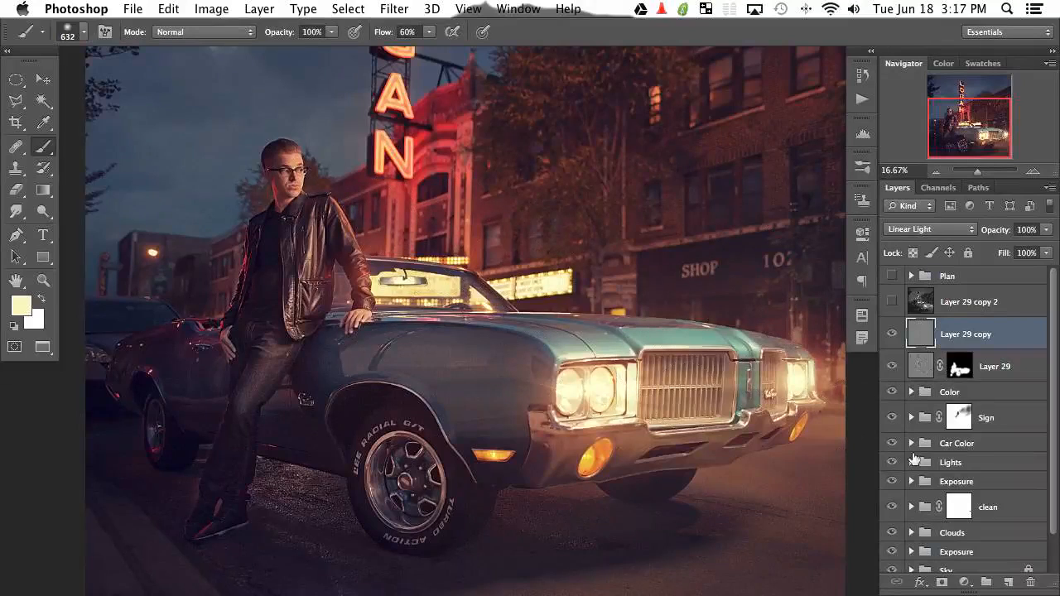
Add a black mask to Layer 29 copy and paint white over the man's face and jacket, the front wheel and the headlights.
alt+click(943, 584)
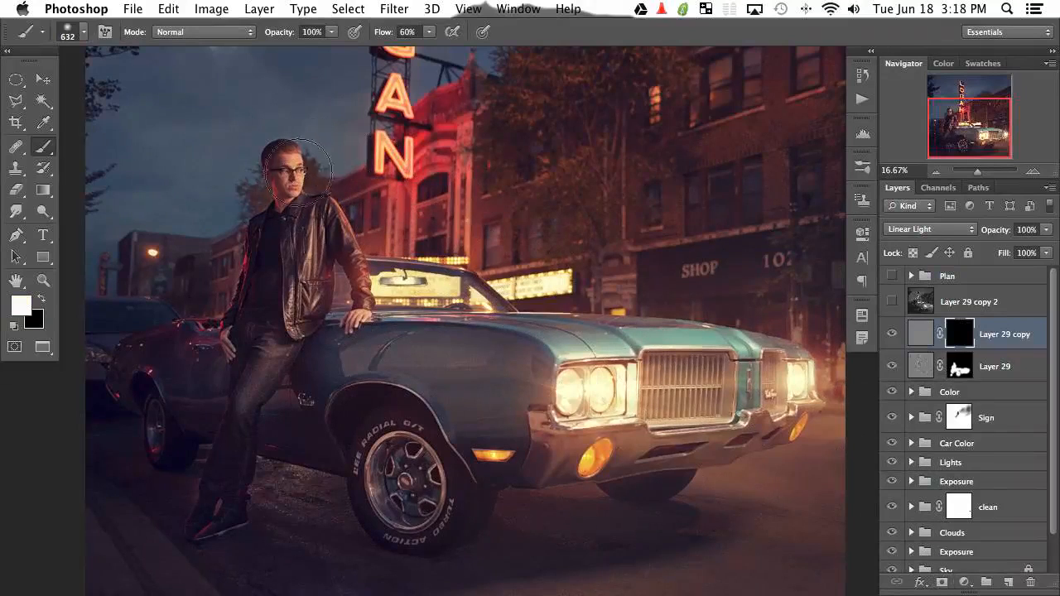
mouse_move(287, 172)
mouse_down()
mouse_move(268, 172)
mouse_move(293, 171)
mouse_move(289, 189)
mouse_move(295, 163)
mouse_up()
mouse_move(286, 225)
mouse_down()
mouse_move(283, 268)
mouse_move(303, 308)
mouse_up()
mouse_move(321, 245)
mouse_down()
mouse_move(379, 301)
mouse_move(353, 319)
mouse_move(287, 290)
mouse_move(266, 315)
mouse_up()
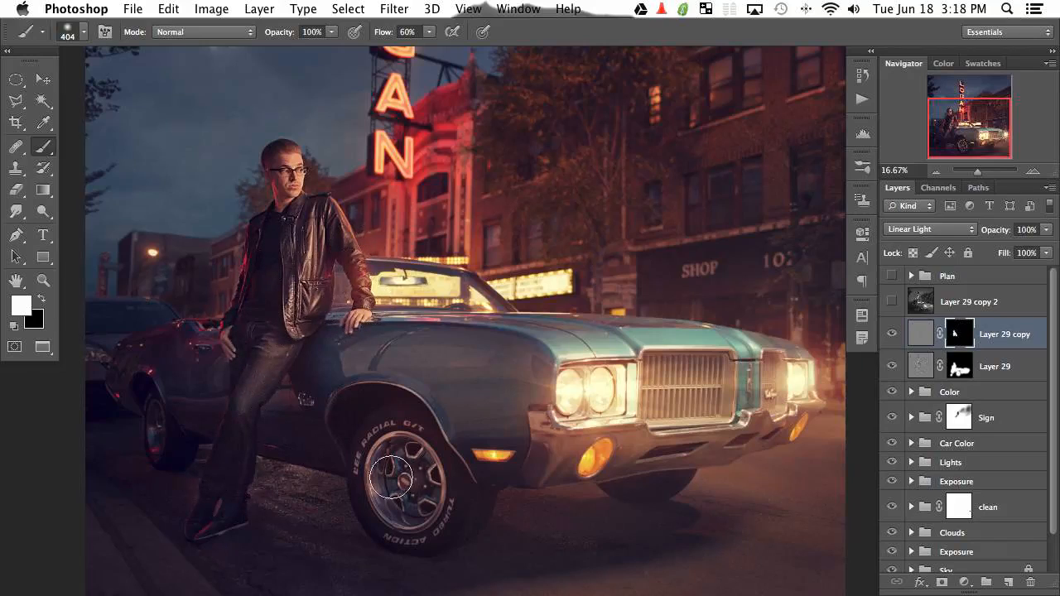
drag(391, 478, 463, 487)
mouse_move(439, 487)
mouse_down()
mouse_move(393, 508)
mouse_move(411, 459)
mouse_up()
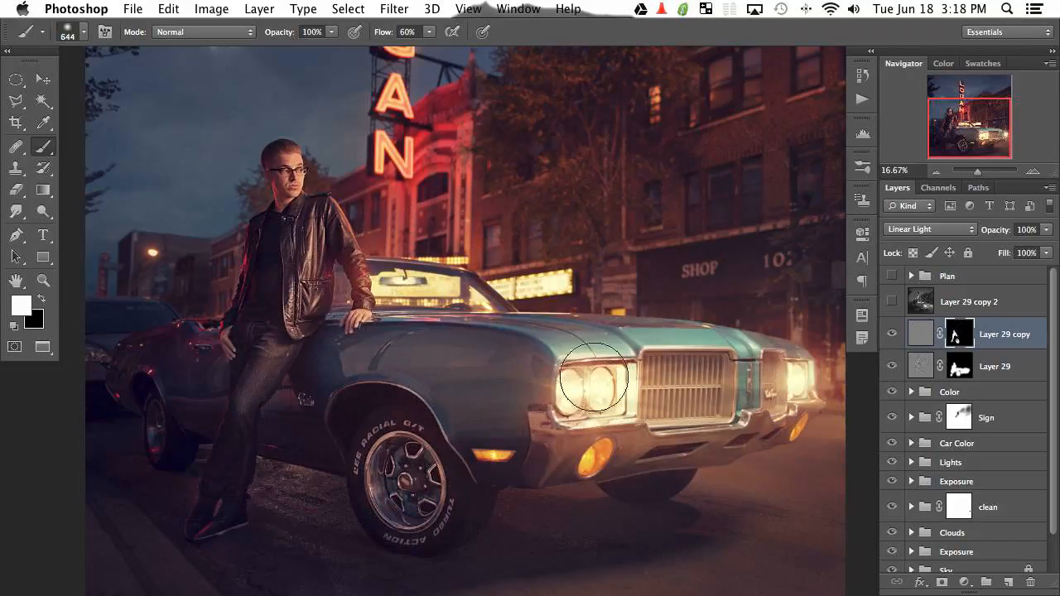
mouse_move(594, 378)
ctrl+alt+mouse_down()
mouse_move(587, 449)
mouse_move(754, 381)
mouse_move(507, 397)
ctrl+alt+mouse_up()
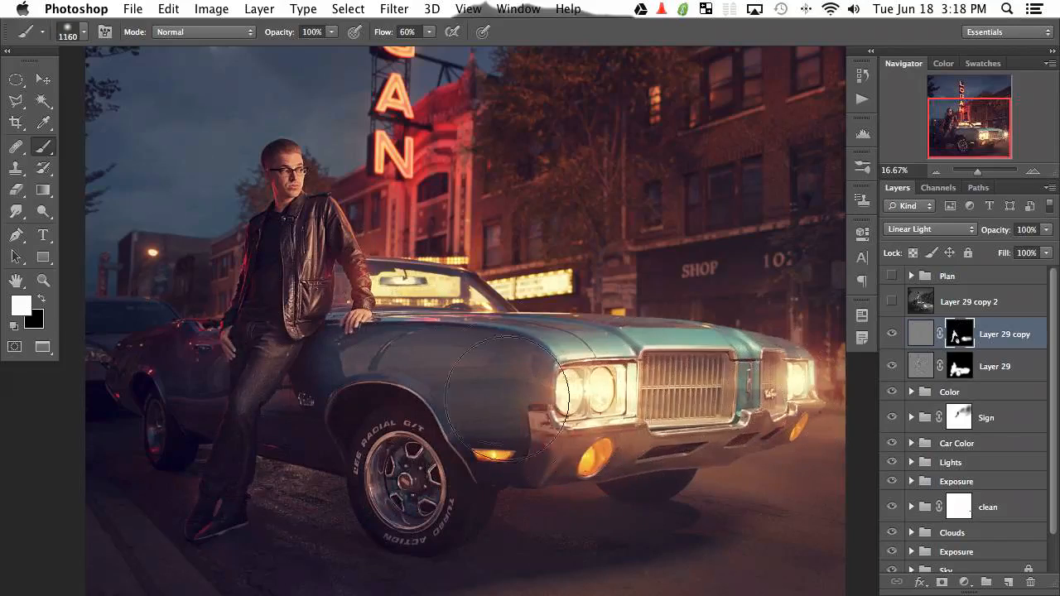
click(891, 335)
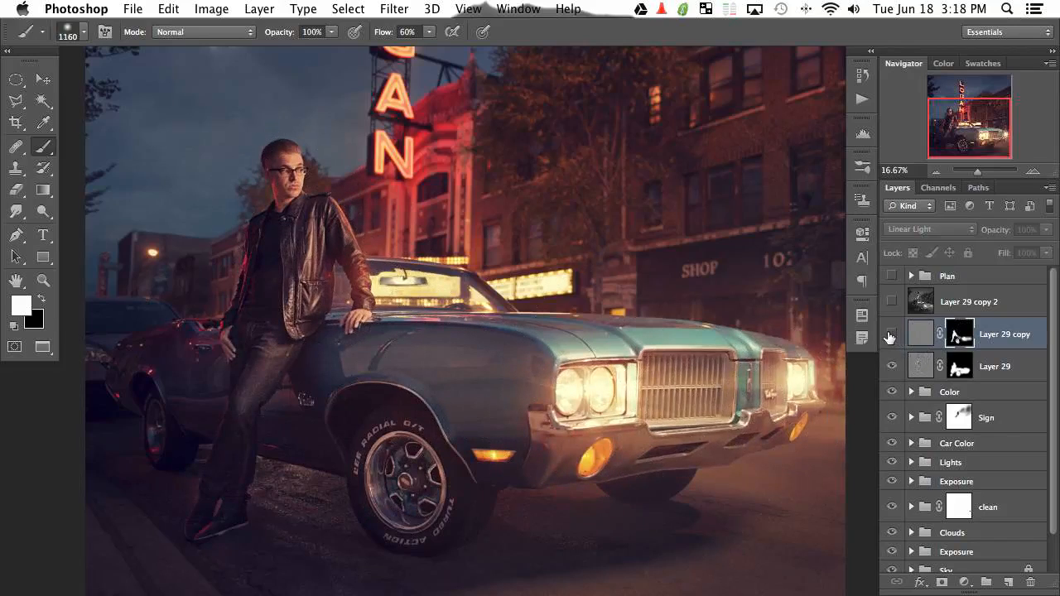
click(890, 334)
click(891, 334)
click(891, 335)
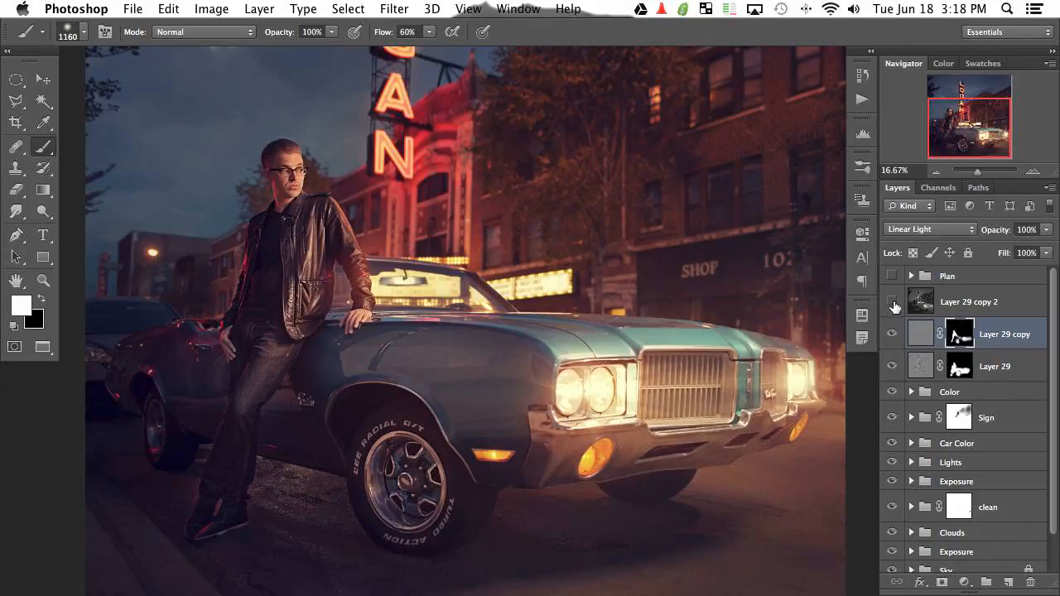
Show Layer 29 copy 2 and set its blend mode to Overlay.
click(892, 302)
click(936, 305)
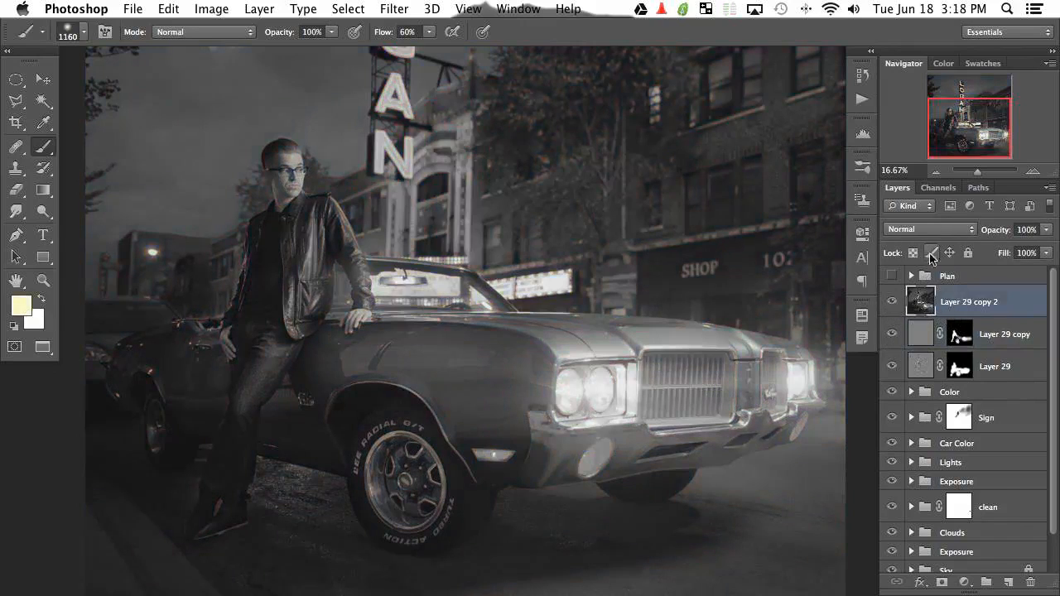
click(931, 229)
click(911, 387)
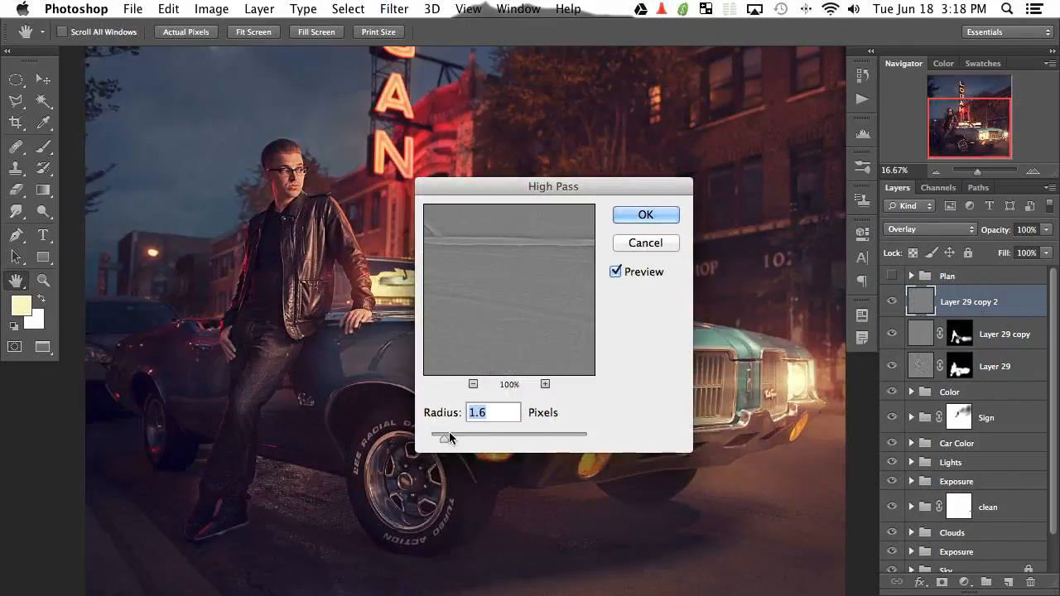
Apply a High Pass filter with a 3.6 pixel radius to Layer 29 copy 2 and compare the image with and without it.
drag(463, 438, 461, 439)
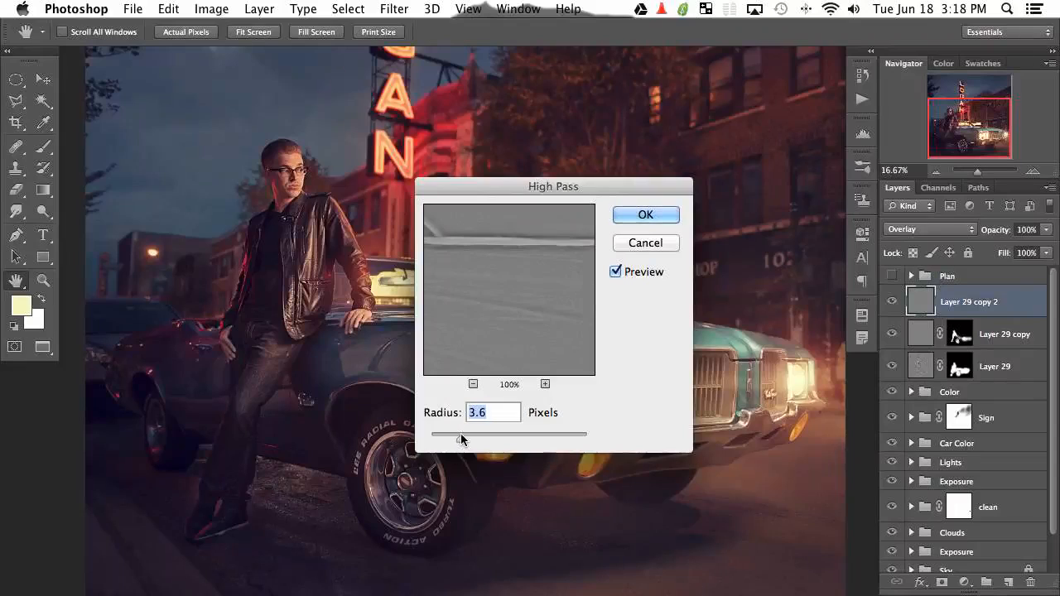
click(672, 218)
key(b)
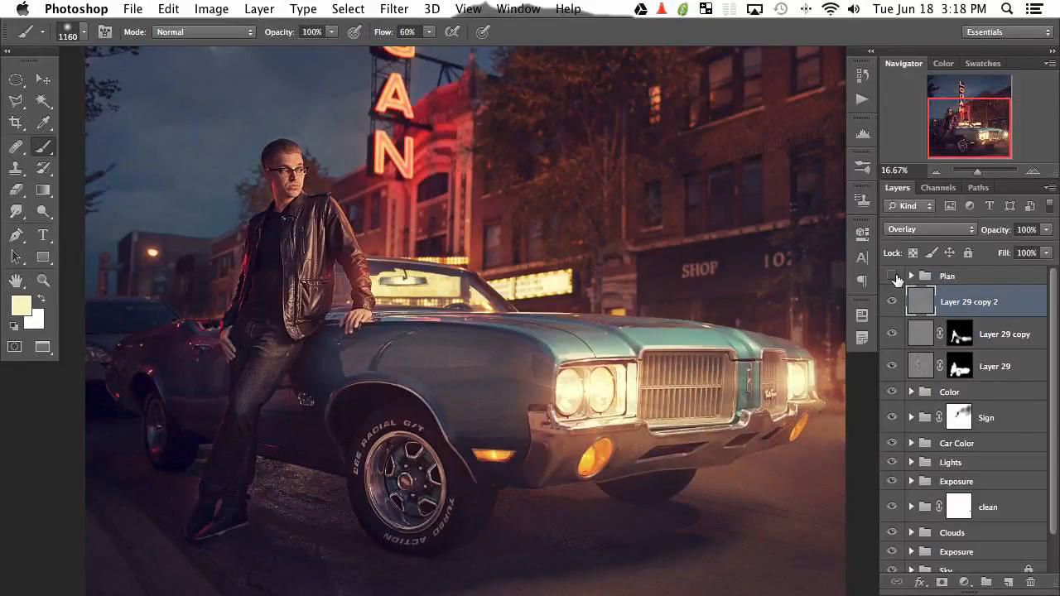
click(891, 276)
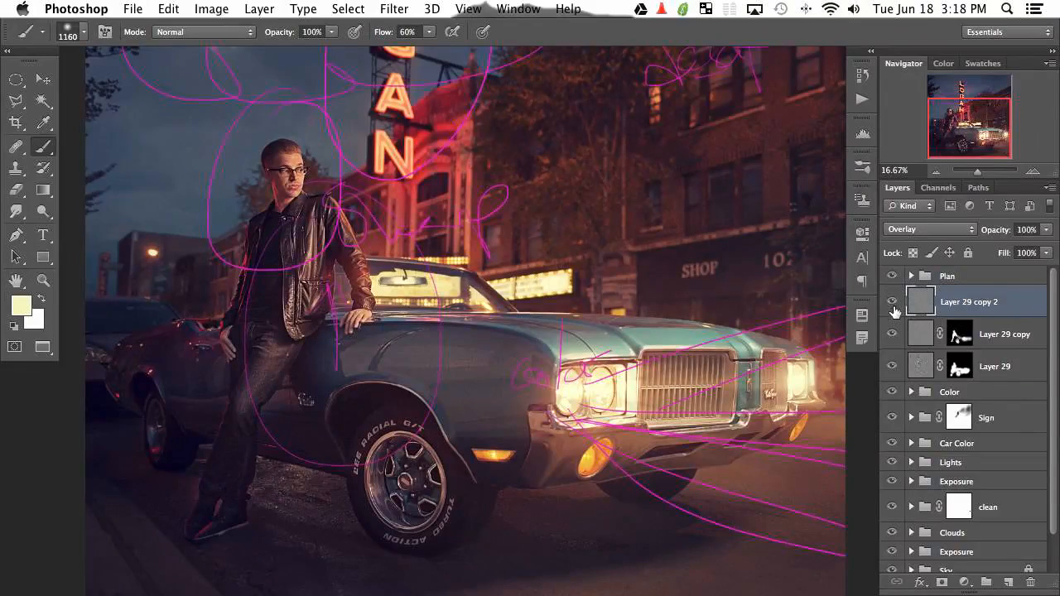
click(892, 304)
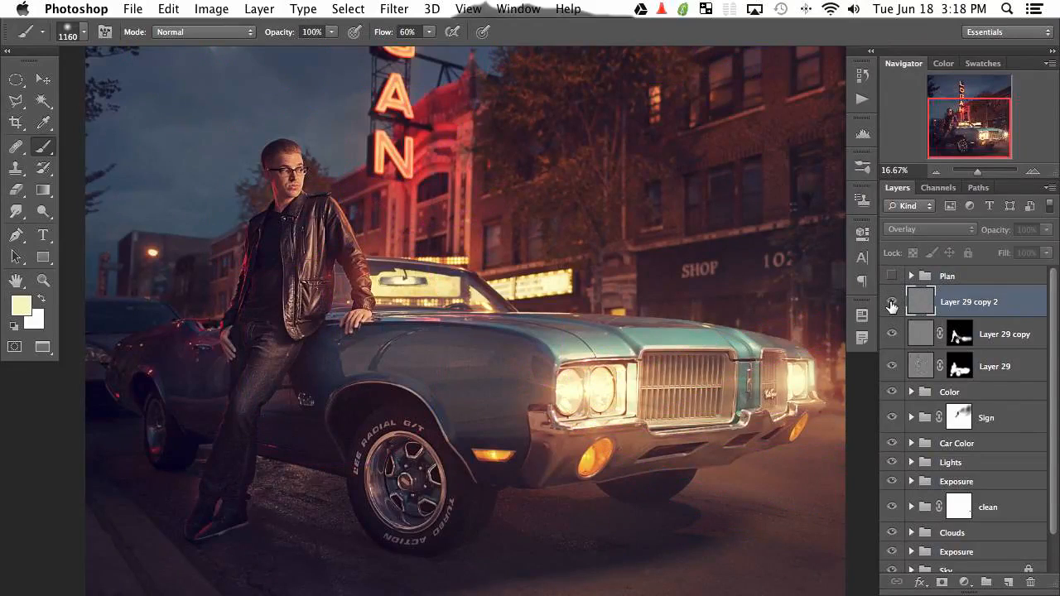
Group Layer 29 and its two copies and name the group Sharp.
shift+click(1007, 373)
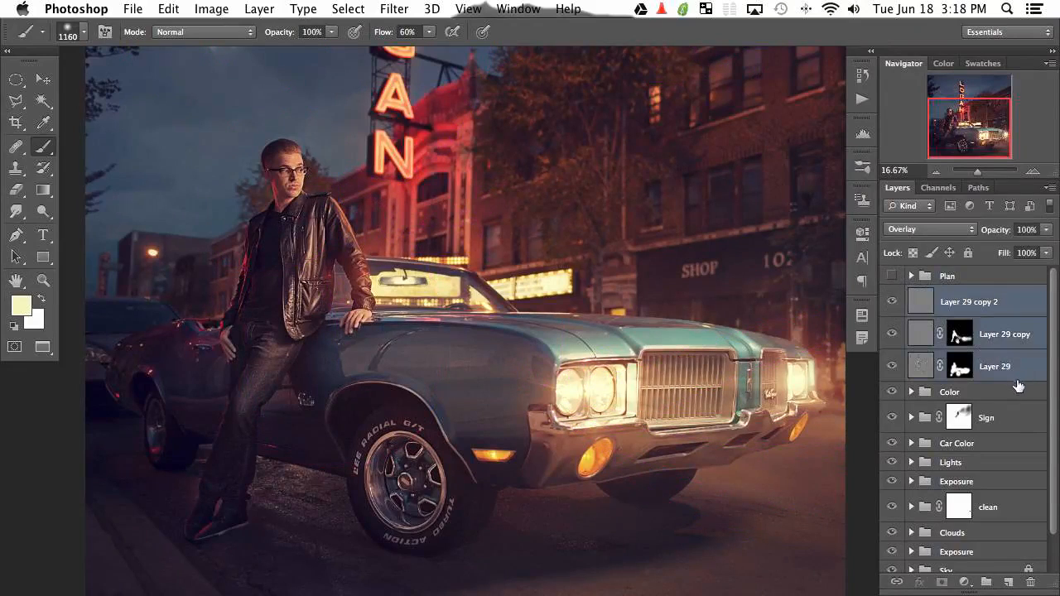
key(super+g)
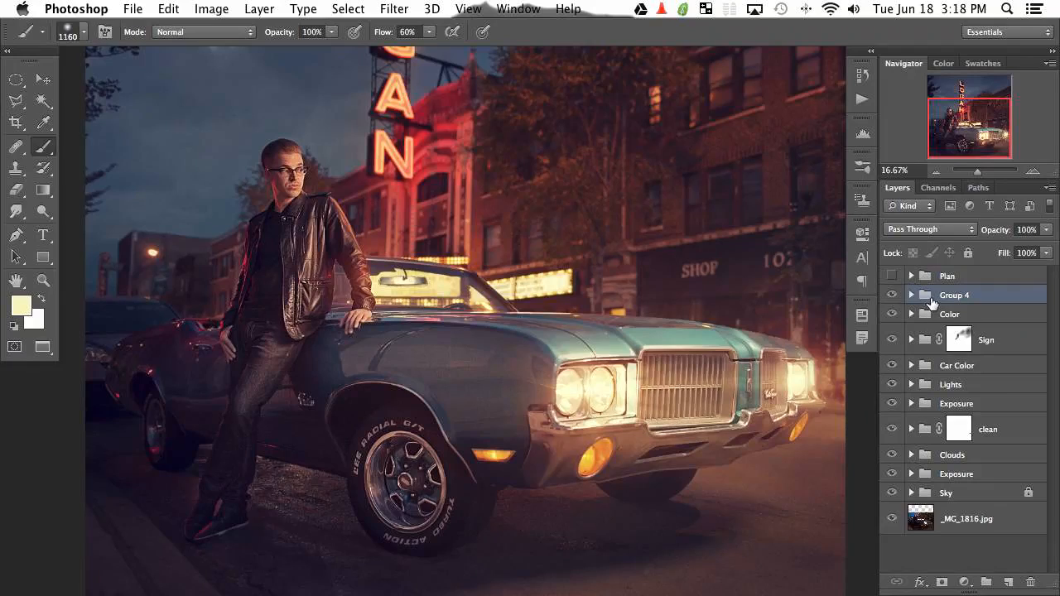
double_click(975, 295)
key(Escape)
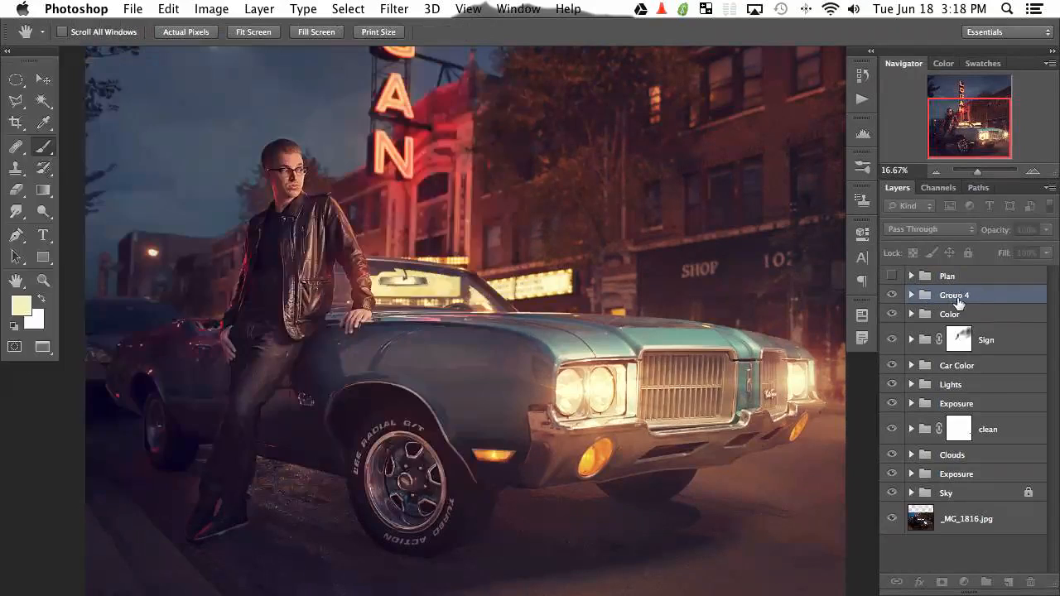
double_click(957, 295)
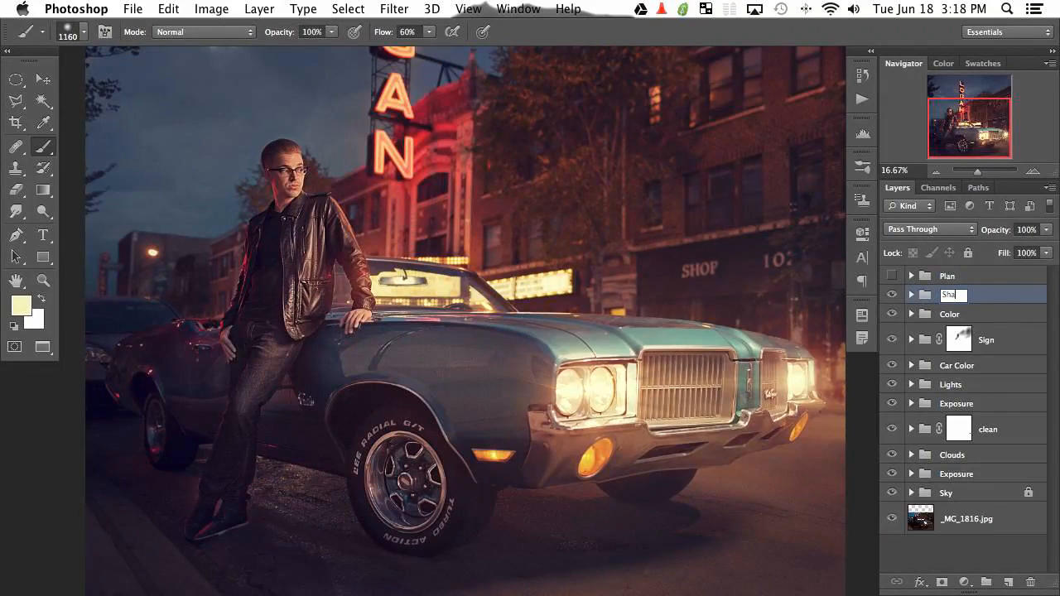
Examine the combined sharpening, up close and across the wider image, by repeatedly hiding and showing the Sharp group.
key(super+comma)
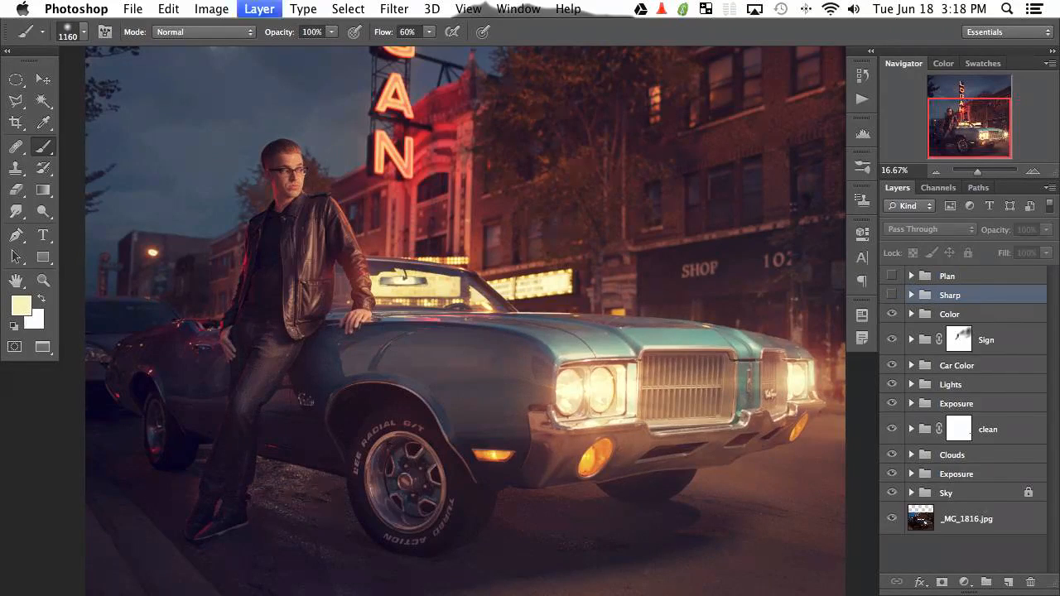
key(super+comma)
key(super+comma)
key(super+comma)
key(super+comma)
key(super+comma)
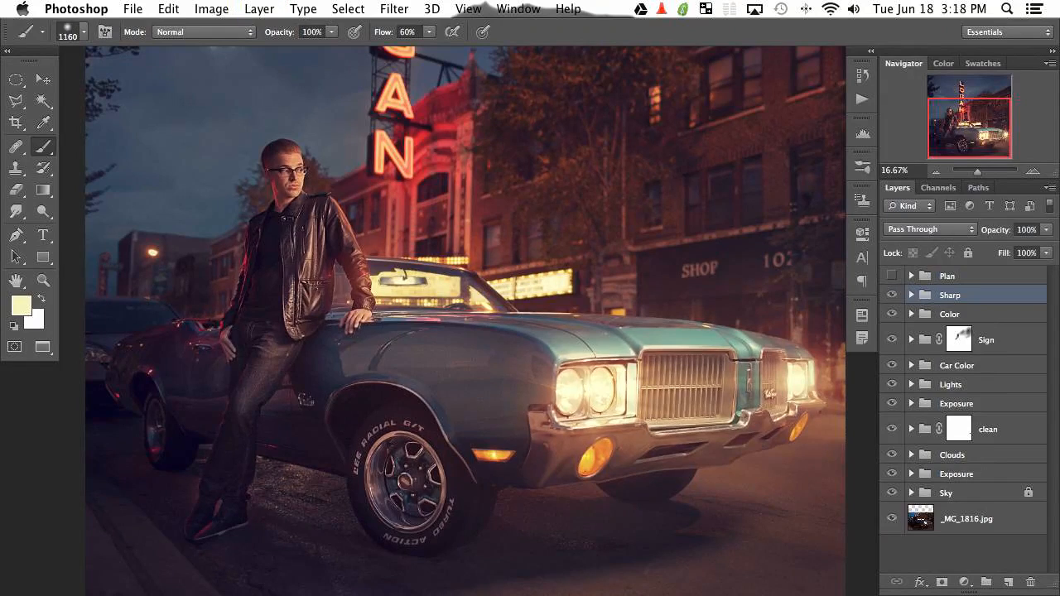
key(super+comma)
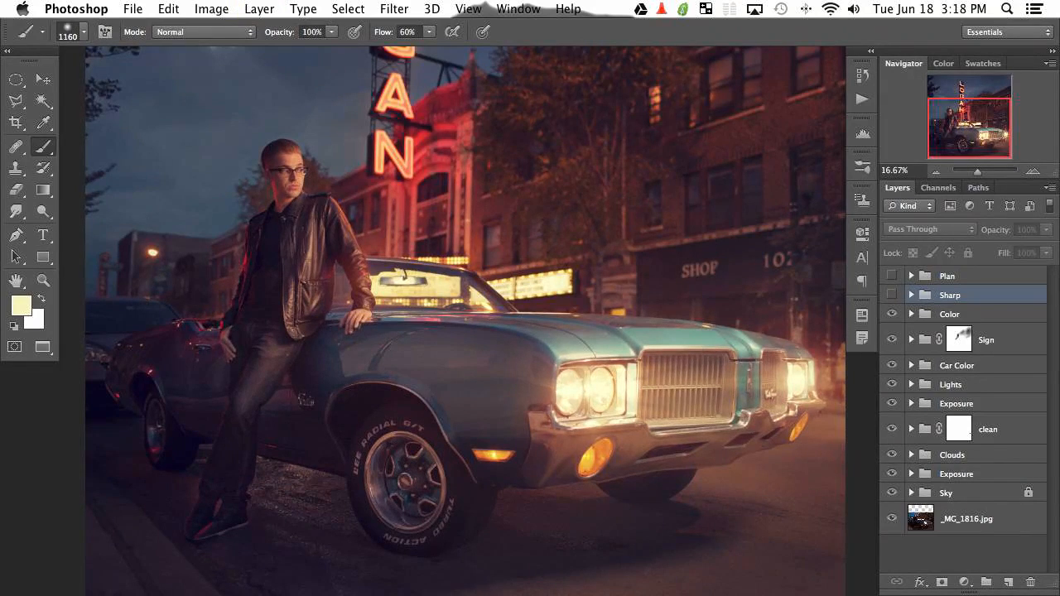
key(super+comma)
key(super+minus)
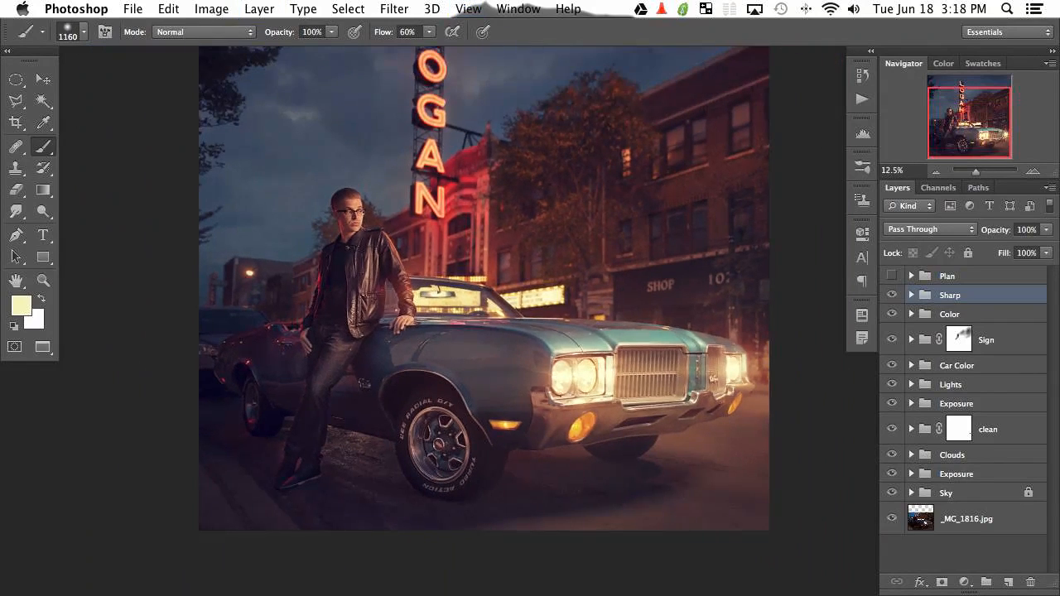
drag(679, 308, 632, 322)
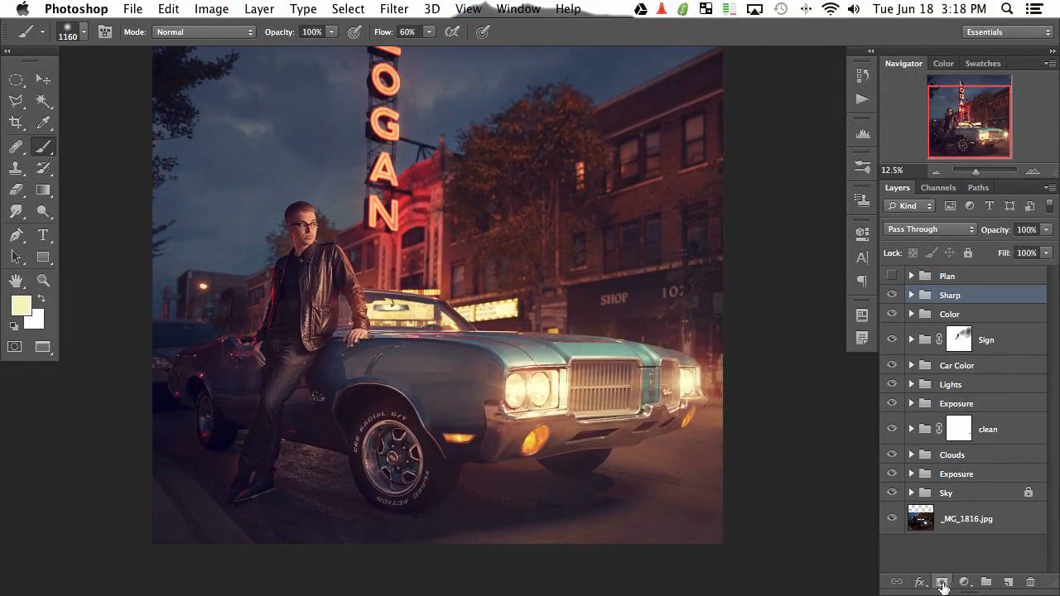
Add a mask to the Sharp group and dab black at 20% flow with a 1624 px brush over the pavement beside the front wheel.
click(943, 585)
key(bracketright)
key(bracketright)
key(bracketright)
key(d)
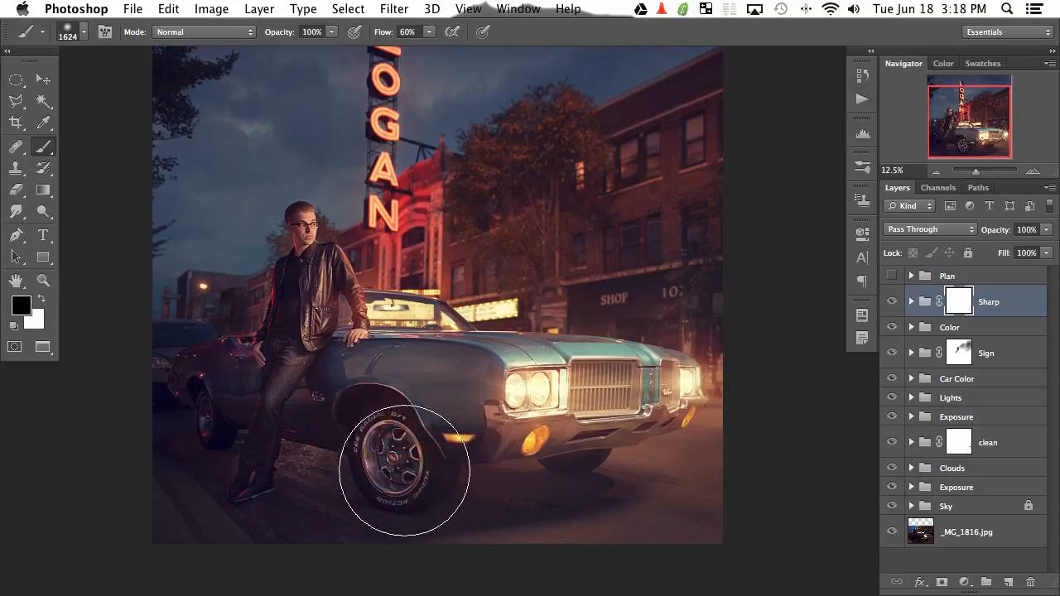
key(shift+2)
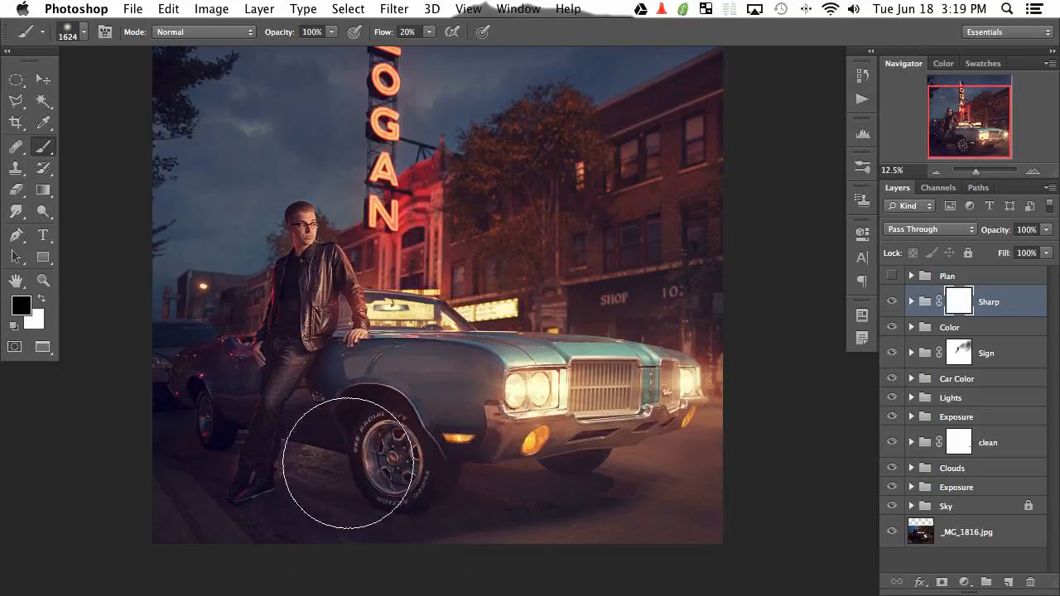
click(348, 463)
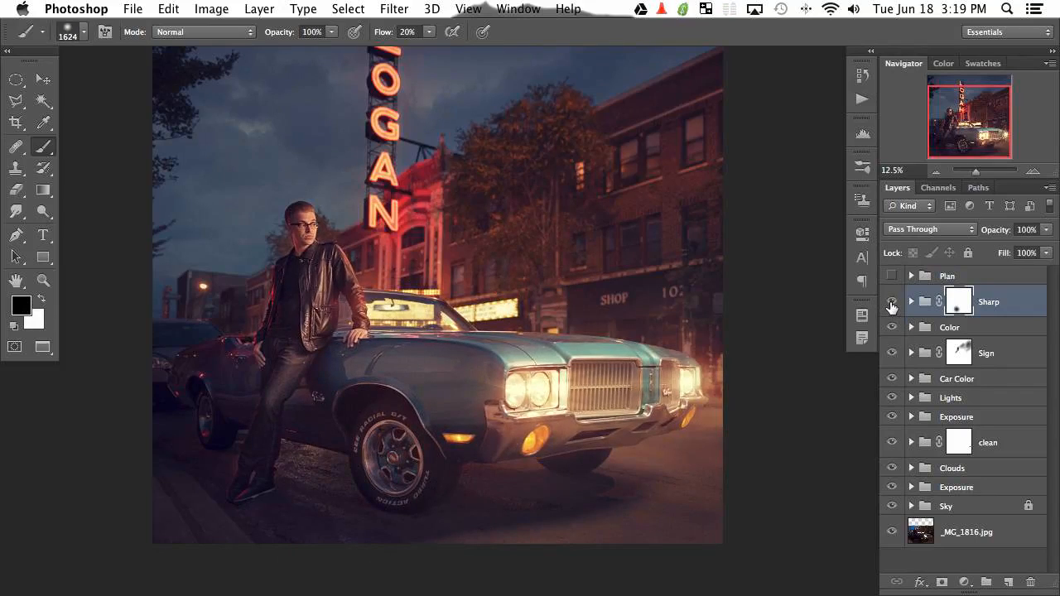
Compare the image with and without the masked Sharp group by repeatedly hiding and showing it.
click(891, 303)
click(891, 304)
click(891, 303)
click(890, 303)
click(889, 303)
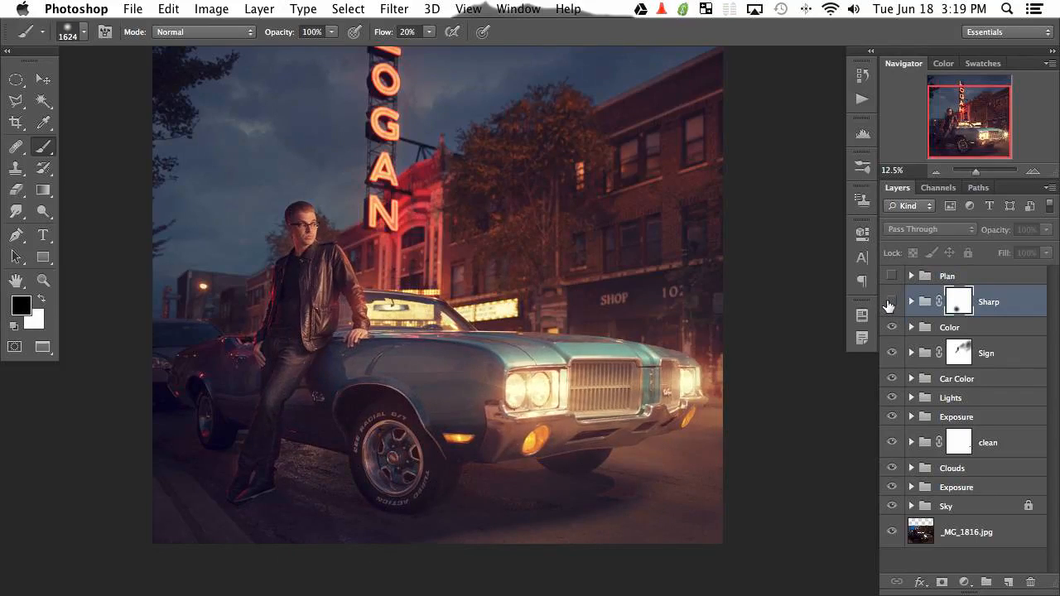
click(891, 303)
click(891, 303)
click(891, 303)
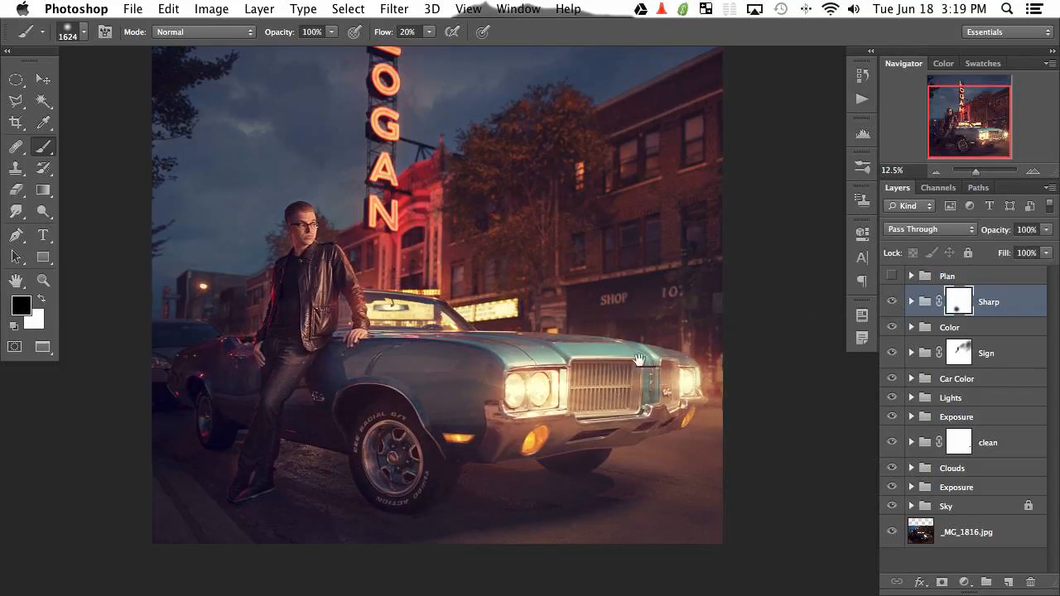
Compare the finished retouch with the original photo by repeatedly isolating the _MG_1816.jpg layer and restoring the other layers.
drag(639, 359, 634, 334)
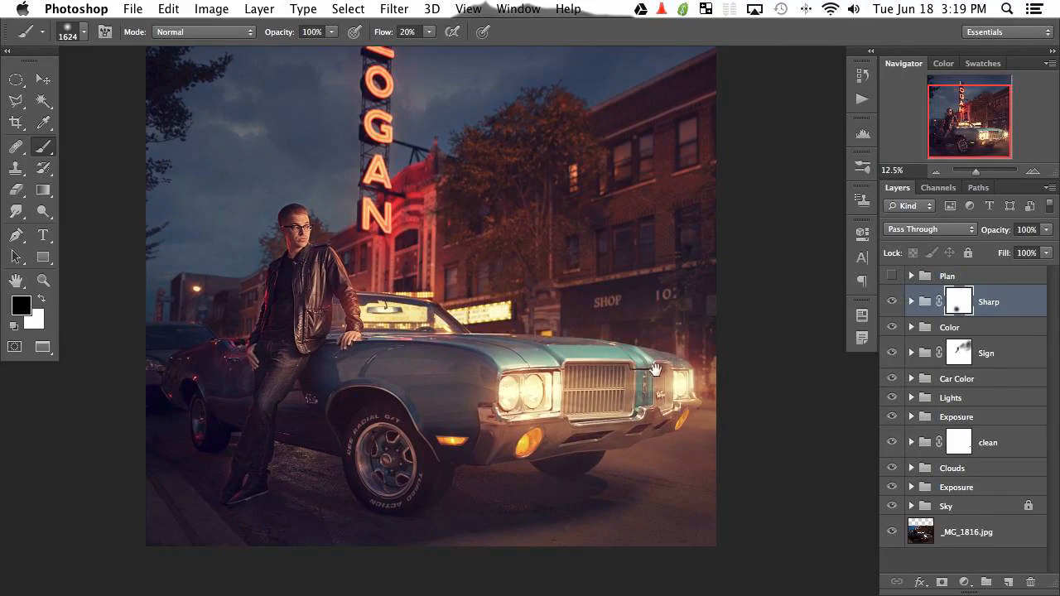
drag(654, 368, 650, 385)
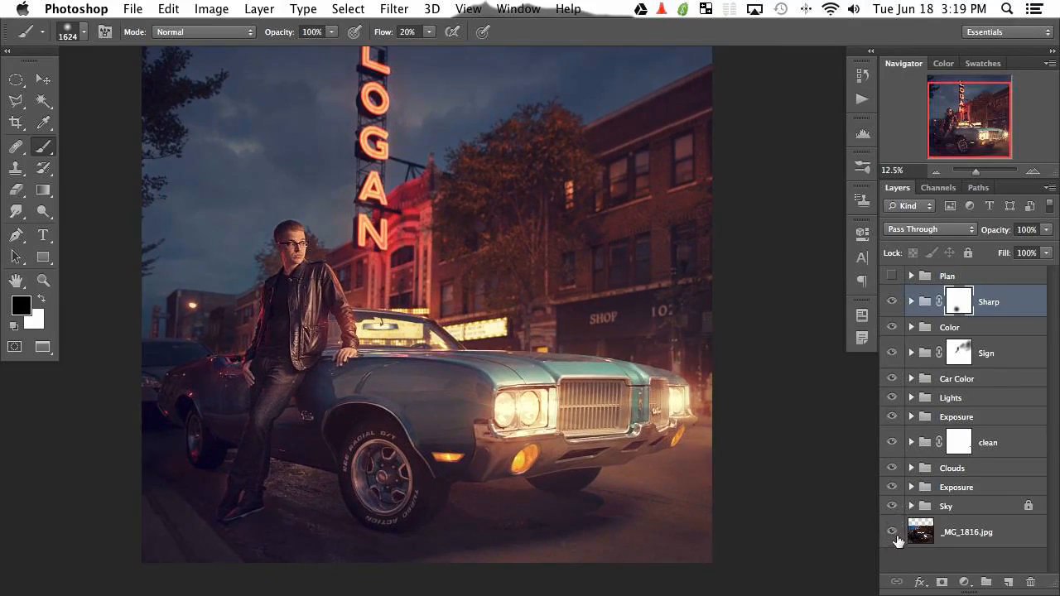
alt+click(892, 534)
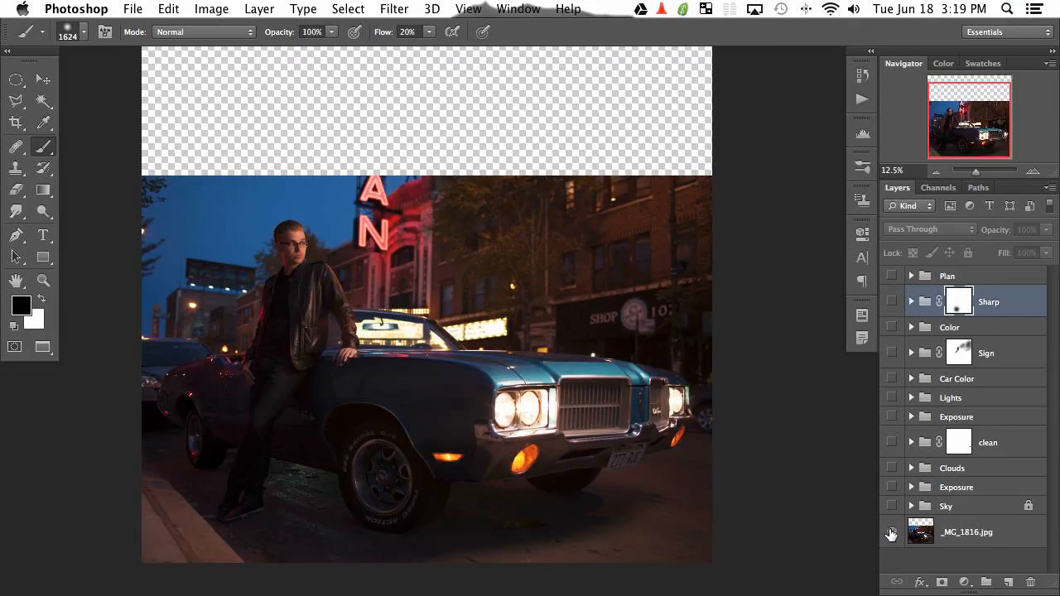
alt+click(892, 534)
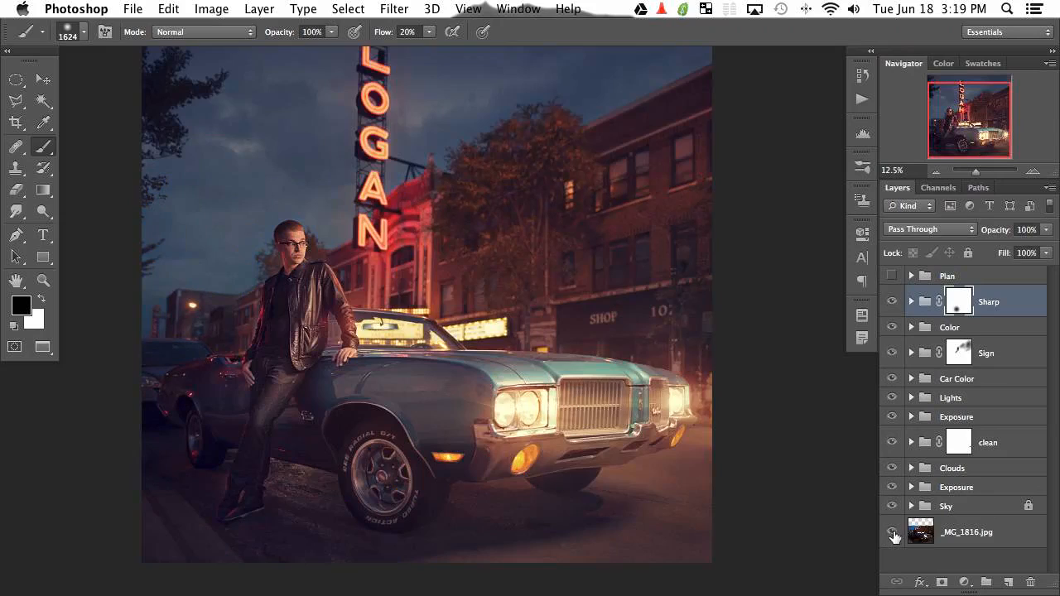
alt+click(893, 535)
alt+click(892, 535)
alt+click(891, 534)
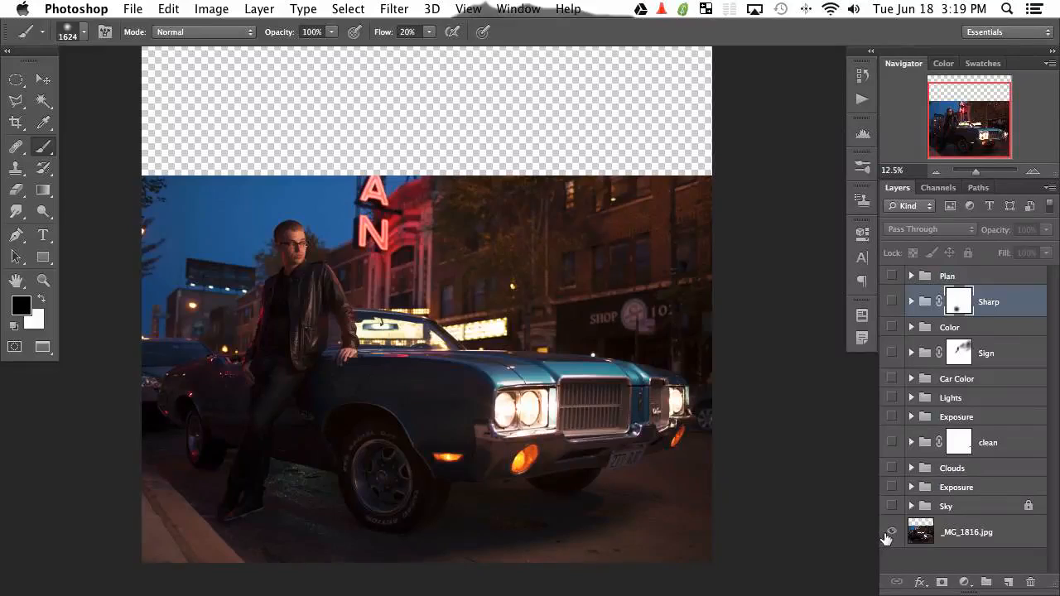
alt+click(893, 535)
alt+click(893, 534)
alt+click(893, 535)
alt+click(891, 534)
alt+click(891, 534)
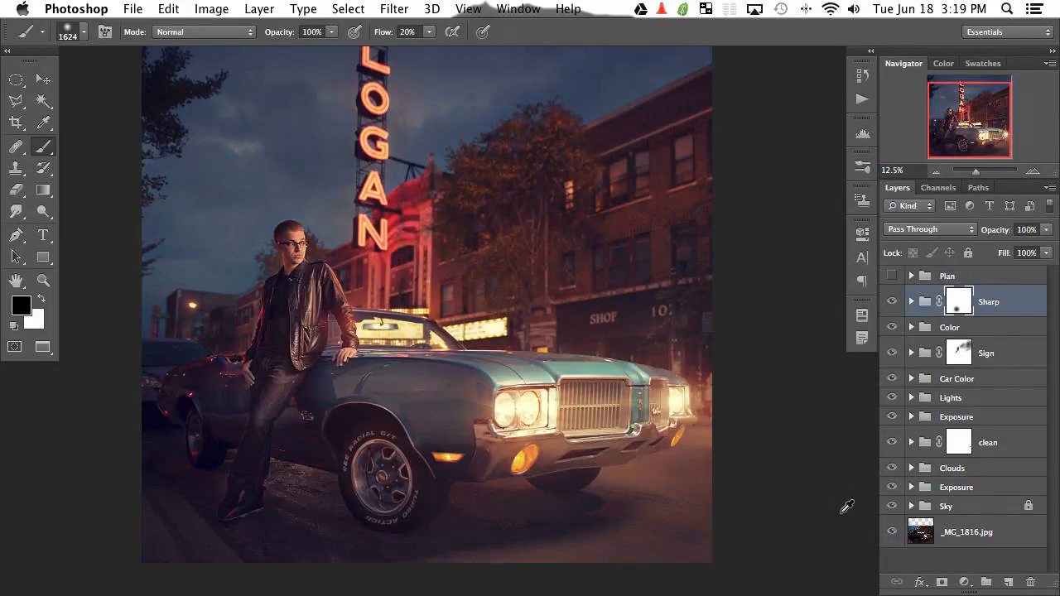
alt+click(892, 534)
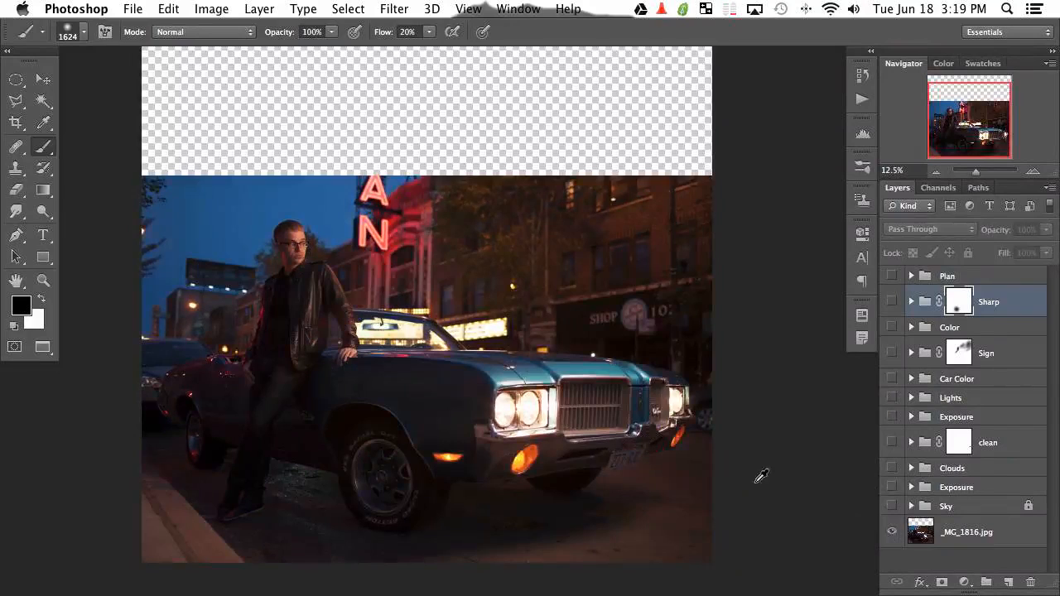
alt+click(892, 534)
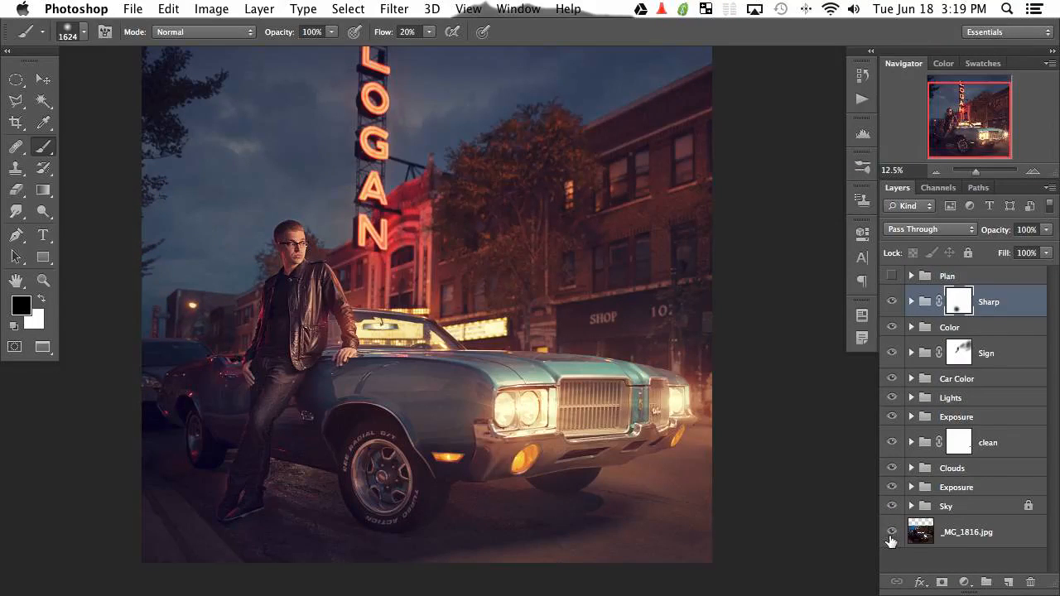
alt+click(892, 534)
alt+click(892, 534)
alt+click(891, 534)
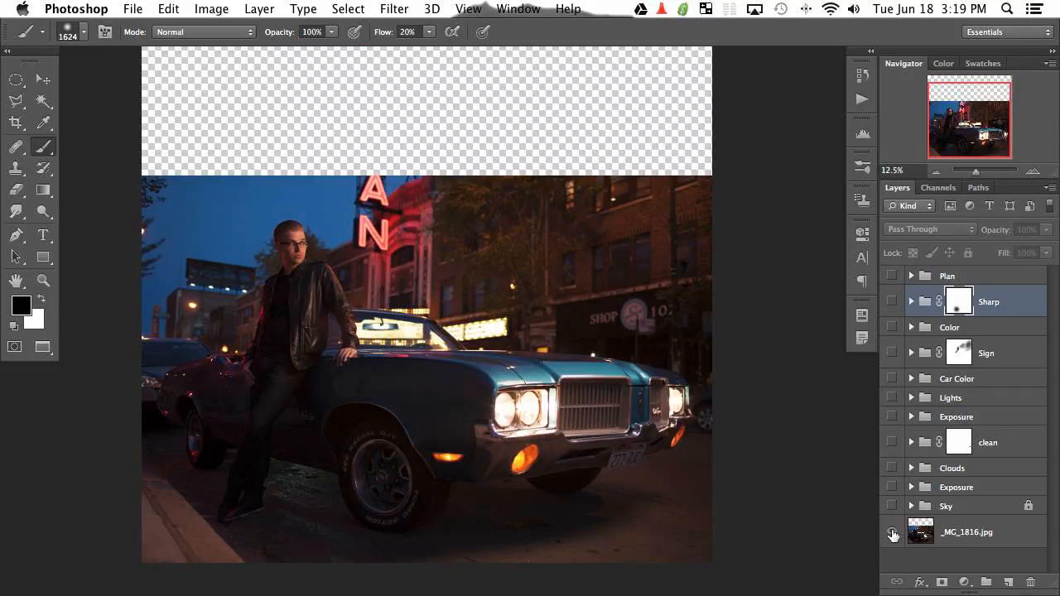
alt+click(892, 534)
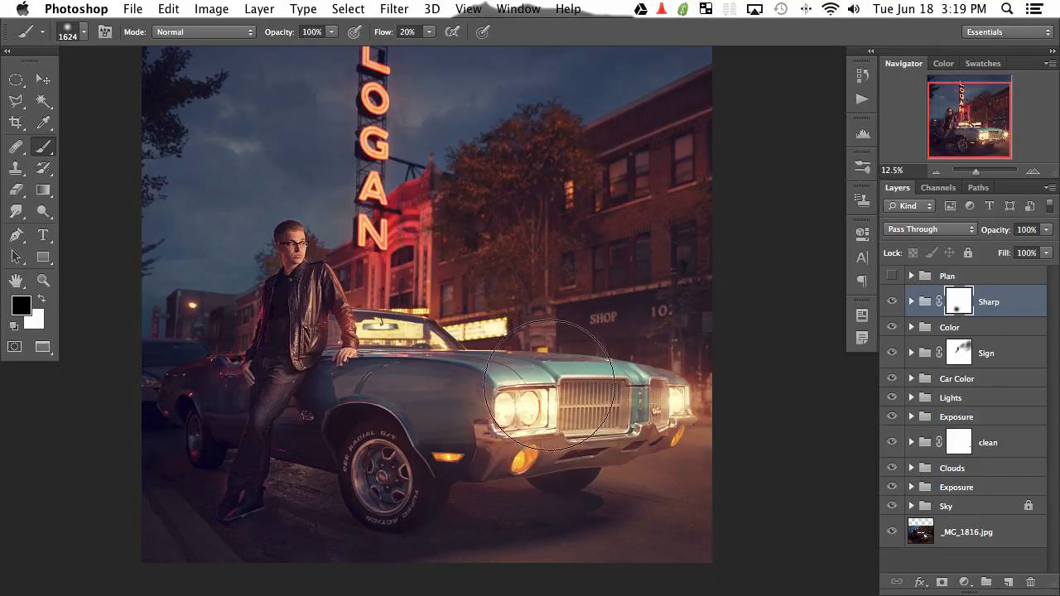
alt+click(892, 534)
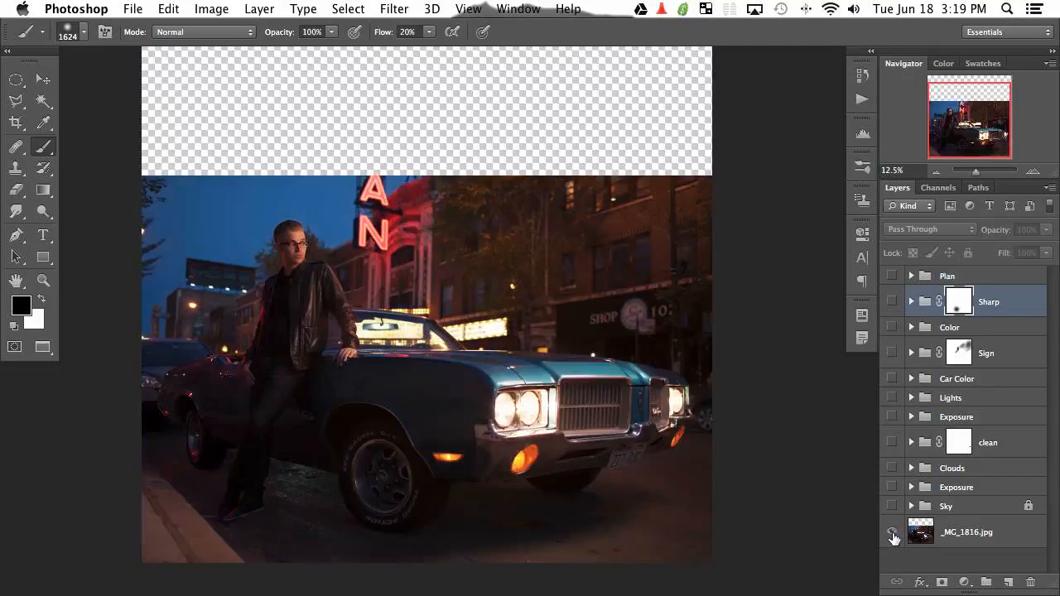
alt+click(892, 534)
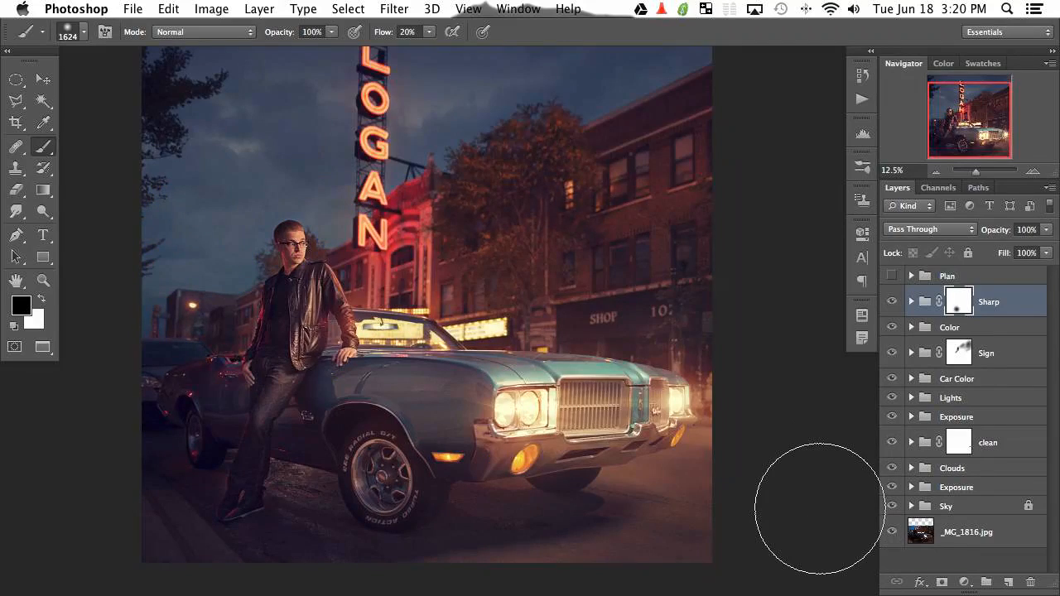